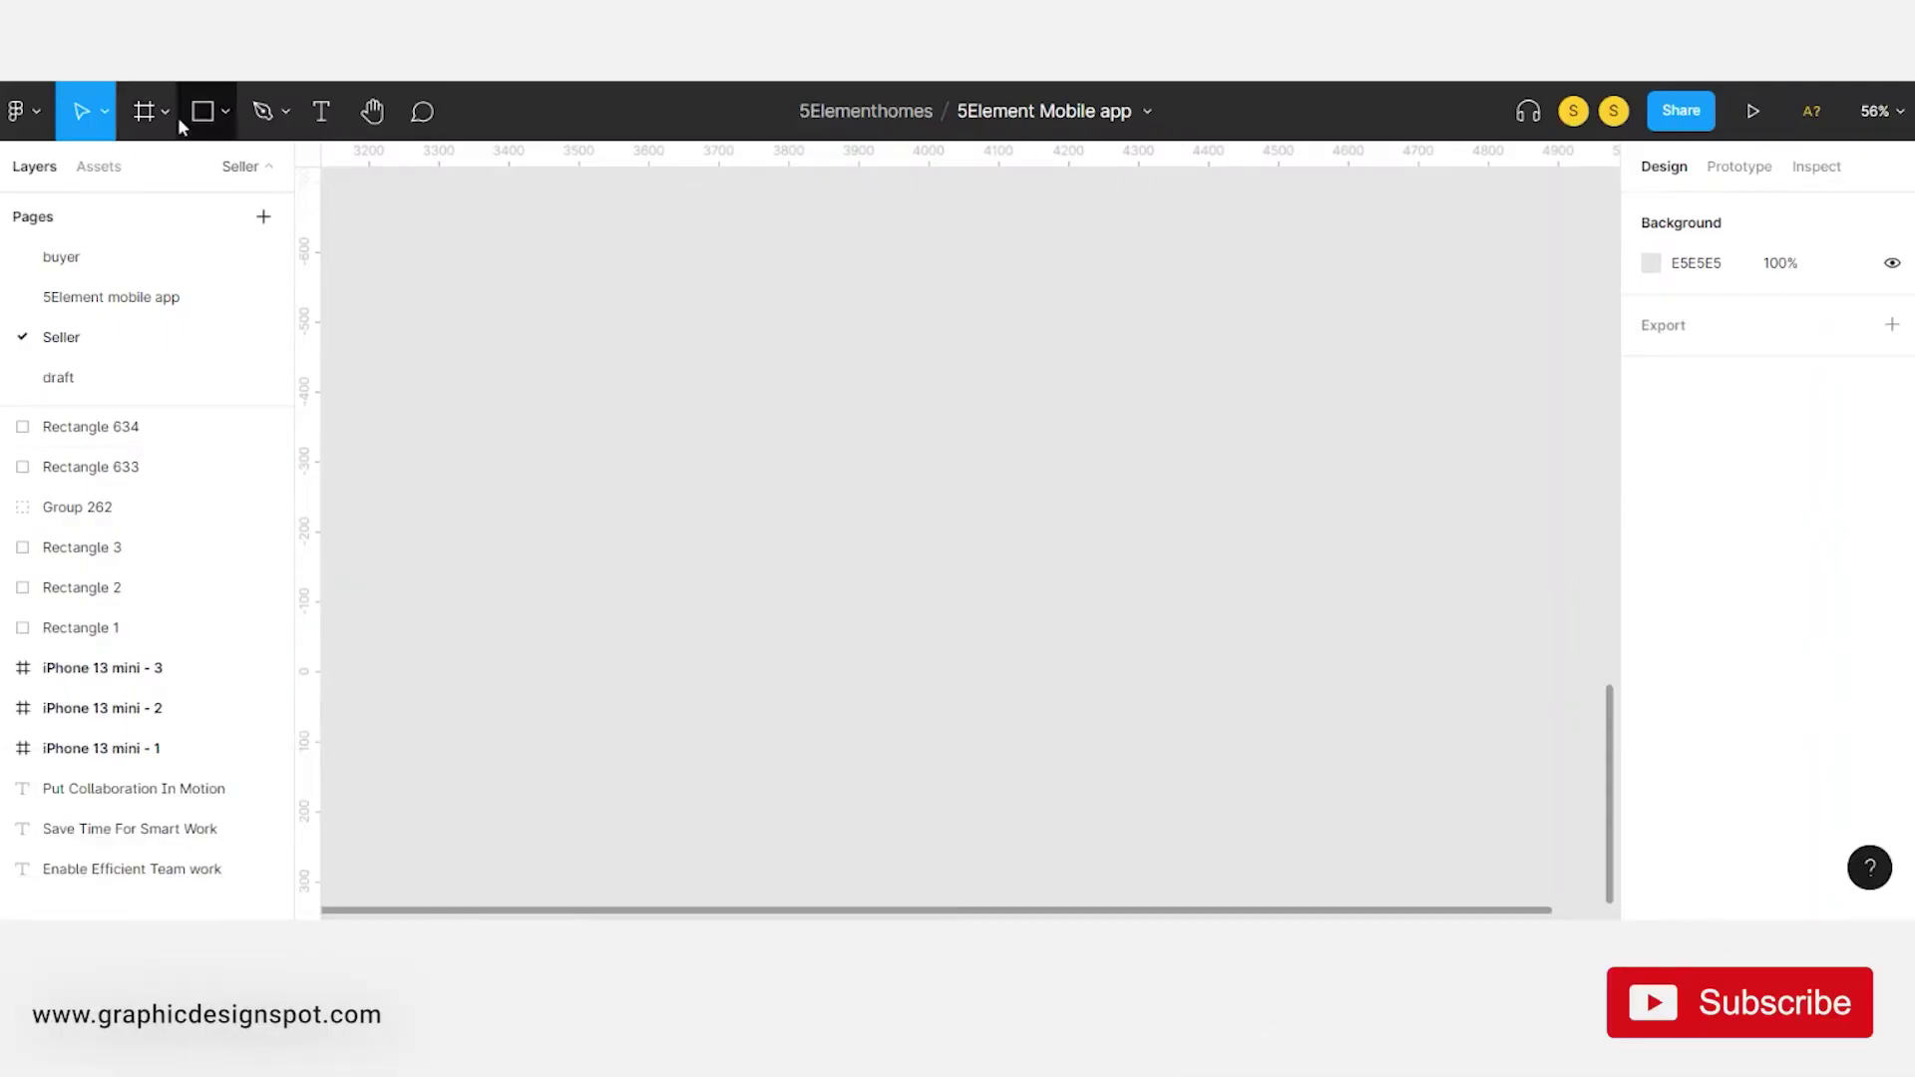
# - Add a 375×812 iPhone 13 mini frame, shift it left, and name it Splash
pyautogui.click(165, 111)
pyautogui.click(157, 177)
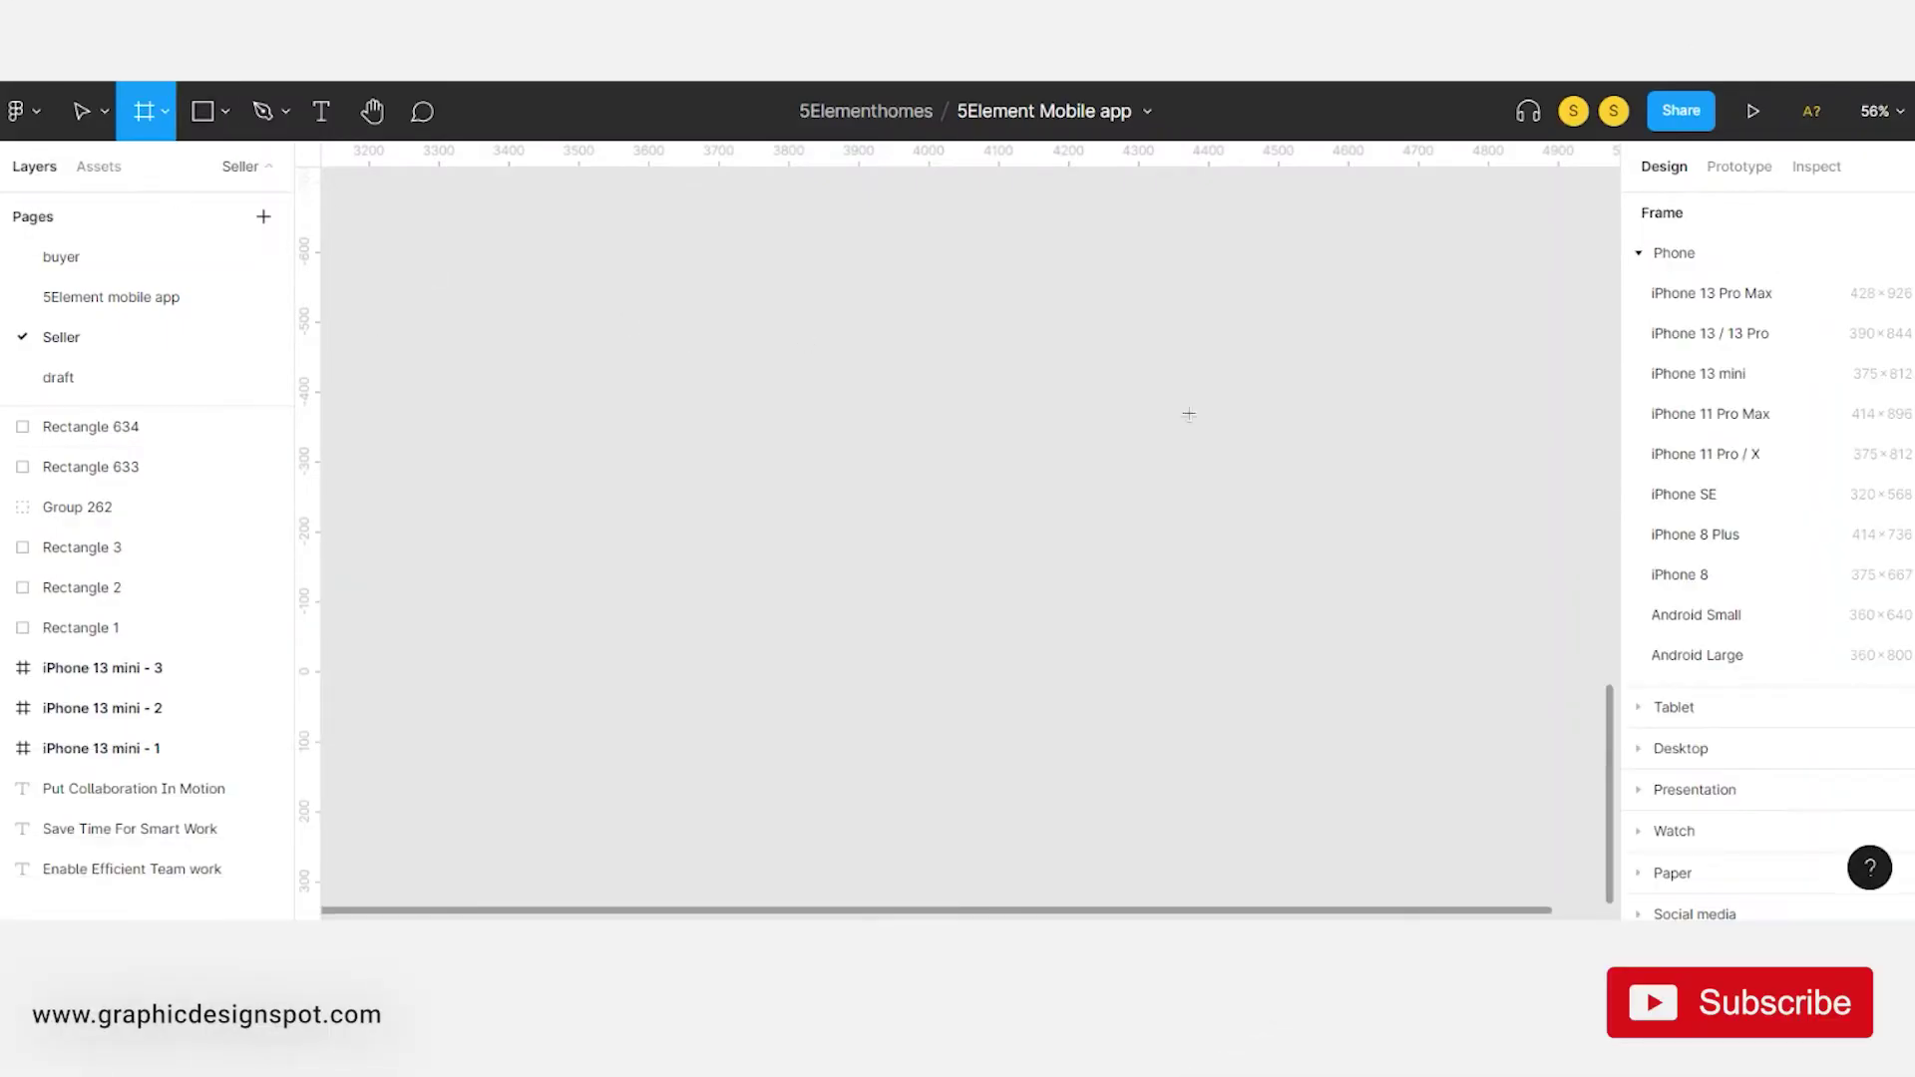
pyautogui.click(1762, 375)
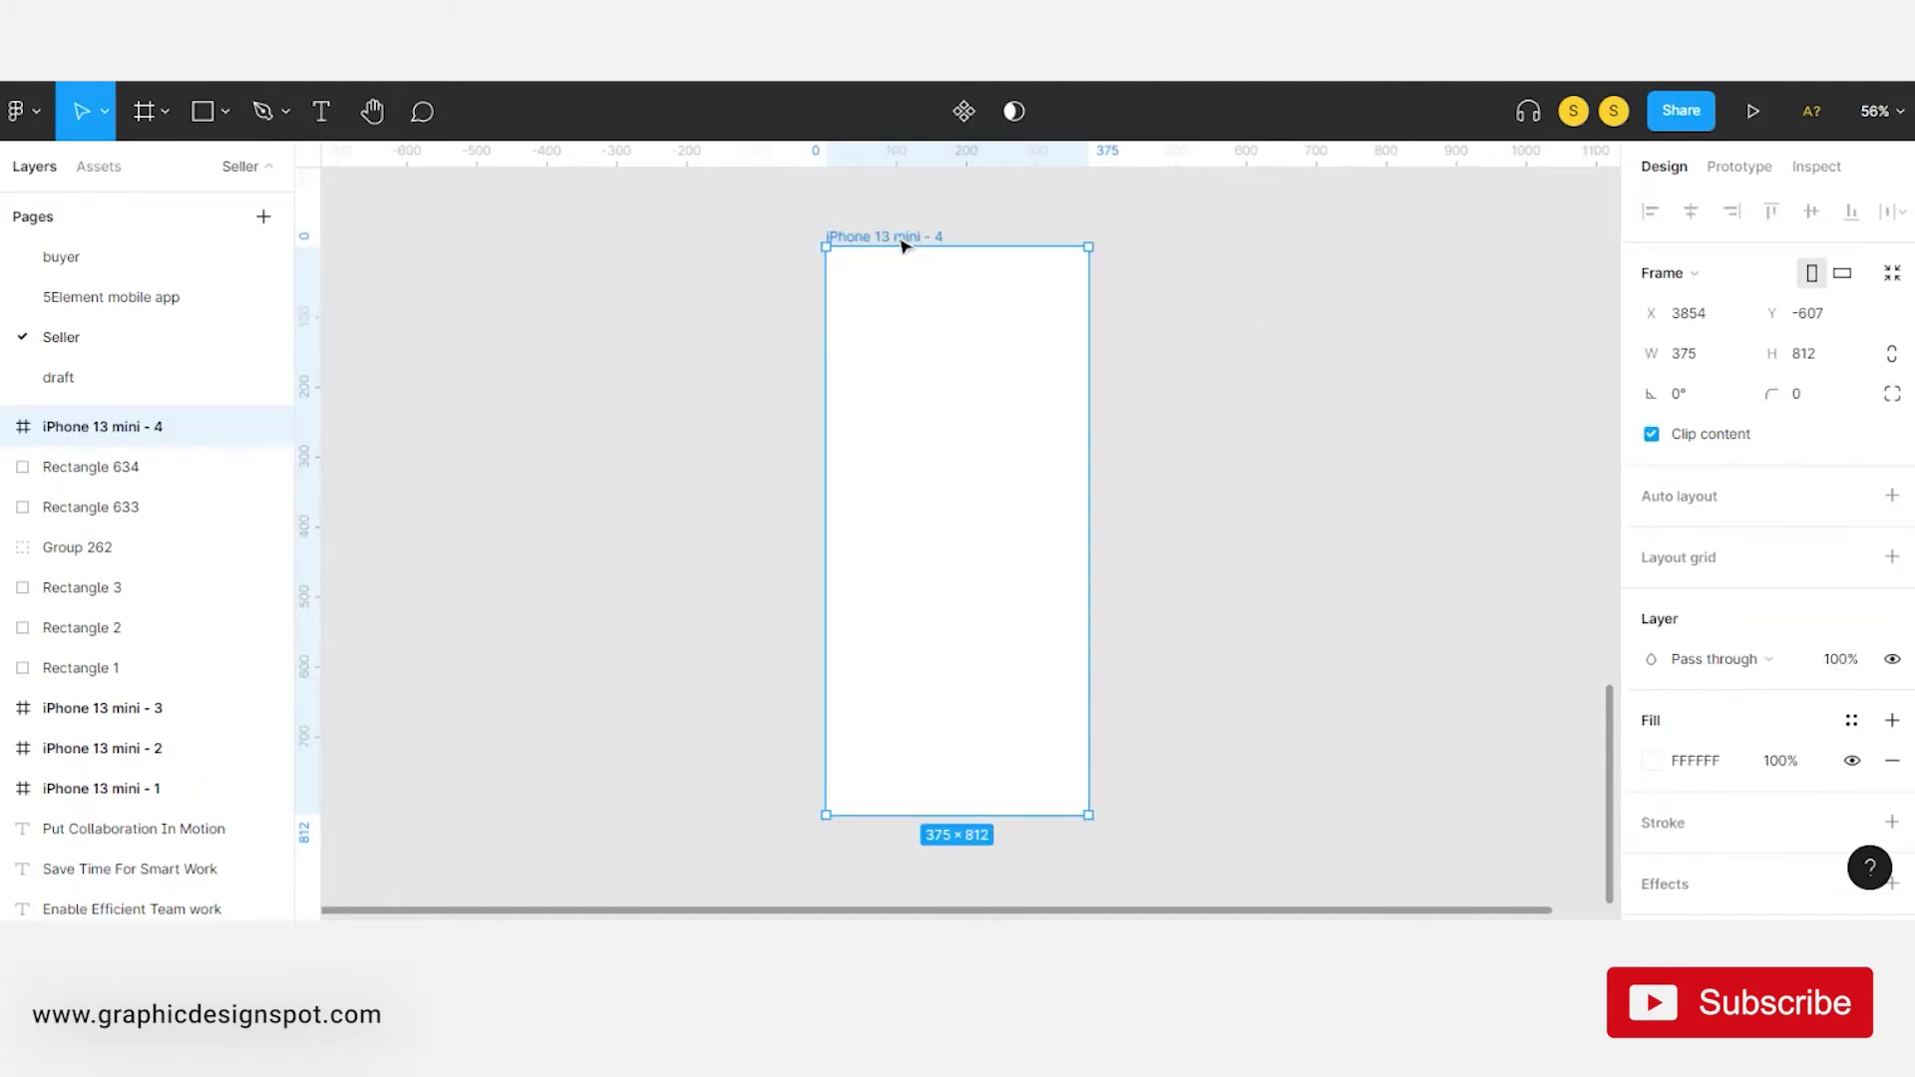
pyautogui.moveTo(901, 244); pyautogui.dragTo(692, 244)
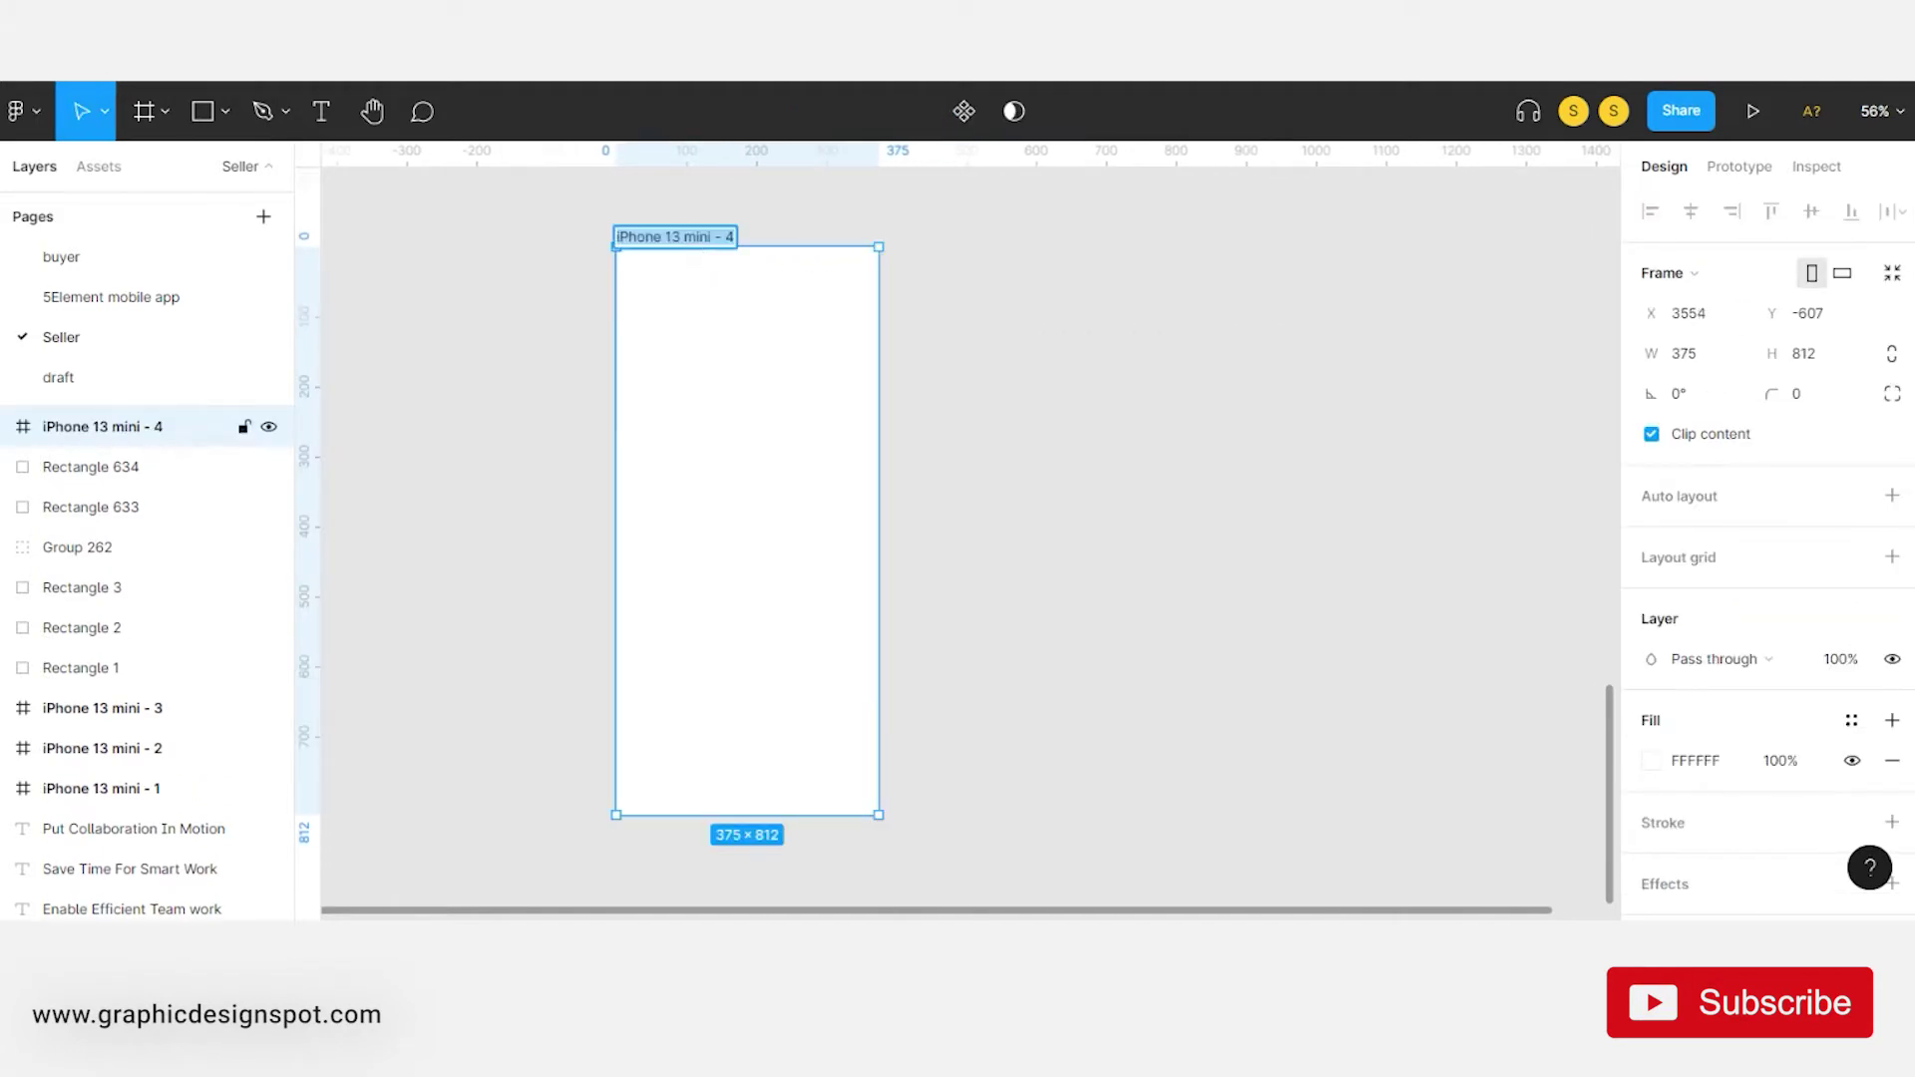
pyautogui.write('Splash')
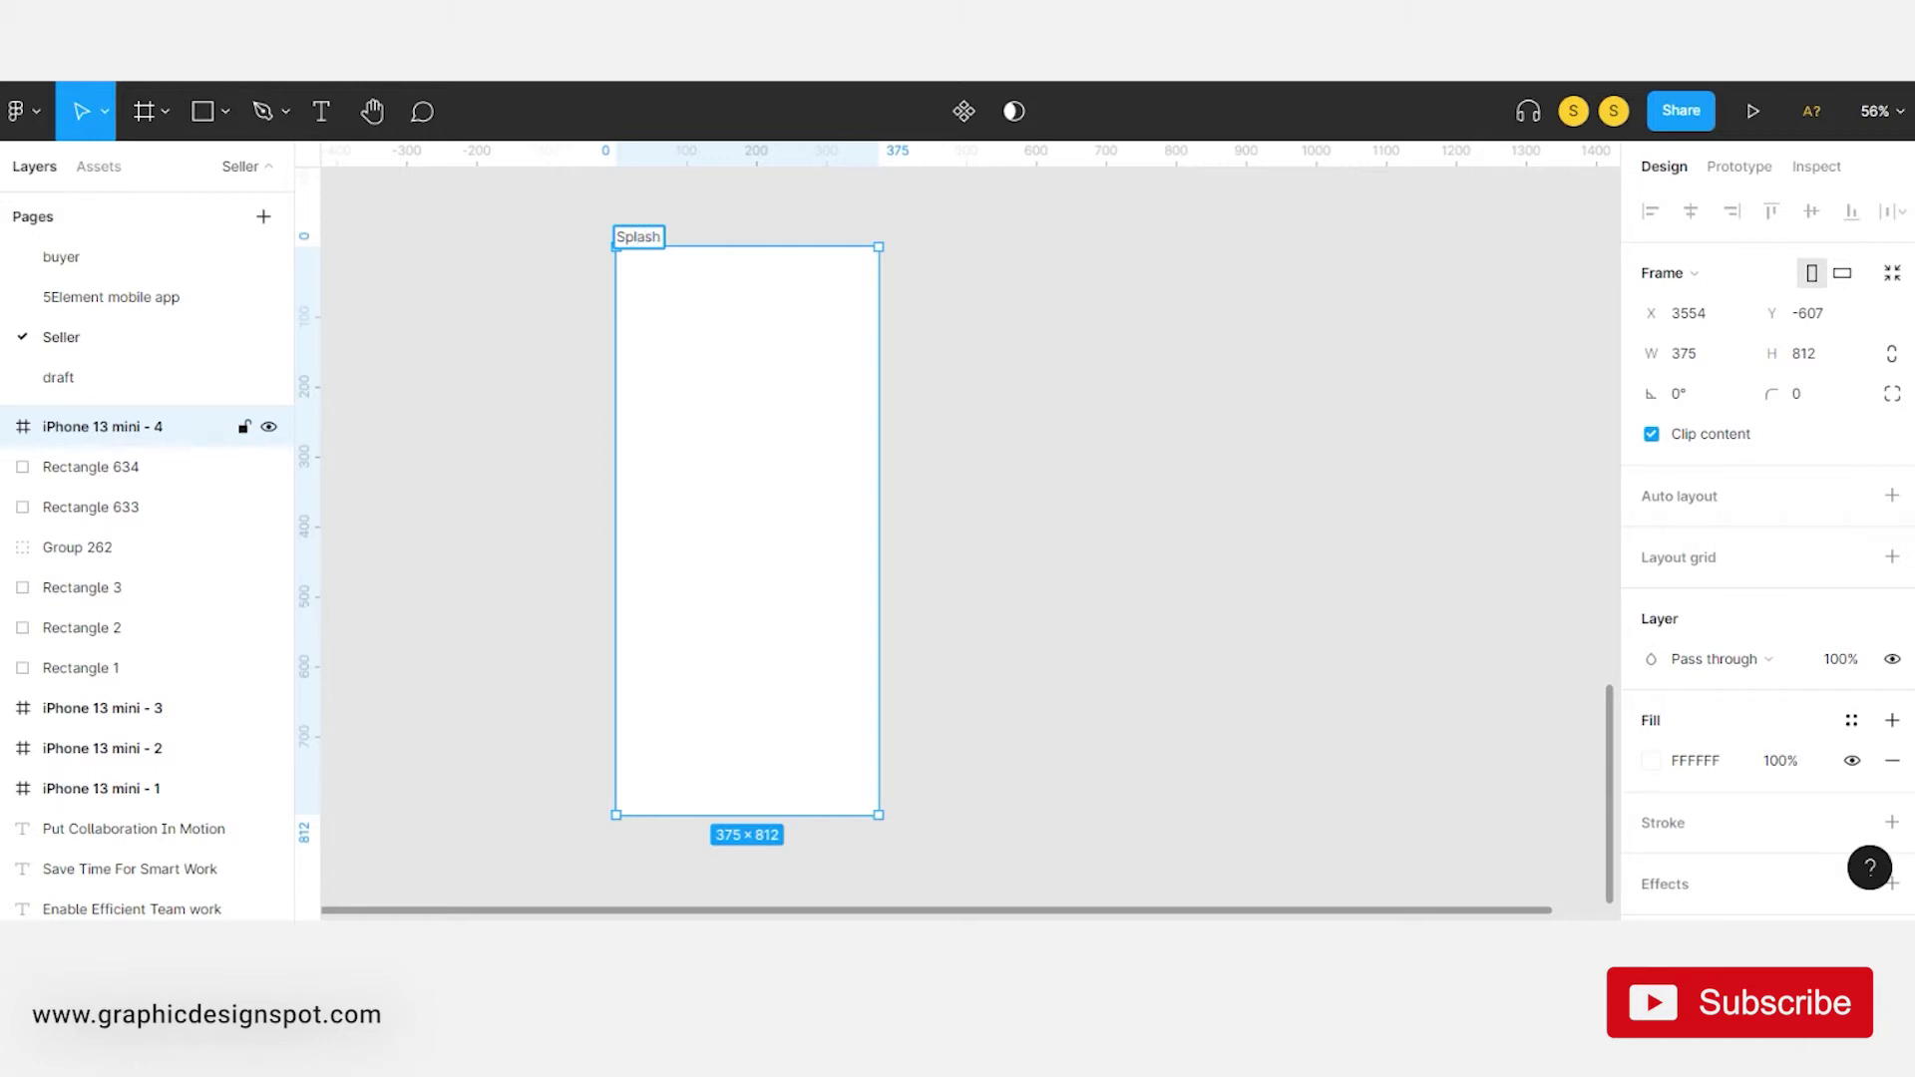
pyautogui.press('Return')
# - Paste the 5Element Homes logo, group it, and move it into the Splash frame
pyautogui.click(1055, 341)
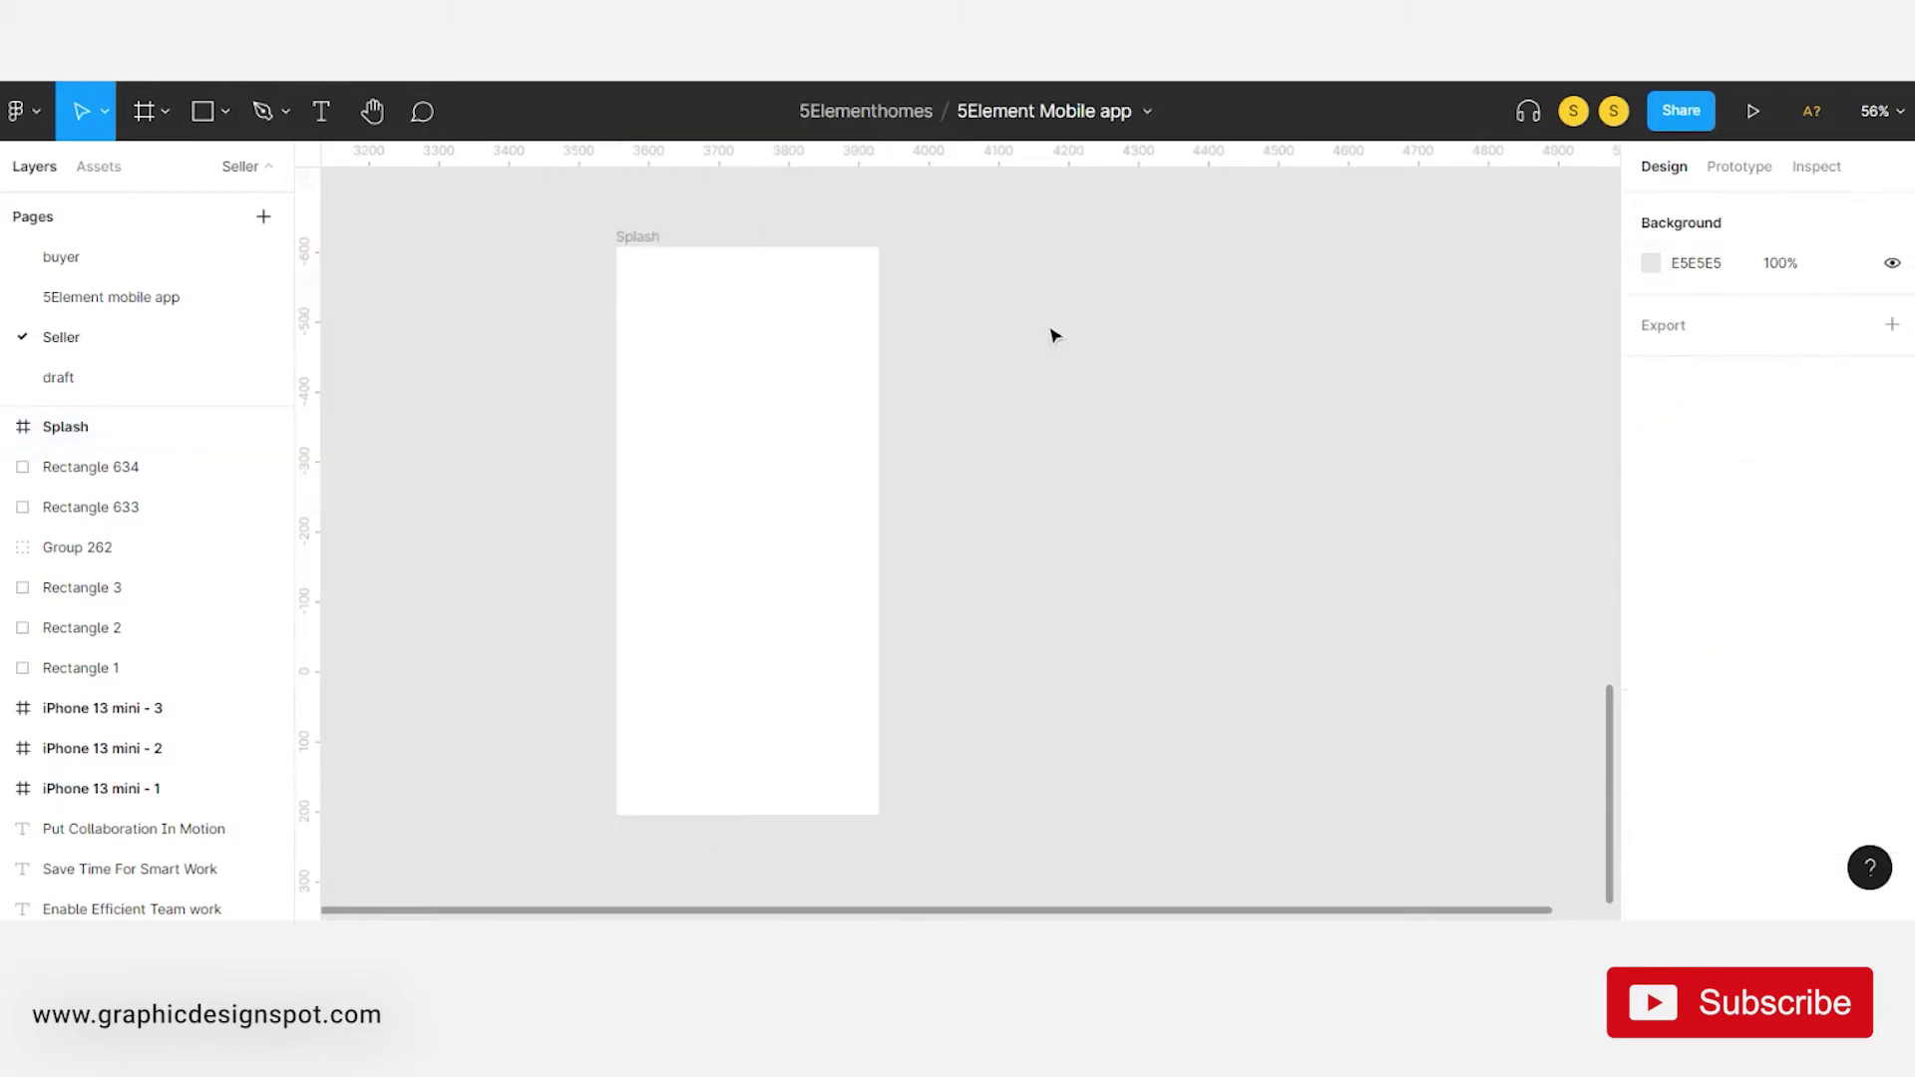
pyautogui.hotkey('ctrl', 'v')
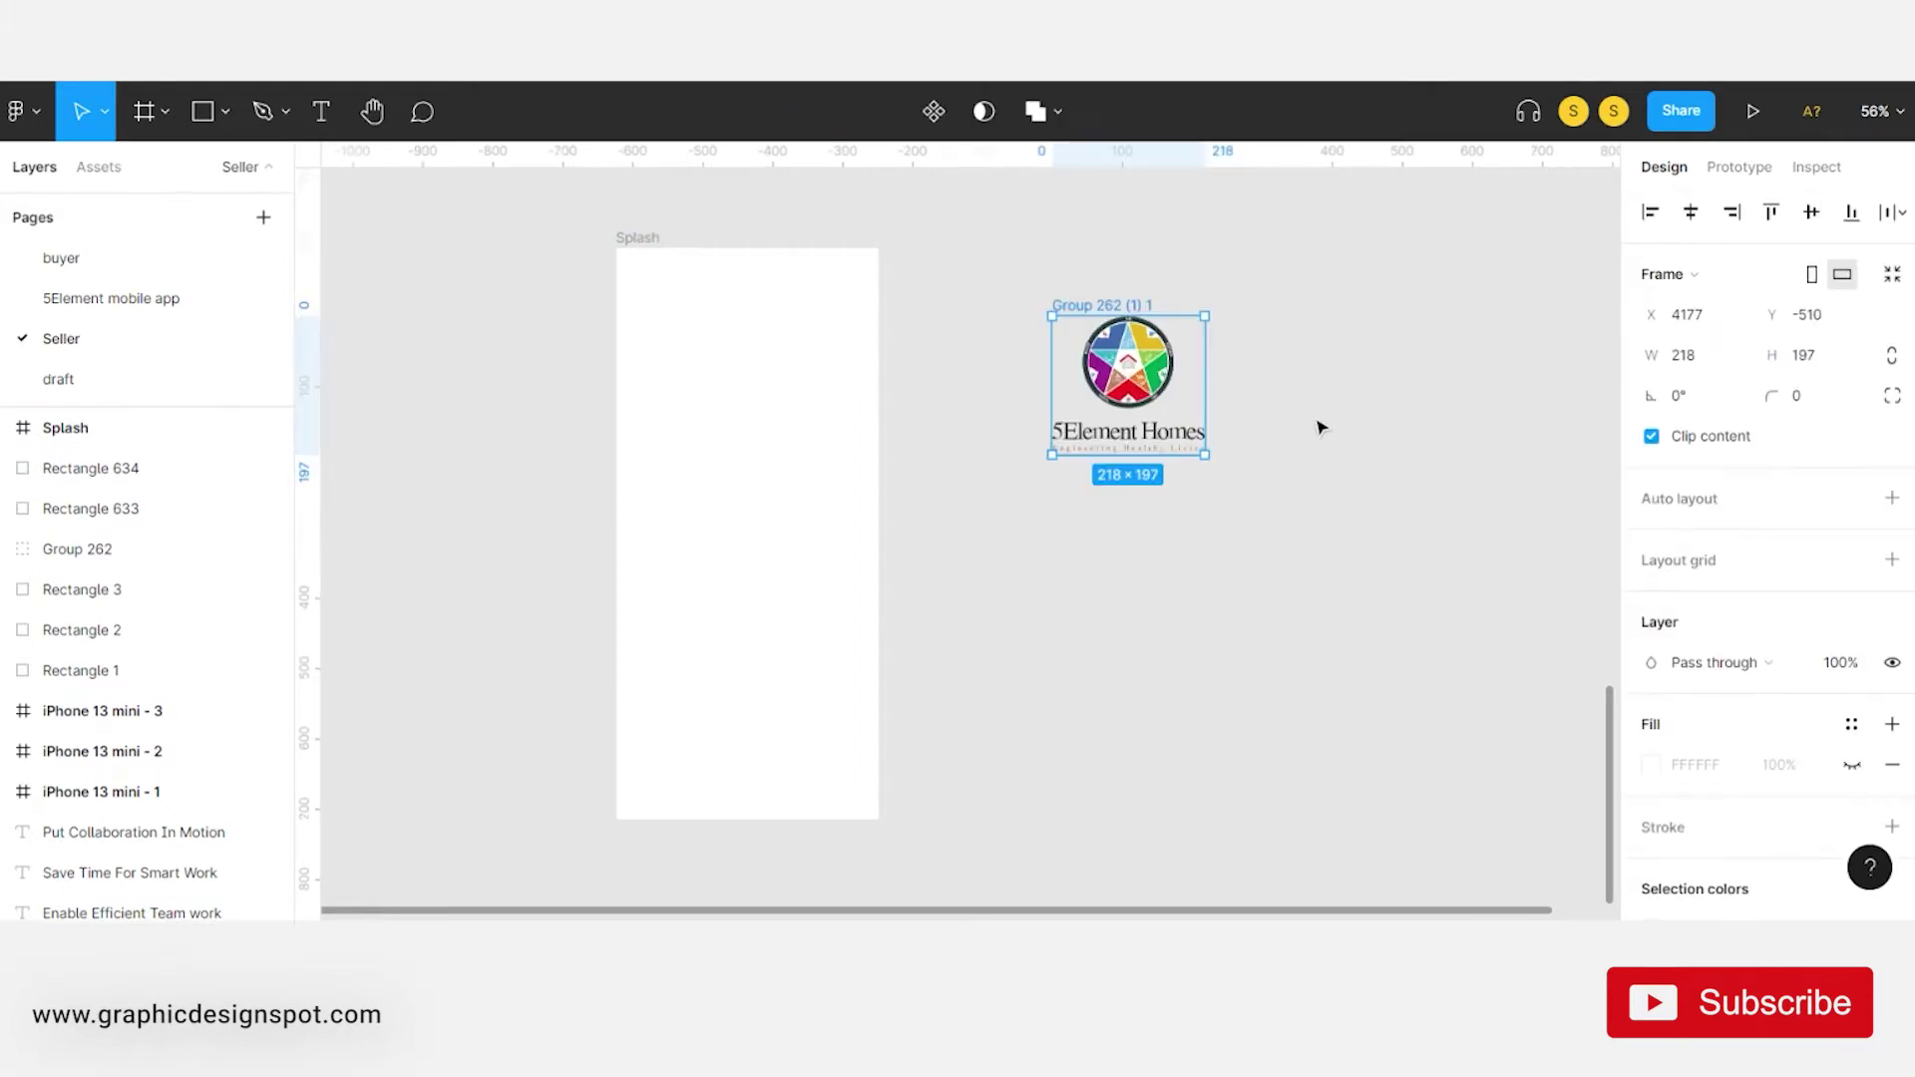
pyautogui.click(1320, 428)
pyautogui.click(1128, 369)
pyautogui.press('Escape')
pyautogui.hotkey('ctrl', 'g')
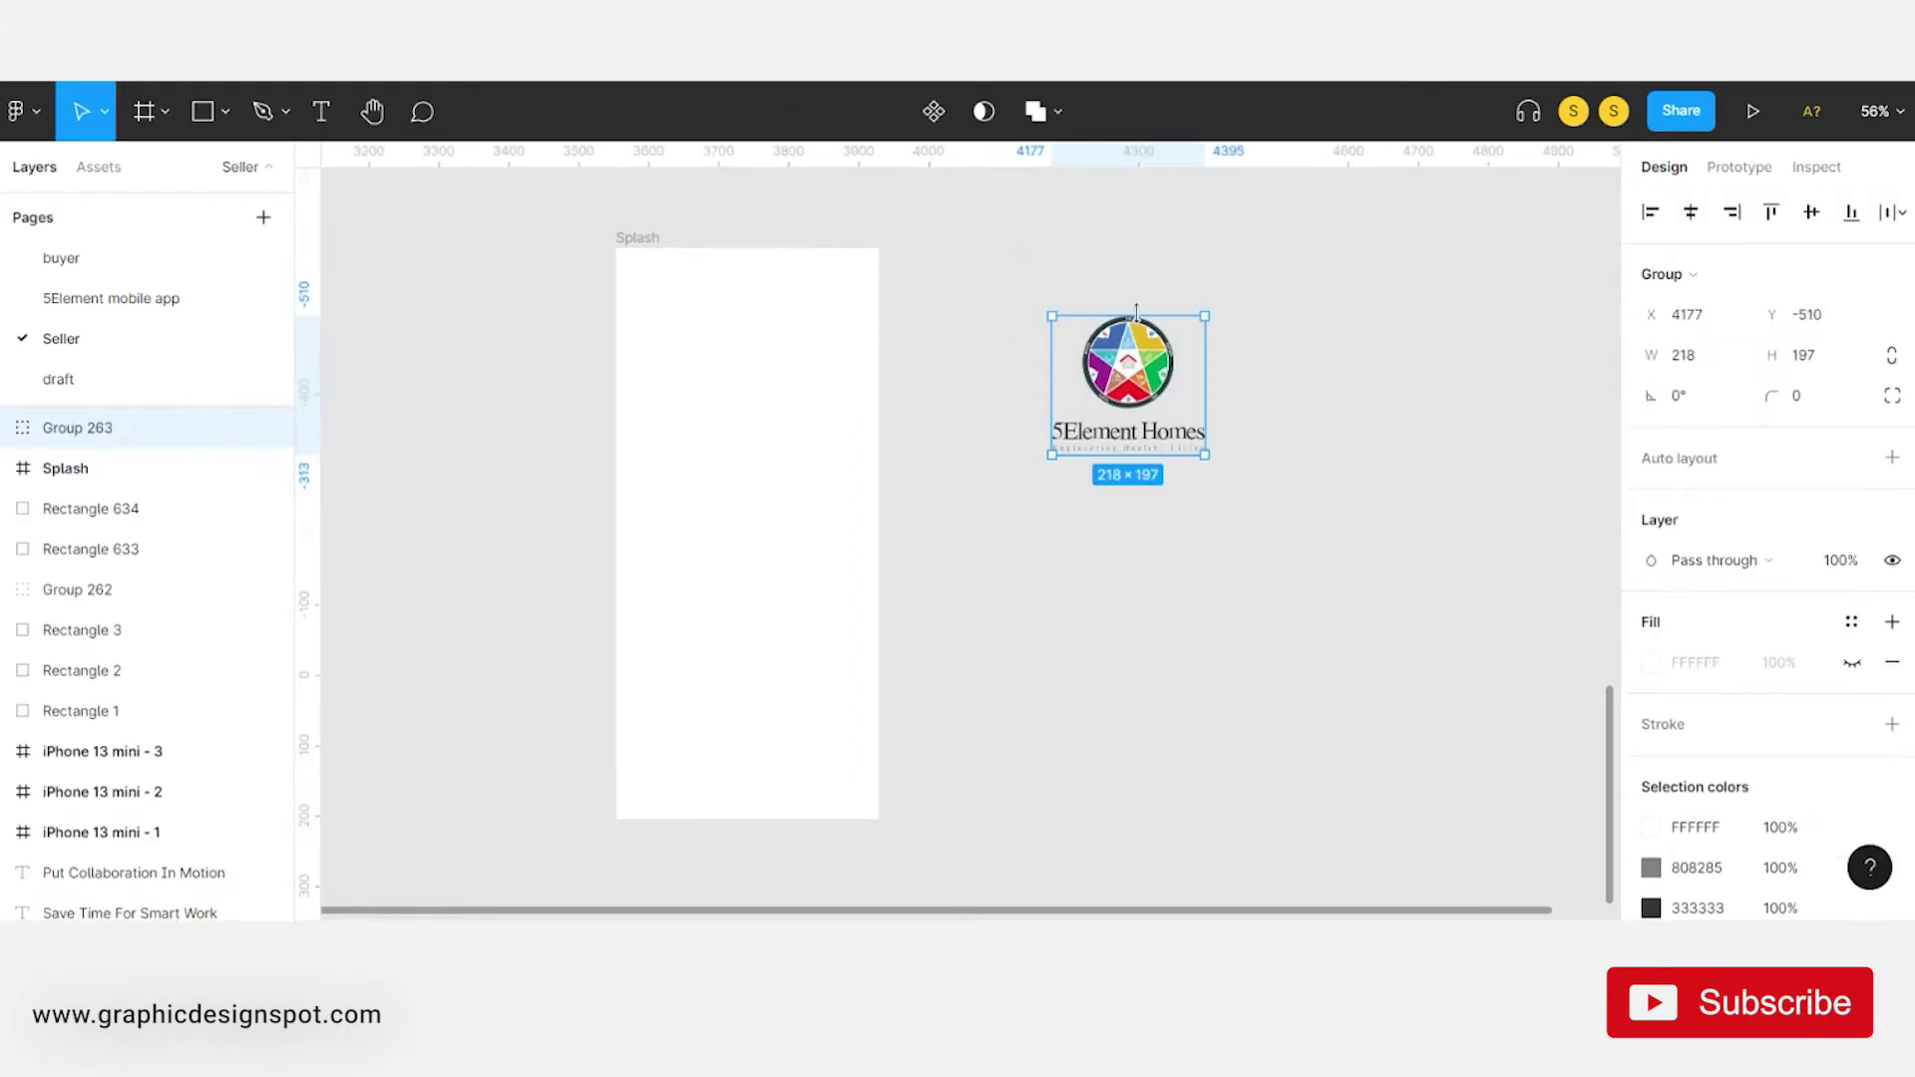
pyautogui.moveTo(1148, 371); pyautogui.dragTo(768, 450)
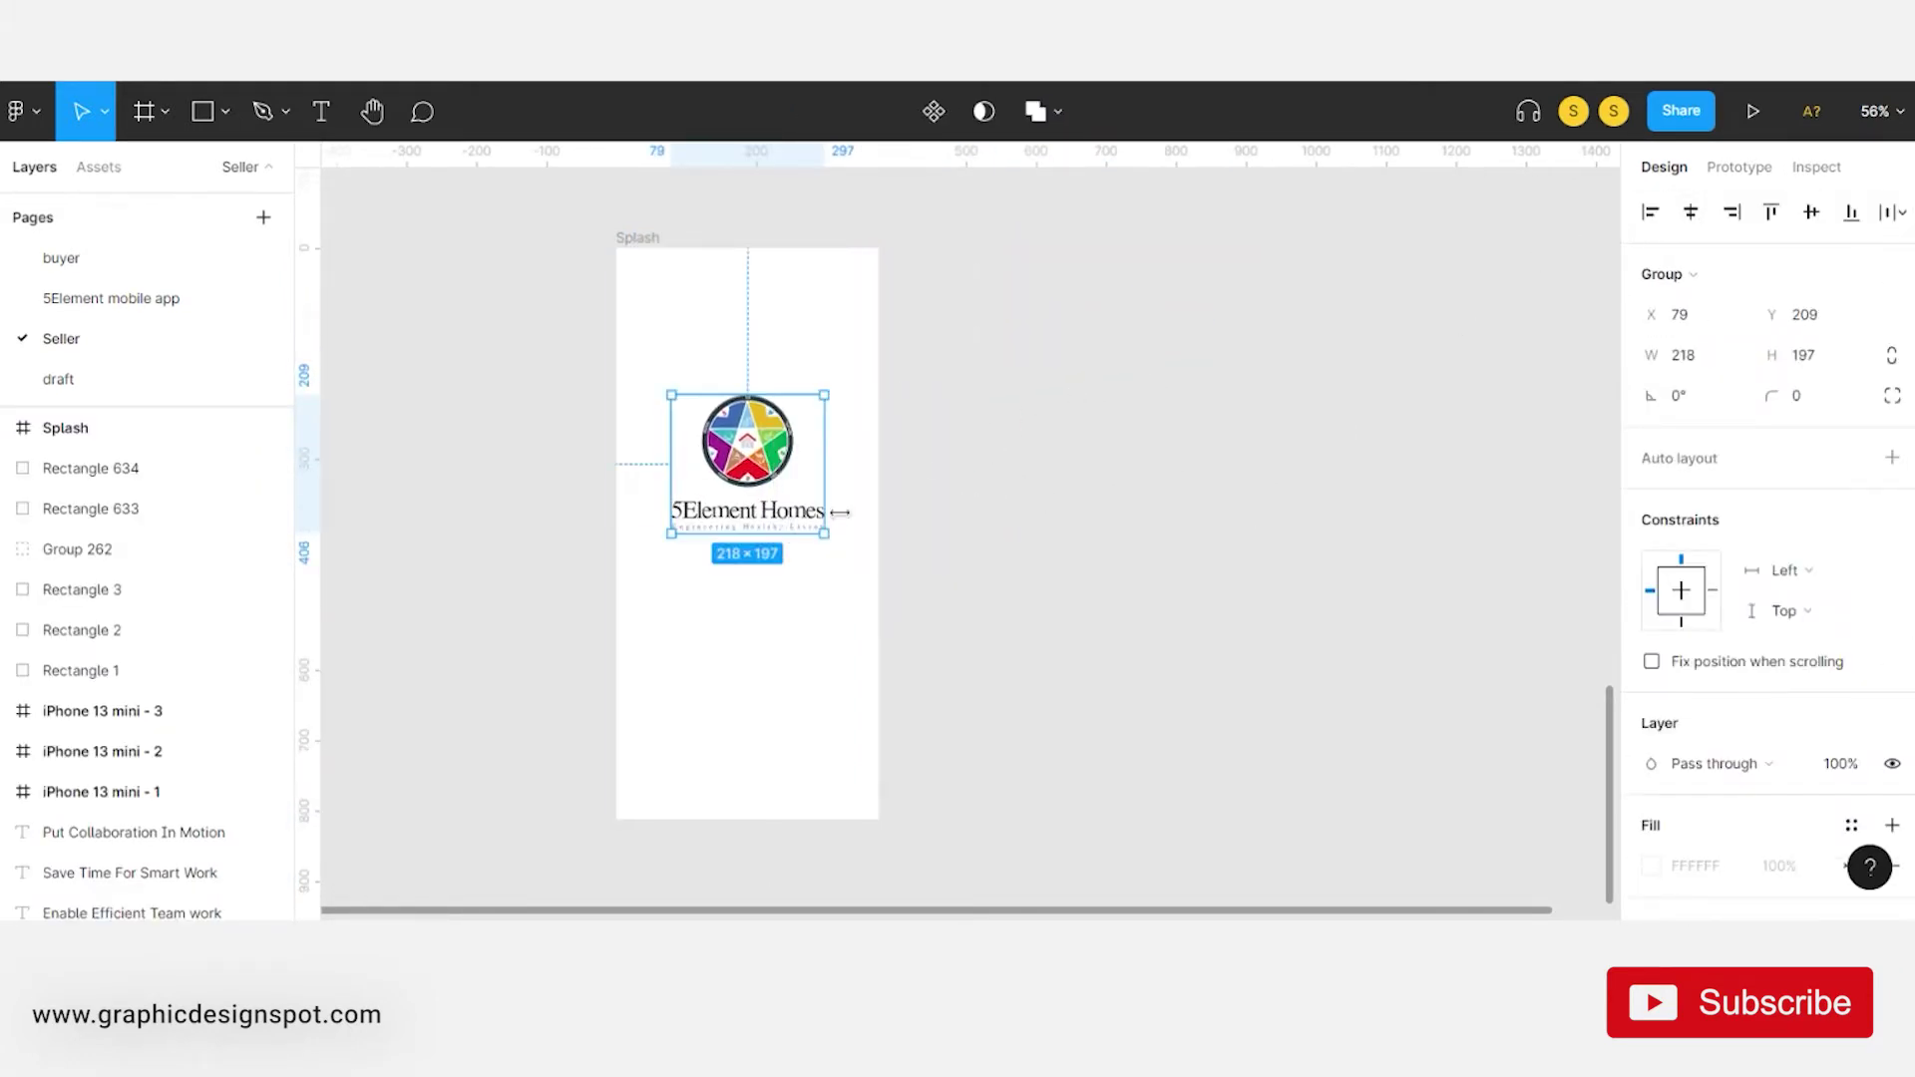
# - Resize the logo to 200 wide, centre it in Splash, and duplicate Splash rightward
pyautogui.click(1812, 211)
pyautogui.click(1210, 432)
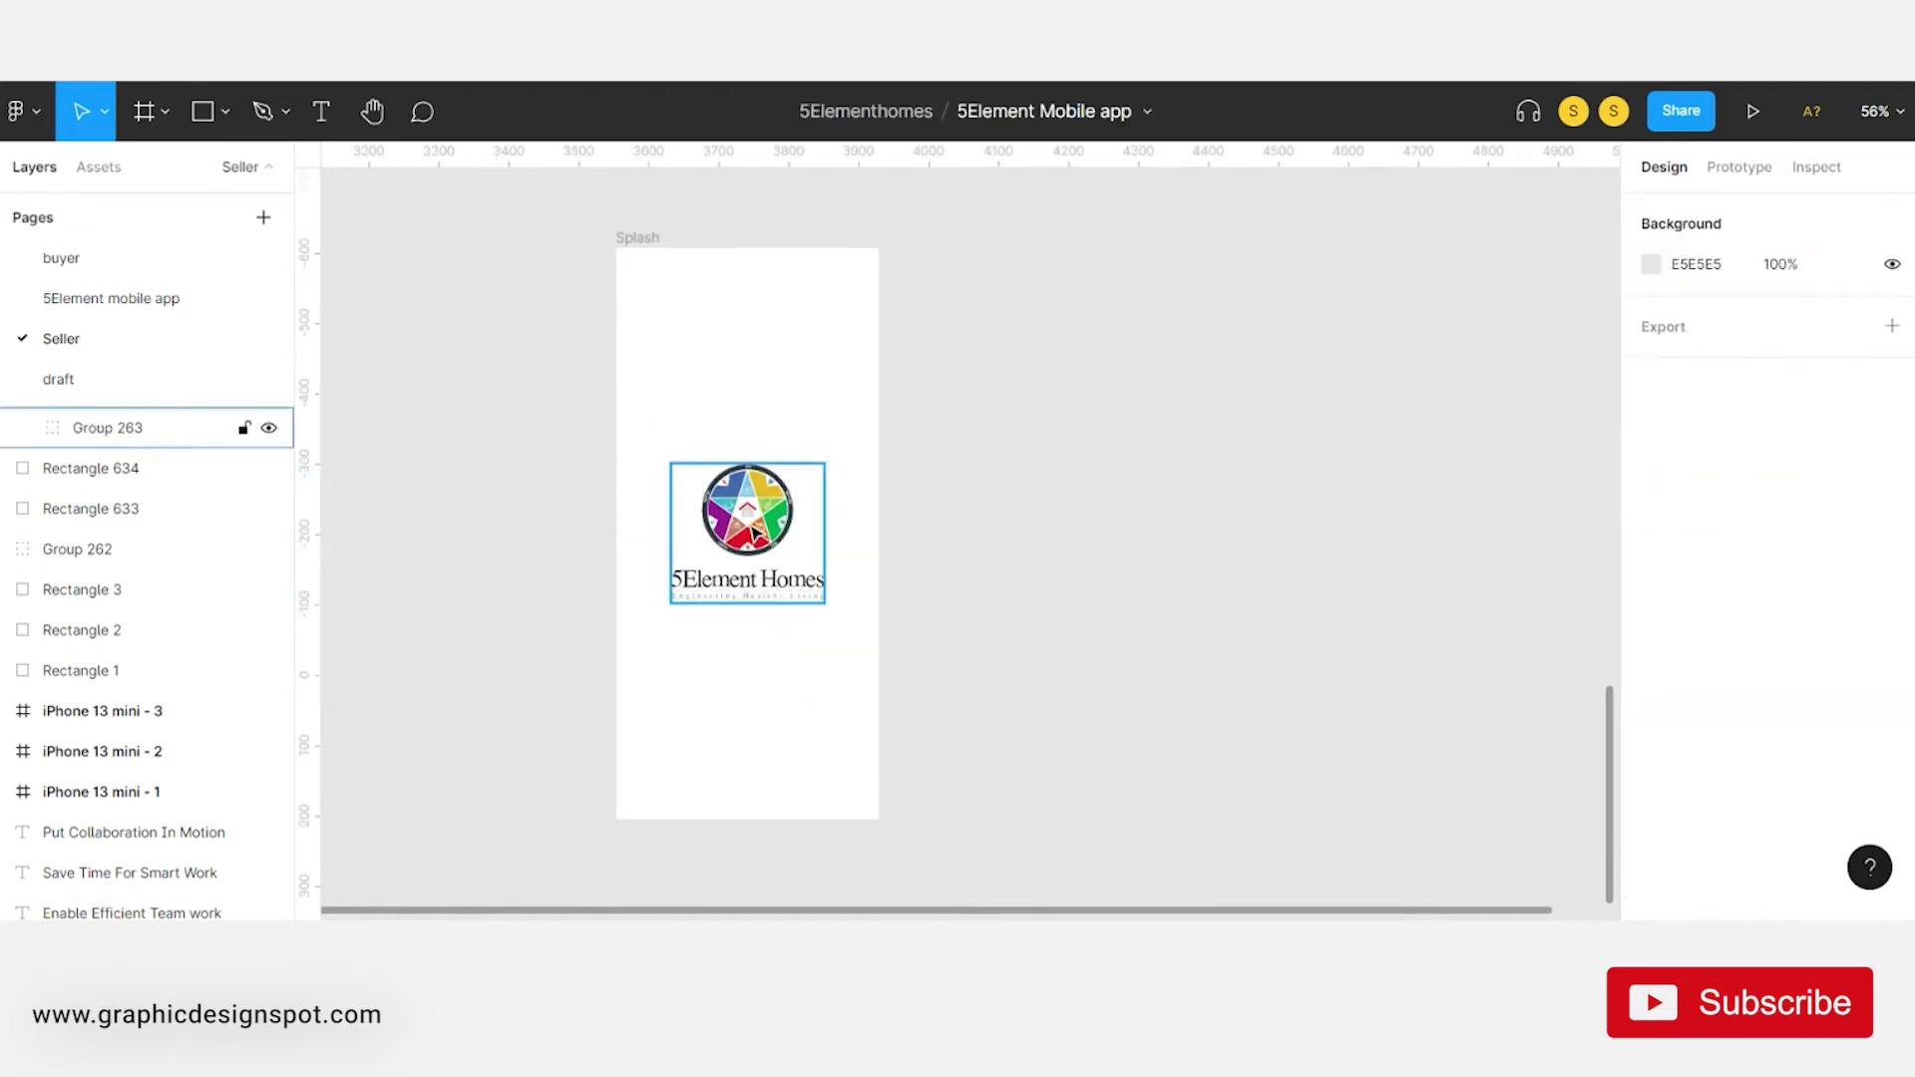
pyautogui.click(108, 468)
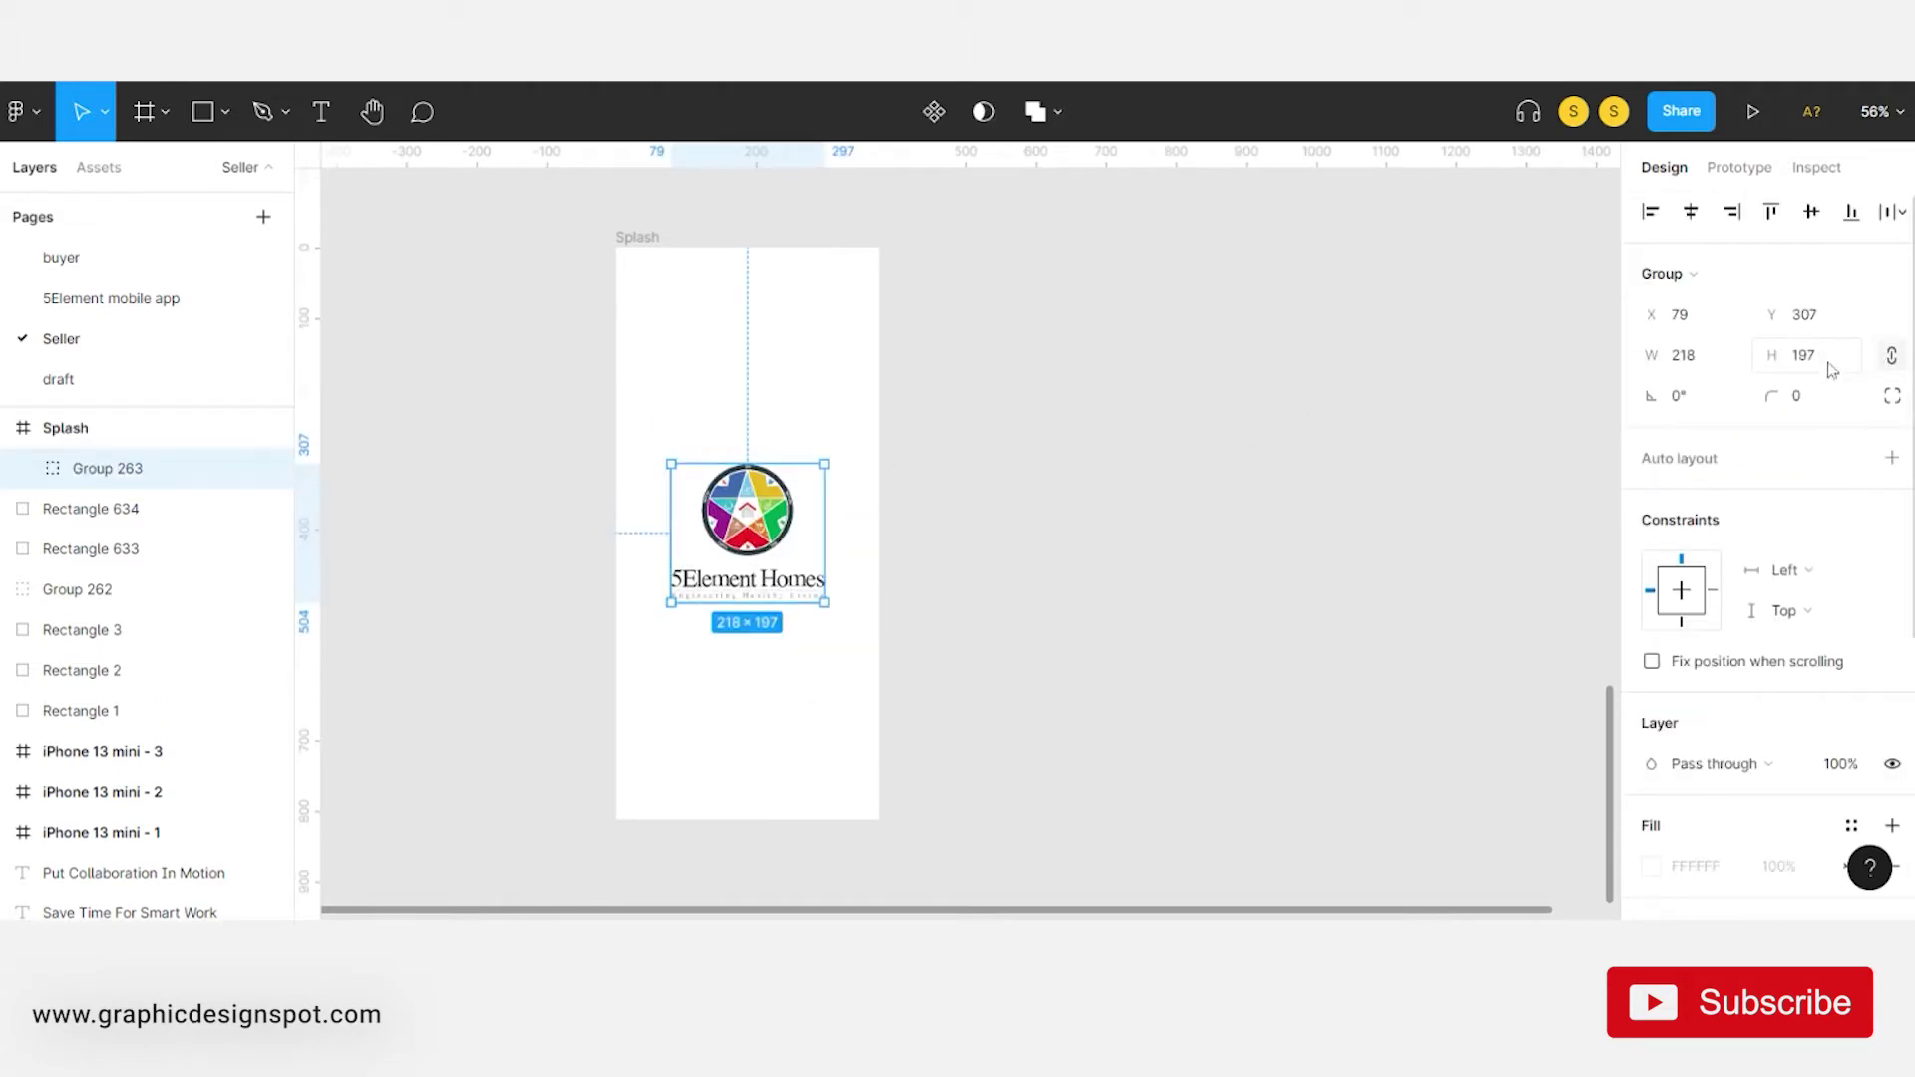
pyautogui.click(1697, 370)
pyautogui.write('00')
pyautogui.press('Return')
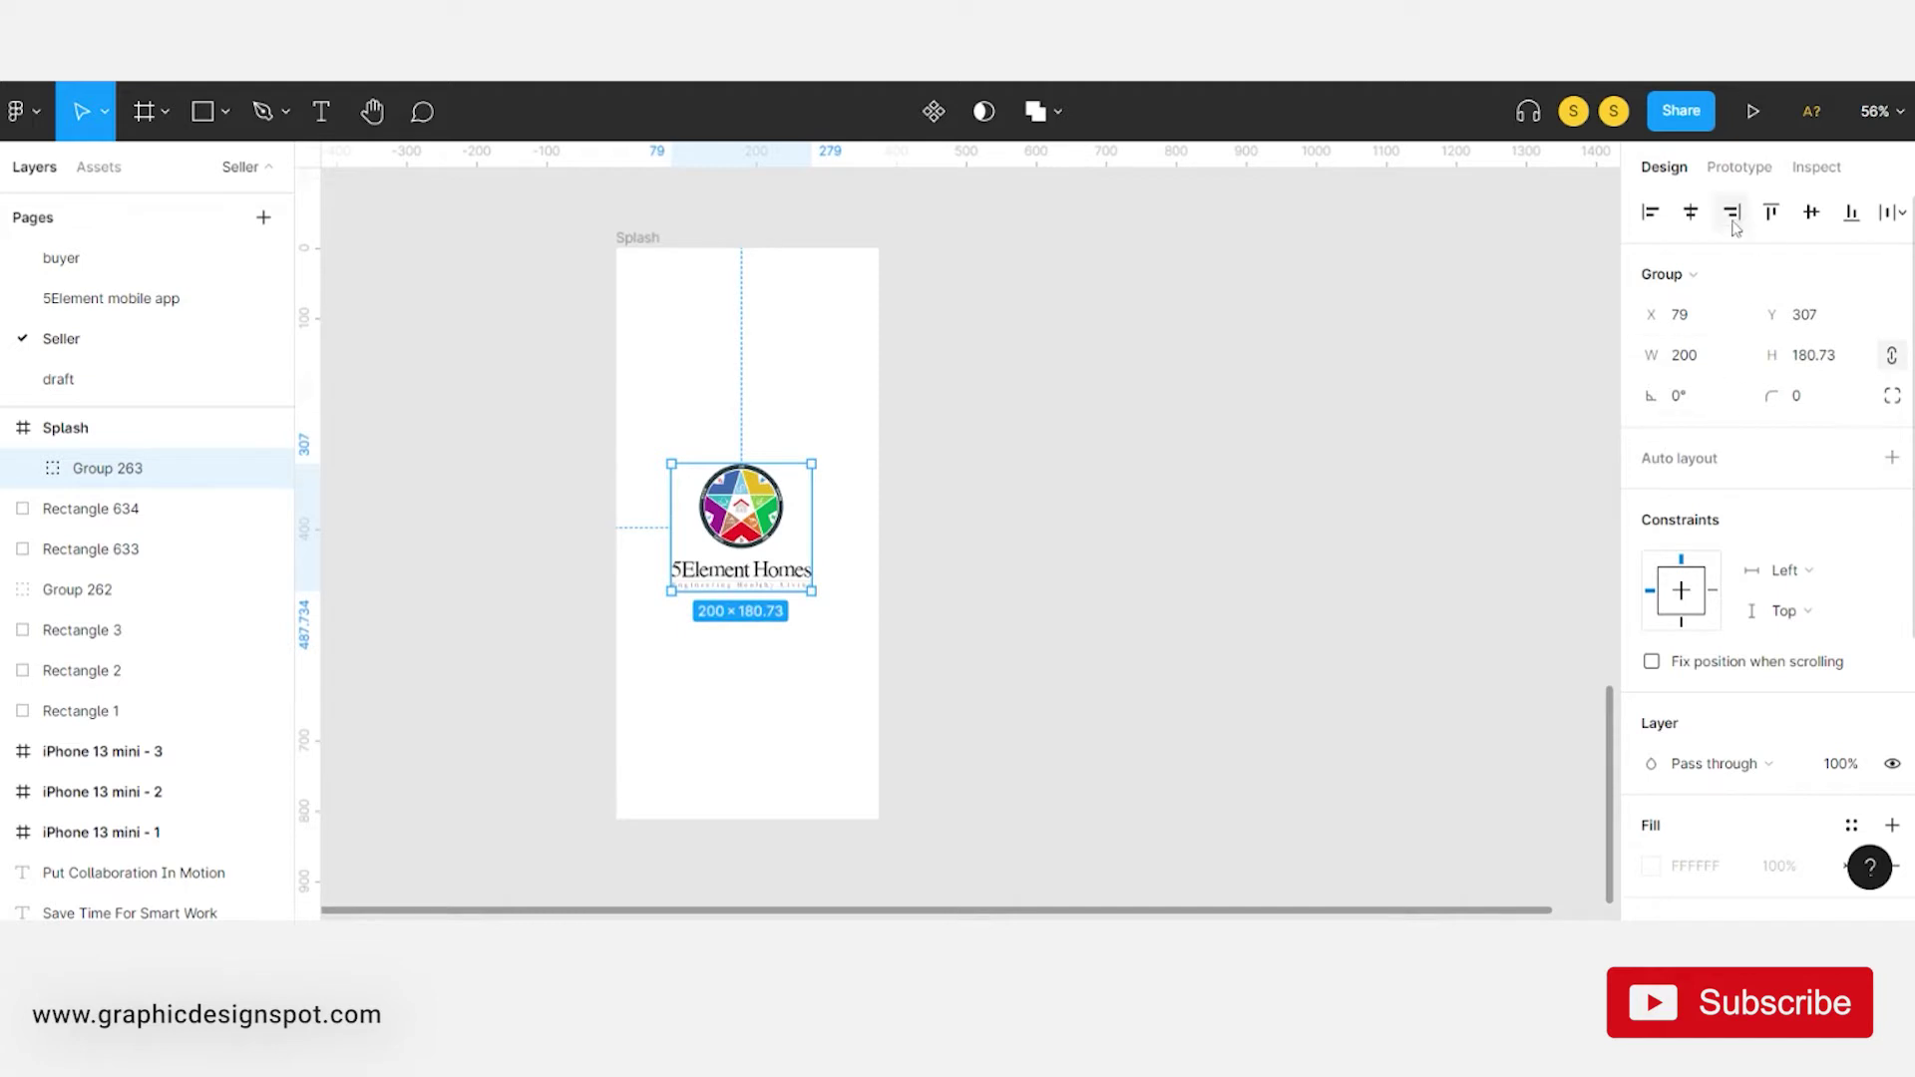
pyautogui.click(1691, 212)
pyautogui.click(1811, 211)
pyautogui.click(1140, 458)
pyautogui.hscroll(3, 998, 462)
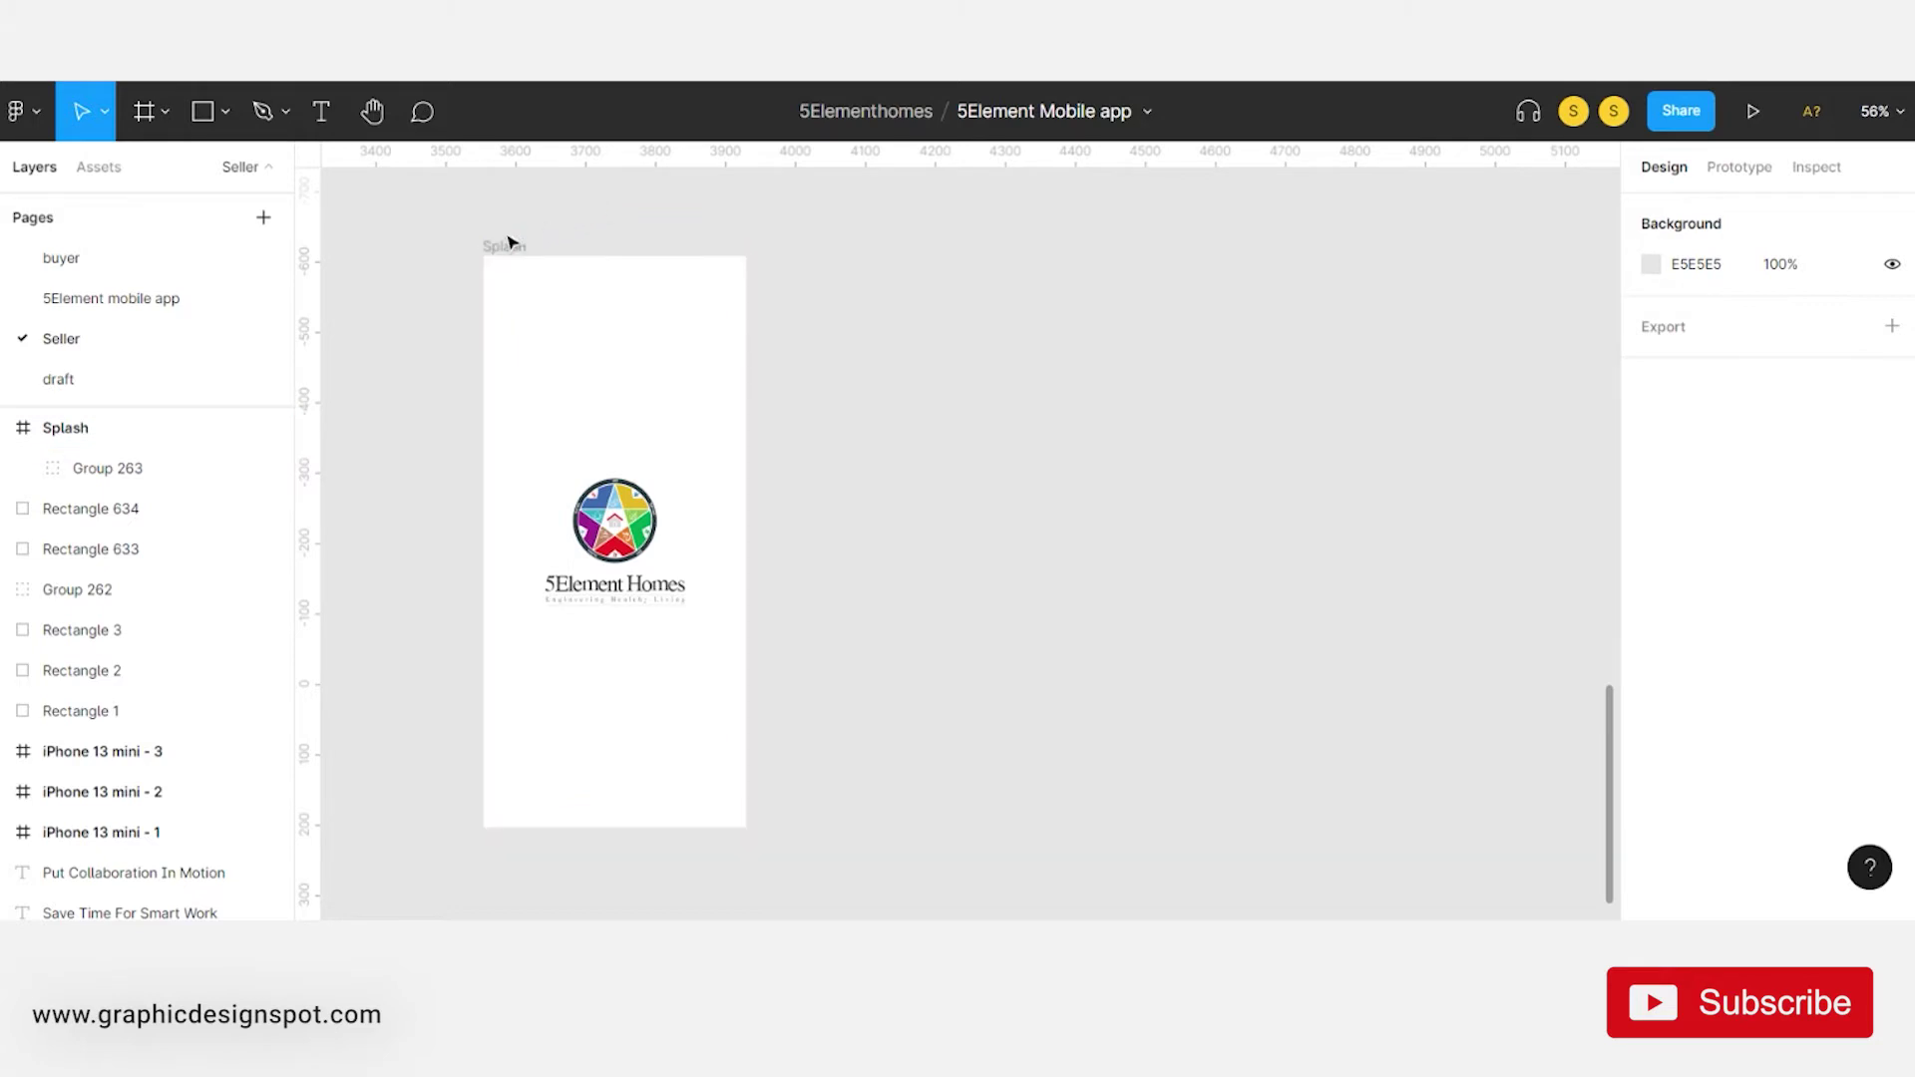
pyautogui.moveTo(509, 244); pyautogui.dragTo(791, 248)
pyautogui.write('Onboard')
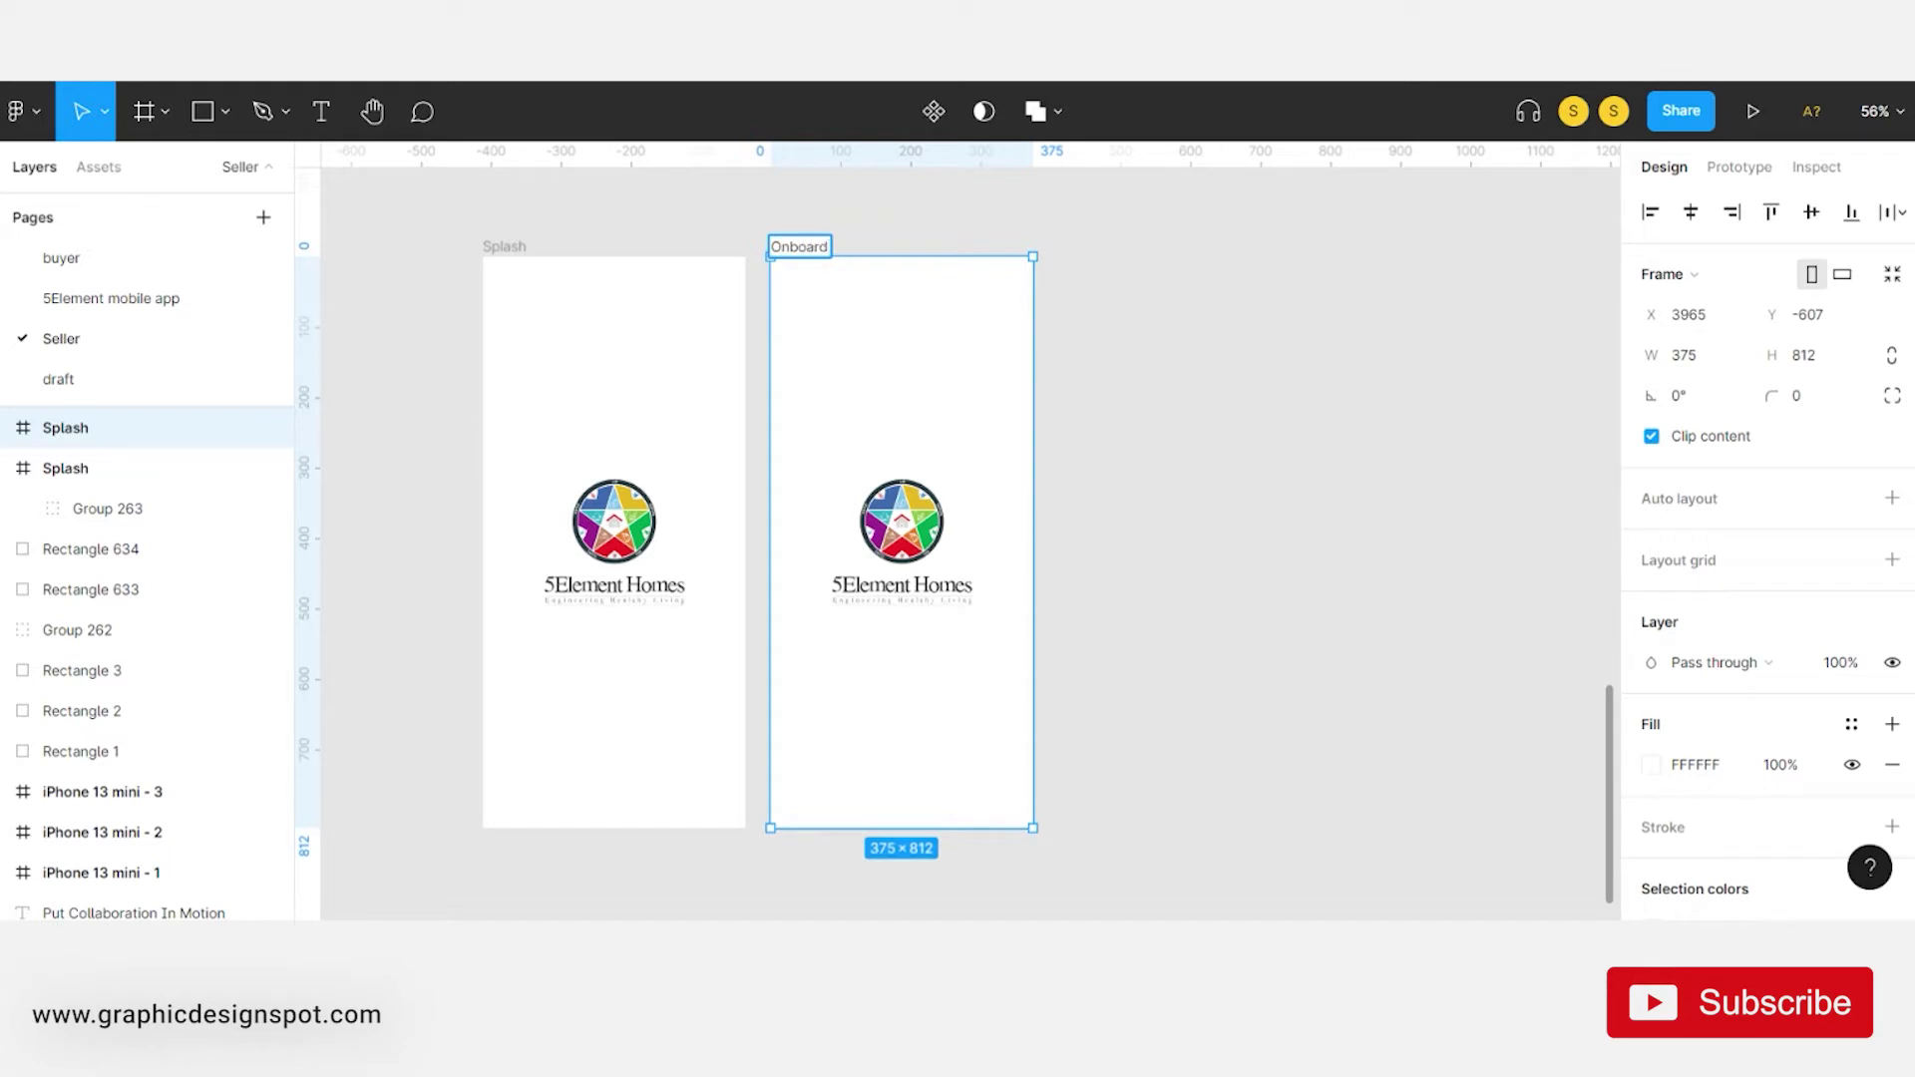
# - Name the copy Onboard, delete its logo, and add a vertical guide at 33
pyautogui.press('Return')
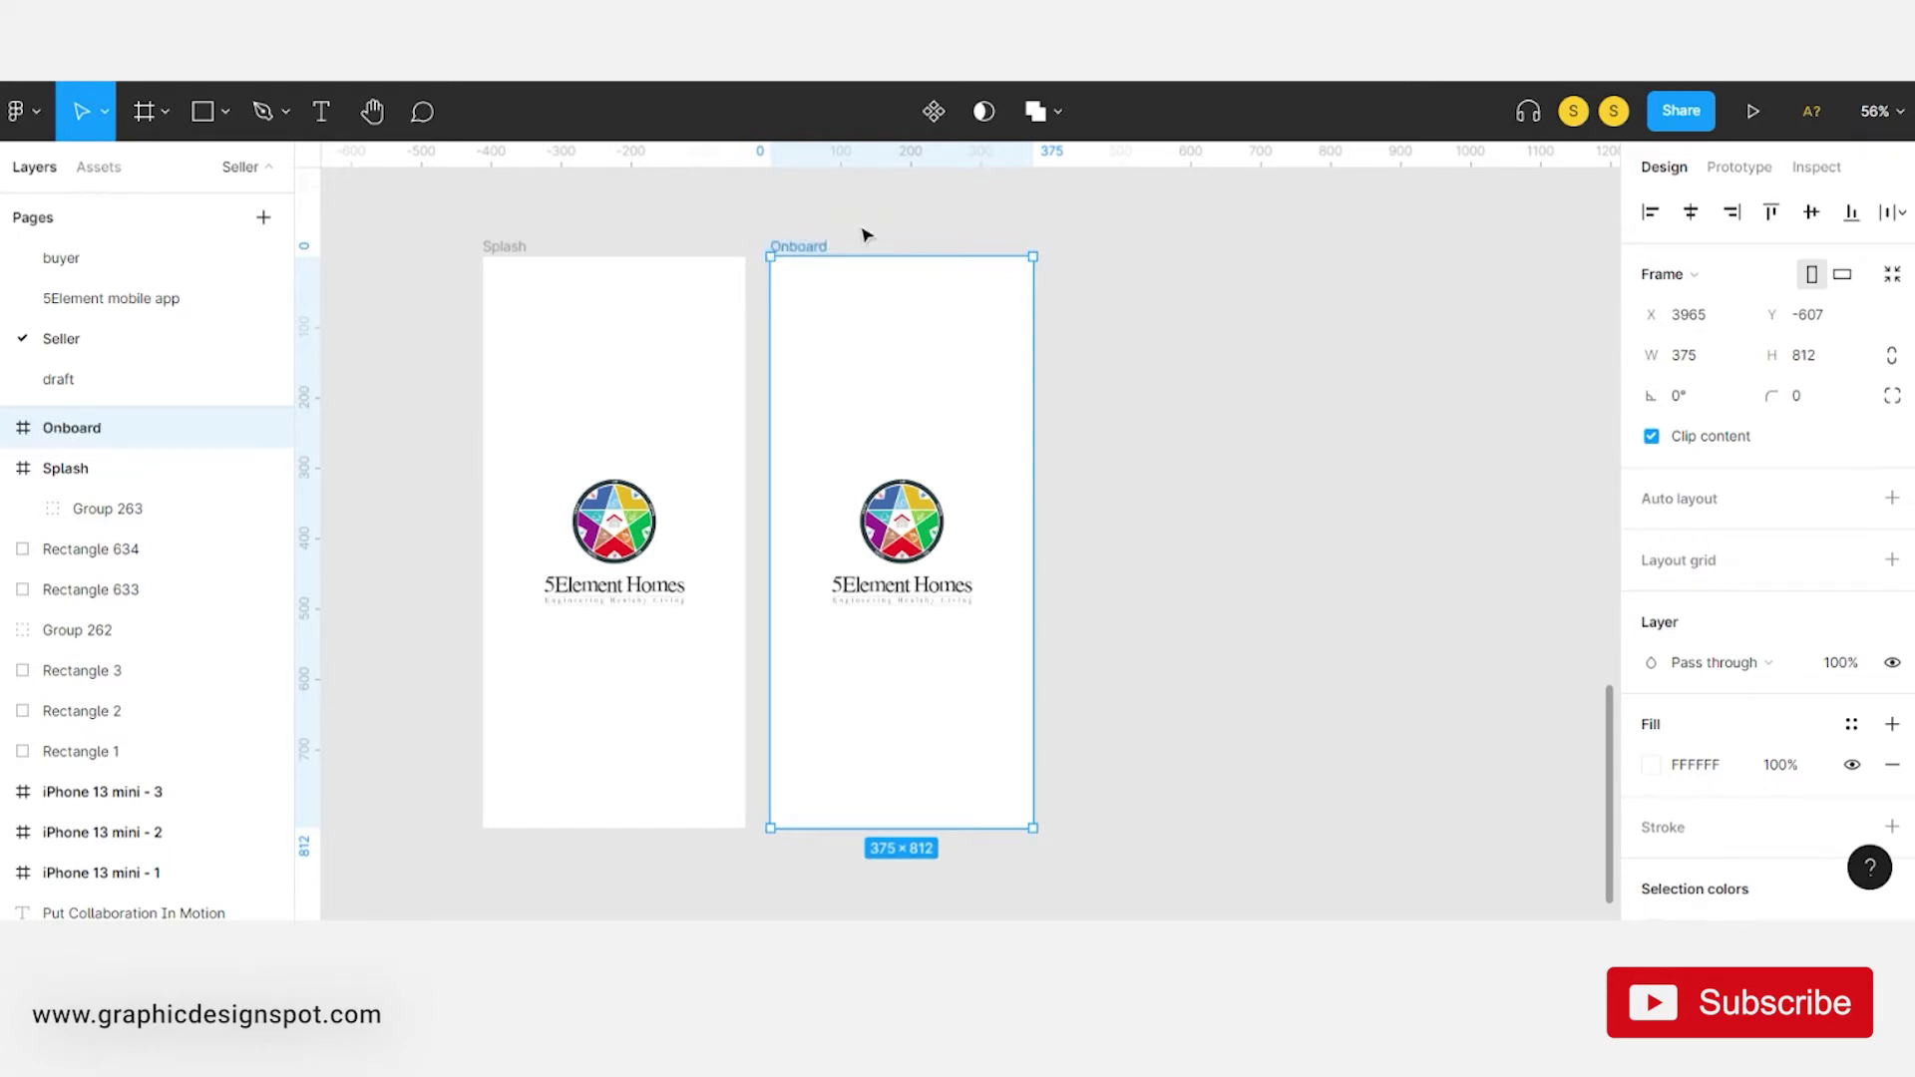
pyautogui.click(1360, 444)
pyautogui.click(926, 546)
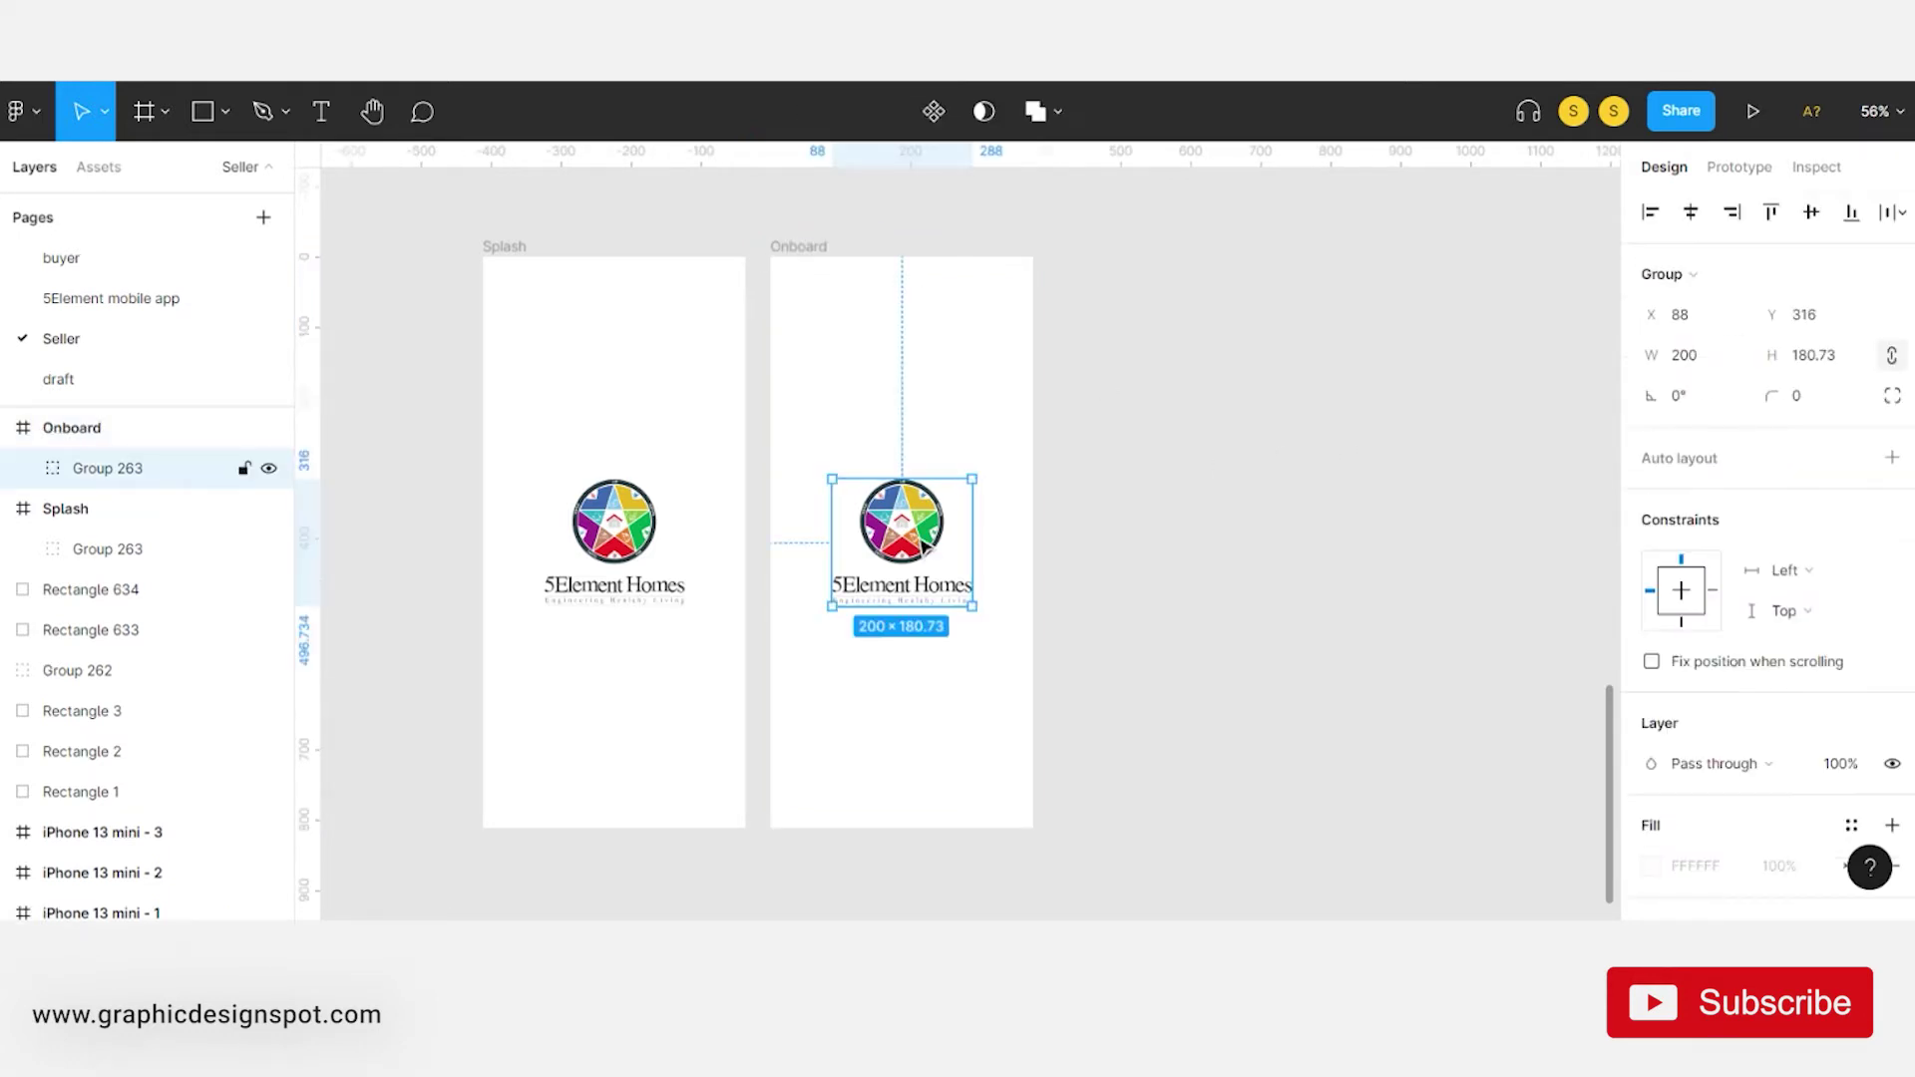
pyautogui.press('Delete')
pyautogui.click(397, 210)
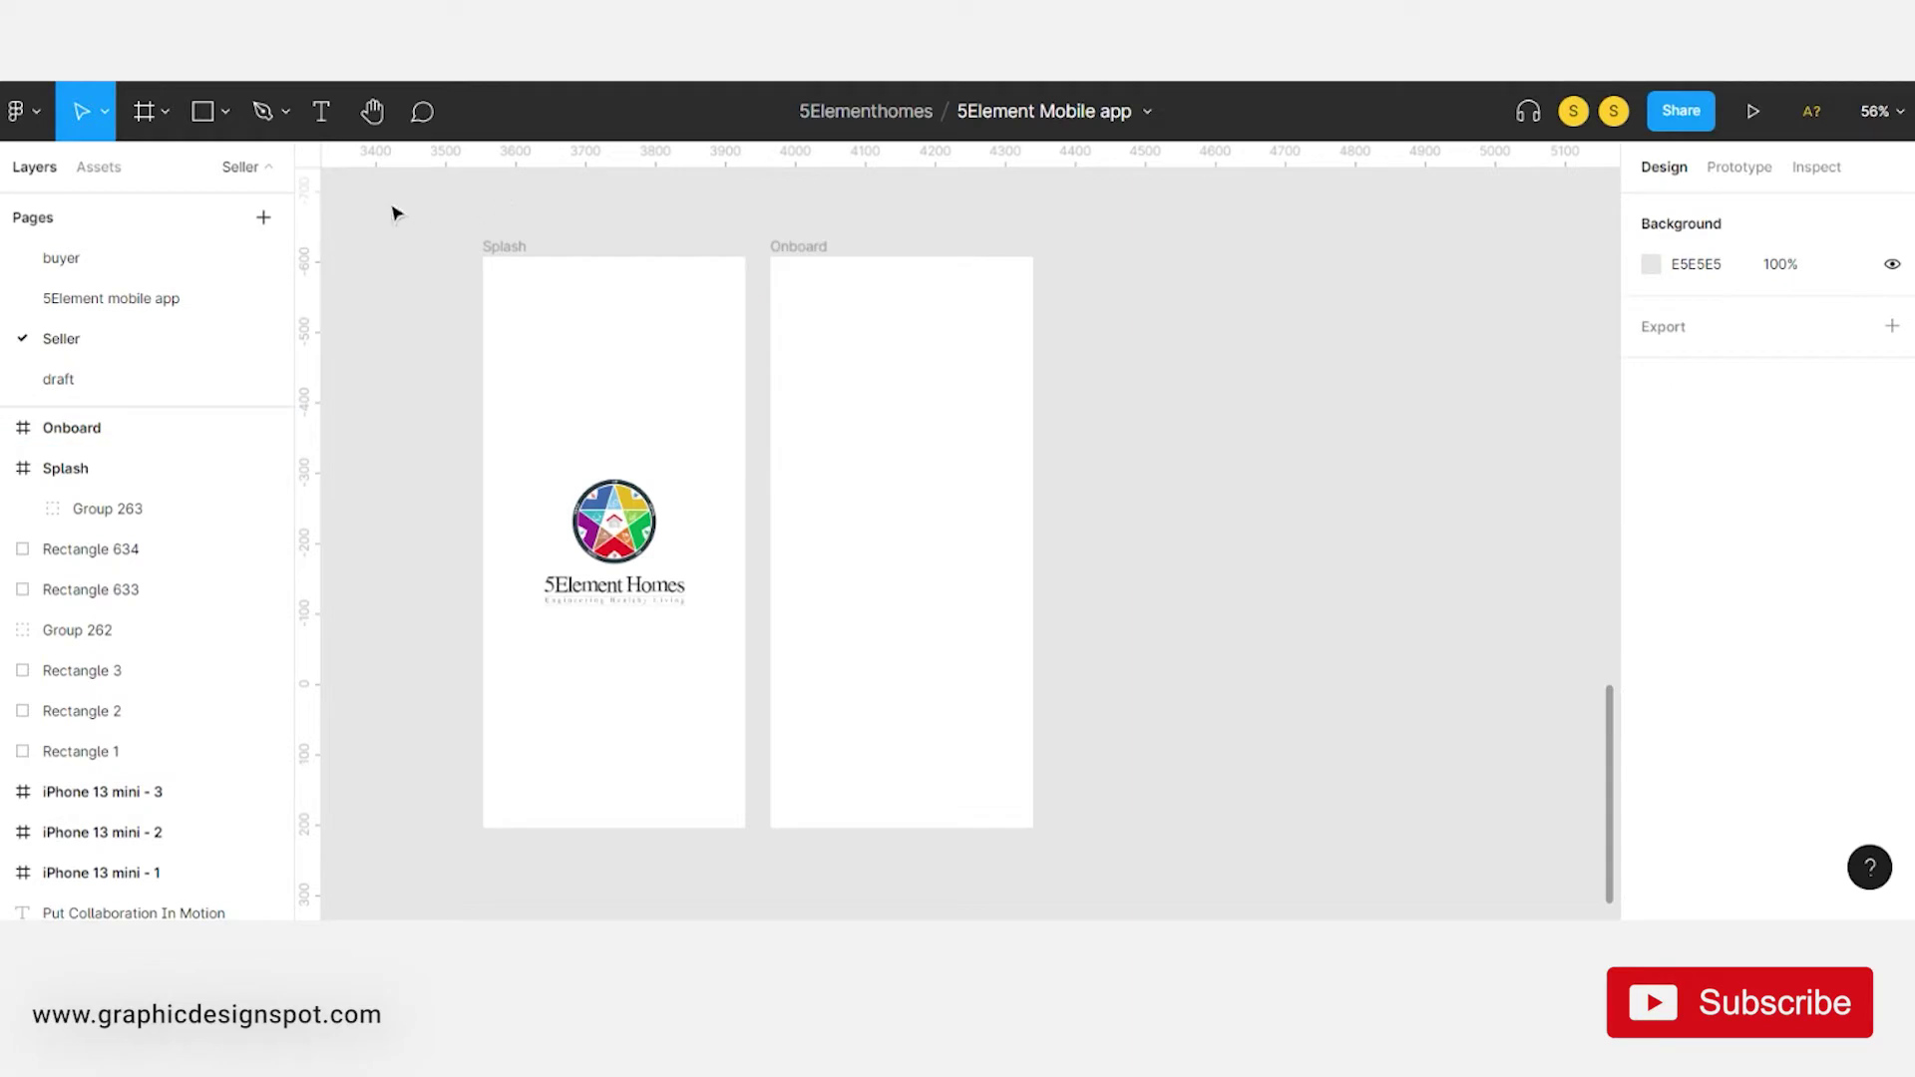
pyautogui.moveTo(312, 305); pyautogui.dragTo(794, 327)
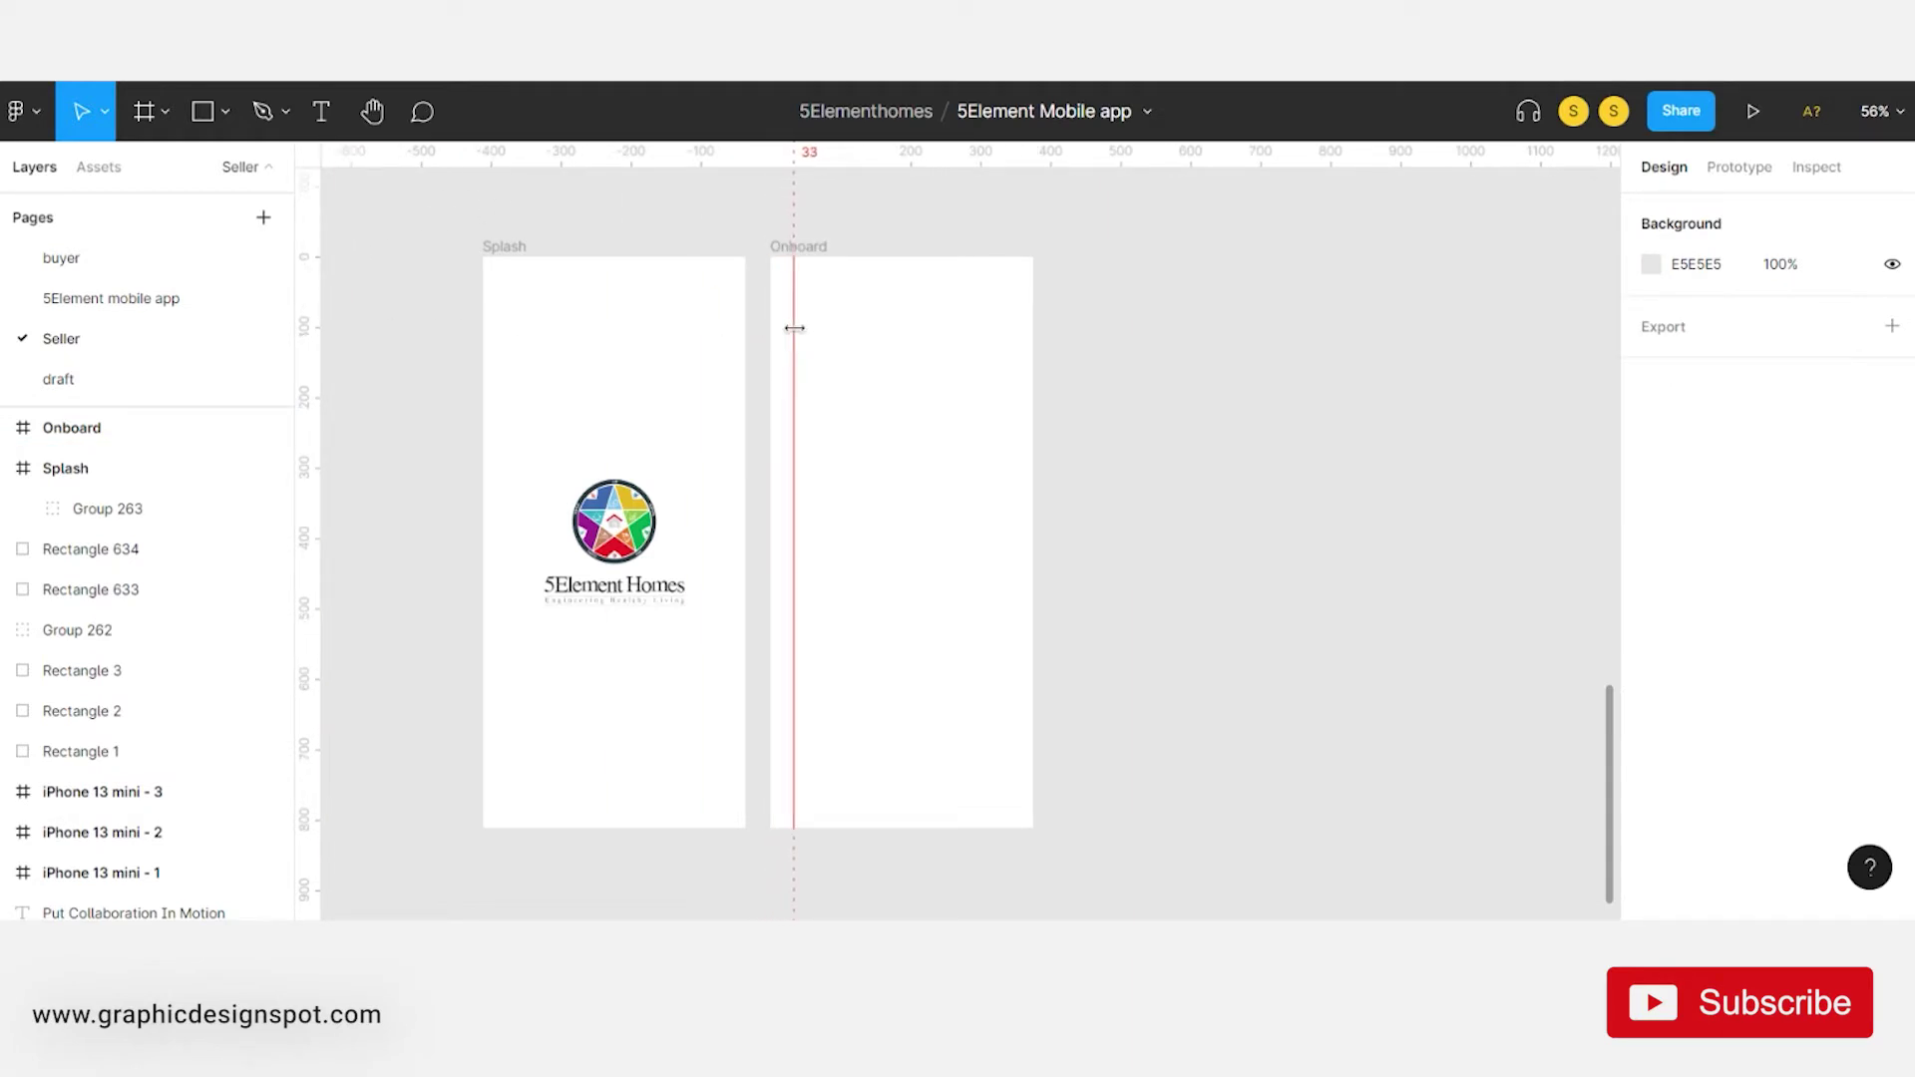
# - Settle the left guide at 33 and add a right margin guide at 346 in Onboard
pyautogui.moveTo(794, 327); pyautogui.dragTo(791, 327)
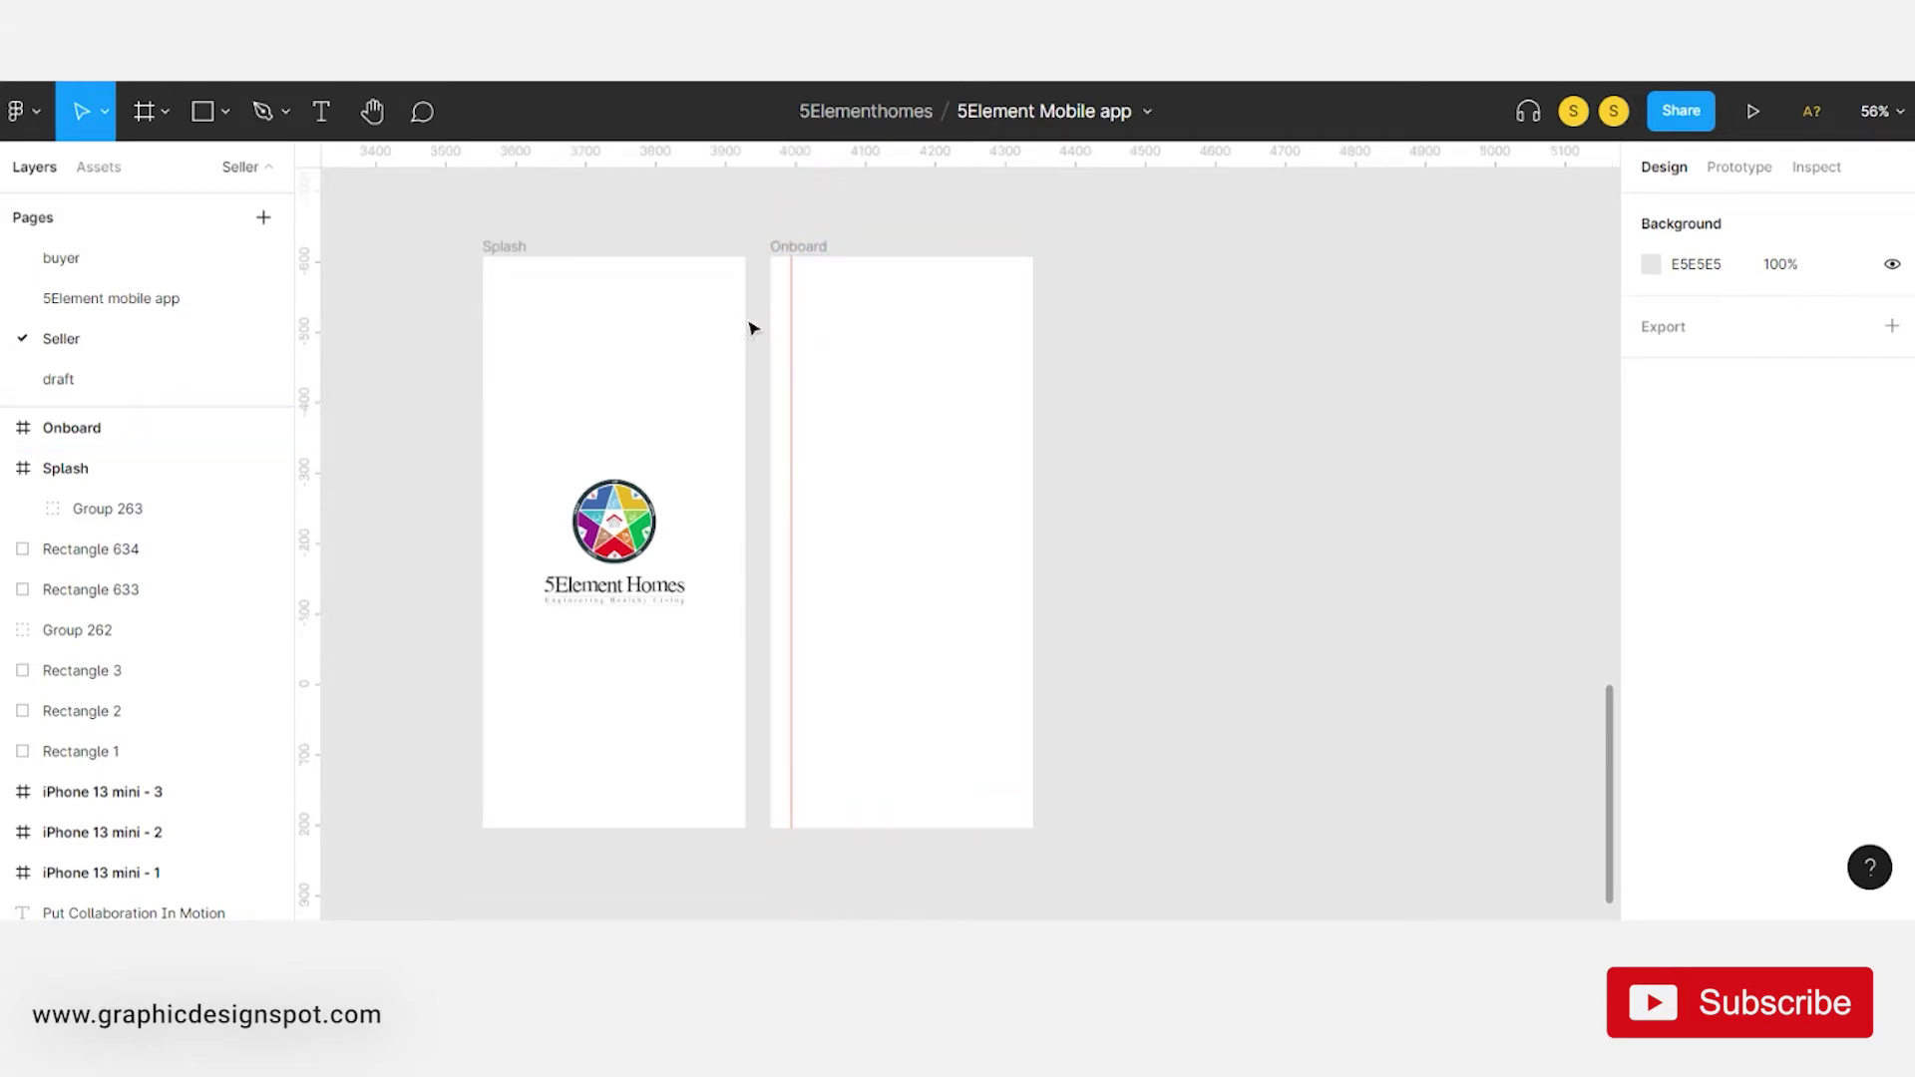
pyautogui.moveTo(311, 399)
pyautogui.mouseDown()
pyautogui.moveTo(1060, 389)
pyautogui.moveTo(1012, 393)
pyautogui.mouseUp()
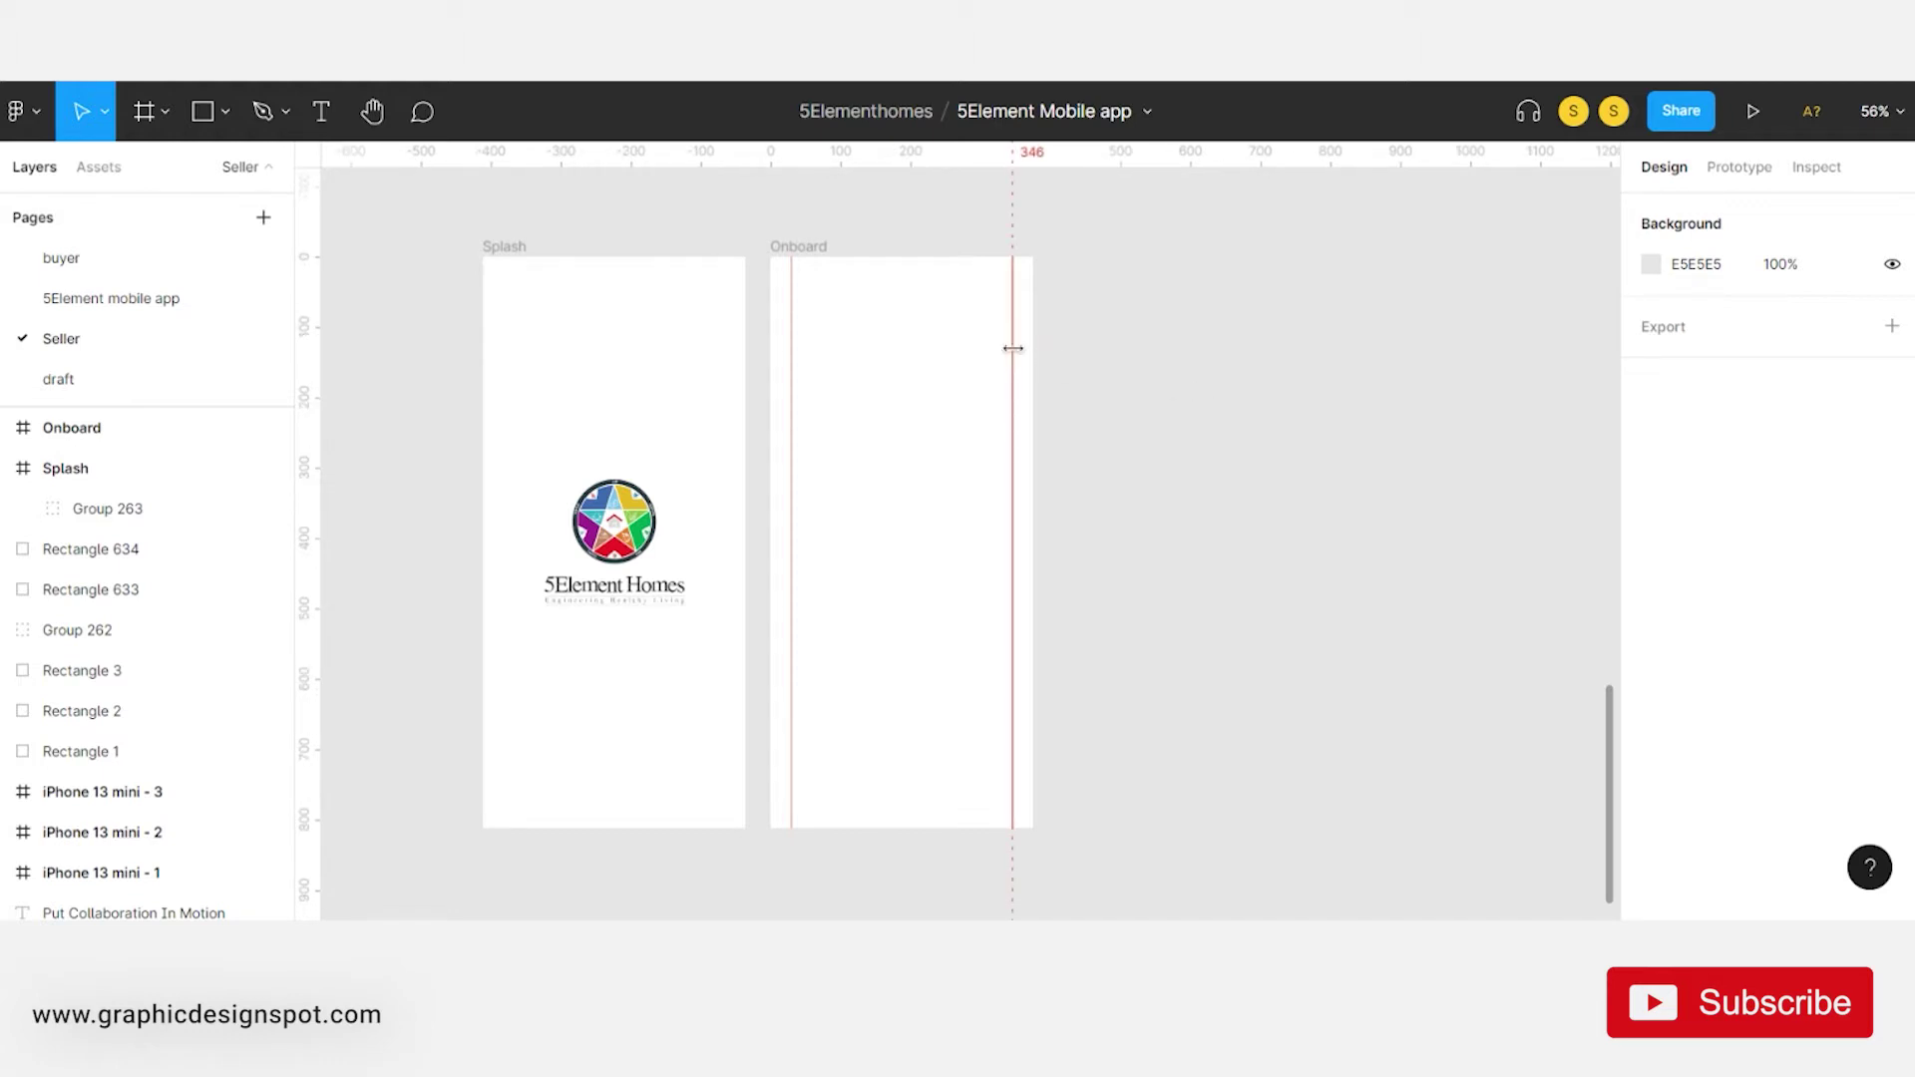
pyautogui.scroll(1, 1143, 357)
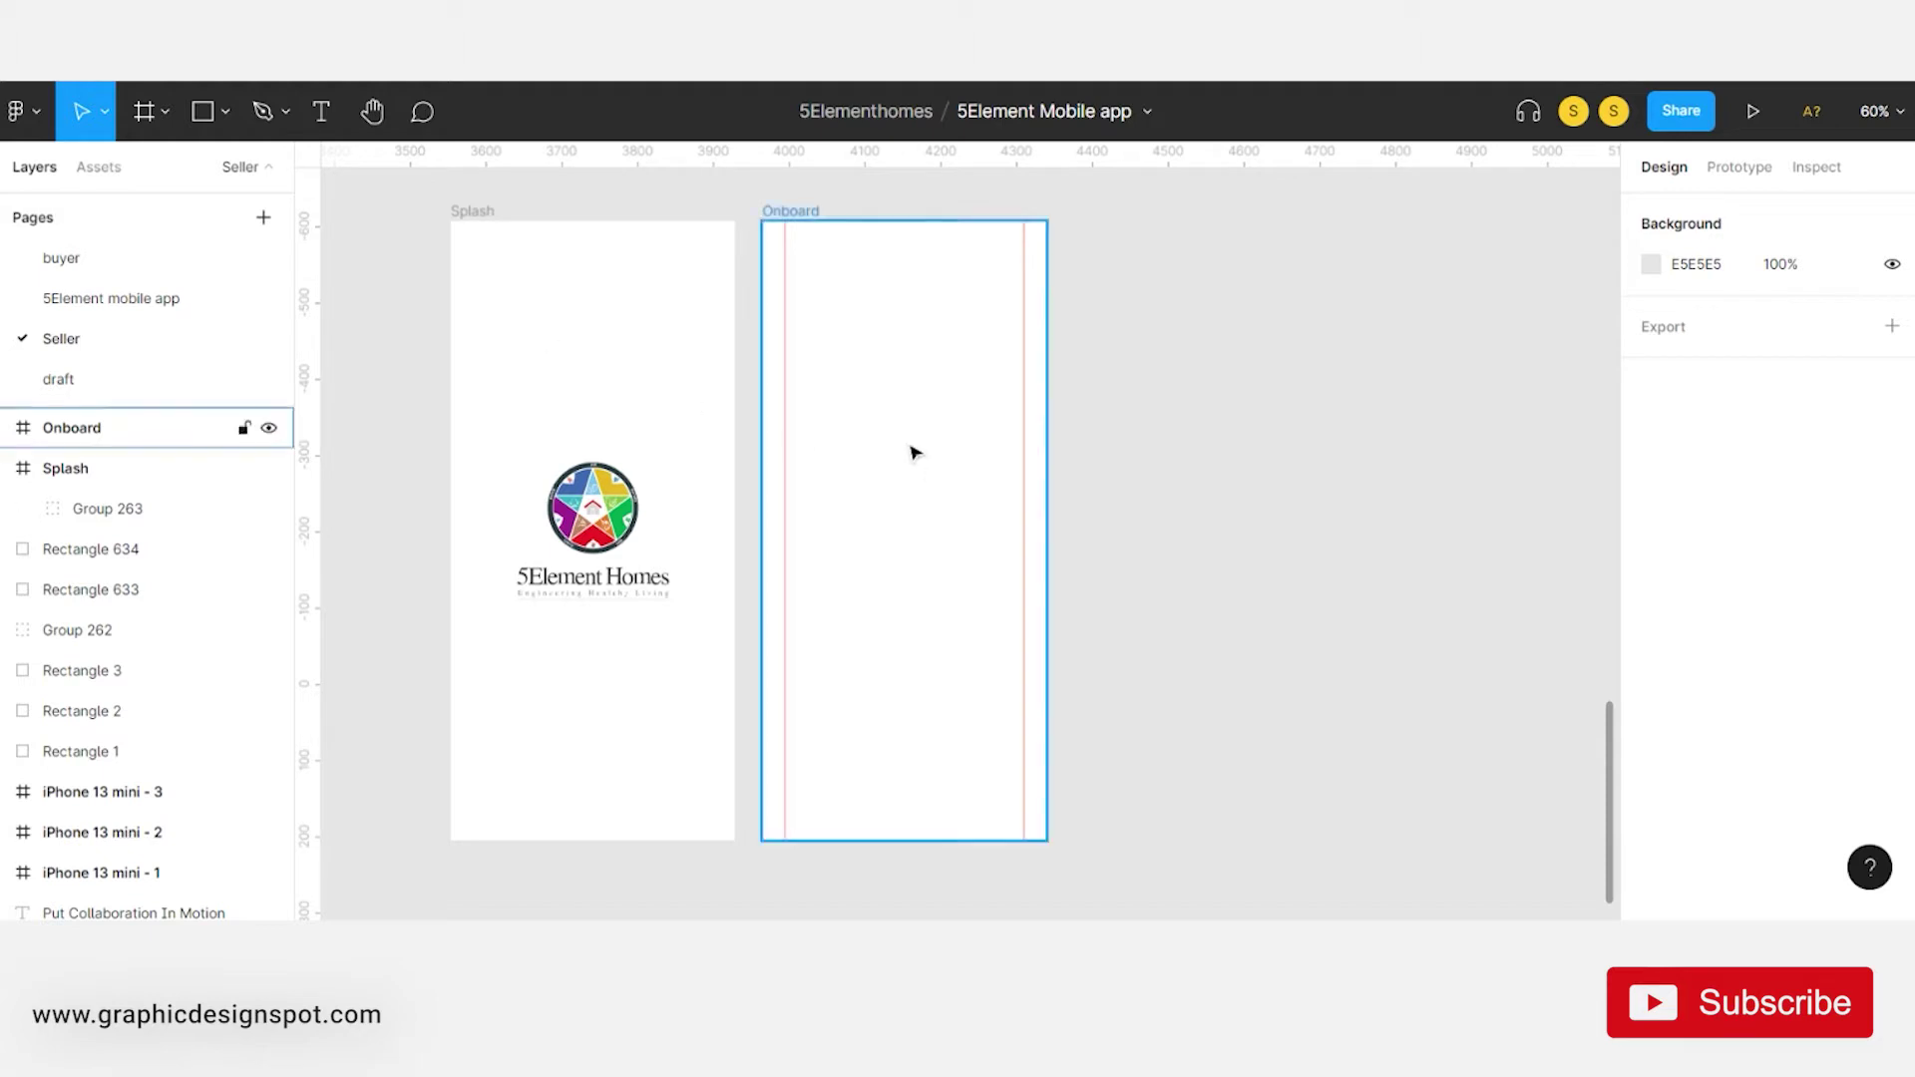
# - Add the heading 'Find your perfect home!' and move it lower in Onboard
pyautogui.press('t')
pyautogui.click(830, 397)
pyautogui.write('Fin')
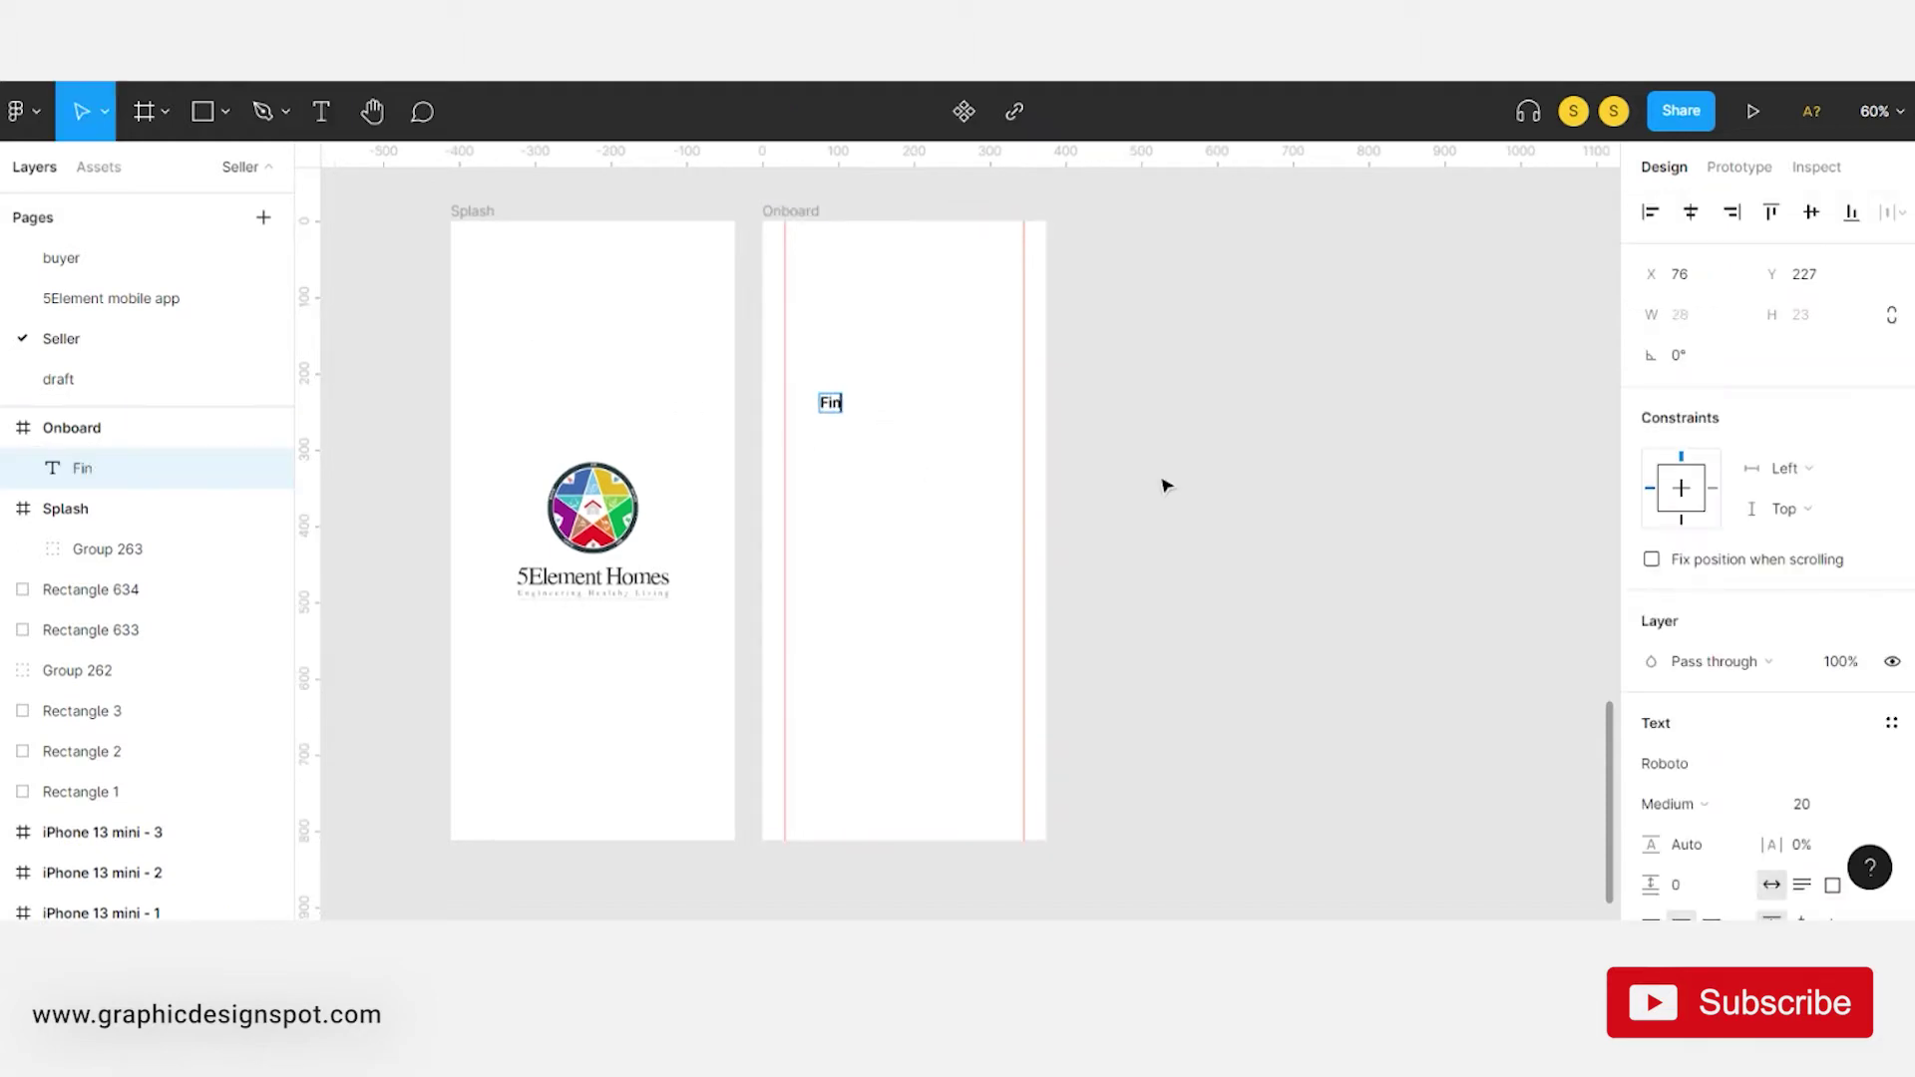
pyautogui.write('d your perfe')
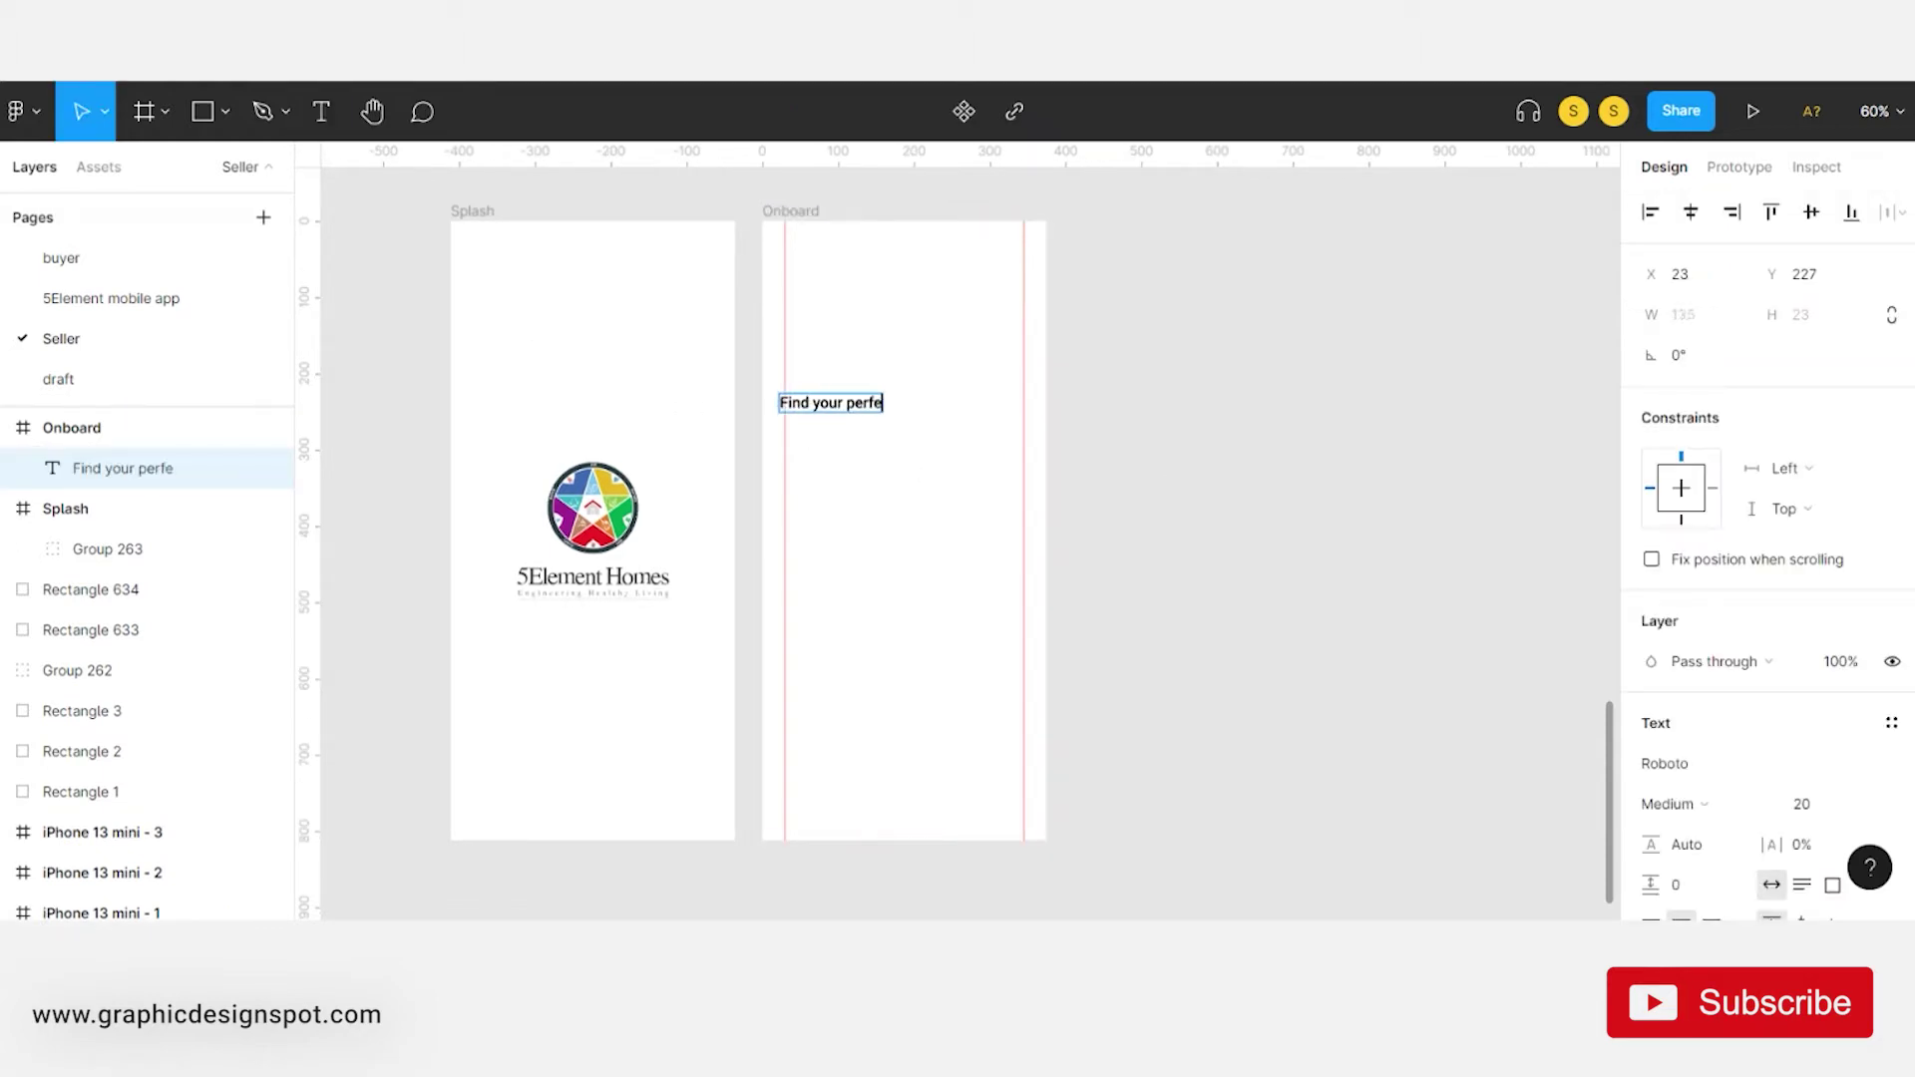
pyautogui.write('ct home')
pyautogui.press('Escape')
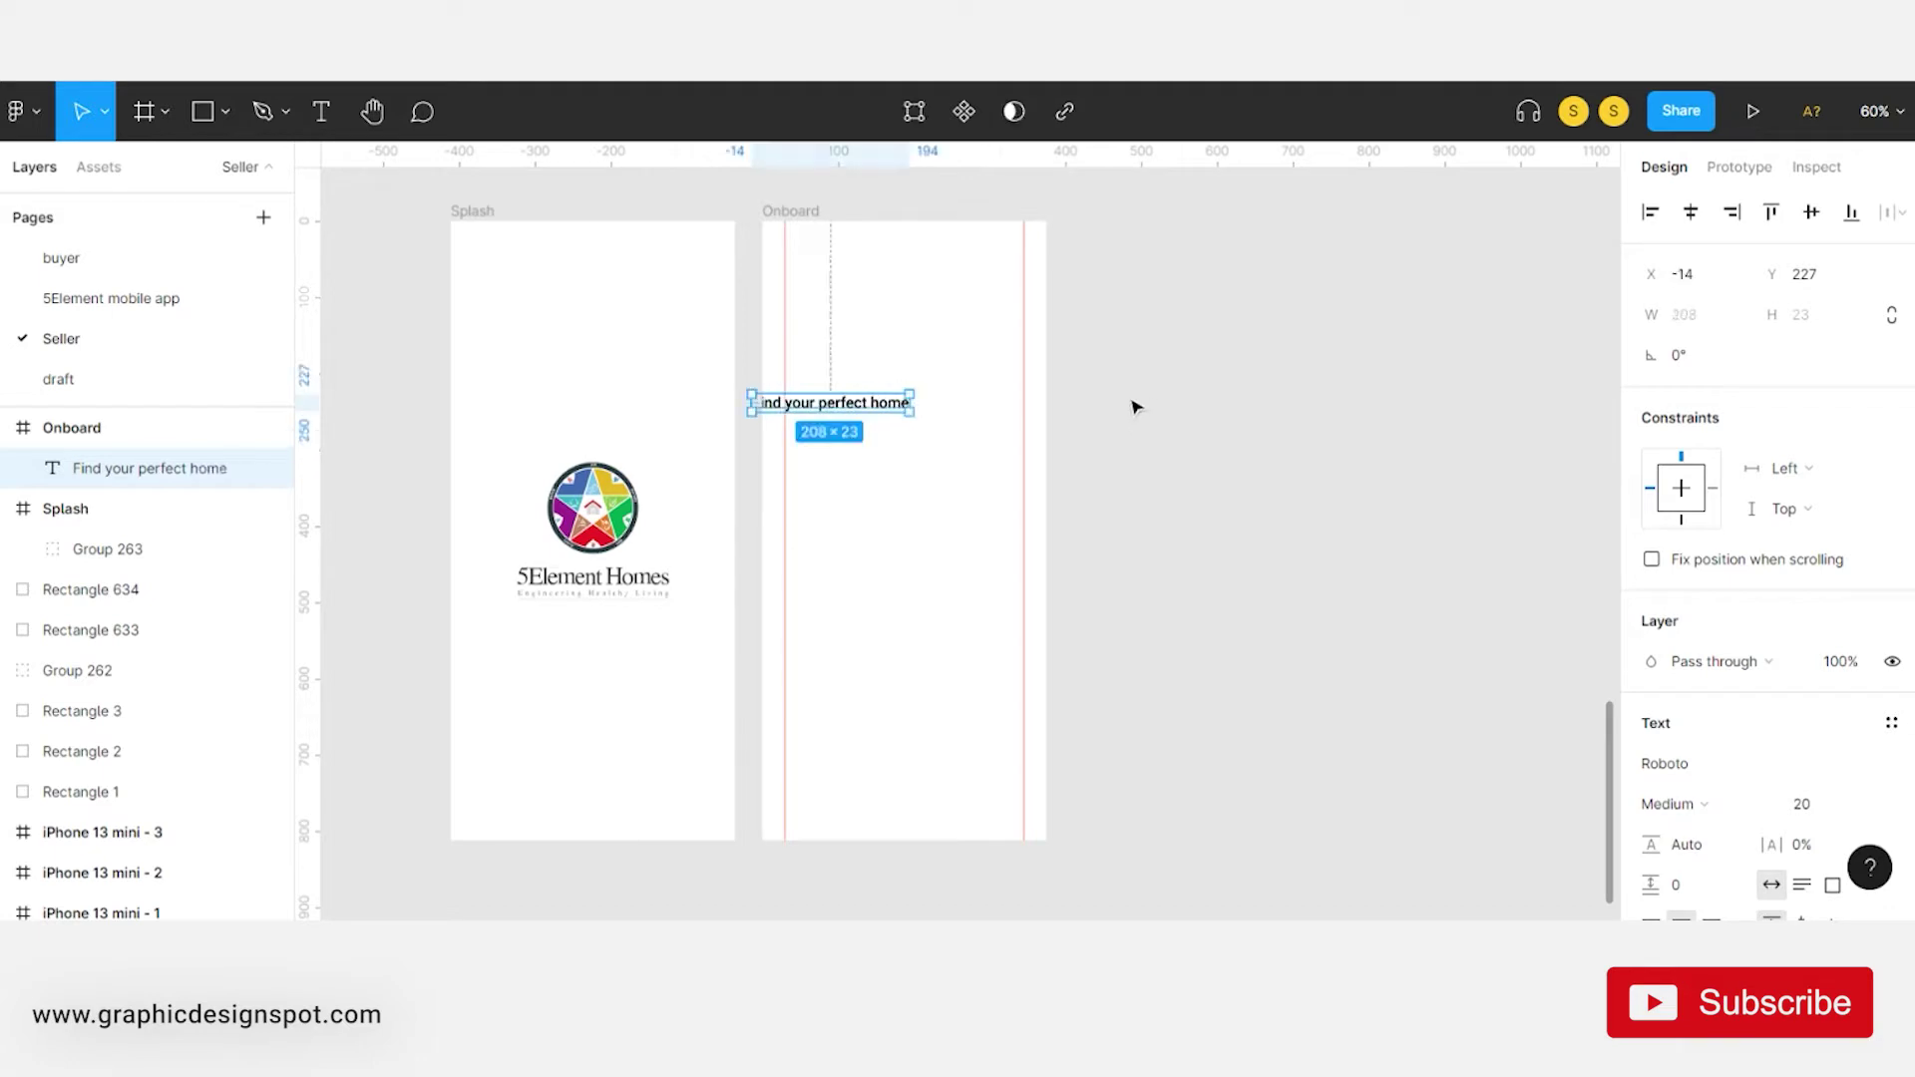
pyautogui.doubleClick(884, 417)
pyautogui.write('!')
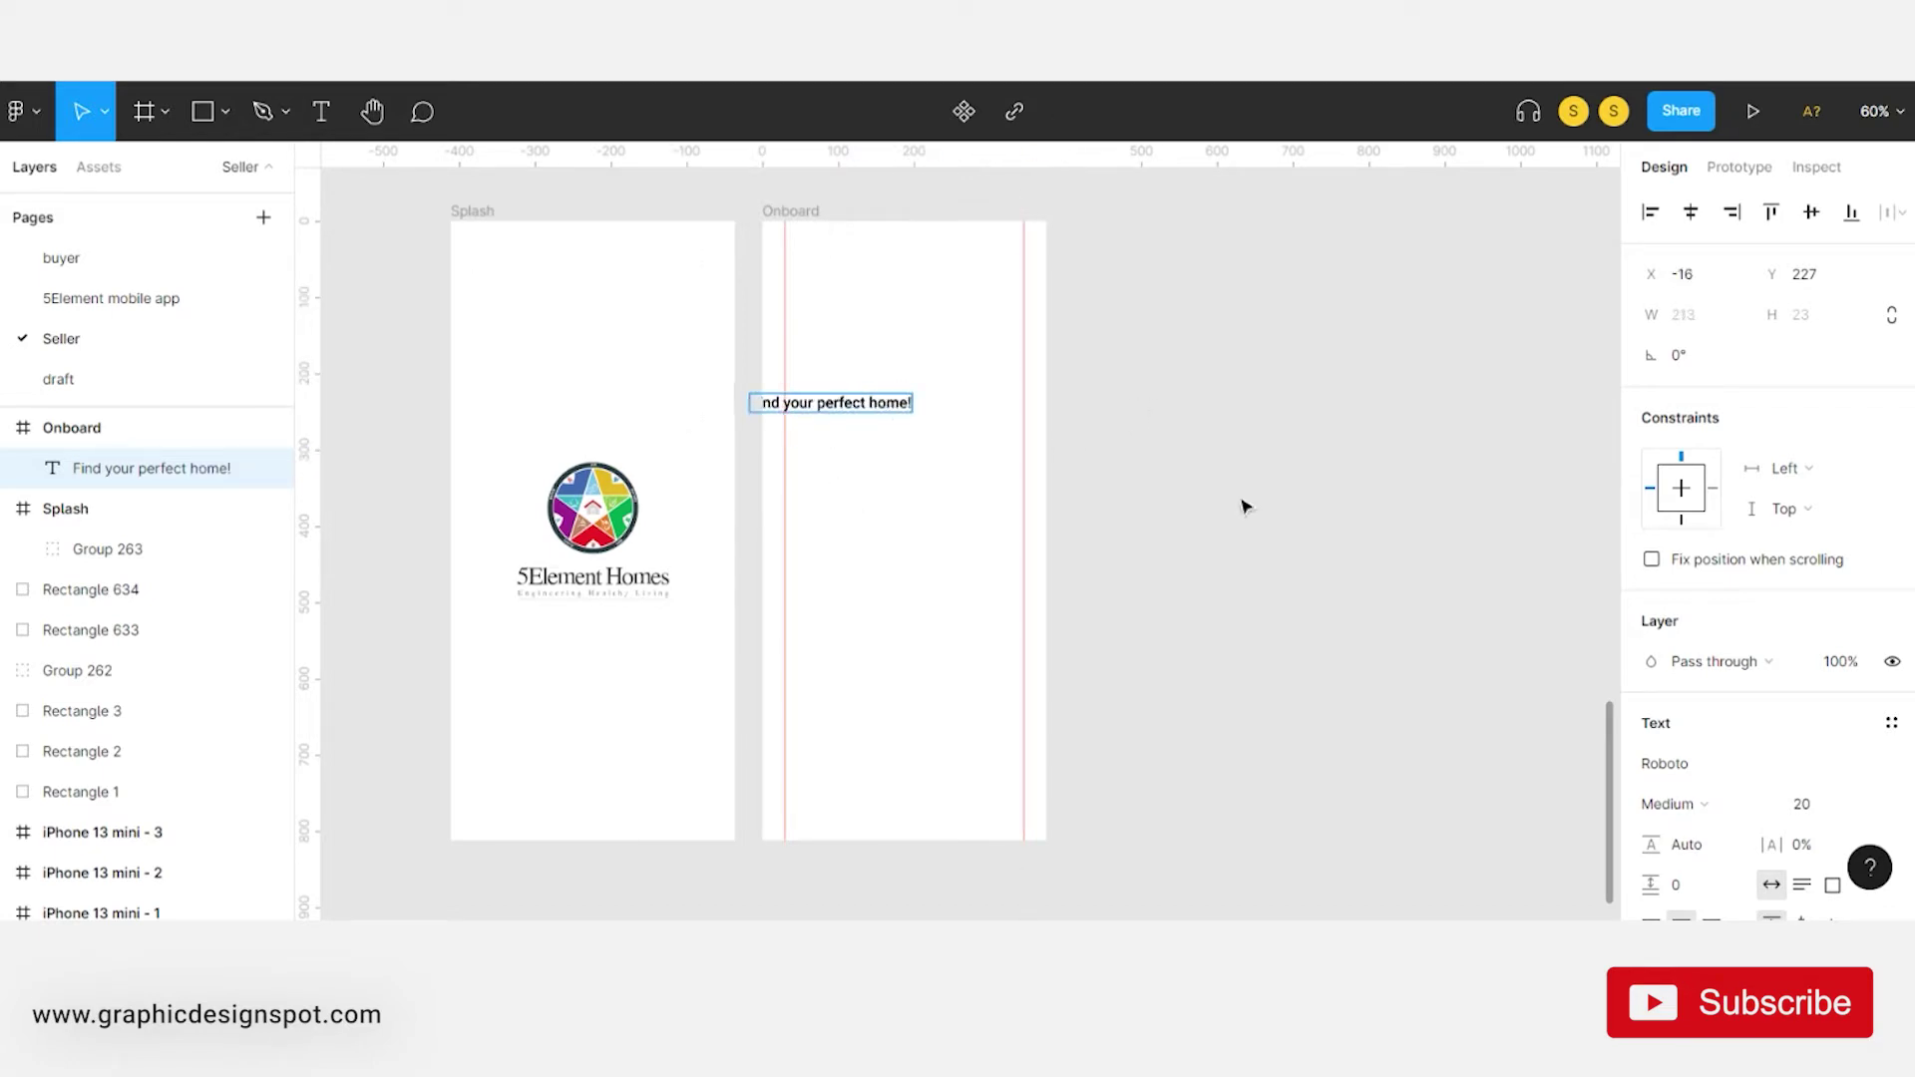
pyautogui.press('Escape')
pyautogui.moveTo(889, 406); pyautogui.dragTo(954, 439)
# - Style the heading as Inter Semi Bold 24 and centre it horizontally
pyautogui.click(1738, 763)
pyautogui.write('Int')
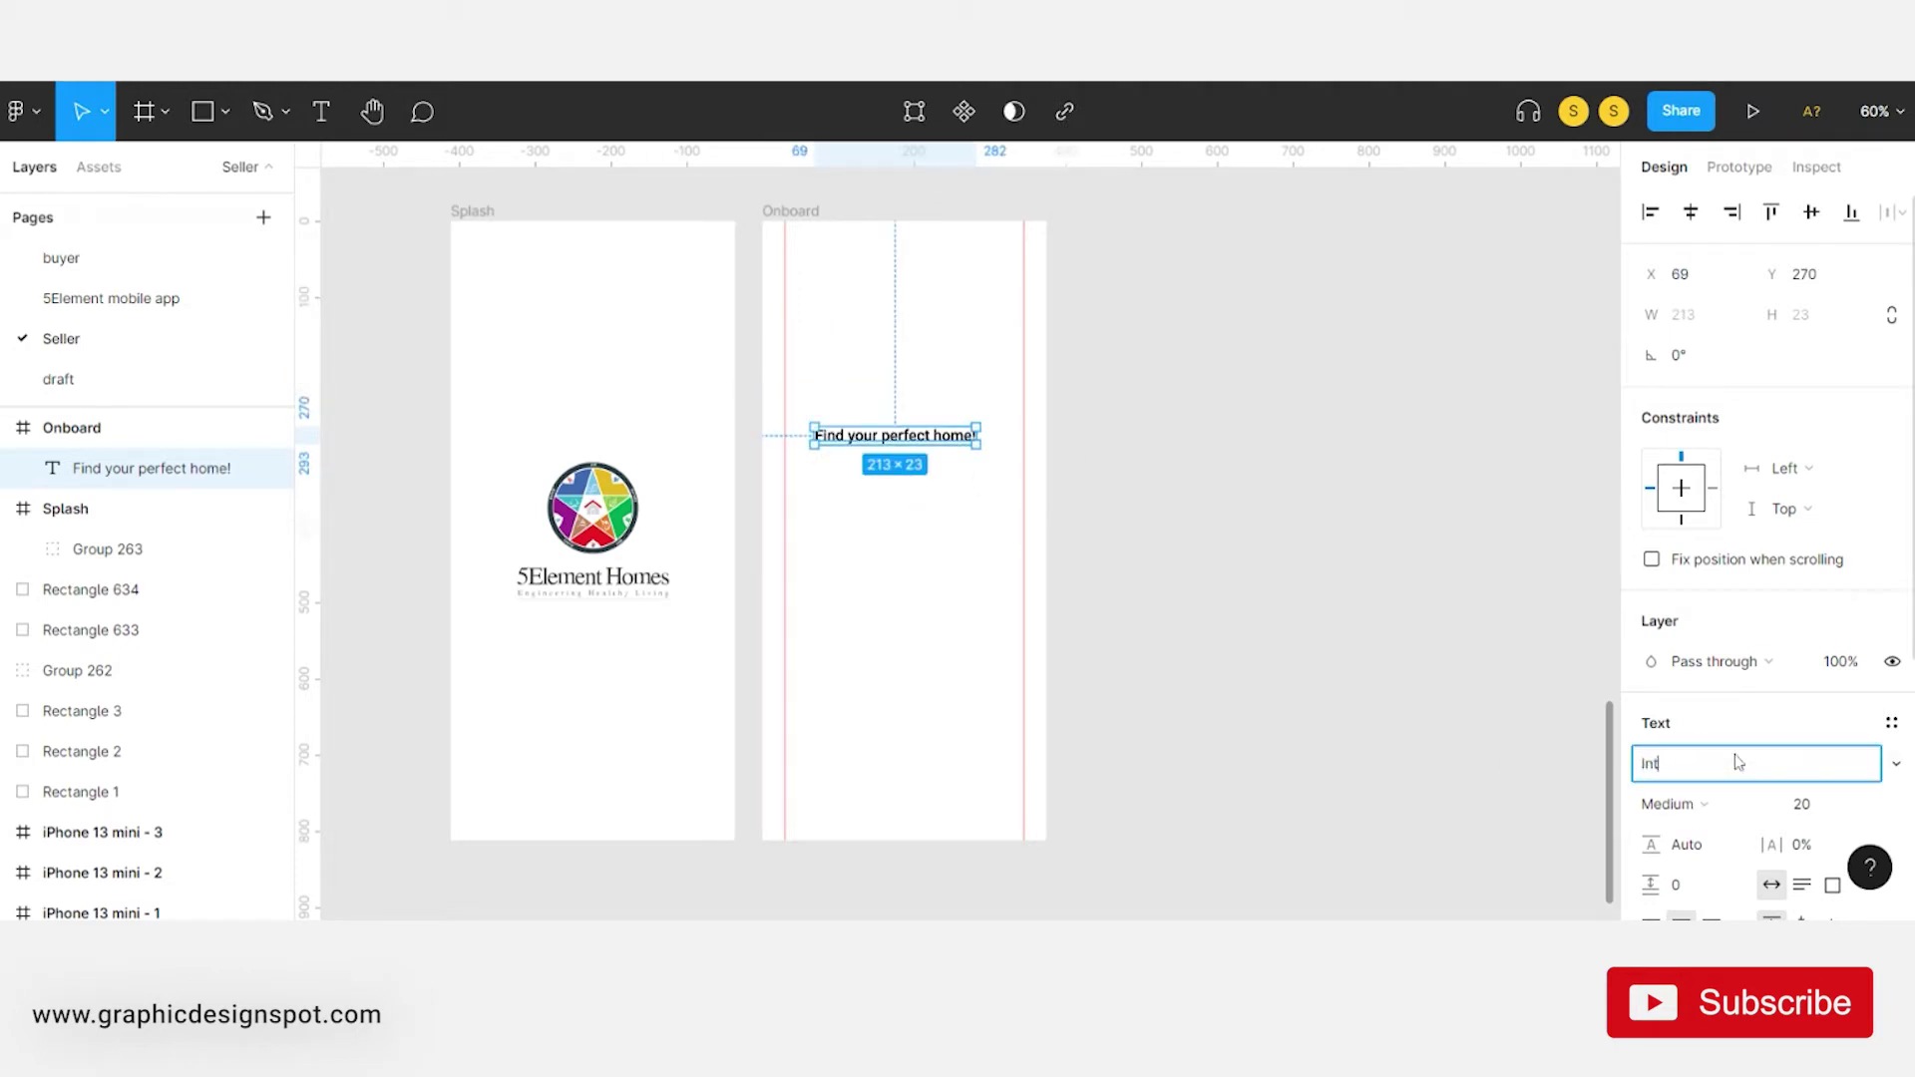
pyautogui.press('Return')
pyautogui.click(1806, 804)
pyautogui.write('26')
pyautogui.press('Return')
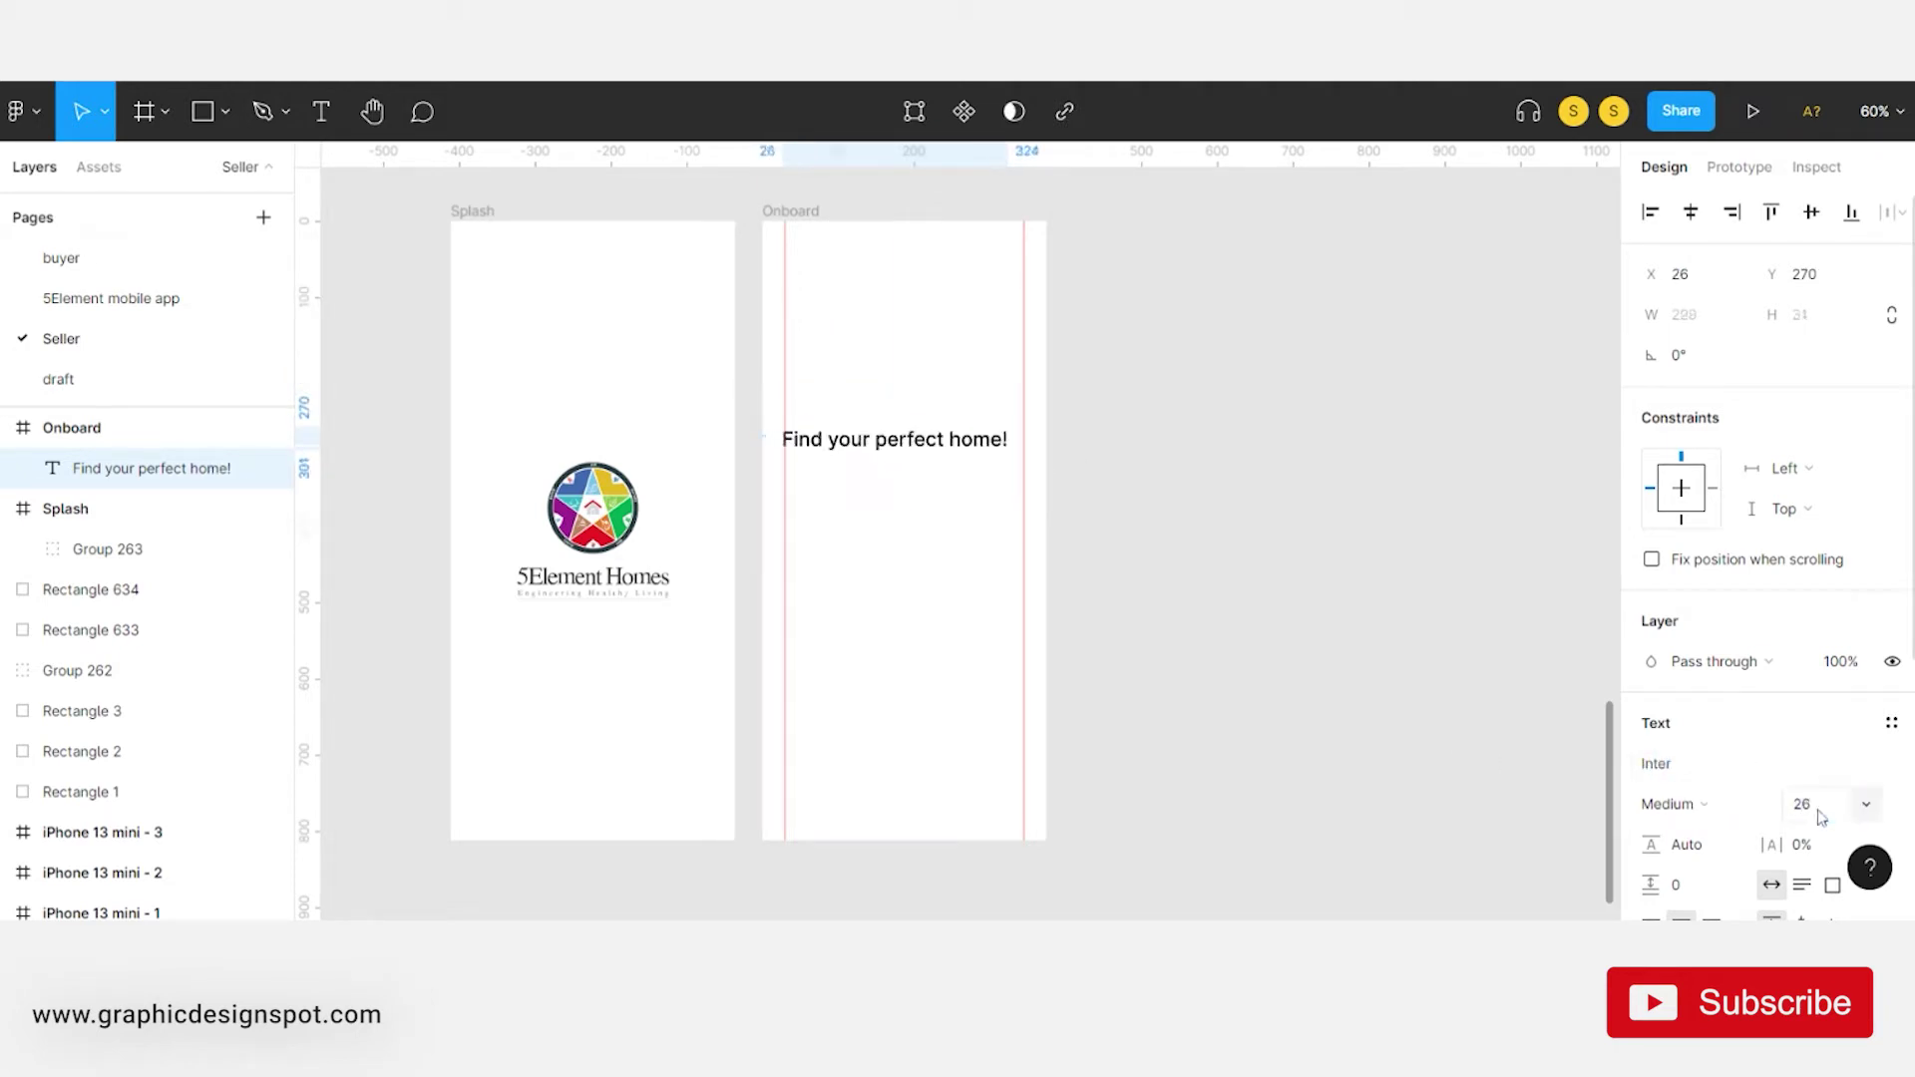
pyautogui.click(1686, 804)
pyautogui.click(1720, 455)
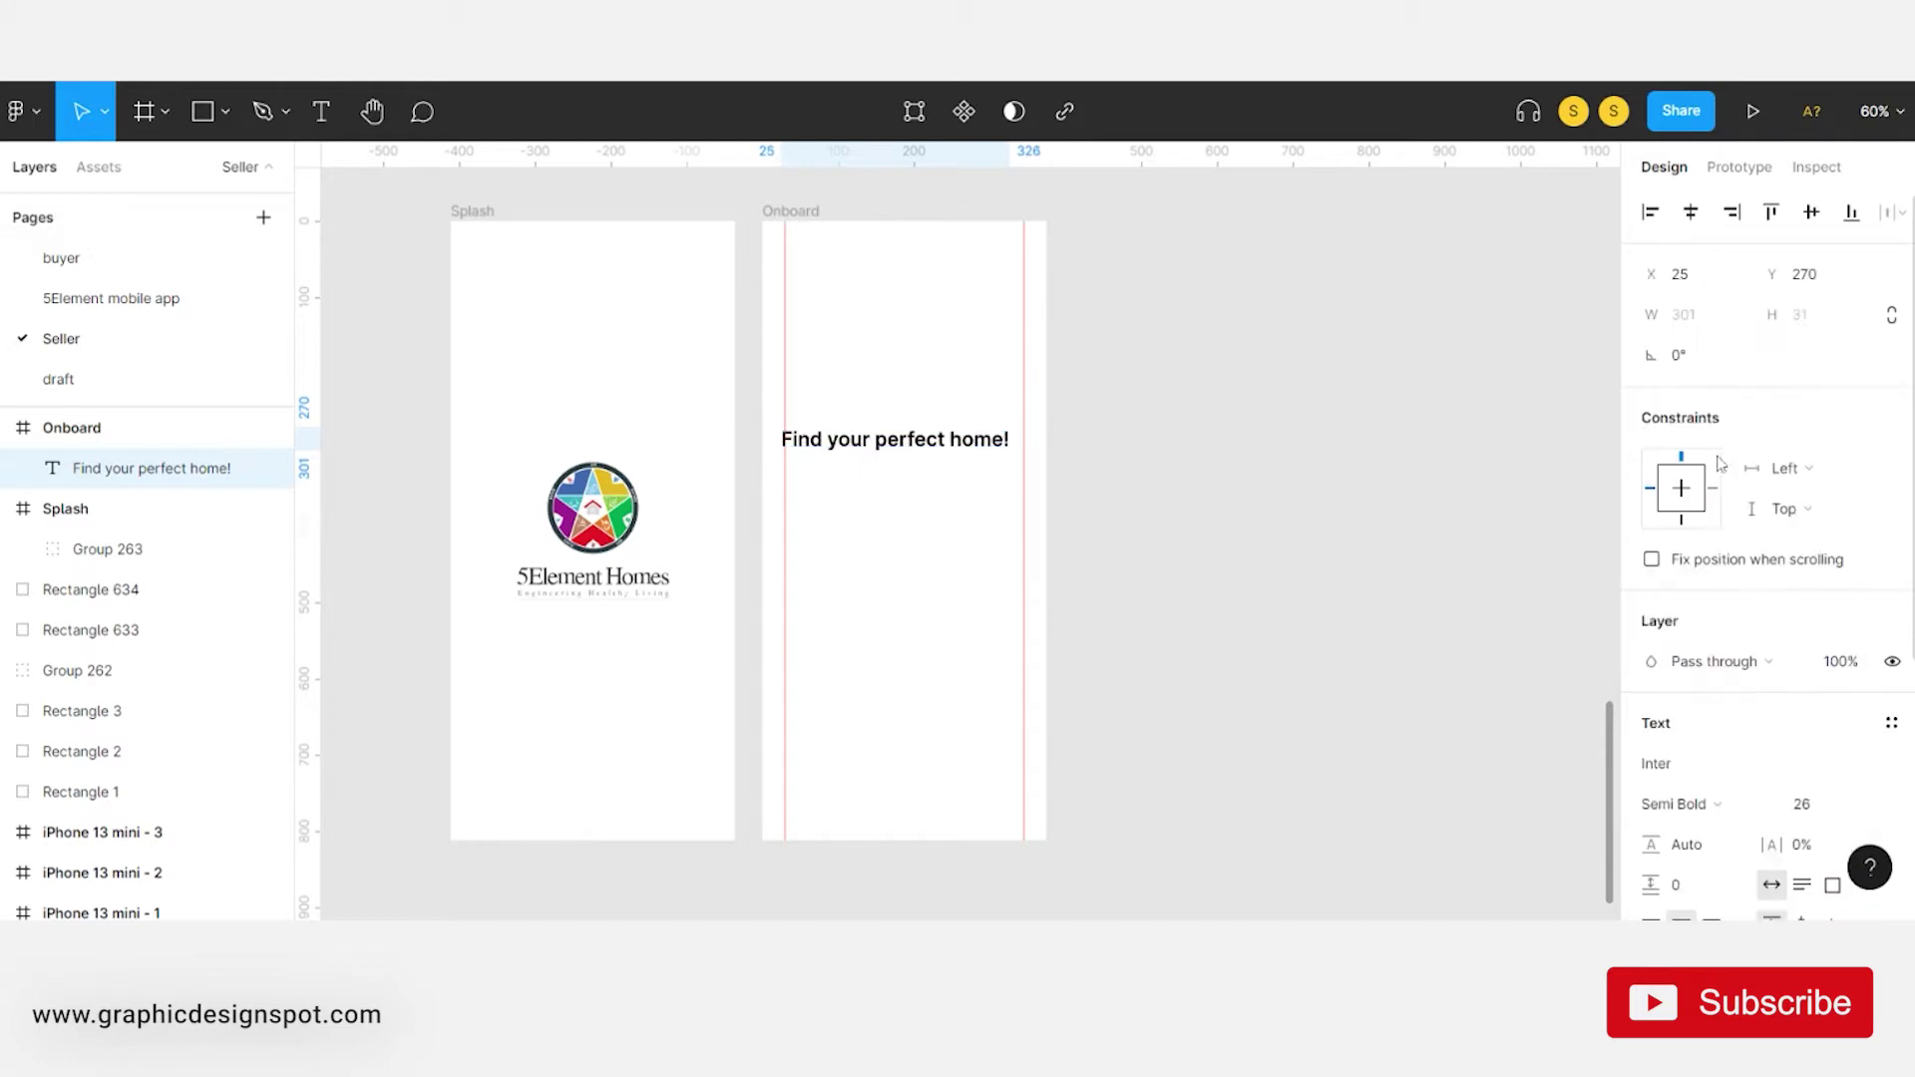
pyautogui.click(1693, 213)
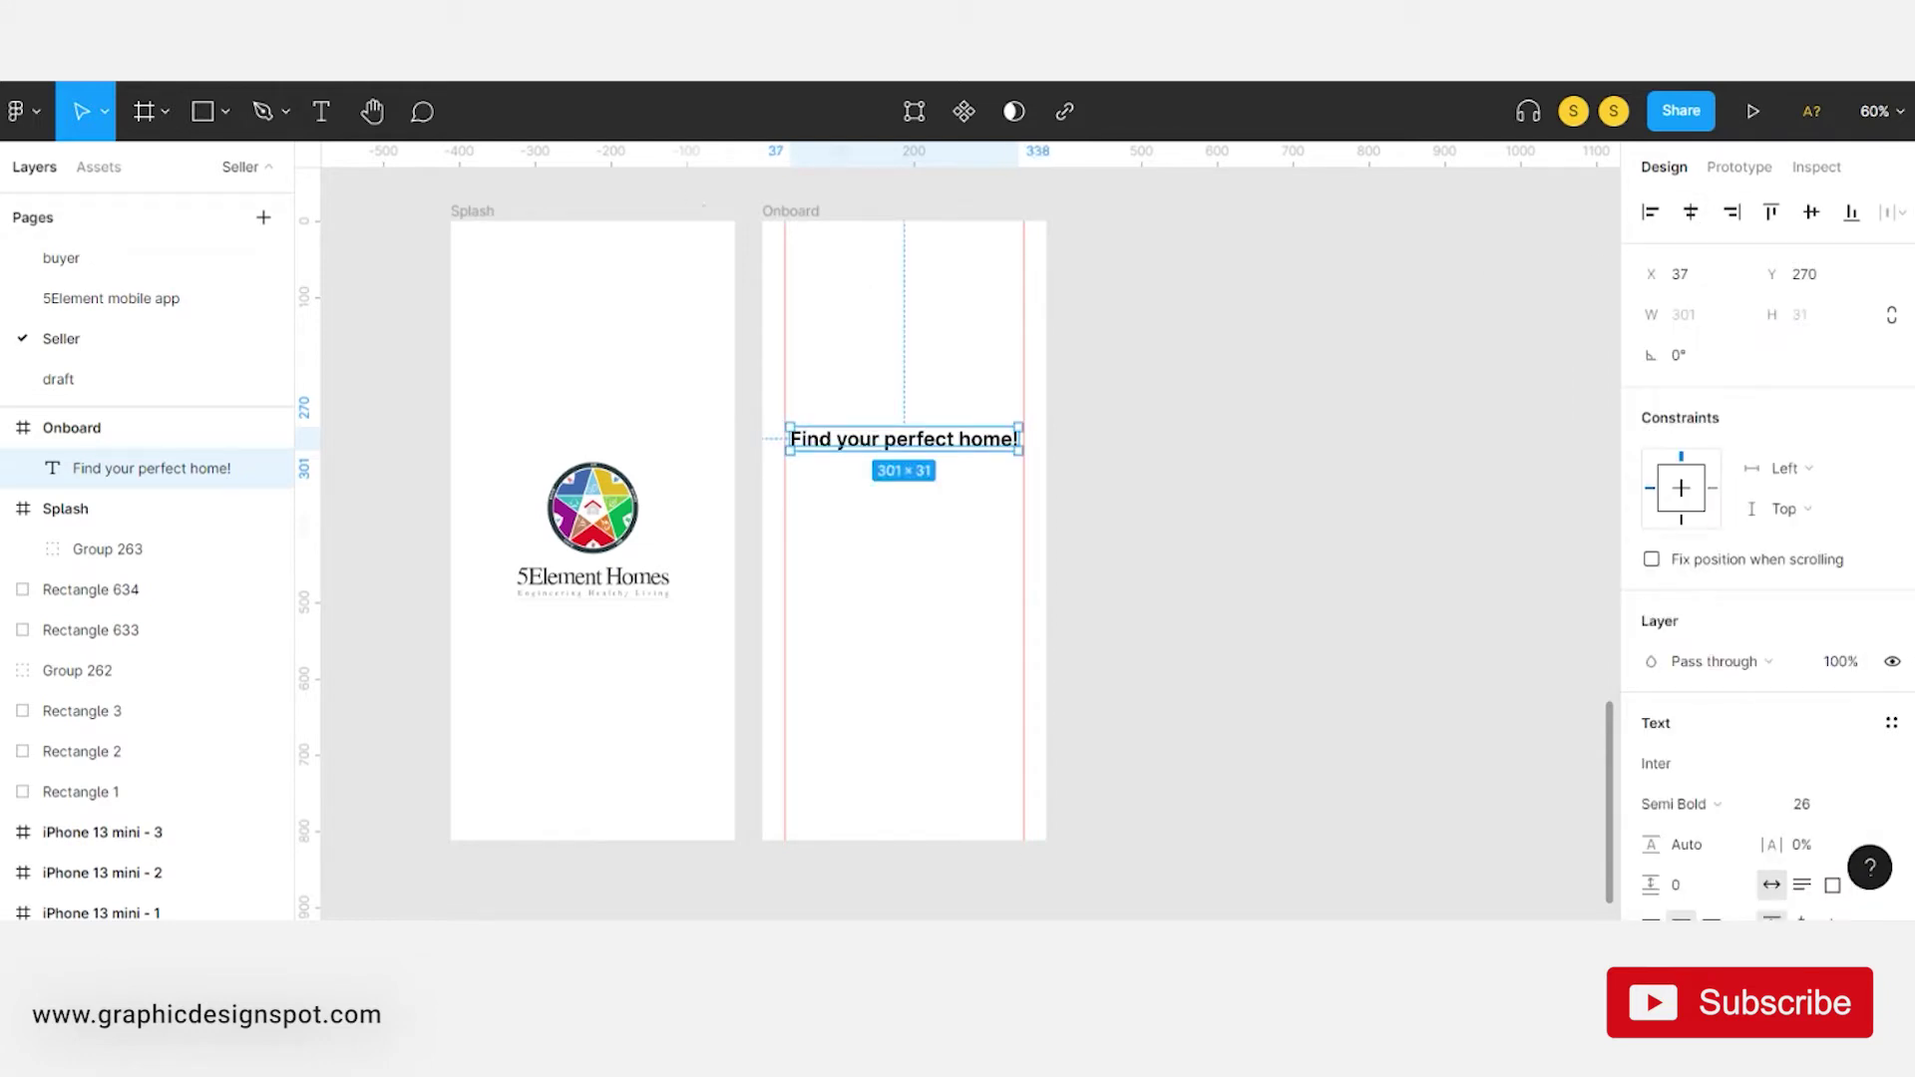
pyautogui.click(1802, 804)
pyautogui.write('24')
pyautogui.press('Return')
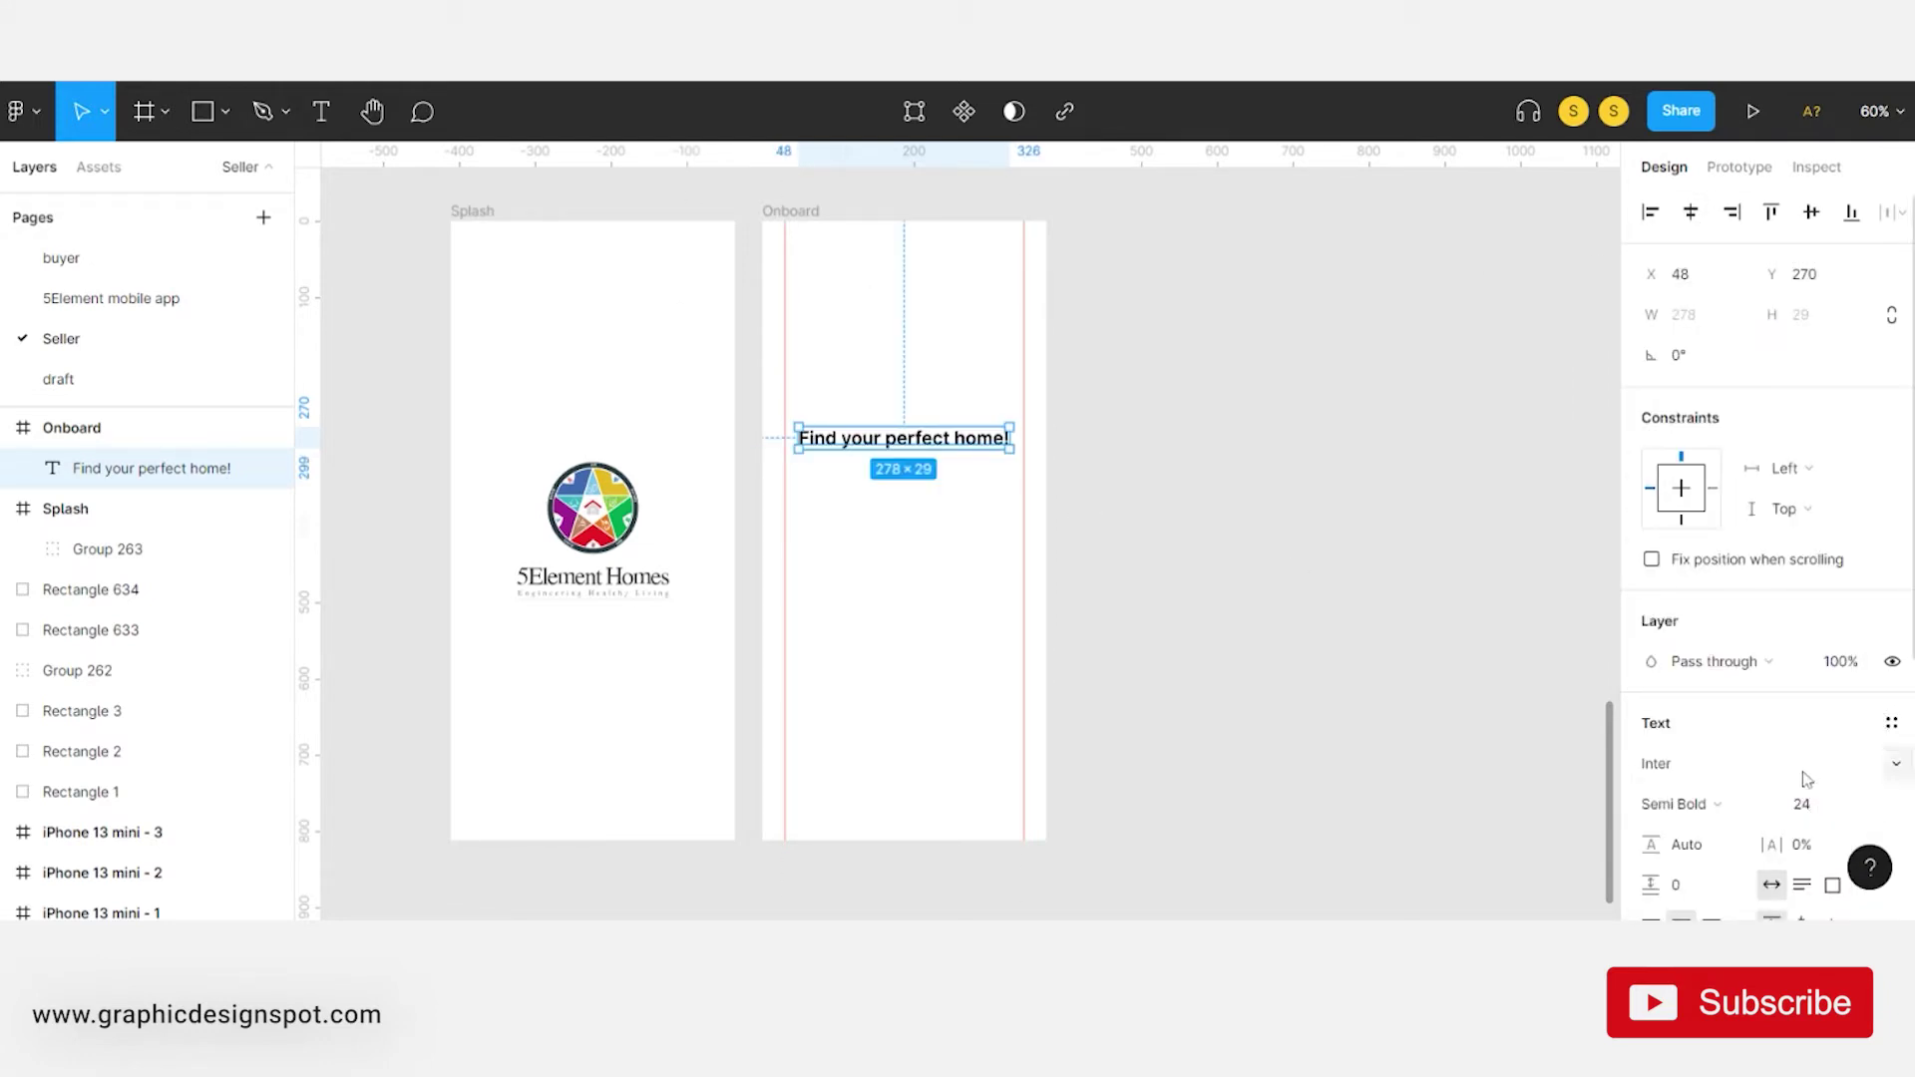
pyautogui.click(925, 462)
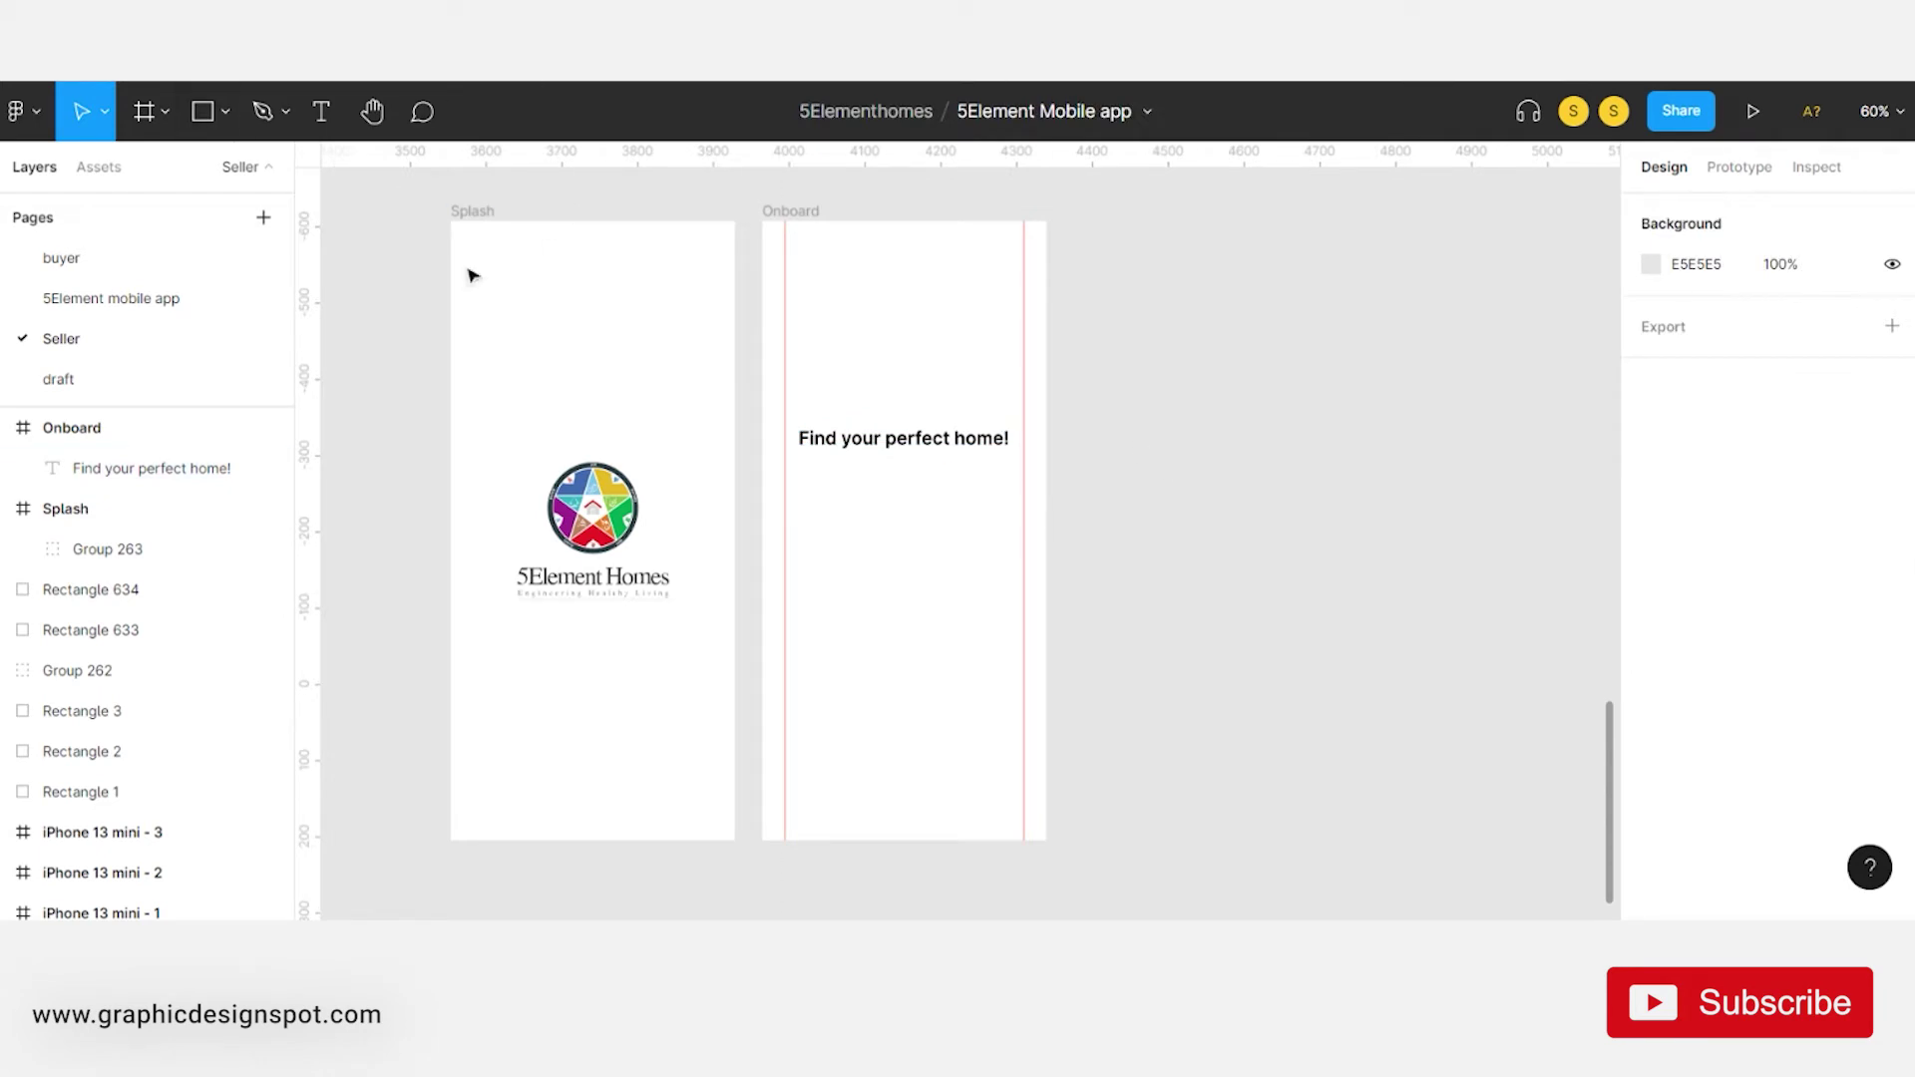
# - Paste the description paragraph into a text box below the heading, sized to hug its text
pyautogui.press('t')
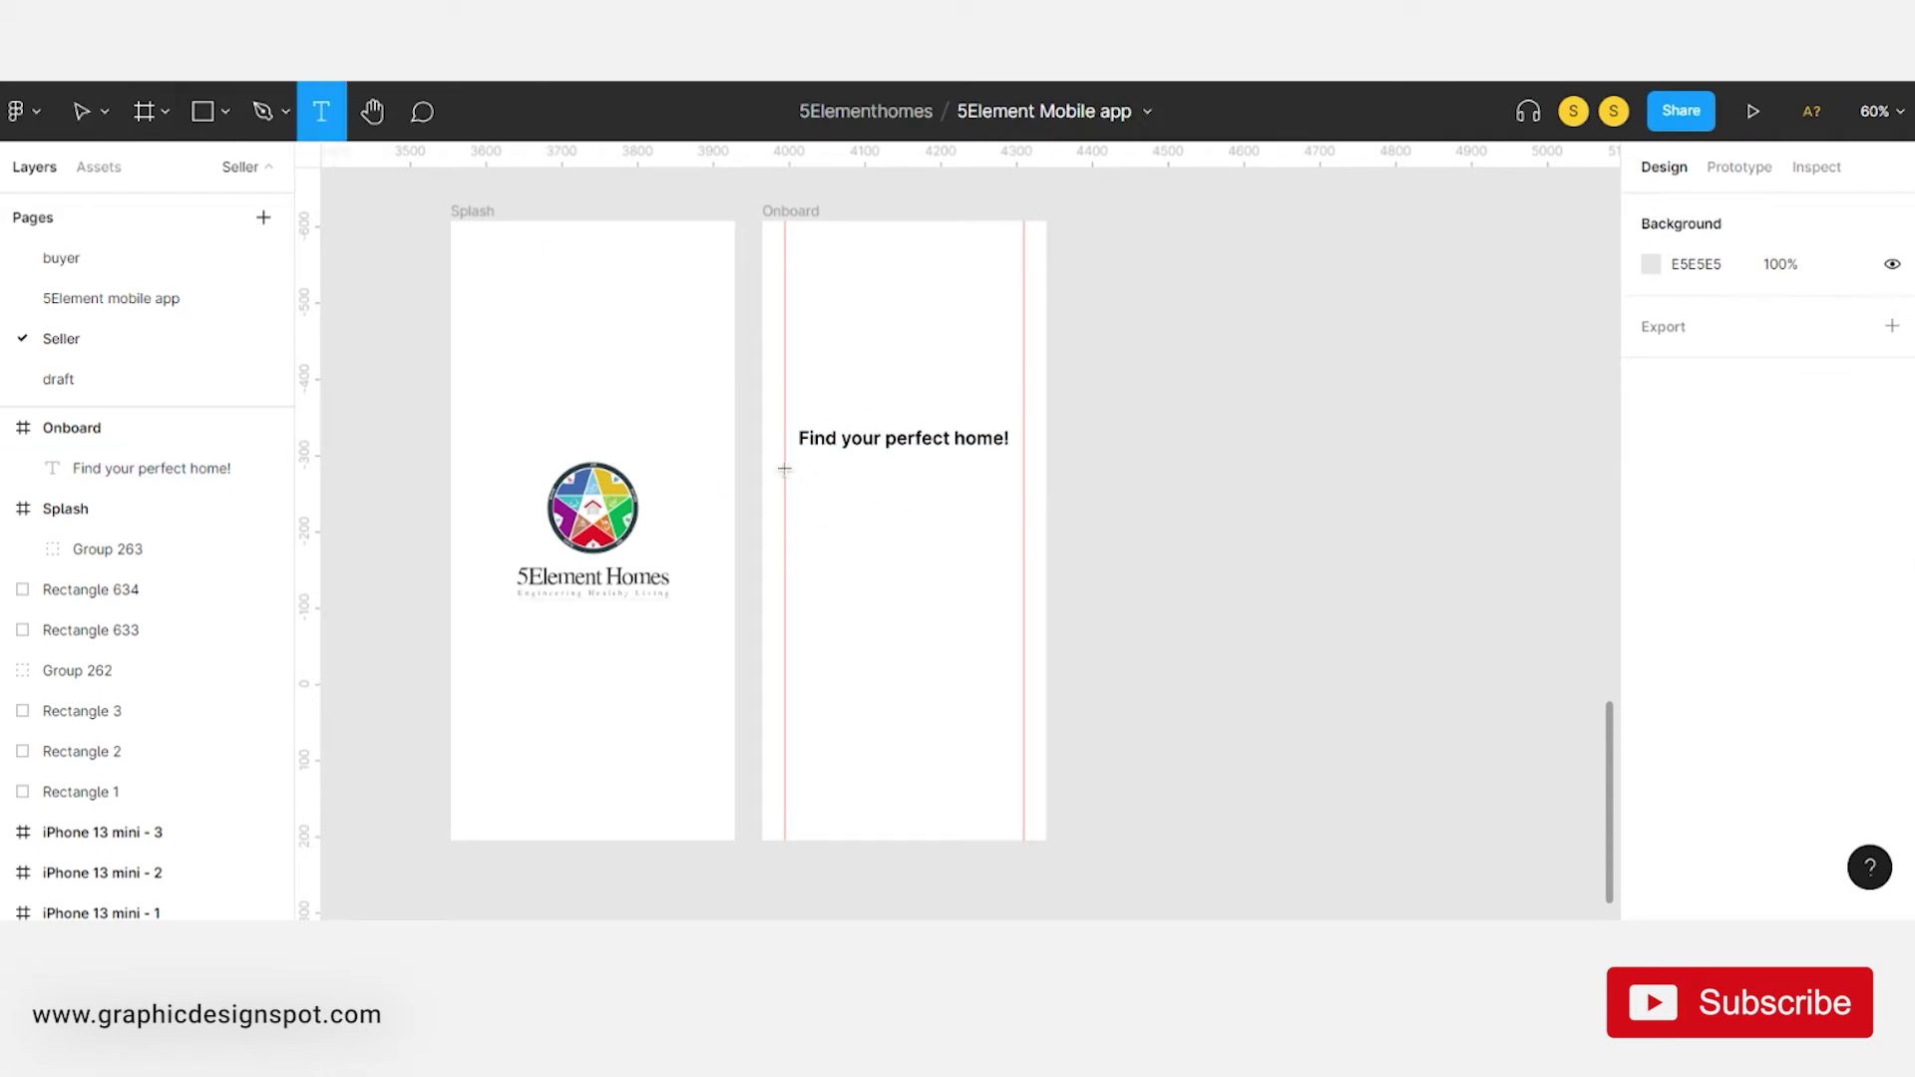
pyautogui.moveTo(785, 468); pyautogui.dragTo(1024, 546)
pyautogui.write('Filter by furnishig, location, type and price & reach the seller directly!')
pyautogui.press('Escape')
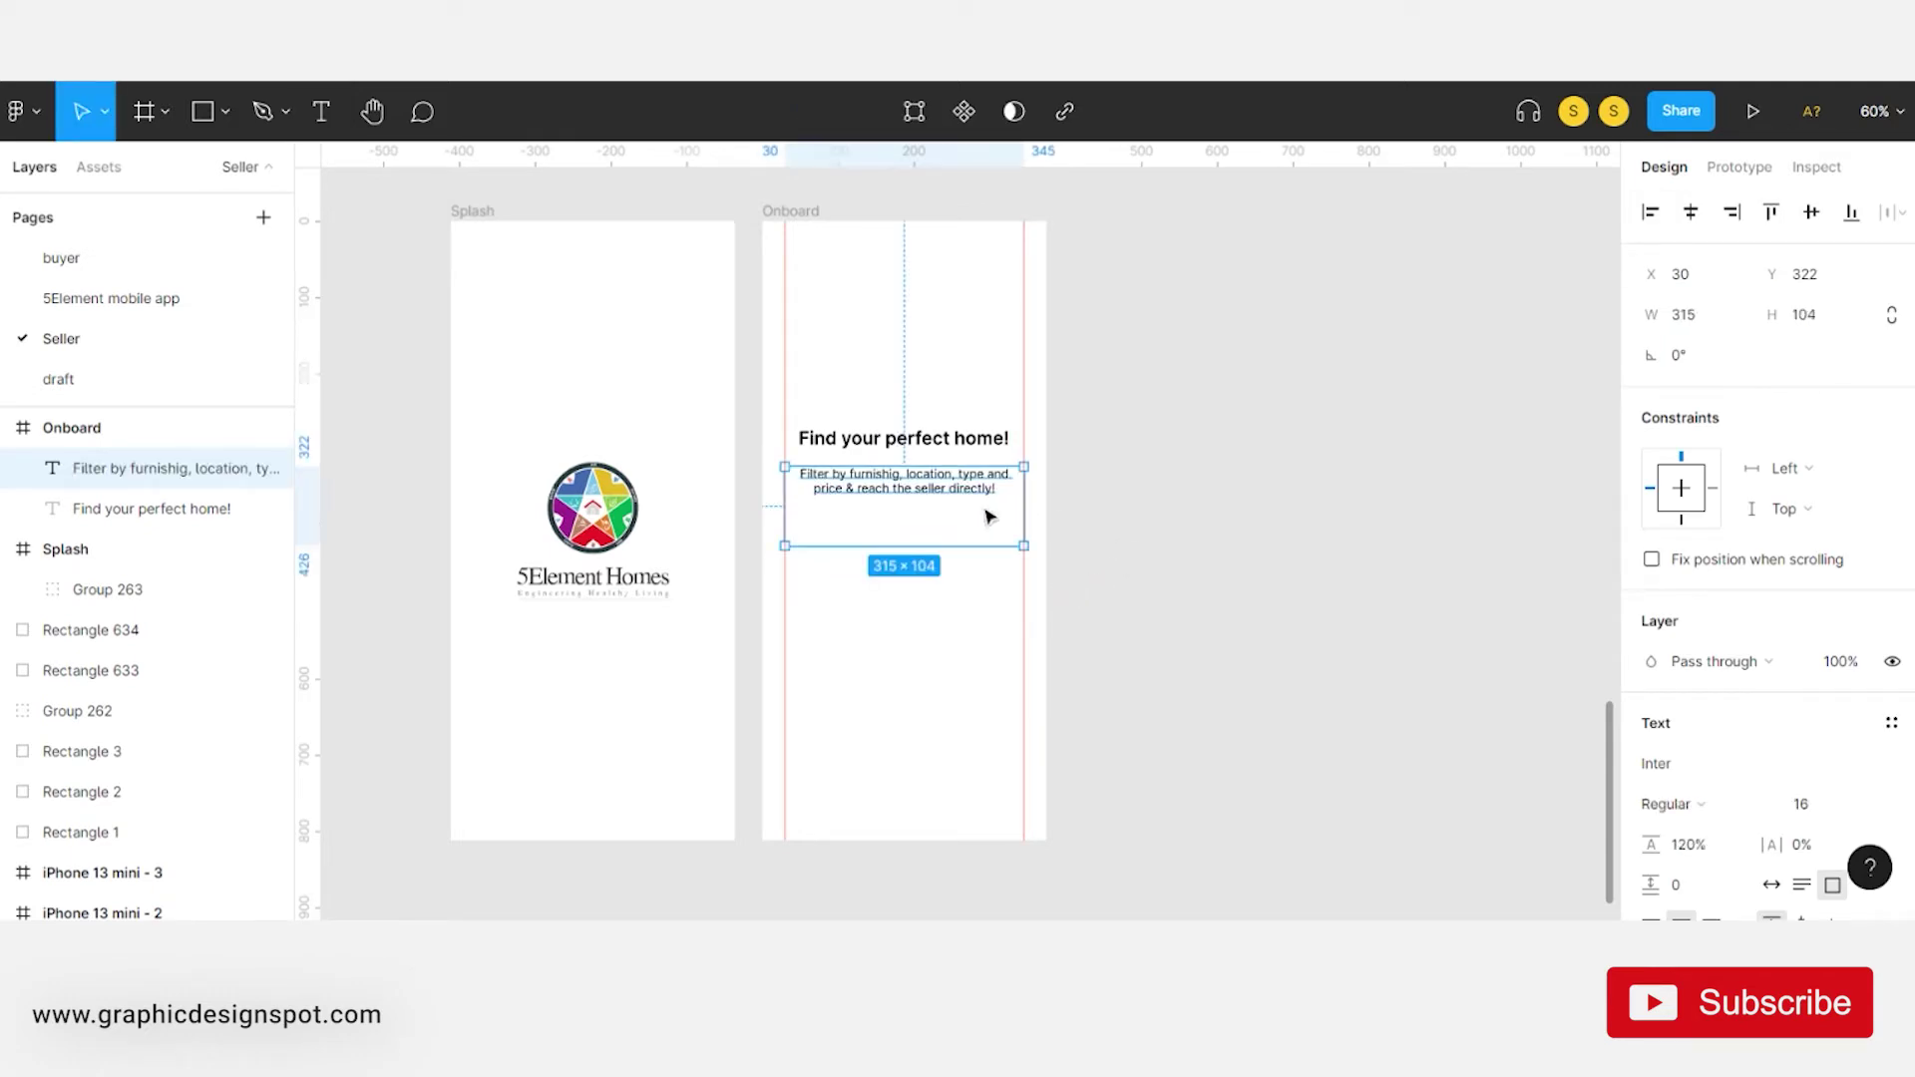
pyautogui.doubleClick(1003, 547)
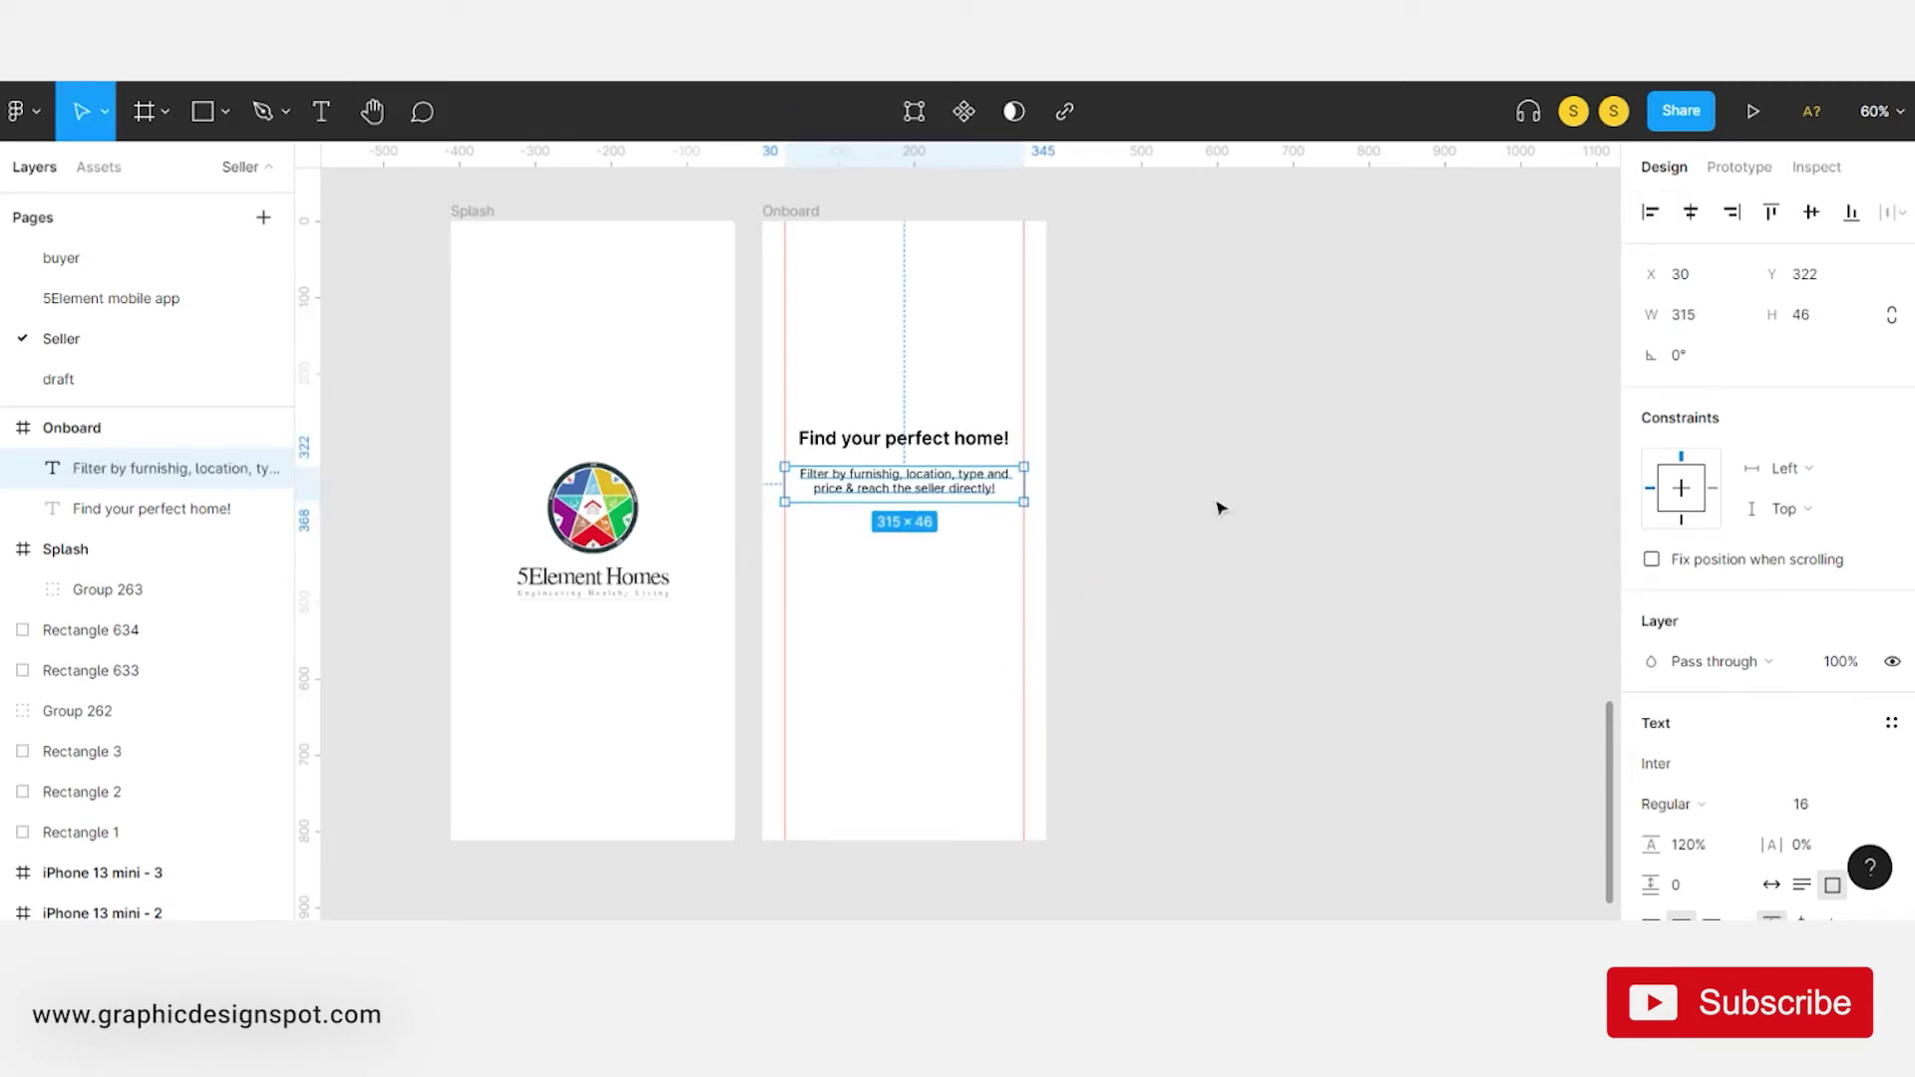
pyautogui.click(1219, 509)
pyautogui.scroll(1, 869, 468)
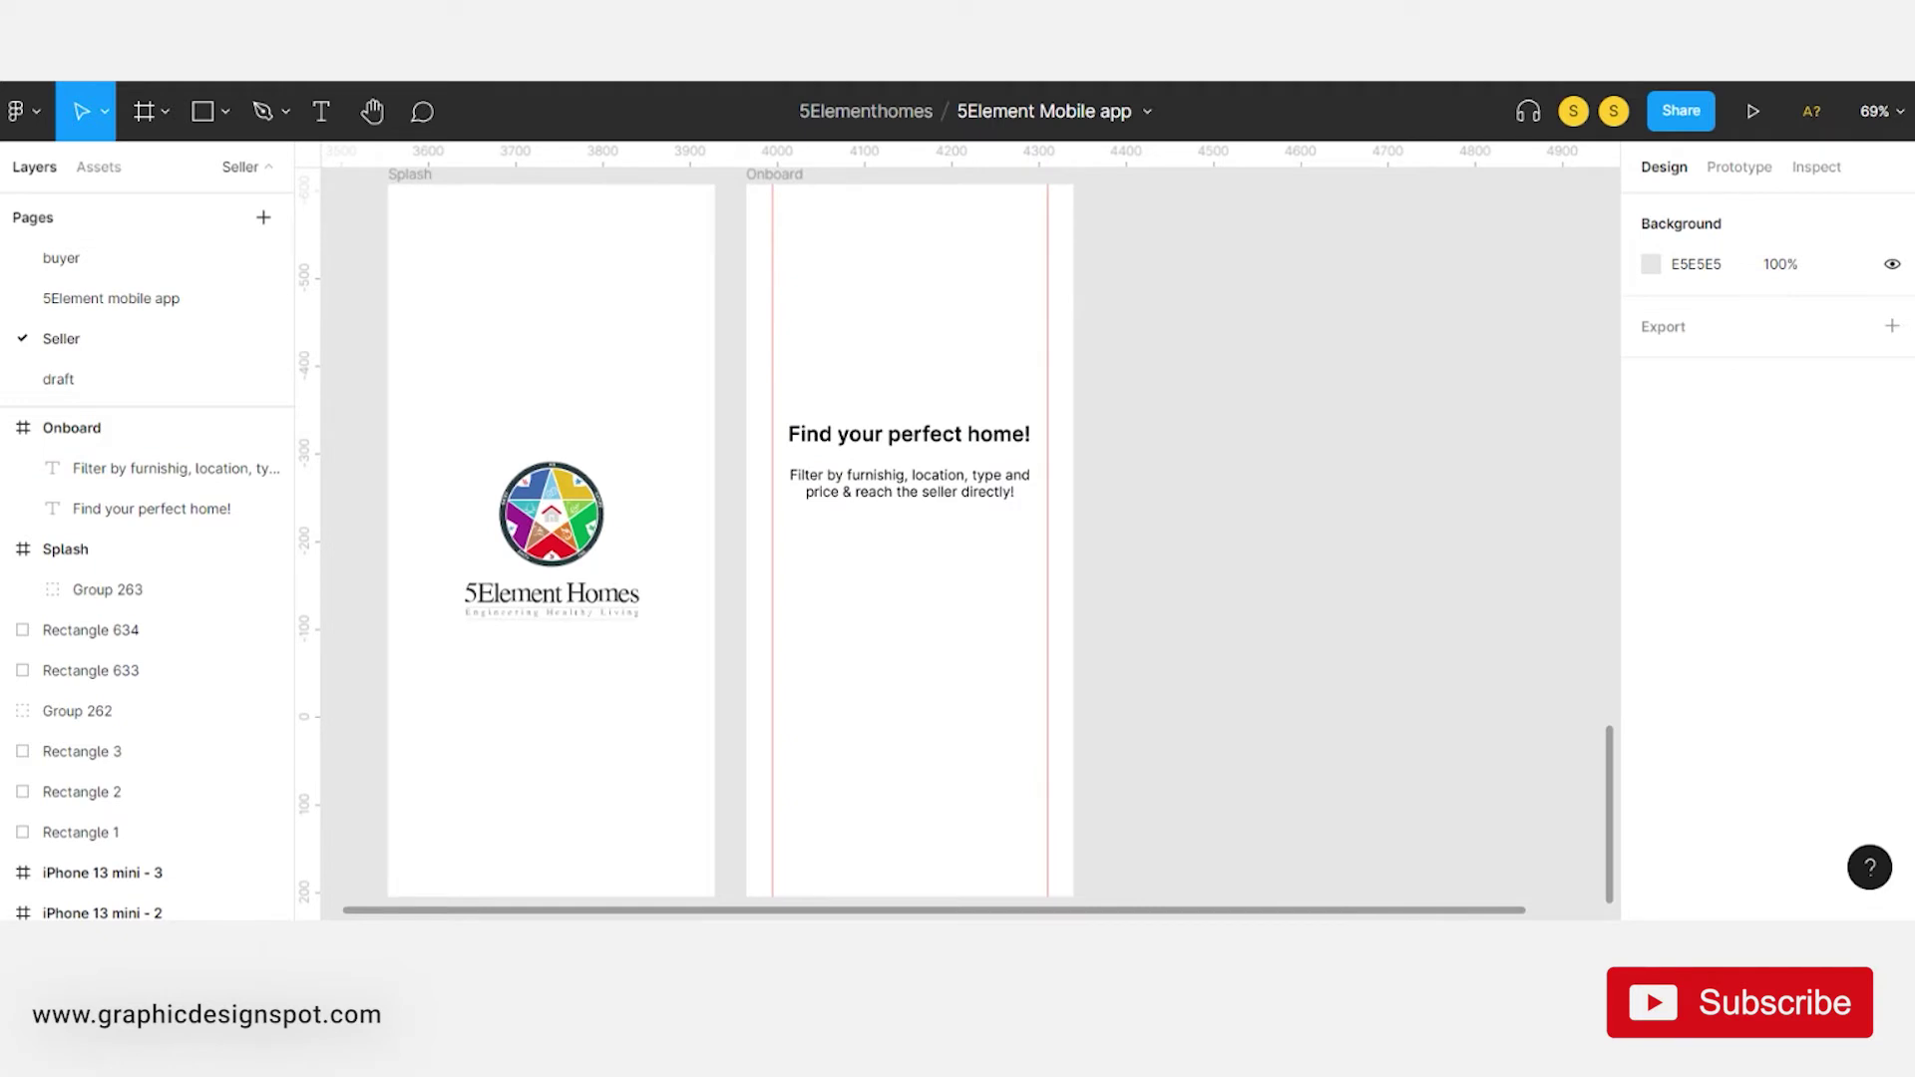
# - Make the description dark grey 5F5F5F at font size 18
pyautogui.click(894, 499)
pyautogui.scroll(-4, 1695, 598)
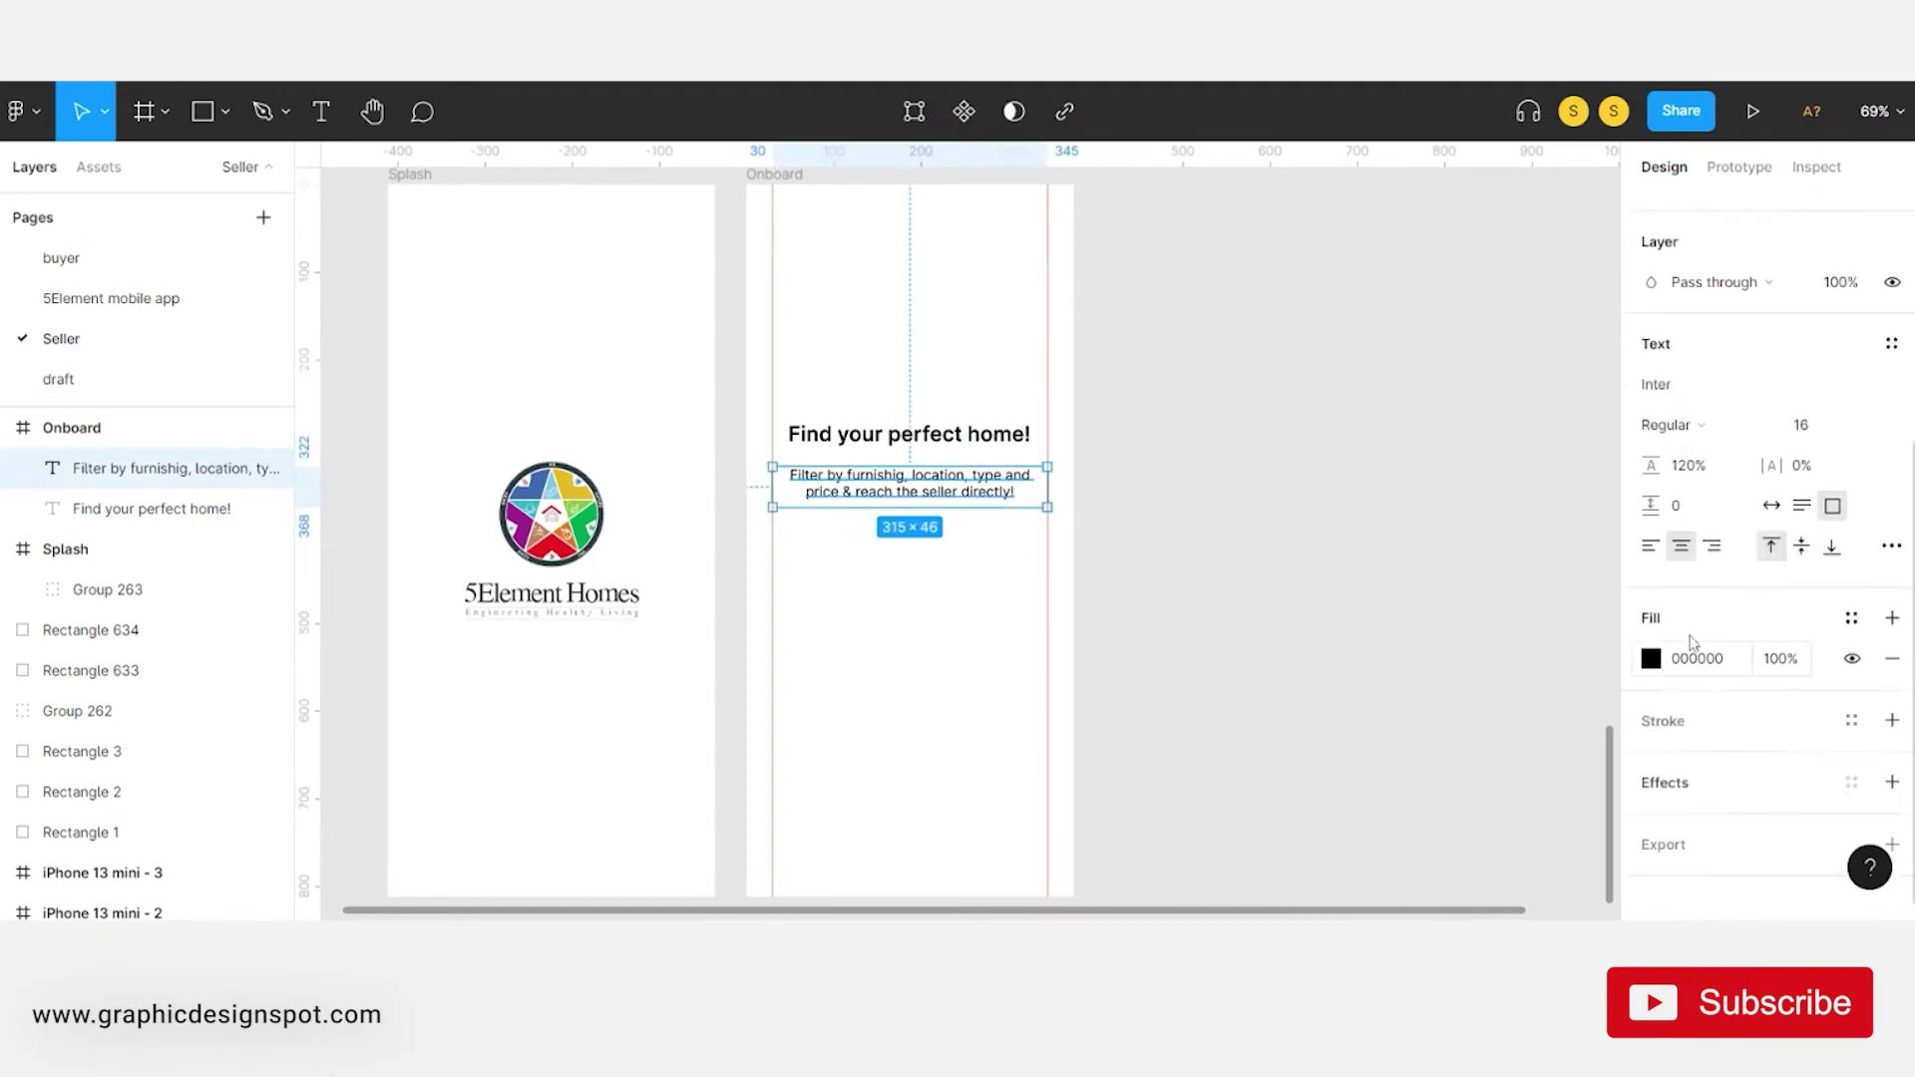
pyautogui.click(1651, 658)
pyautogui.moveTo(1320, 529); pyautogui.dragTo(1319, 518)
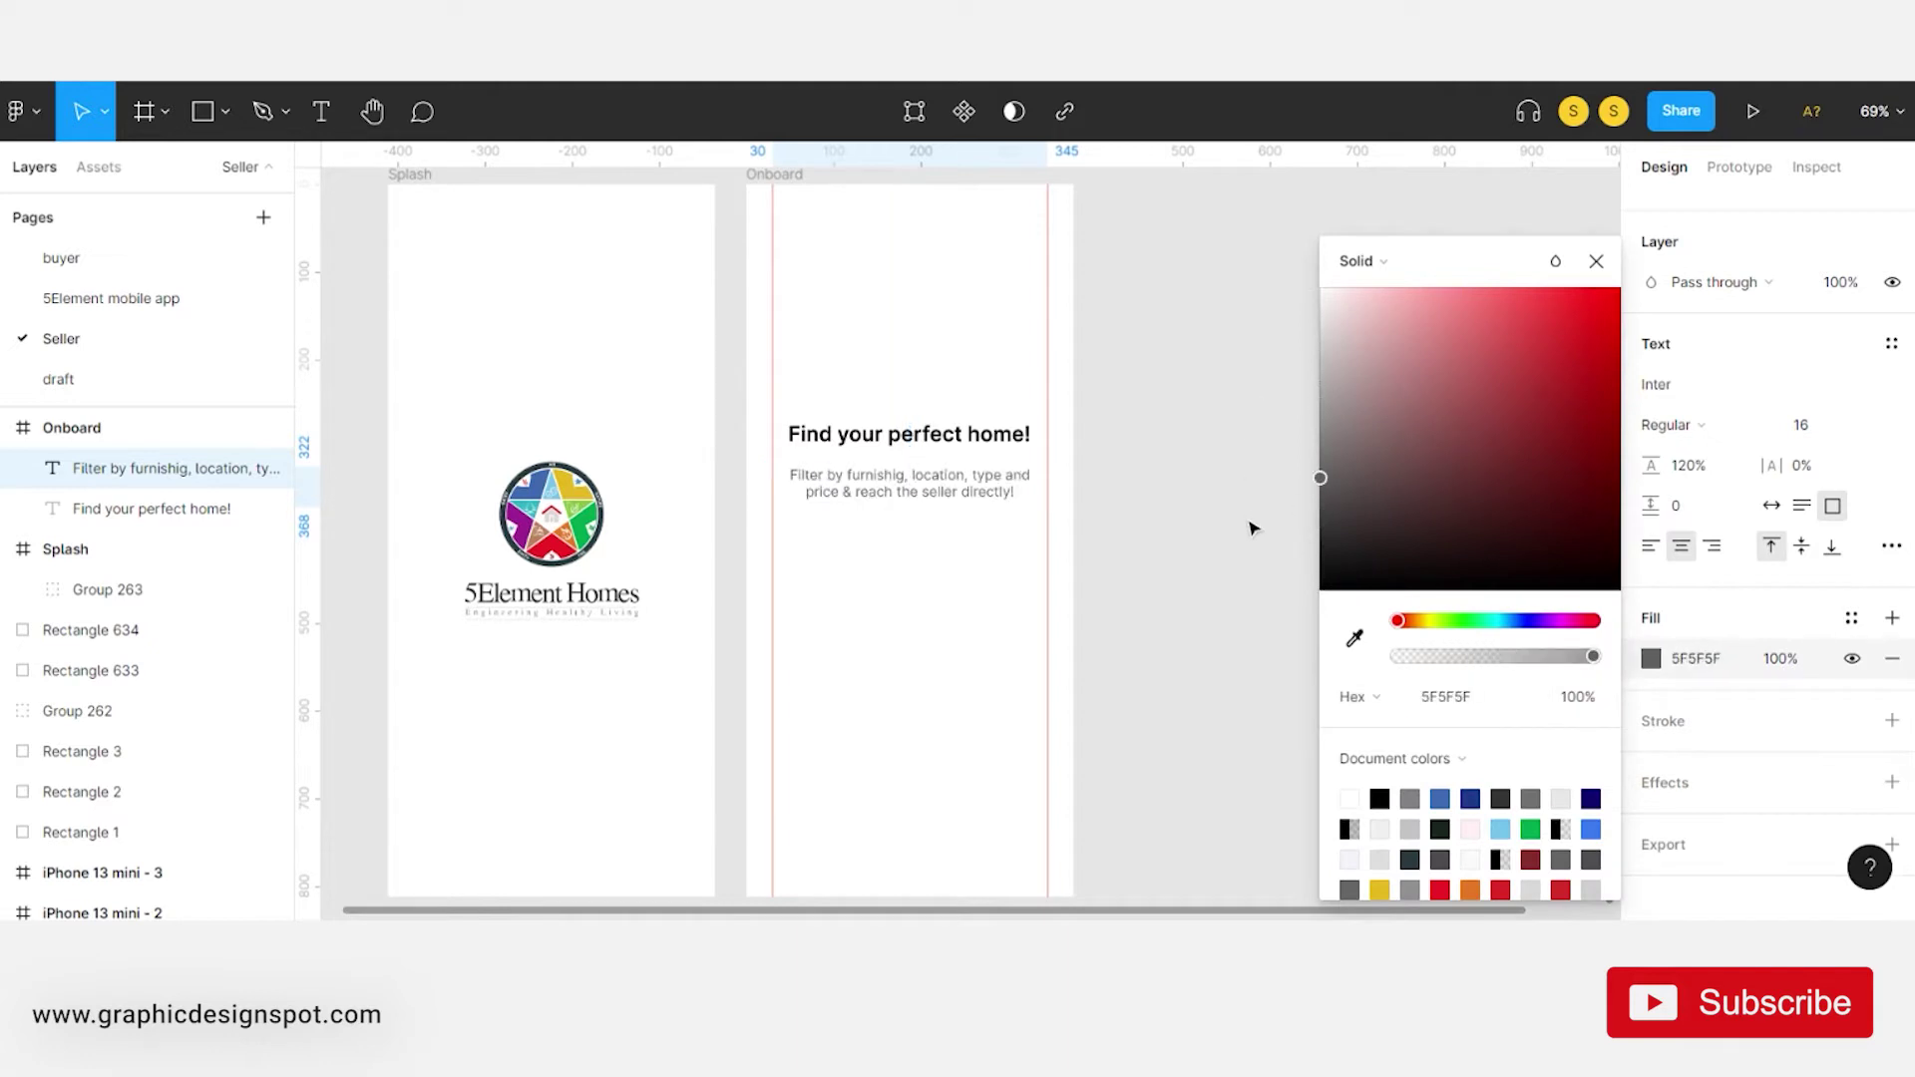
pyautogui.scroll(1, 980, 495)
pyautogui.click(1184, 470)
pyautogui.click(938, 489)
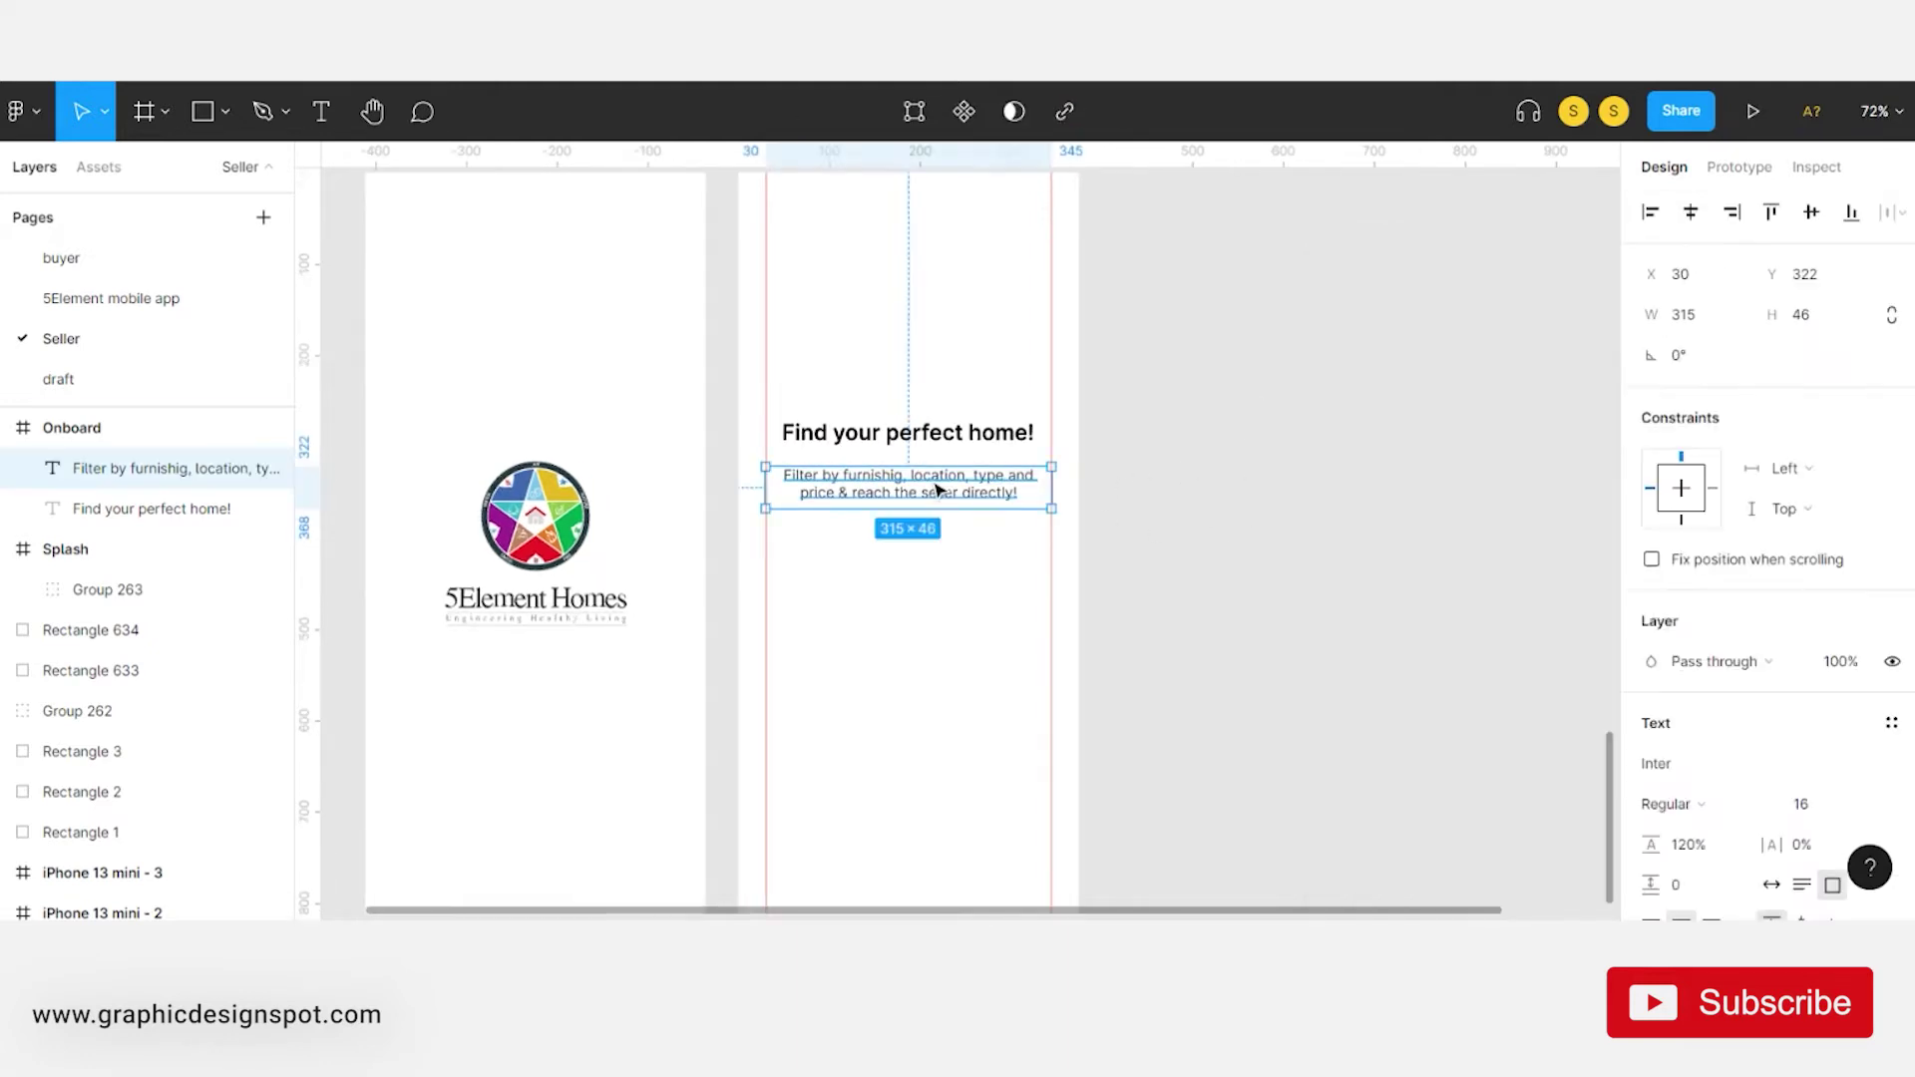
pyautogui.click(1814, 803)
pyautogui.write('18')
pyautogui.press('Return')
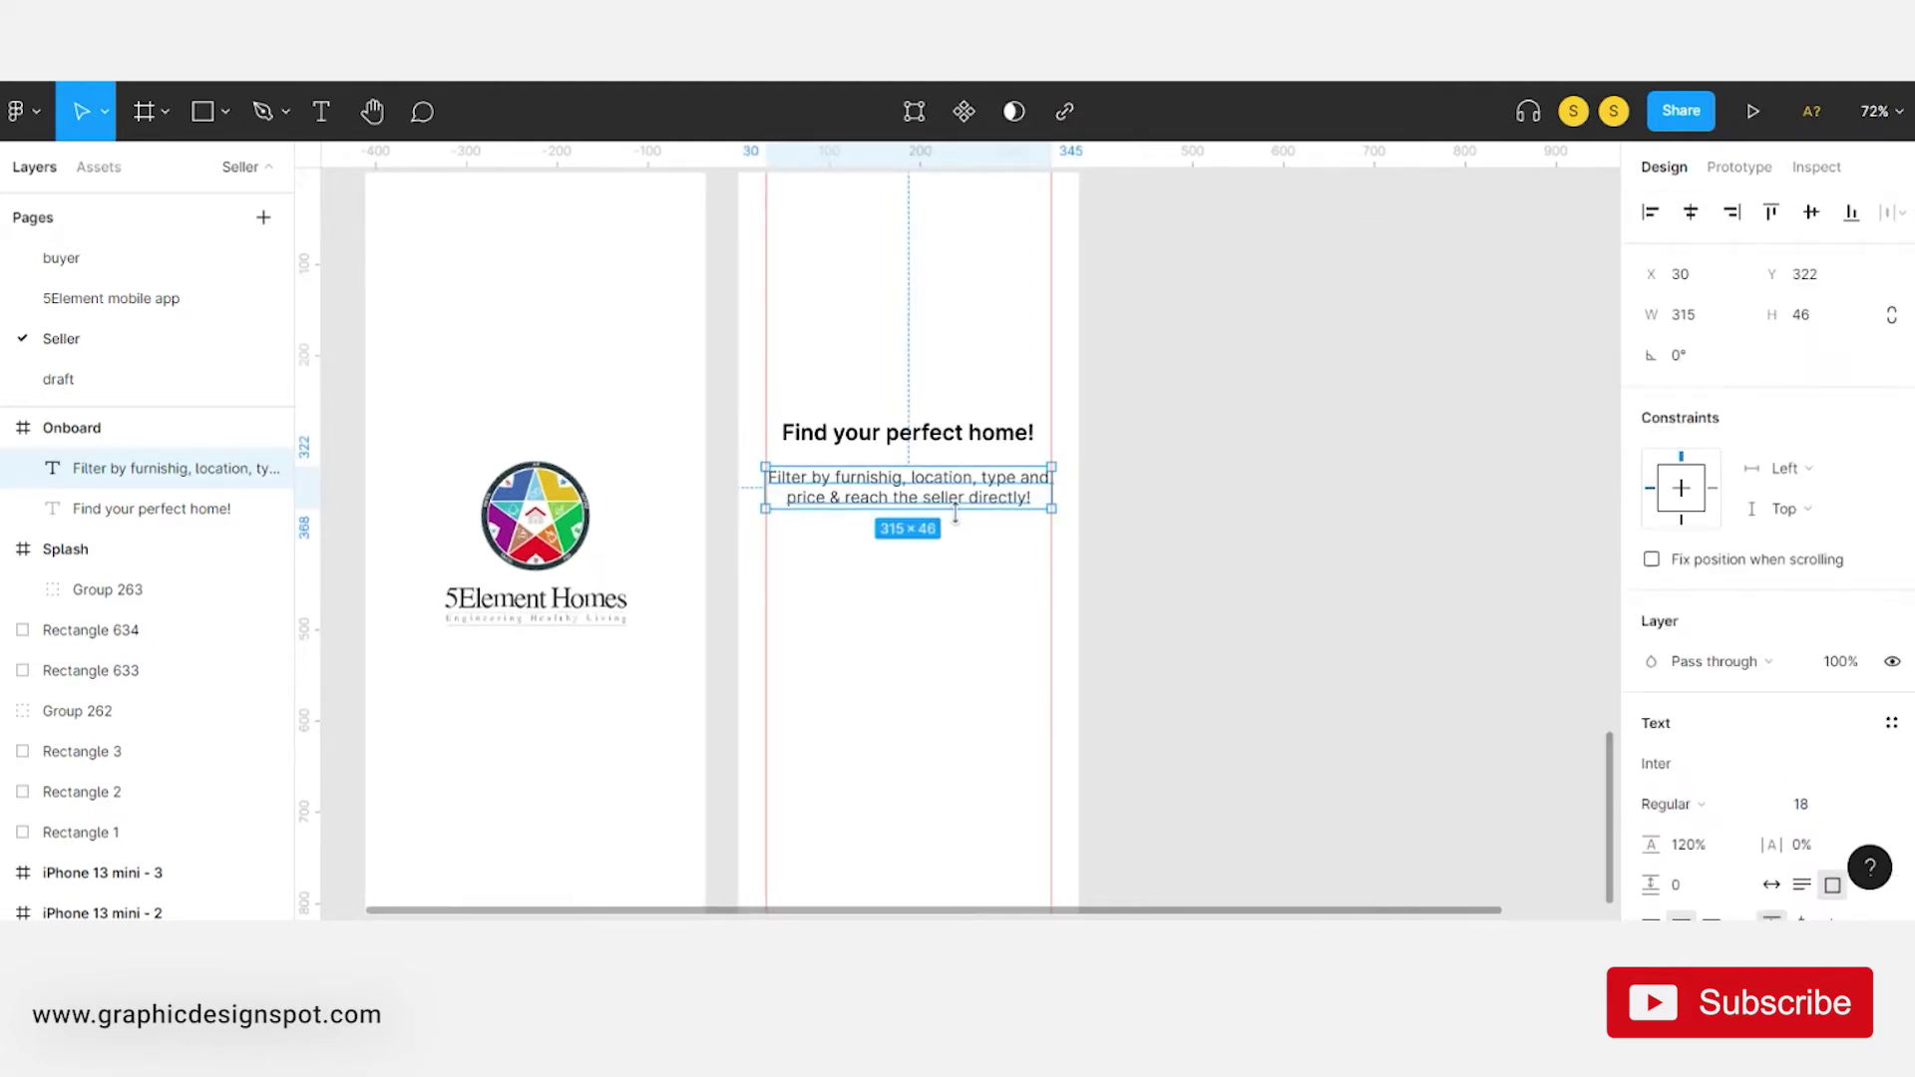
# - Move the heading and description up together inside Onboard
pyautogui.keyDown('shift'); pyautogui.click(958, 454); pyautogui.keyUp('shift')
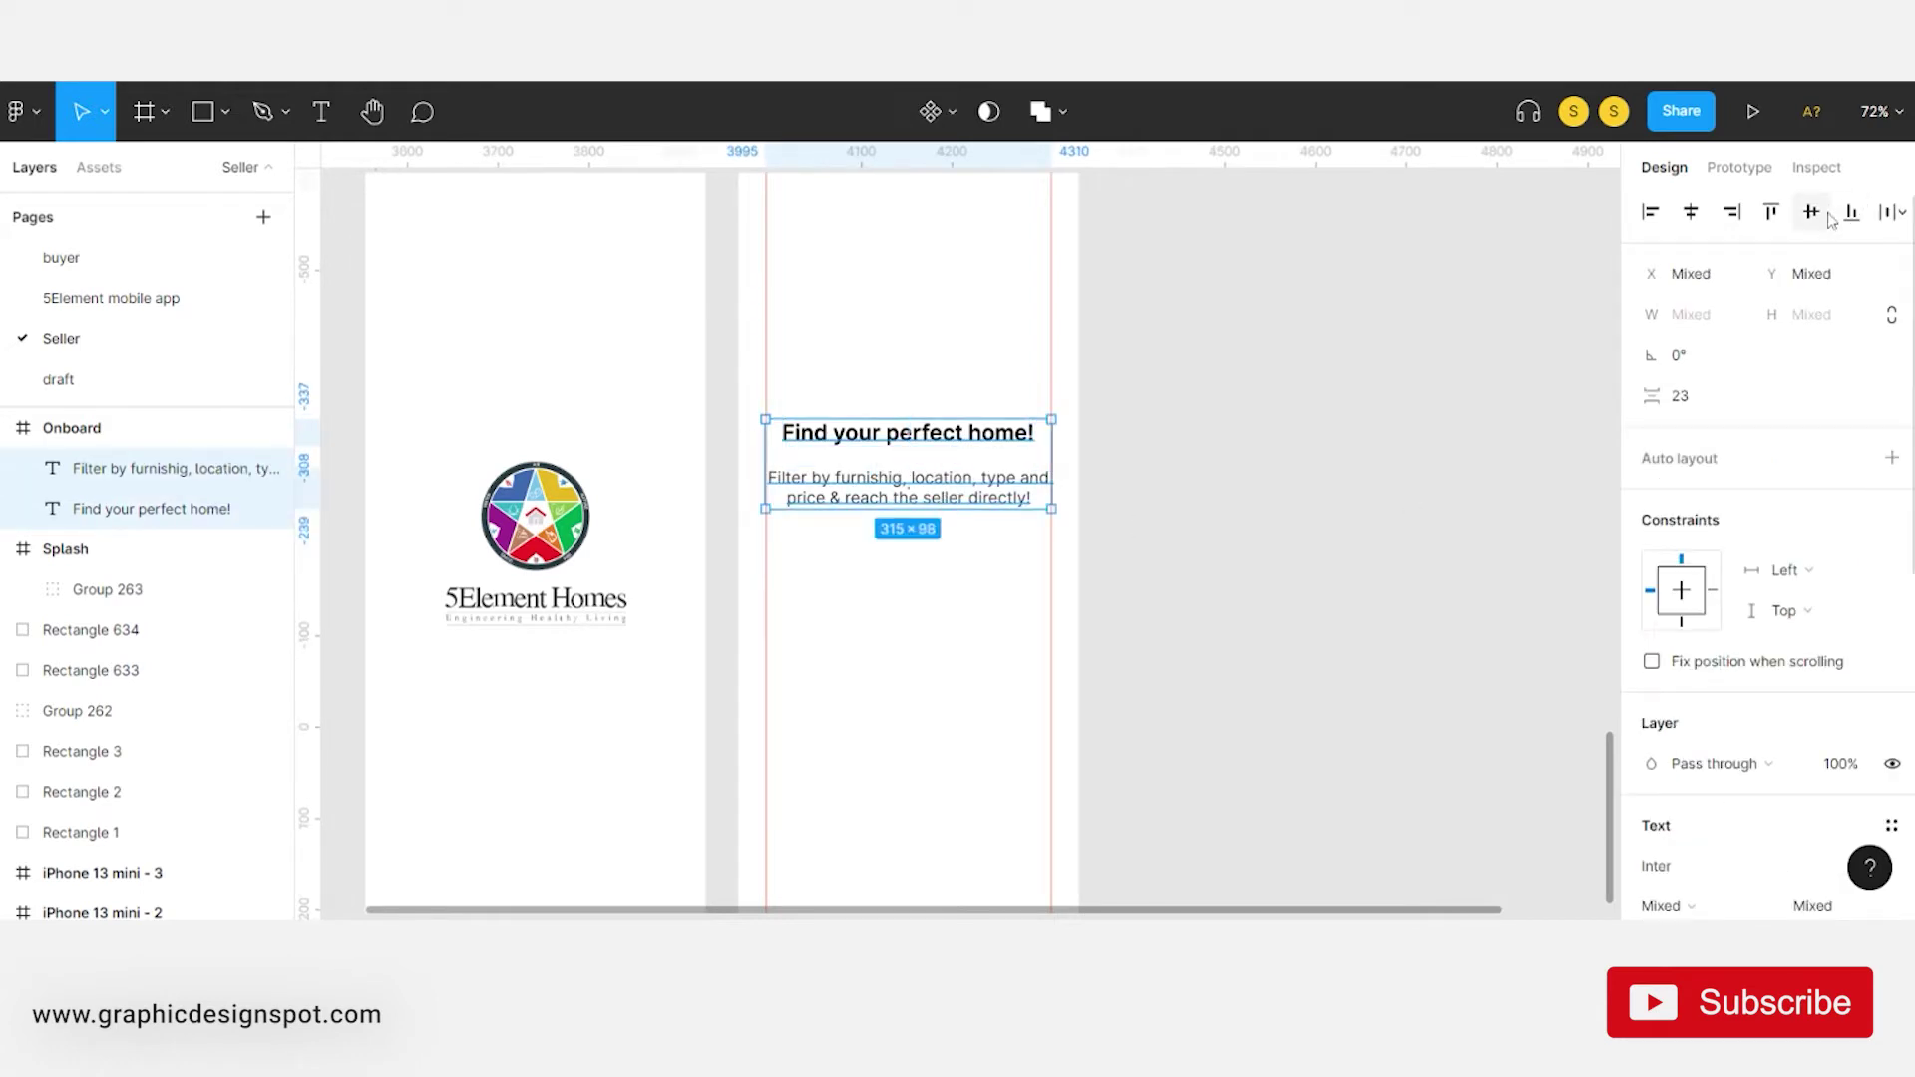
pyautogui.press('Escape')
pyautogui.scroll(-3, 886, 465)
pyautogui.moveTo(1125, 406); pyautogui.dragTo(830, 558)
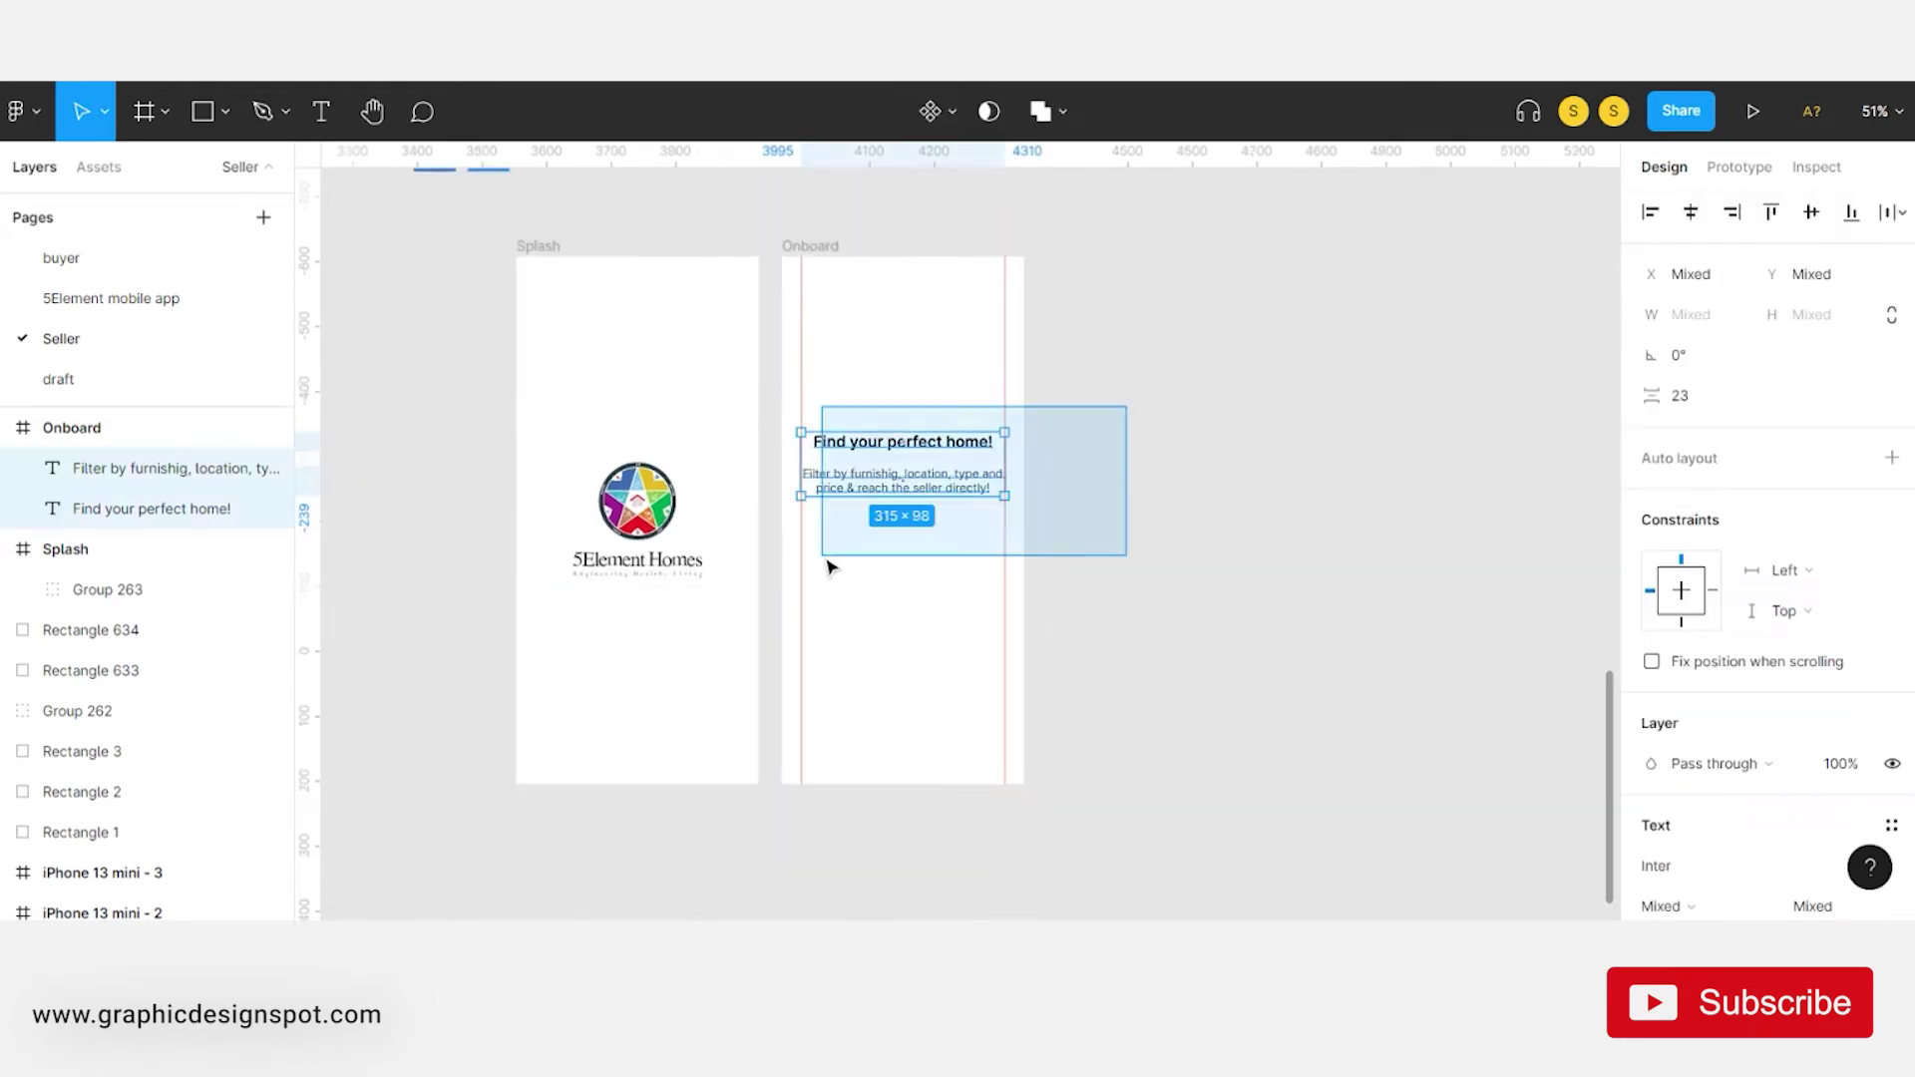
pyautogui.moveTo(952, 480); pyautogui.dragTo(952, 427)
# - Duplicate the heading into a 'Skip' label in Inter Medium 16 at the top-right corner
pyautogui.click(1104, 393)
pyautogui.scroll(3, 928, 334)
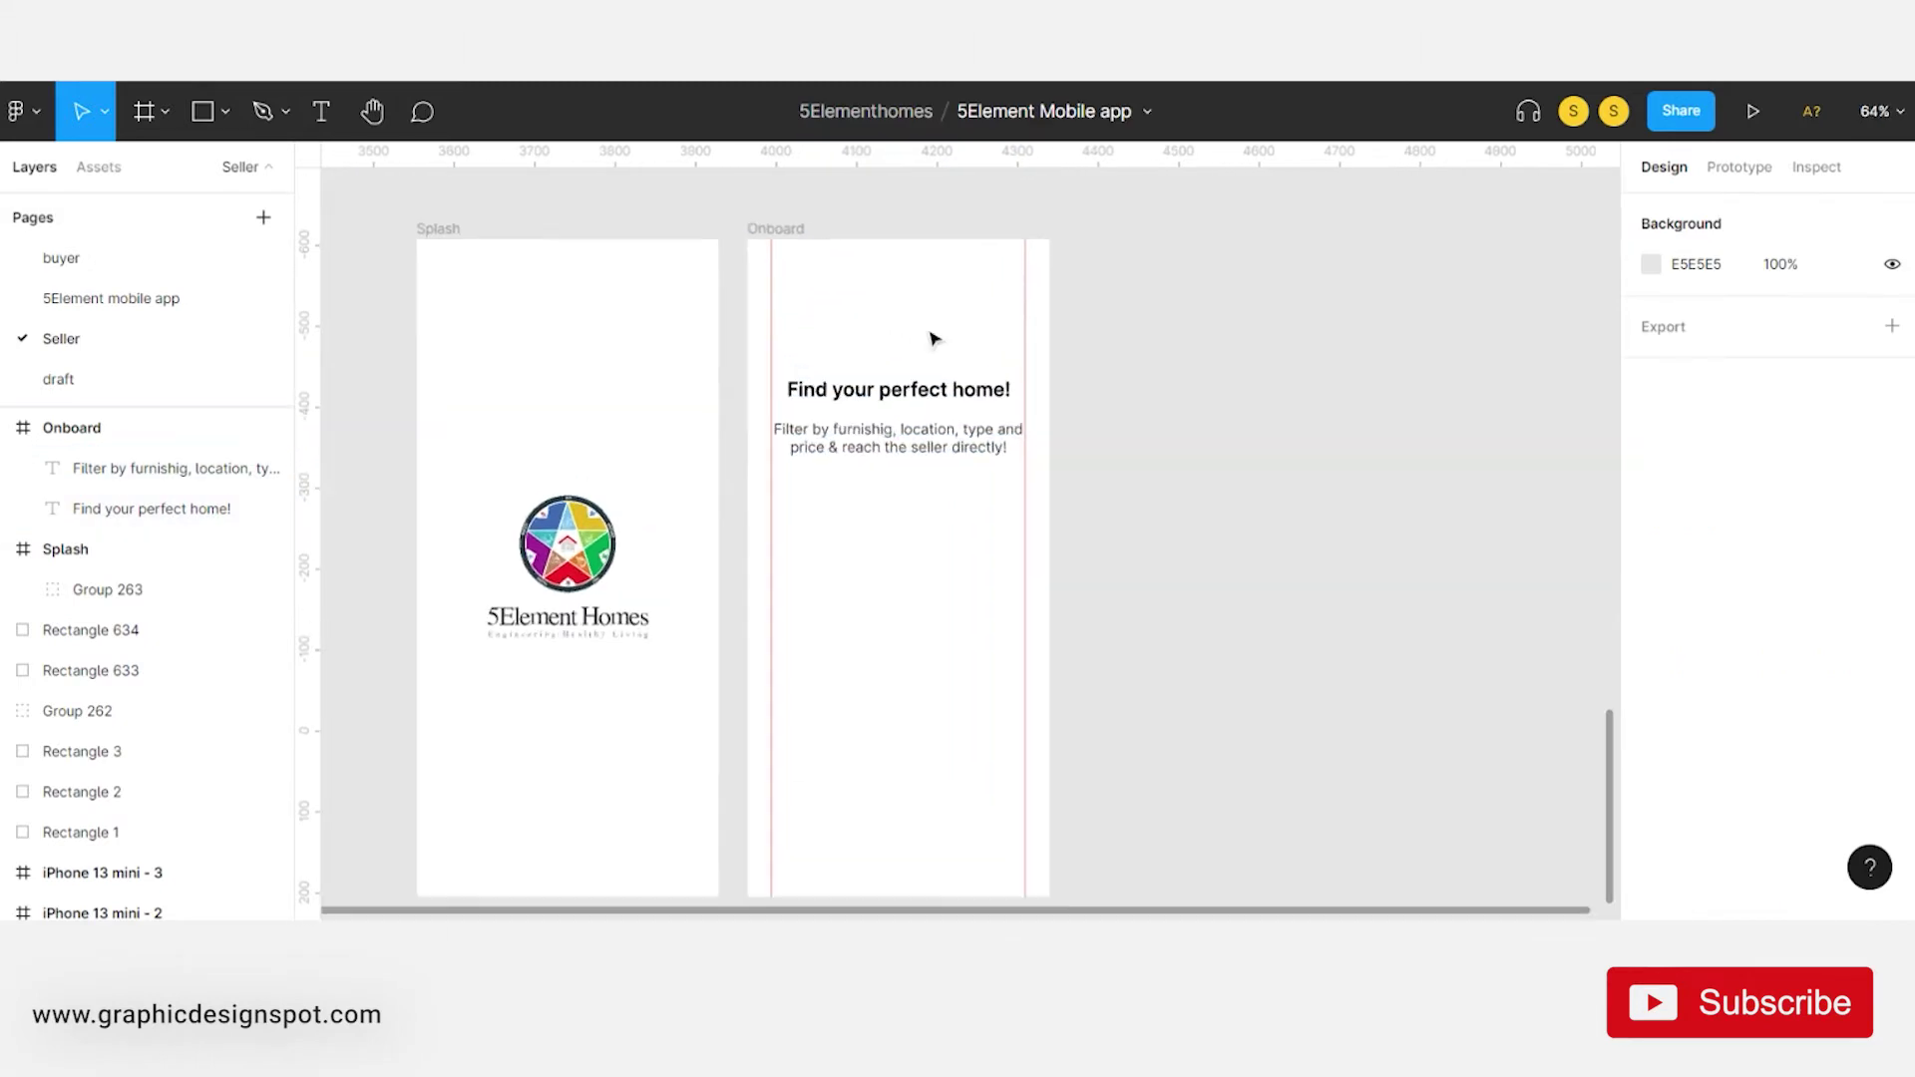
pyautogui.moveTo(928, 396); pyautogui.dragTo(928, 309)
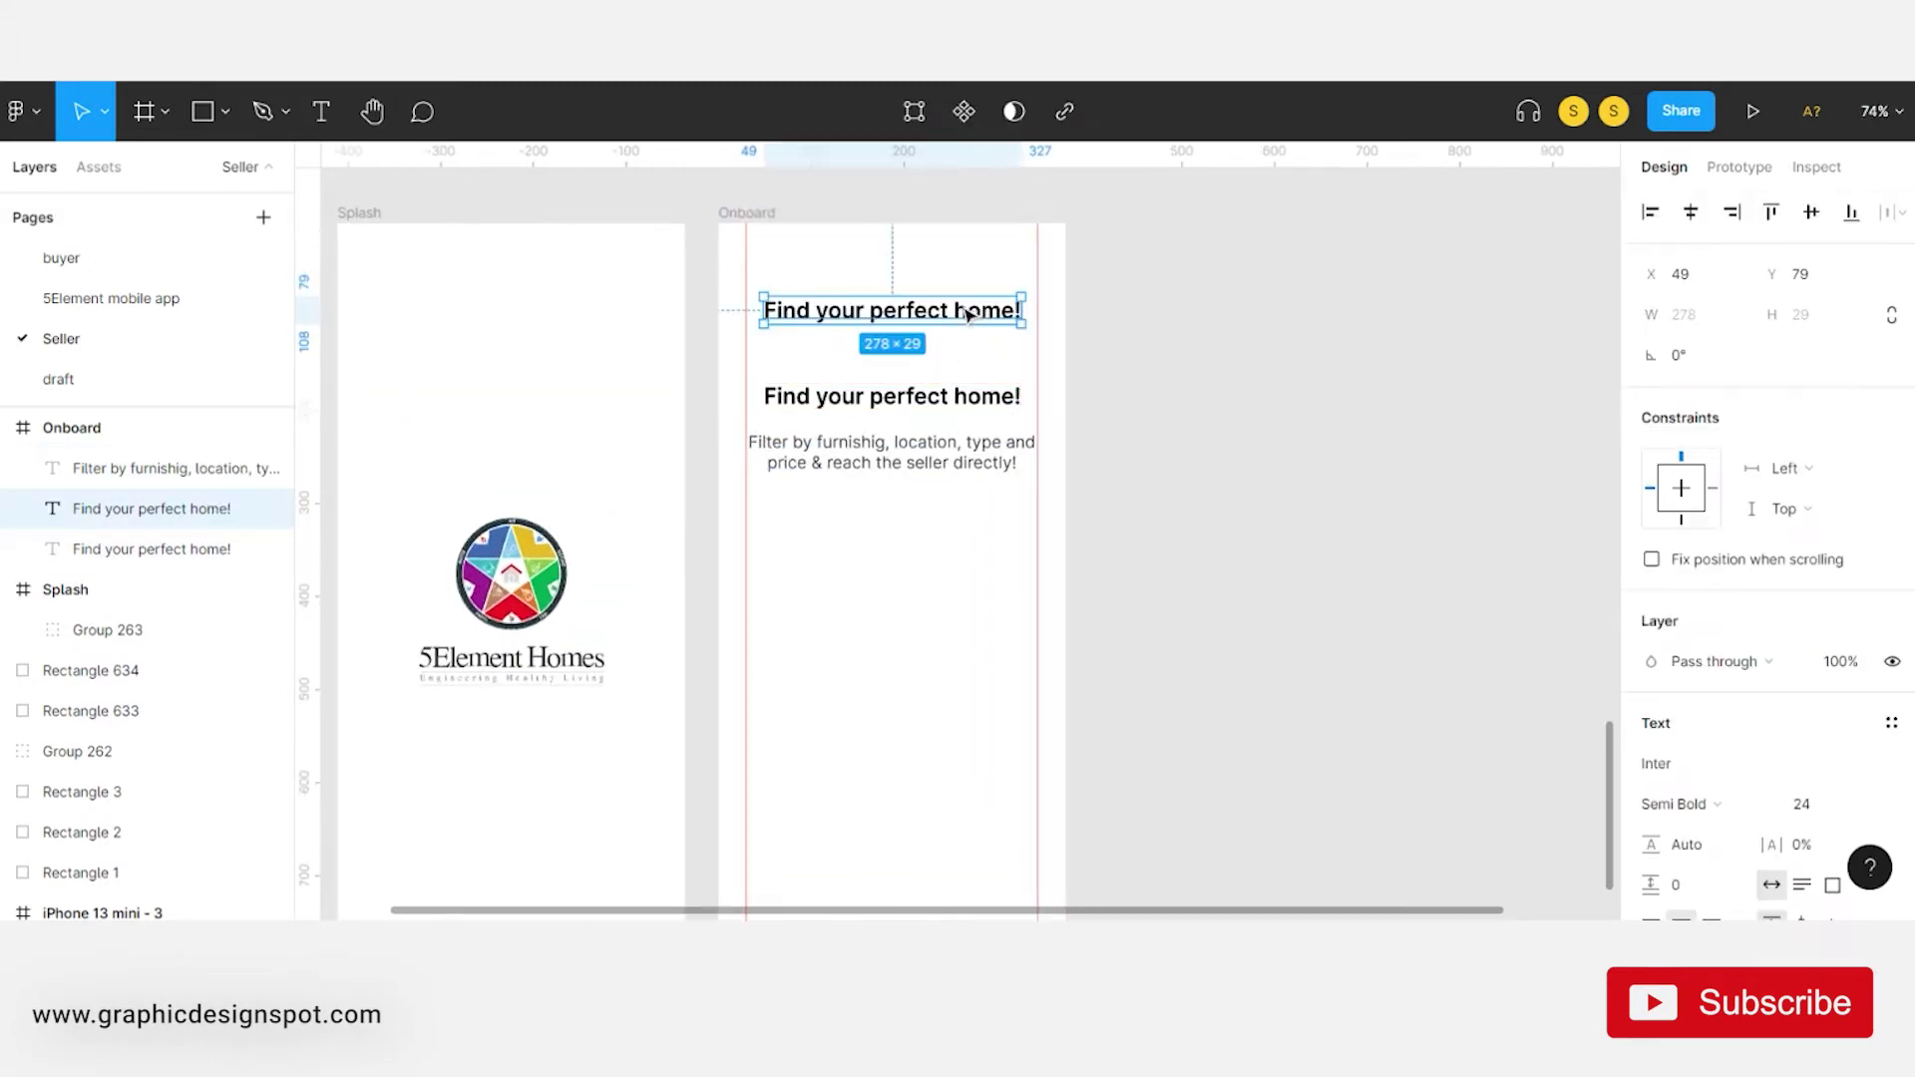
pyautogui.press('Return')
pyautogui.write('Skip')
pyautogui.press('Escape')
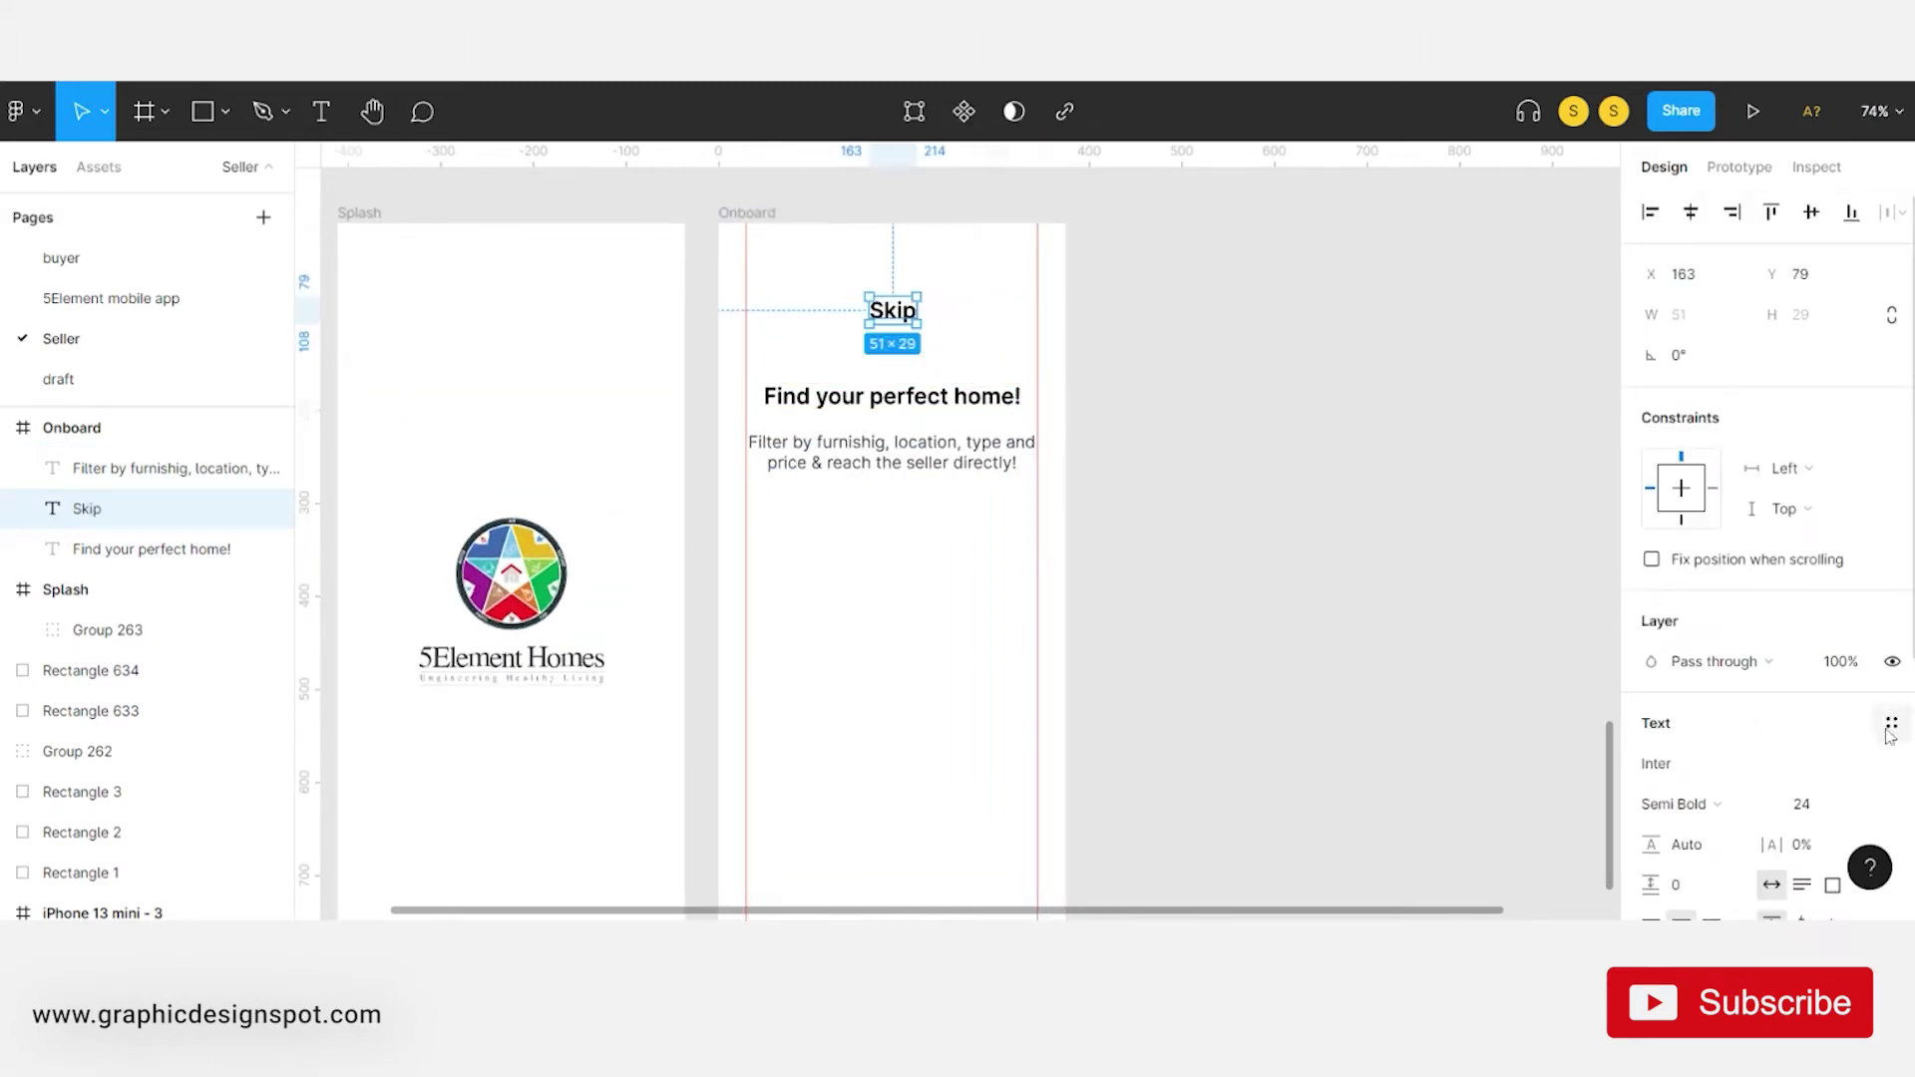
pyautogui.click(1818, 808)
pyautogui.press('Return')
pyautogui.click(1676, 804)
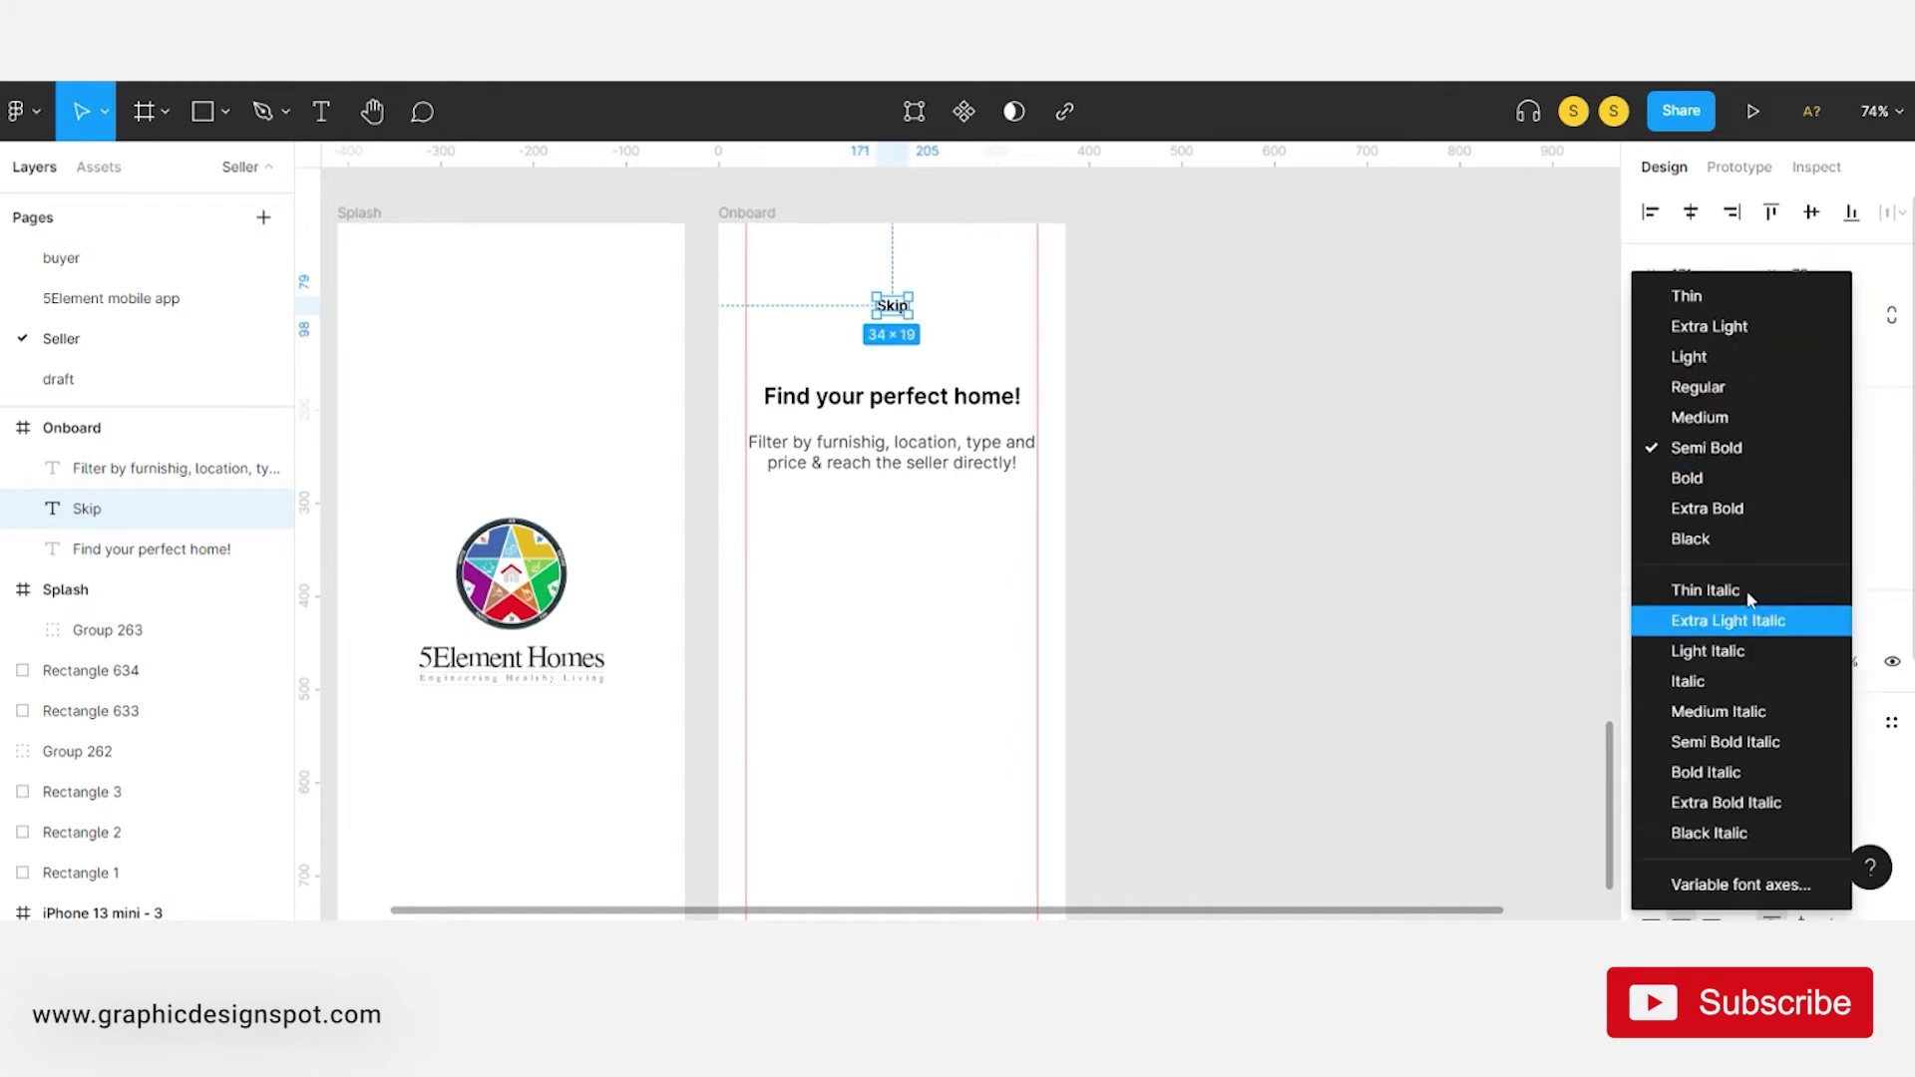
pyautogui.click(1696, 415)
pyautogui.moveTo(885, 308); pyautogui.dragTo(1033, 283)
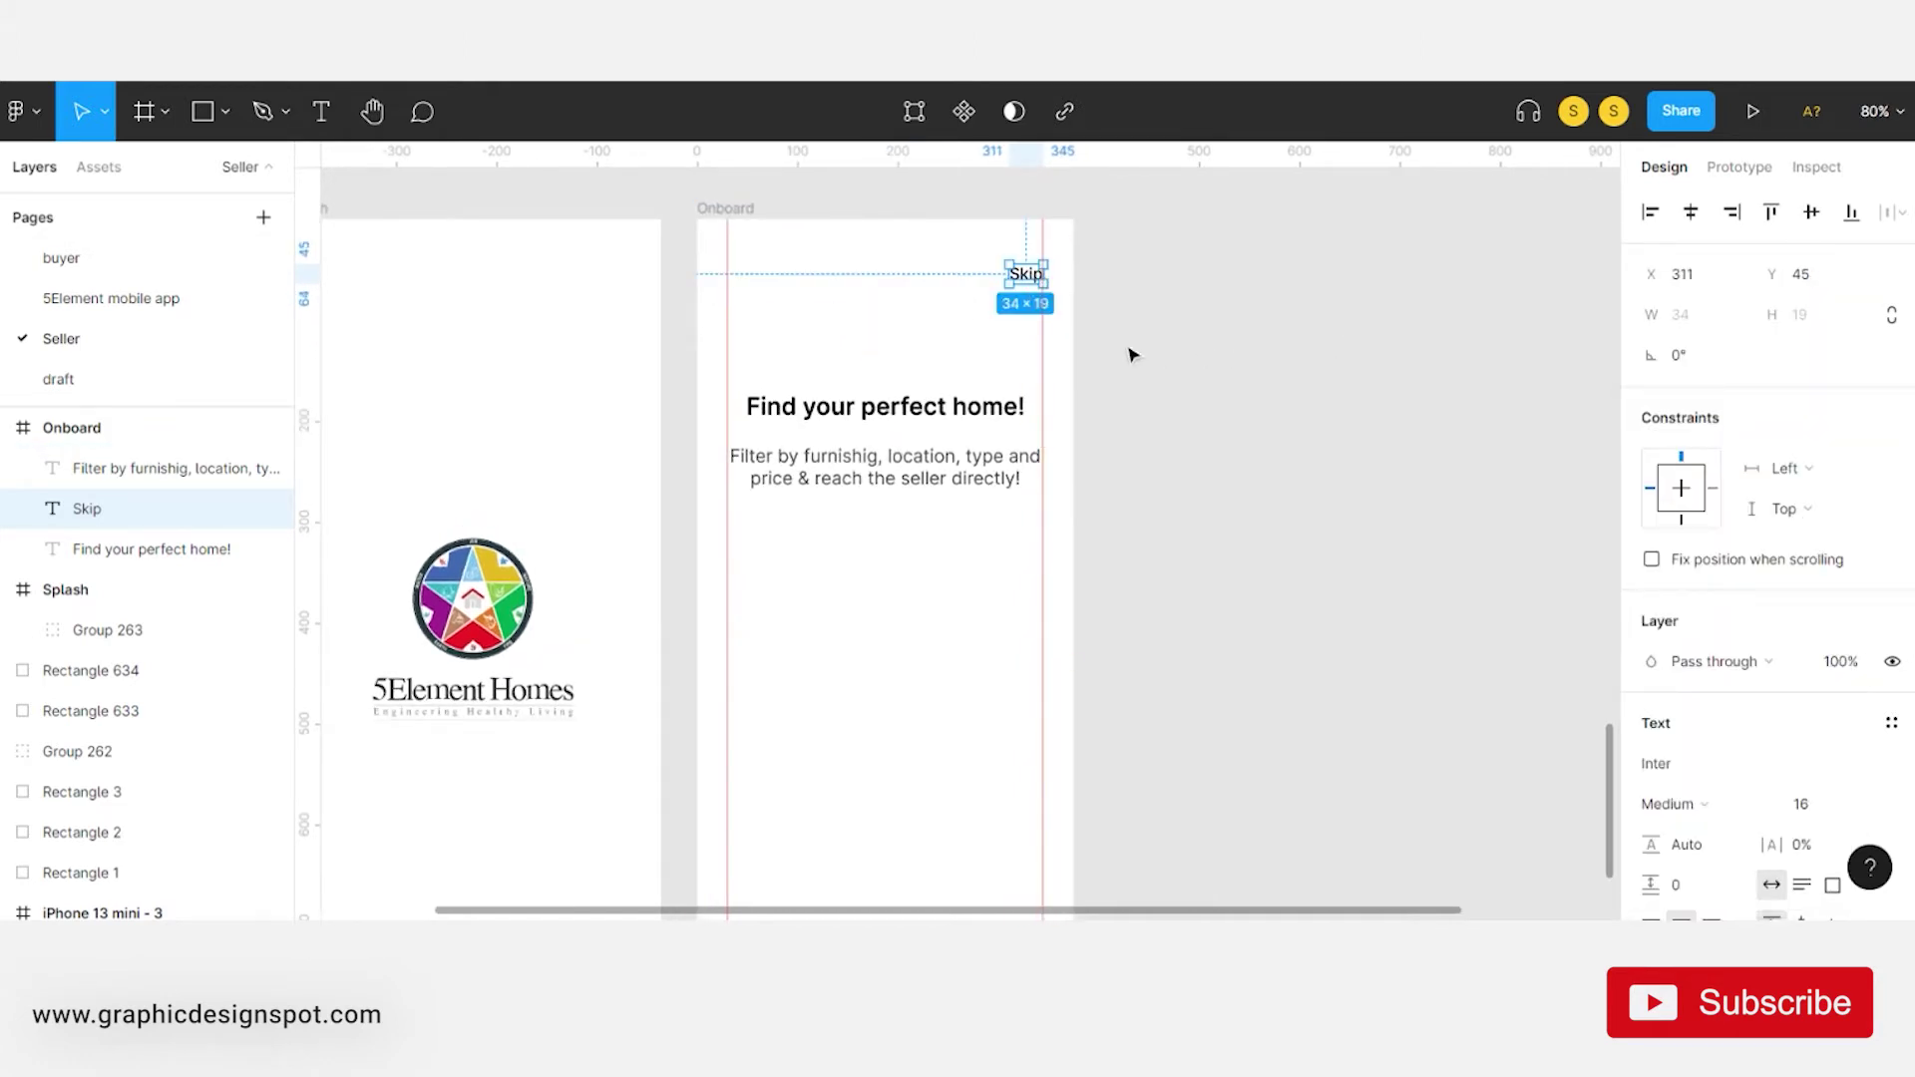
pyautogui.scroll(-3, 1163, 401)
pyautogui.press('Escape')
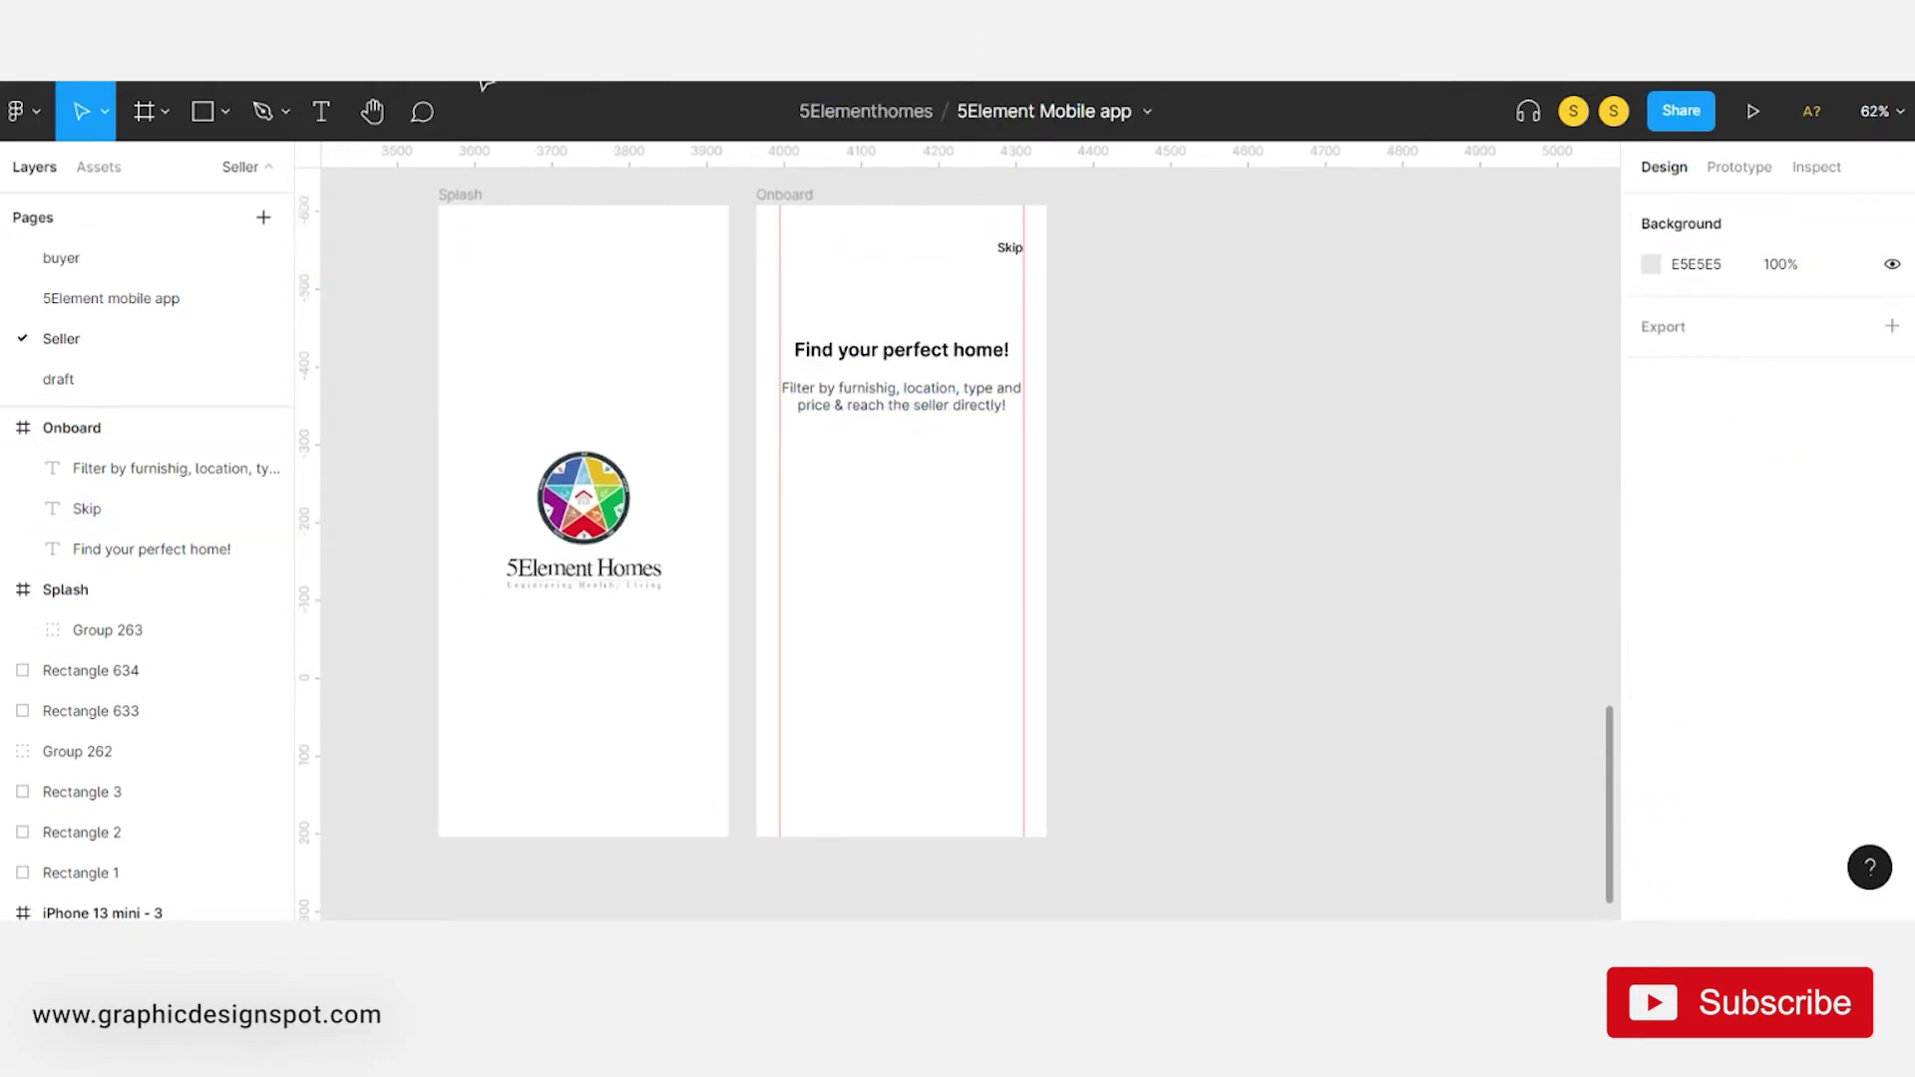
# - Draw a grey rectangle across the lower Onboard frame and extend its top edge up
pyautogui.press('r')
pyautogui.moveTo(779, 534); pyautogui.dragTo(1068, 829)
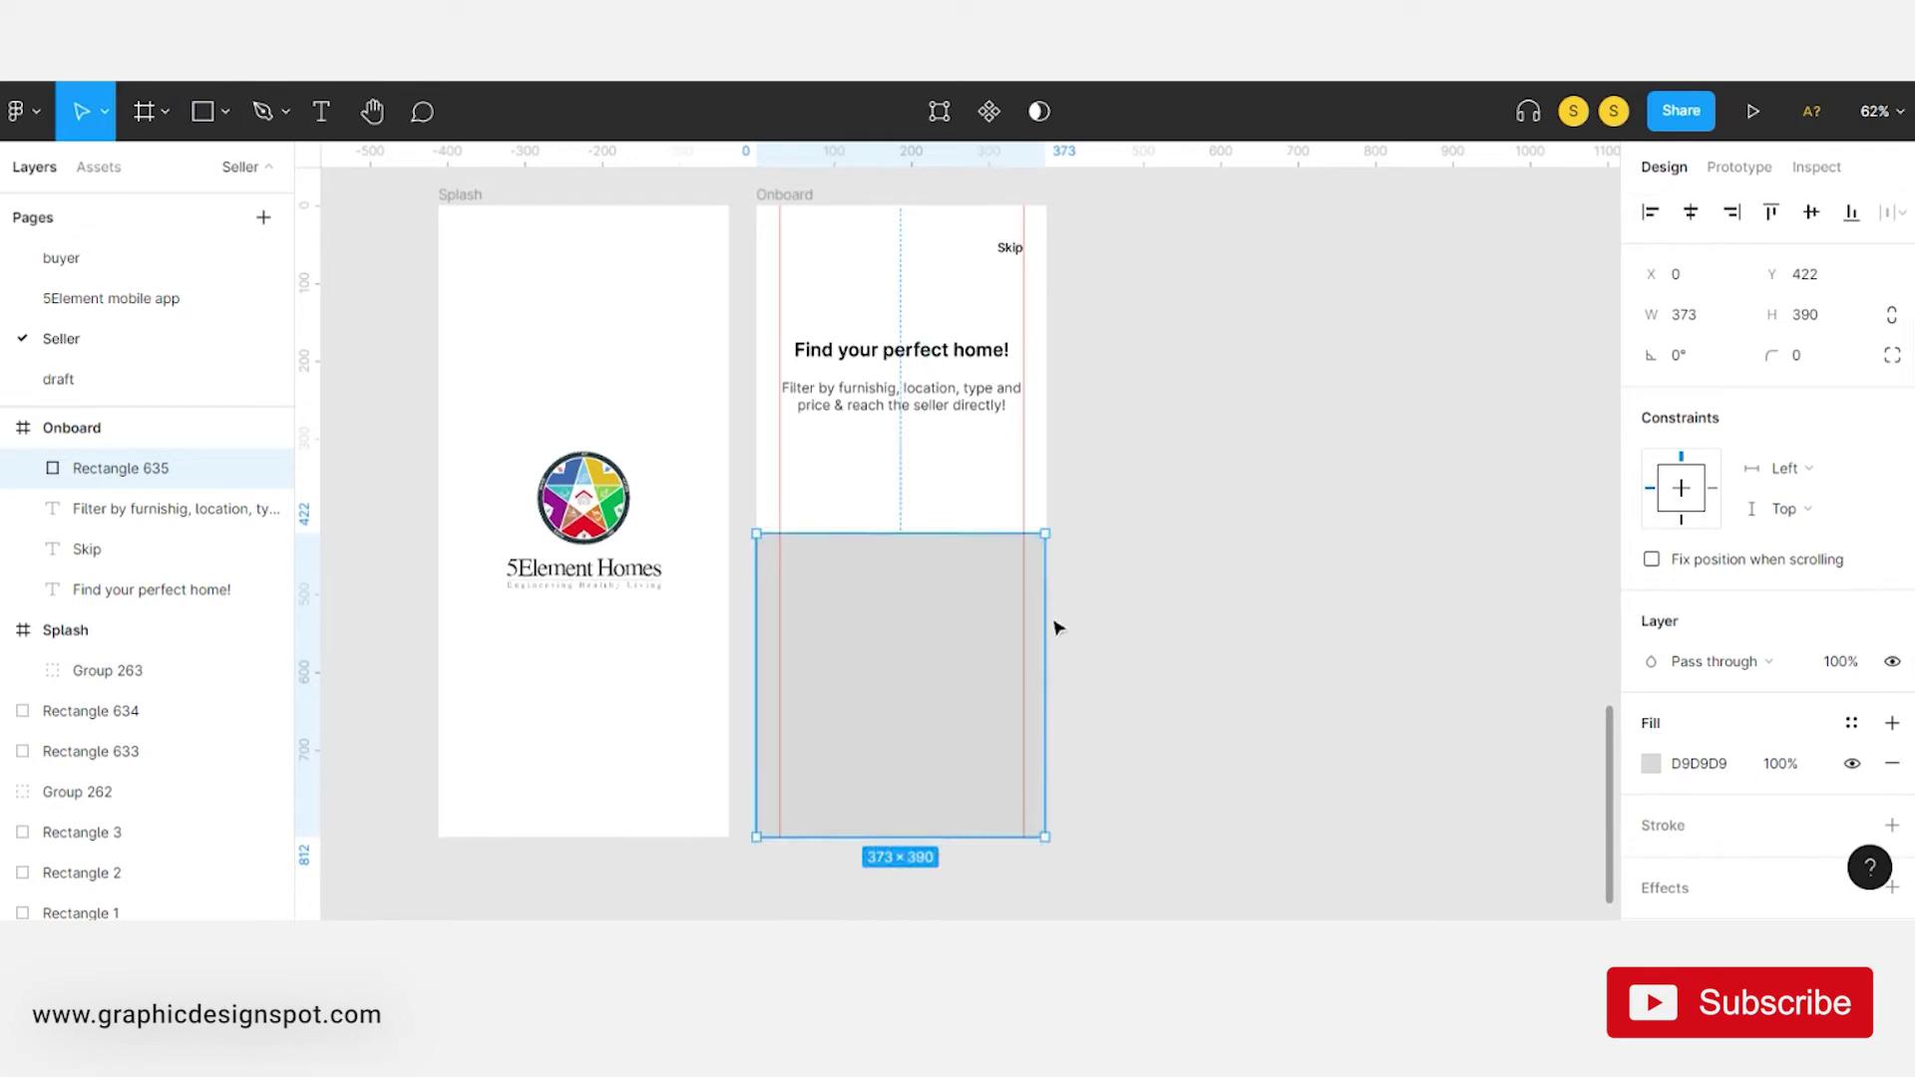
pyautogui.moveTo(935, 532); pyautogui.dragTo(936, 478)
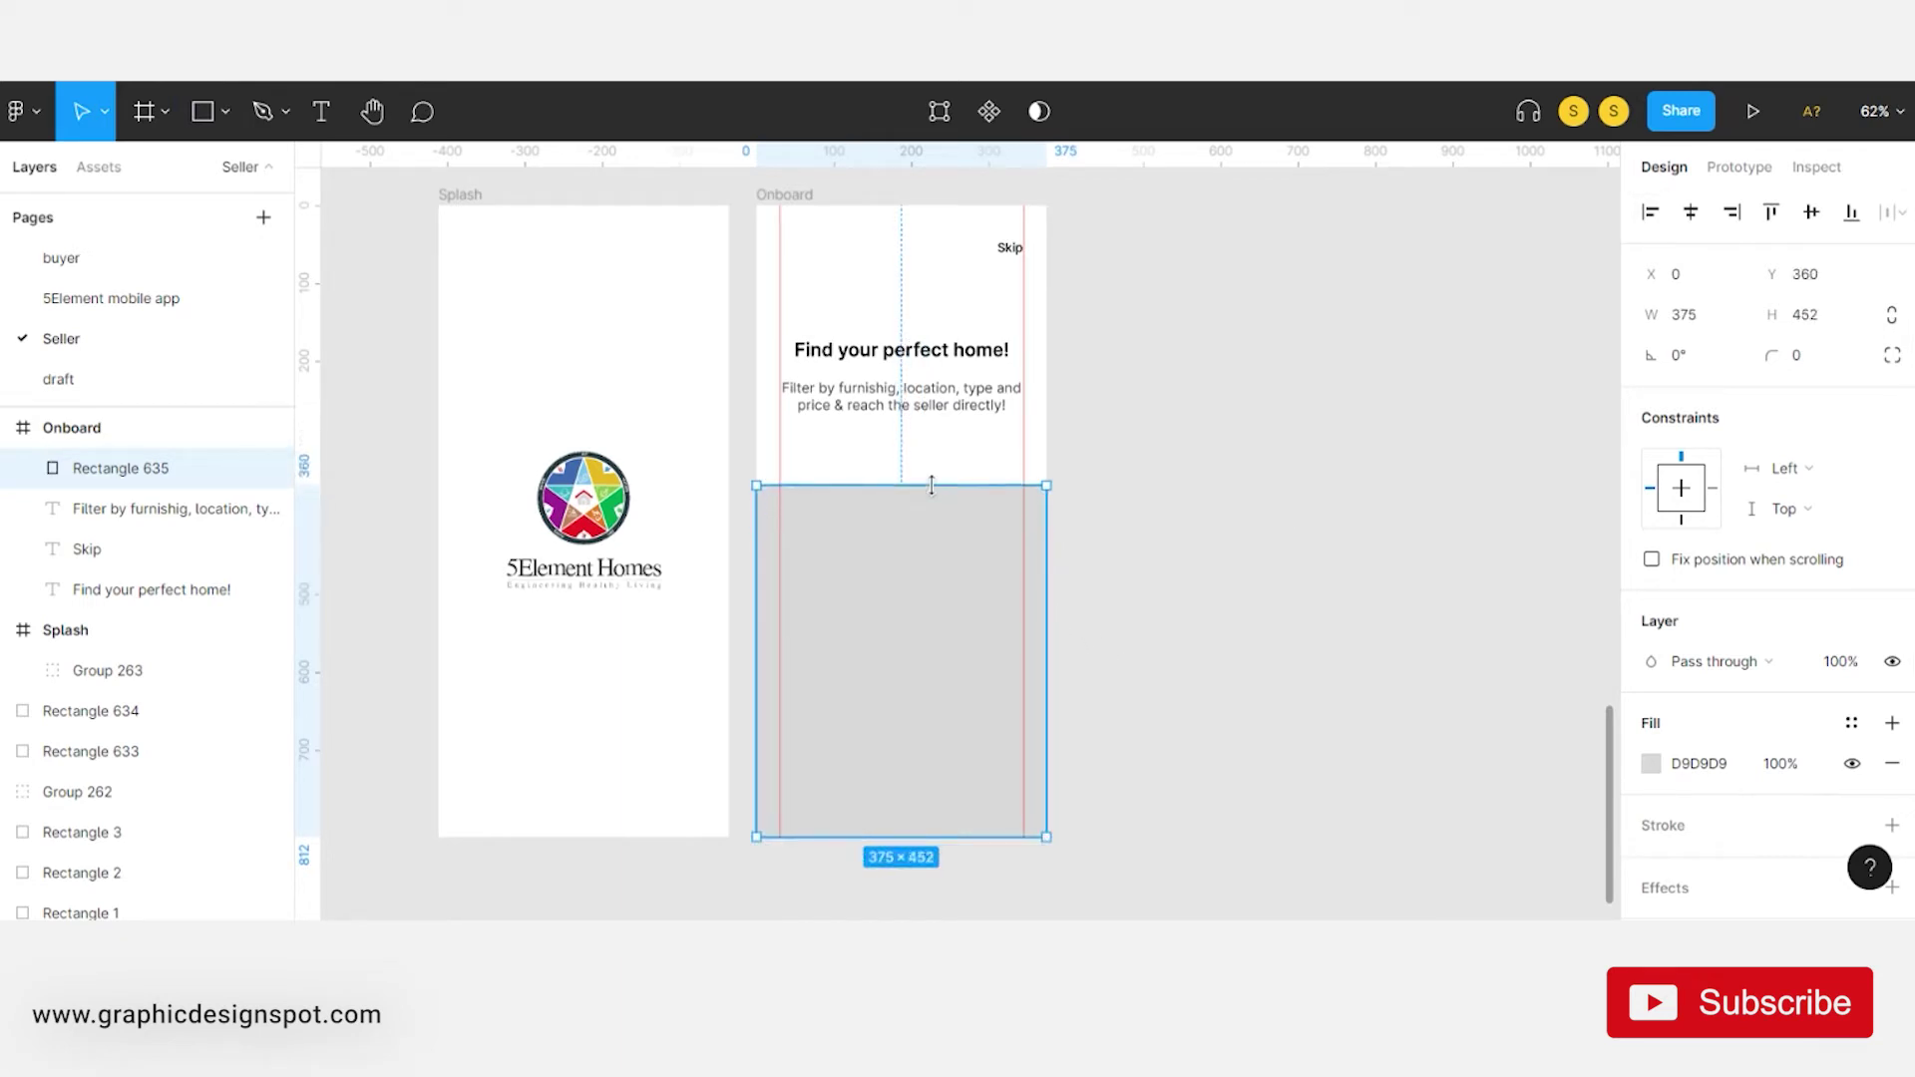
# - Round the rectangle's top two corners to 56, leaving the bottom corners square
pyautogui.click(1892, 355)
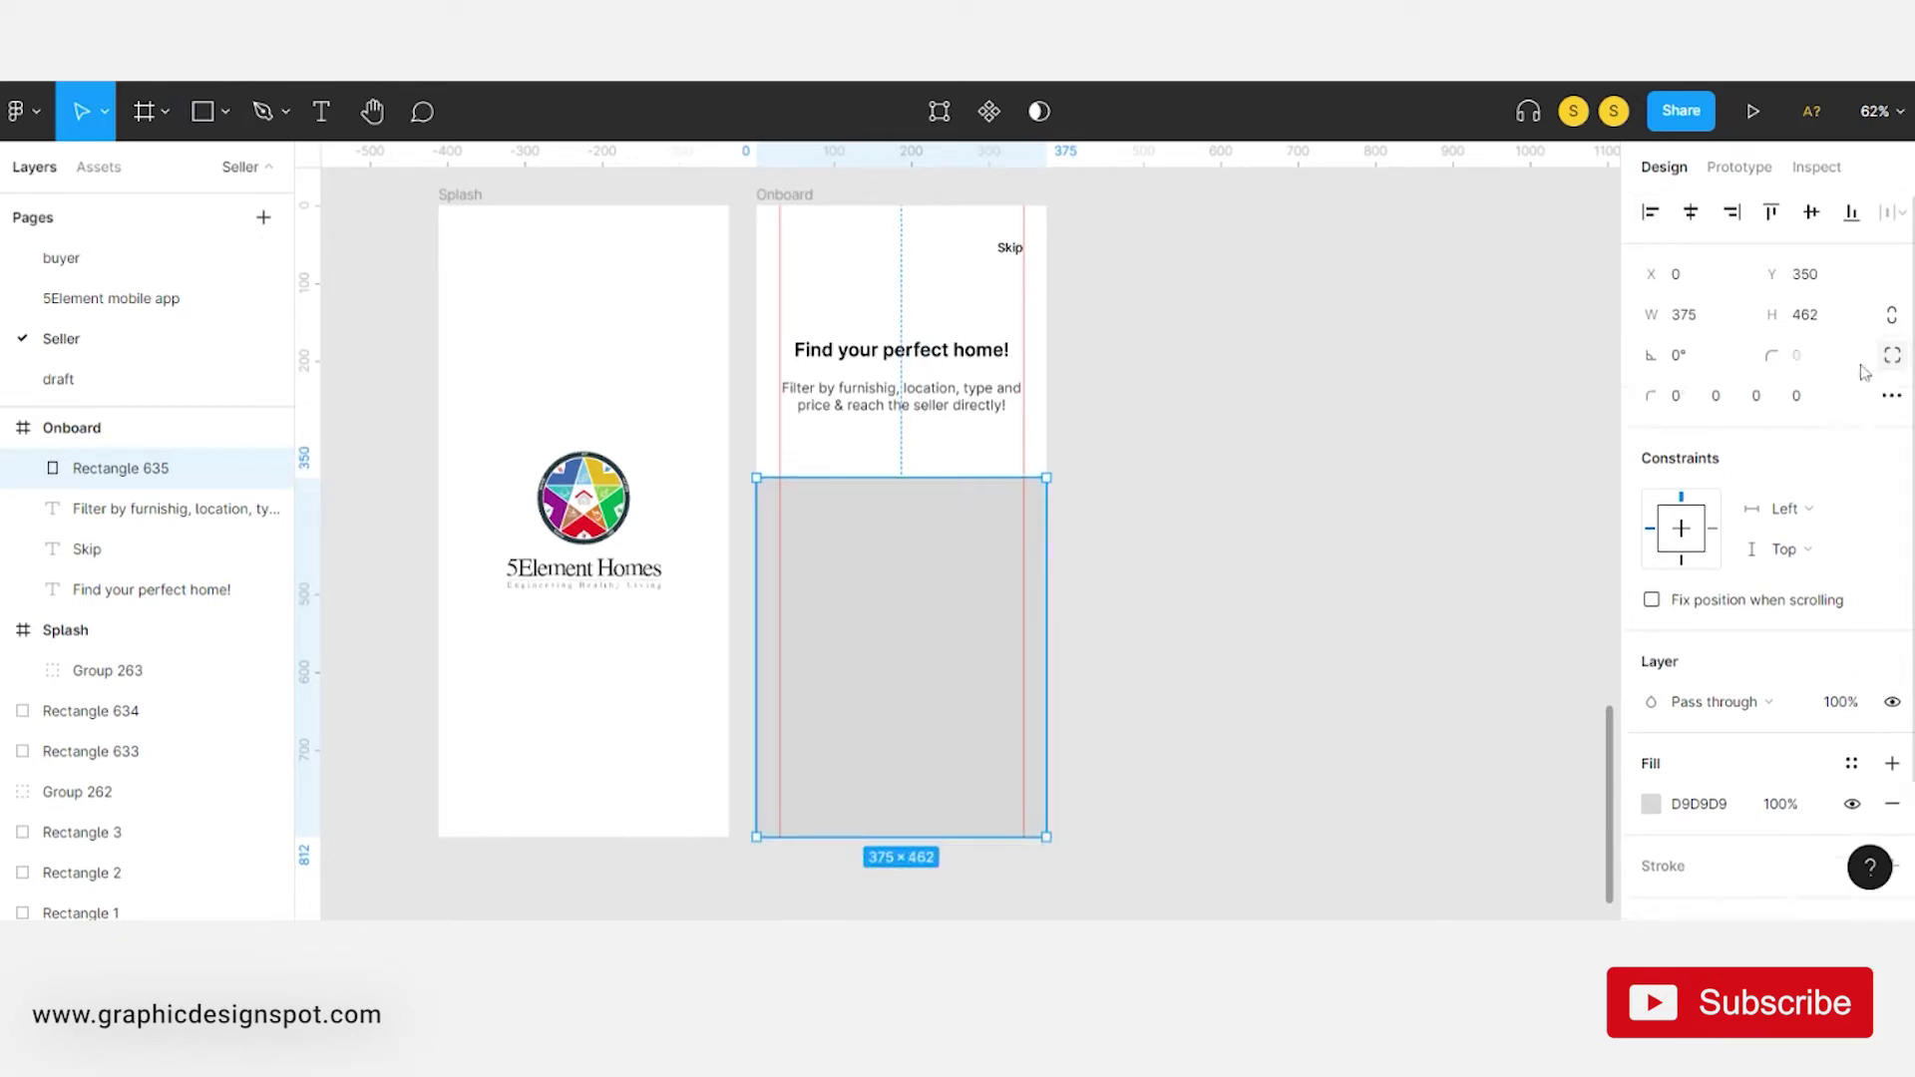
pyautogui.click(1679, 396)
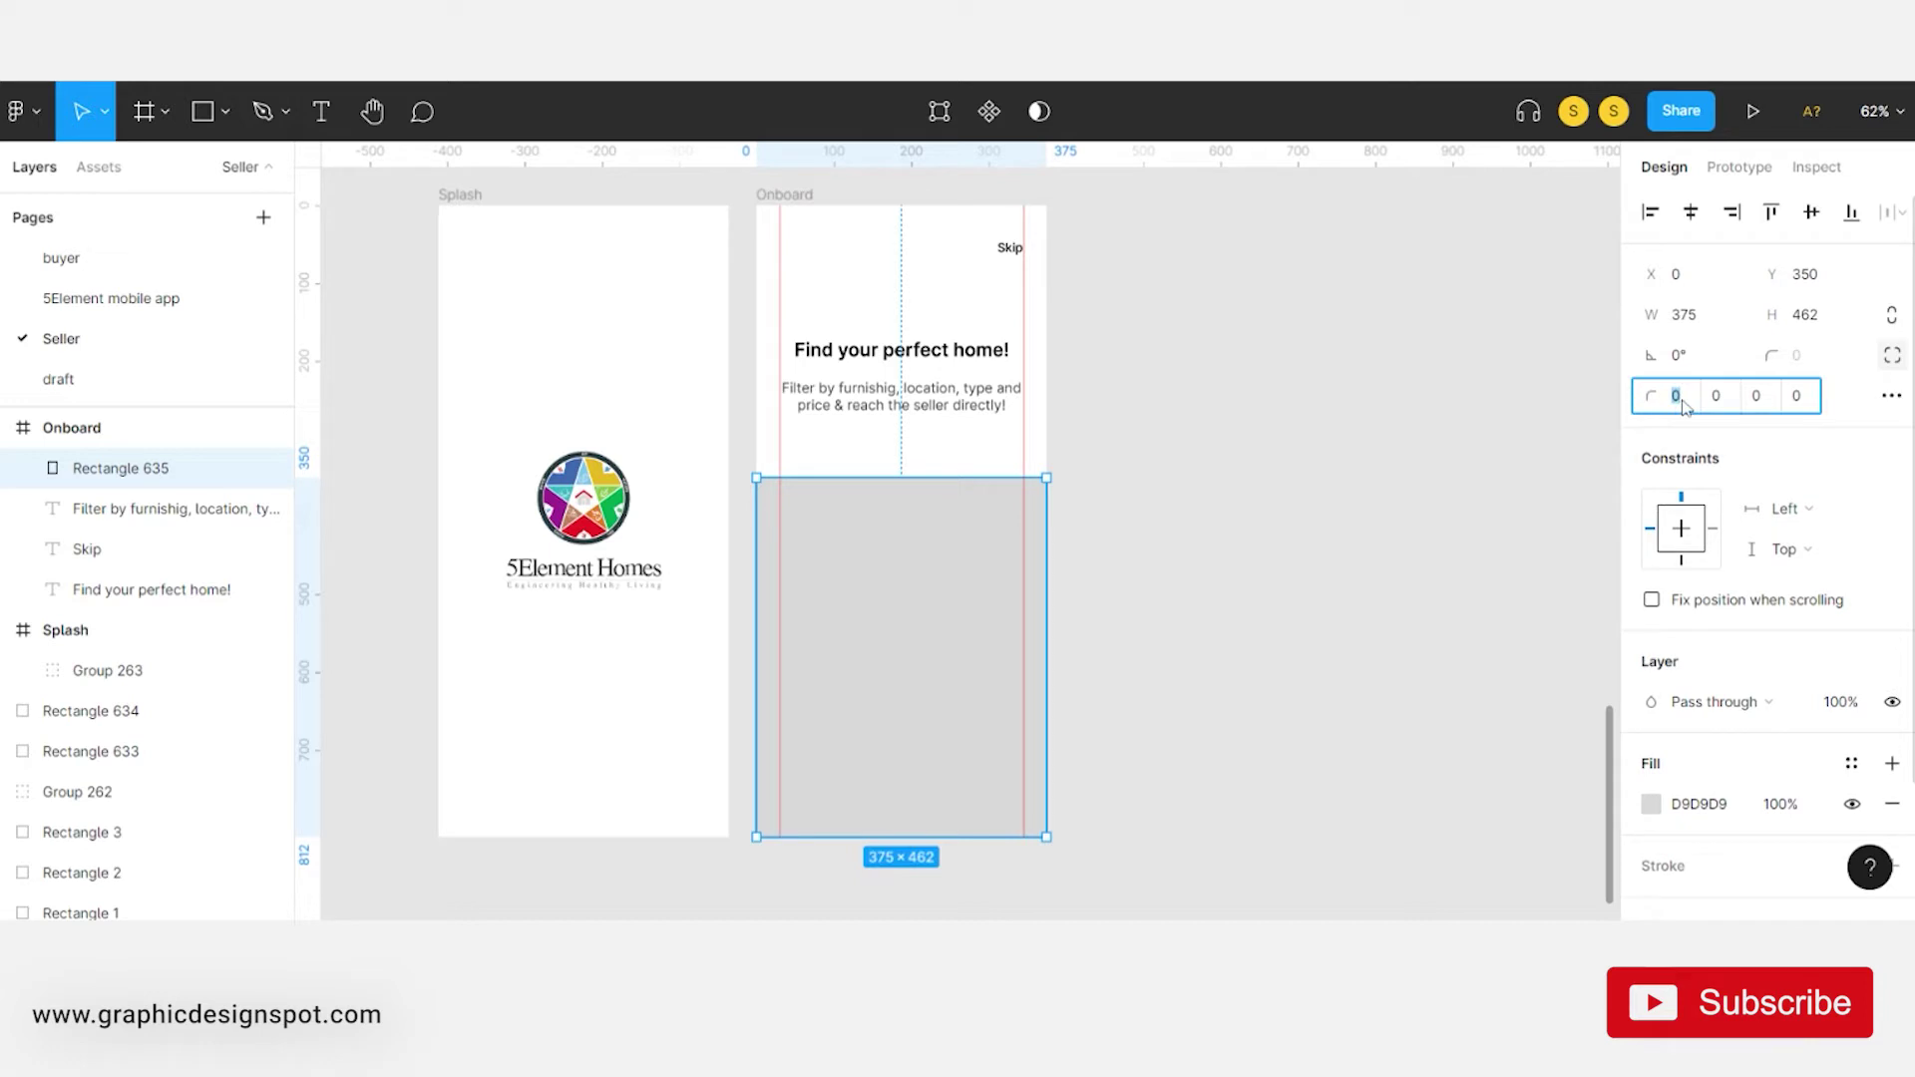
pyautogui.write('24')
pyautogui.press('Tab')
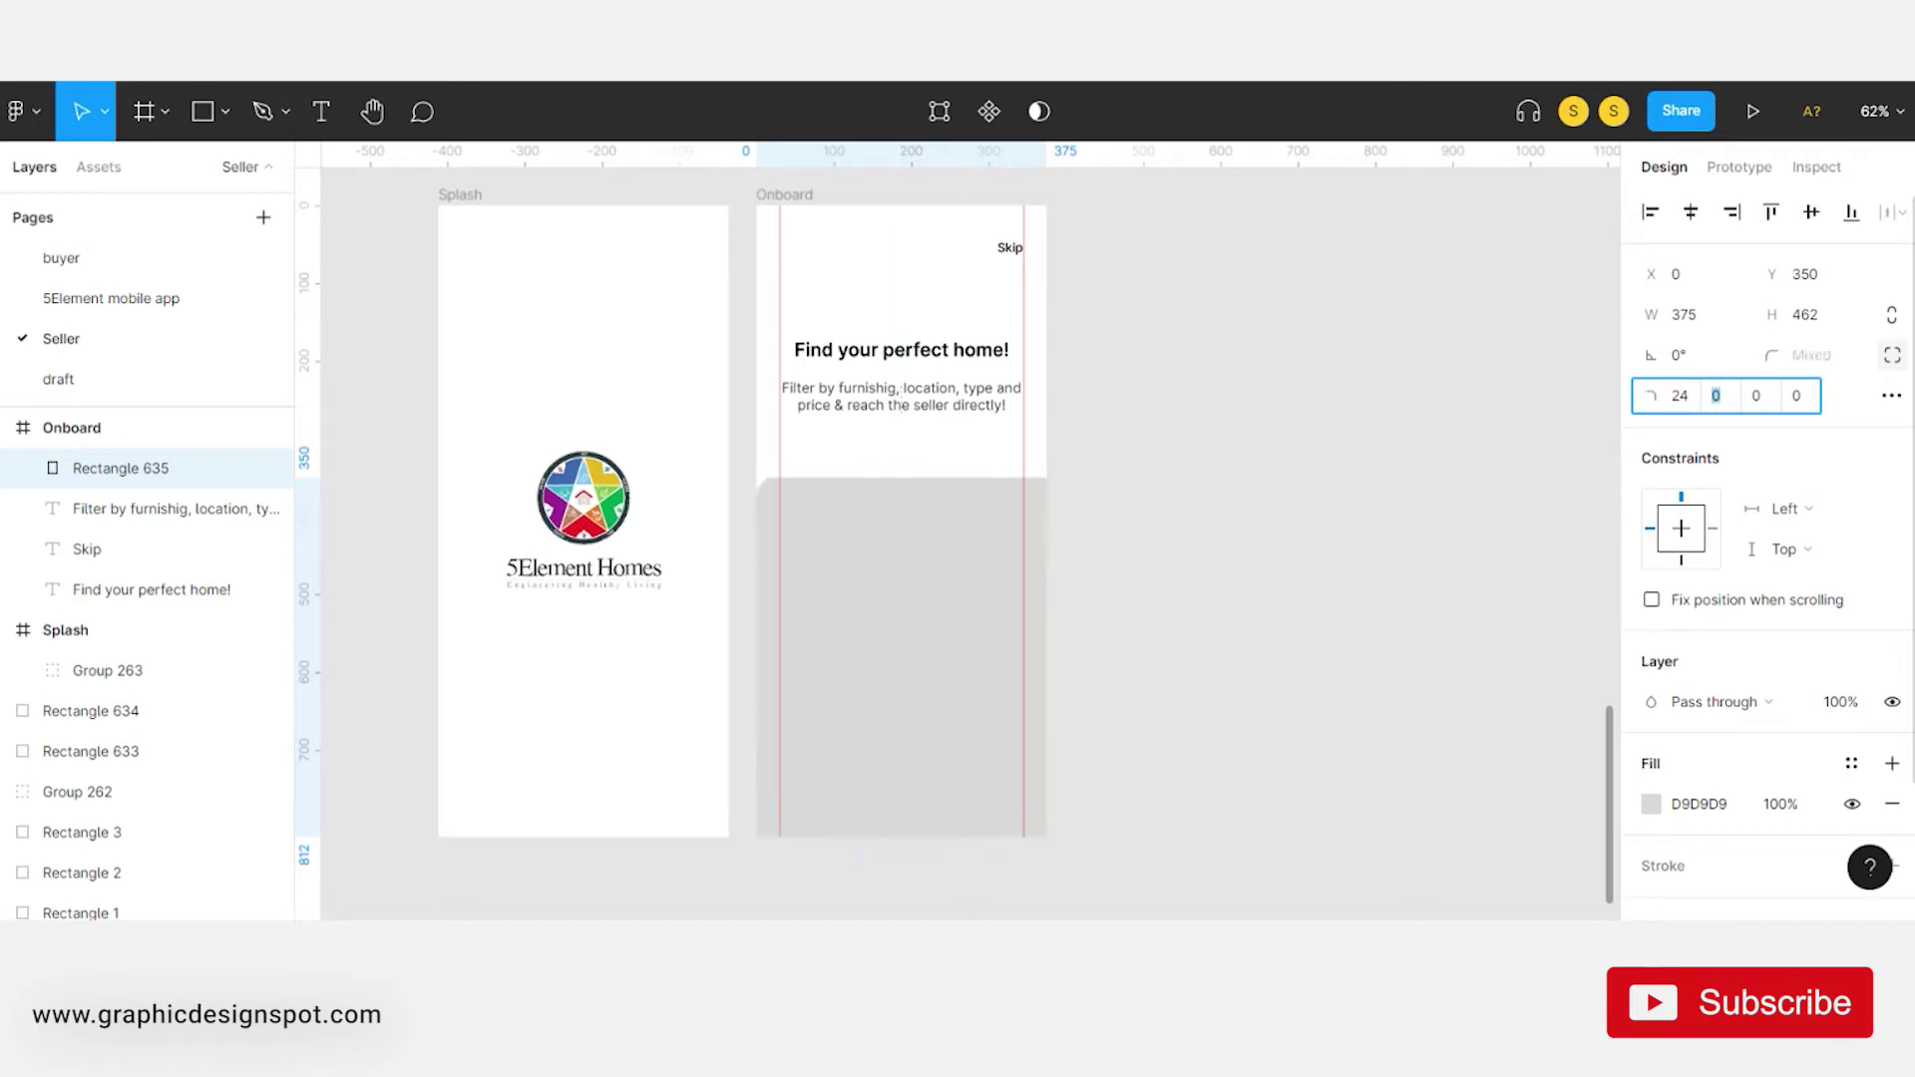
pyautogui.write('24')
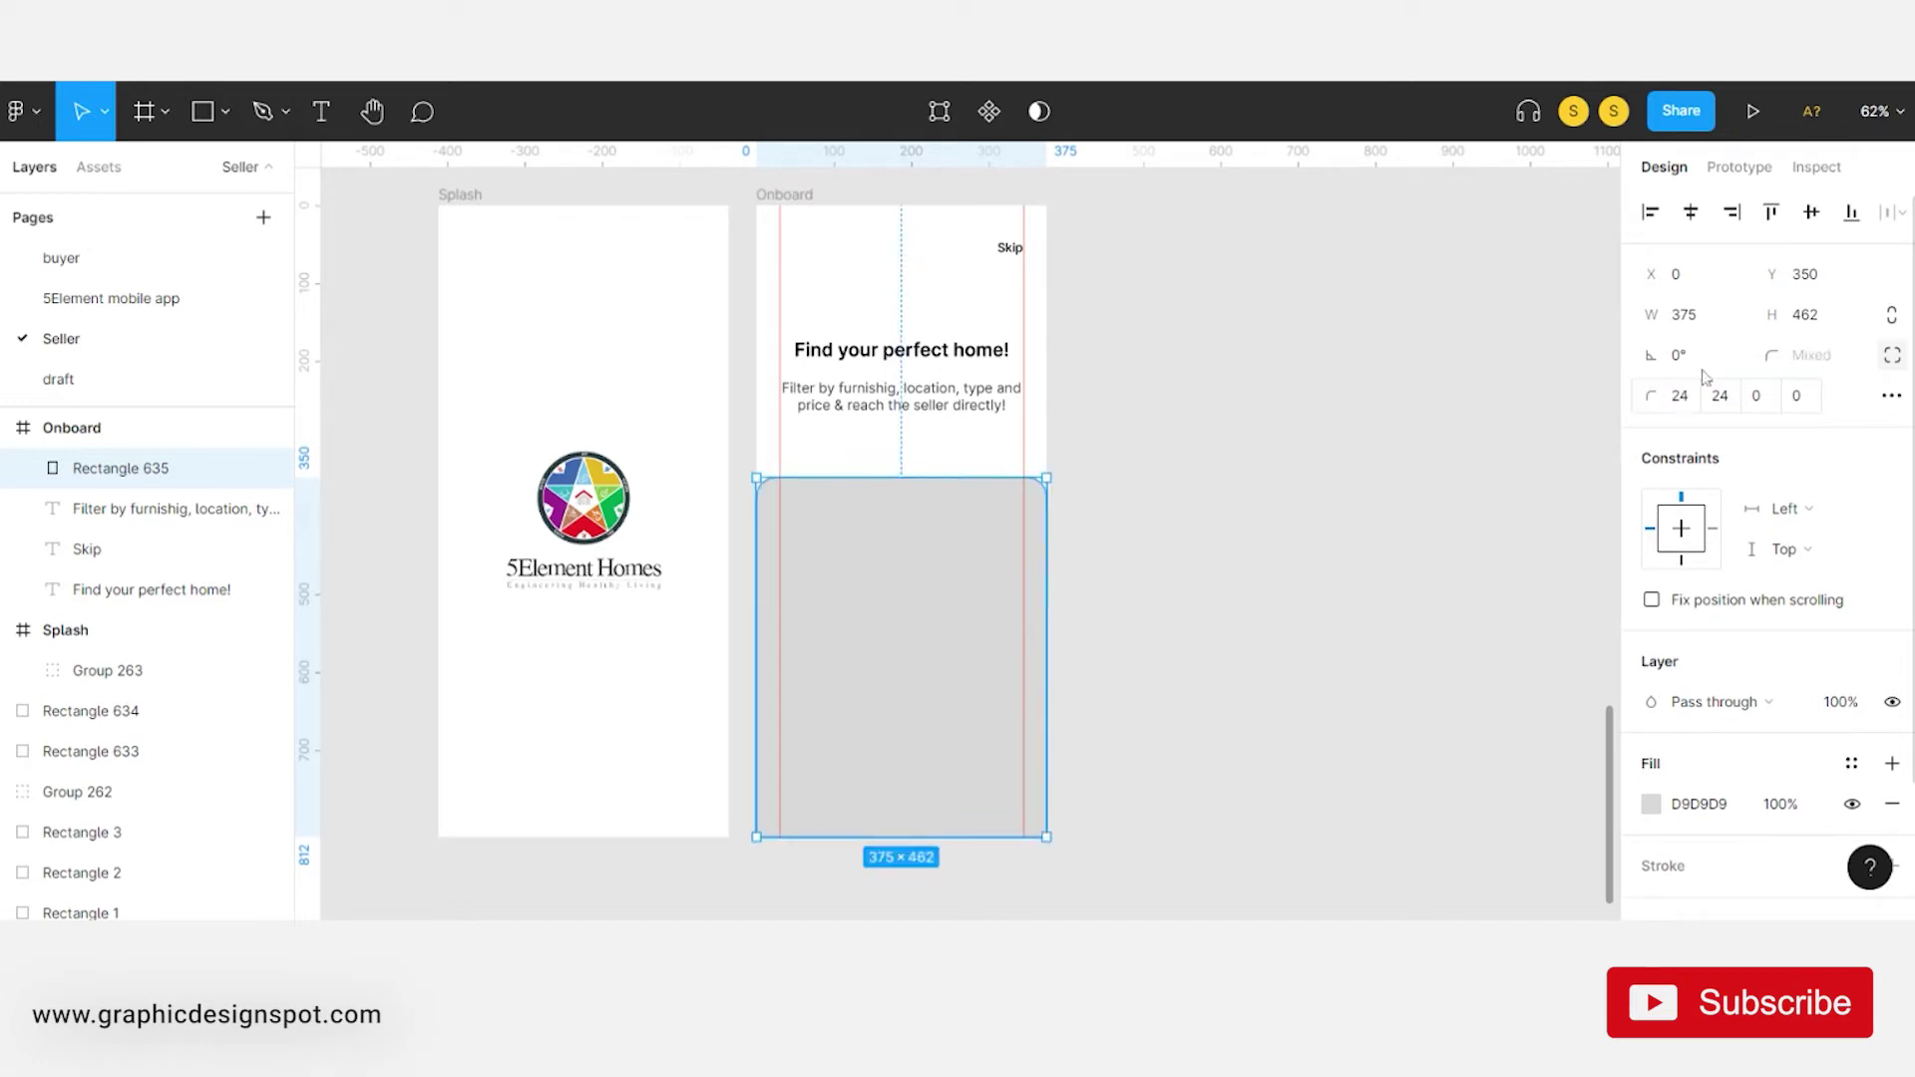
pyautogui.click(1688, 407)
pyautogui.write('36')
pyautogui.press('Tab')
pyautogui.write('36')
pyautogui.press('Return')
pyautogui.click(1680, 395)
pyautogui.write('56')
pyautogui.press('Tab')
pyautogui.write('56')
pyautogui.press('Return')
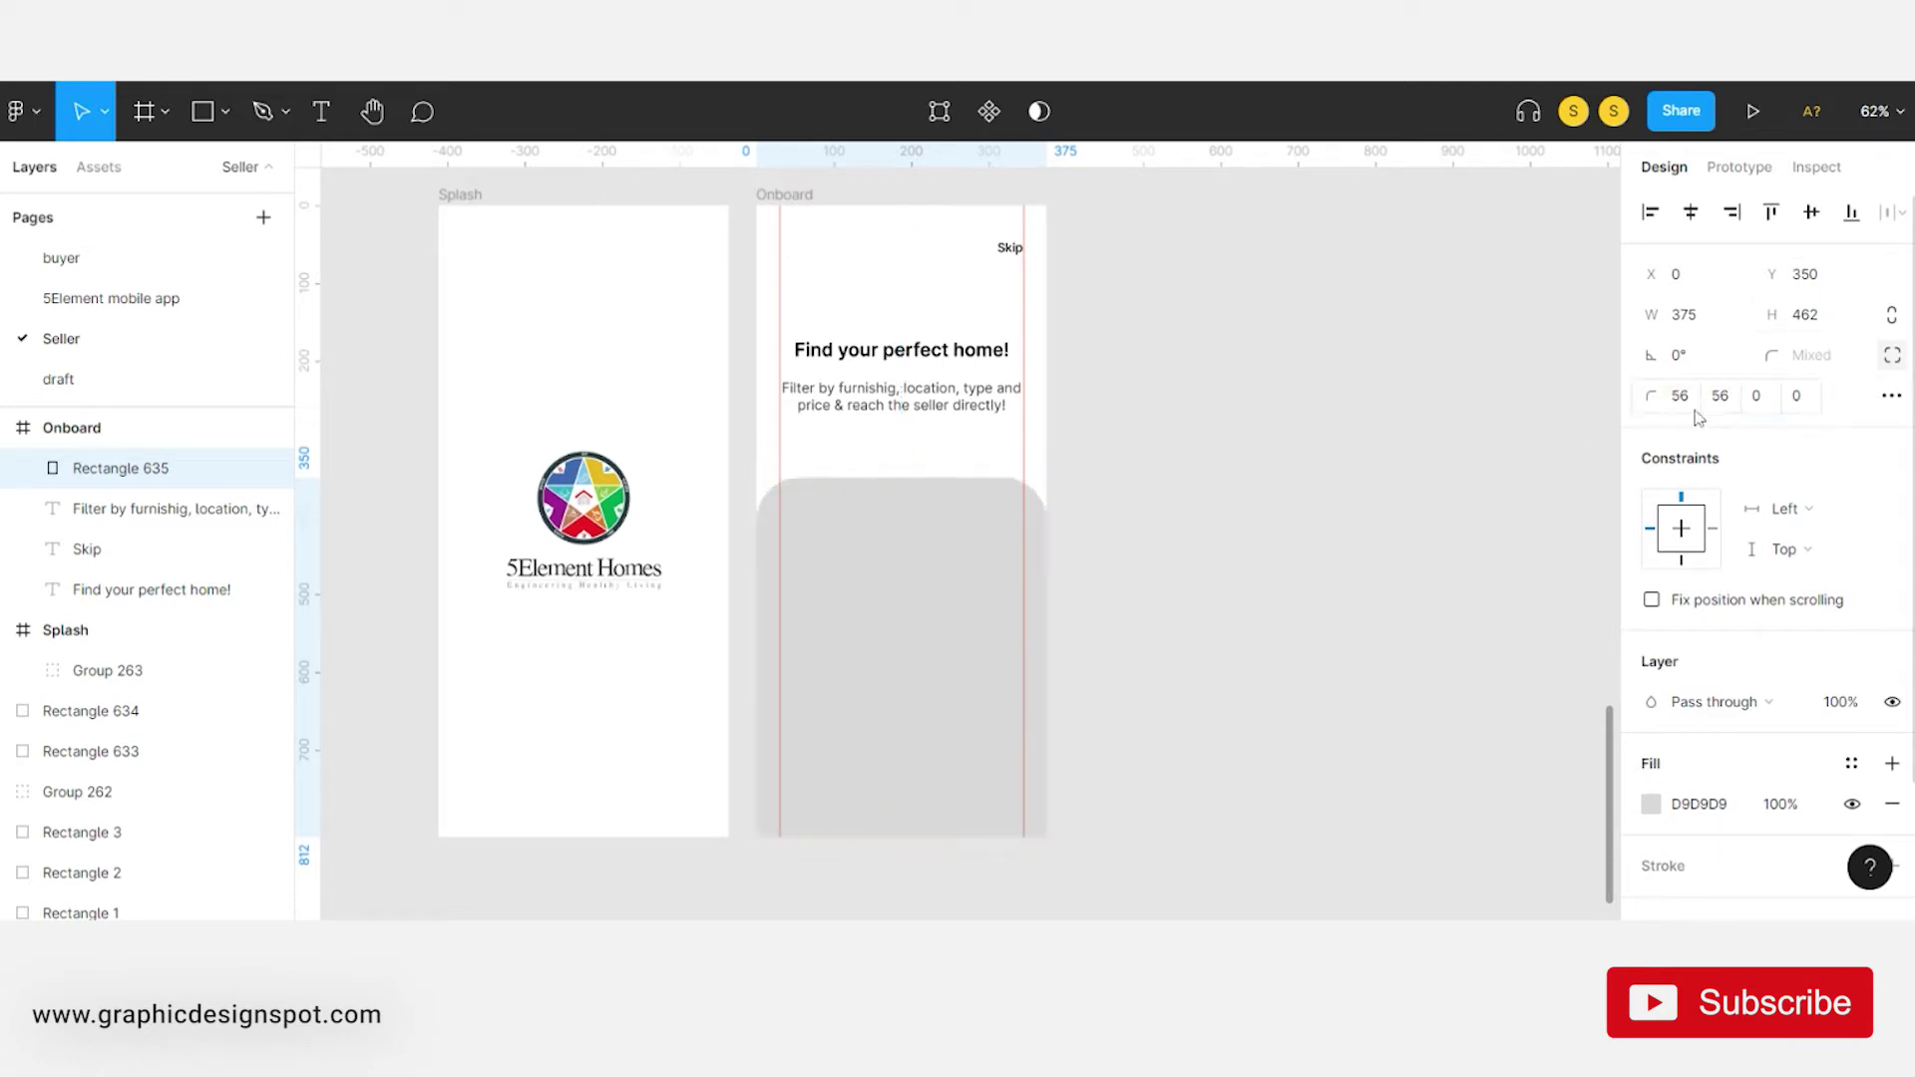
# - Select the heading and description text layers together, then deselect them
pyautogui.click(902, 349)
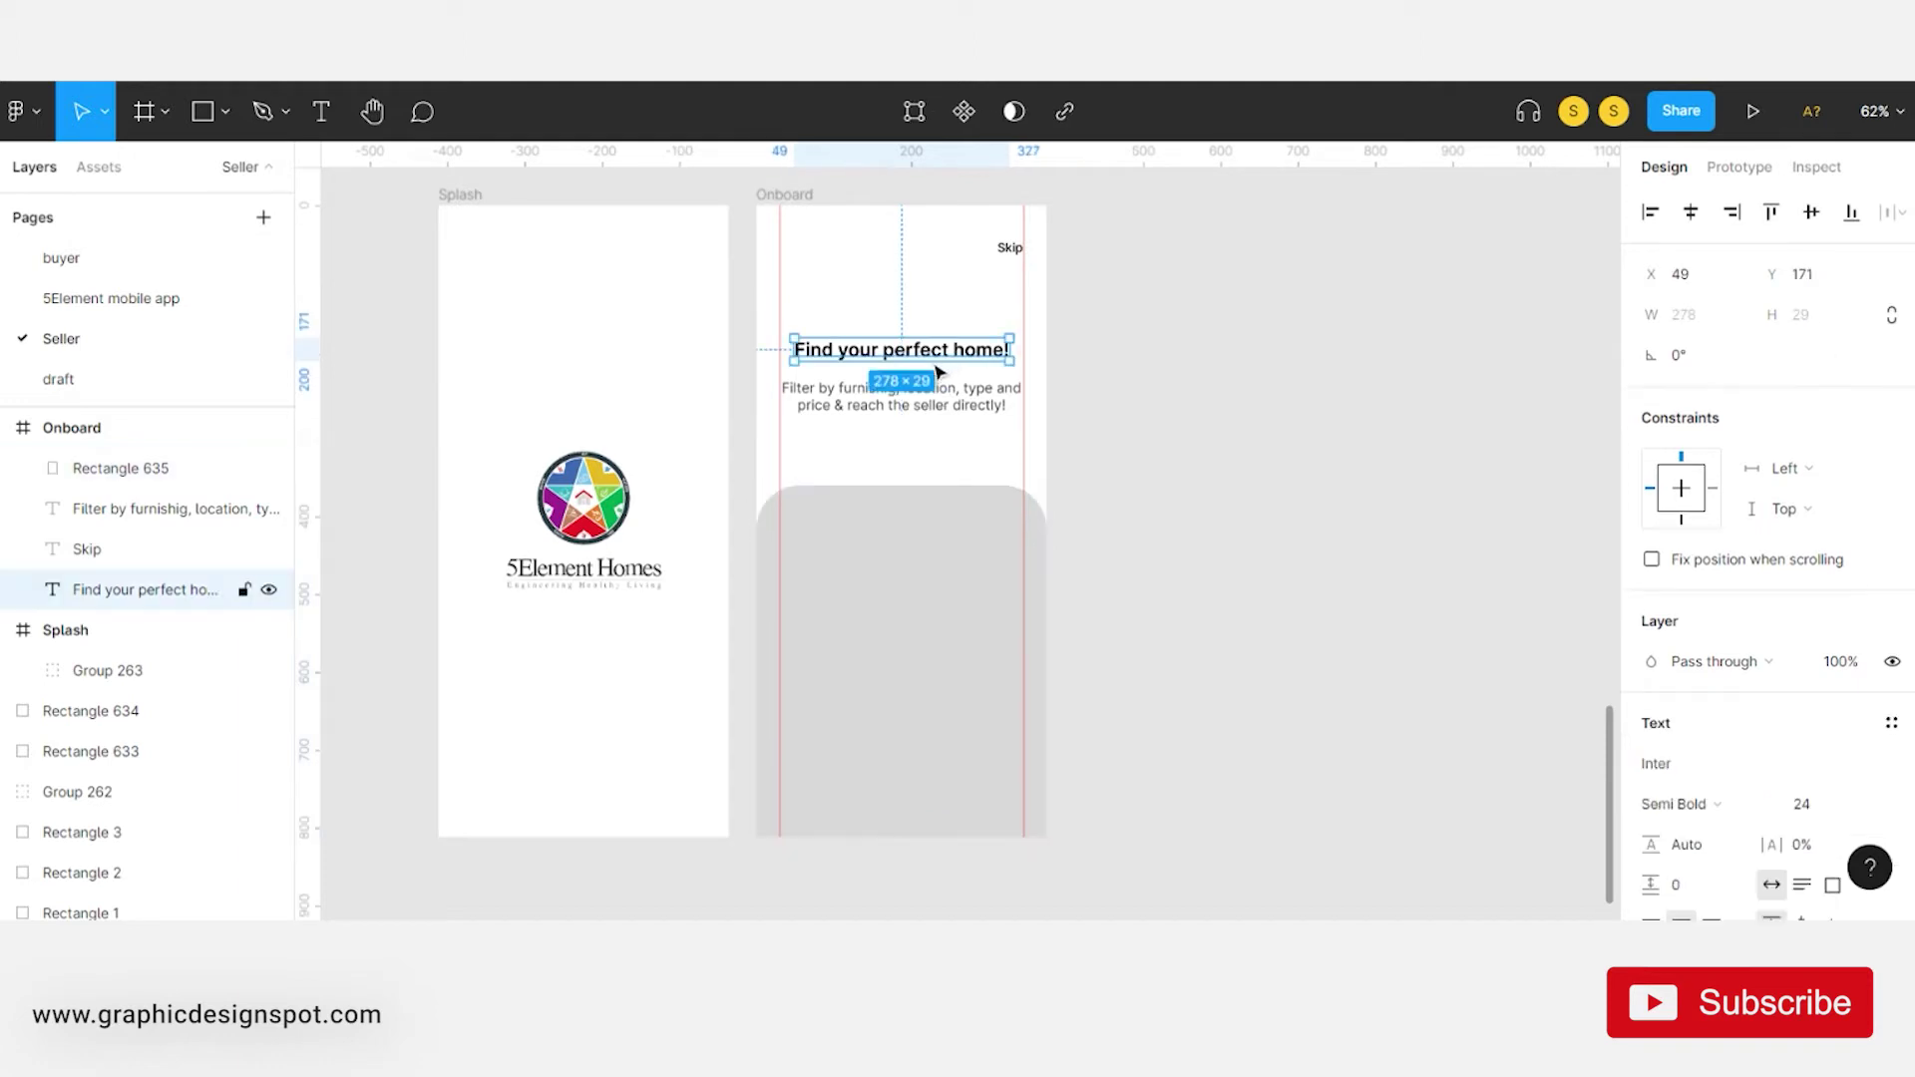
pyautogui.keyDown('ctrl'); pyautogui.scroll(5, 910, 310); pyautogui.keyUp('ctrl')
pyautogui.click(928, 456)
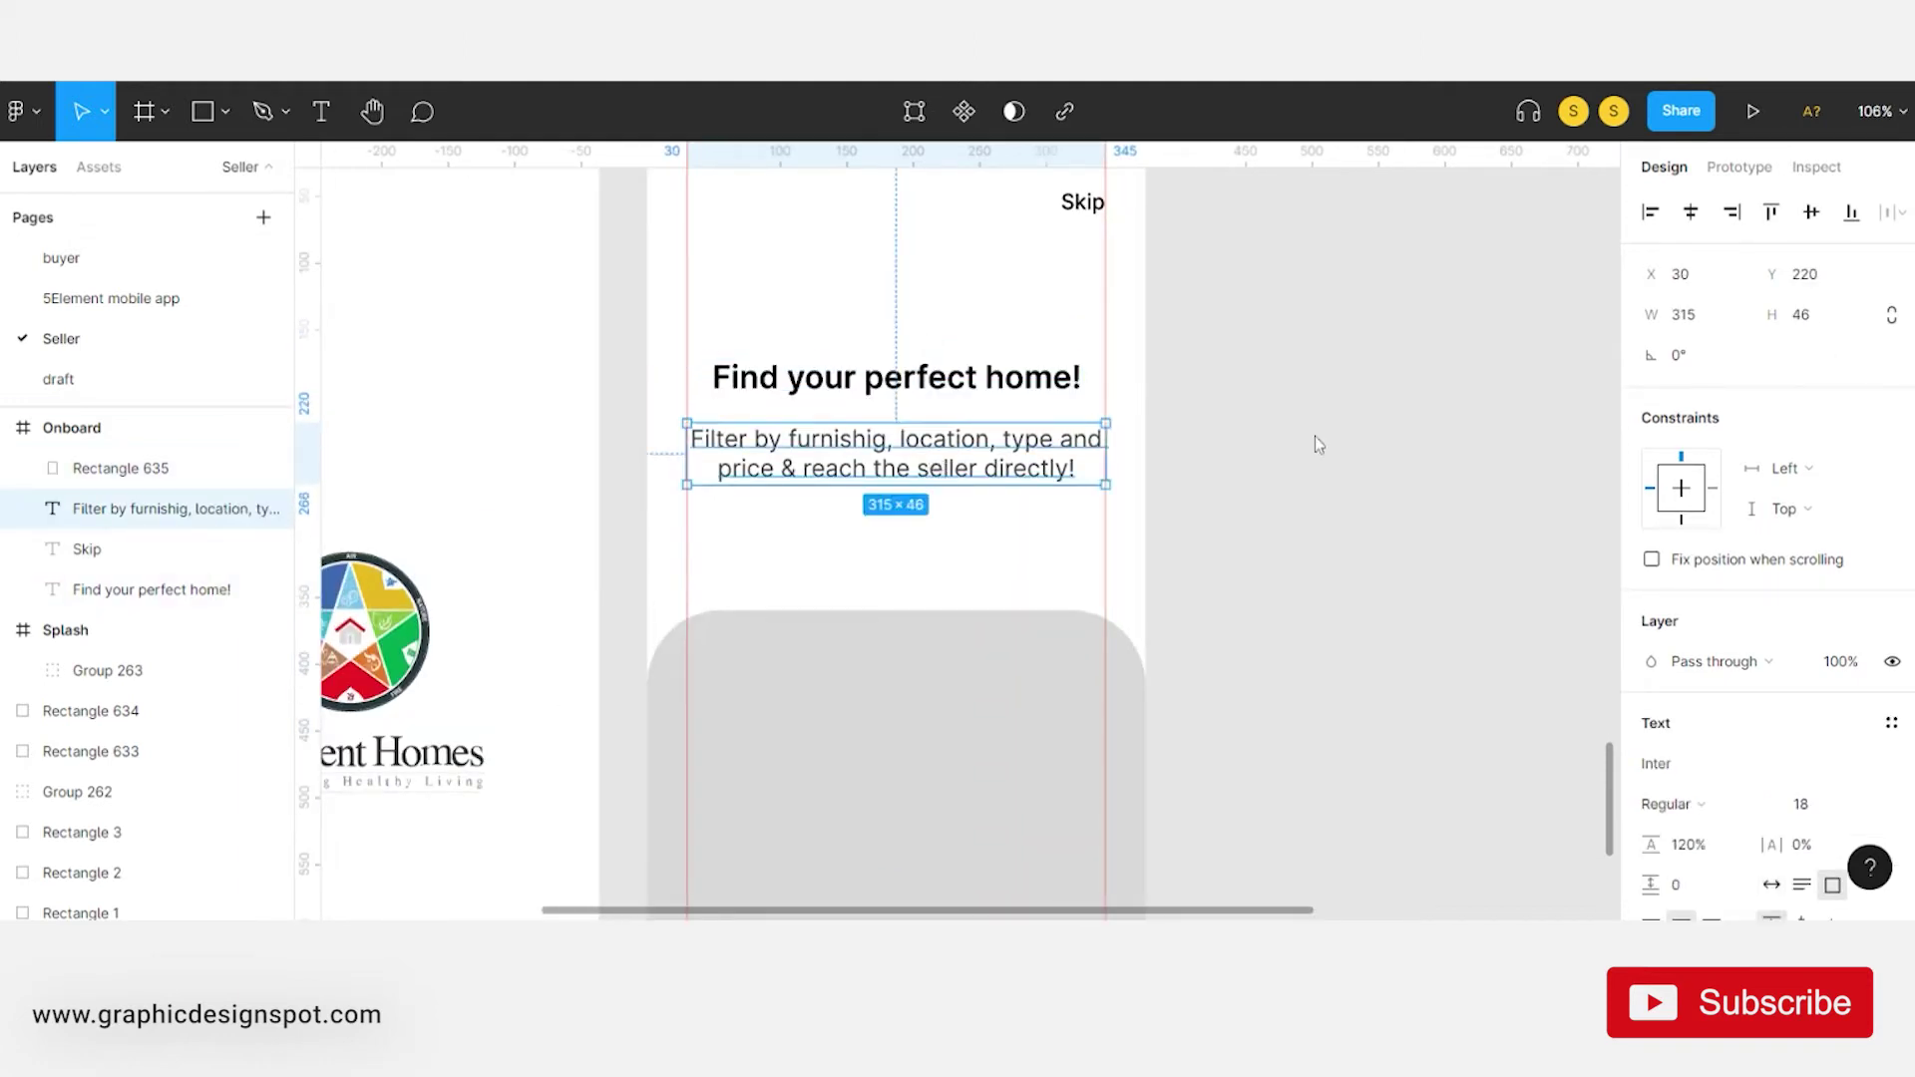
pyautogui.click(947, 378)
pyautogui.keyDown('shift'); pyautogui.click(953, 452); pyautogui.keyUp('shift')
pyautogui.keyDown('ctrl'); pyautogui.scroll(-5, 952, 452); pyautogui.keyUp('ctrl')
pyautogui.click(1154, 552)
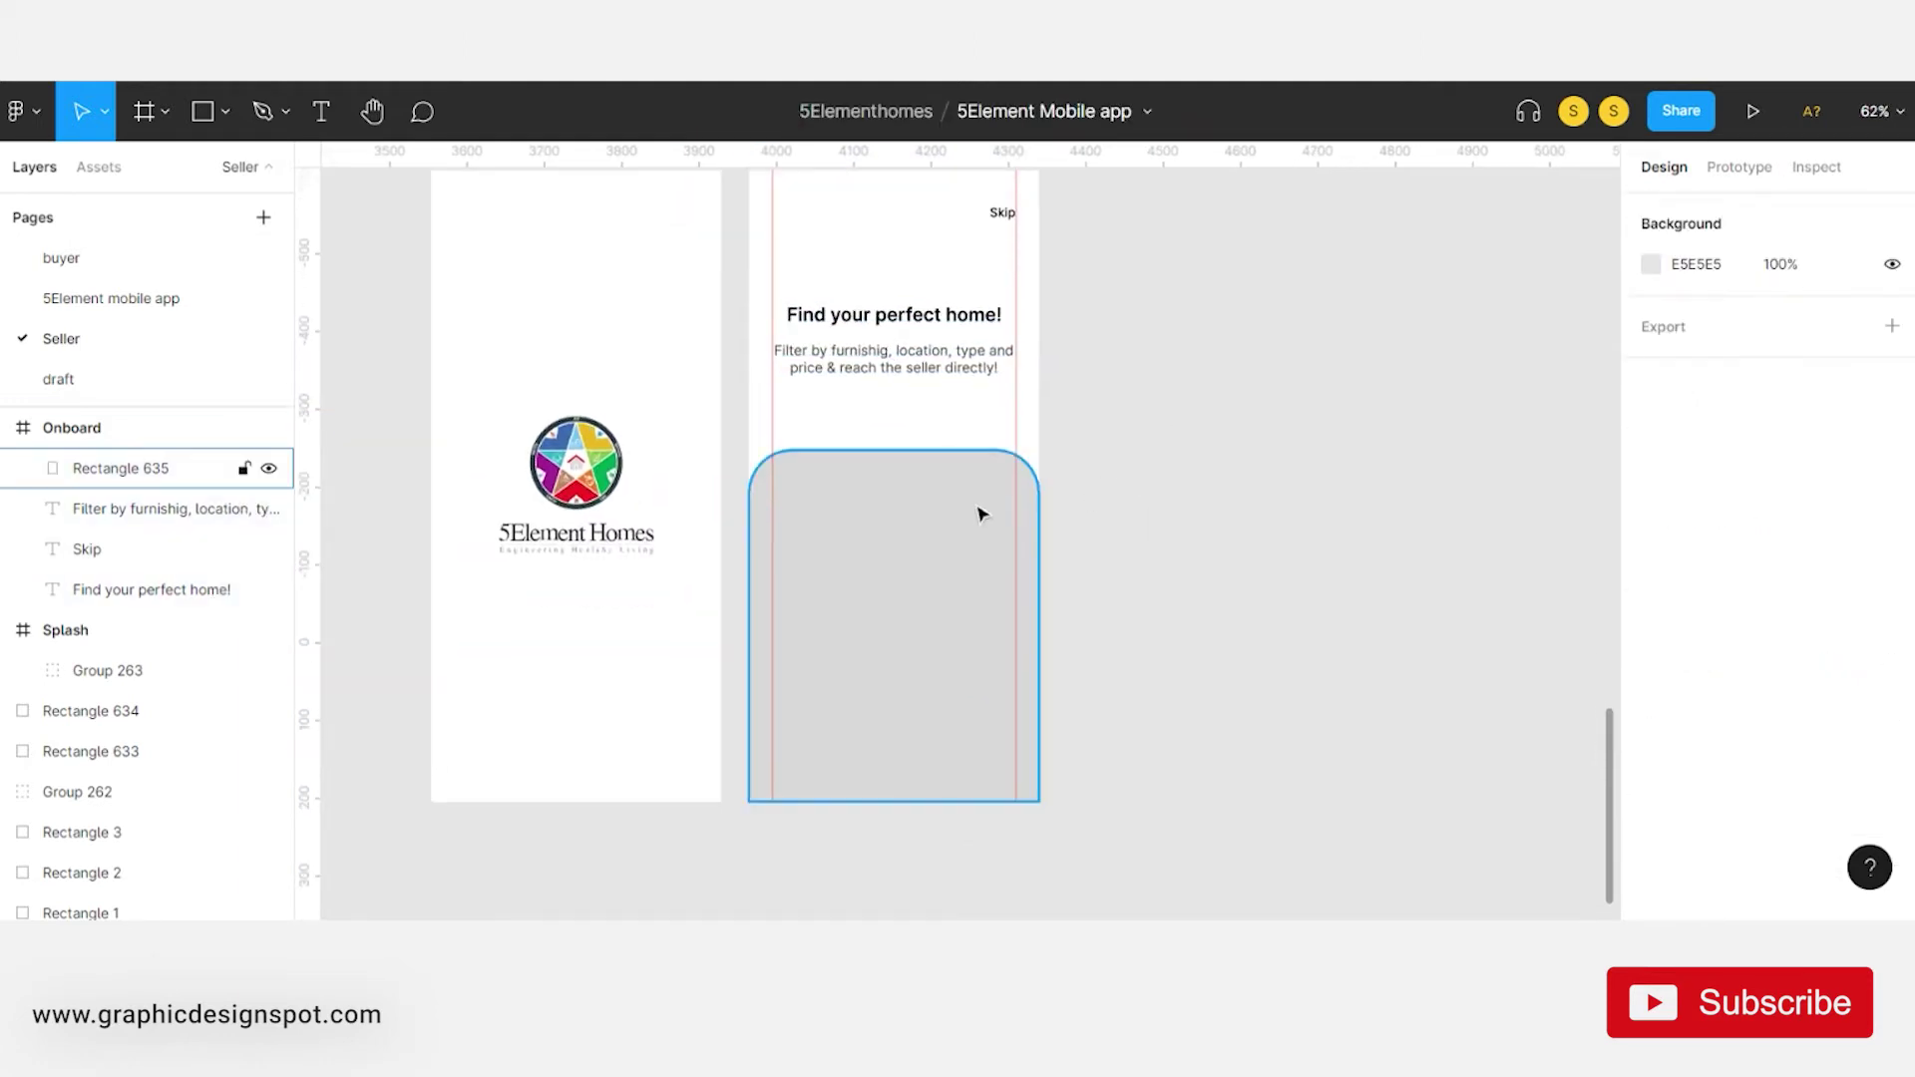
# - Insert a modern house photo from an Unsplash 'property' search onto the canvas
pyautogui.rightClick(1080, 487)
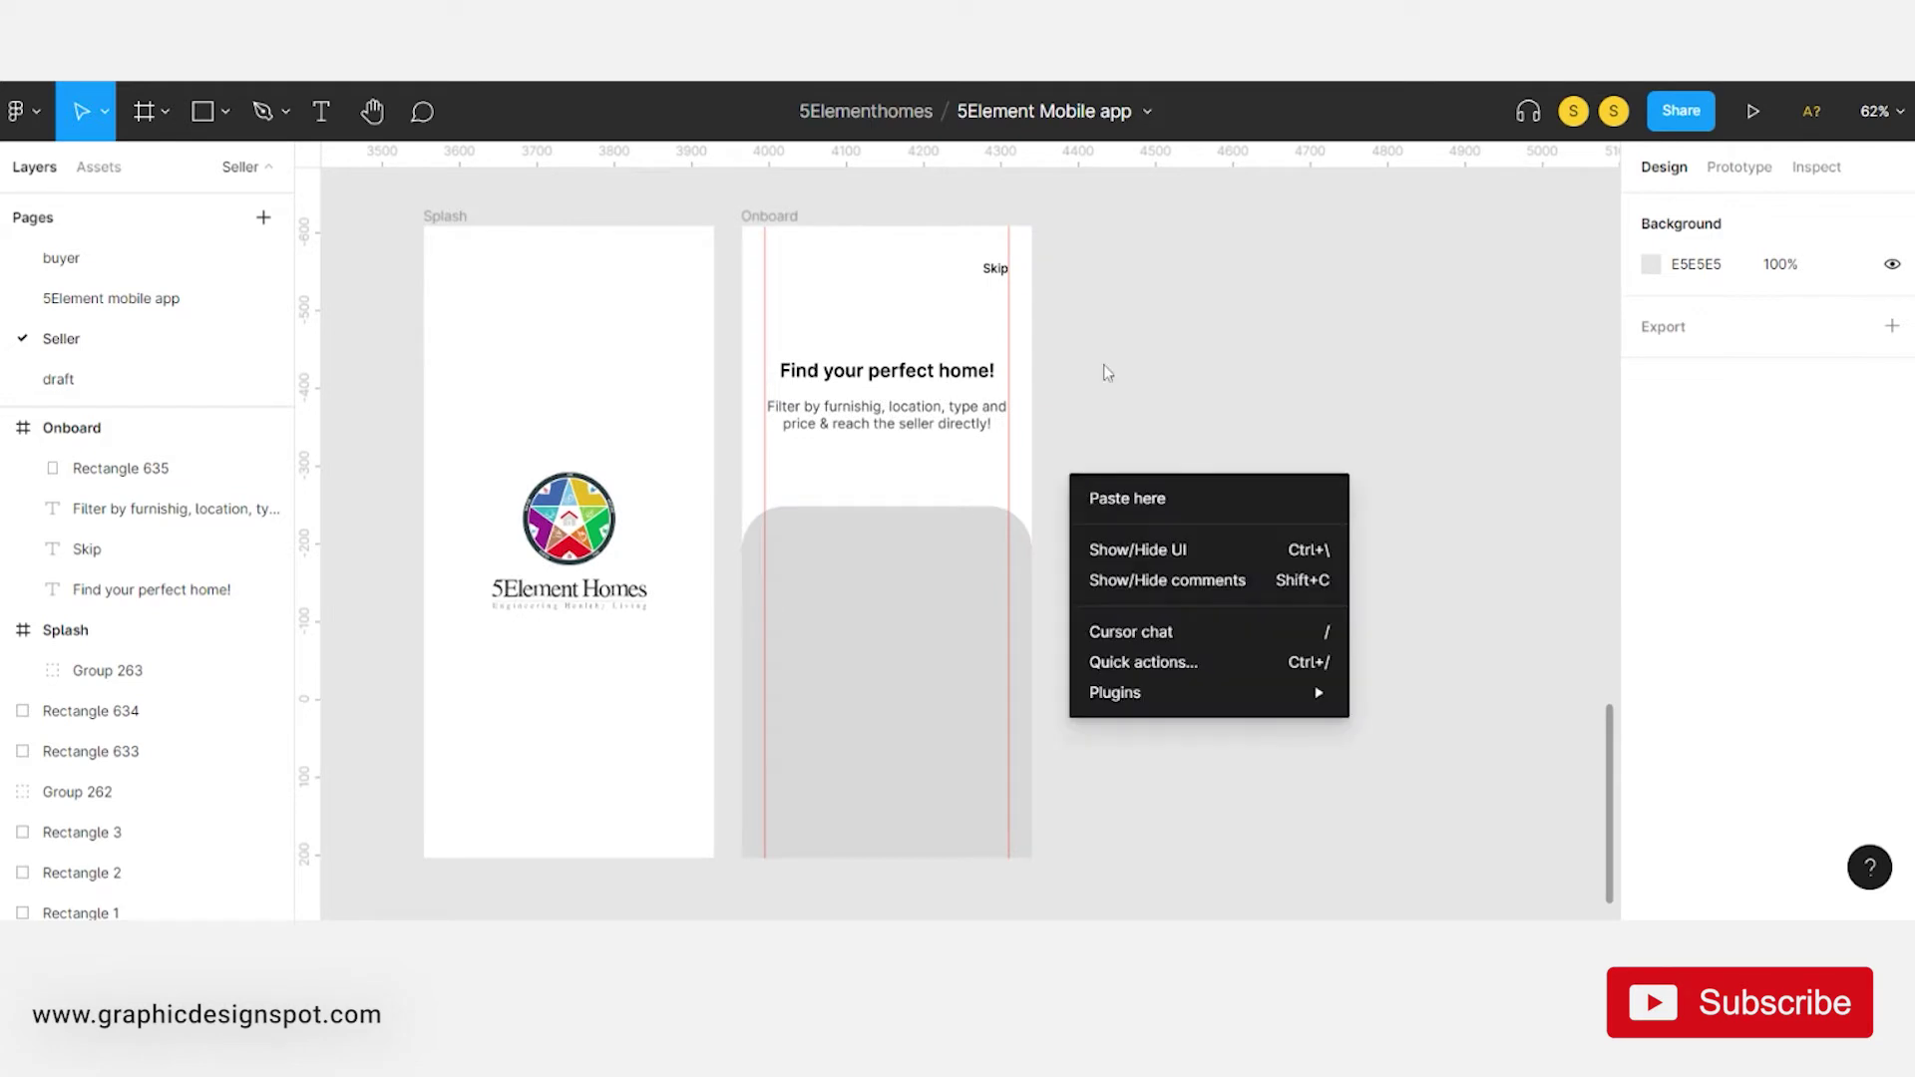
pyautogui.click(1474, 451)
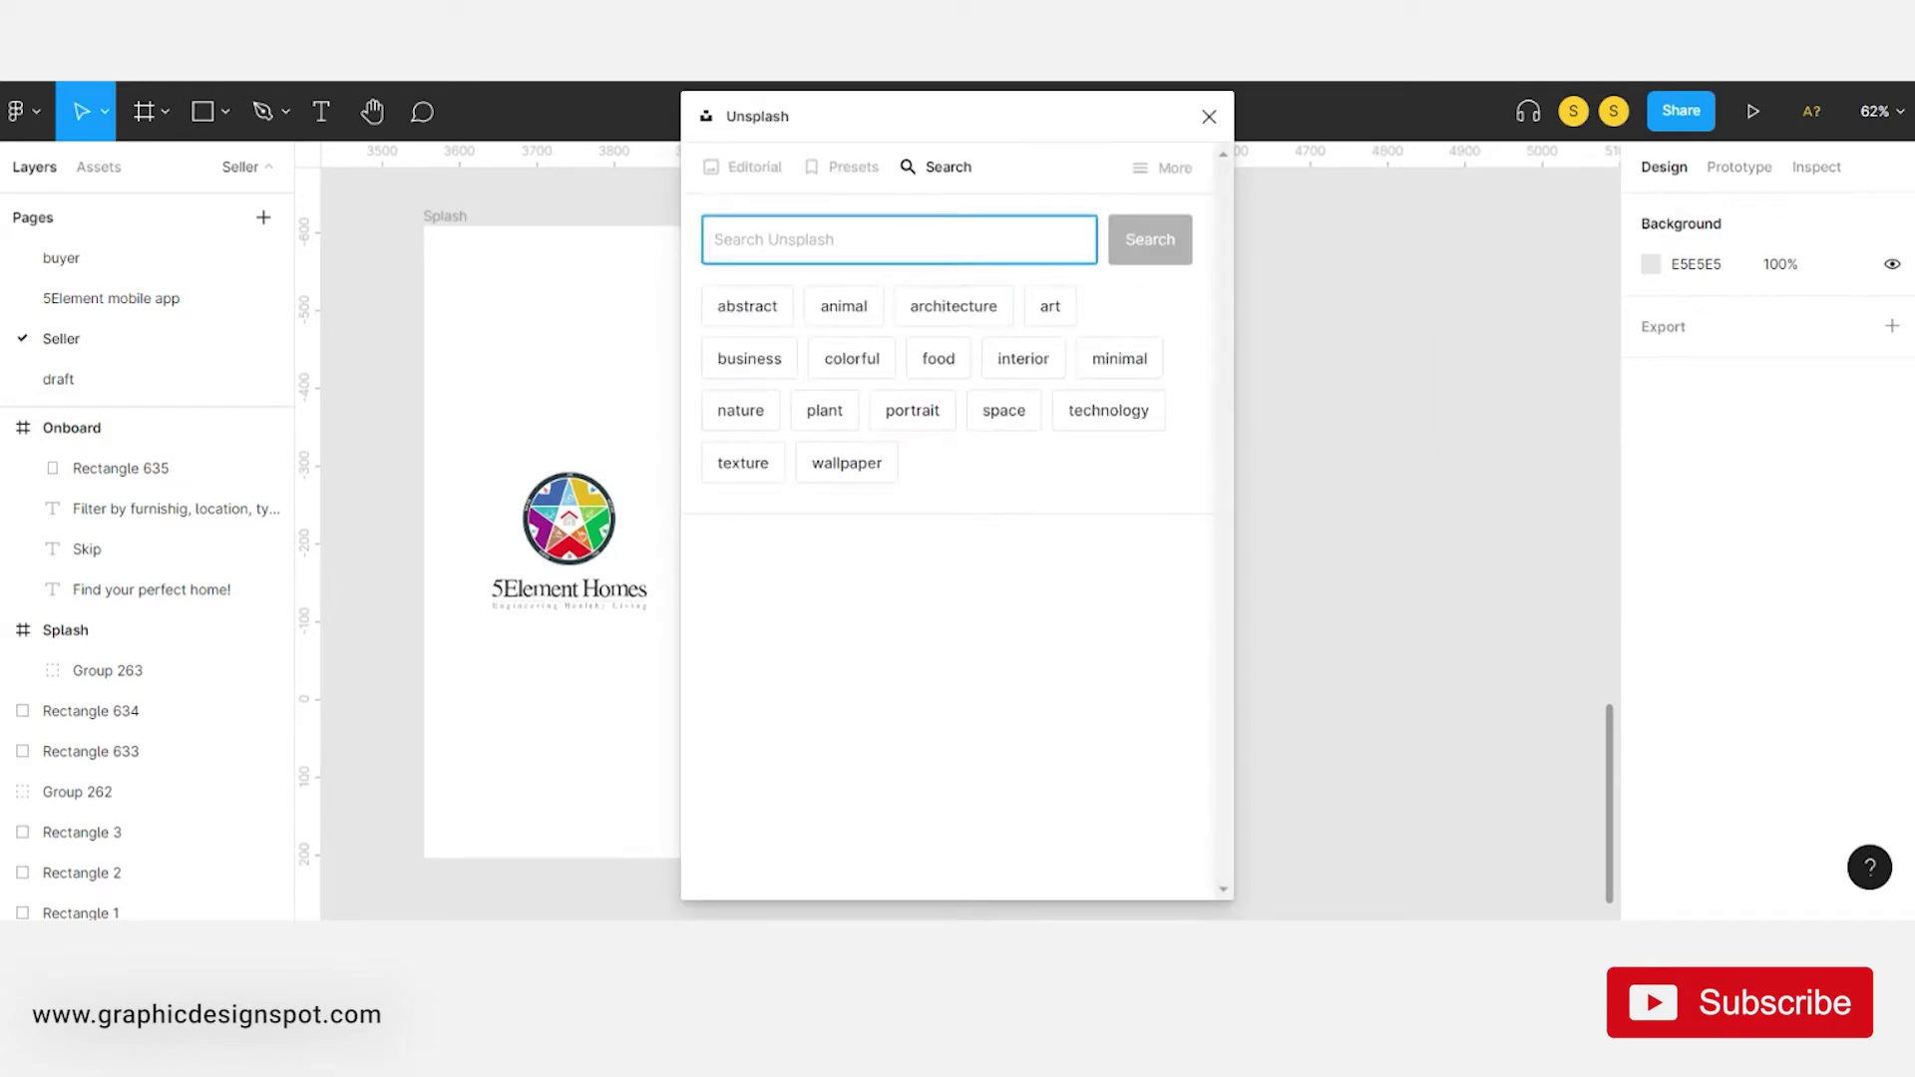
pyautogui.write('property')
pyautogui.press('Return')
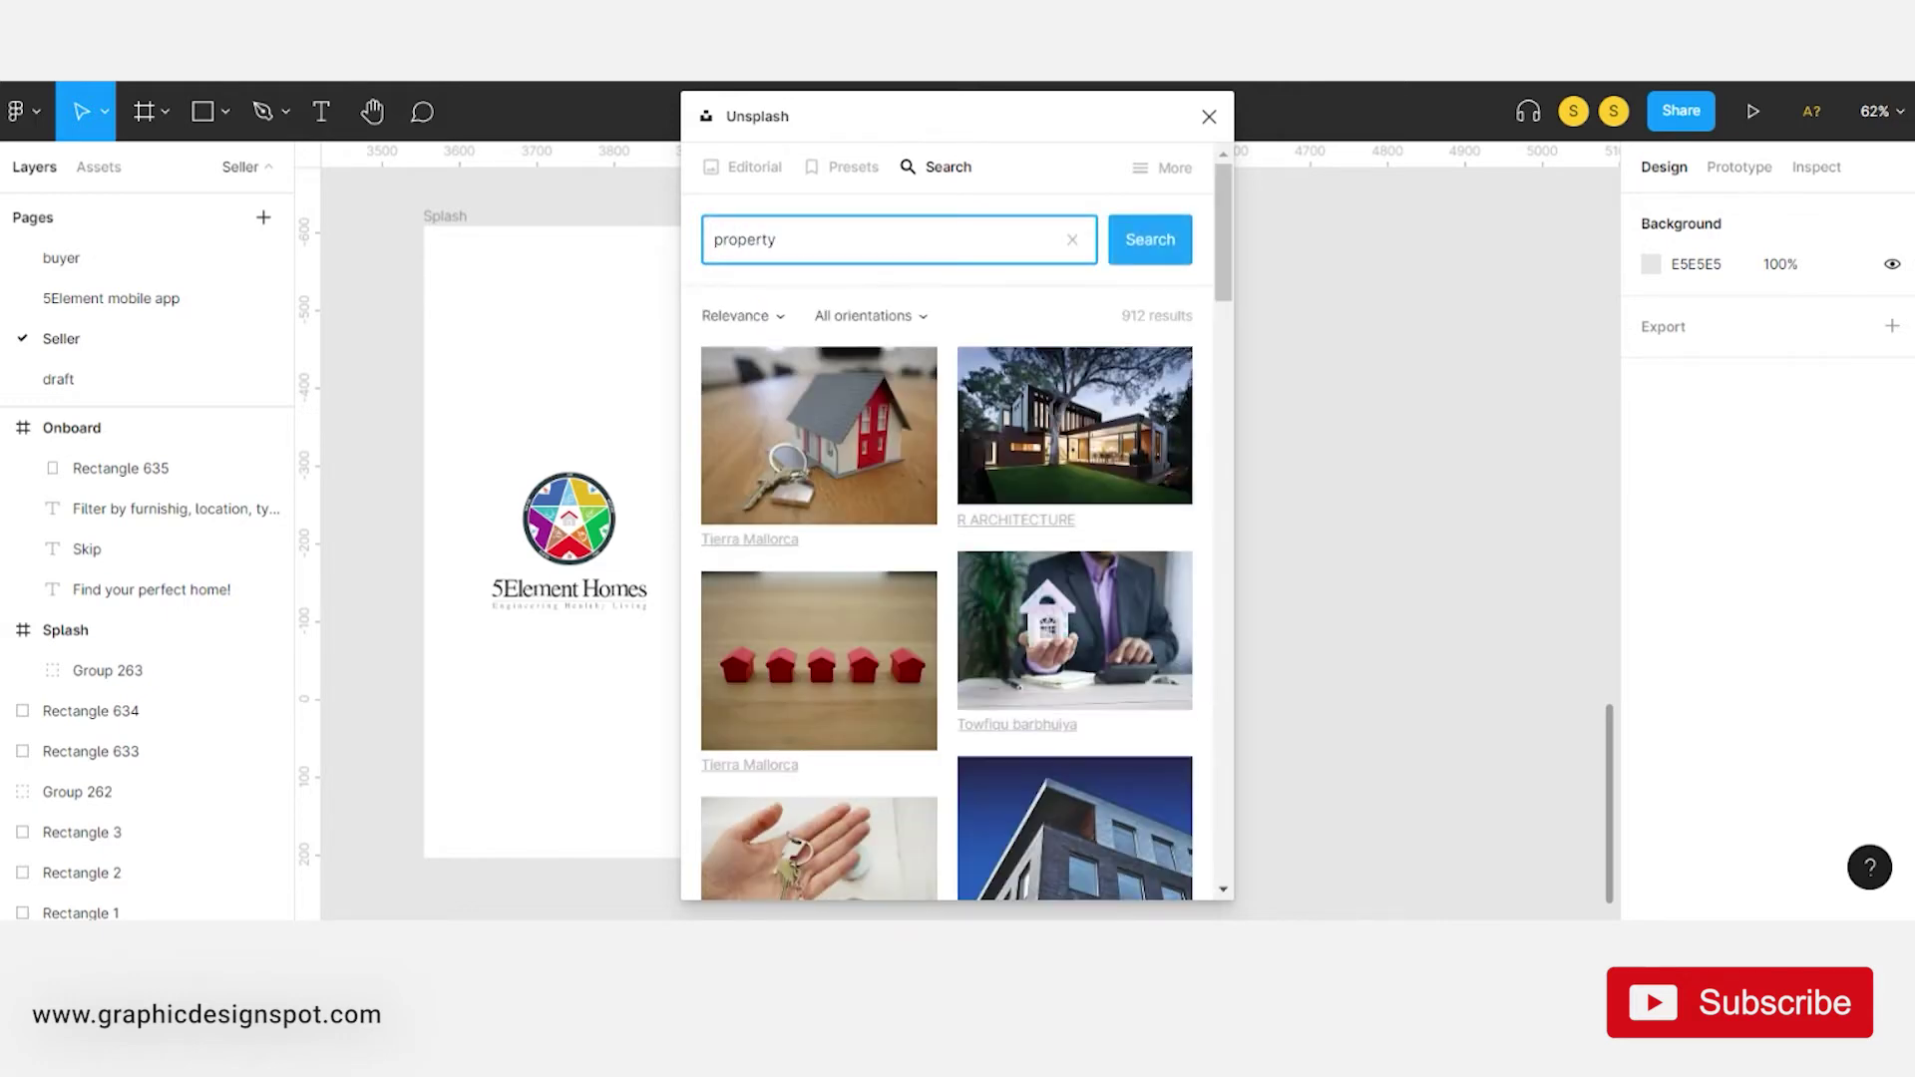
pyautogui.scroll(-5, 1086, 484)
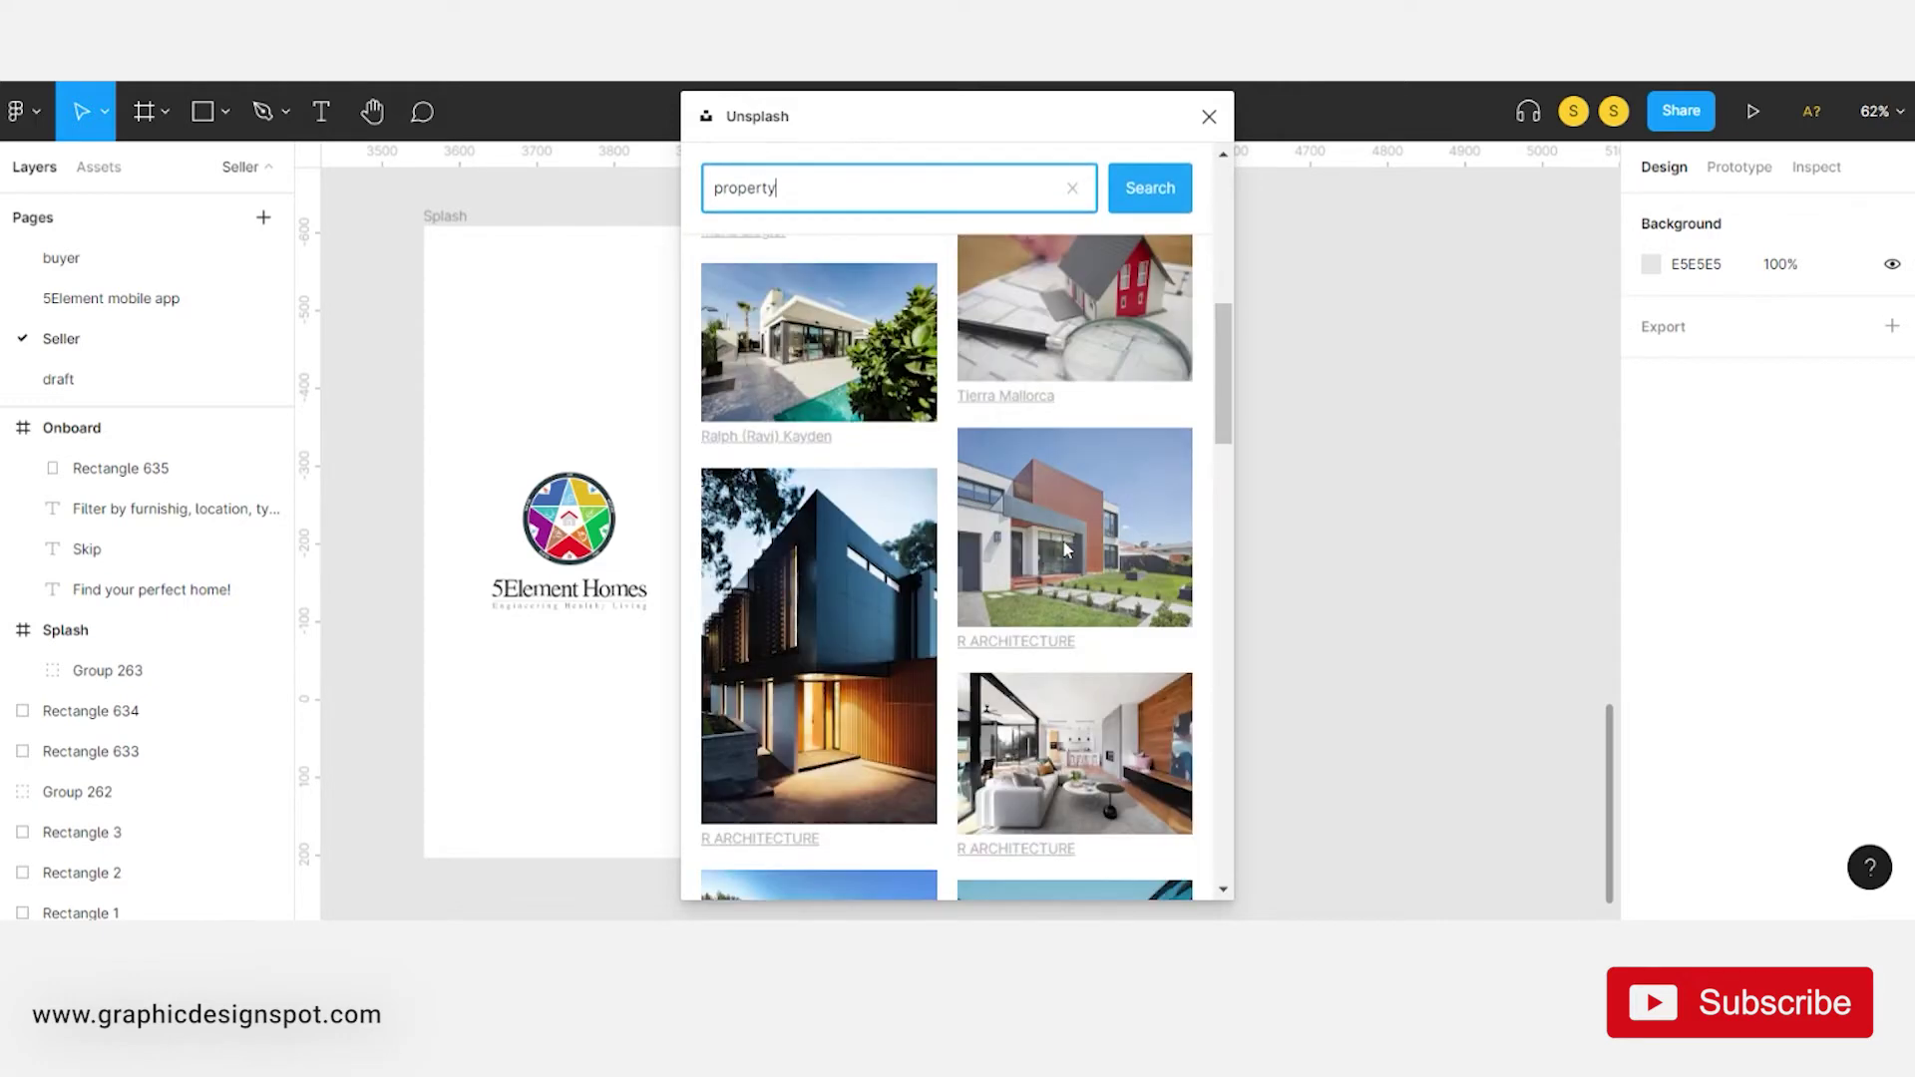
pyautogui.scroll(3, 1065, 549)
pyautogui.scroll(2, 1062, 544)
pyautogui.scroll(-3, 1055, 536)
pyautogui.scroll(-1, 1047, 528)
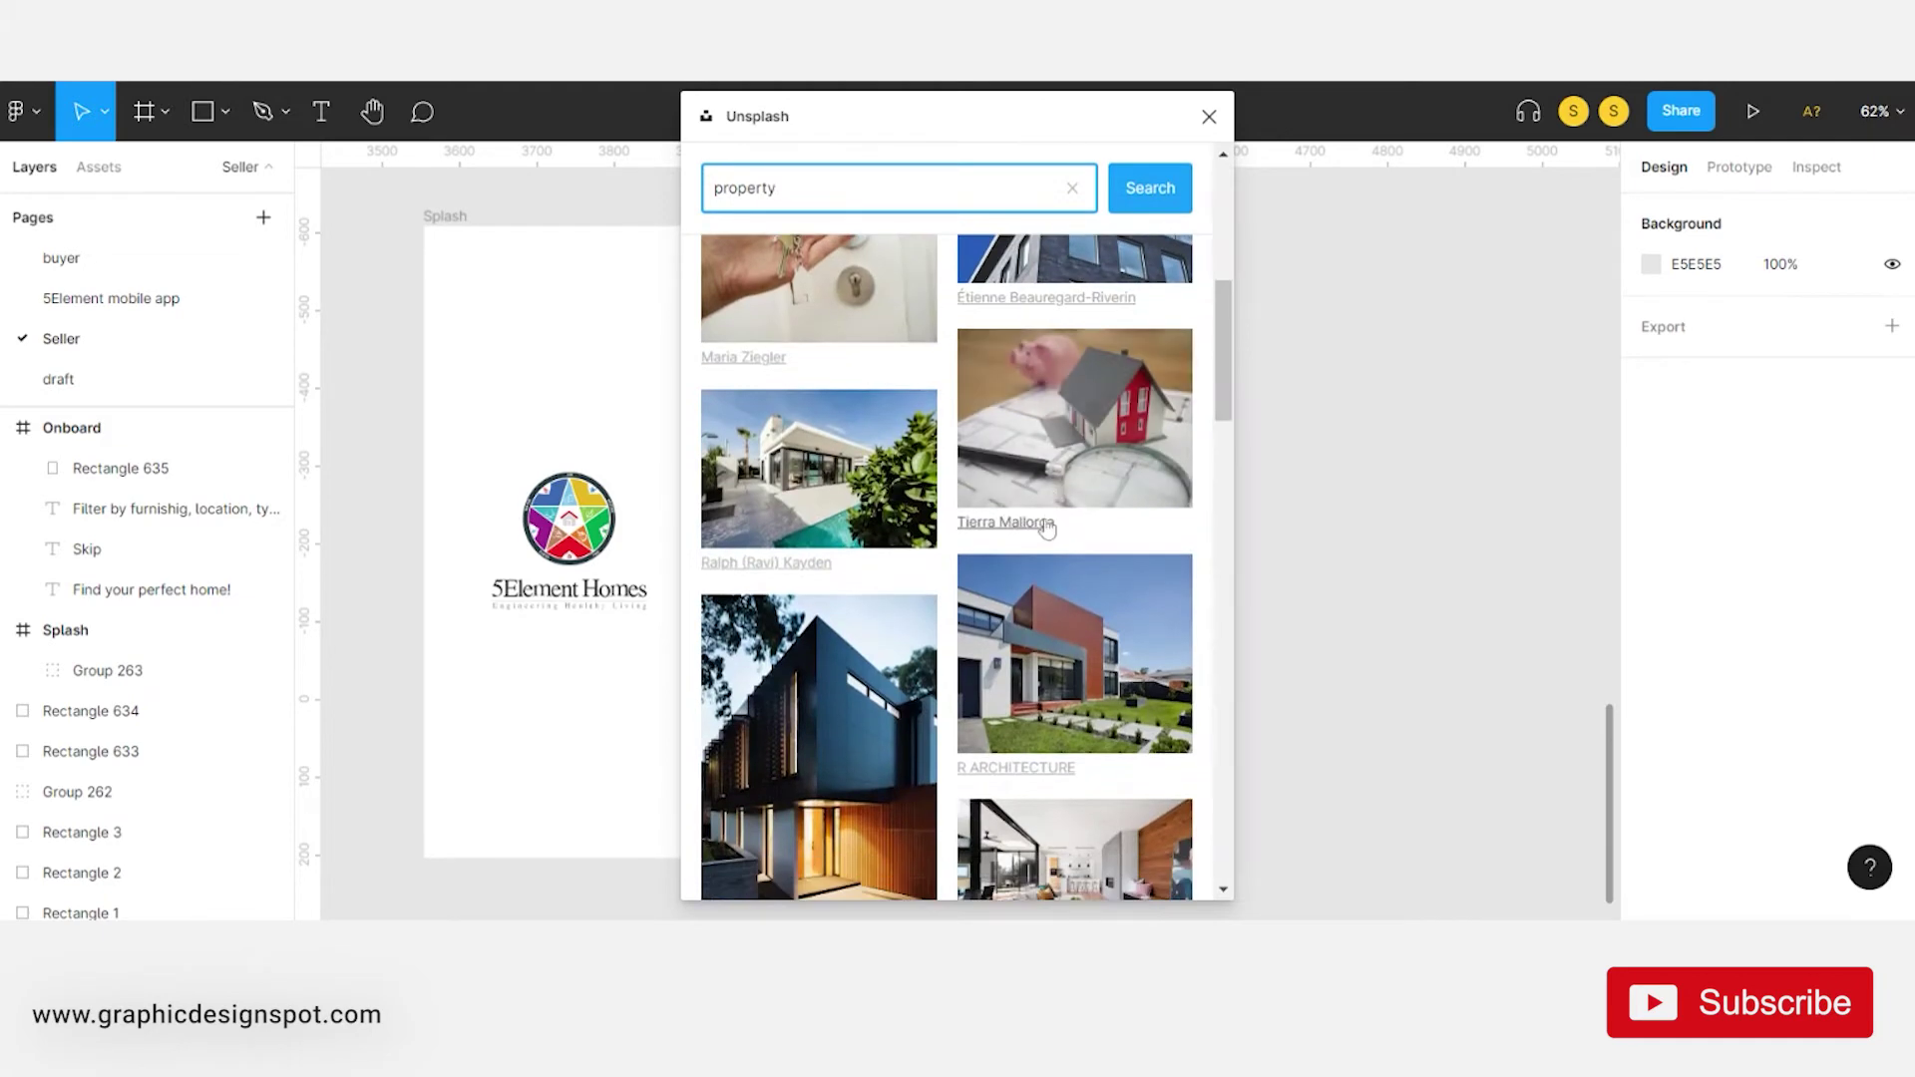
pyautogui.scroll(-3, 1043, 519)
pyautogui.scroll(-2, 1043, 519)
pyautogui.scroll(8, 1062, 494)
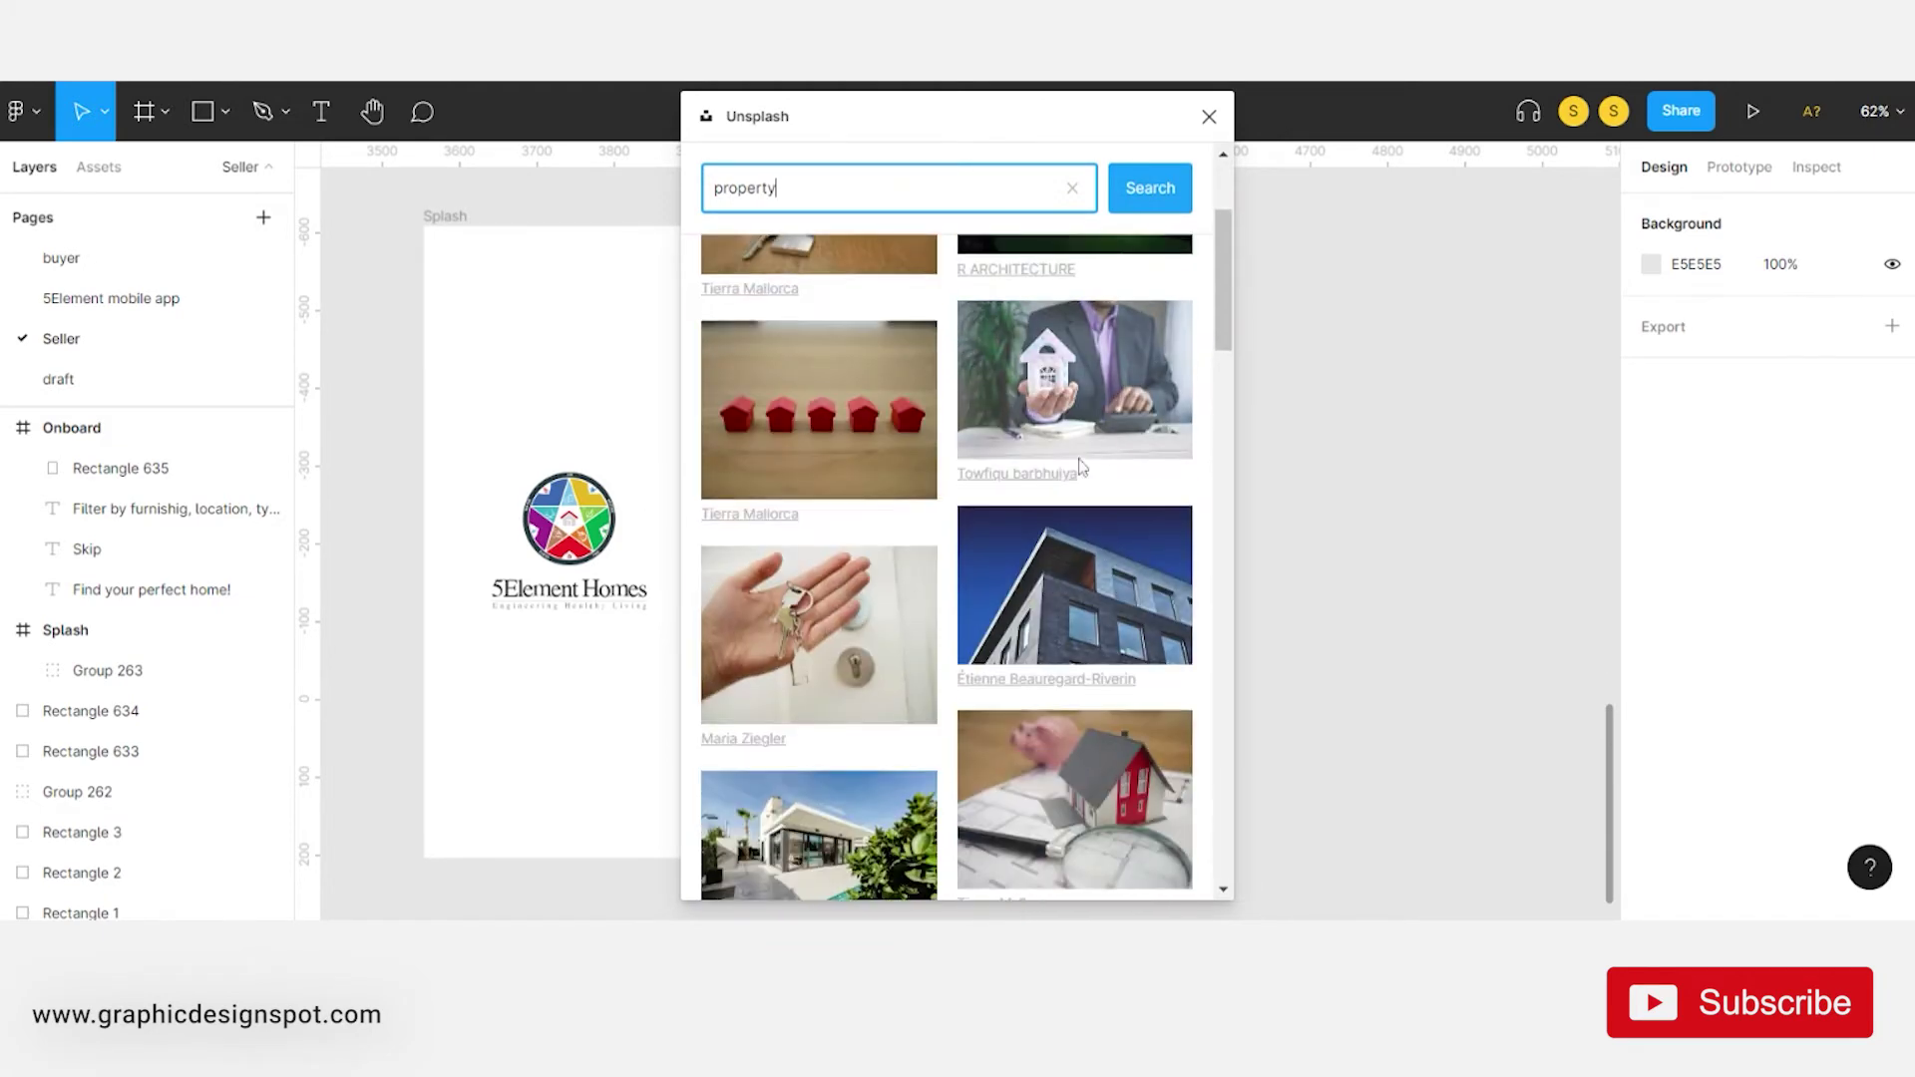
pyautogui.scroll(3, 1082, 467)
pyautogui.click(1081, 479)
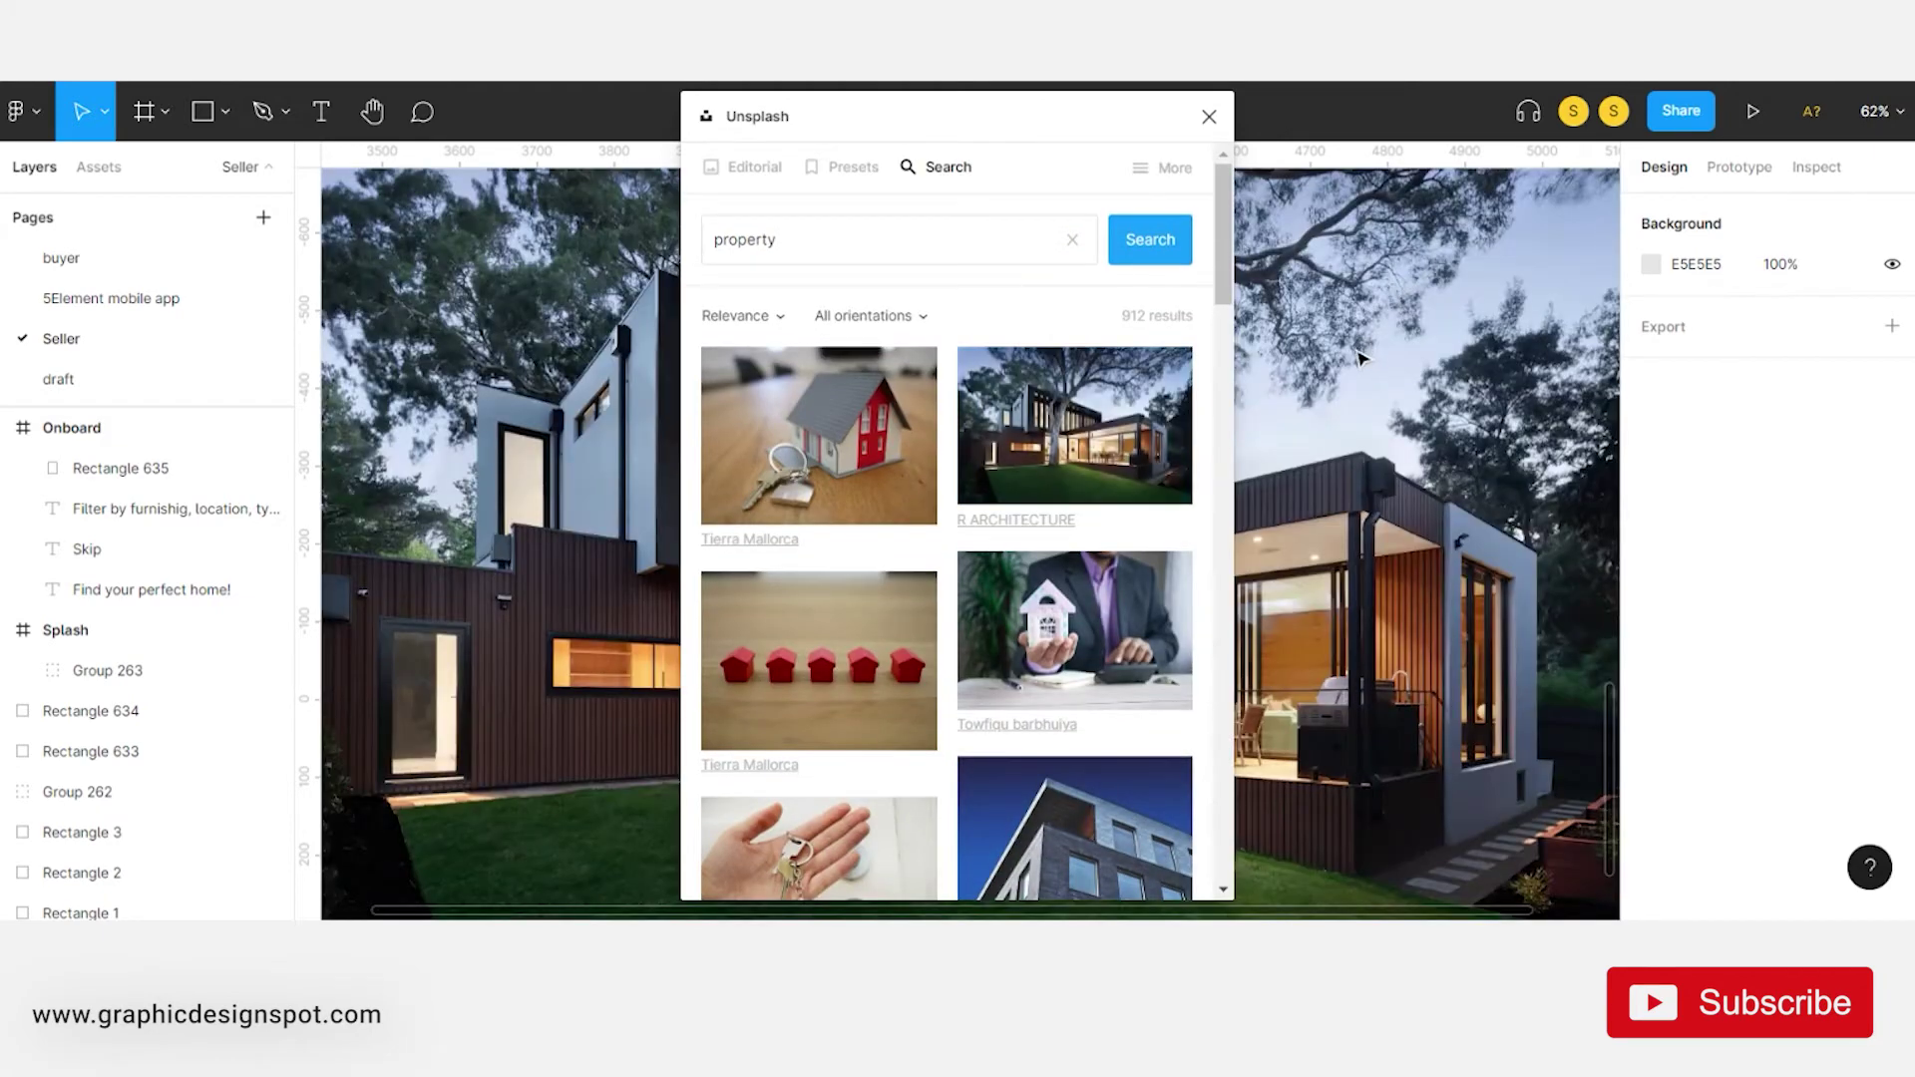
pyautogui.click(1209, 116)
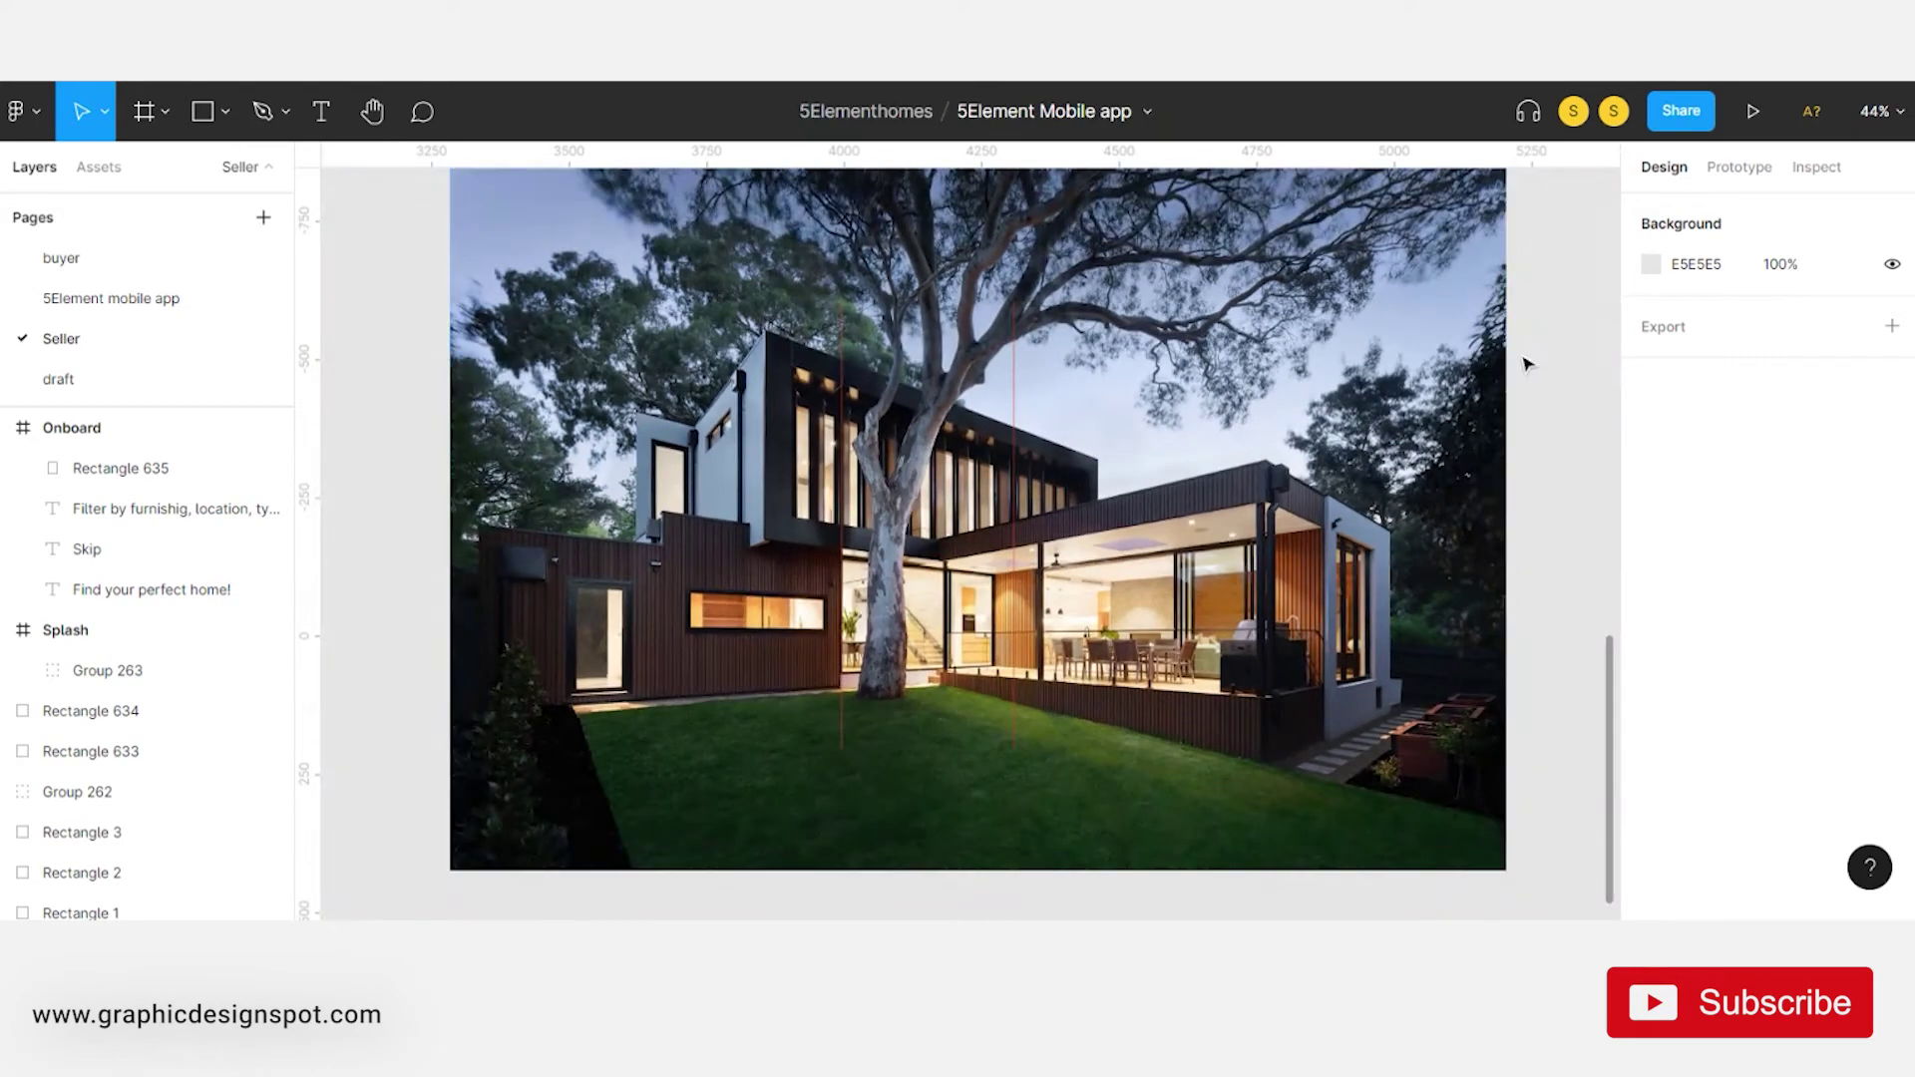
# - Resize the house photo to 375 wide and place it inside Onboard
pyautogui.moveTo(1433, 324); pyautogui.dragTo(1430, 382)
pyautogui.click(1710, 330)
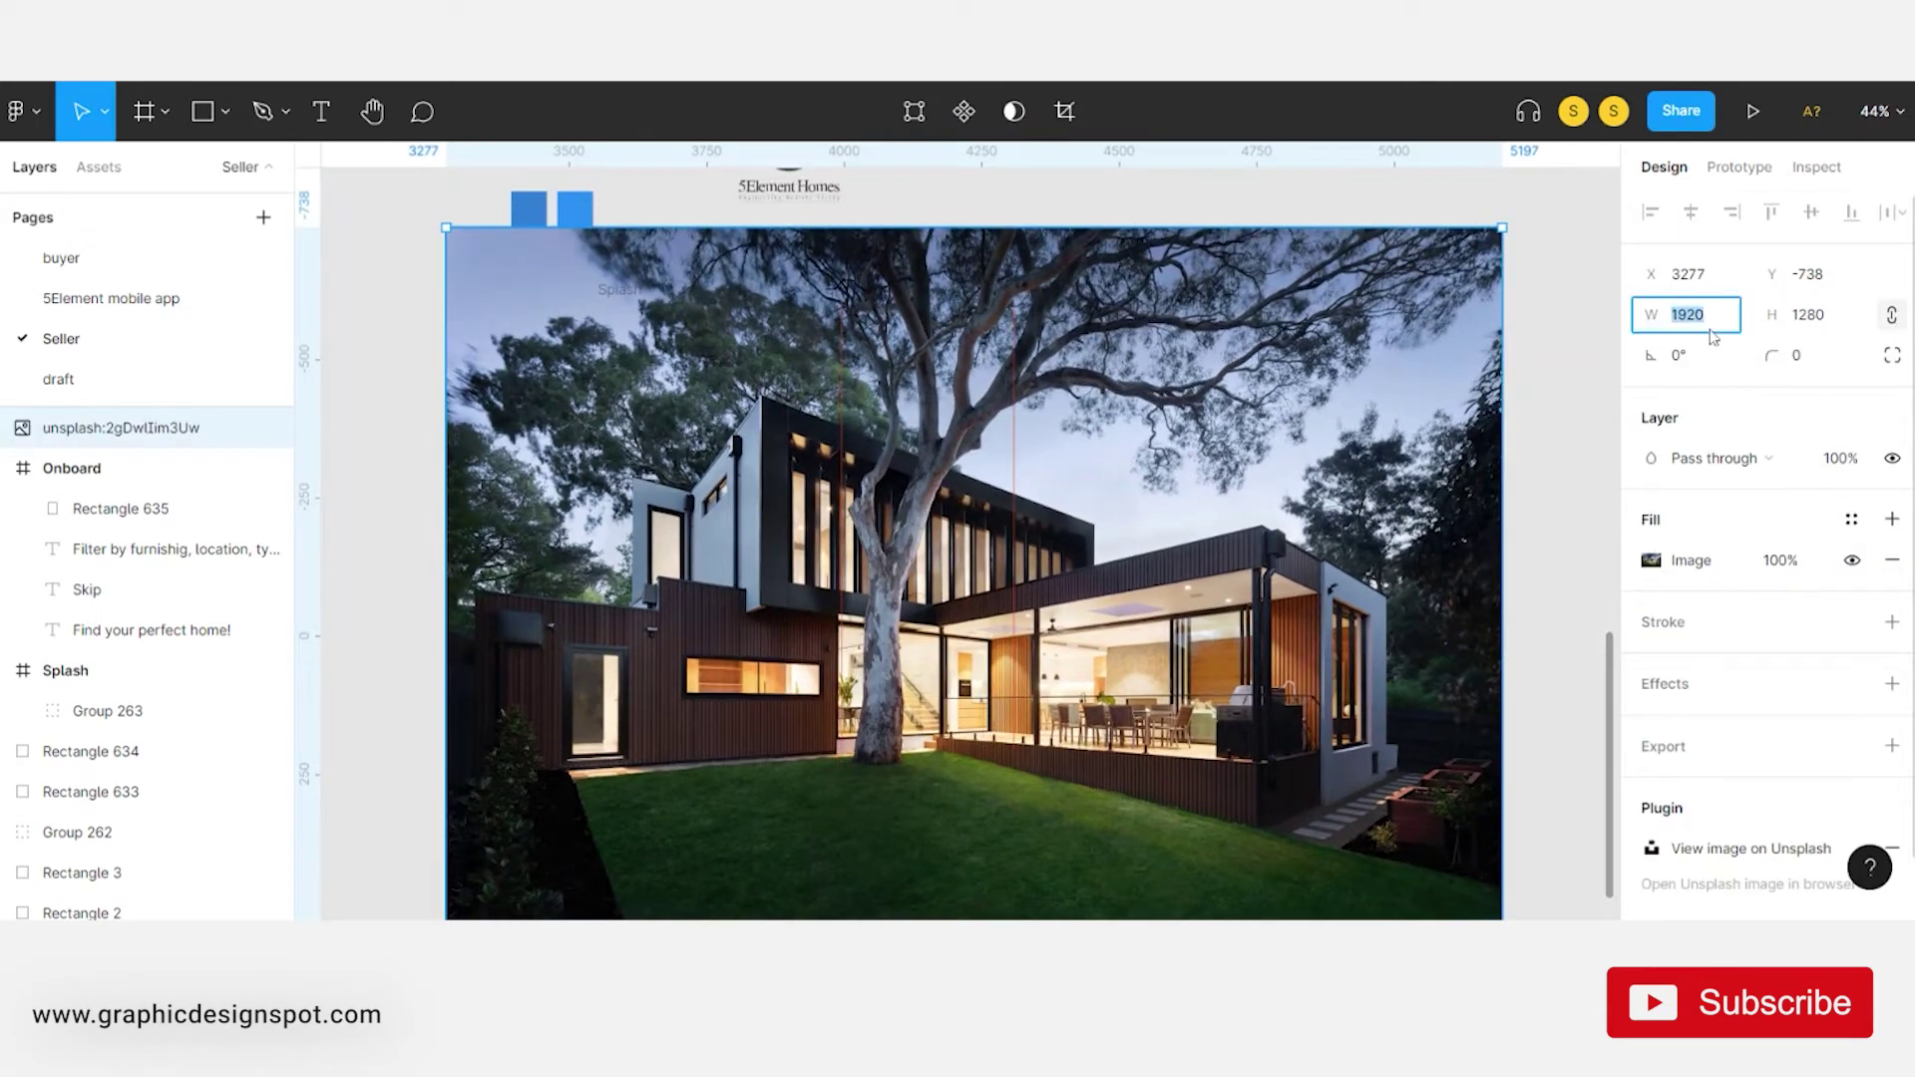
pyautogui.write('5')
pyautogui.press('Return')
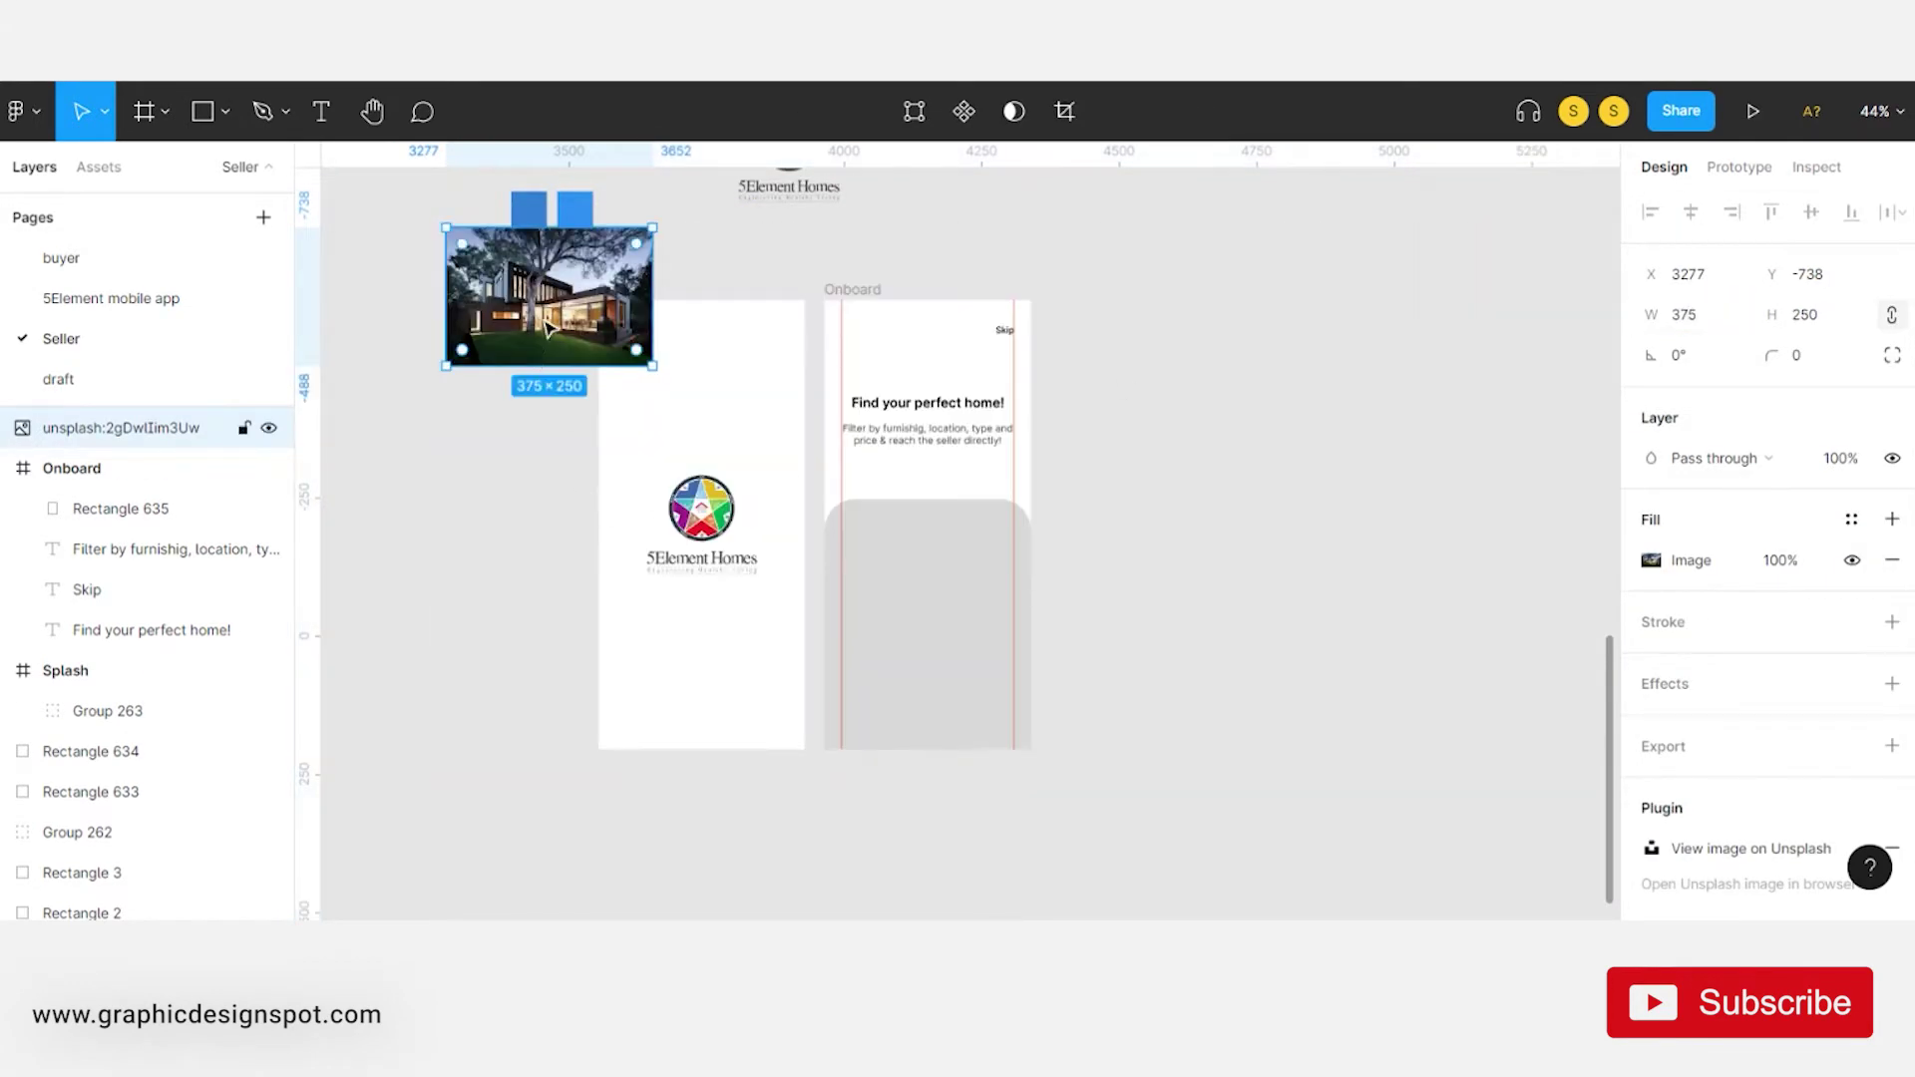
pyautogui.moveTo(568, 309); pyautogui.dragTo(1054, 566)
# - Move the two blue squares above the Onboard frame
pyautogui.click(1146, 368)
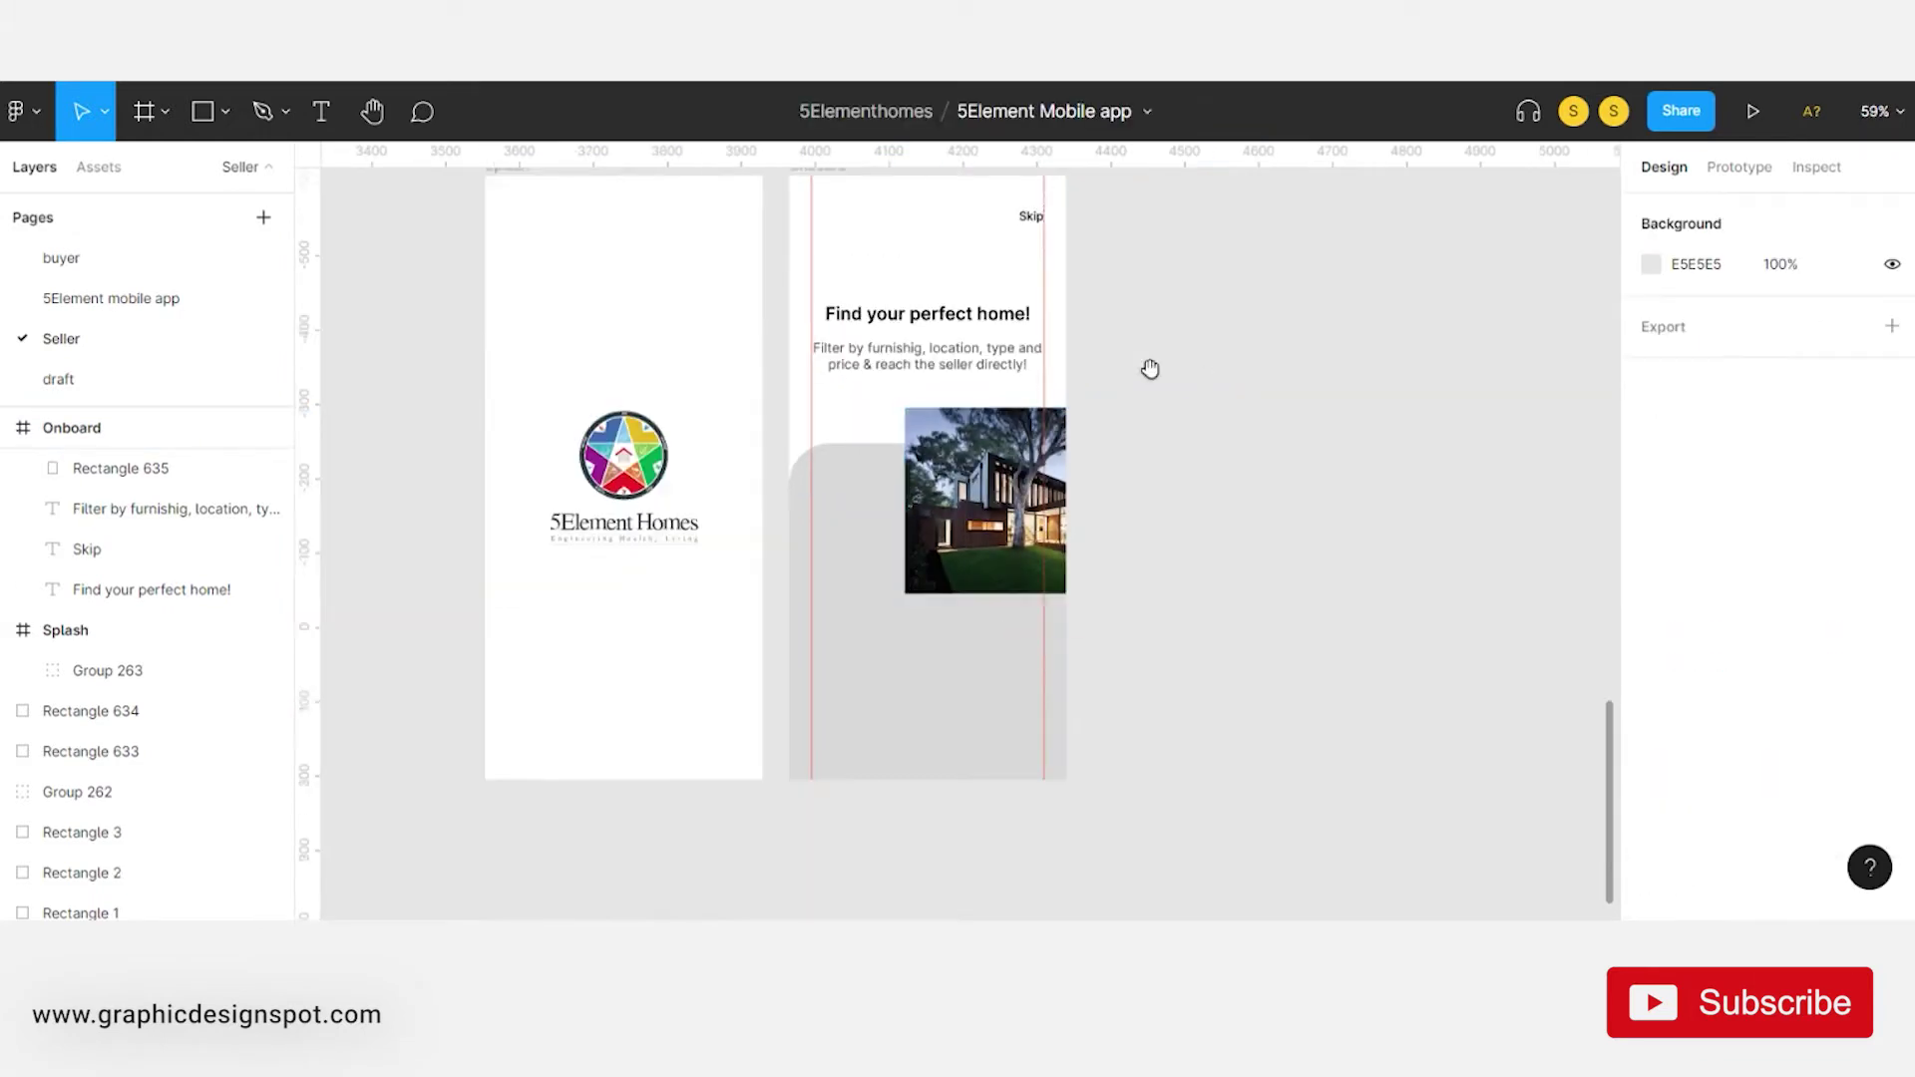
pyautogui.scroll(3, 698, 269)
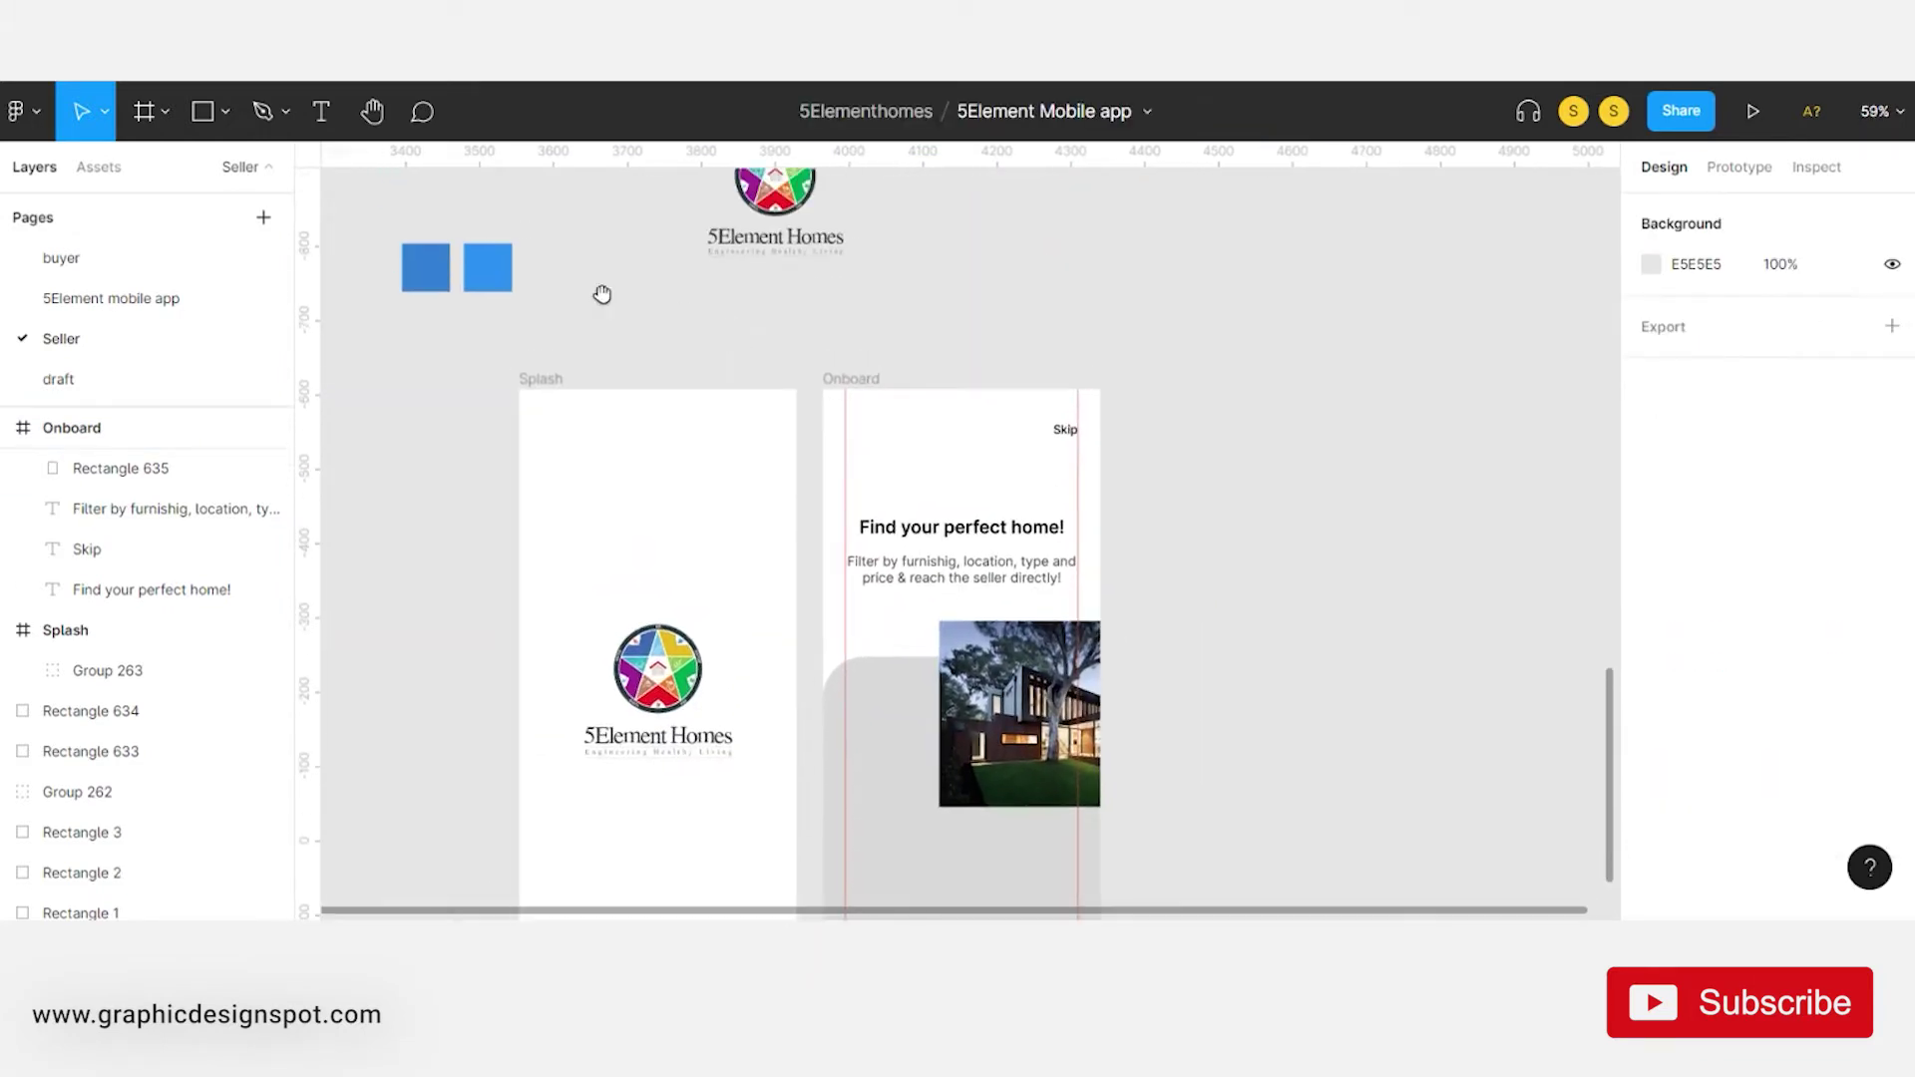
pyautogui.moveTo(599, 295); pyautogui.dragTo(389, 229)
pyautogui.moveTo(945, 346); pyautogui.dragTo(888, 344)
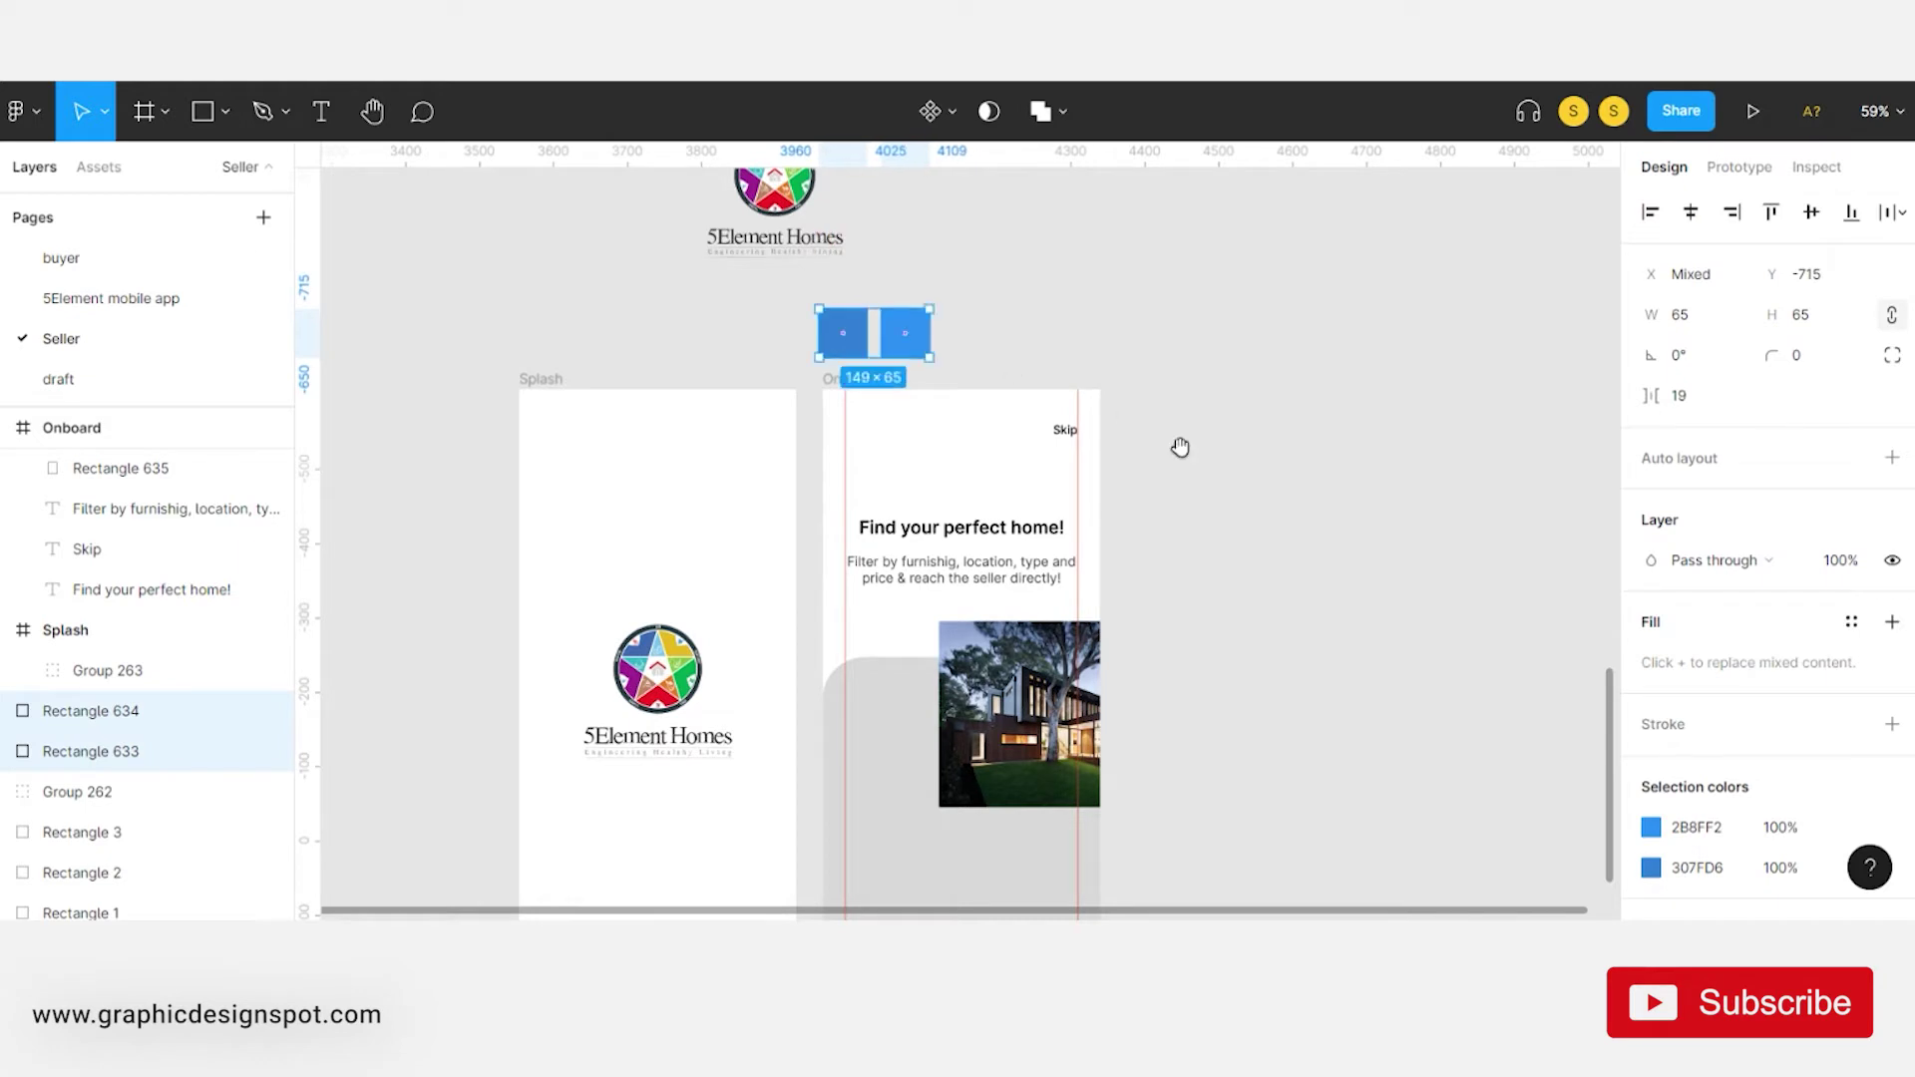
# - Mask the house photo with a duplicate of the grey rounded rectangle (Rectangle 635)
pyautogui.hscroll(3, 998, 448)
pyautogui.scroll(-2, 998, 449)
pyautogui.scroll(-2, 998, 538)
pyautogui.moveTo(898, 559); pyautogui.dragTo(1205, 532)
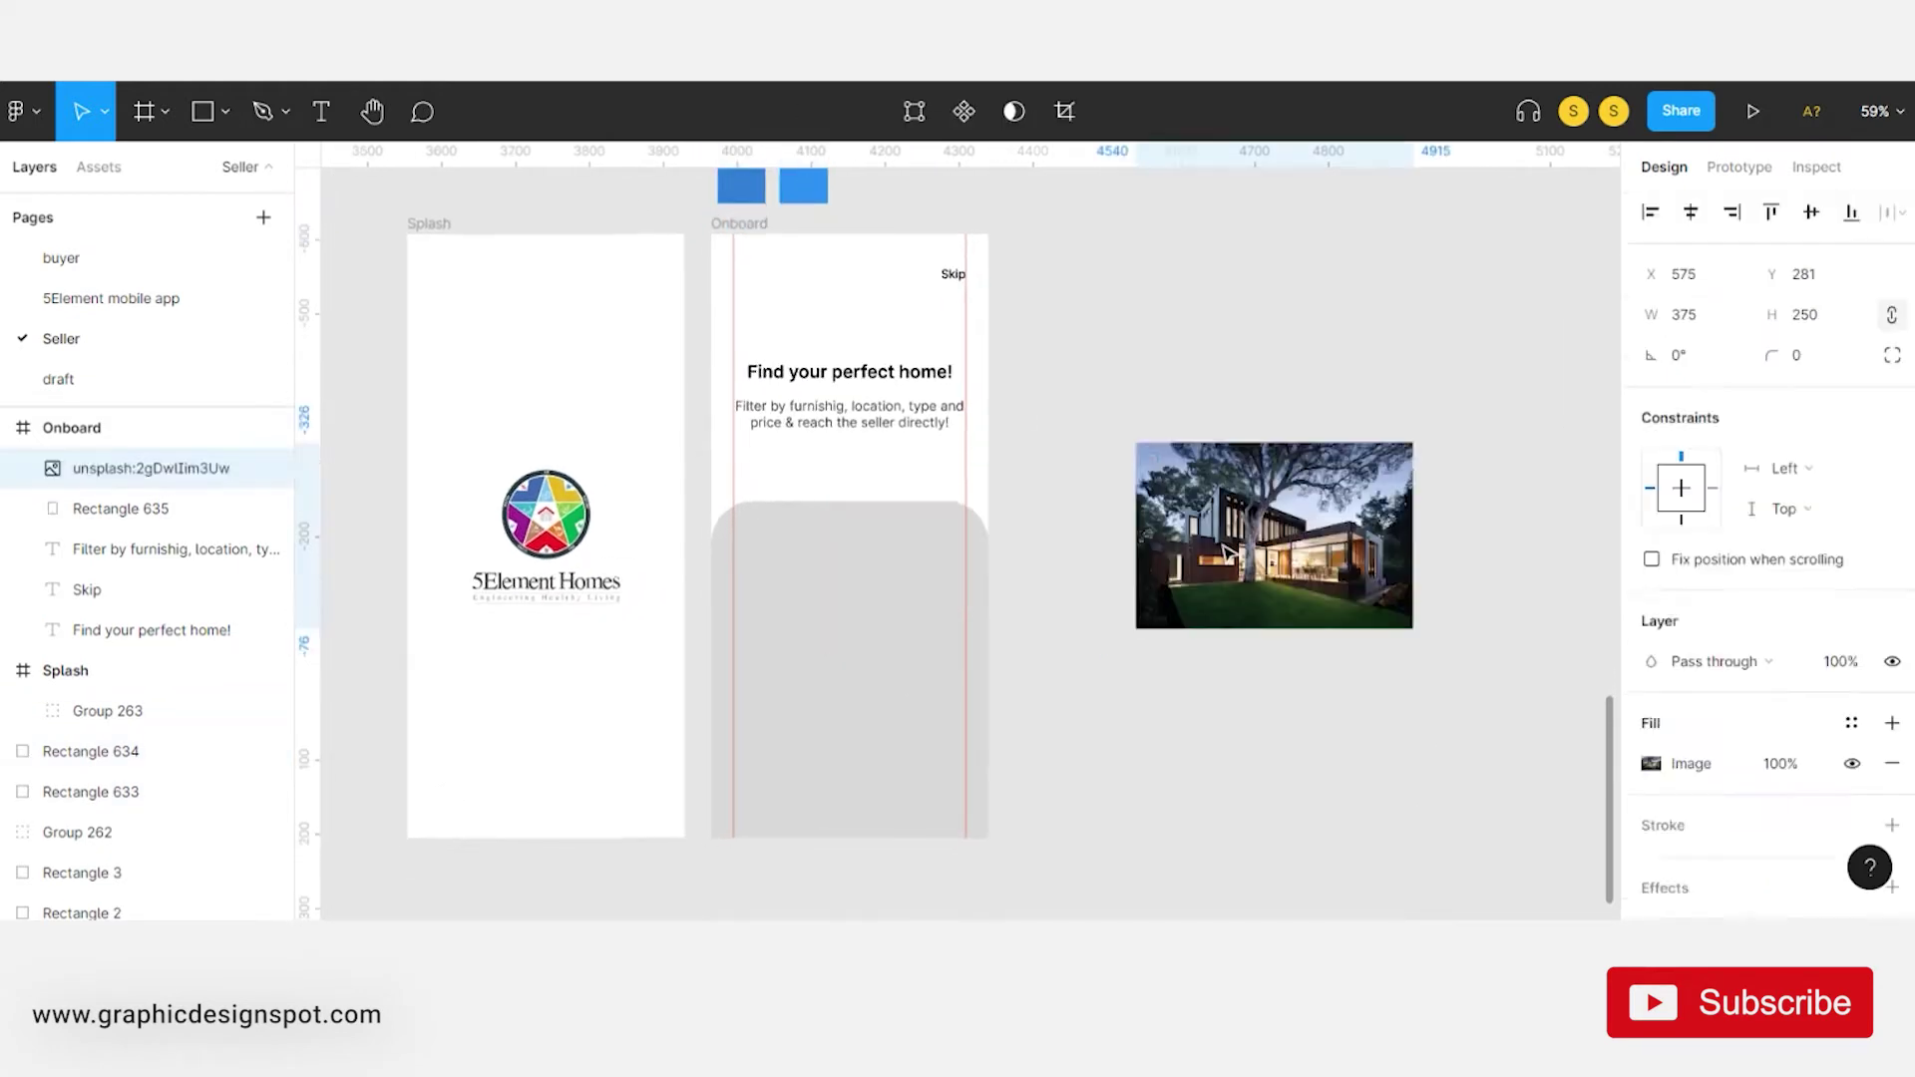
pyautogui.moveTo(860, 617)
pyautogui.mouseDown()
pyautogui.moveTo(1223, 617)
pyautogui.moveTo(1448, 798)
pyautogui.moveTo(1098, 618)
pyautogui.mouseUp()
pyautogui.click(1392, 571)
pyautogui.hscroll(3, 1519, 501)
pyautogui.scroll(-1, 1519, 501)
pyautogui.rightClick(1061, 618)
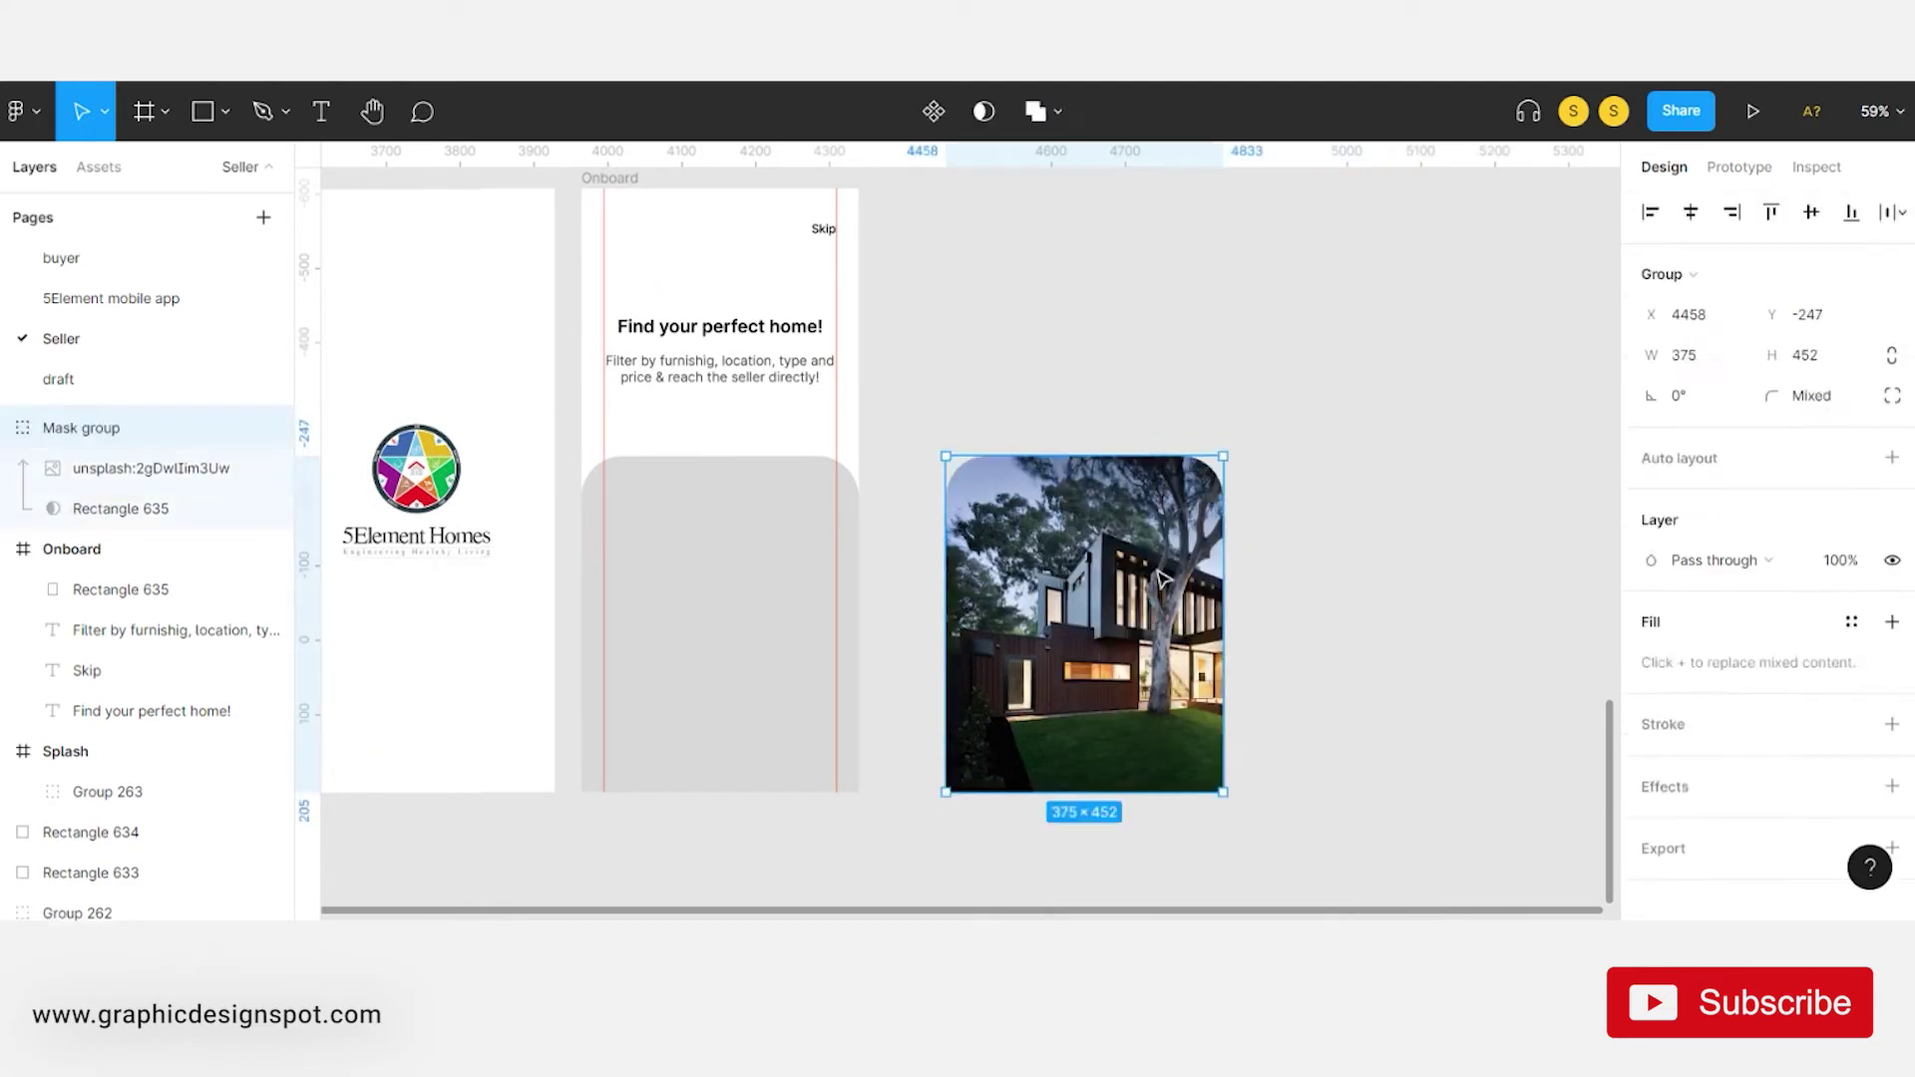
# - Shift the photo within the mask and align the 375×452 group to Onboard's bottom at x 0, y 360
pyautogui.doubleClick(1177, 598)
pyautogui.moveTo(1177, 598); pyautogui.dragTo(1092, 618)
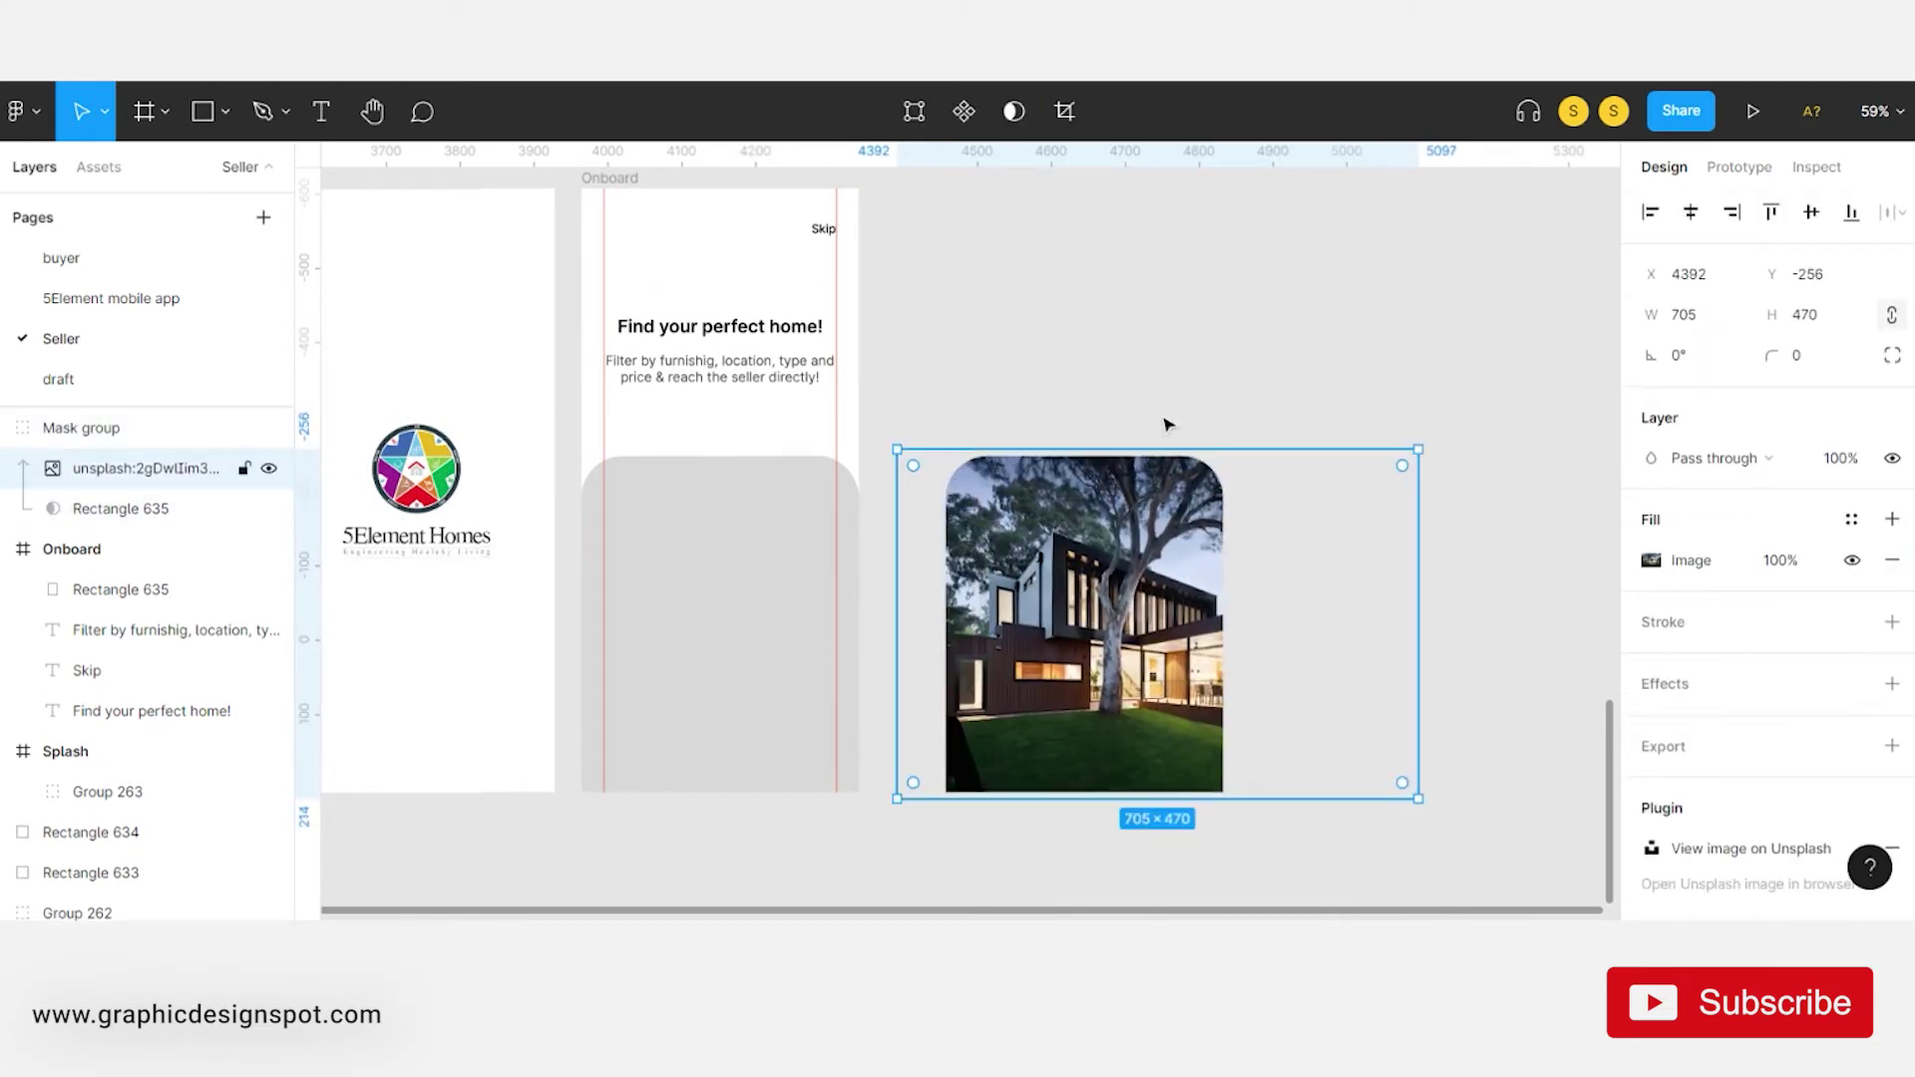
pyautogui.click(1197, 419)
pyautogui.hscroll(-2, 1197, 419)
pyautogui.moveTo(1196, 589)
pyautogui.mouseDown()
pyautogui.moveTo(1017, 610)
pyautogui.moveTo(841, 595)
pyautogui.mouseUp()
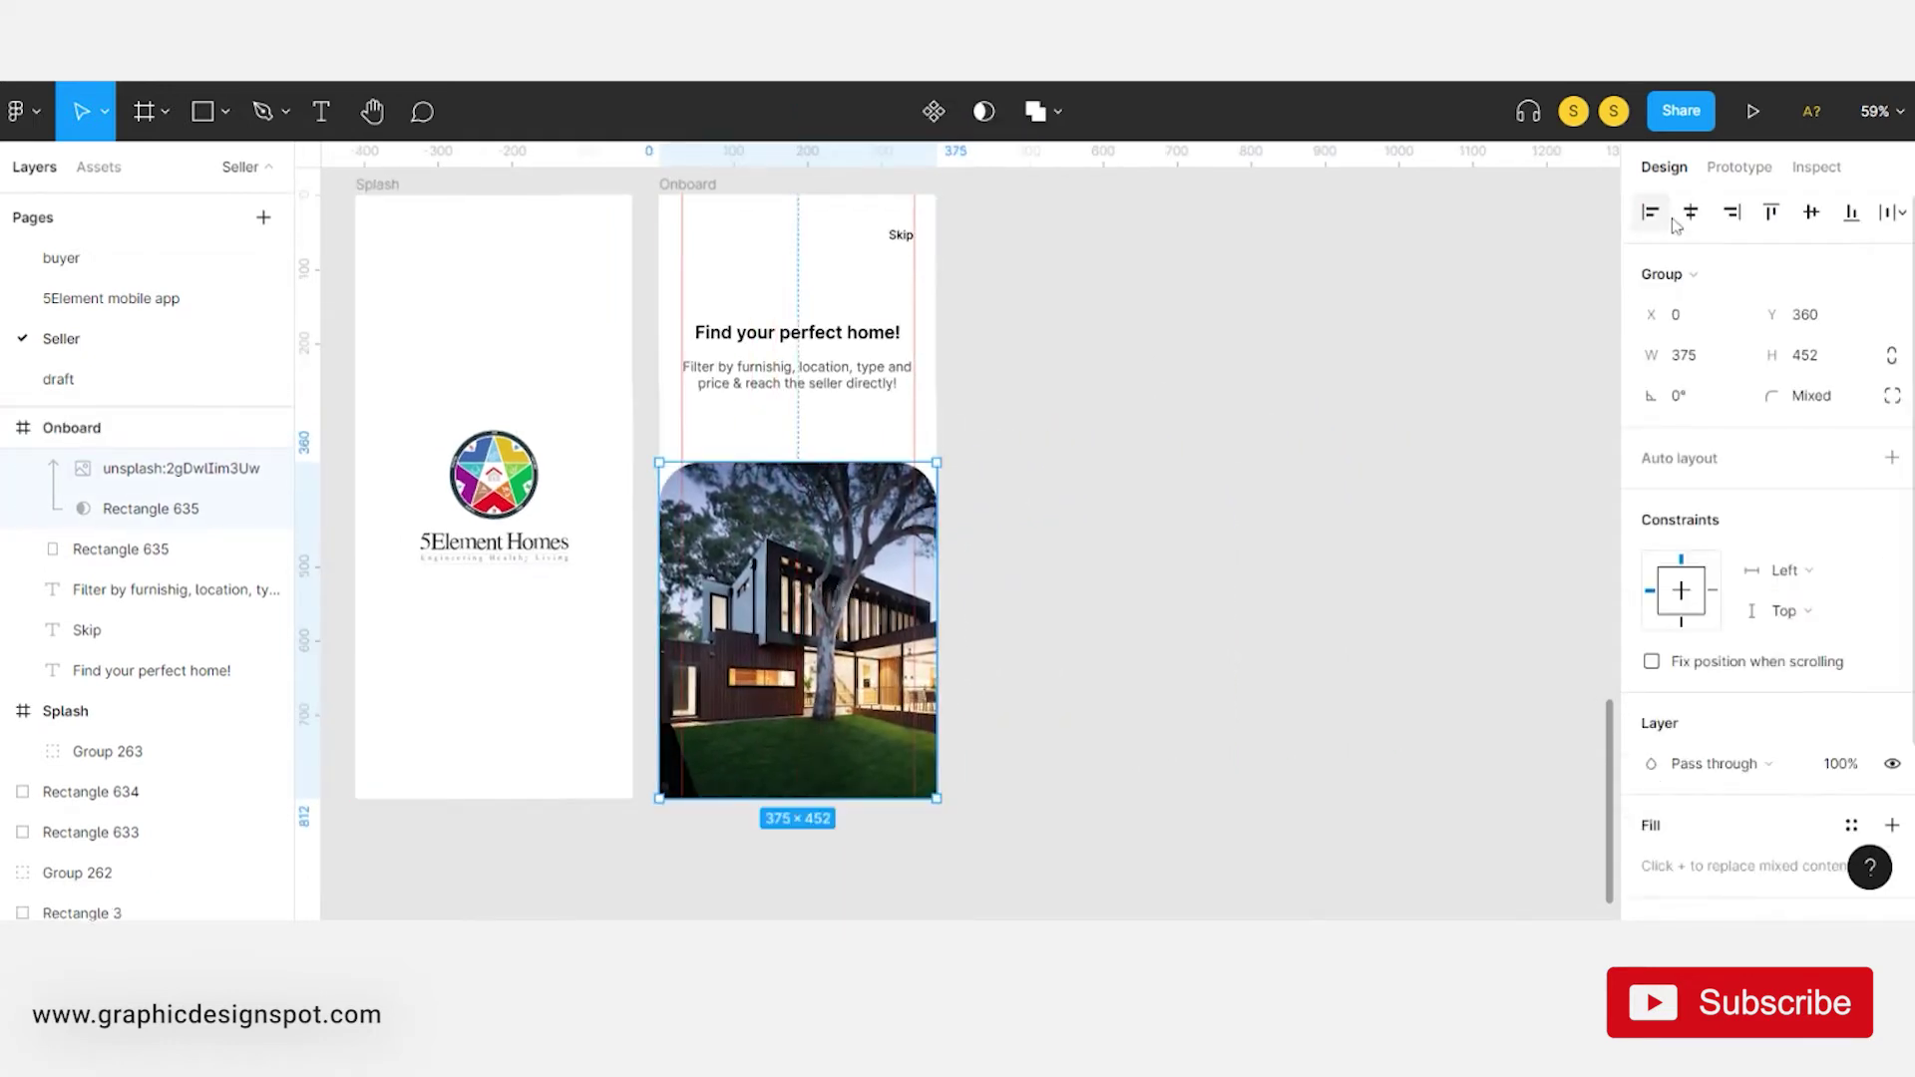
pyautogui.click(1772, 213)
pyautogui.hotkey('ctrl', 'z')
pyautogui.click(1185, 522)
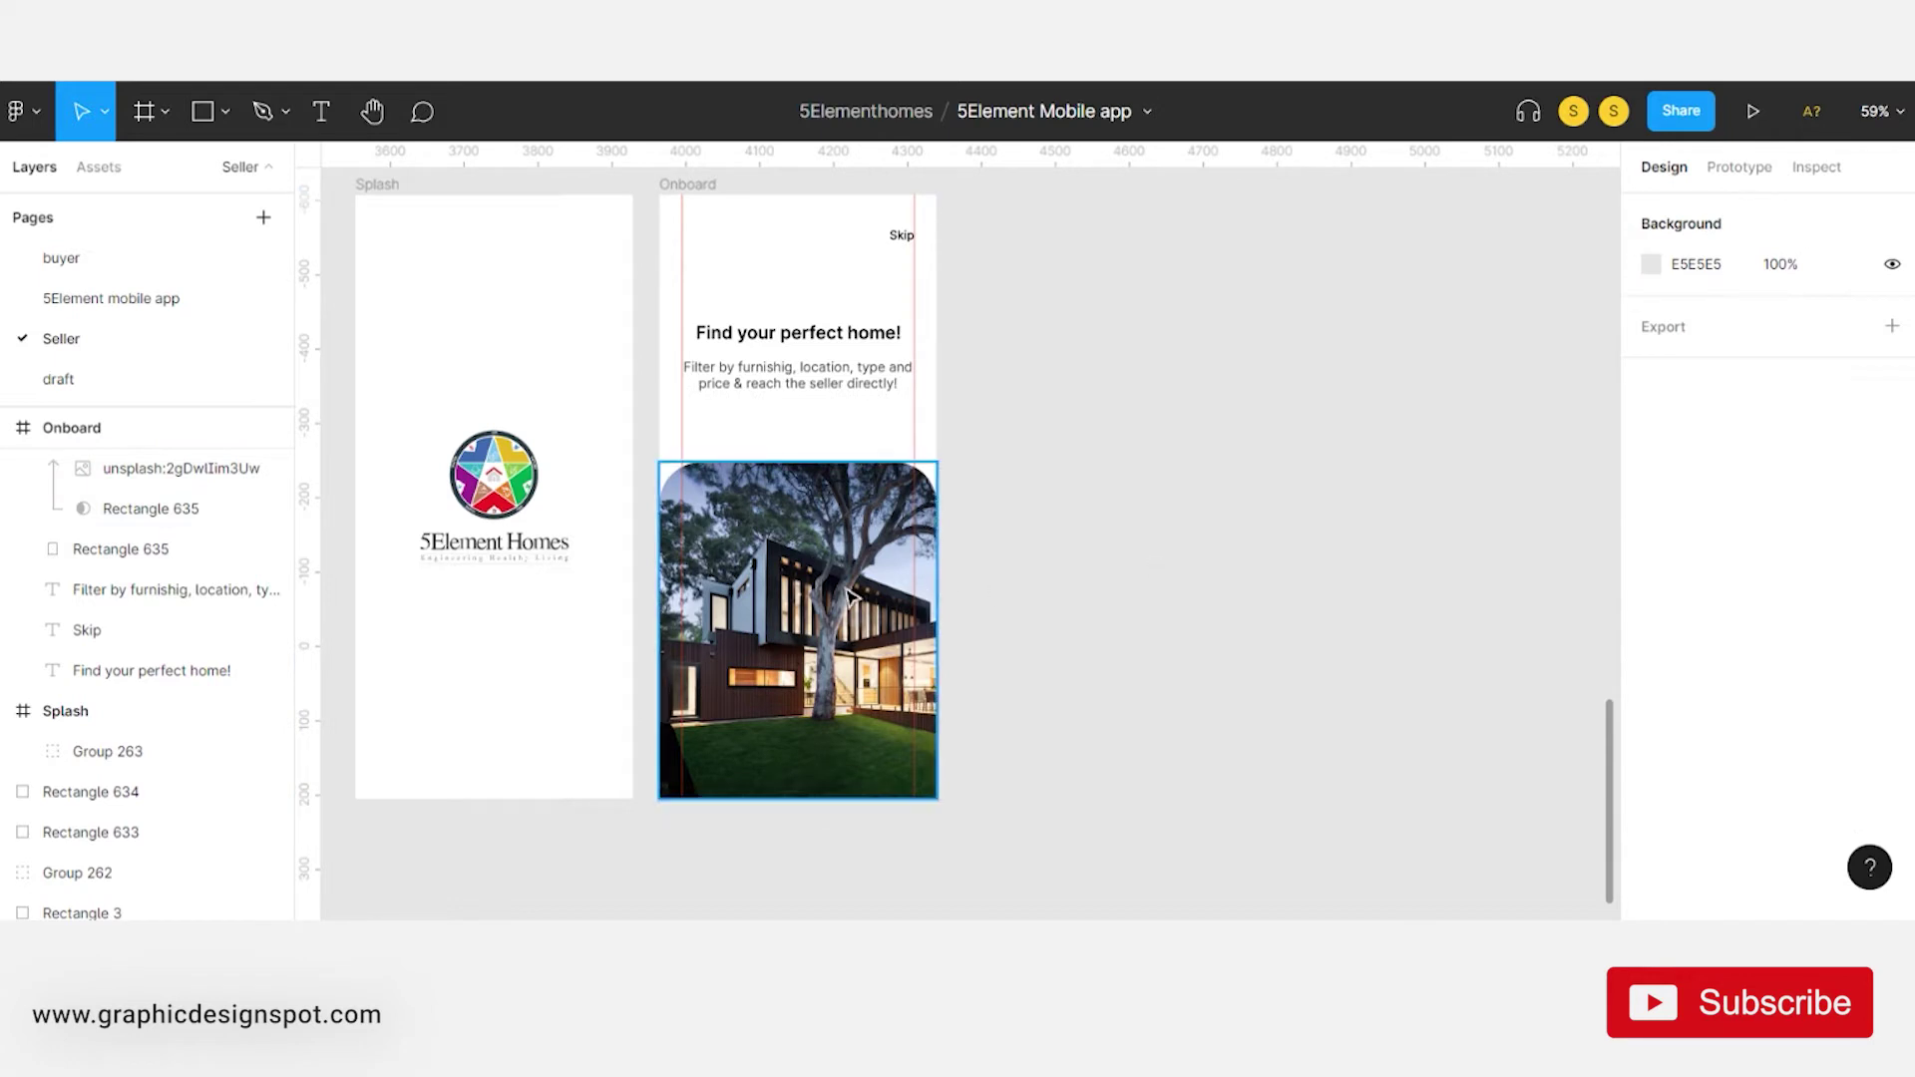
# - Draw a 12×12 circle above the house photo
pyautogui.moveTo(1078, 534); pyautogui.dragTo(1110, 546)
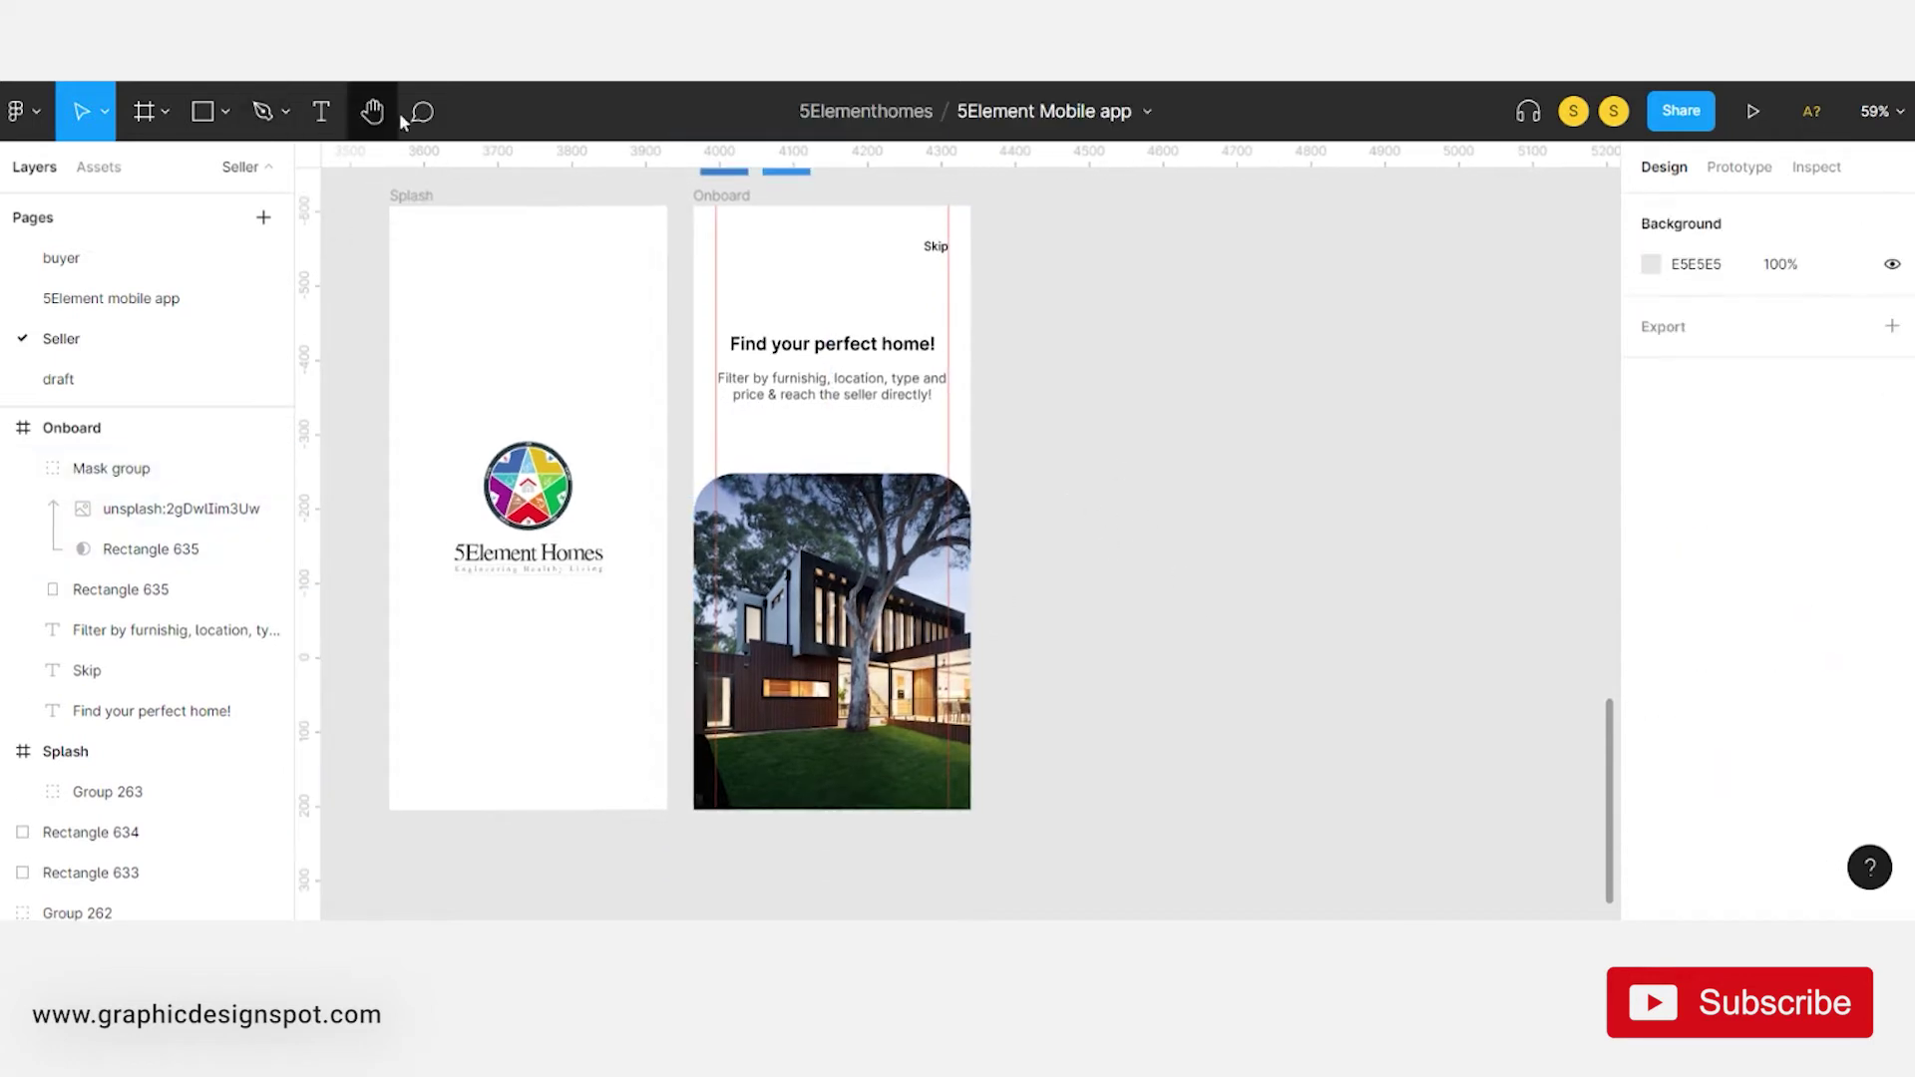
pyautogui.click(226, 111)
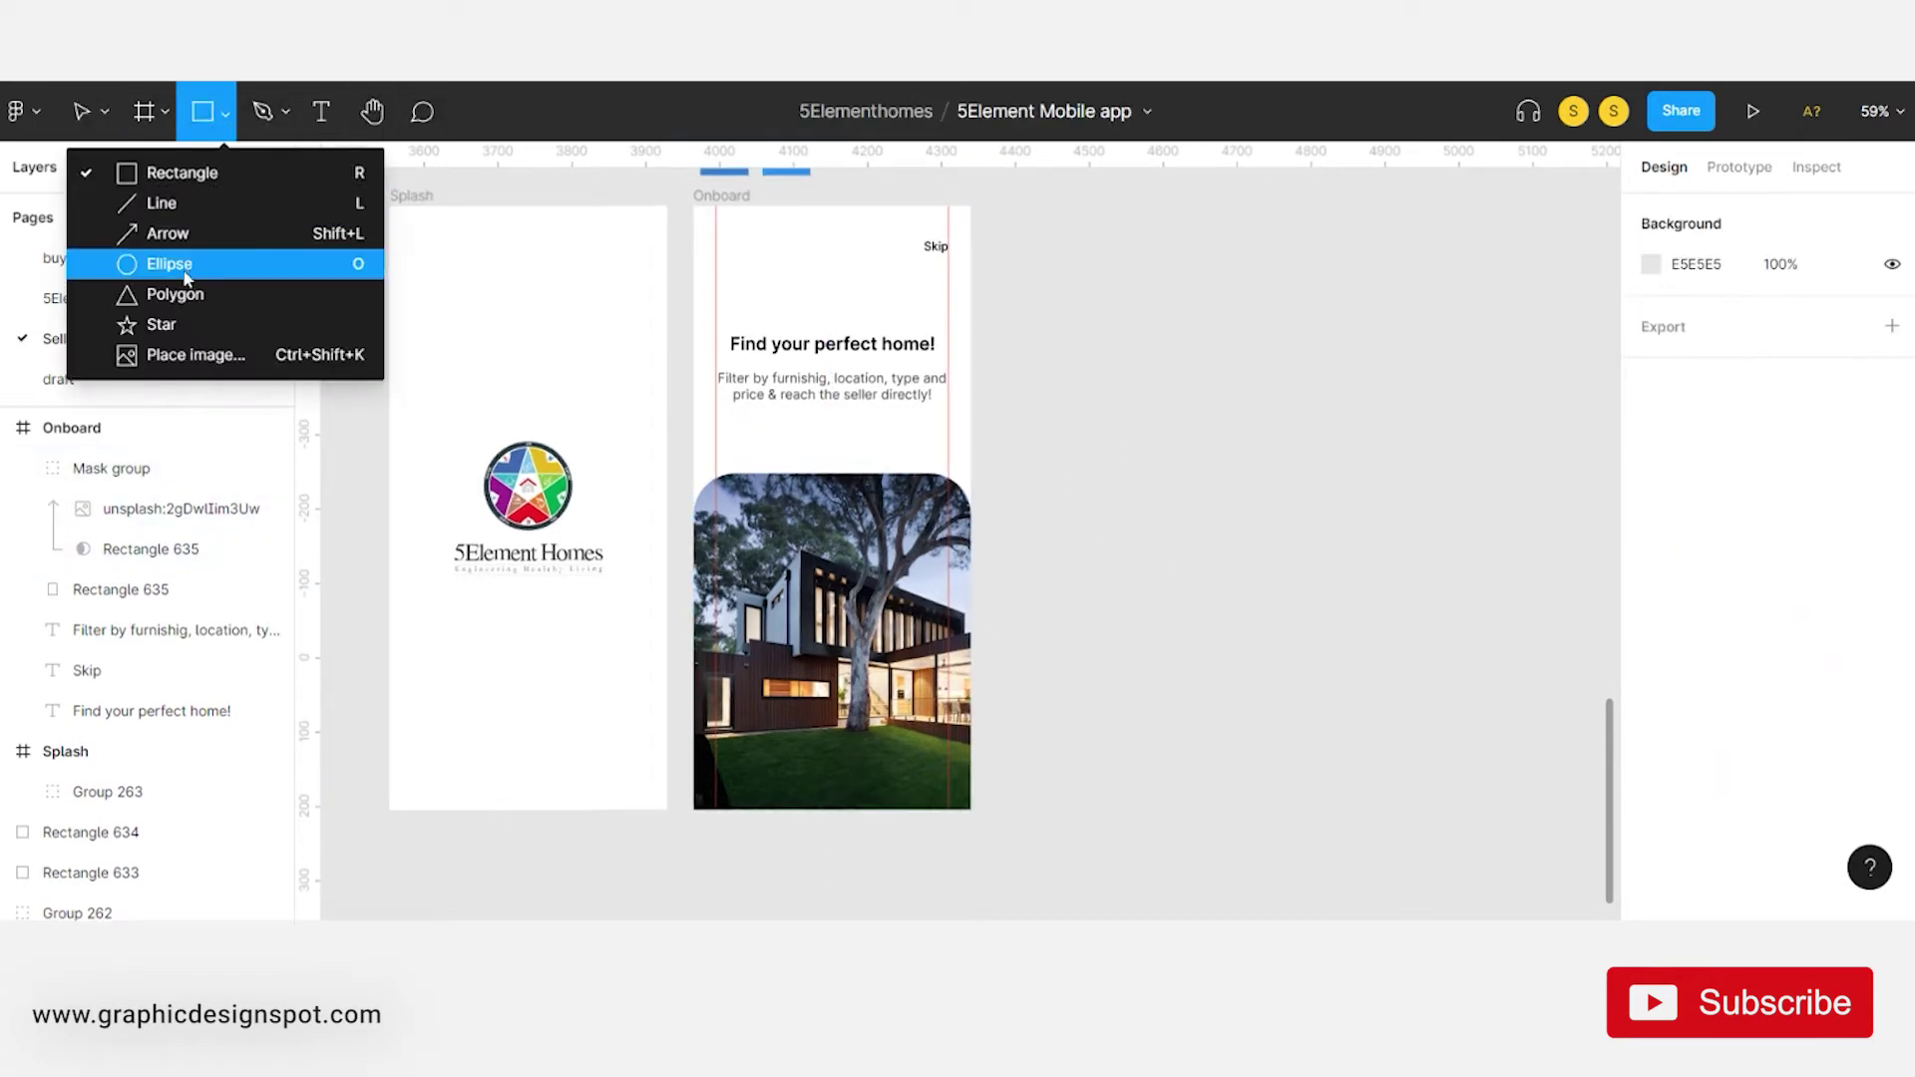
pyautogui.click(169, 264)
pyautogui.scroll(5, 837, 479)
pyautogui.moveTo(748, 551); pyautogui.dragTo(715, 520)
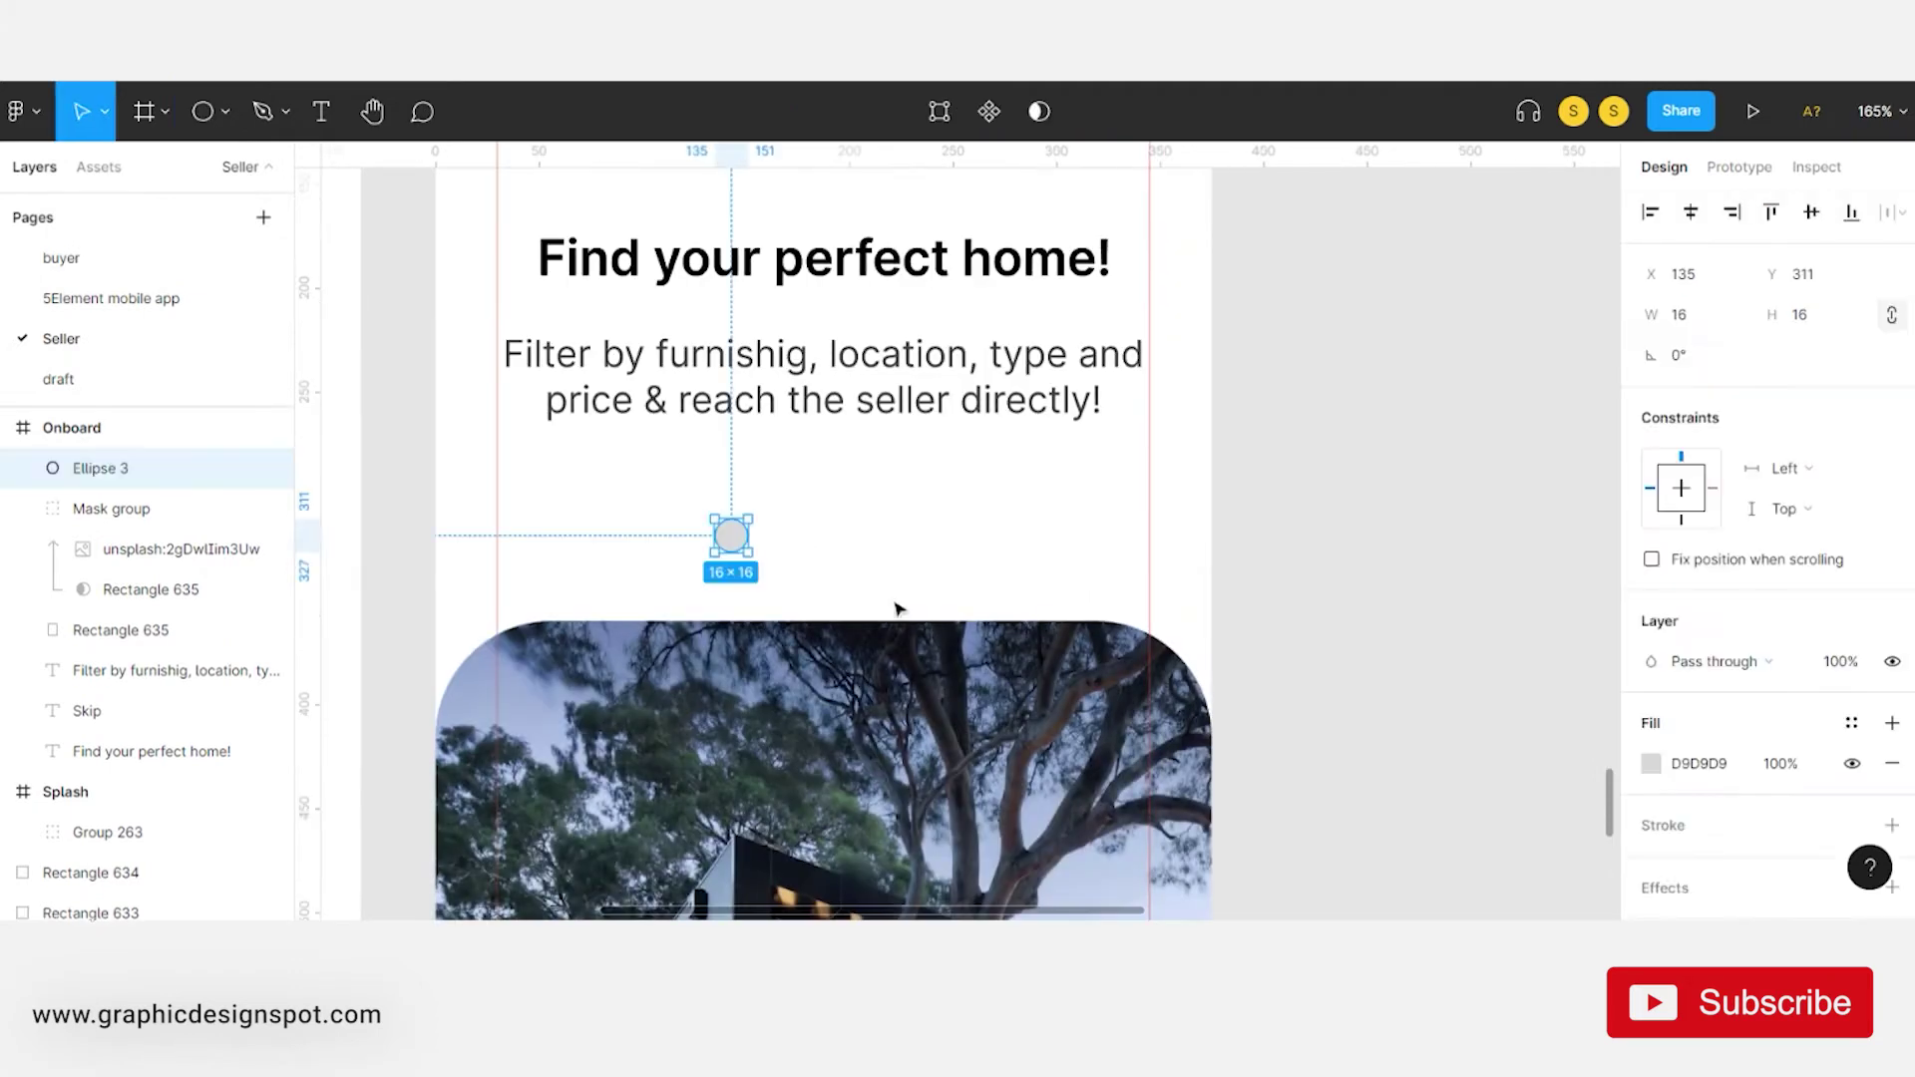
pyautogui.press('Return')
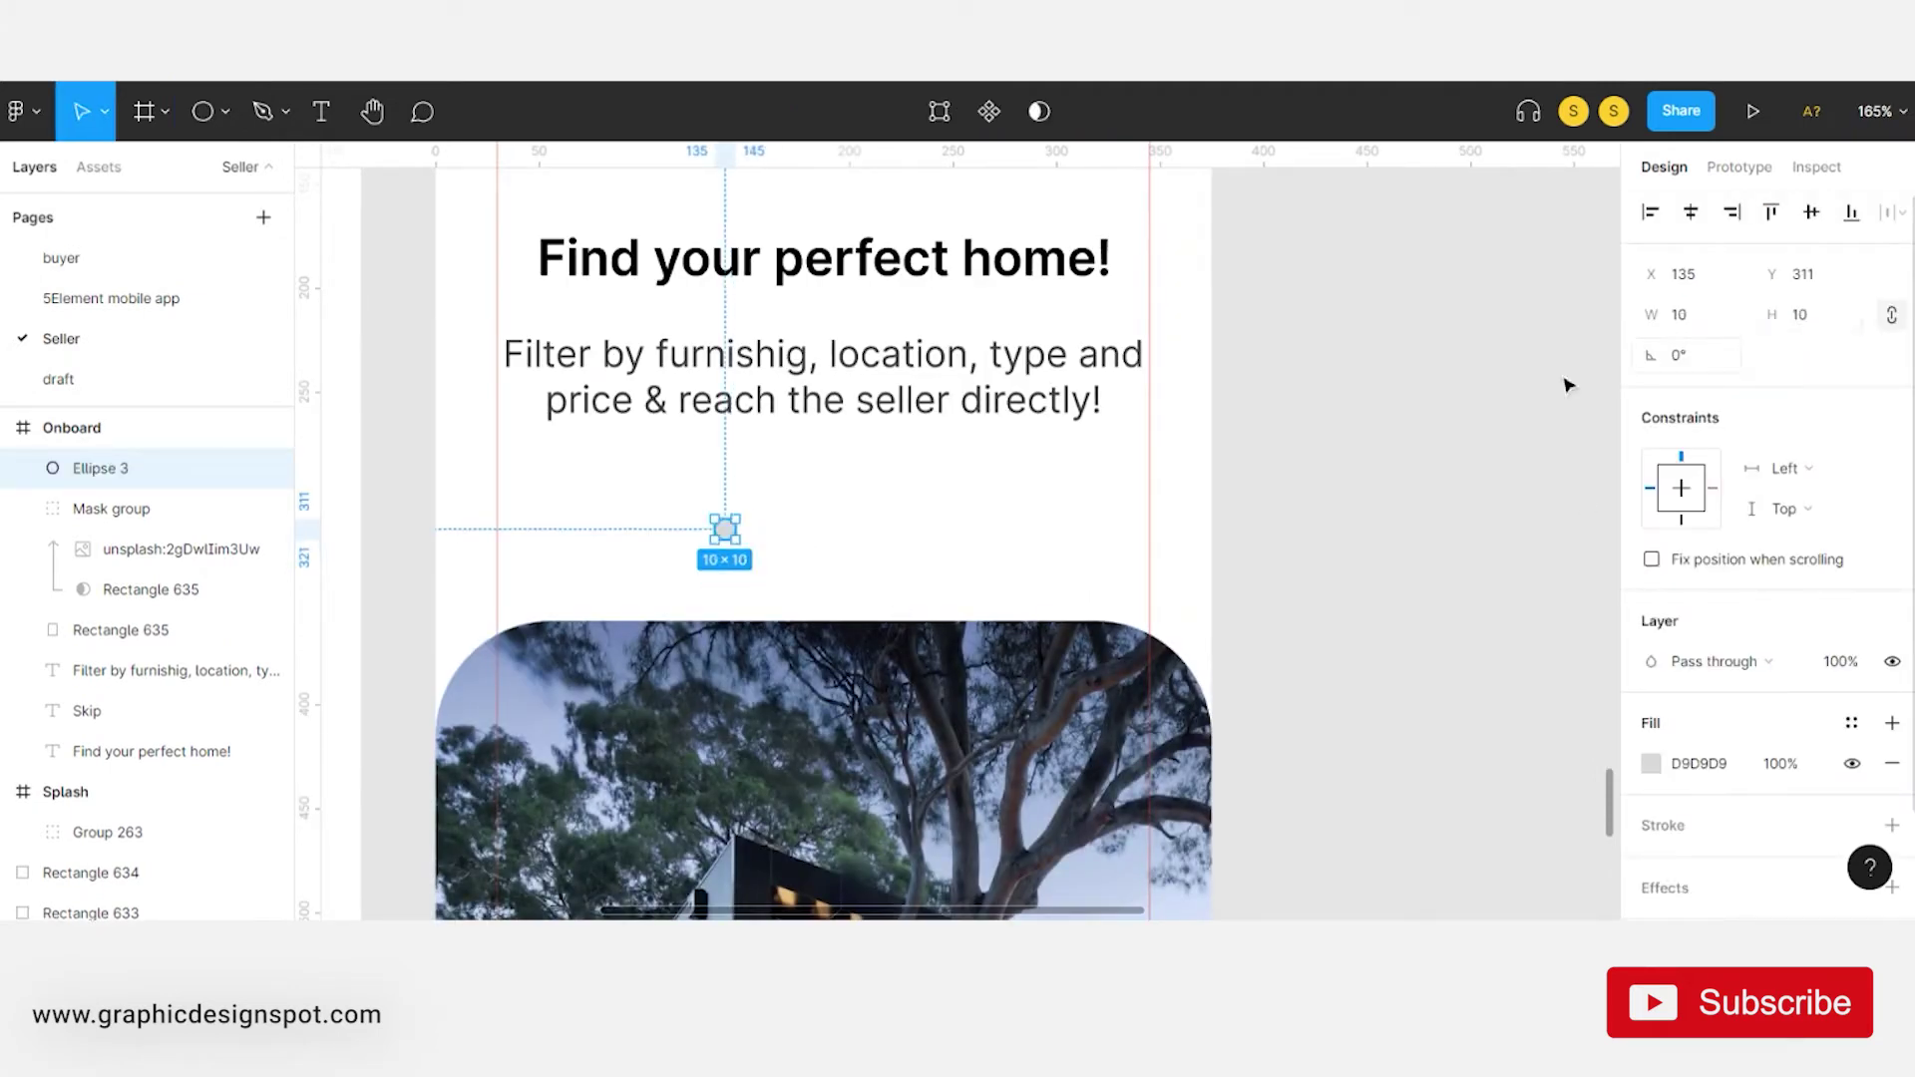
pyautogui.press('Return')
pyautogui.press('Escape')
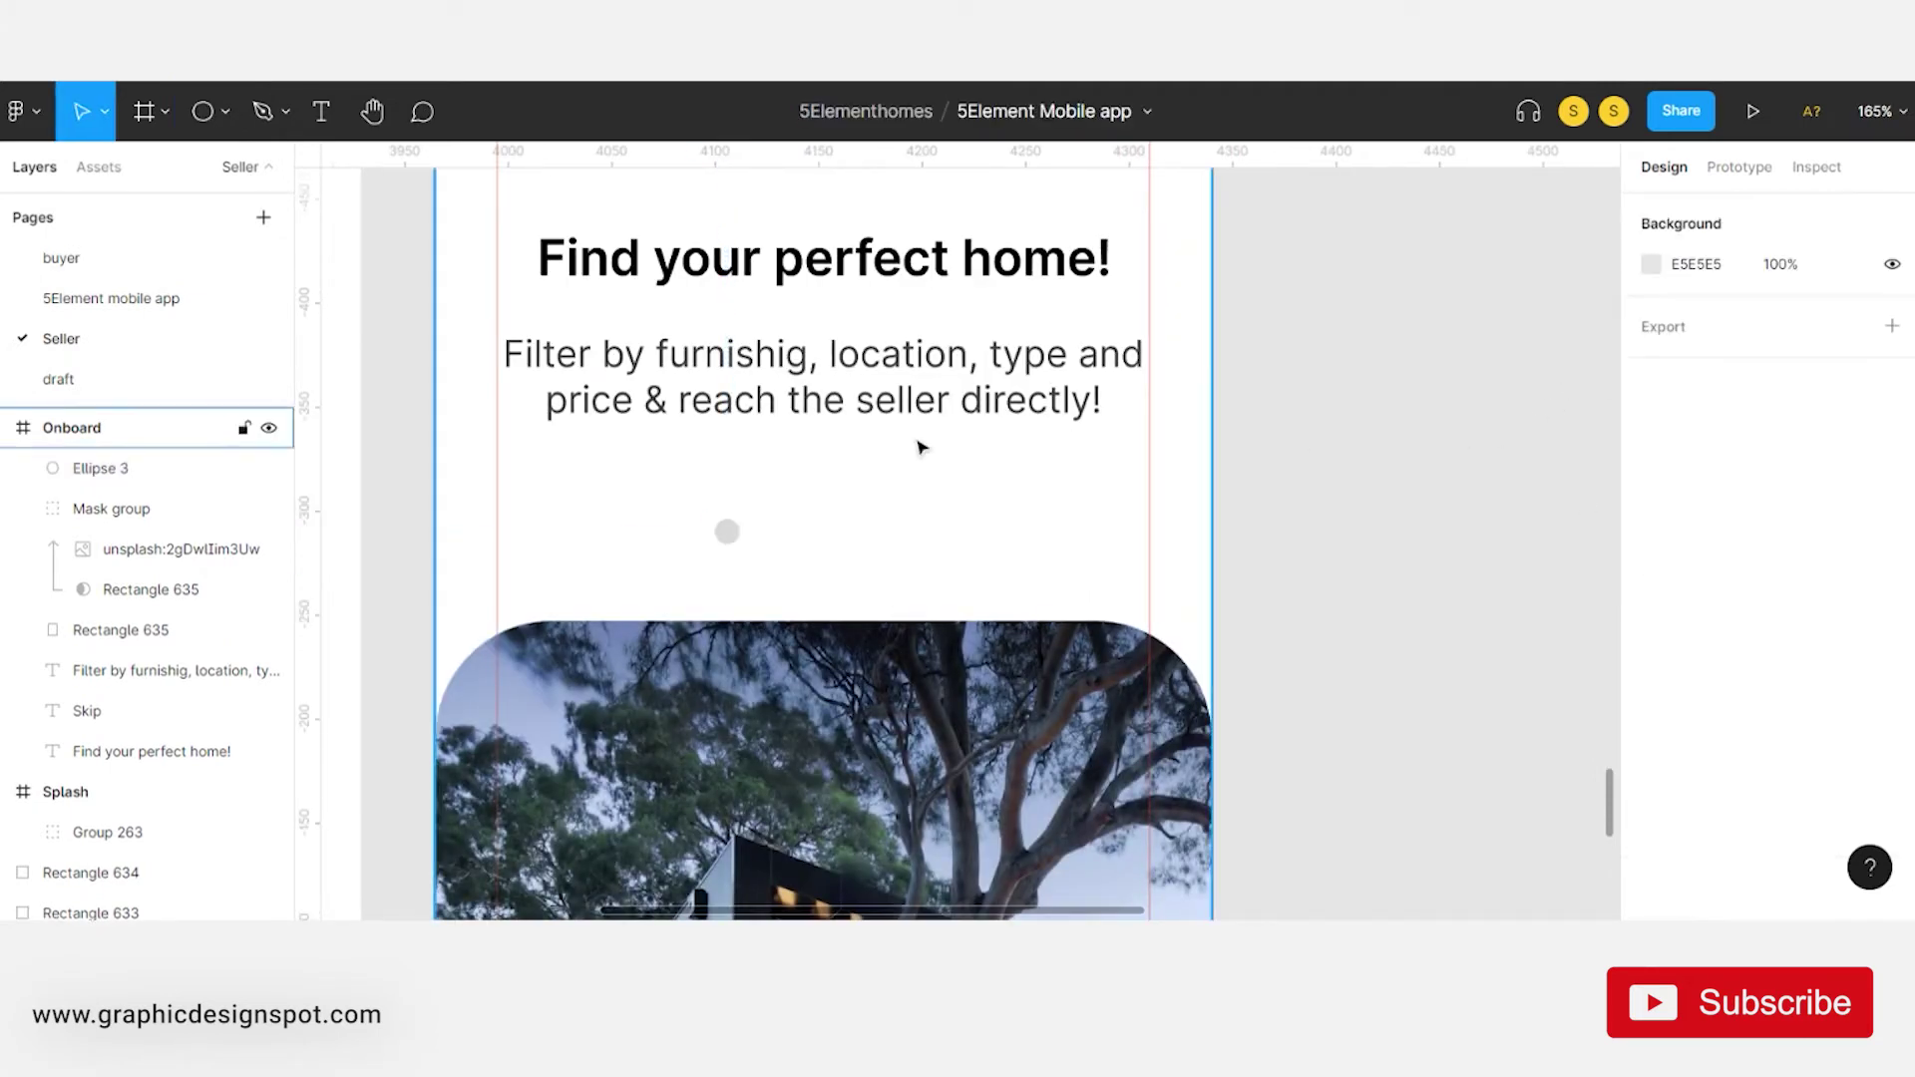
pyautogui.scroll(-3, 791, 539)
pyautogui.click(782, 506)
pyautogui.moveTo(791, 539)
pyautogui.mouseDown()
pyautogui.moveTo(793, 555)
pyautogui.moveTo(799, 517)
pyautogui.mouseUp()
# - Draw a 31×12 rectangle beside the circle with corner radius 50, making a pill
pyautogui.scroll(5, 791, 538)
pyautogui.click(226, 111)
pyautogui.click(185, 173)
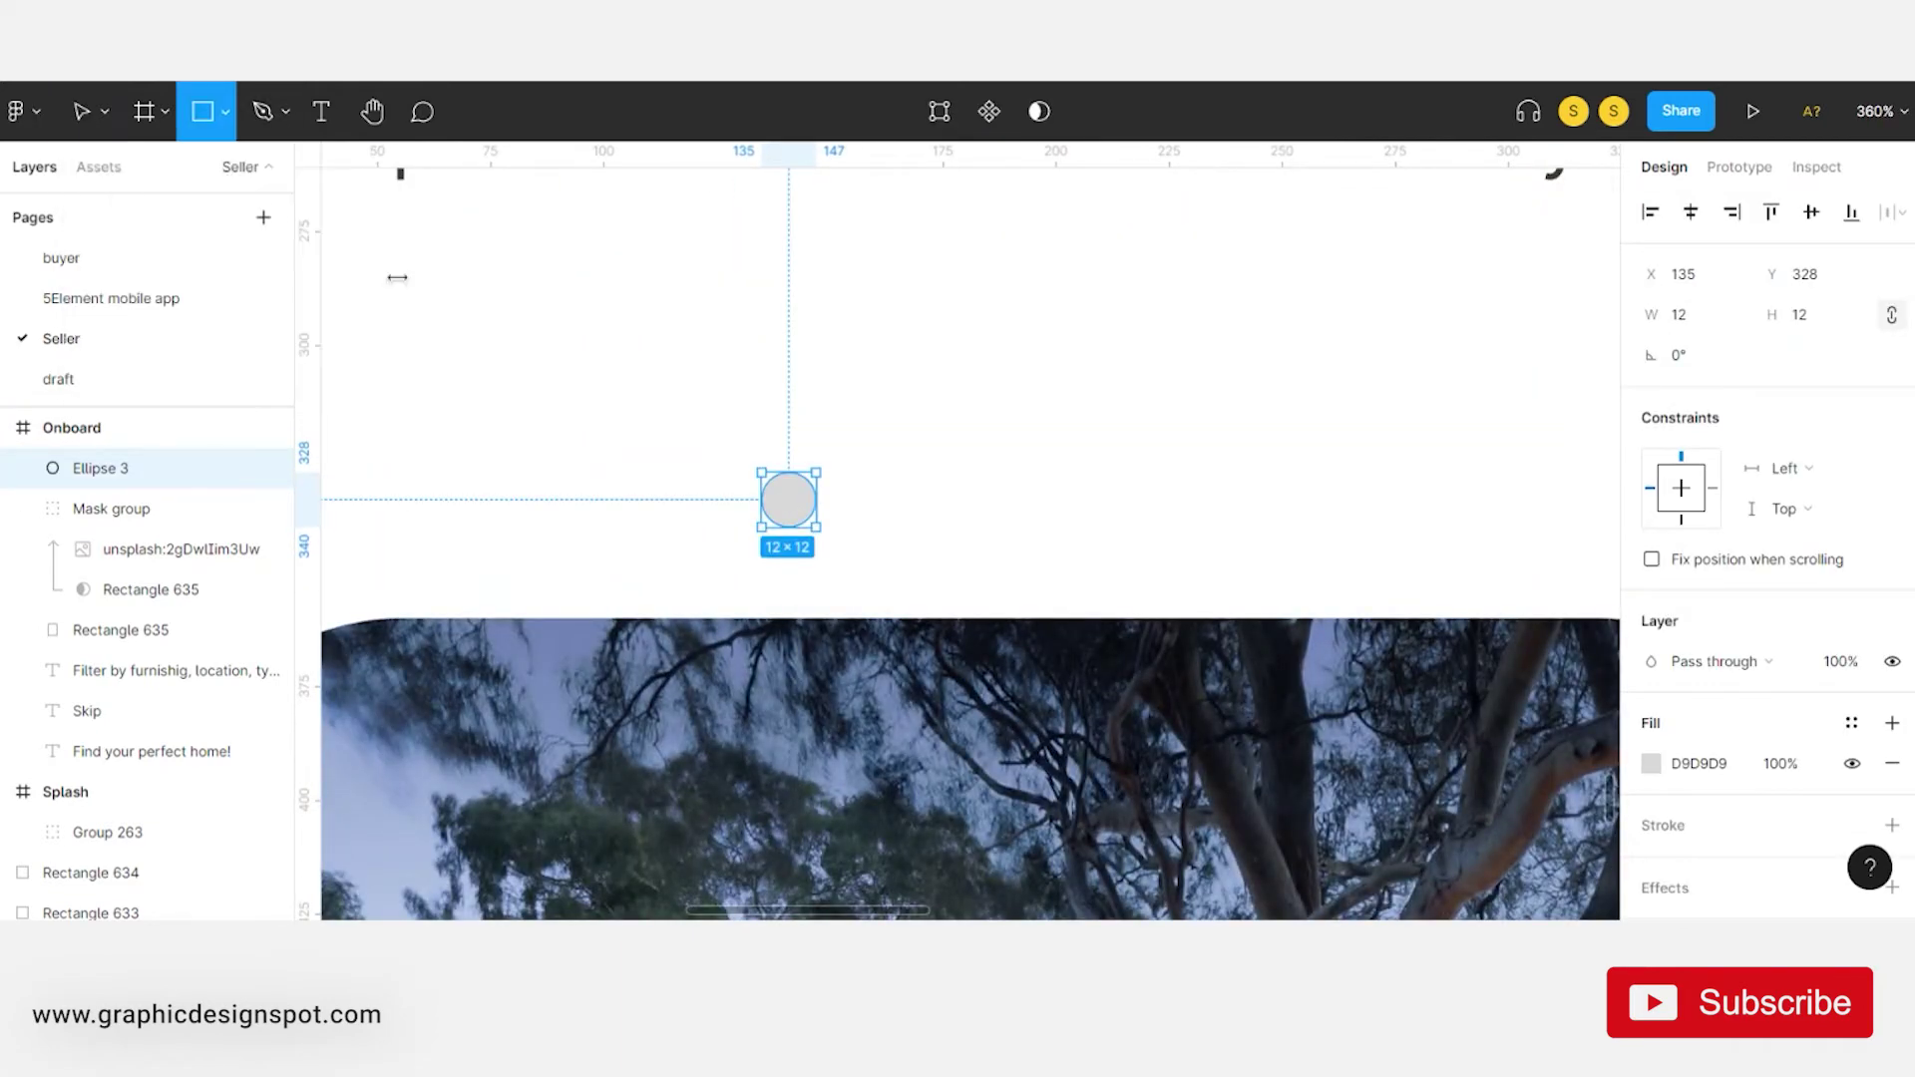
pyautogui.moveTo(834, 472); pyautogui.dragTo(974, 509)
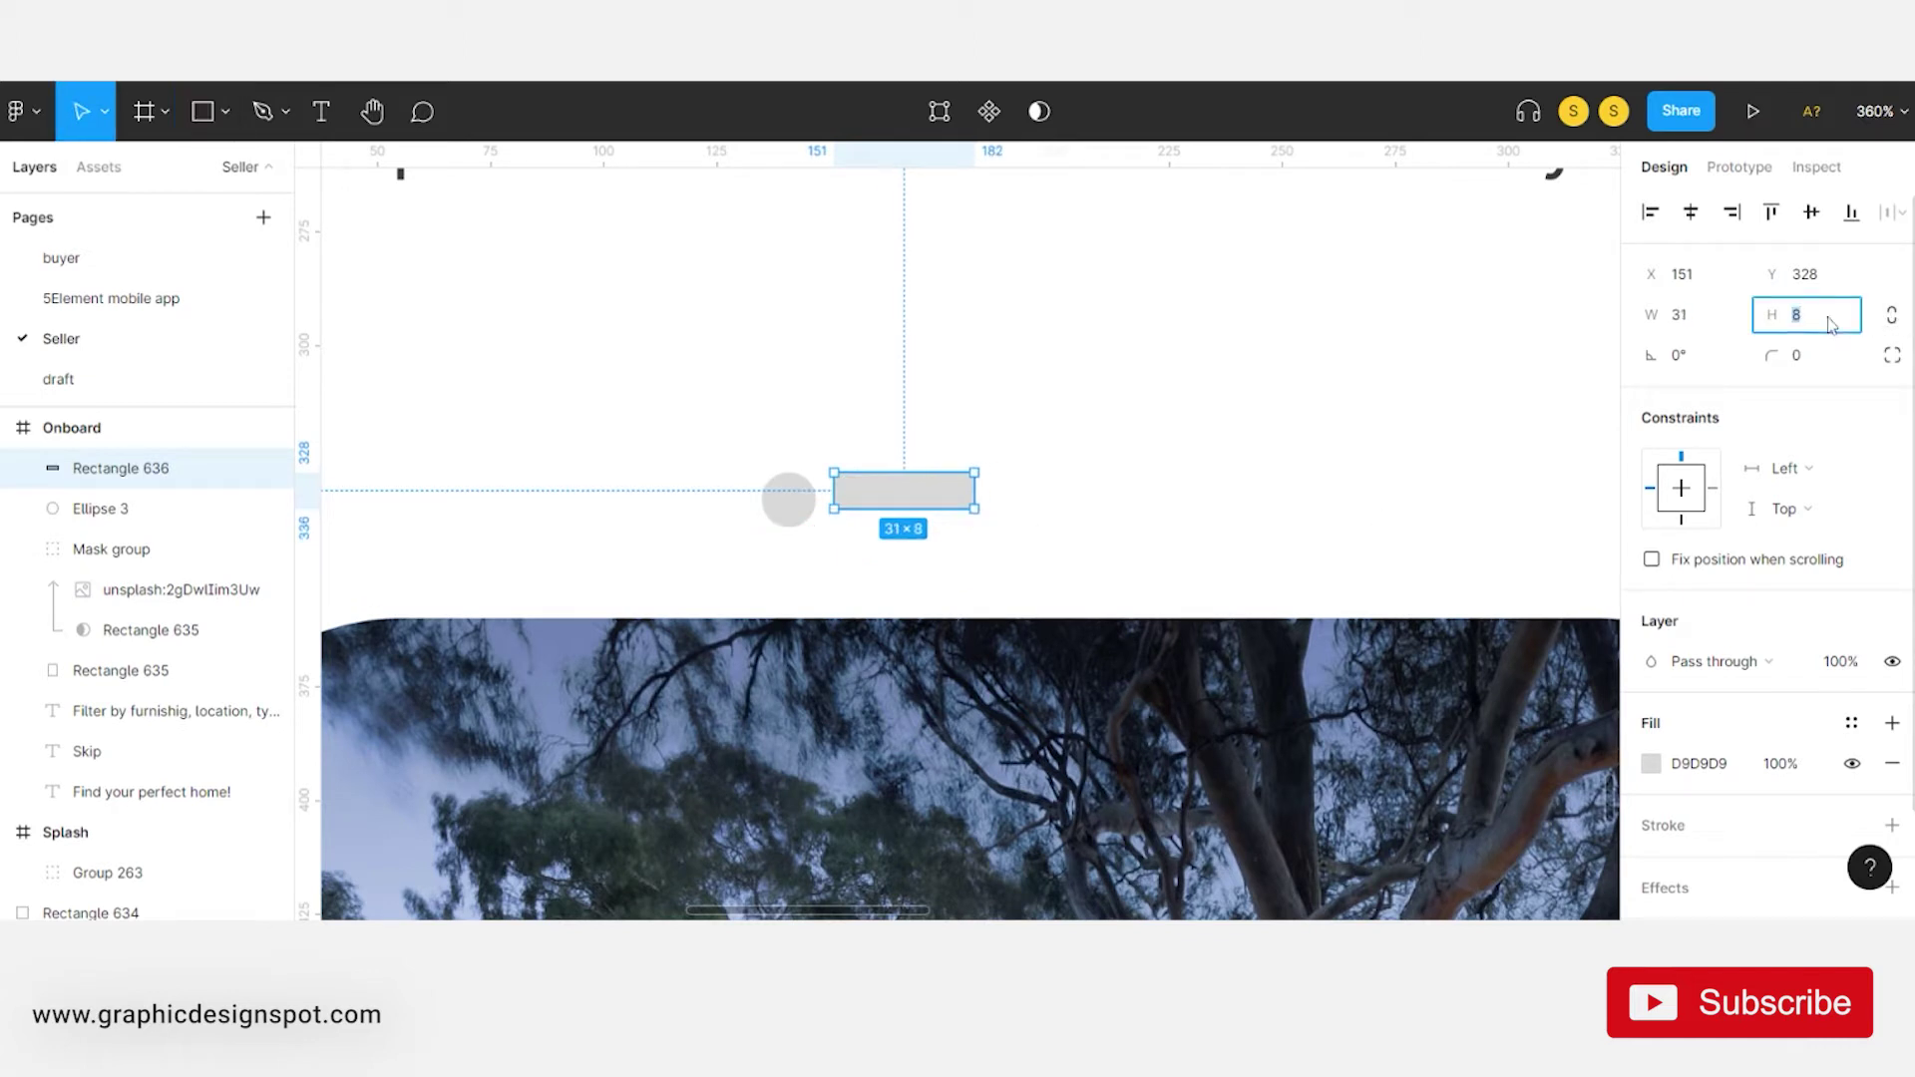
pyautogui.write('12')
pyautogui.press('Return')
pyautogui.write('50')
pyautogui.press('Return')
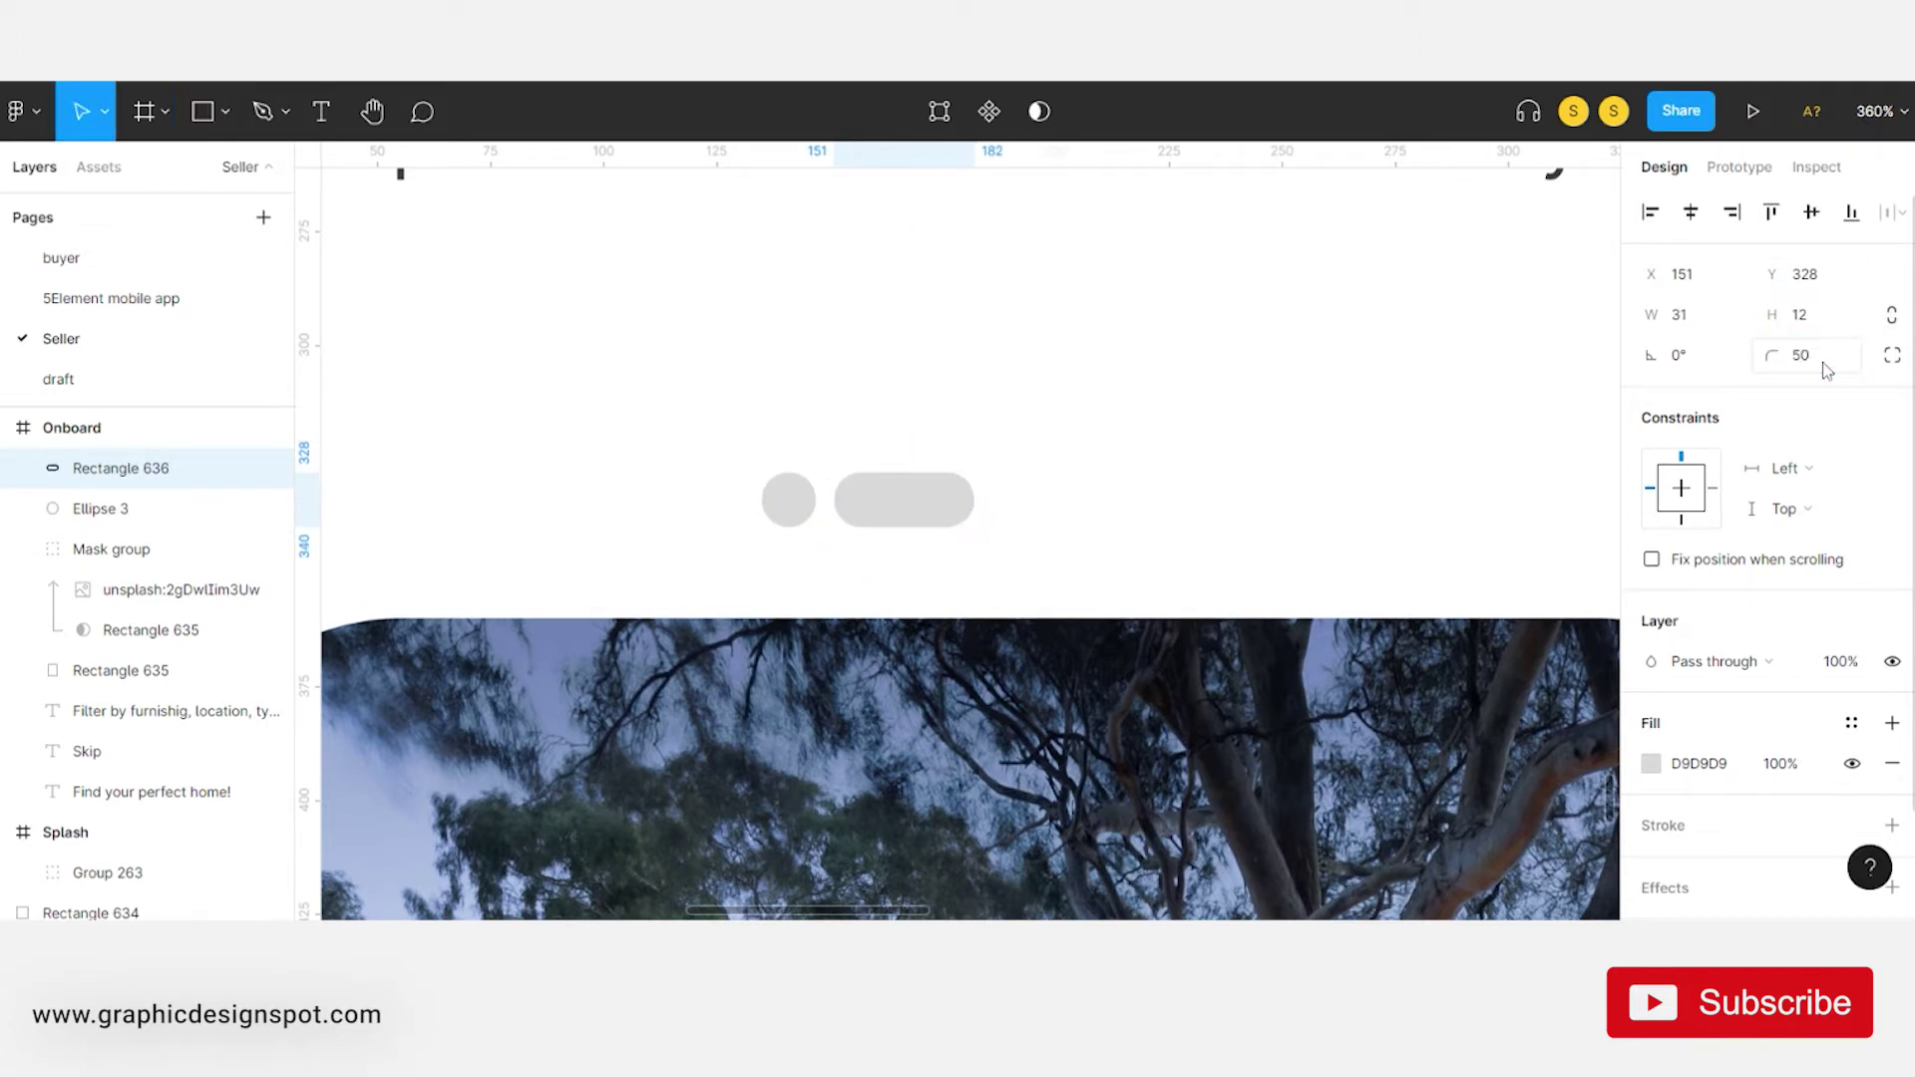
# - Place the dot right of the pill and group both as Group 264
pyautogui.moveTo(788, 489); pyautogui.dragTo(1042, 519)
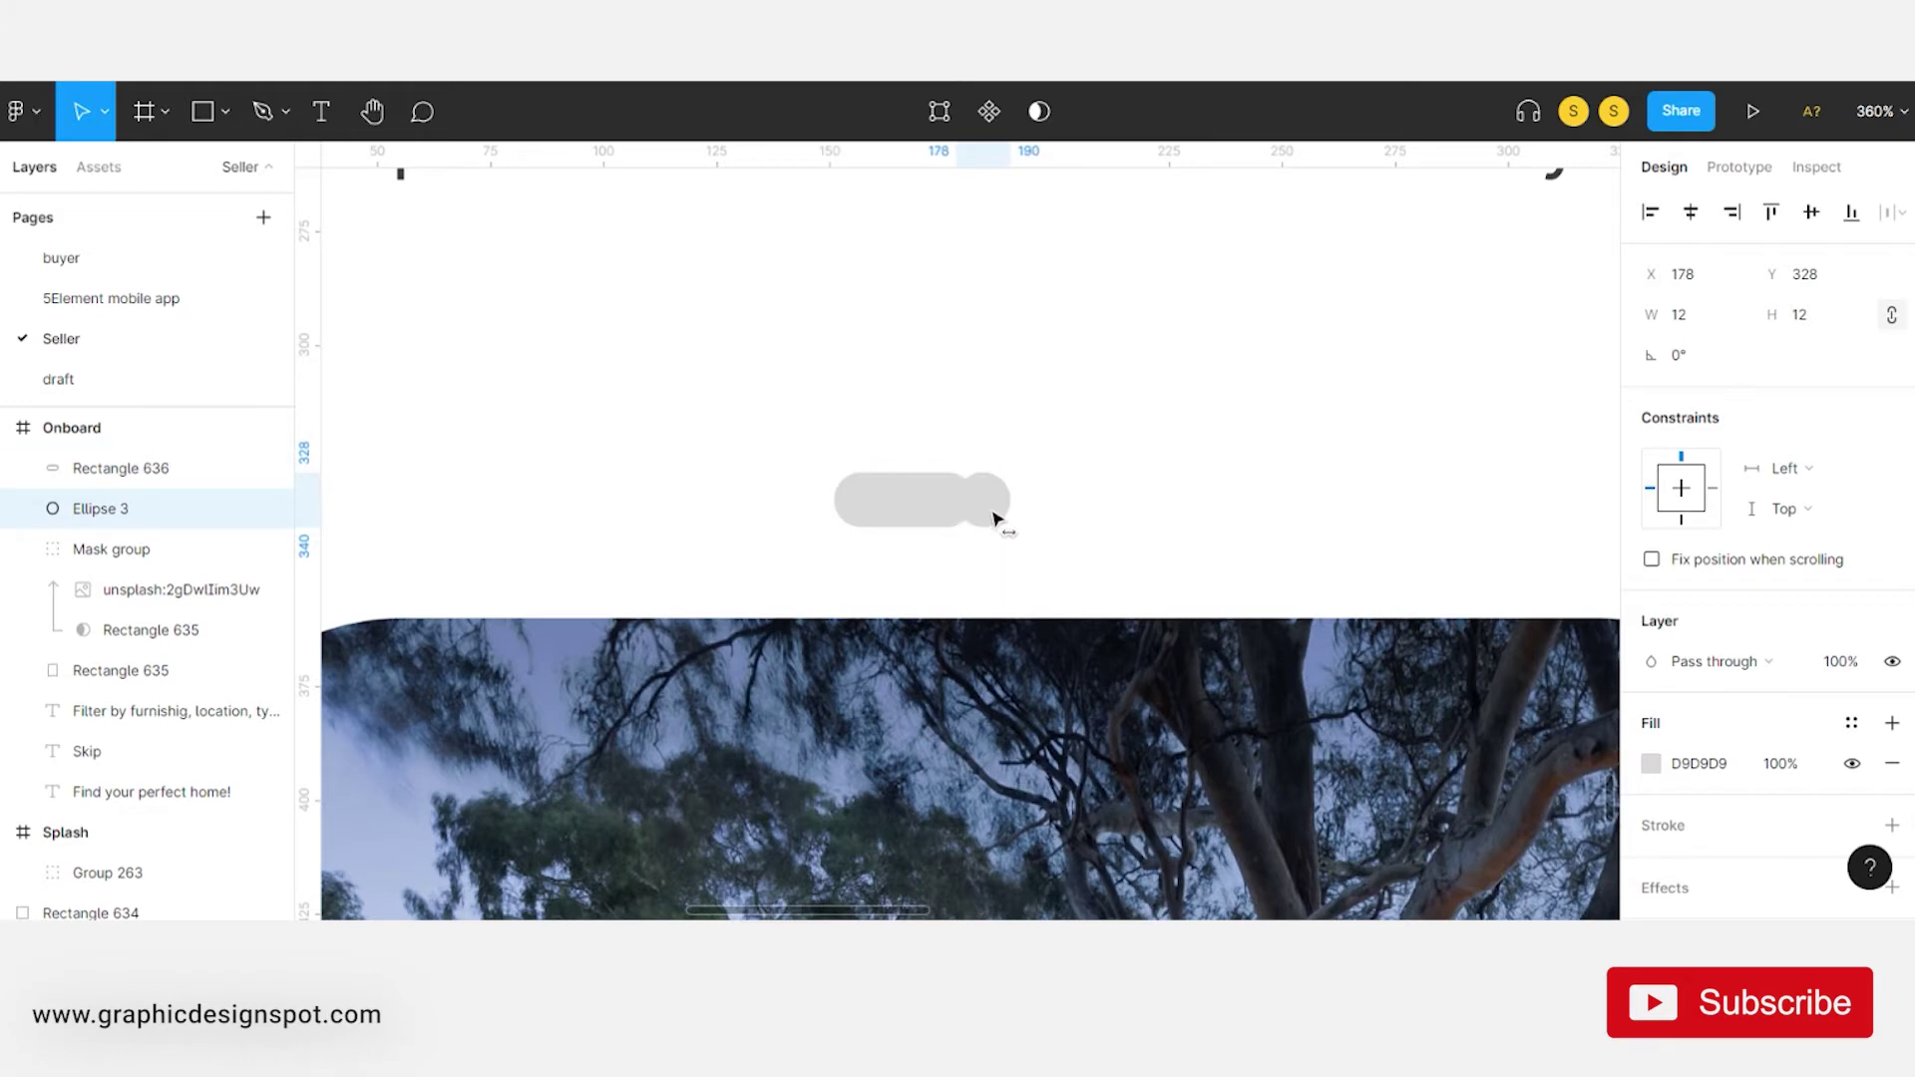
pyautogui.keyDown('shift'); pyautogui.click(933, 503); pyautogui.keyUp('shift')
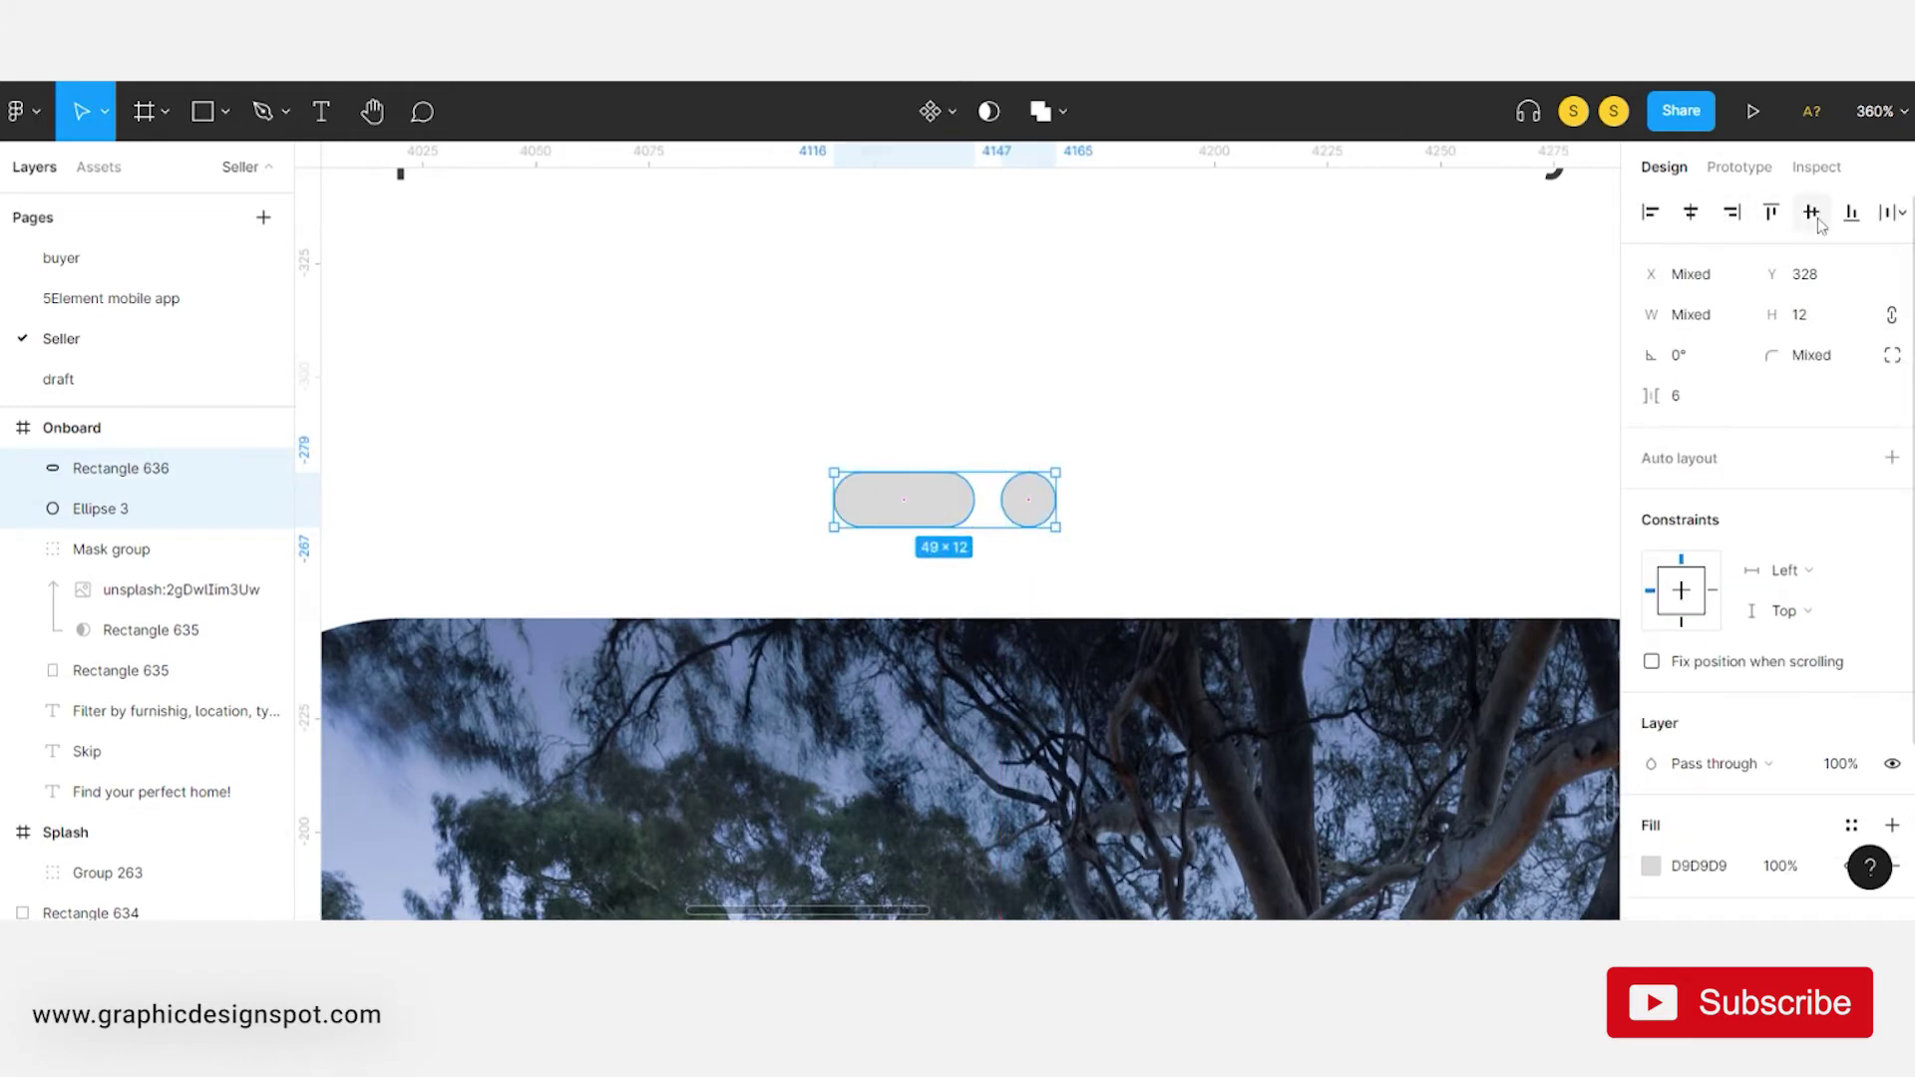
pyautogui.scroll(-3, 945, 484)
pyautogui.hotkey('ctrl', 'g')
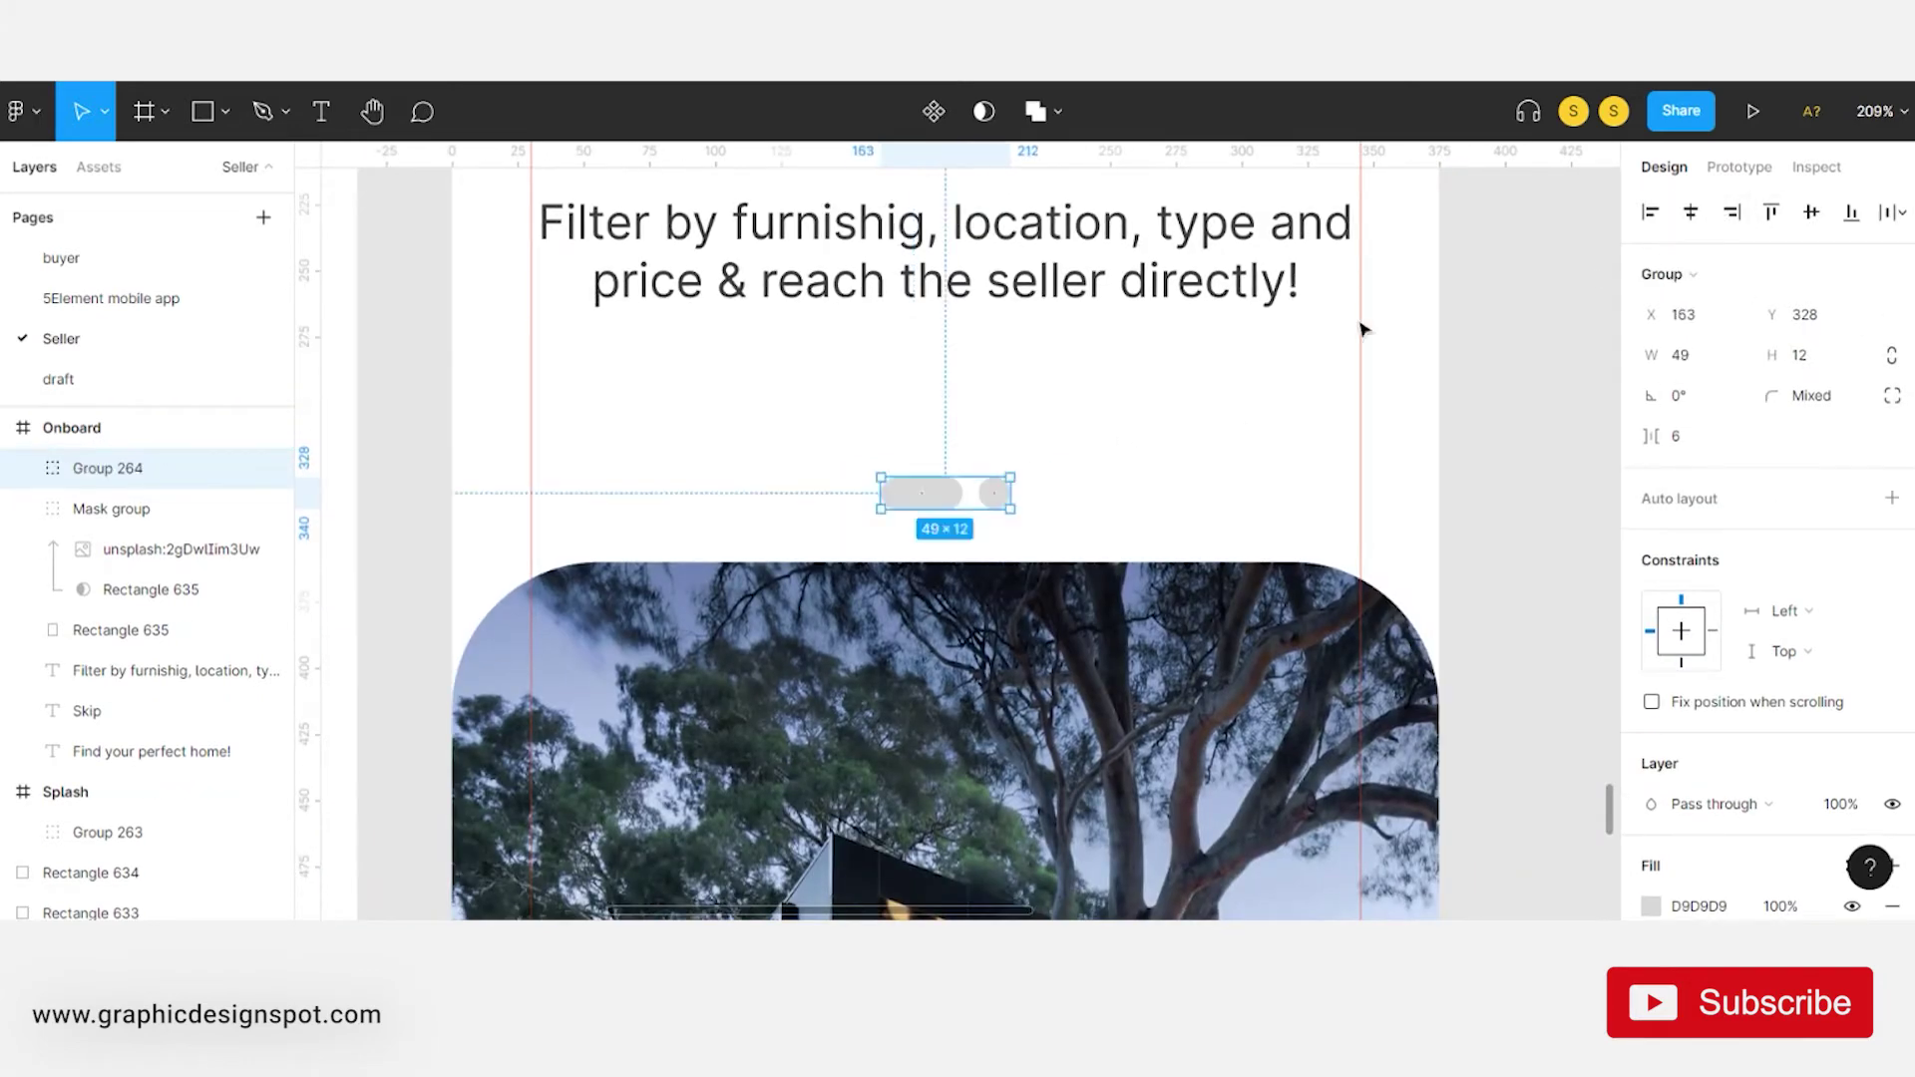
pyautogui.scroll(-5, 1367, 379)
# - Resize the pill and dot to height 8 and regroup them
pyautogui.moveTo(804, 200); pyautogui.dragTo(1147, 801)
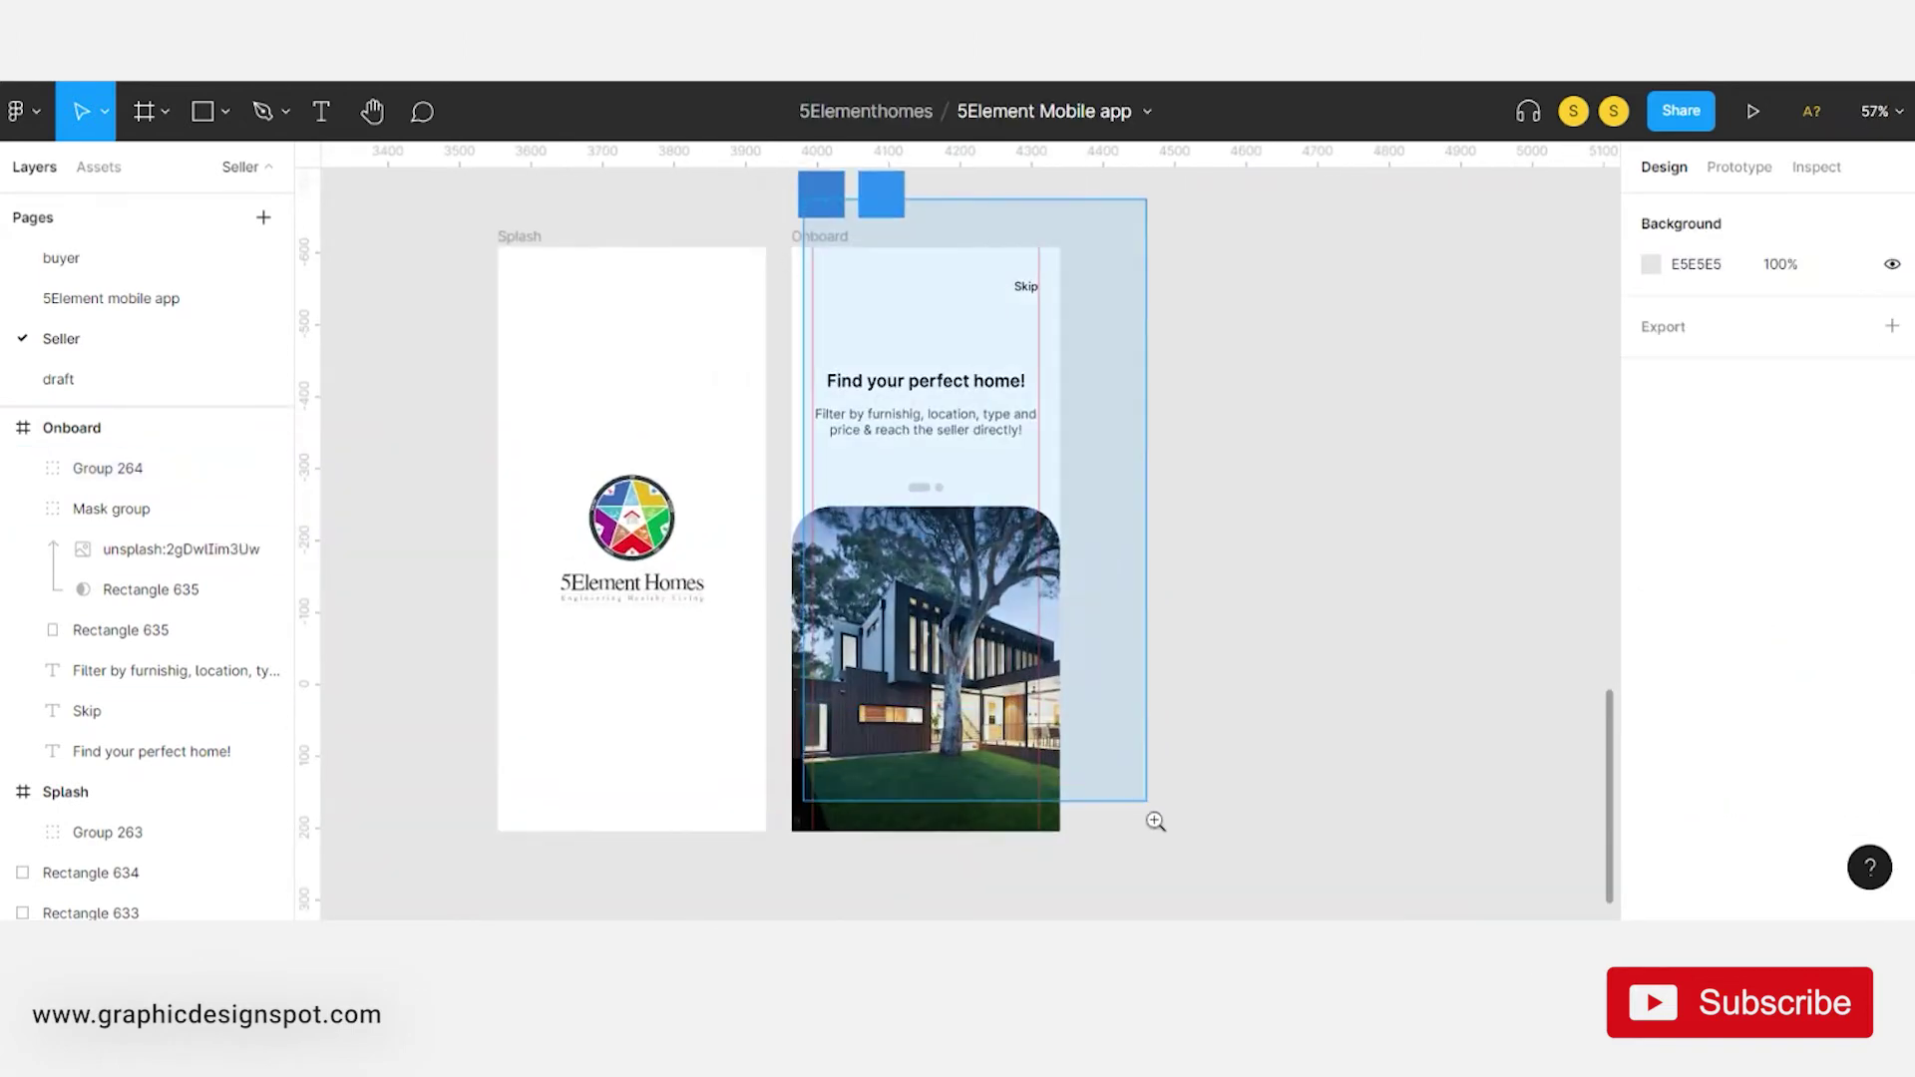
pyautogui.hotkey('ctrl', 'shift', 'g')
pyautogui.click(1161, 679)
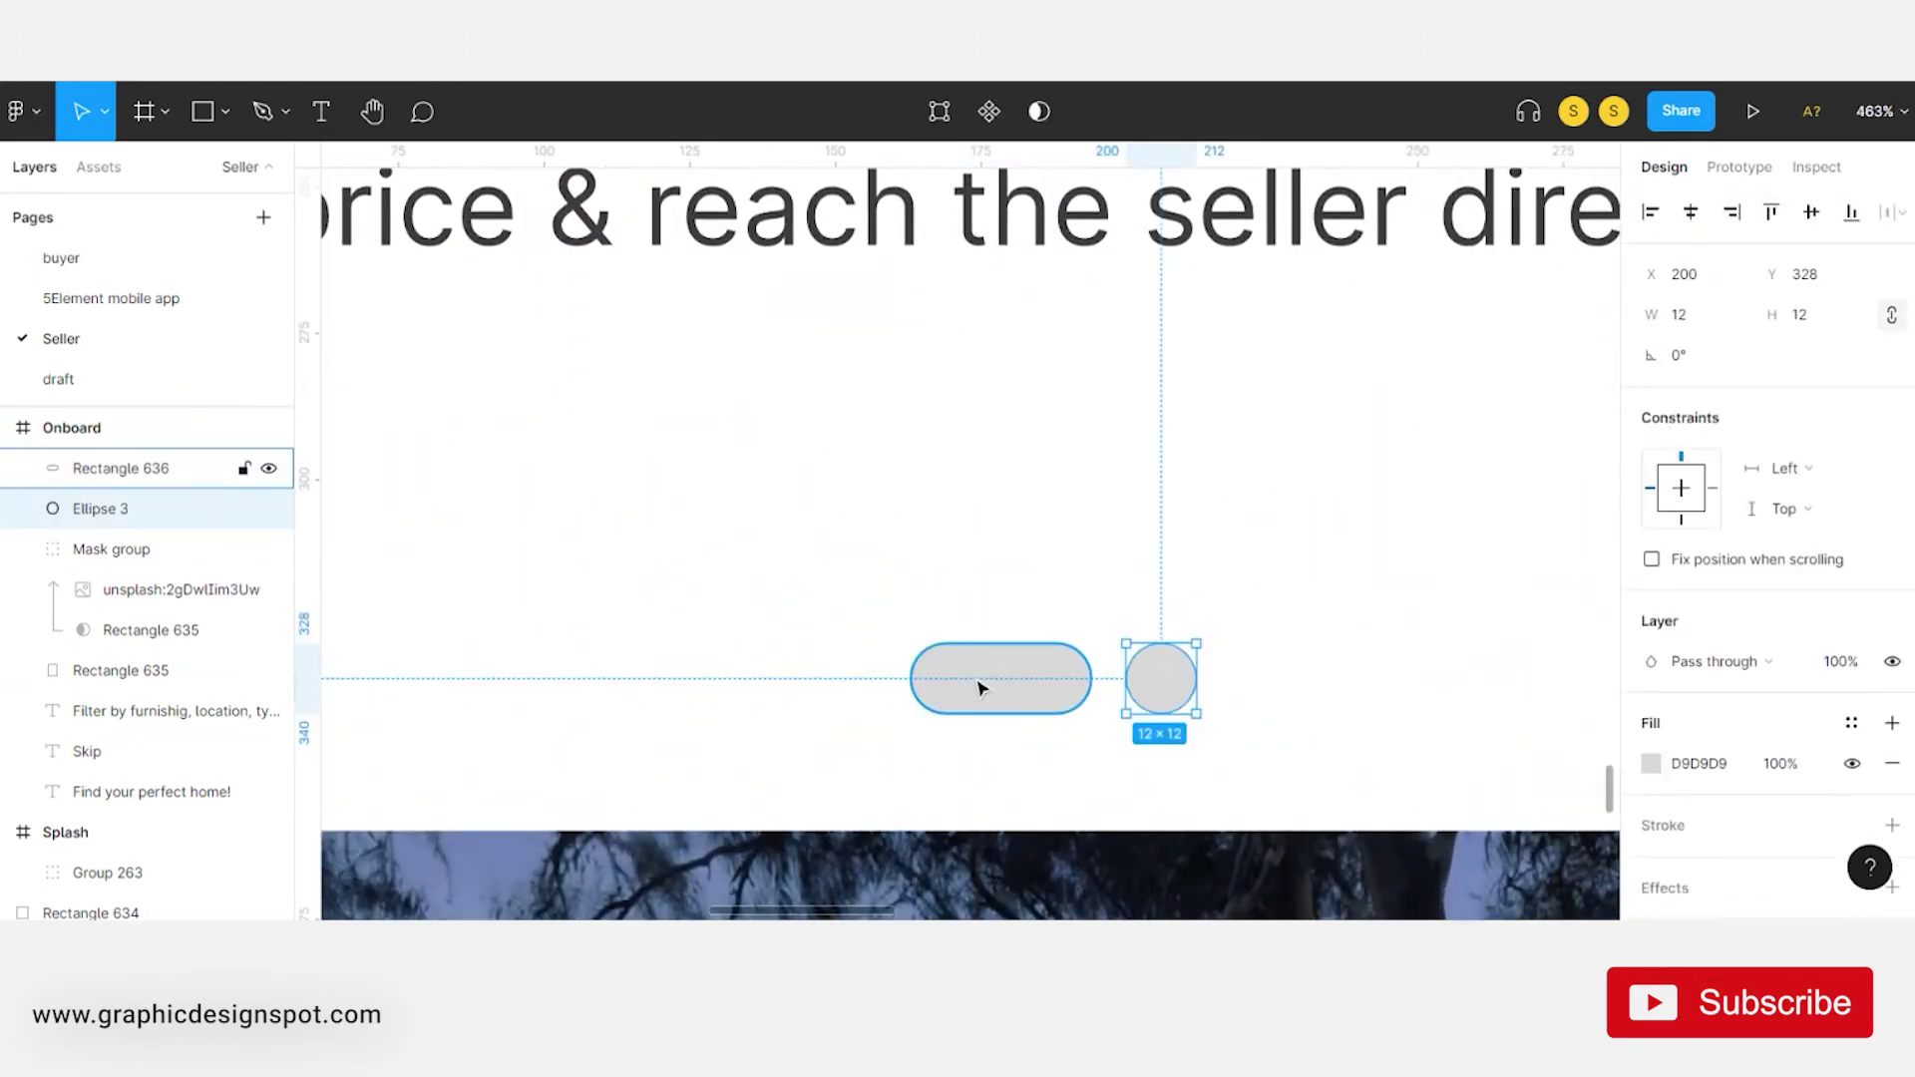
pyautogui.keyDown('shift'); pyautogui.click(980, 688); pyautogui.keyUp('shift')
pyautogui.write('8')
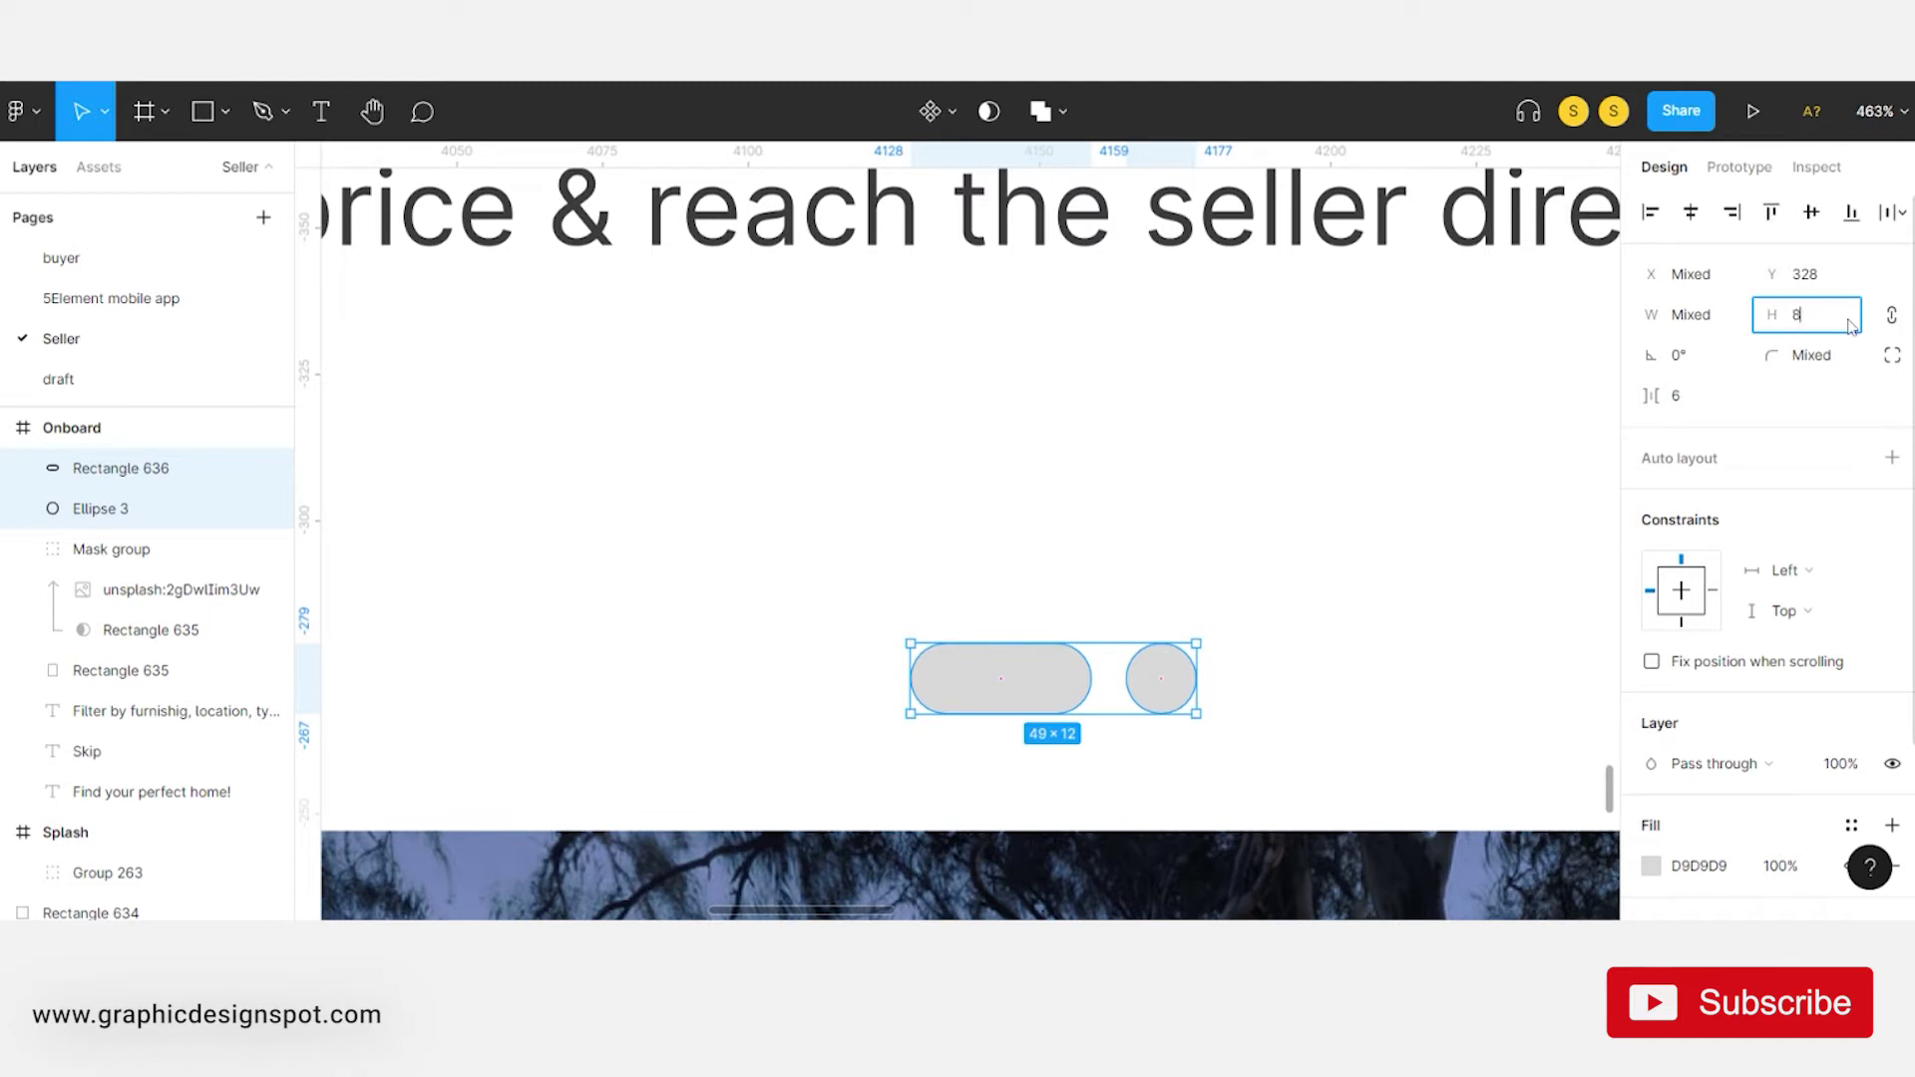
pyautogui.press('Return')
pyautogui.scroll(-5, 909, 577)
pyautogui.hotkey('ctrl', 'g')
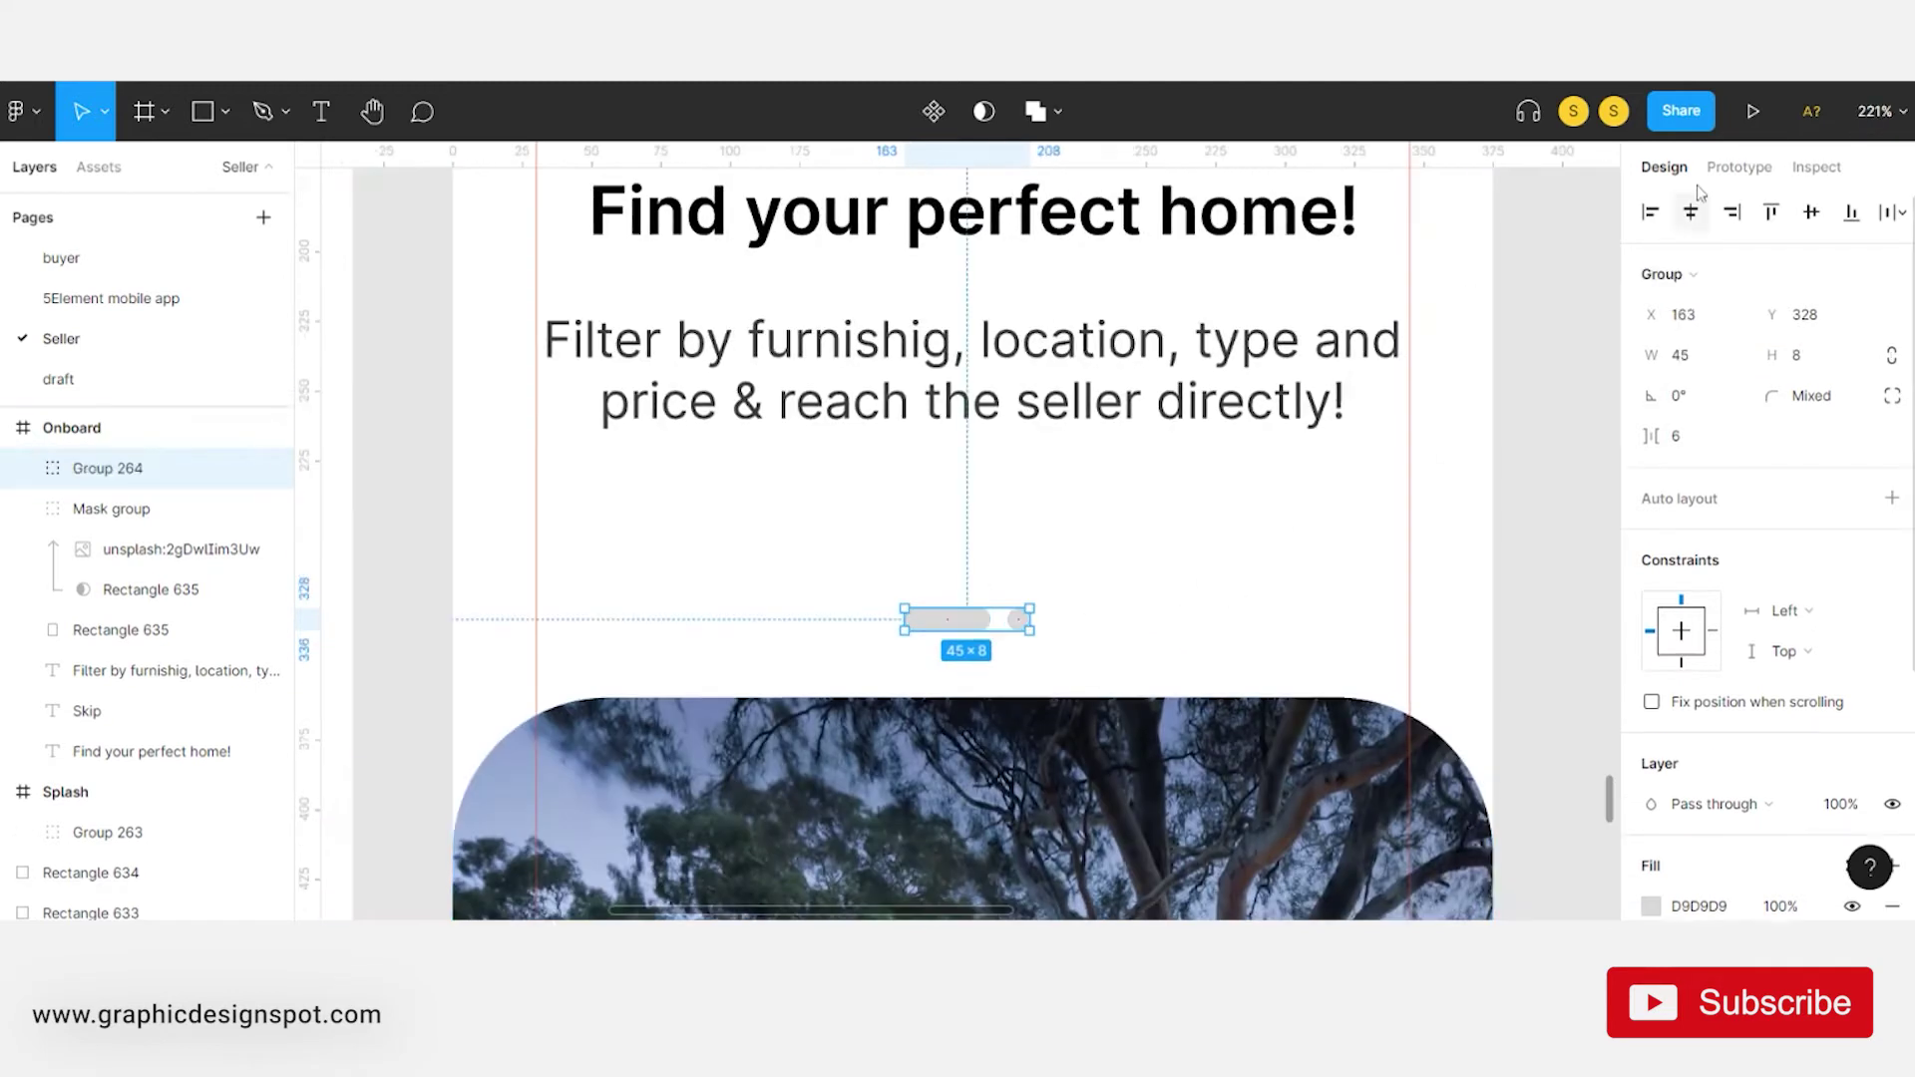
# - Nudge the indicator group down so it sits centred under the subtitle
pyautogui.click(1541, 499)
pyautogui.moveTo(982, 631); pyautogui.dragTo(984, 649)
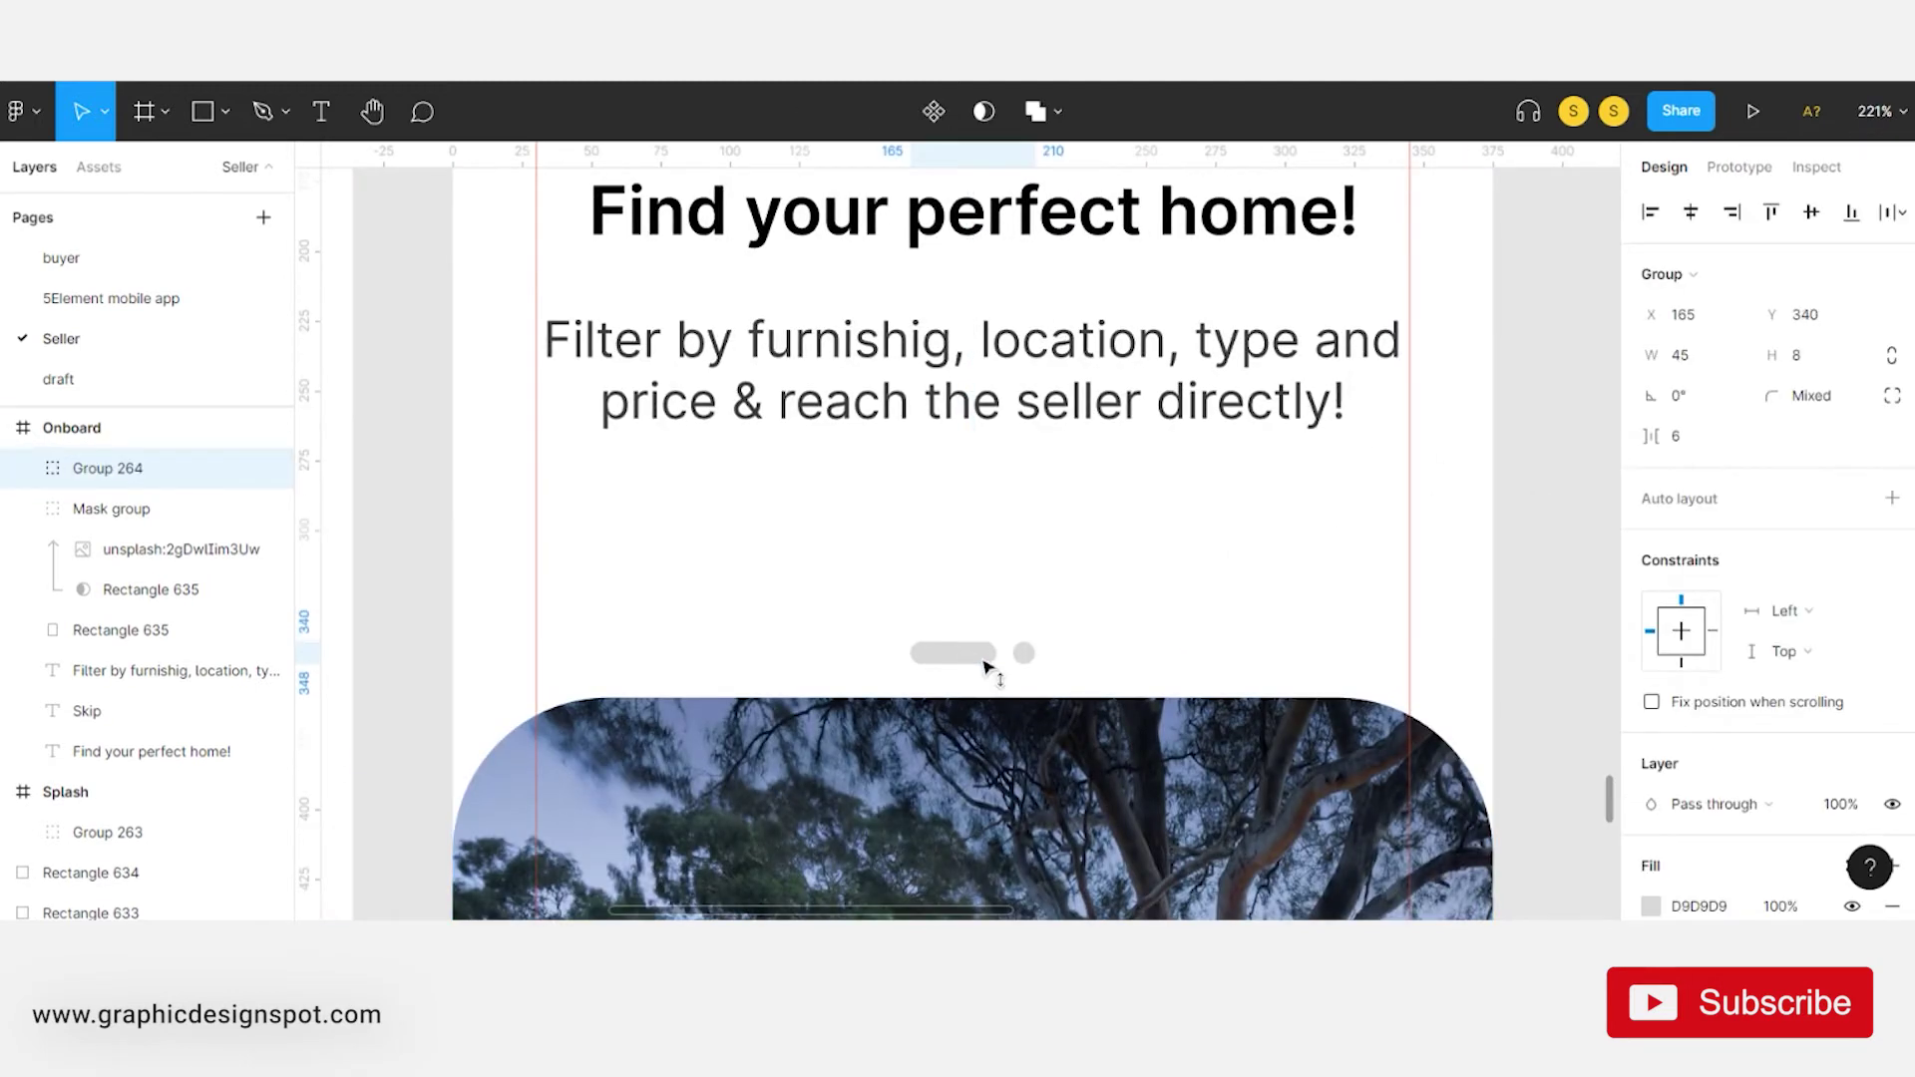
pyautogui.scroll(-5, 984, 666)
pyautogui.scroll(-2, 871, 495)
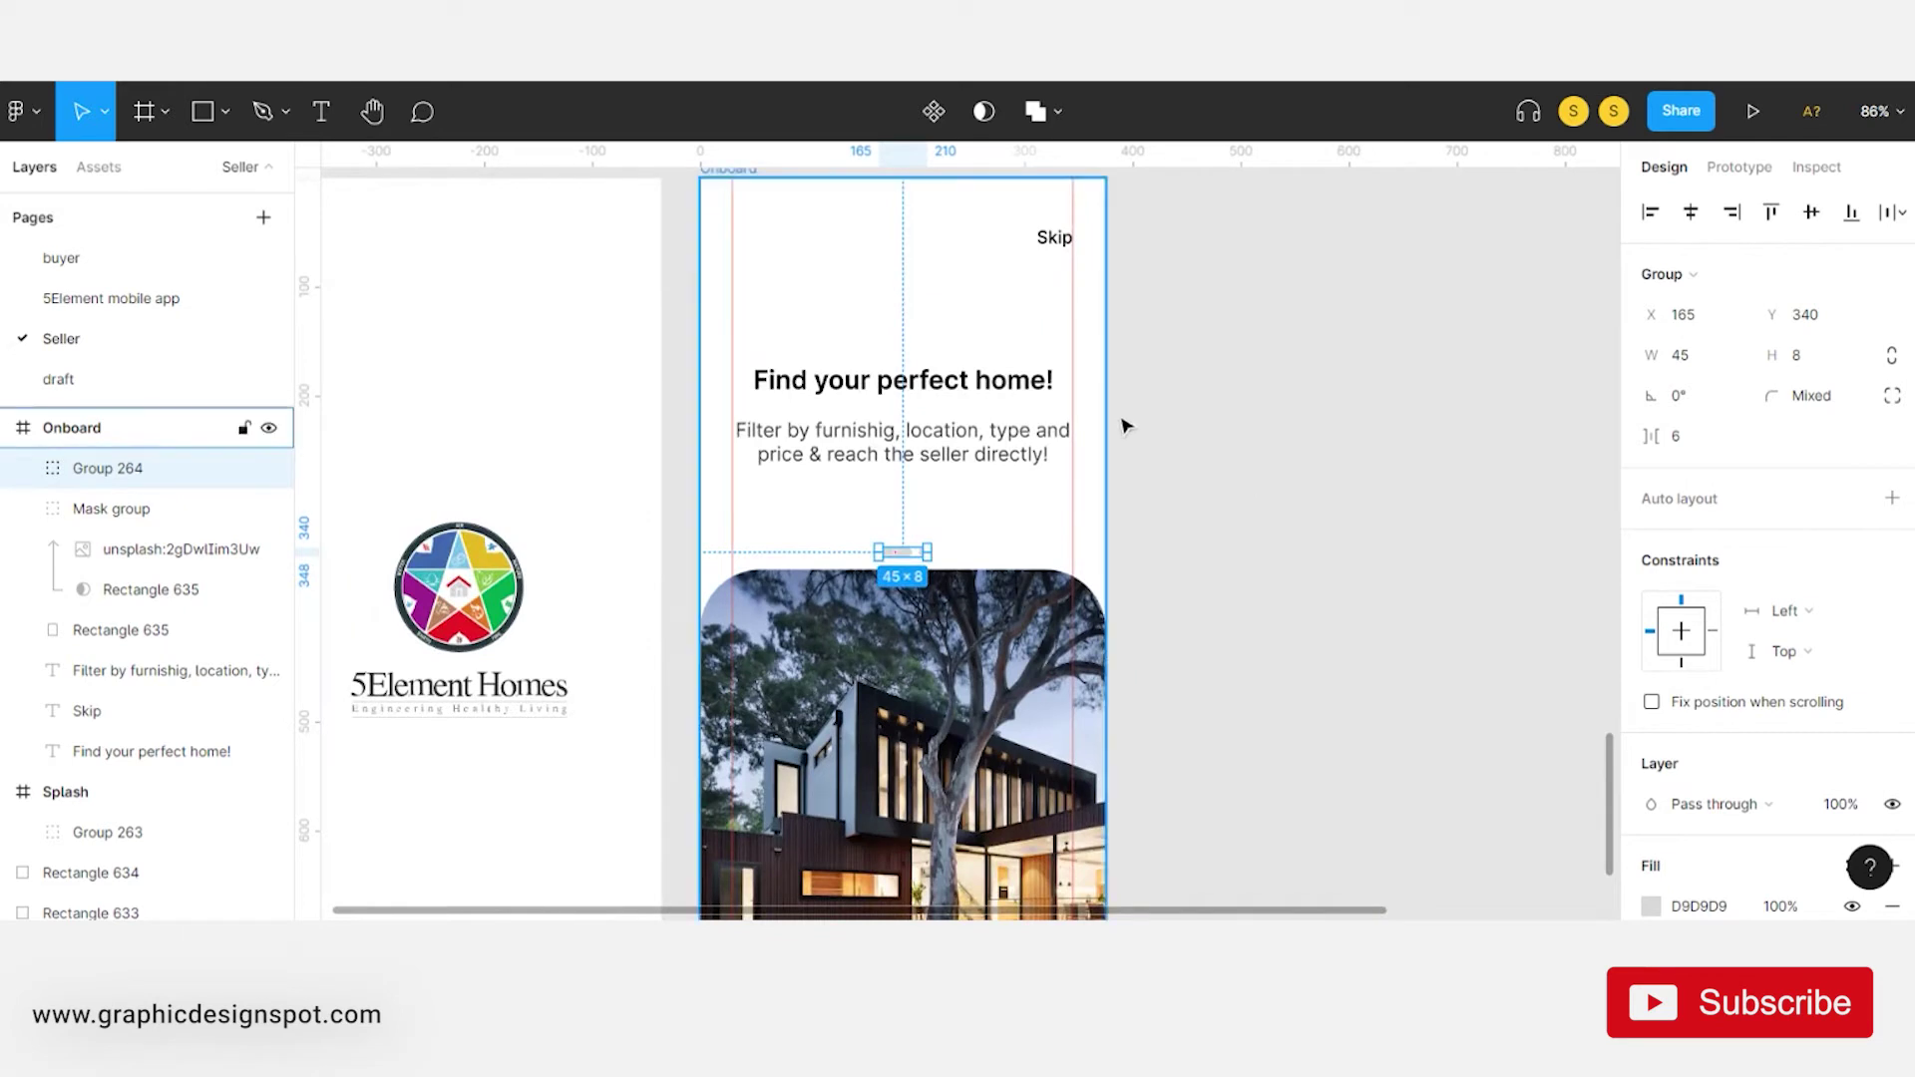
pyautogui.click(1174, 486)
pyautogui.click(926, 550)
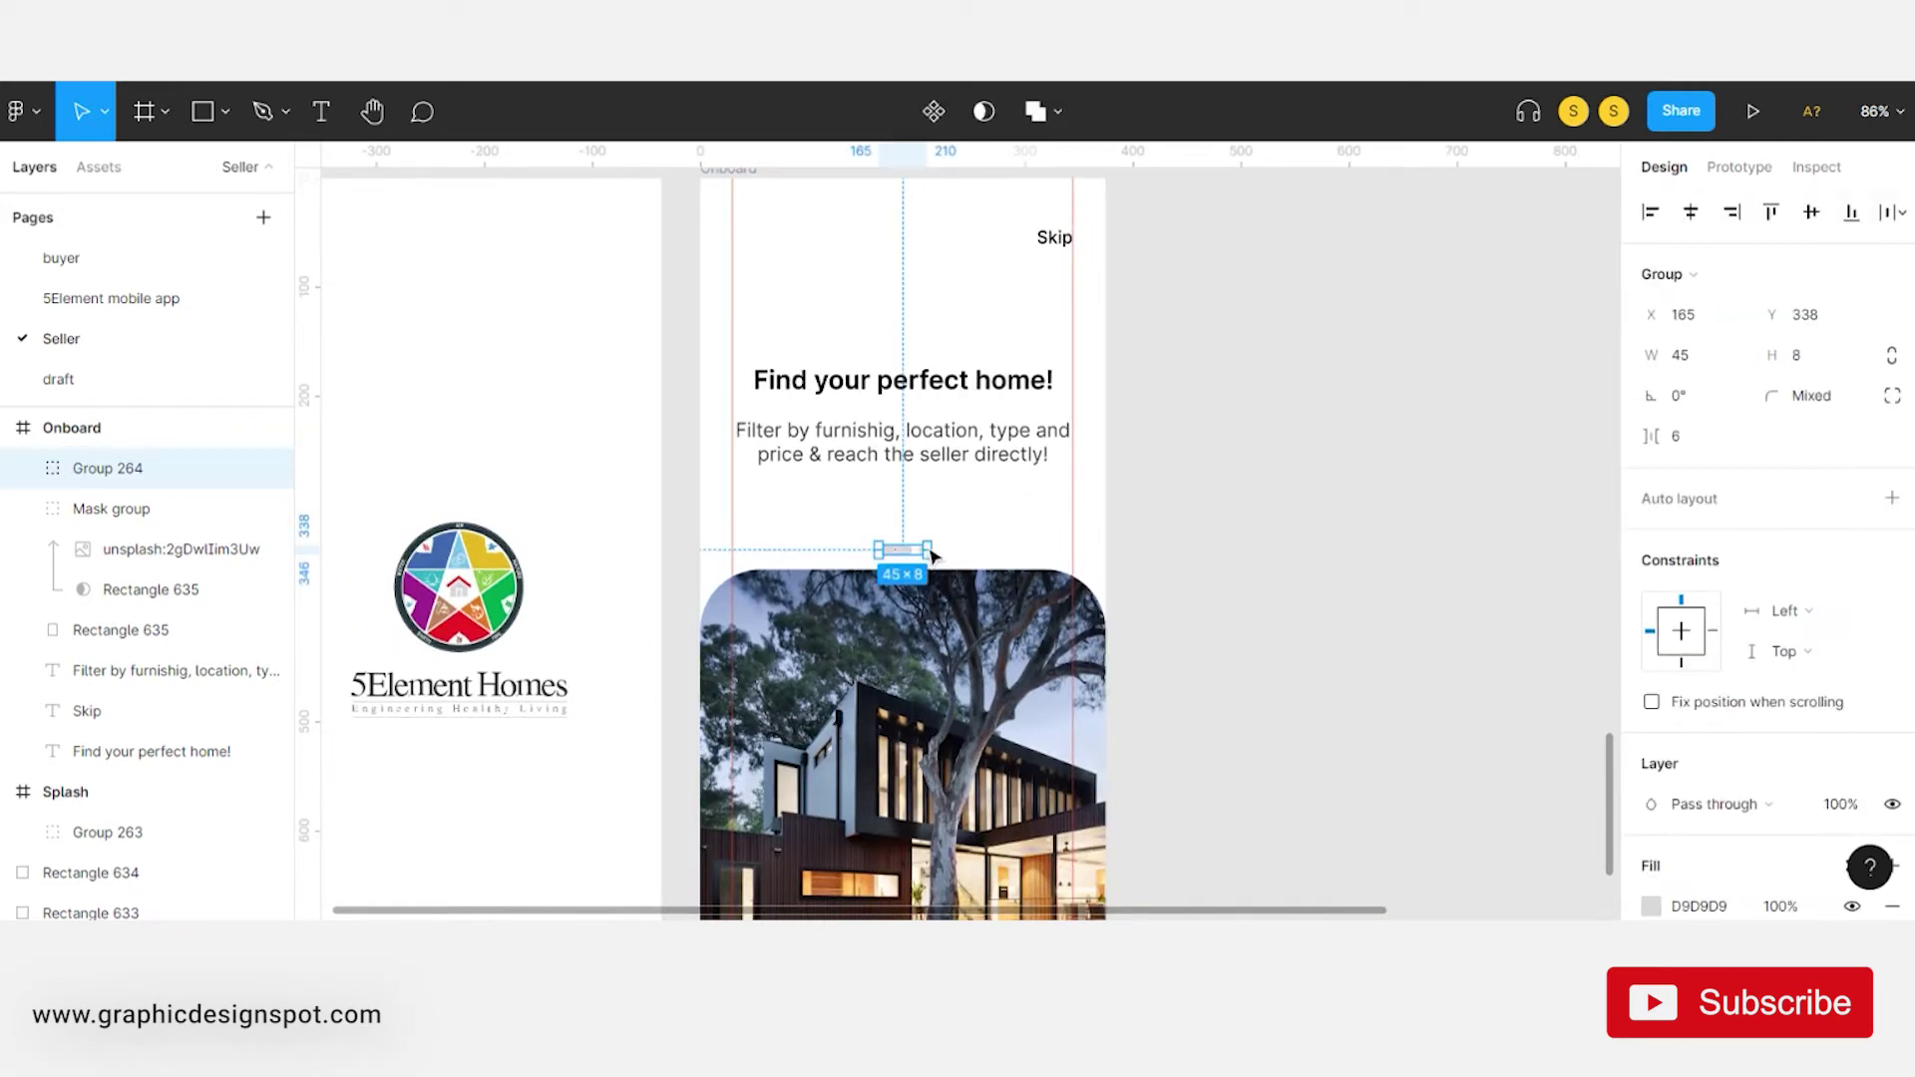
# - Move the heading and subtitle up slightly together
pyautogui.click(950, 467)
pyautogui.keyDown('shift'); pyautogui.click(950, 384); pyautogui.keyUp('shift')
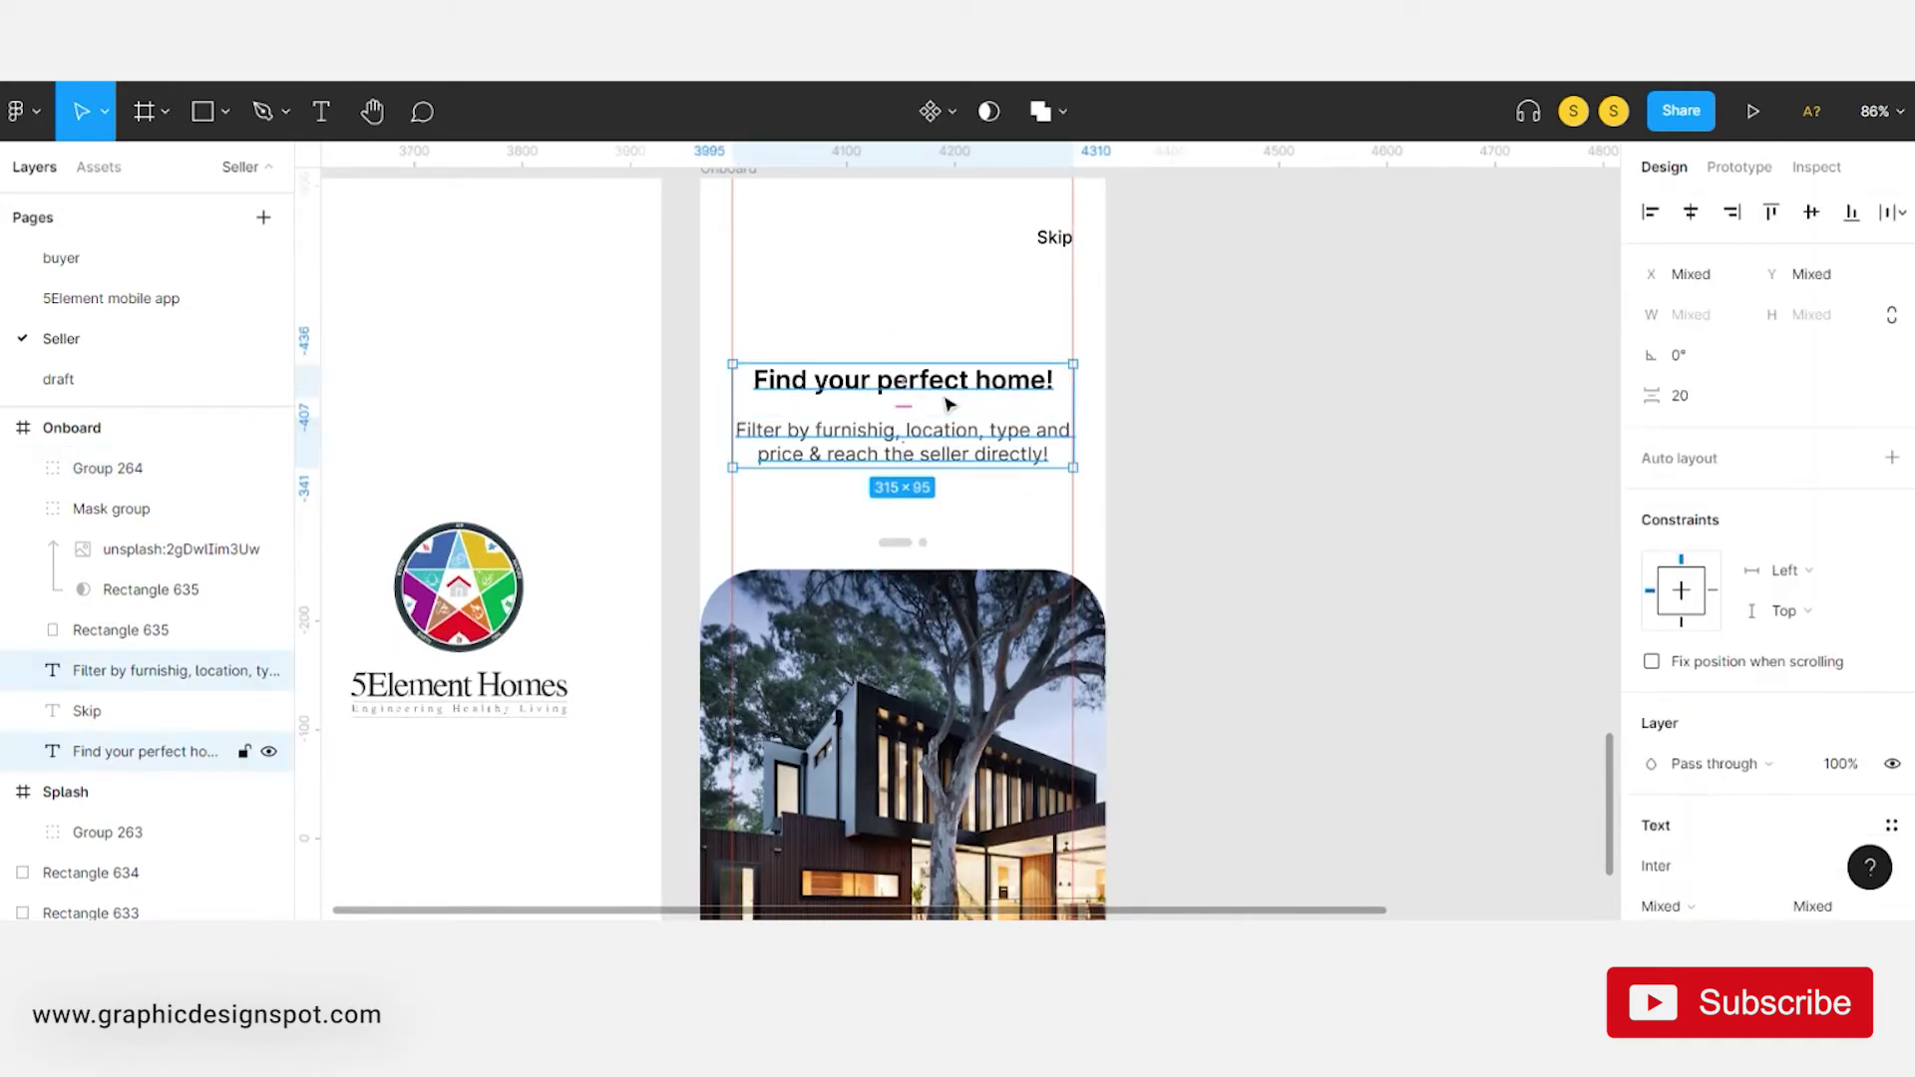
pyautogui.moveTo(949, 458); pyautogui.dragTo(945, 447)
pyautogui.click(1210, 385)
pyautogui.scroll(-4, 1210, 385)
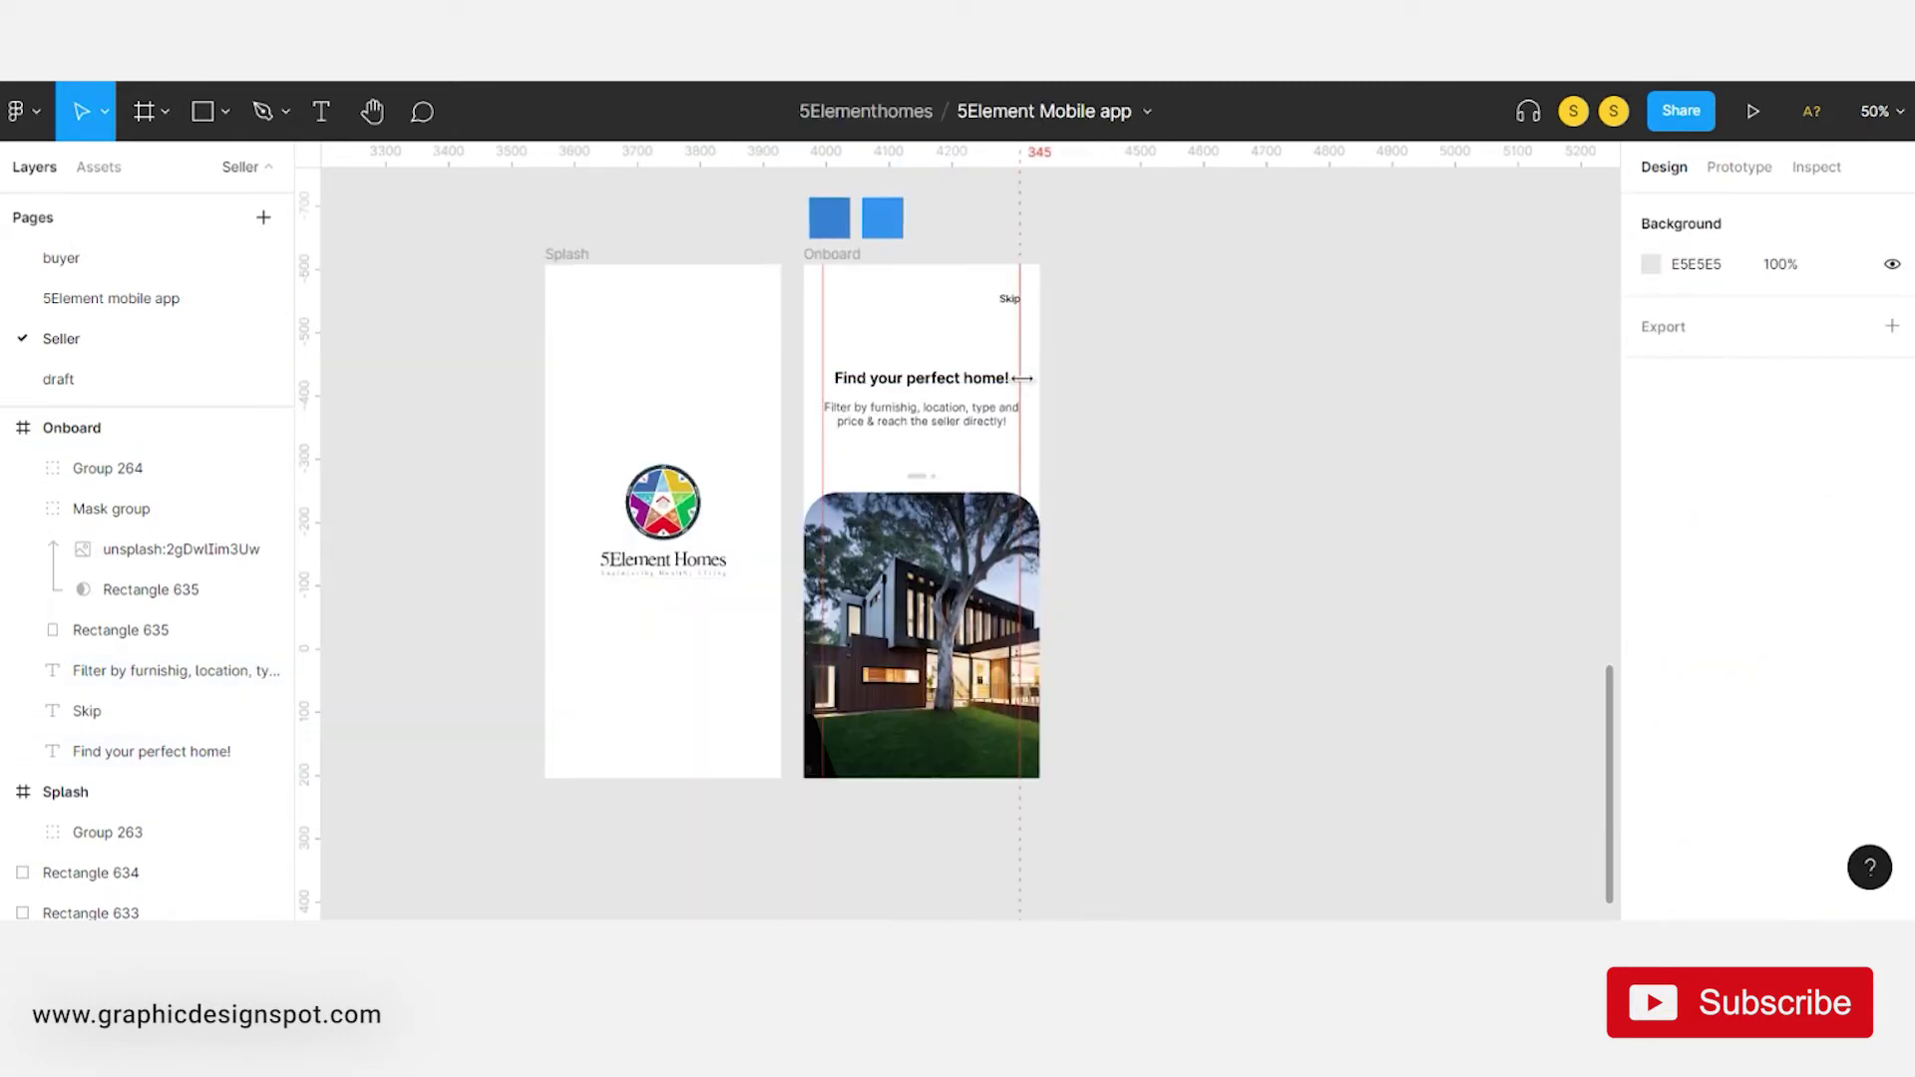
pyautogui.moveTo(1363, 623); pyautogui.dragTo(1255, 627)
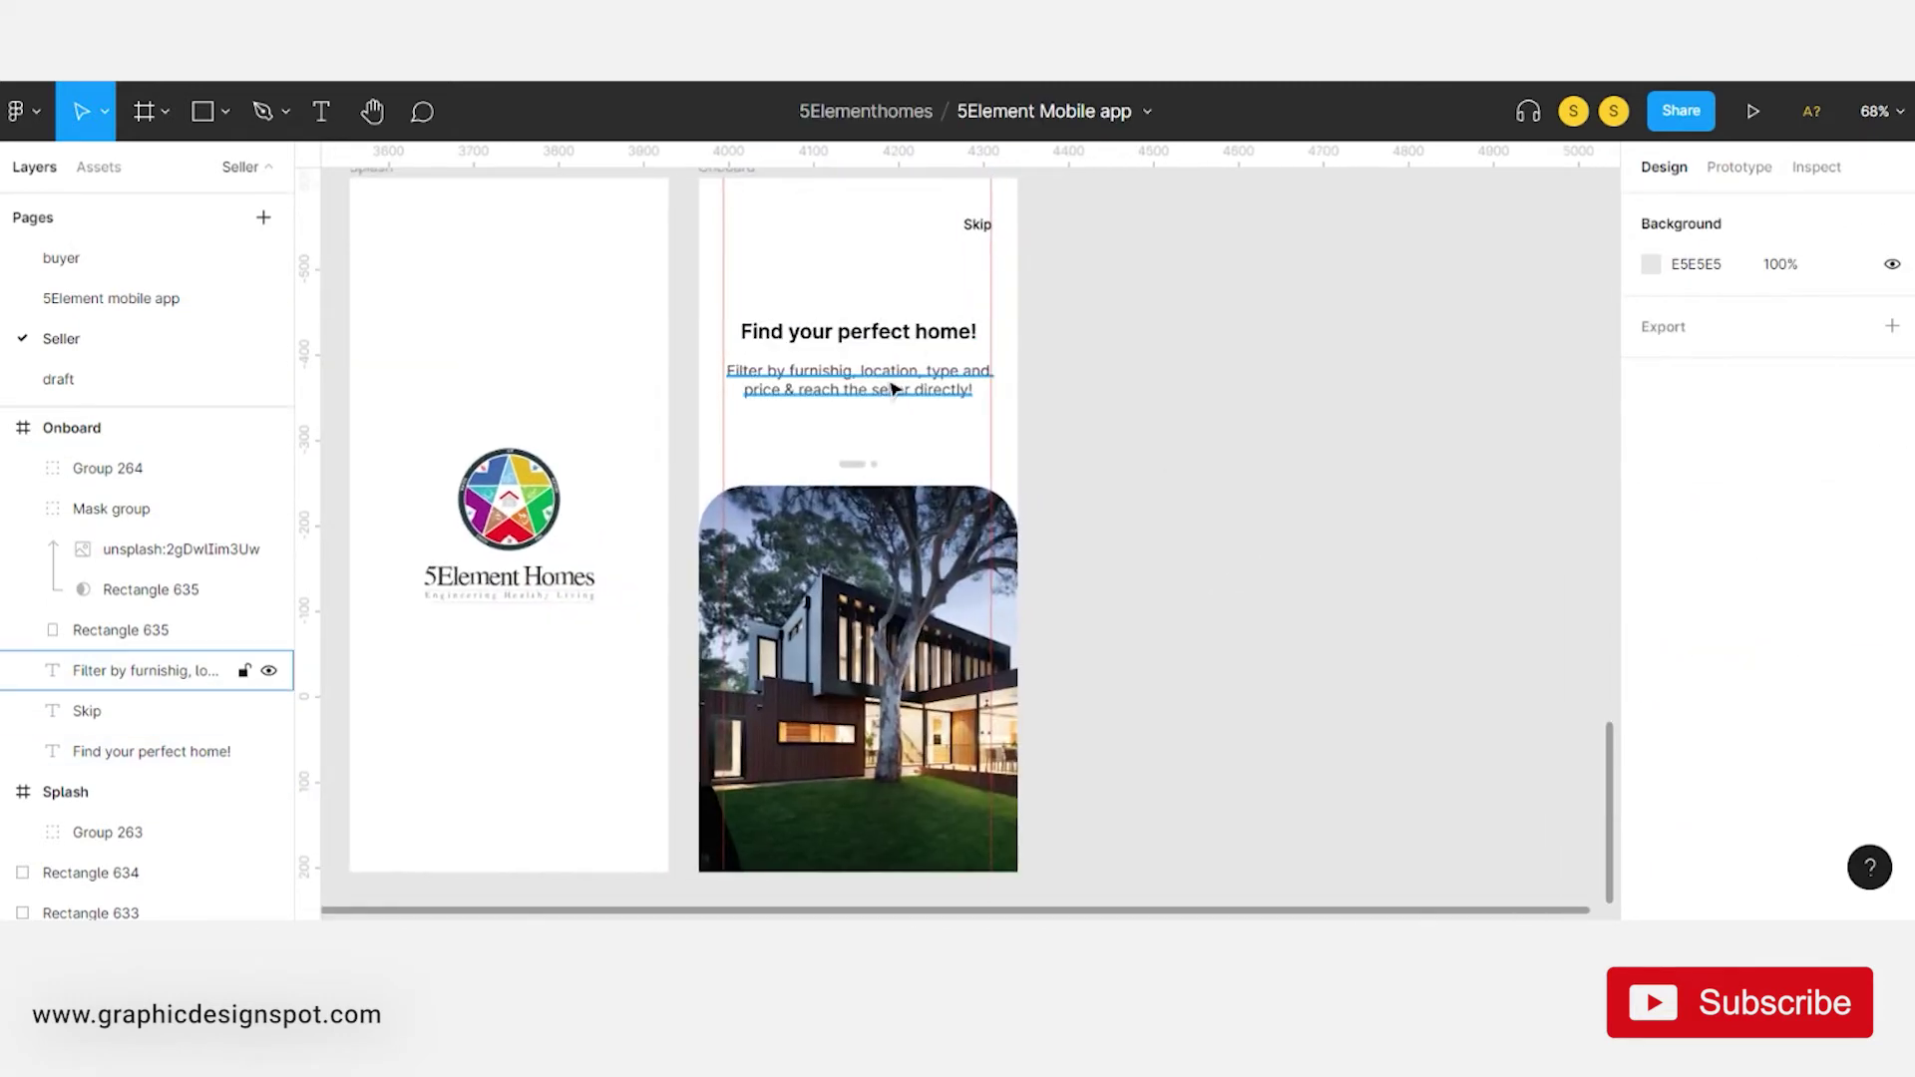
# - Adjust the subtitle box width so it wraps onto two lines, about 315 px wide
pyautogui.click(927, 377)
pyautogui.click(1125, 376)
pyautogui.click(932, 374)
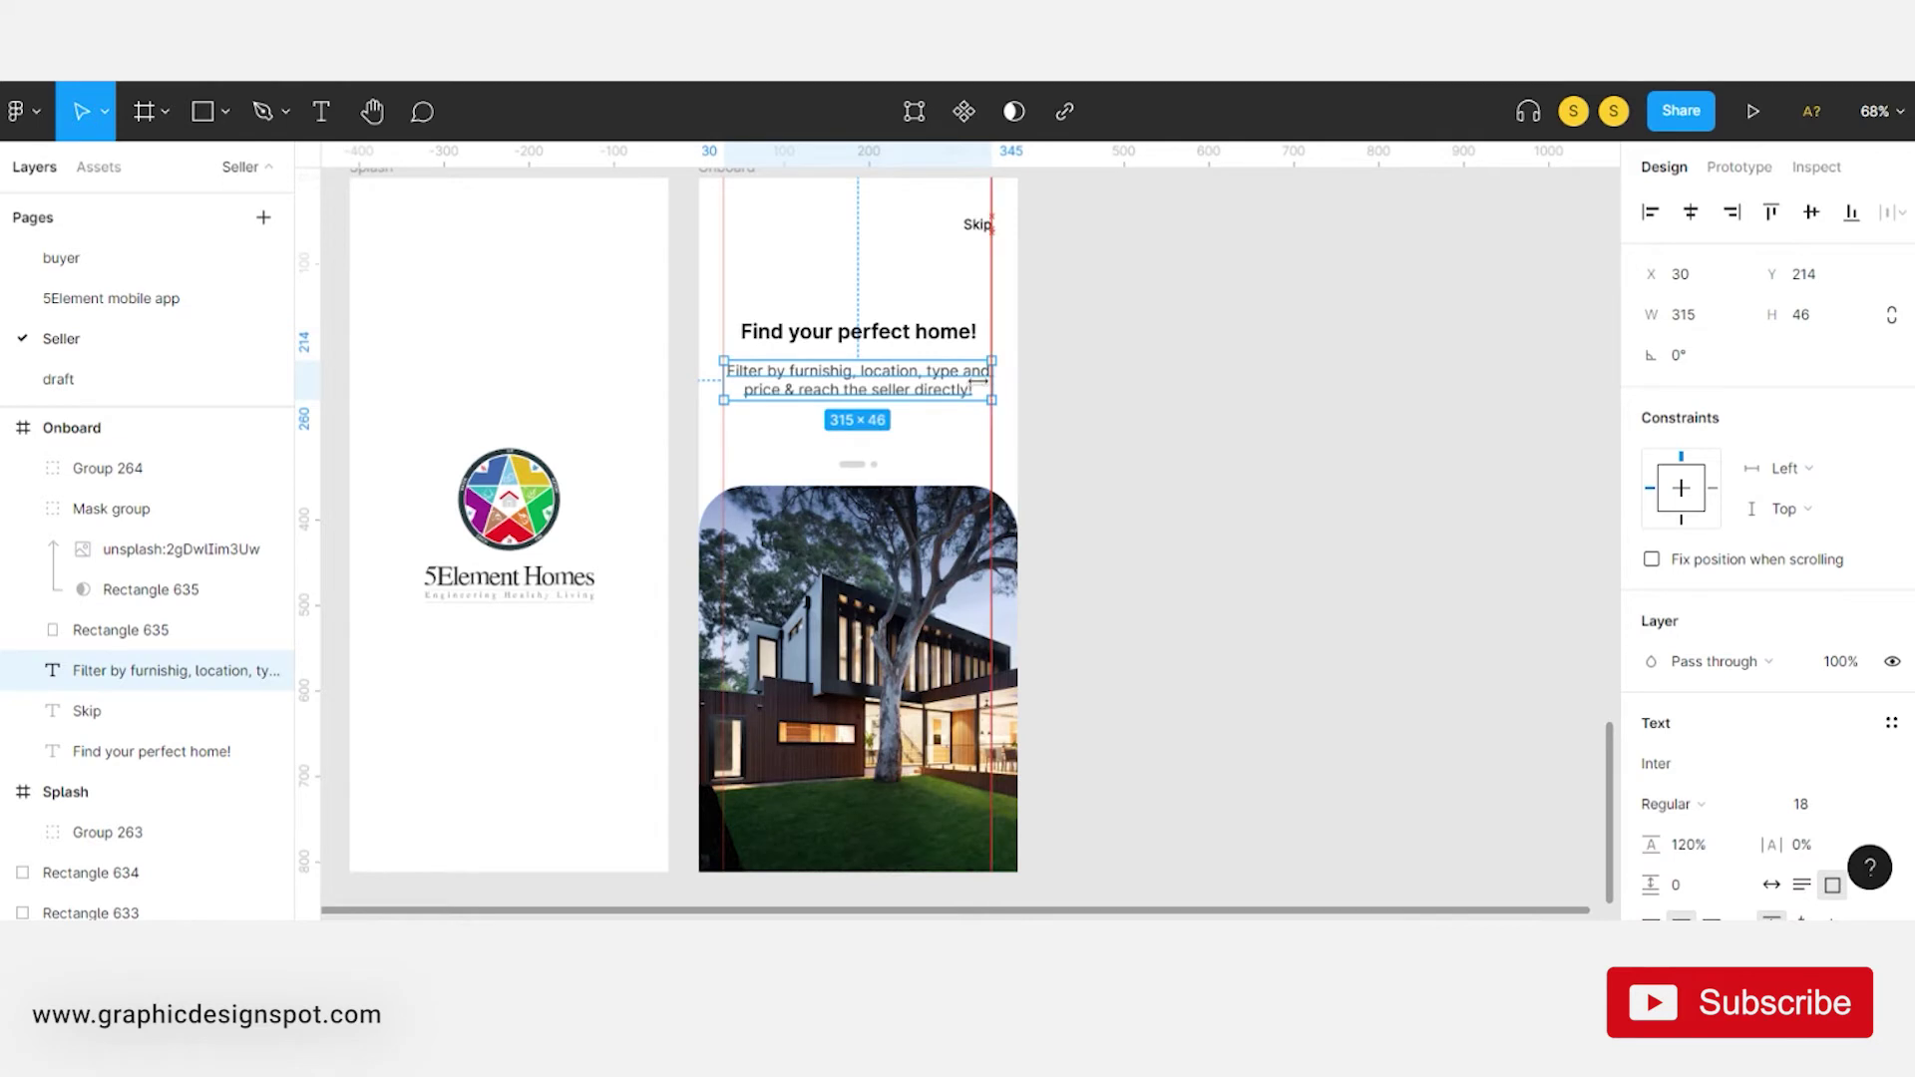
pyautogui.moveTo(979, 381); pyautogui.dragTo(965, 383)
pyautogui.hotkey('ctrl', 'z')
pyautogui.click(1114, 376)
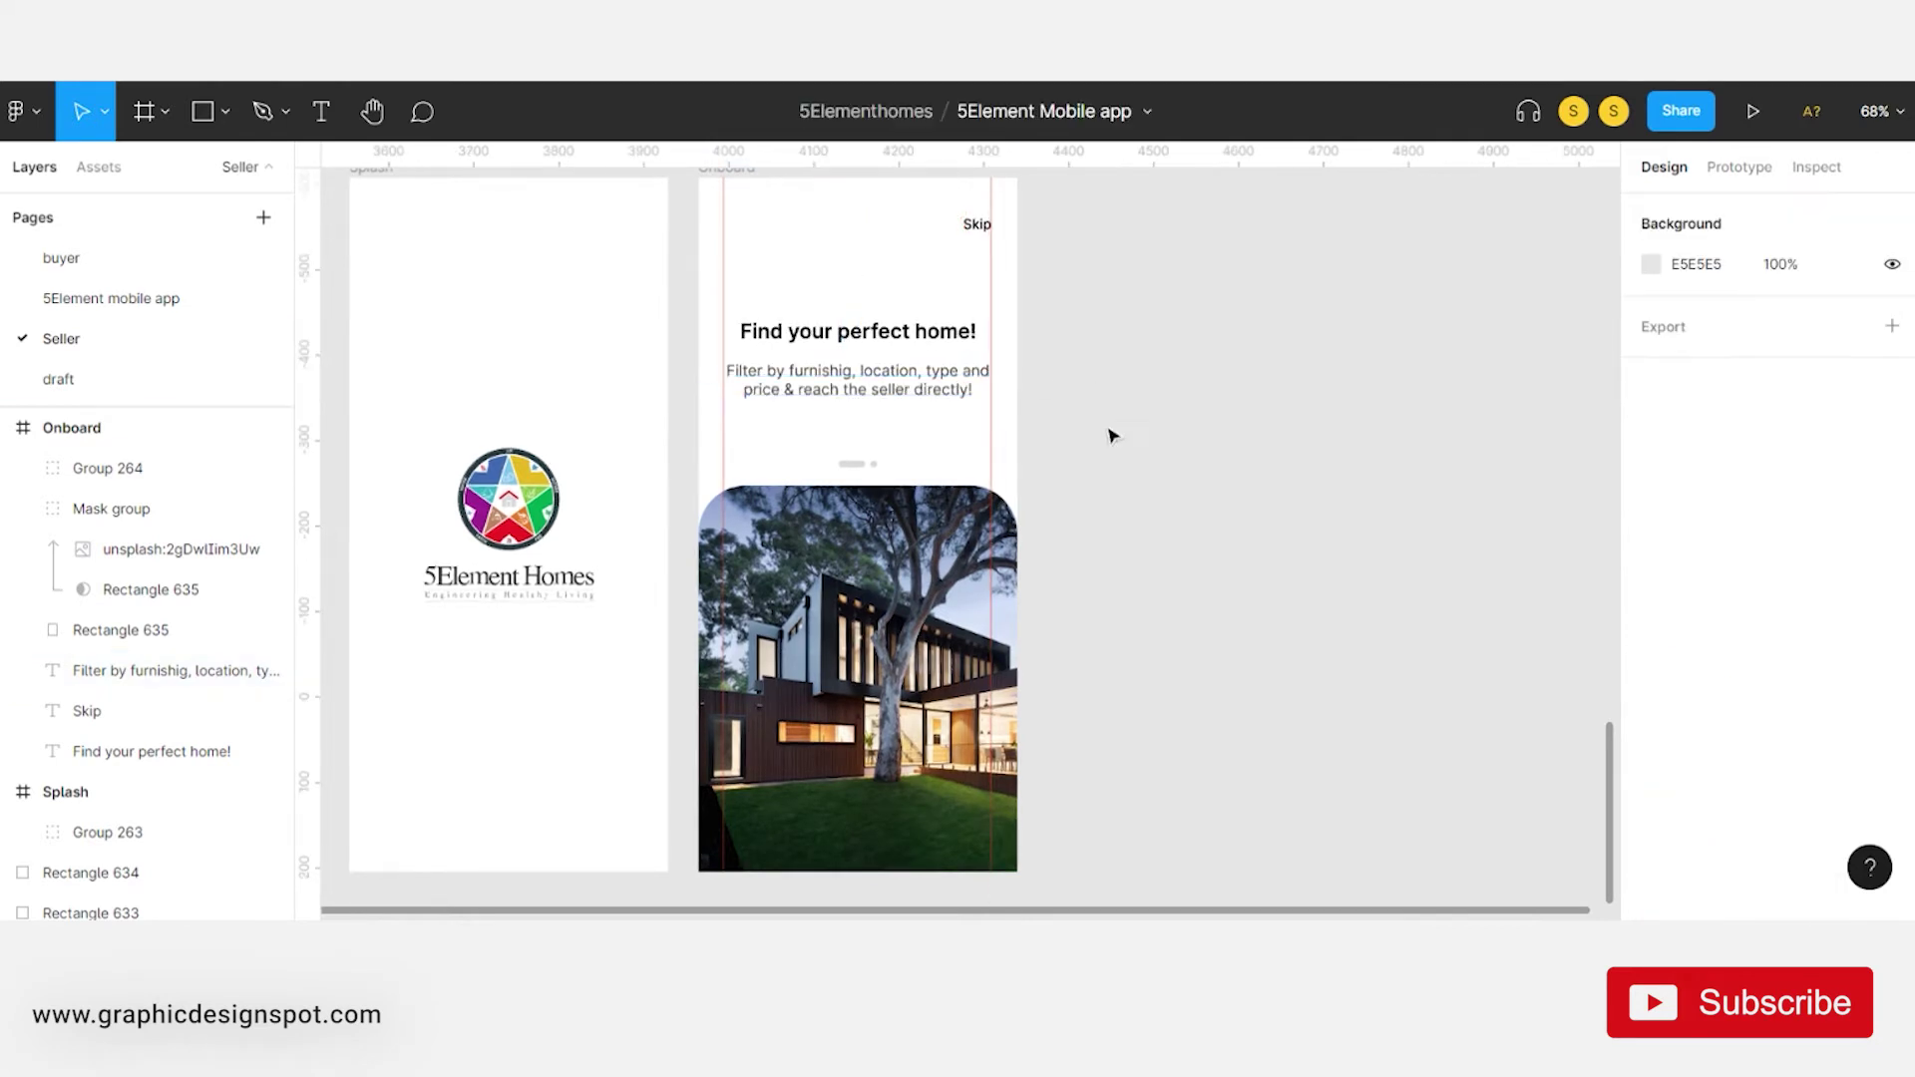
pyautogui.moveTo(1113, 436); pyautogui.dragTo(1114, 460)
# - Add a Semi Bold 'Next' label centred near the bottom of the photo
pyautogui.press('t')
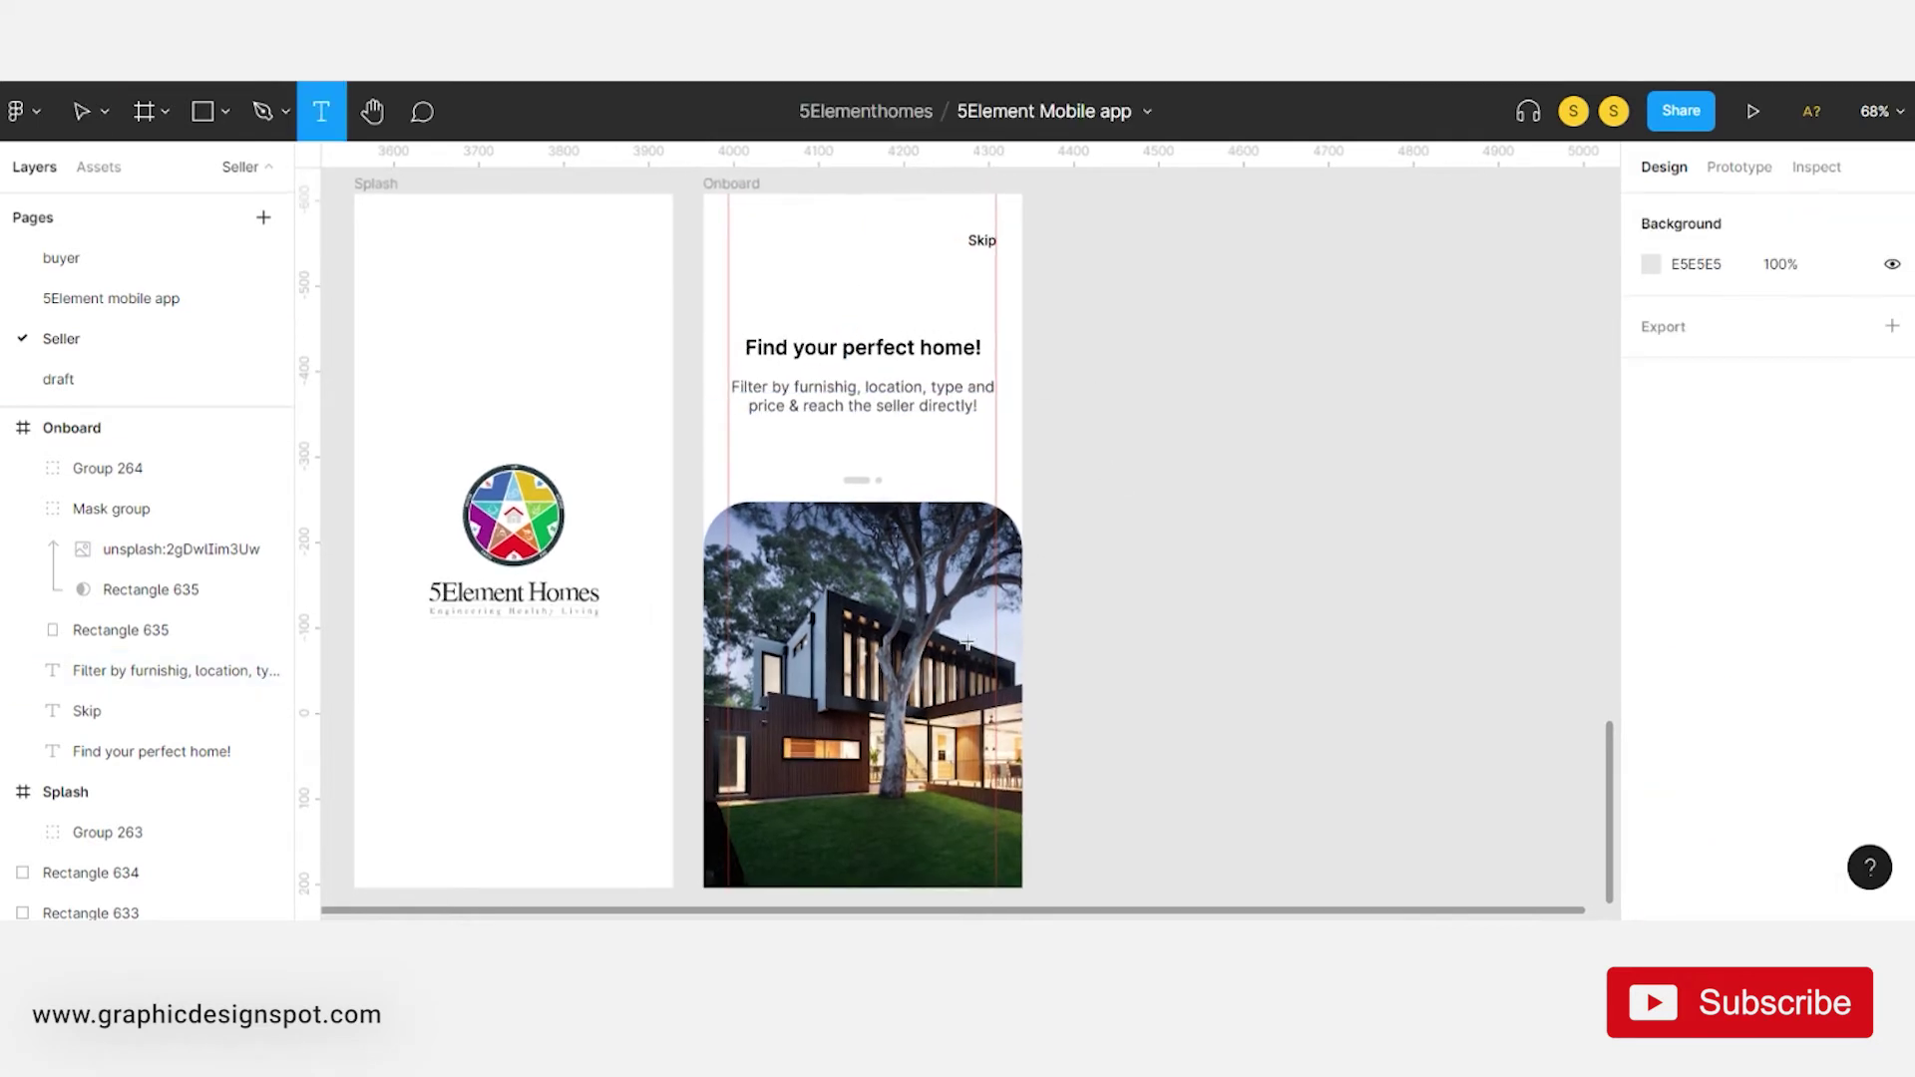
pyautogui.click(820, 820)
pyautogui.write('Next')
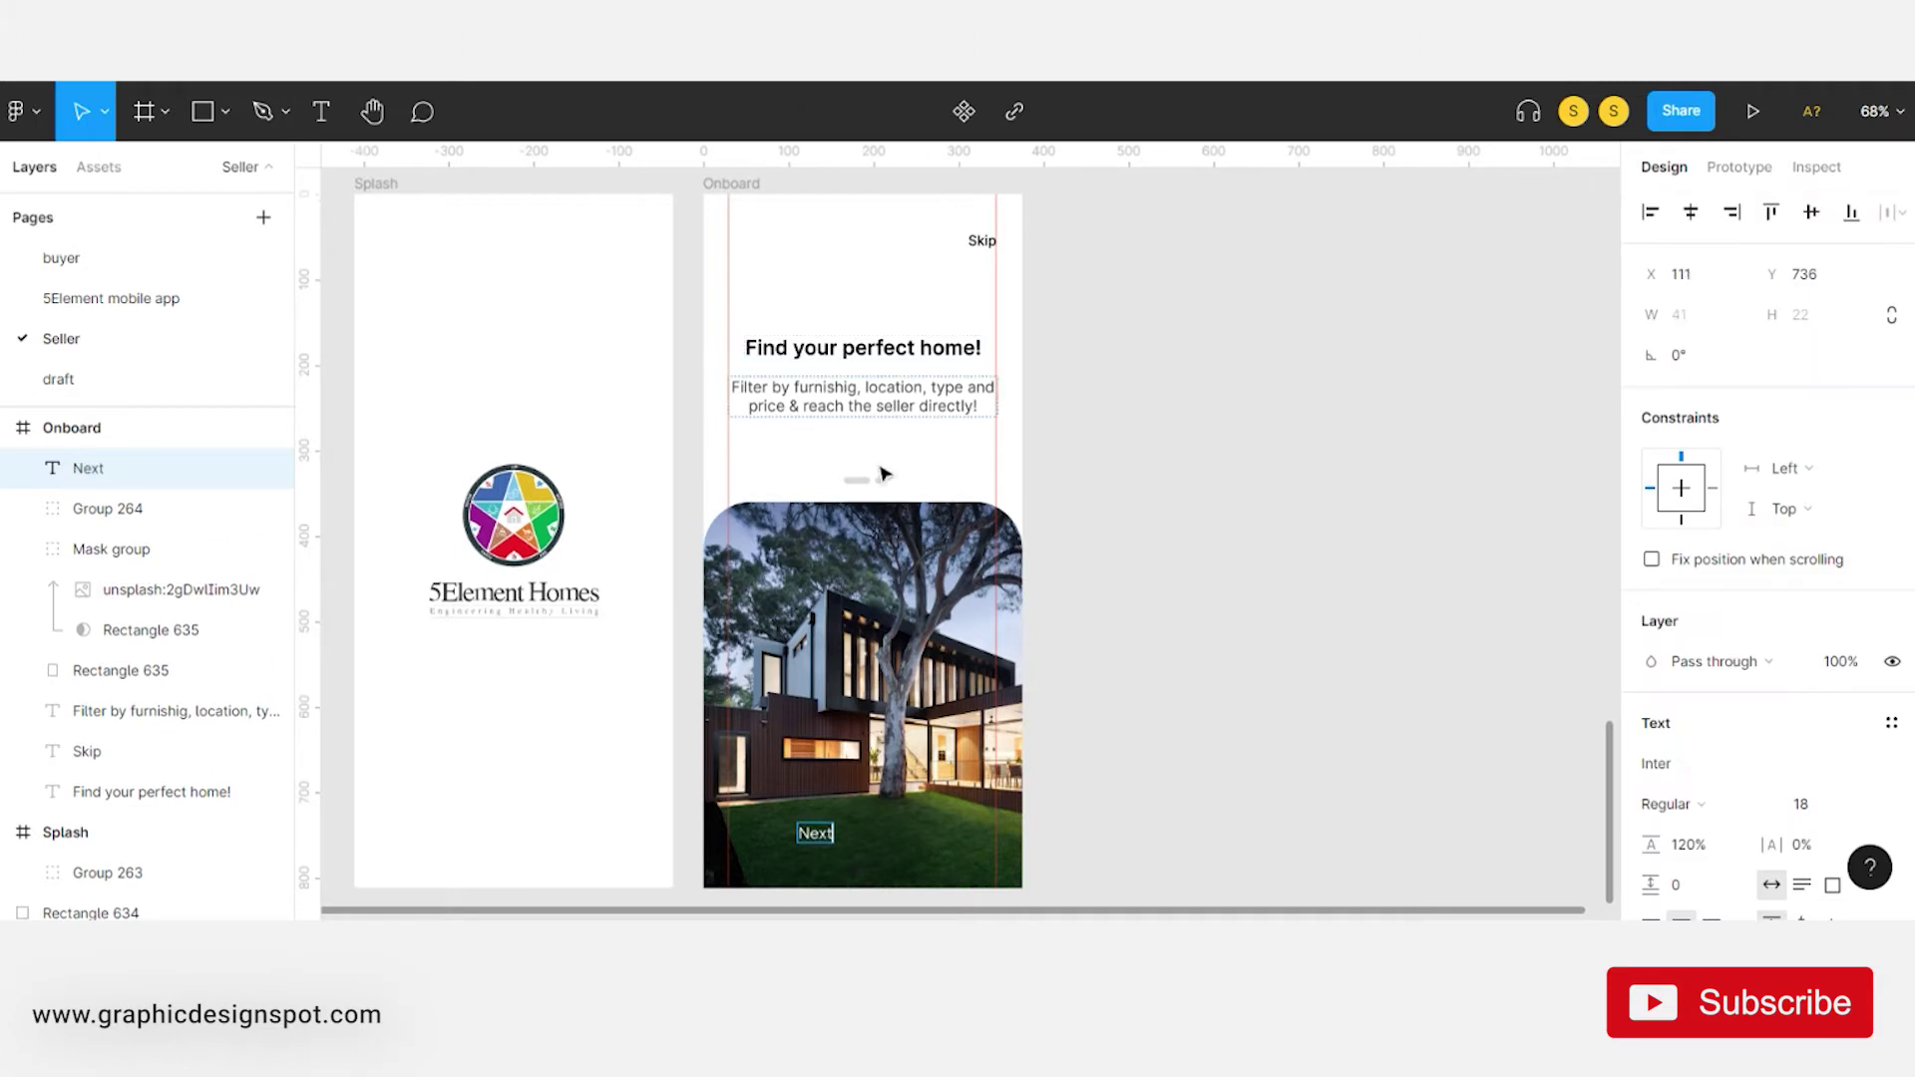
pyautogui.press('Escape')
pyautogui.click(1735, 804)
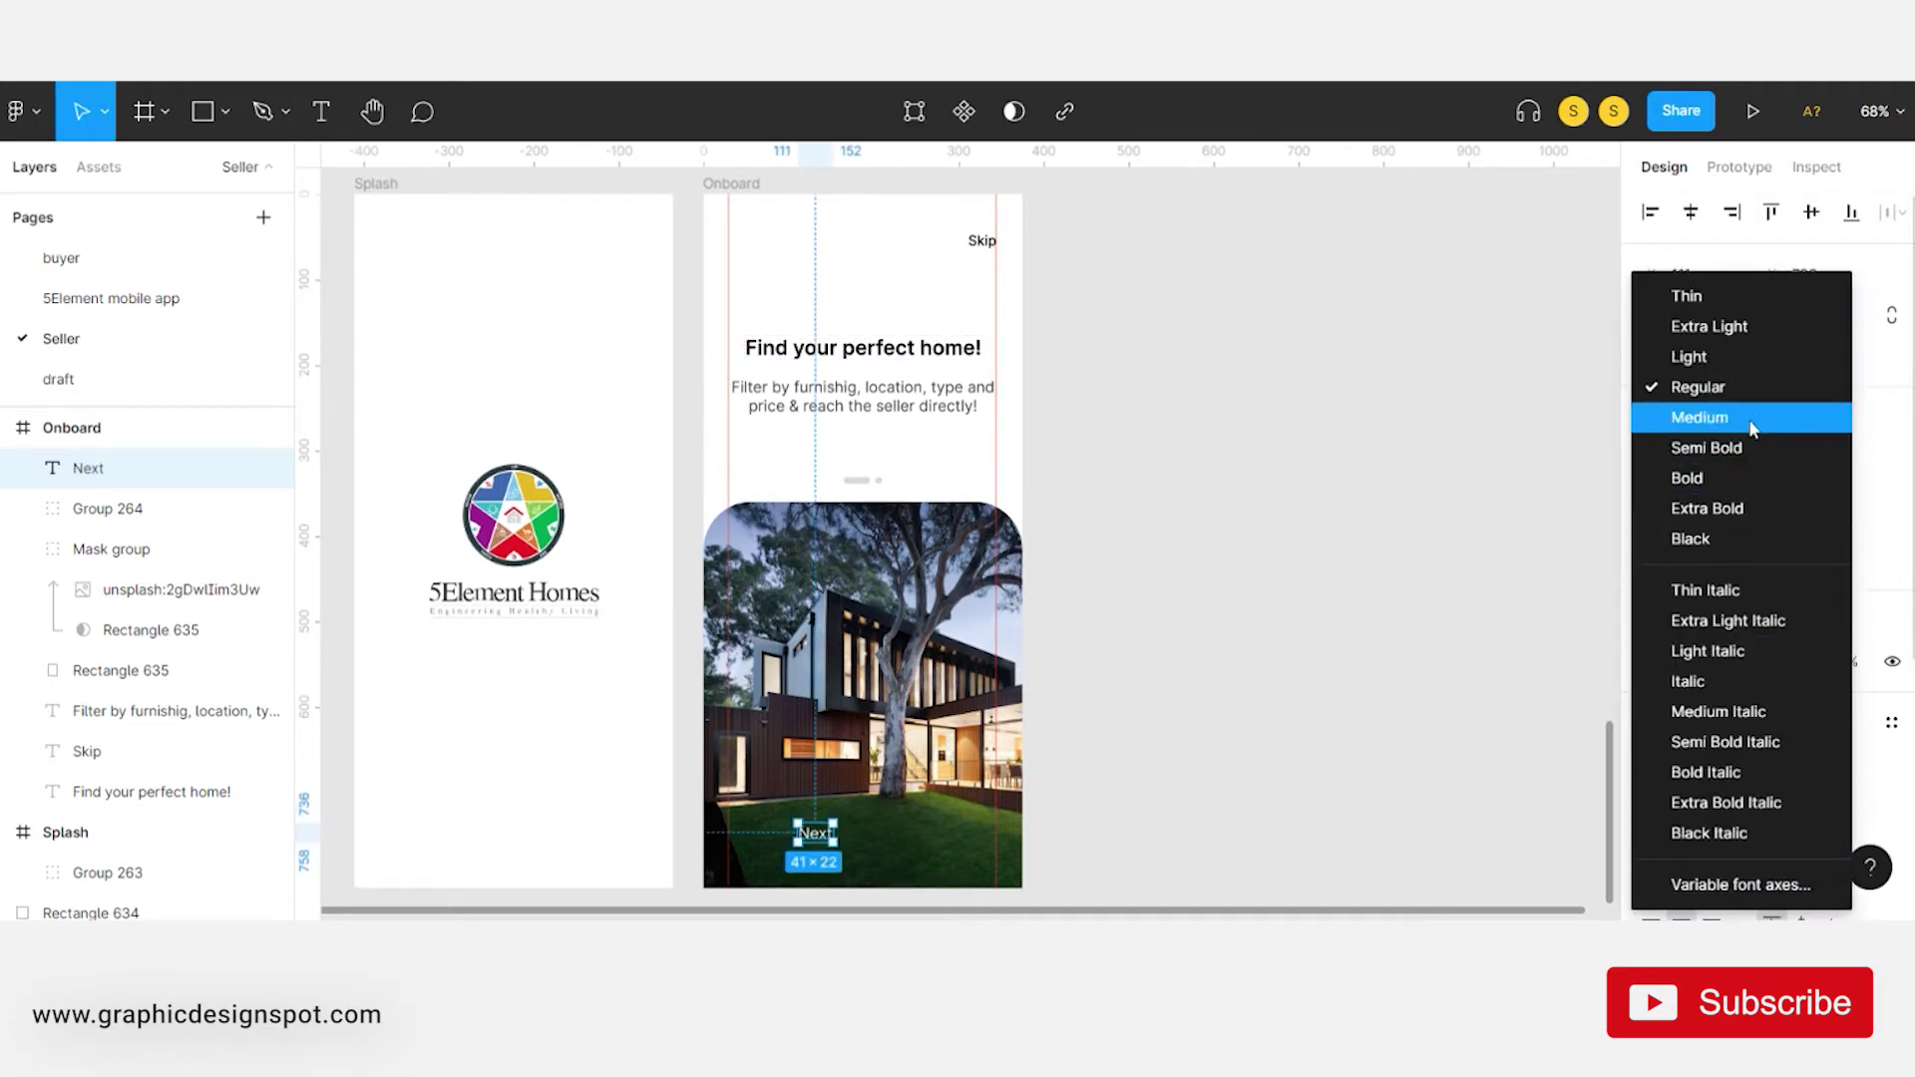
pyautogui.click(1714, 420)
pyautogui.click(1693, 800)
pyautogui.click(1762, 447)
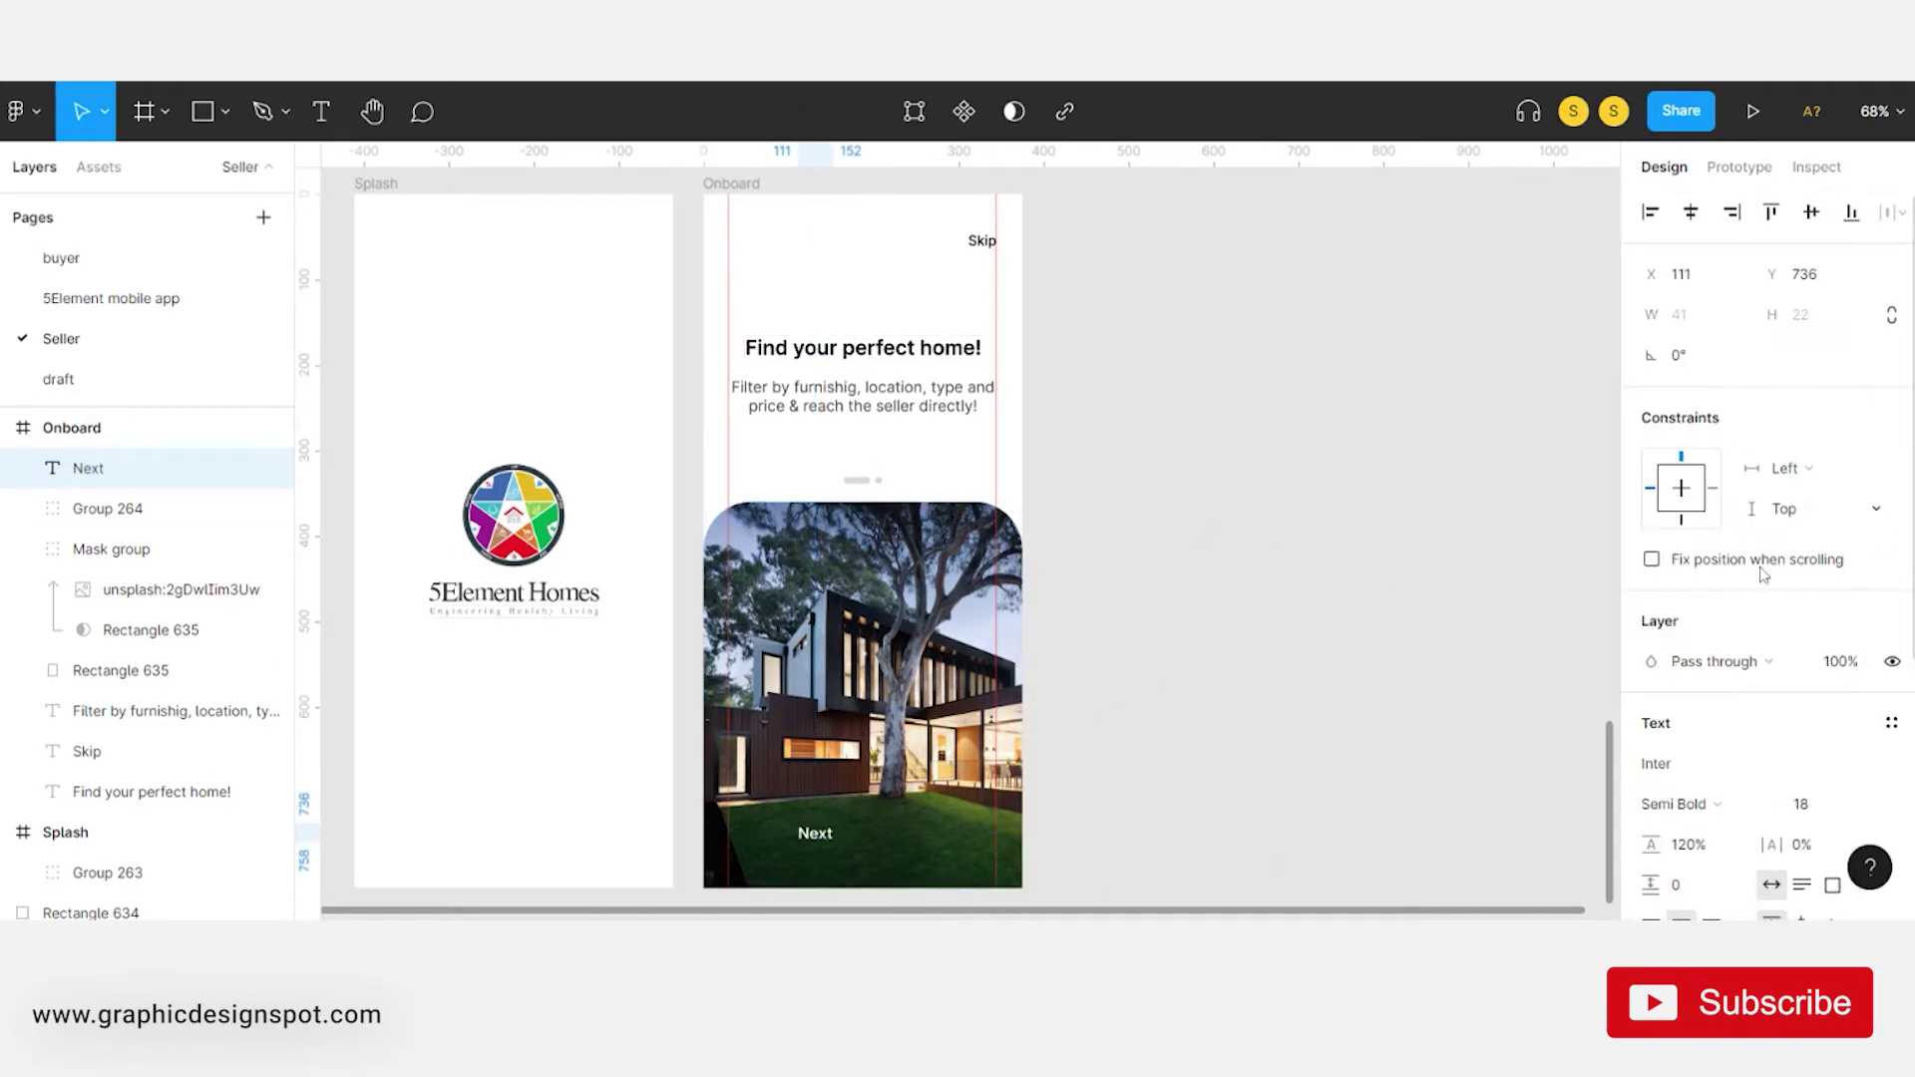
pyautogui.moveTo(820, 843); pyautogui.dragTo(881, 860)
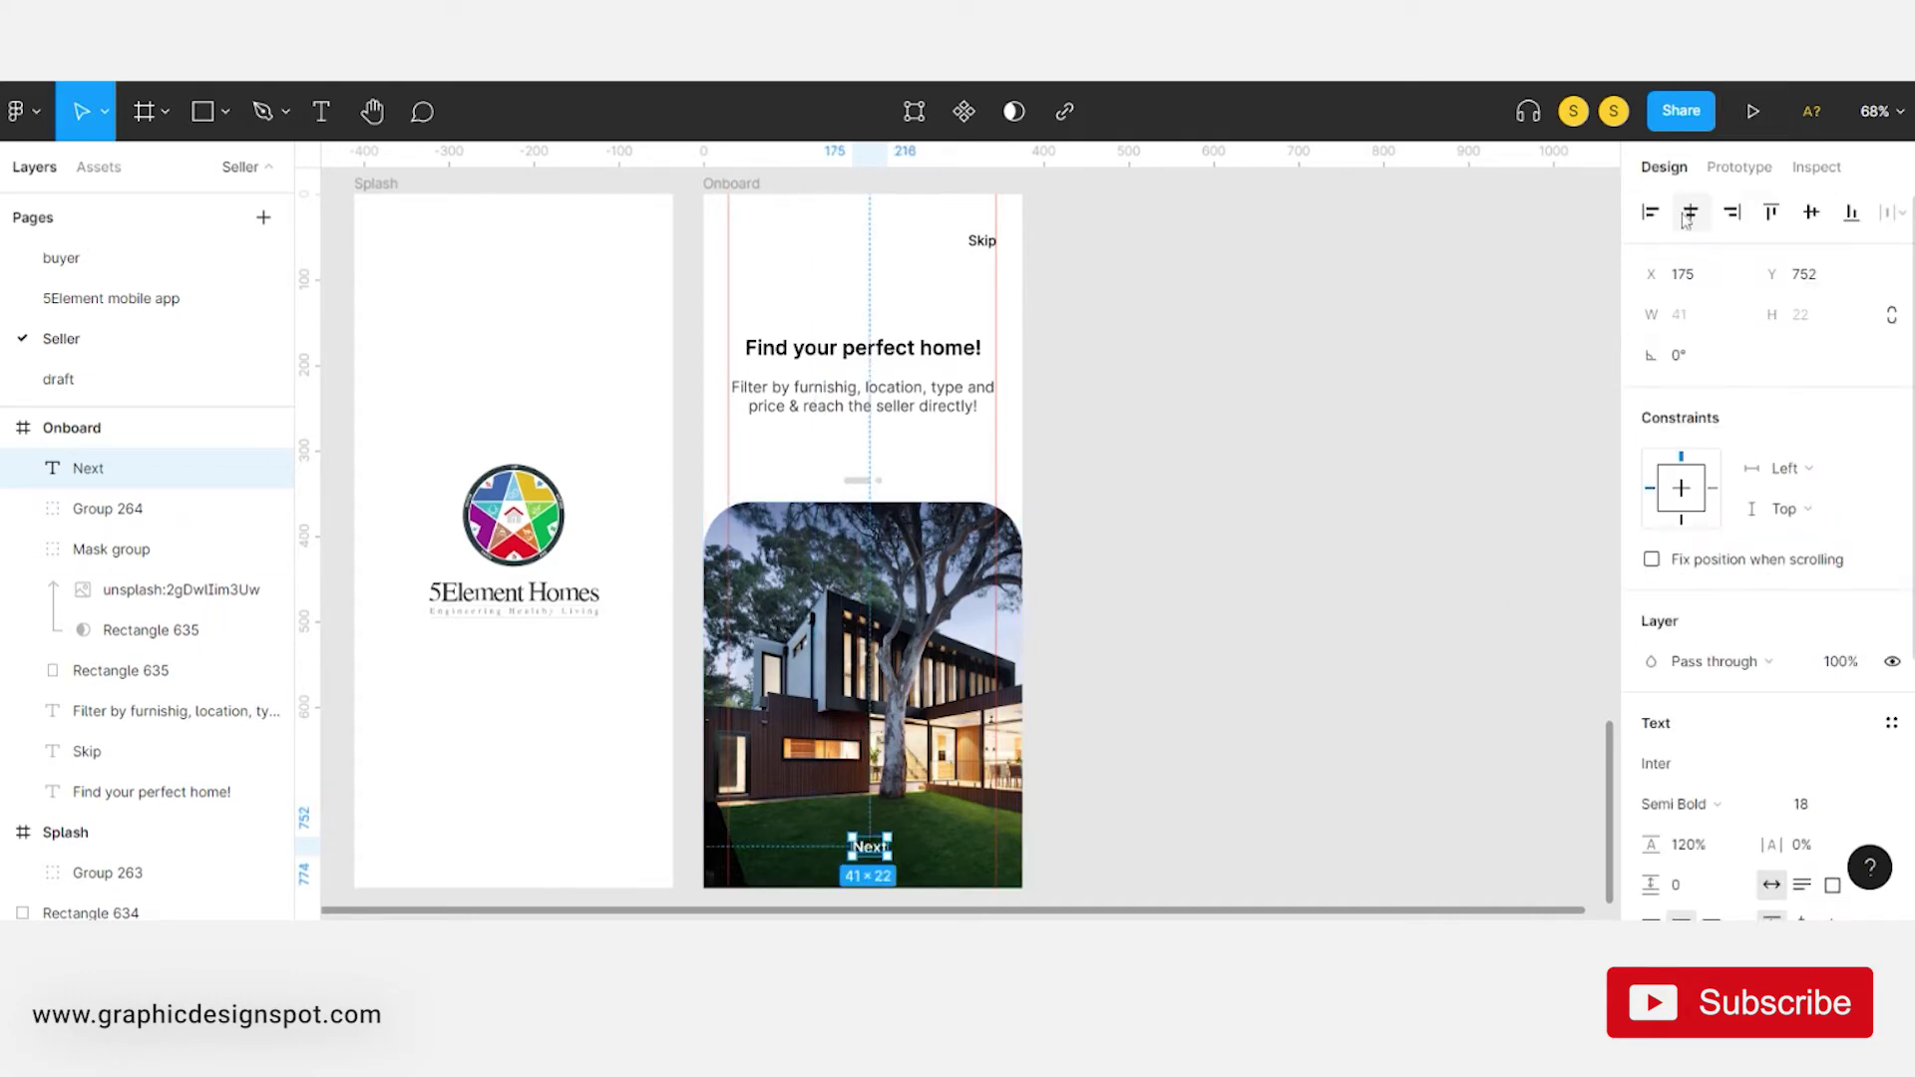
pyautogui.click(1243, 718)
# - Wrap Next in an auto layout frame with 60 horizontal padding, centred in the screen
pyautogui.keyDown('ctrl'); pyautogui.scroll(5, 938, 749); pyautogui.keyUp('ctrl')
pyautogui.click(874, 763)
pyautogui.rightClick(890, 764)
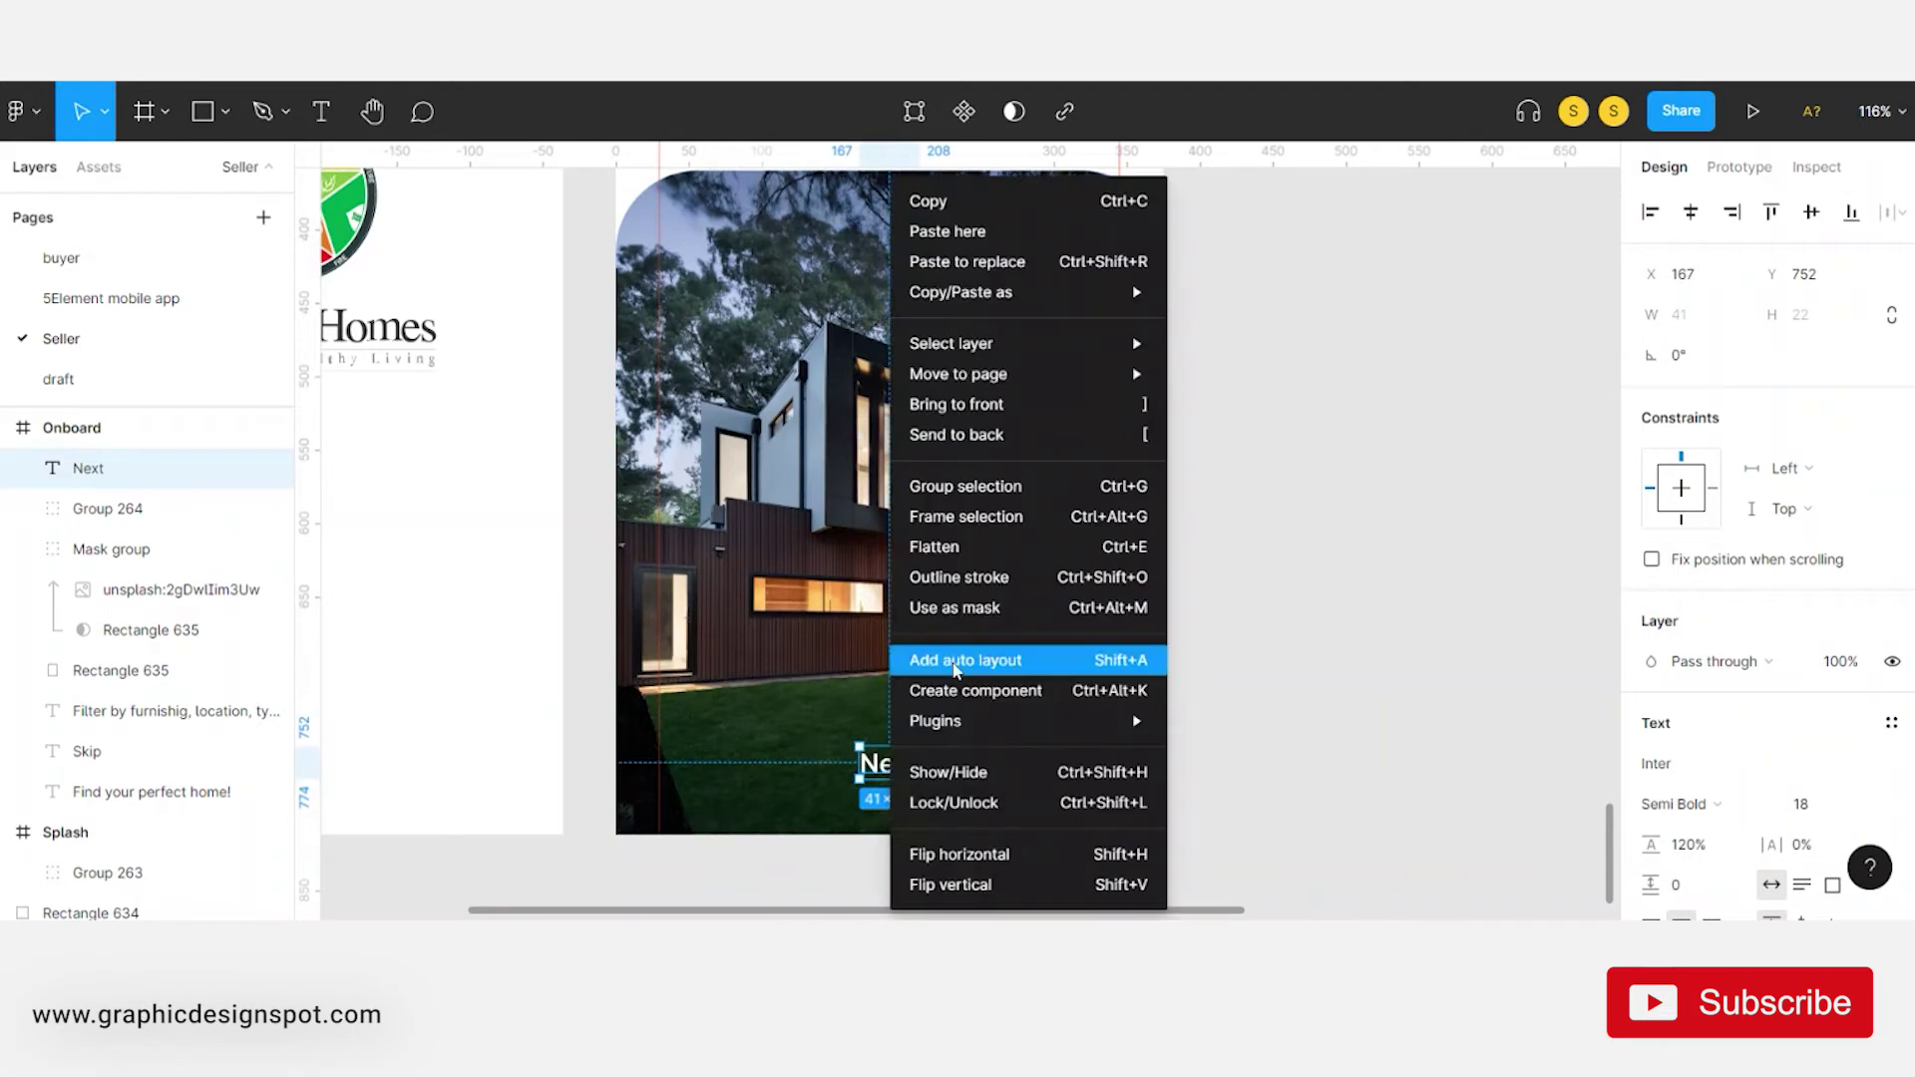
pyautogui.click(981, 679)
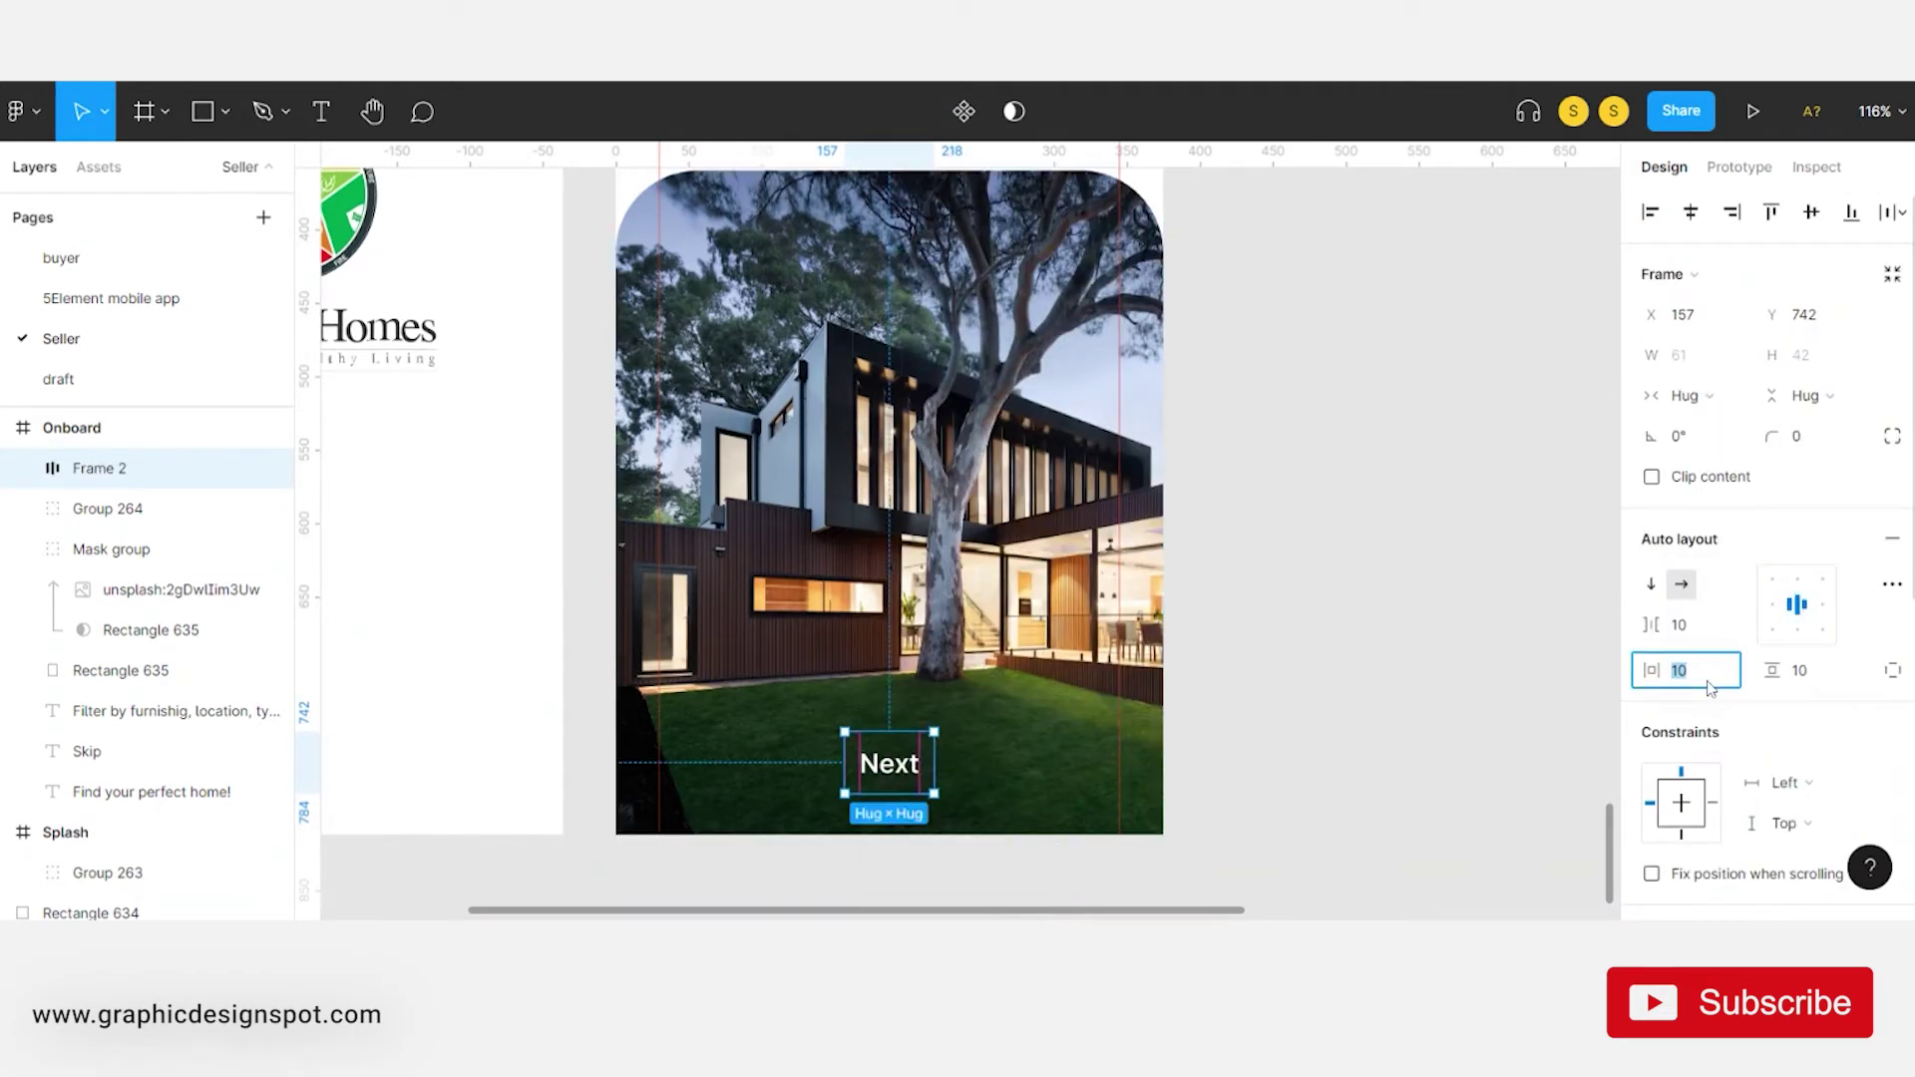
pyautogui.click(1424, 679)
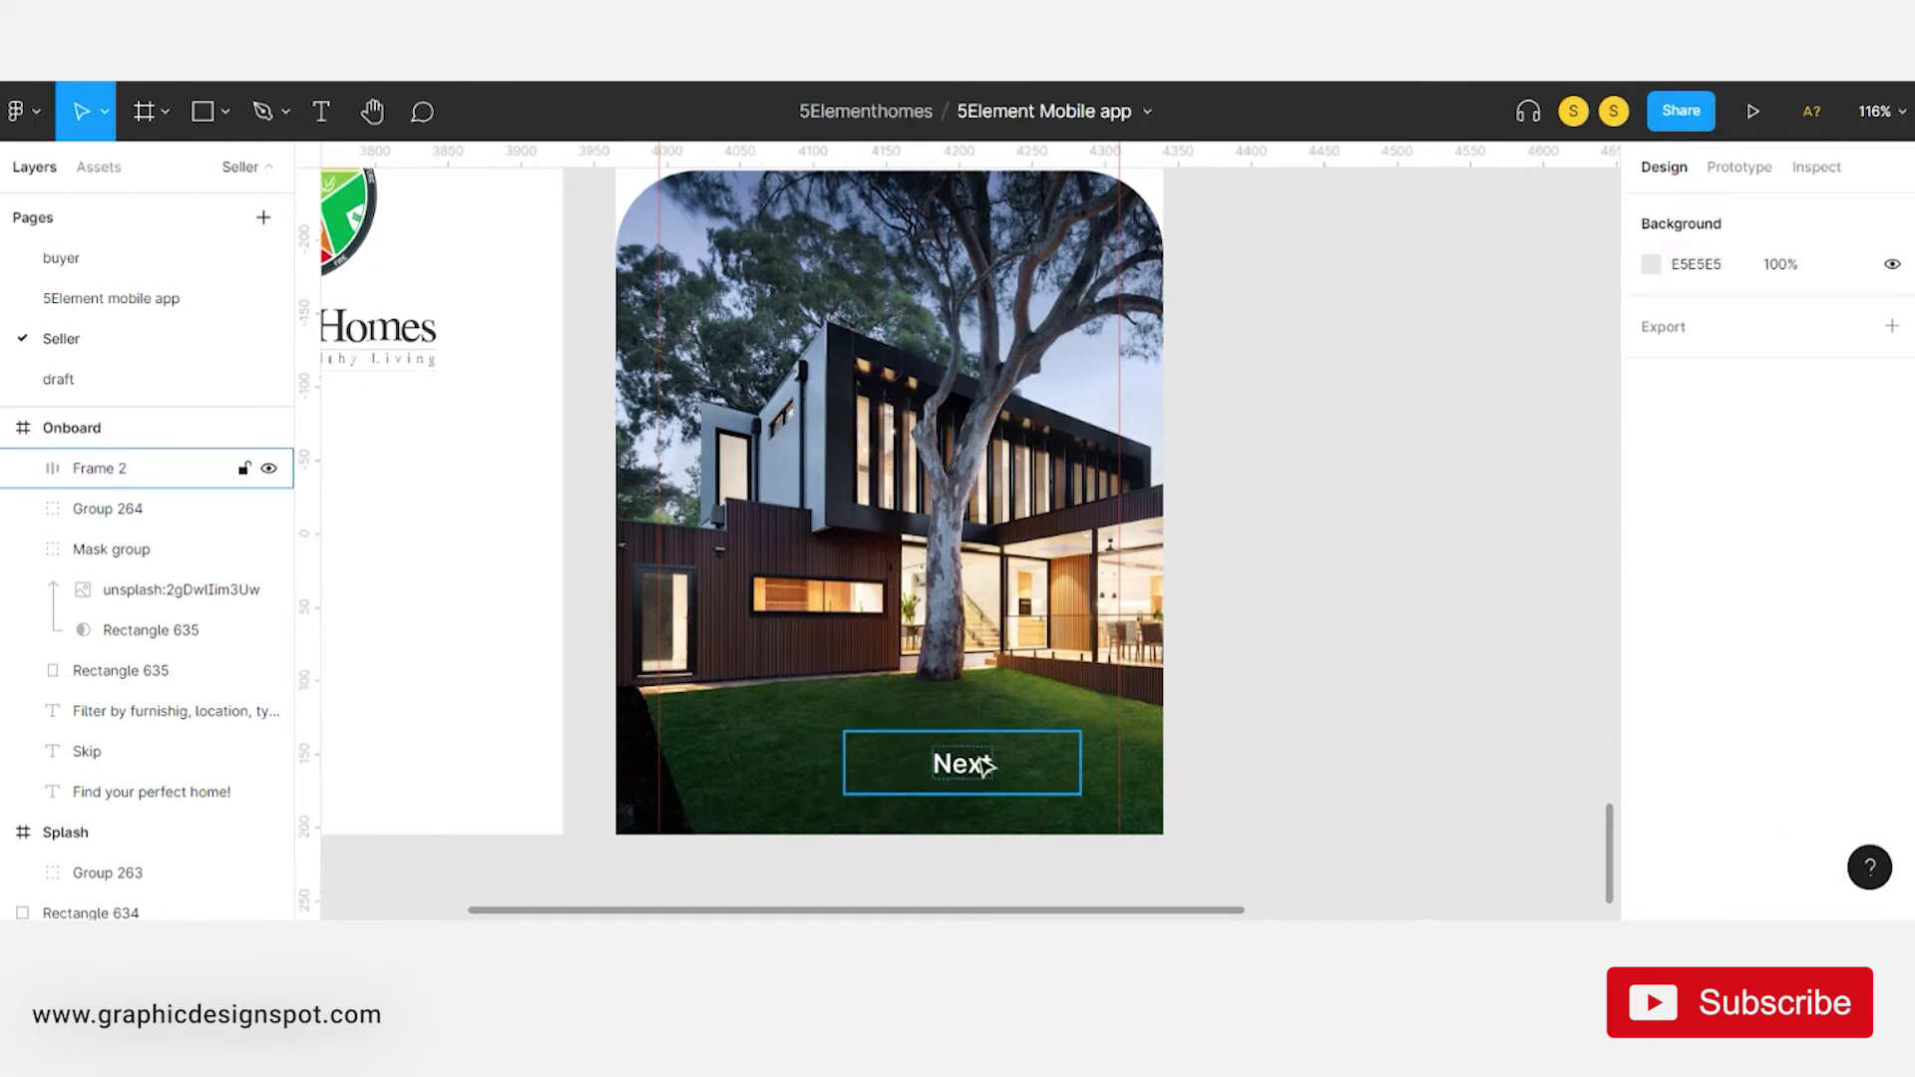
pyautogui.click(983, 766)
pyautogui.click(1690, 211)
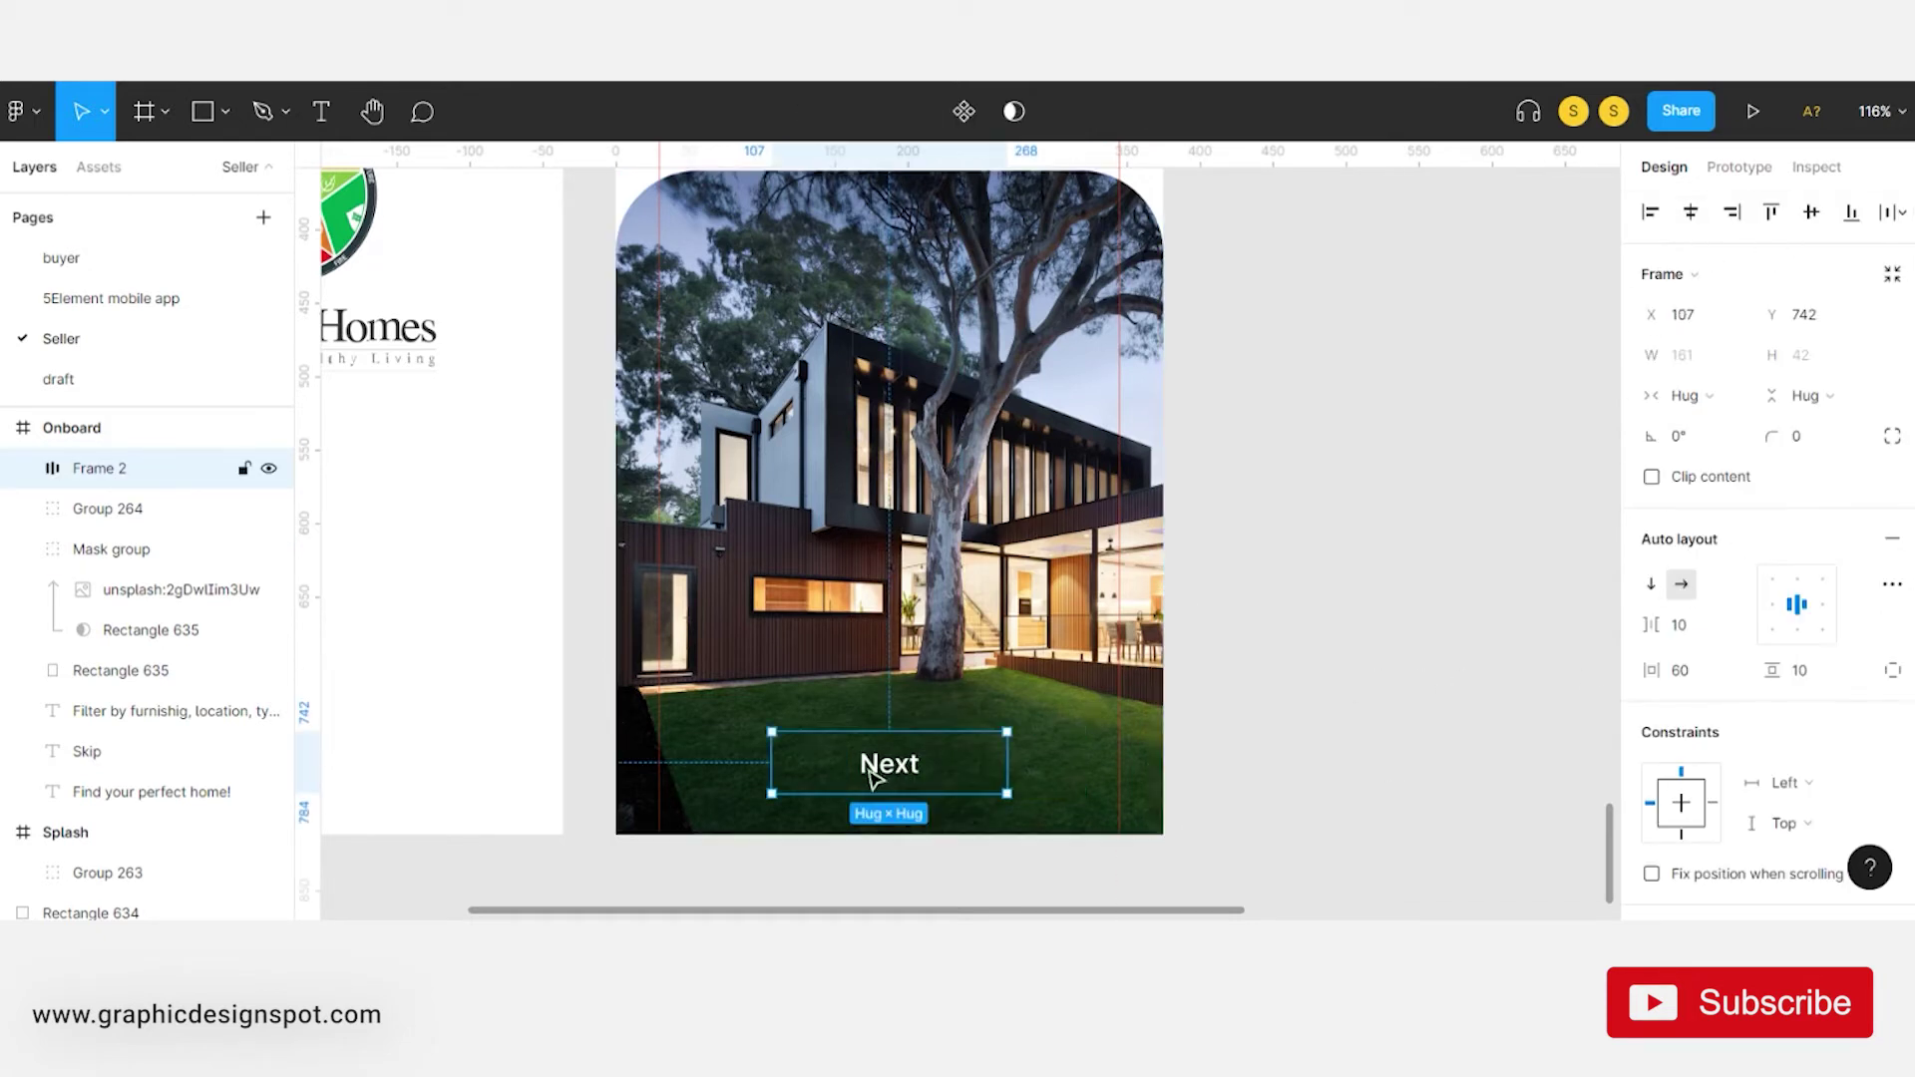
# - Give the Next button a white fill
pyautogui.scroll(-3, 1713, 599)
pyautogui.scroll(-3, 1713, 600)
pyautogui.scroll(-1, 1712, 600)
pyautogui.click(1666, 547)
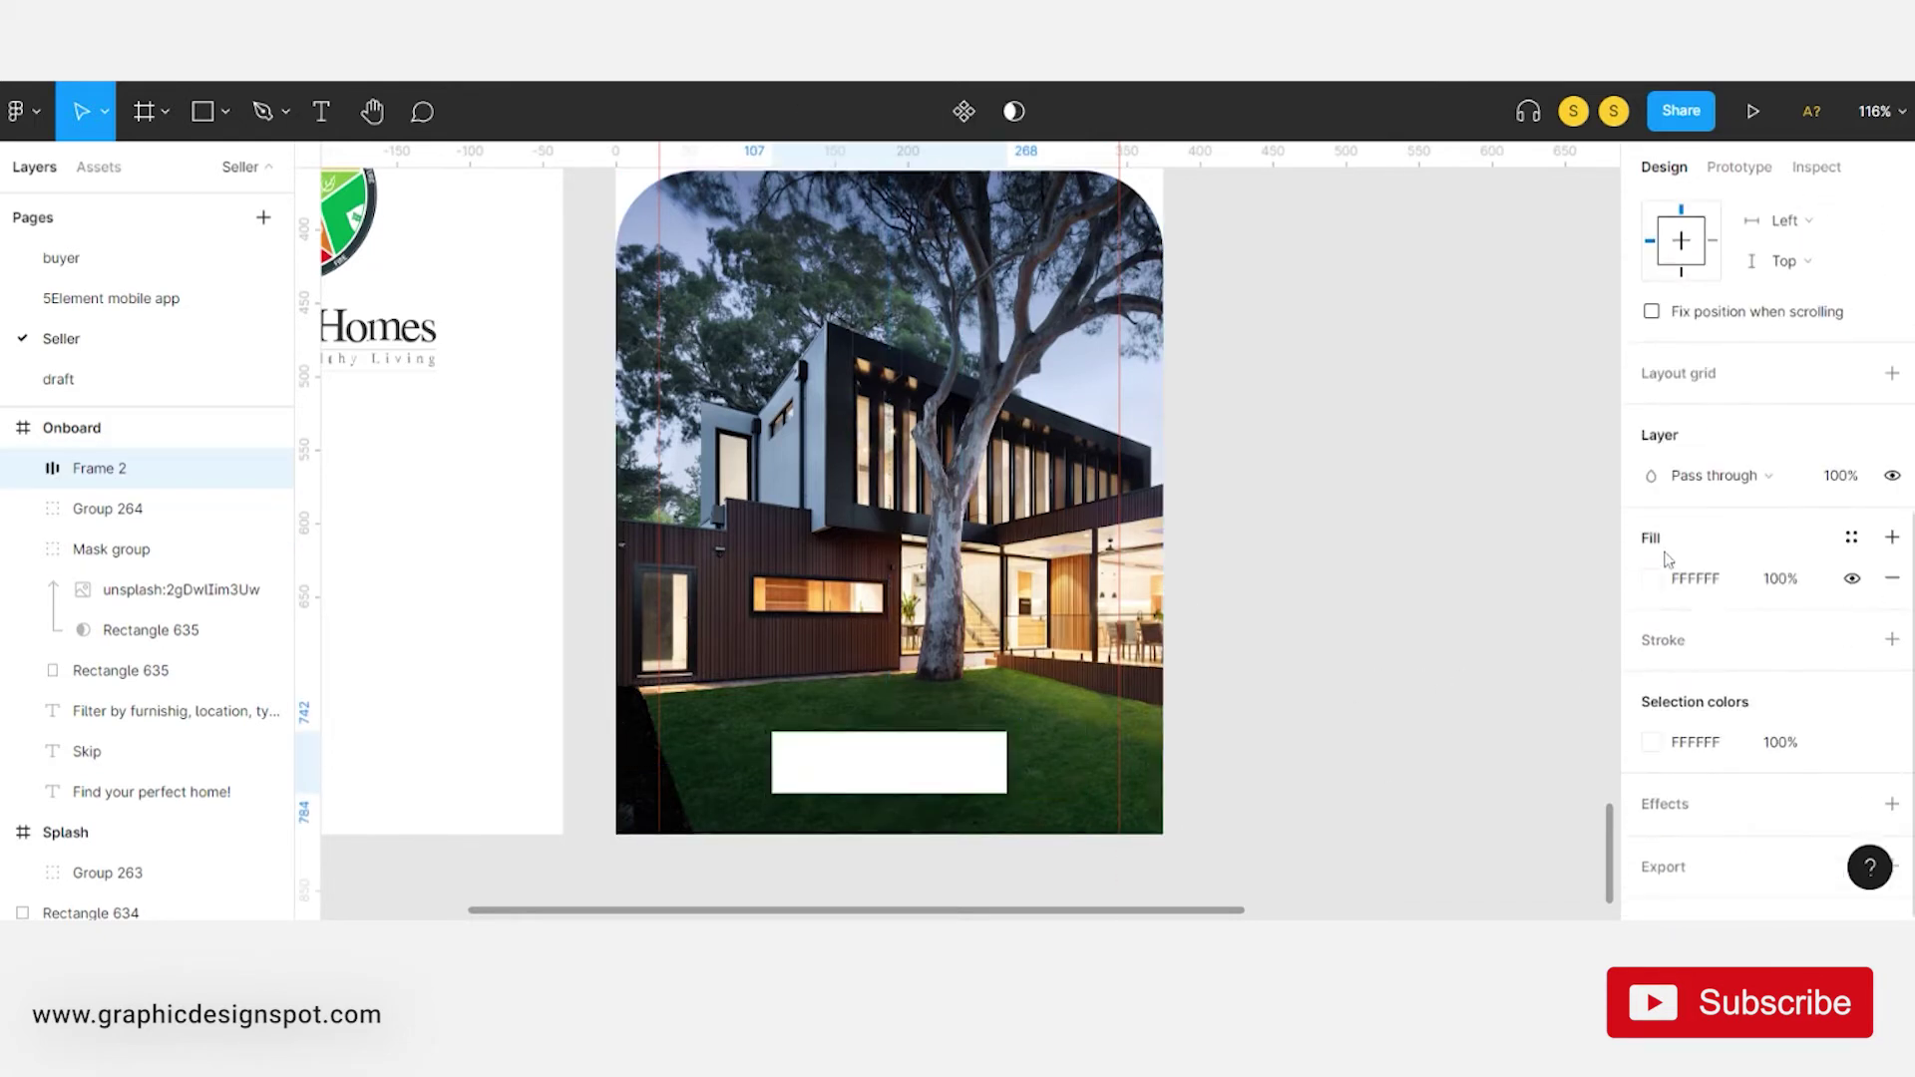
# - Set the Next text colour to 151515 and the button corner radius to 50
pyautogui.doubleClick(888, 779)
pyautogui.write('Next')
pyautogui.click(1651, 851)
pyautogui.write('151515')
pyautogui.press('Return')
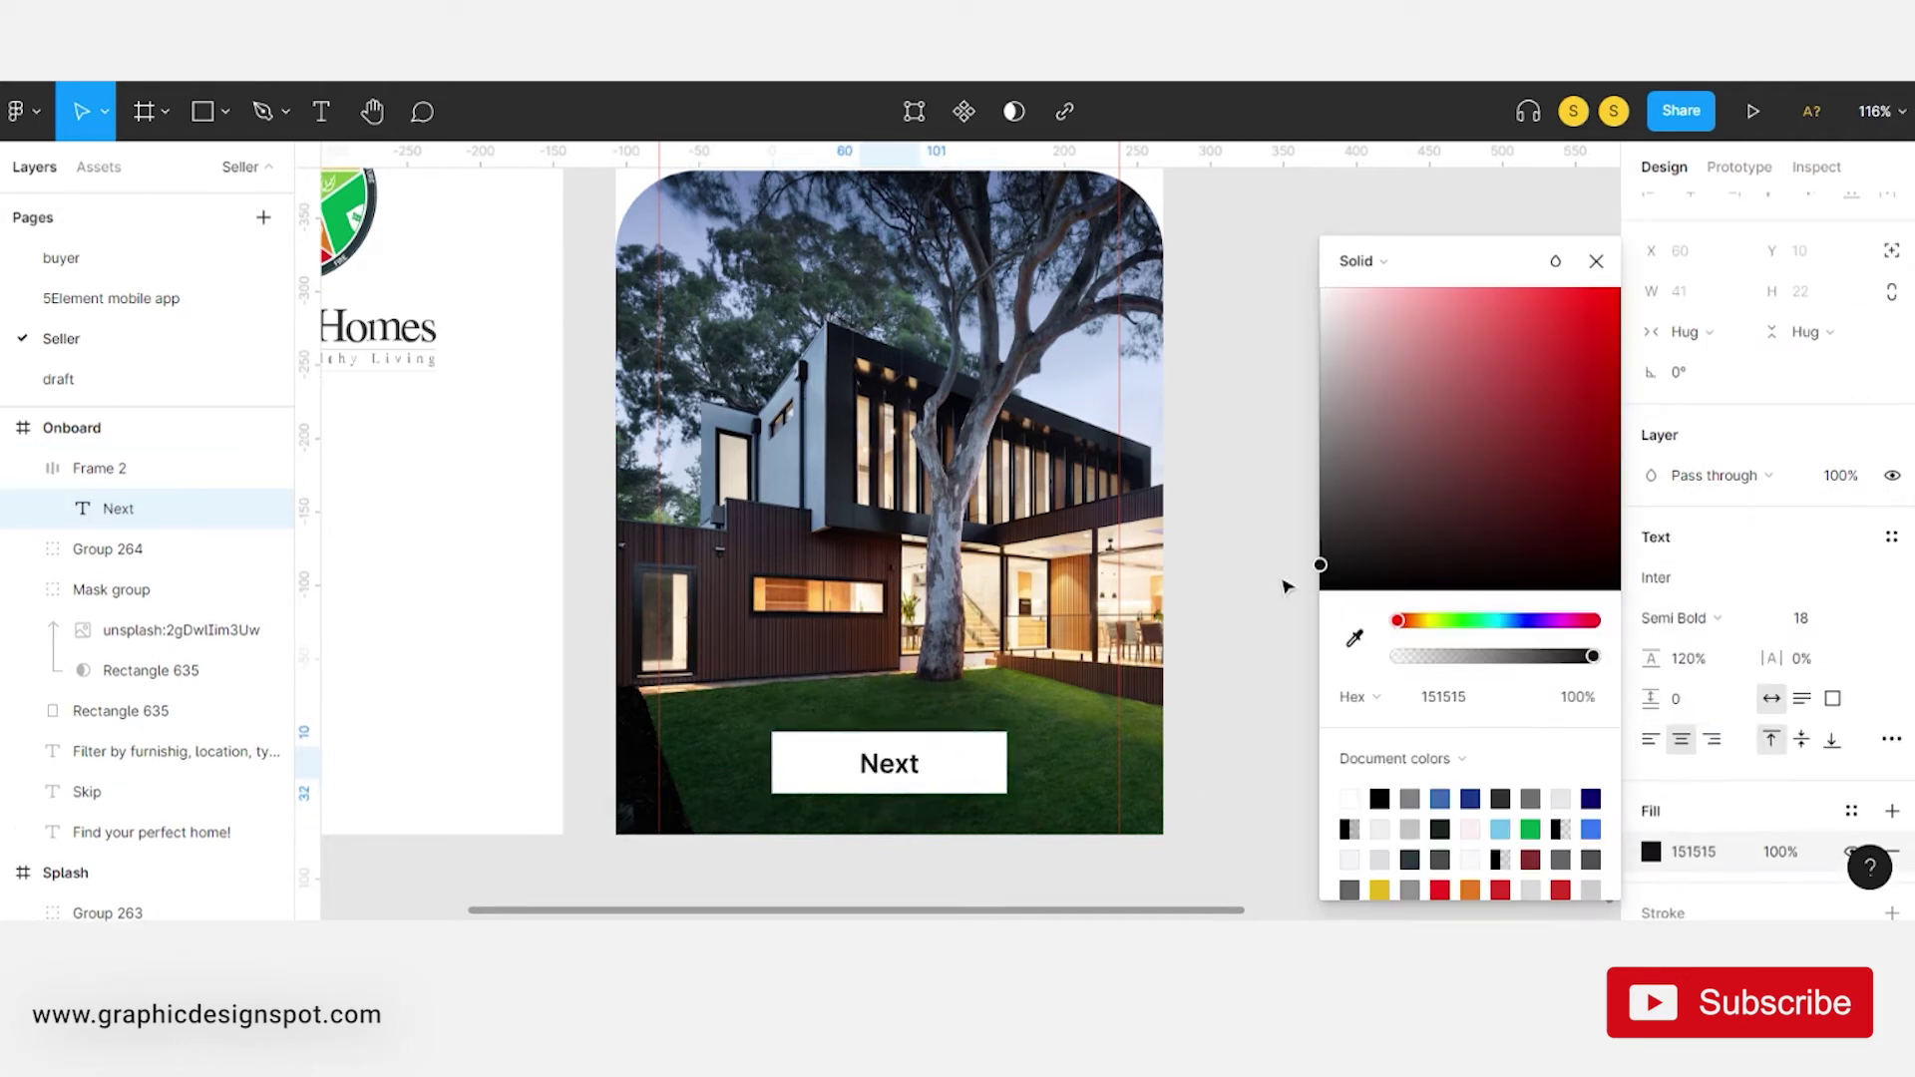
pyautogui.press('Escape')
pyautogui.click(978, 765)
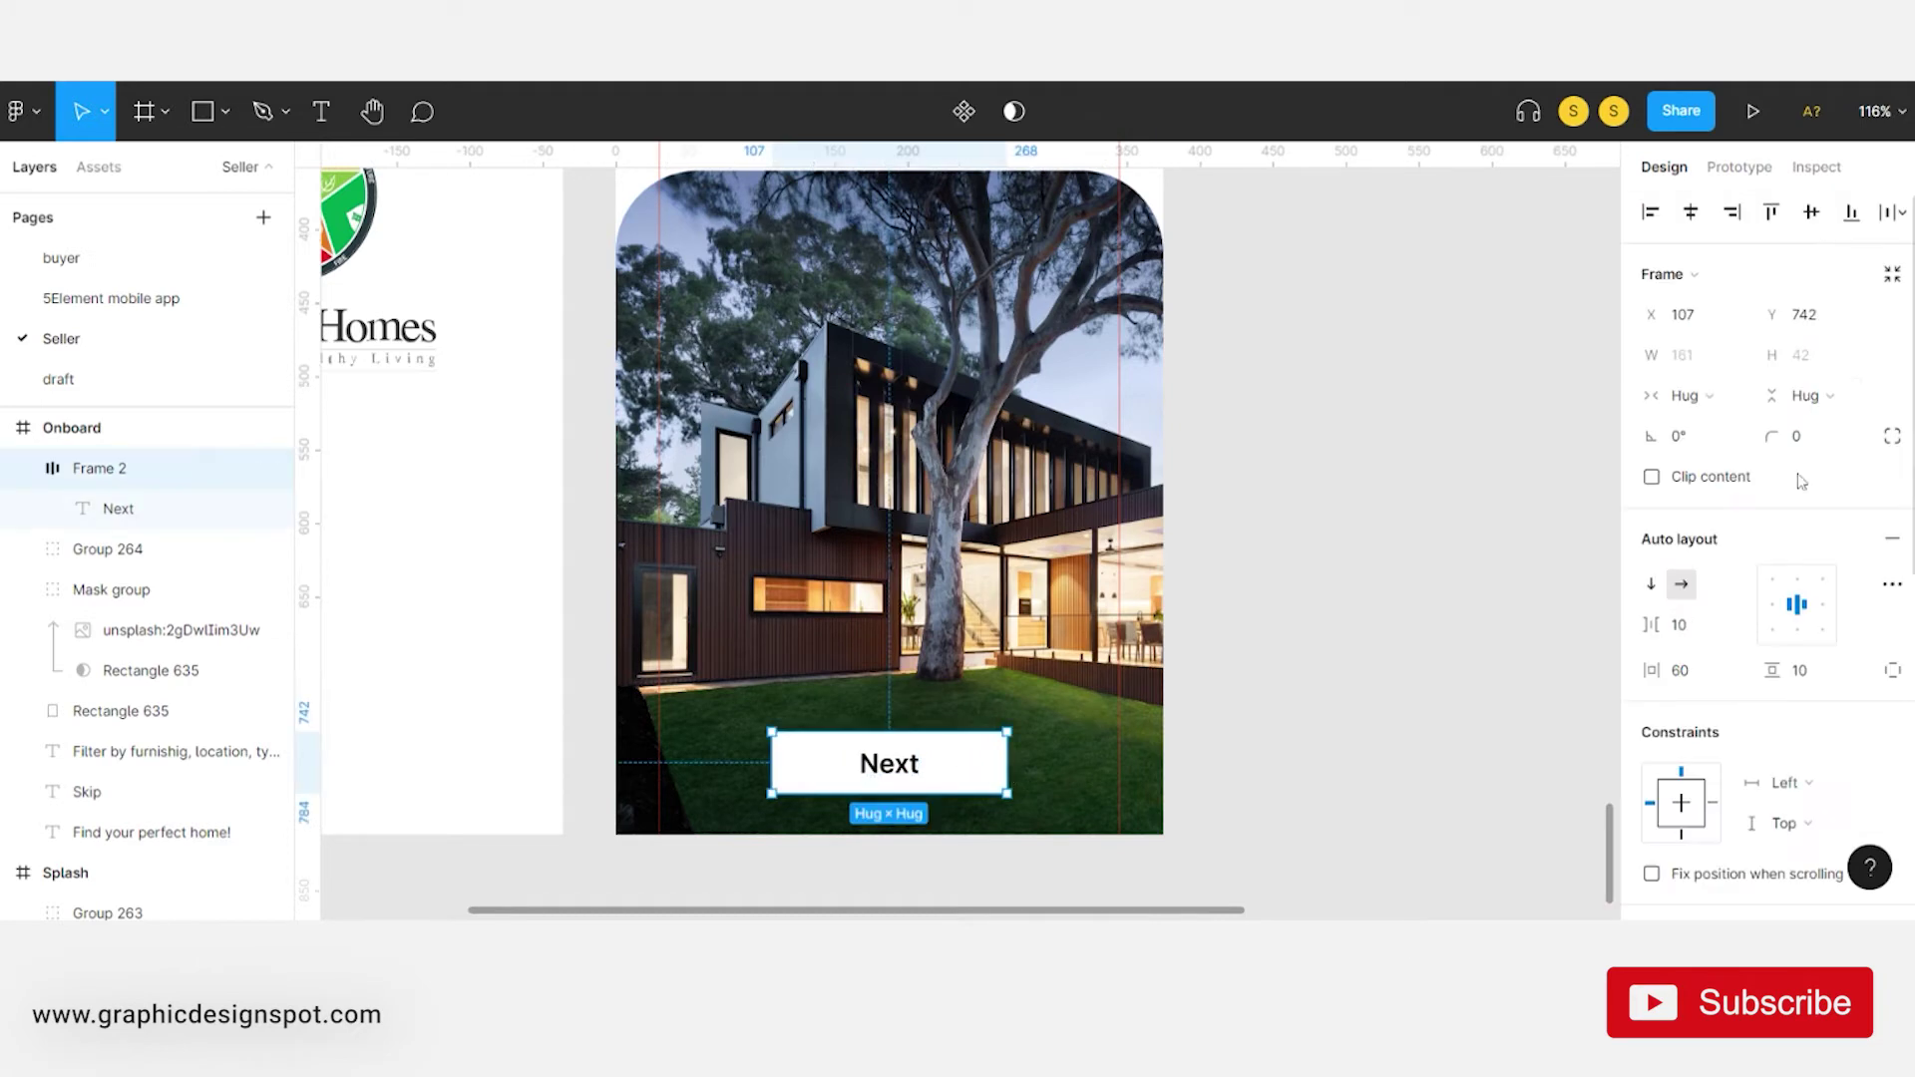
pyautogui.click(1836, 439)
# - Nudge the Next button slightly higher on the Onboard screen
pyautogui.press('Escape')
pyautogui.scroll(-5, 761, 436)
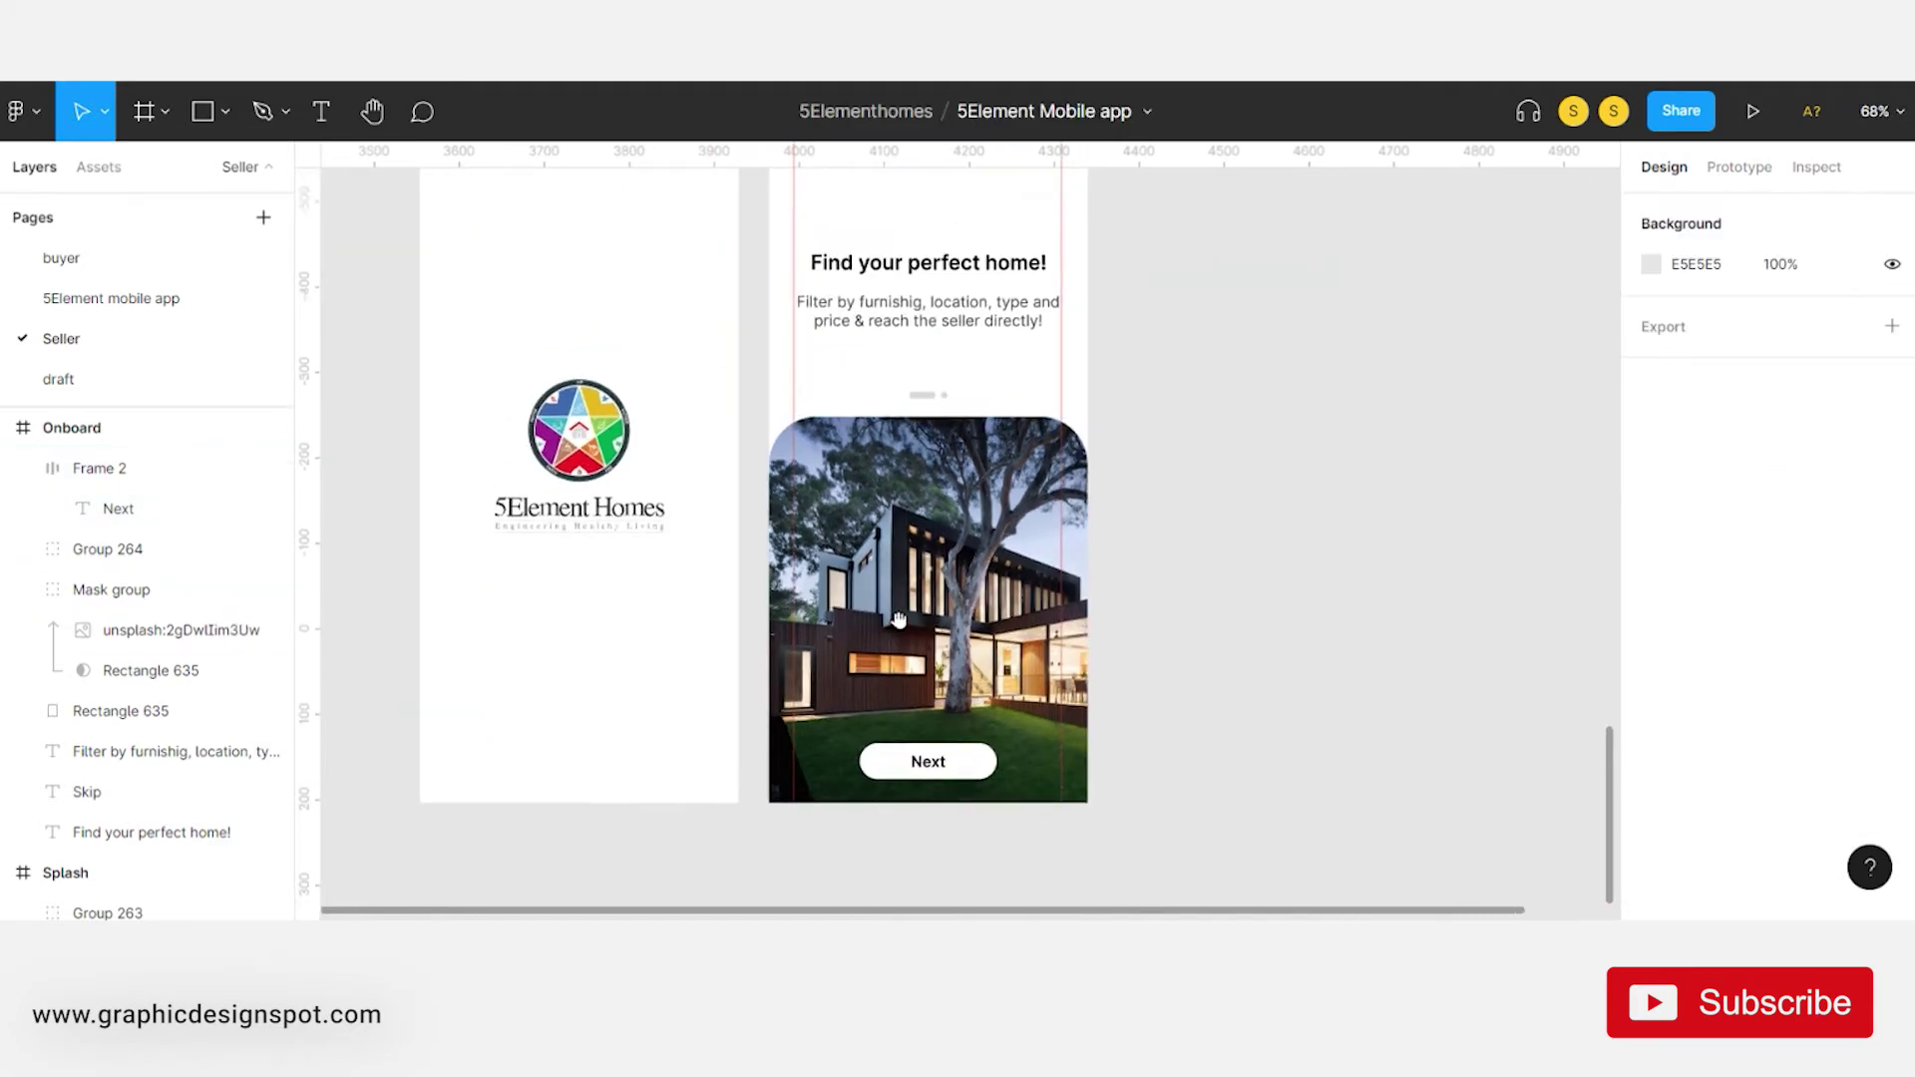
pyautogui.moveTo(541, 226); pyautogui.dragTo(1097, 808)
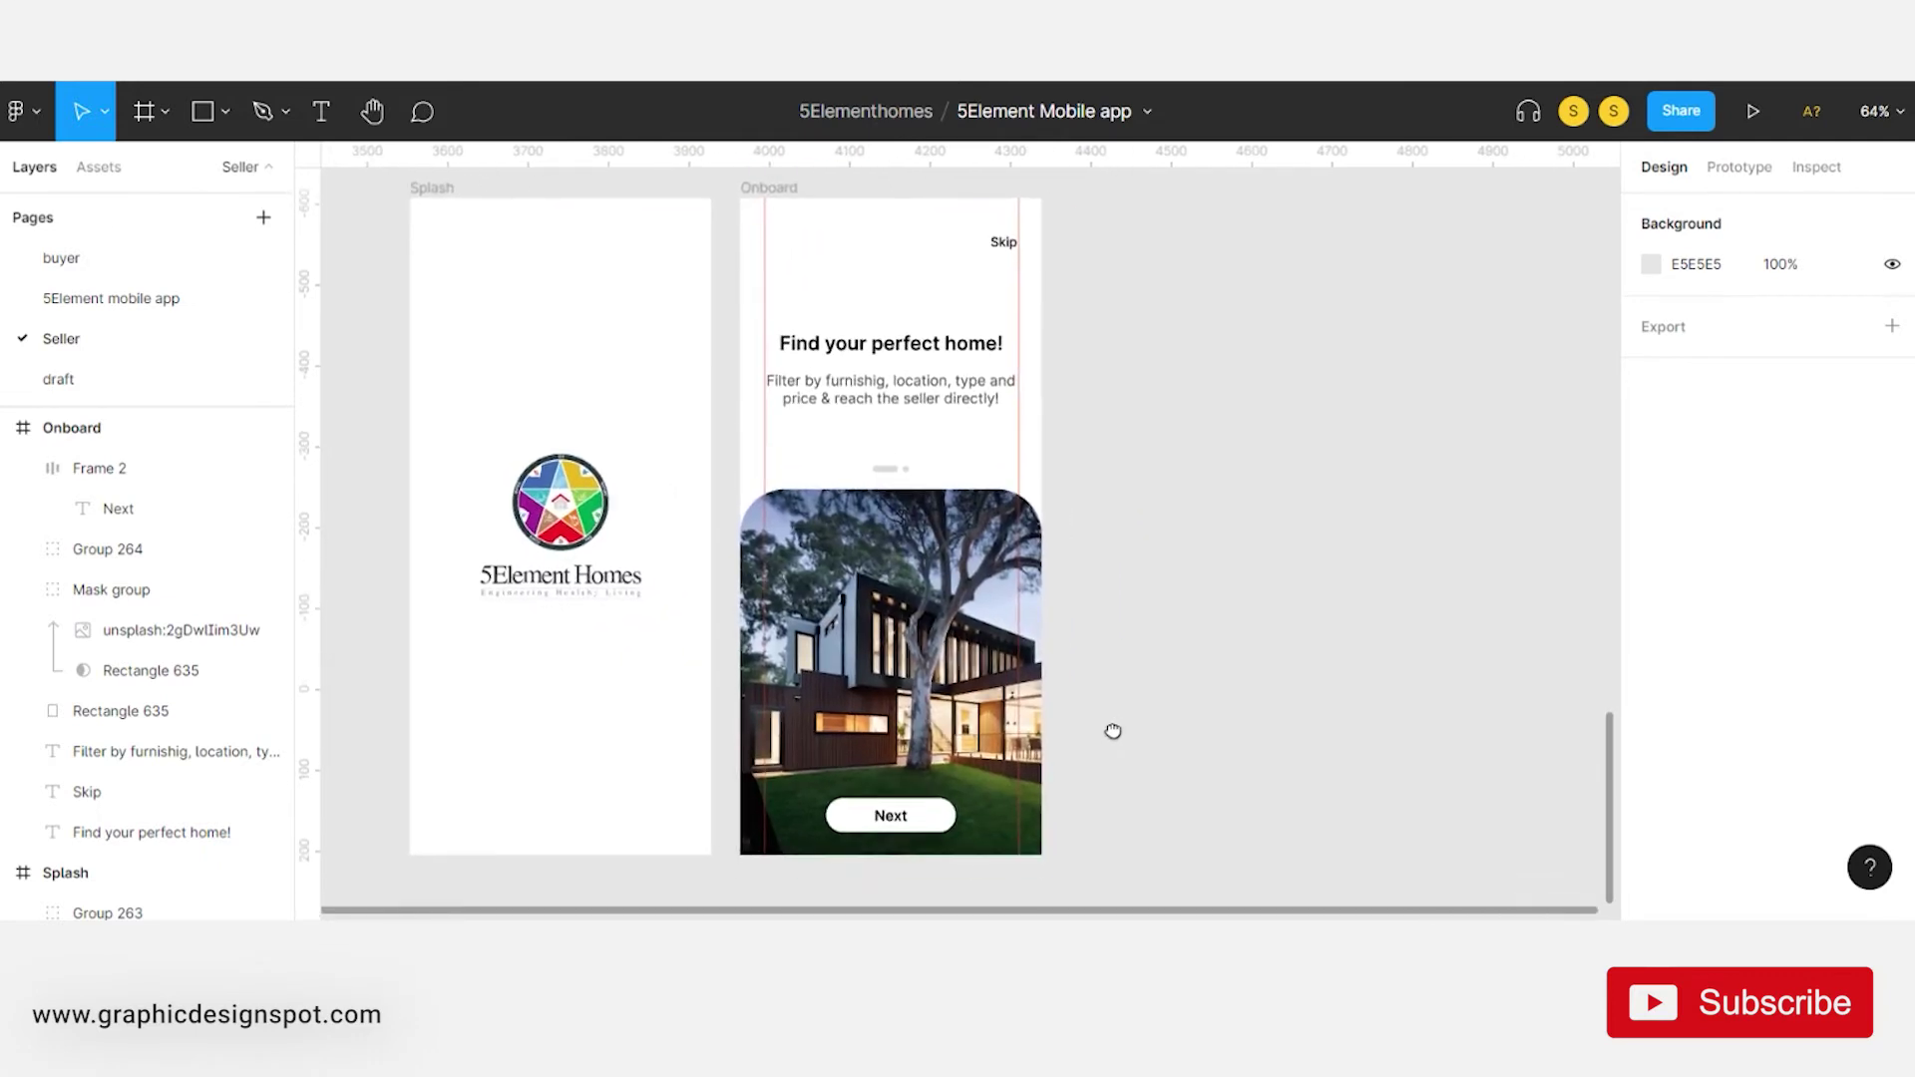
pyautogui.moveTo(921, 818); pyautogui.dragTo(922, 806)
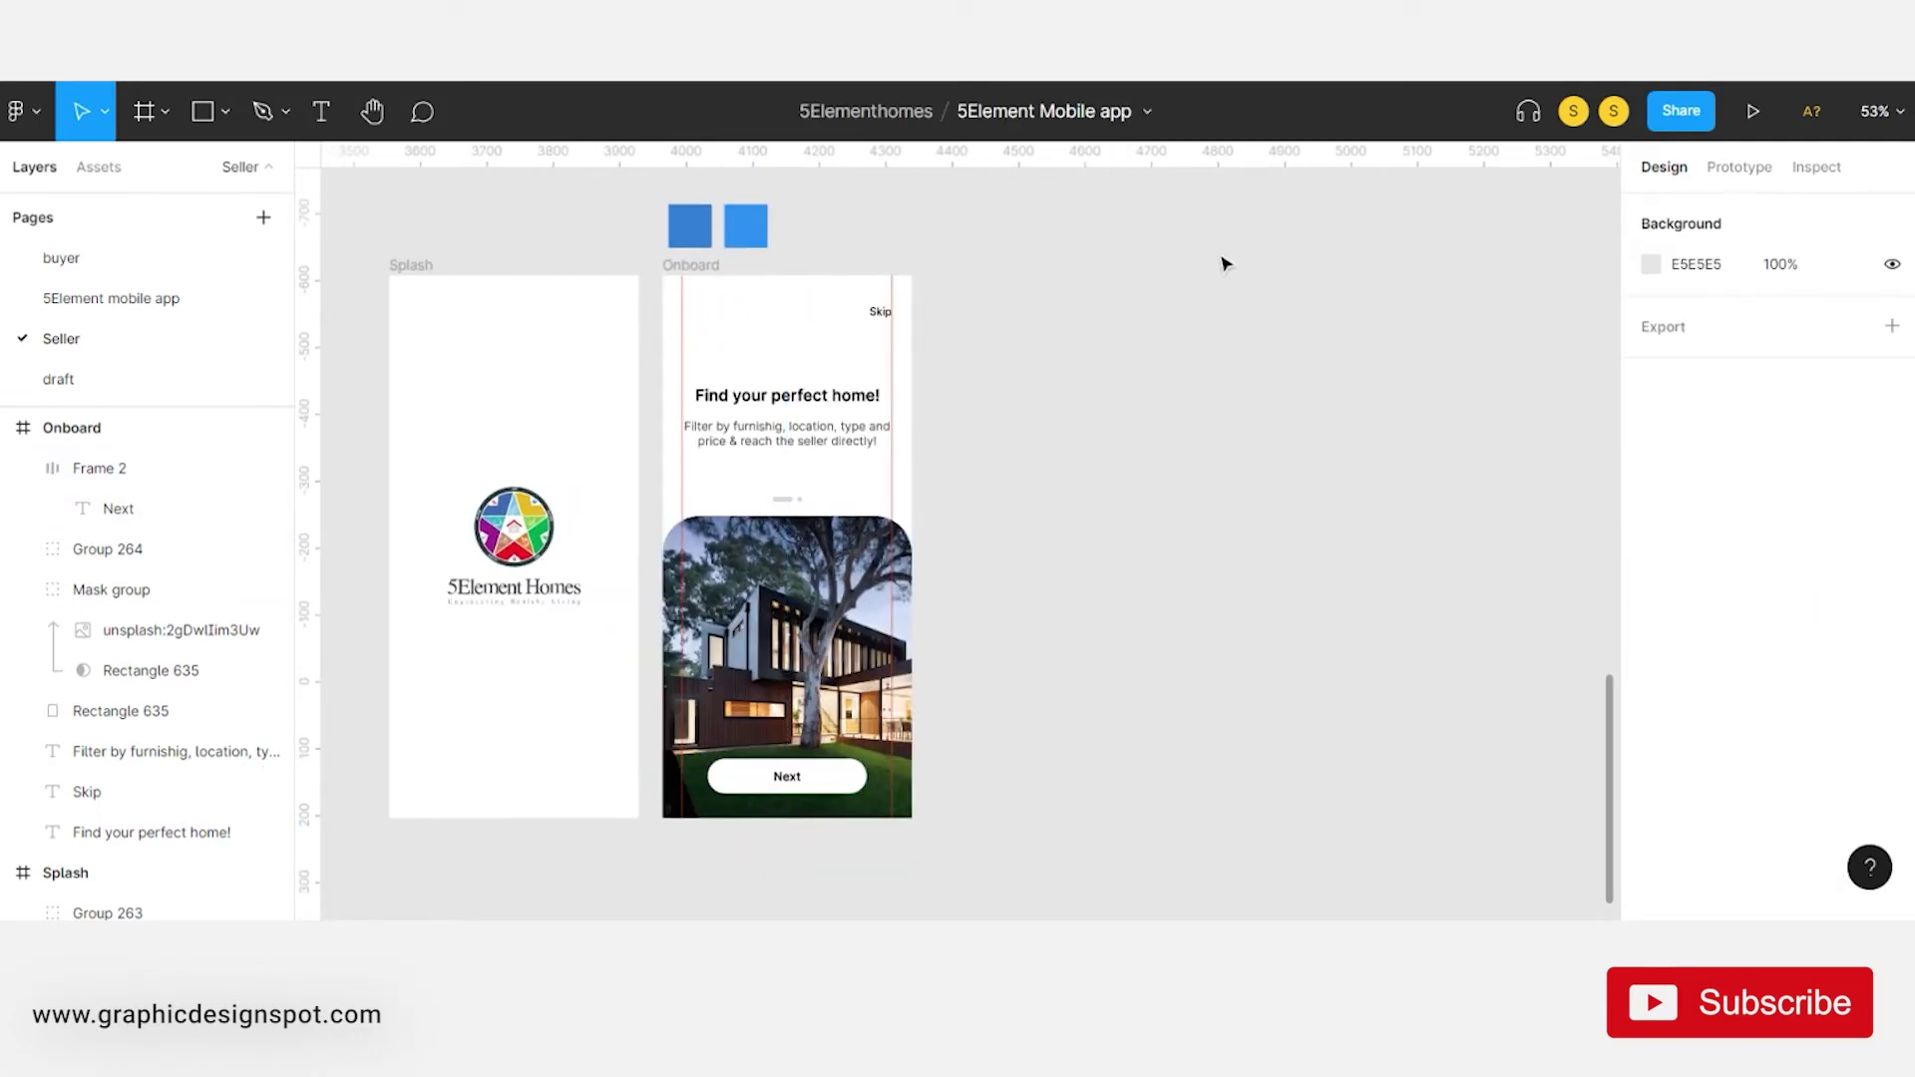
# - Change the subtitle's font weight to Medium
pyautogui.click(848, 441)
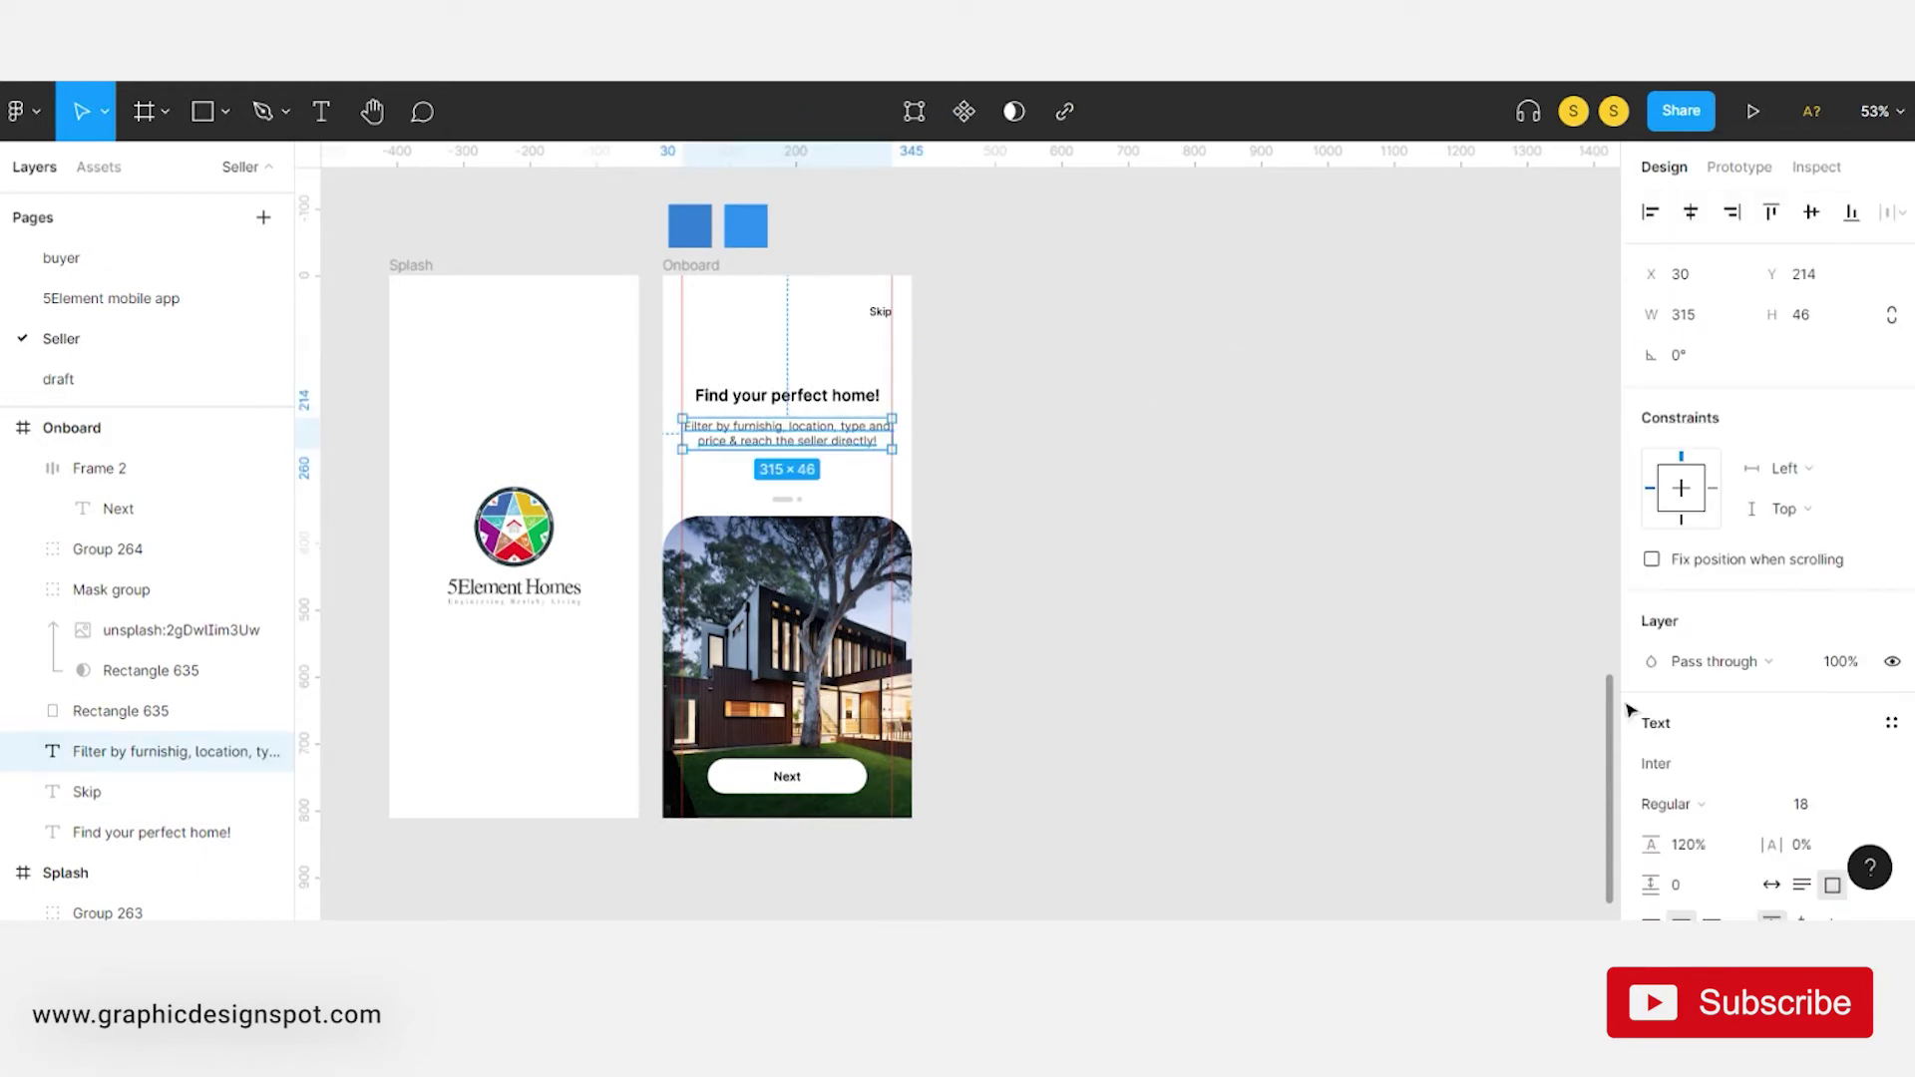
pyautogui.click(1695, 804)
pyautogui.click(1734, 427)
pyautogui.click(1277, 555)
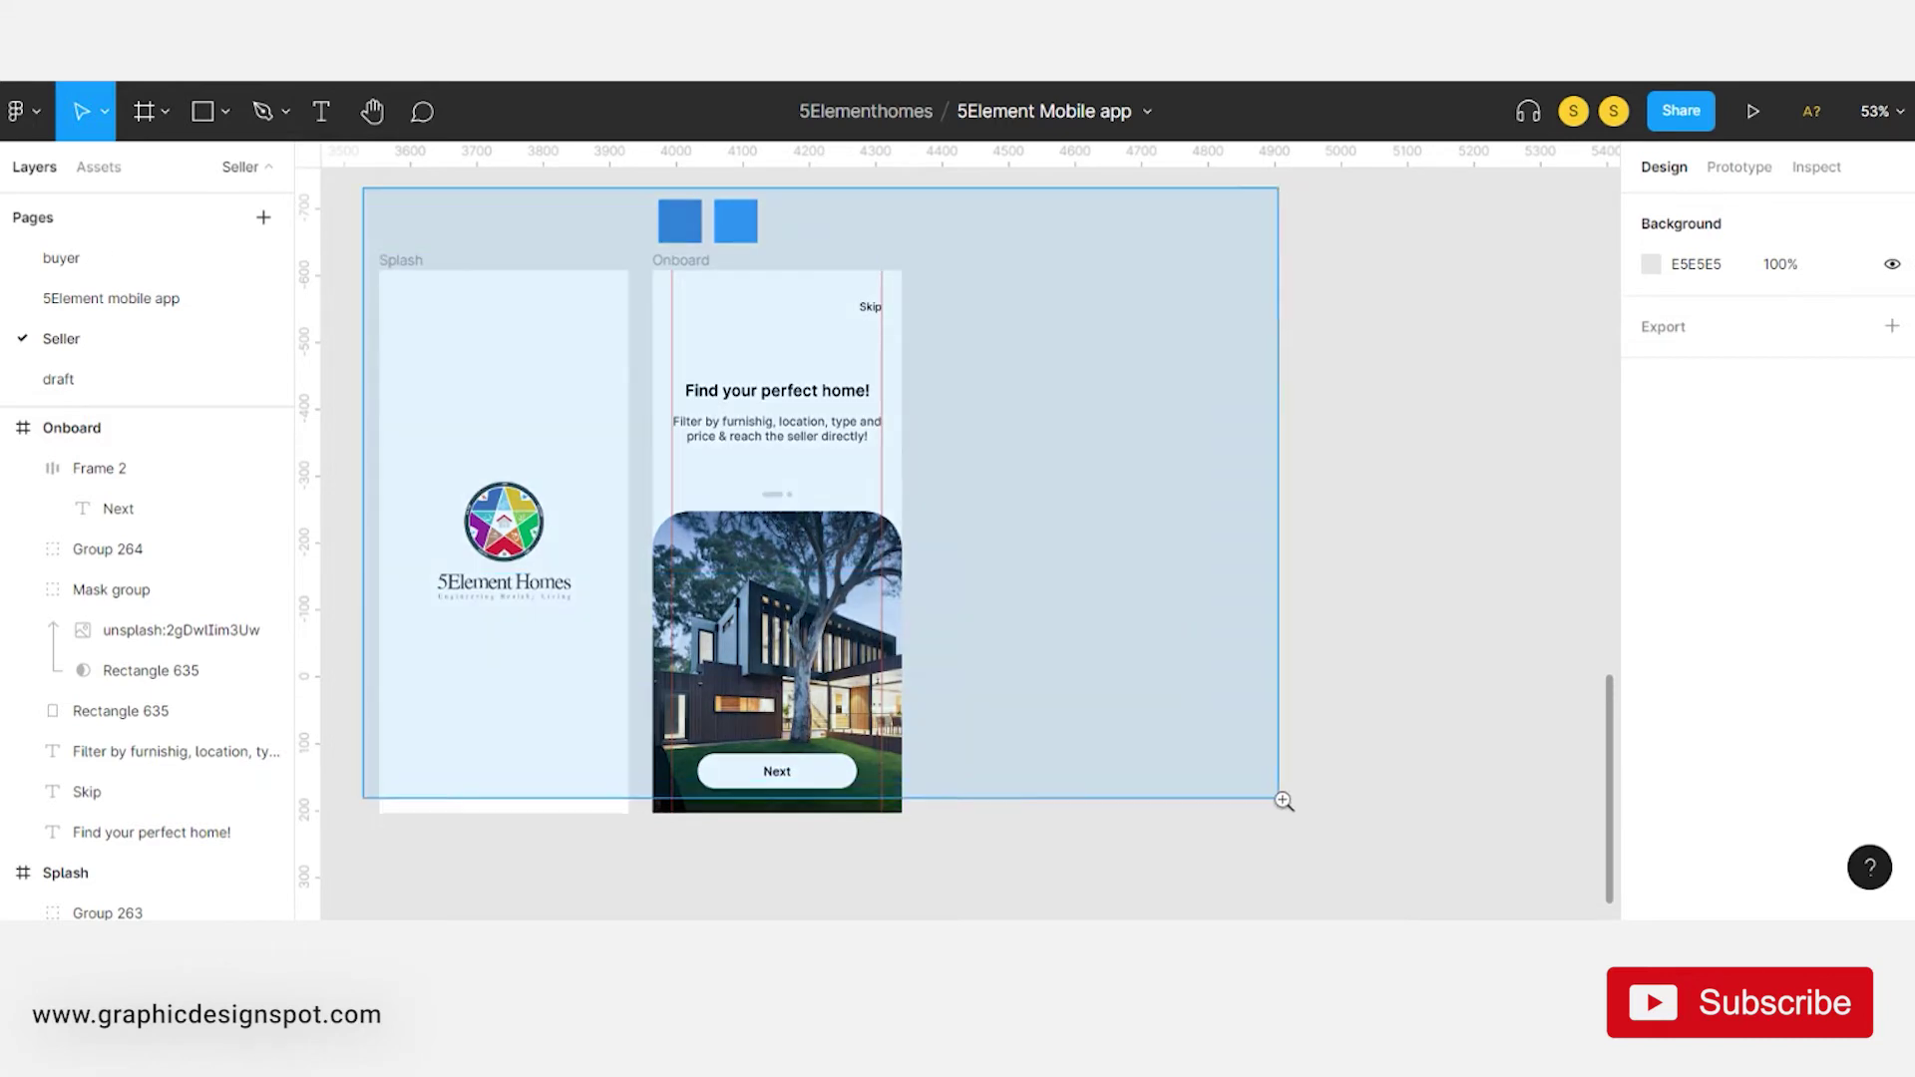
# - Duplicate the Onboard frame to the right of the original
pyautogui.moveTo(364, 186); pyautogui.dragTo(1282, 800)
pyautogui.moveTo(1229, 693); pyautogui.dragTo(1300, 690)
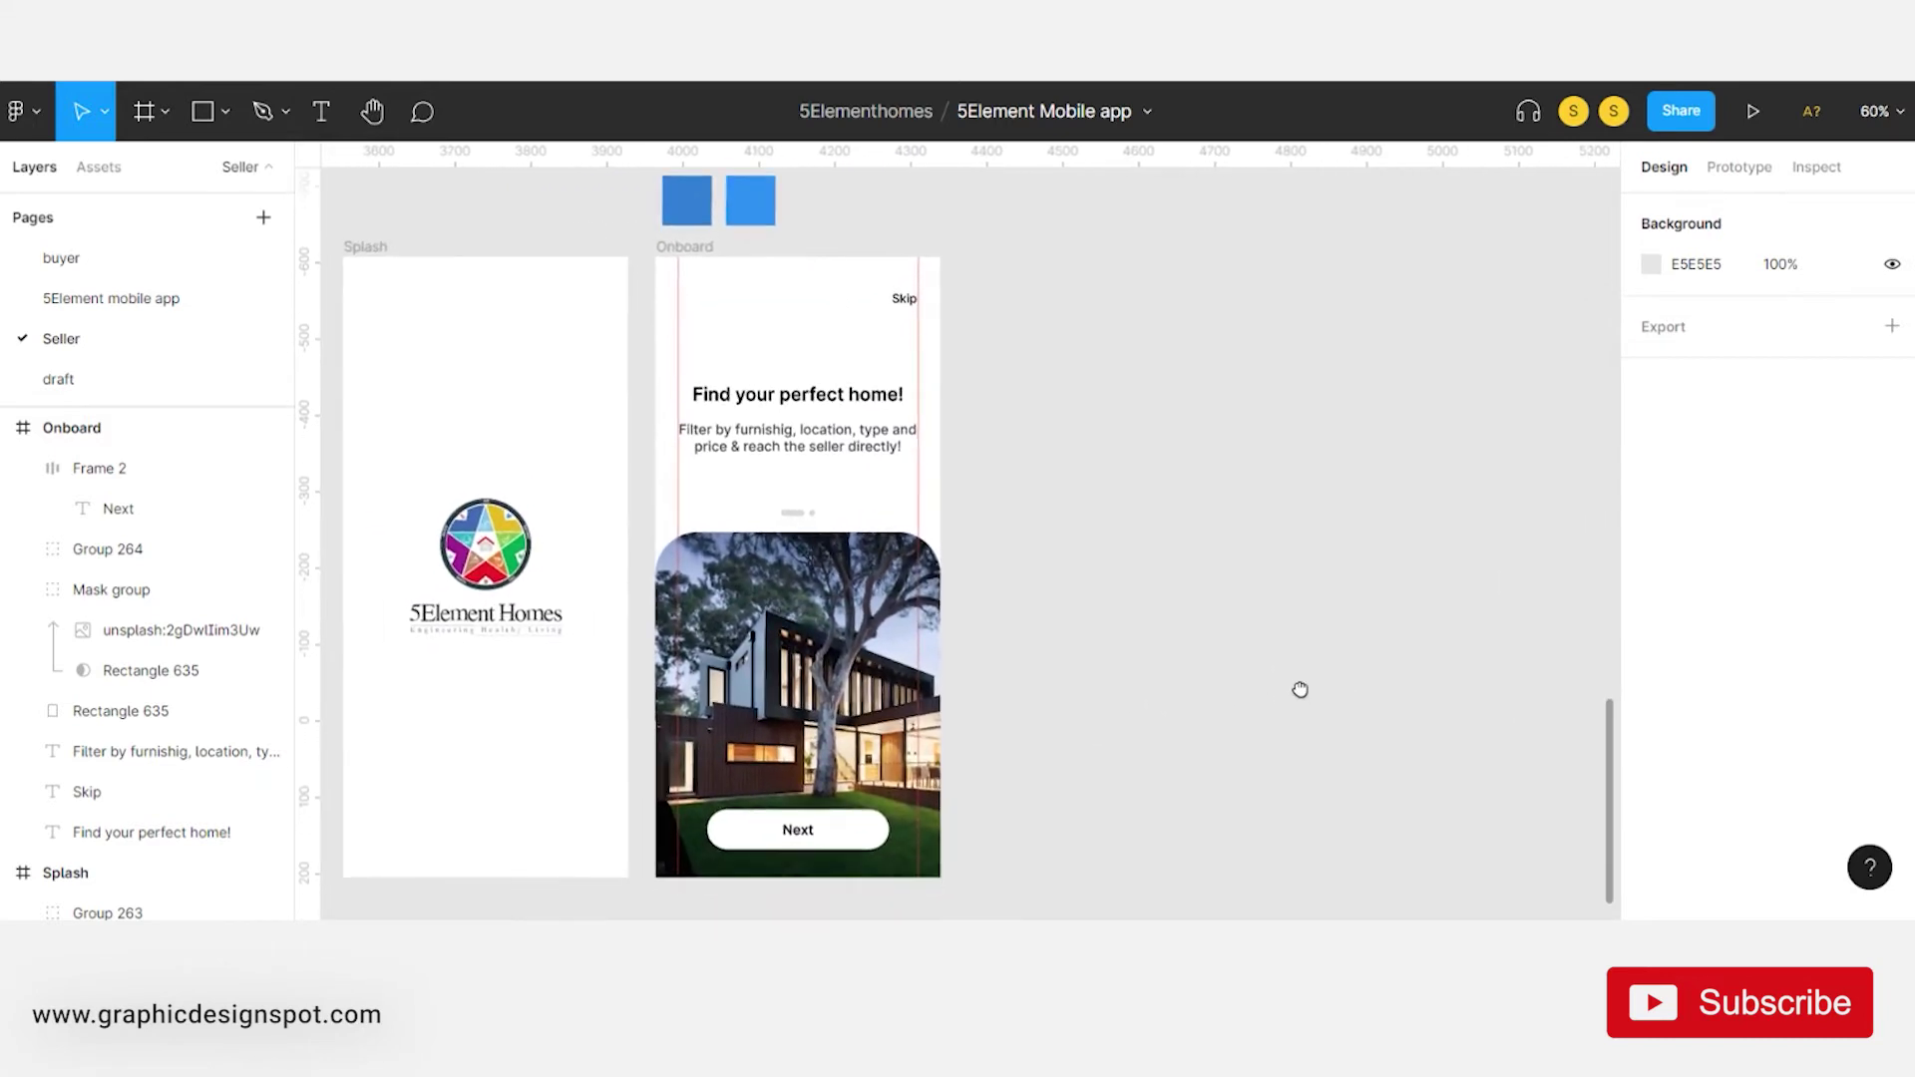
pyautogui.keyDown('alt'); pyautogui.moveTo(713, 258); pyautogui.dragTo(1024, 258); pyautogui.keyUp('alt')
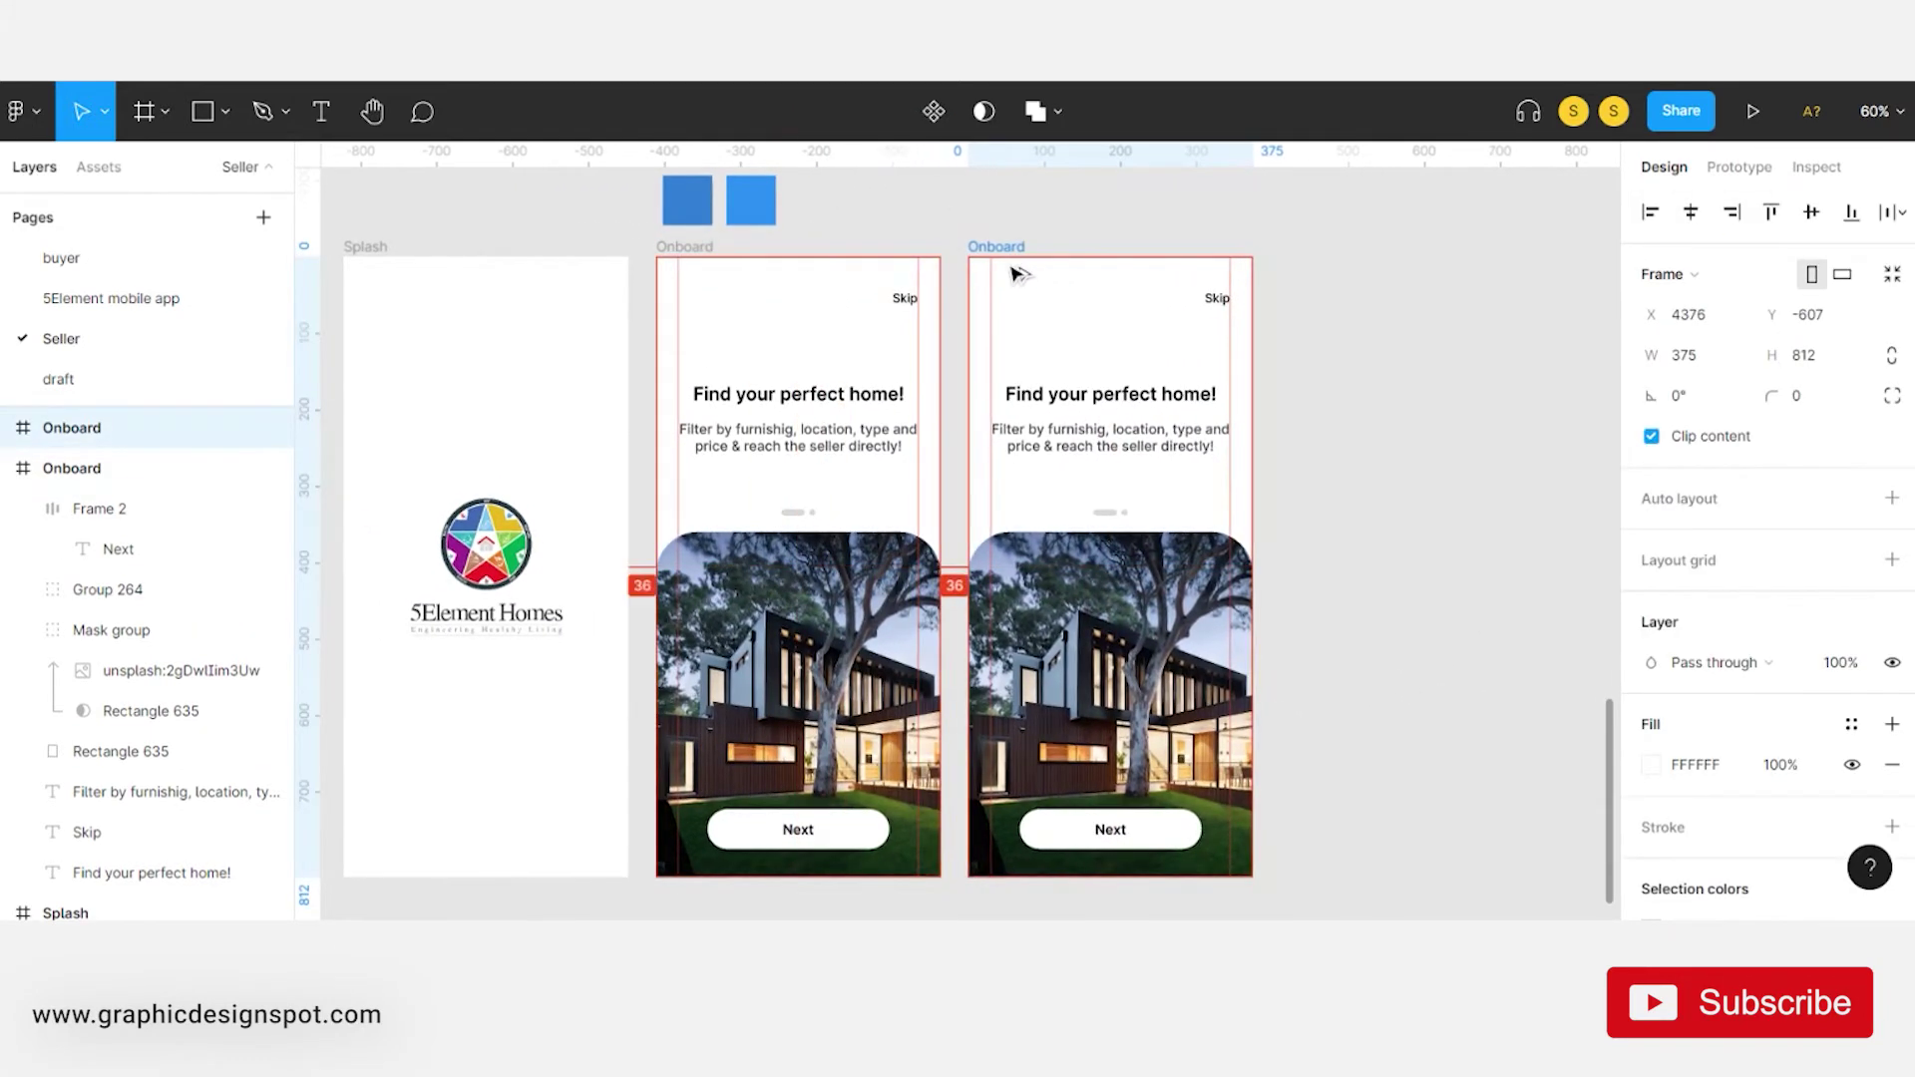
pyautogui.moveTo(1368, 394)
pyautogui.mouseDown()
pyautogui.moveTo(1223, 389)
pyautogui.moveTo(1082, 343)
pyautogui.mouseUp()
pyautogui.press('Escape')
# - Change the copy's heading to 'List your property!'
pyautogui.click(860, 383)
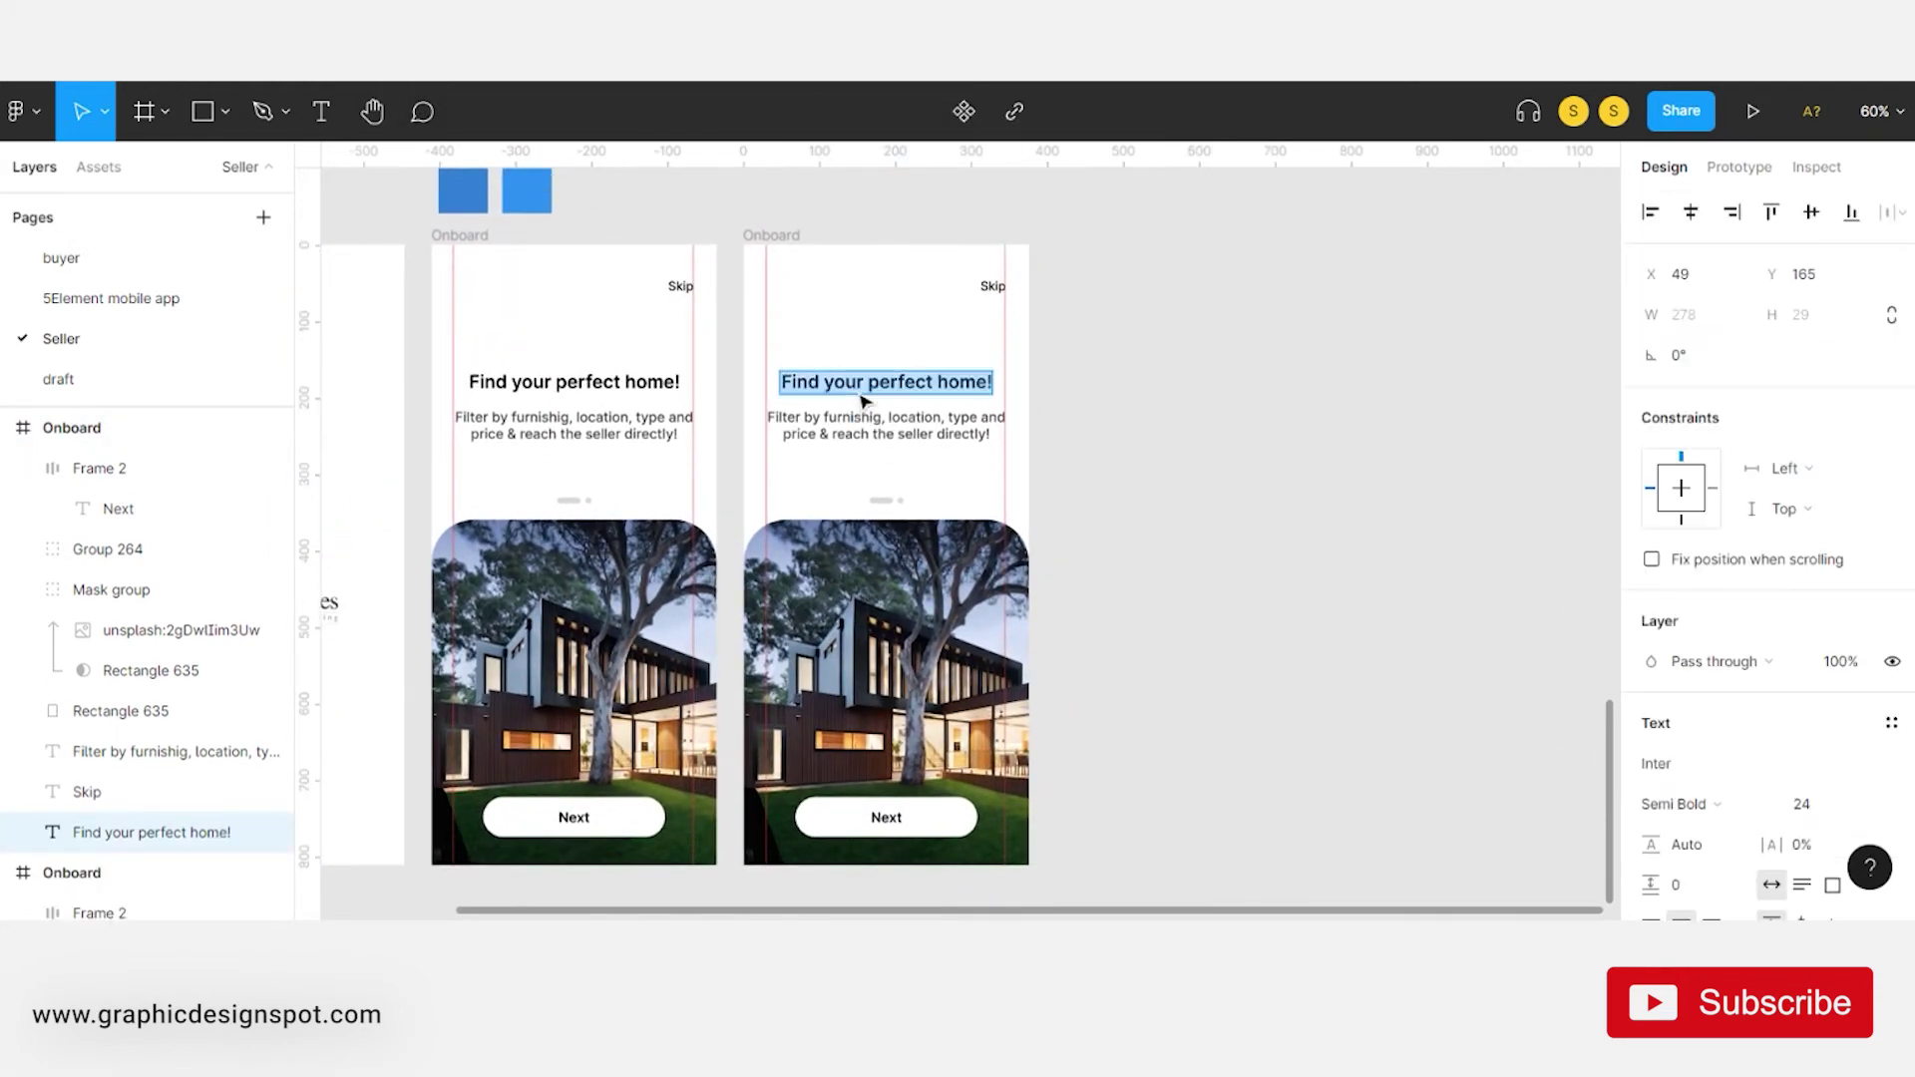
pyautogui.write('List')
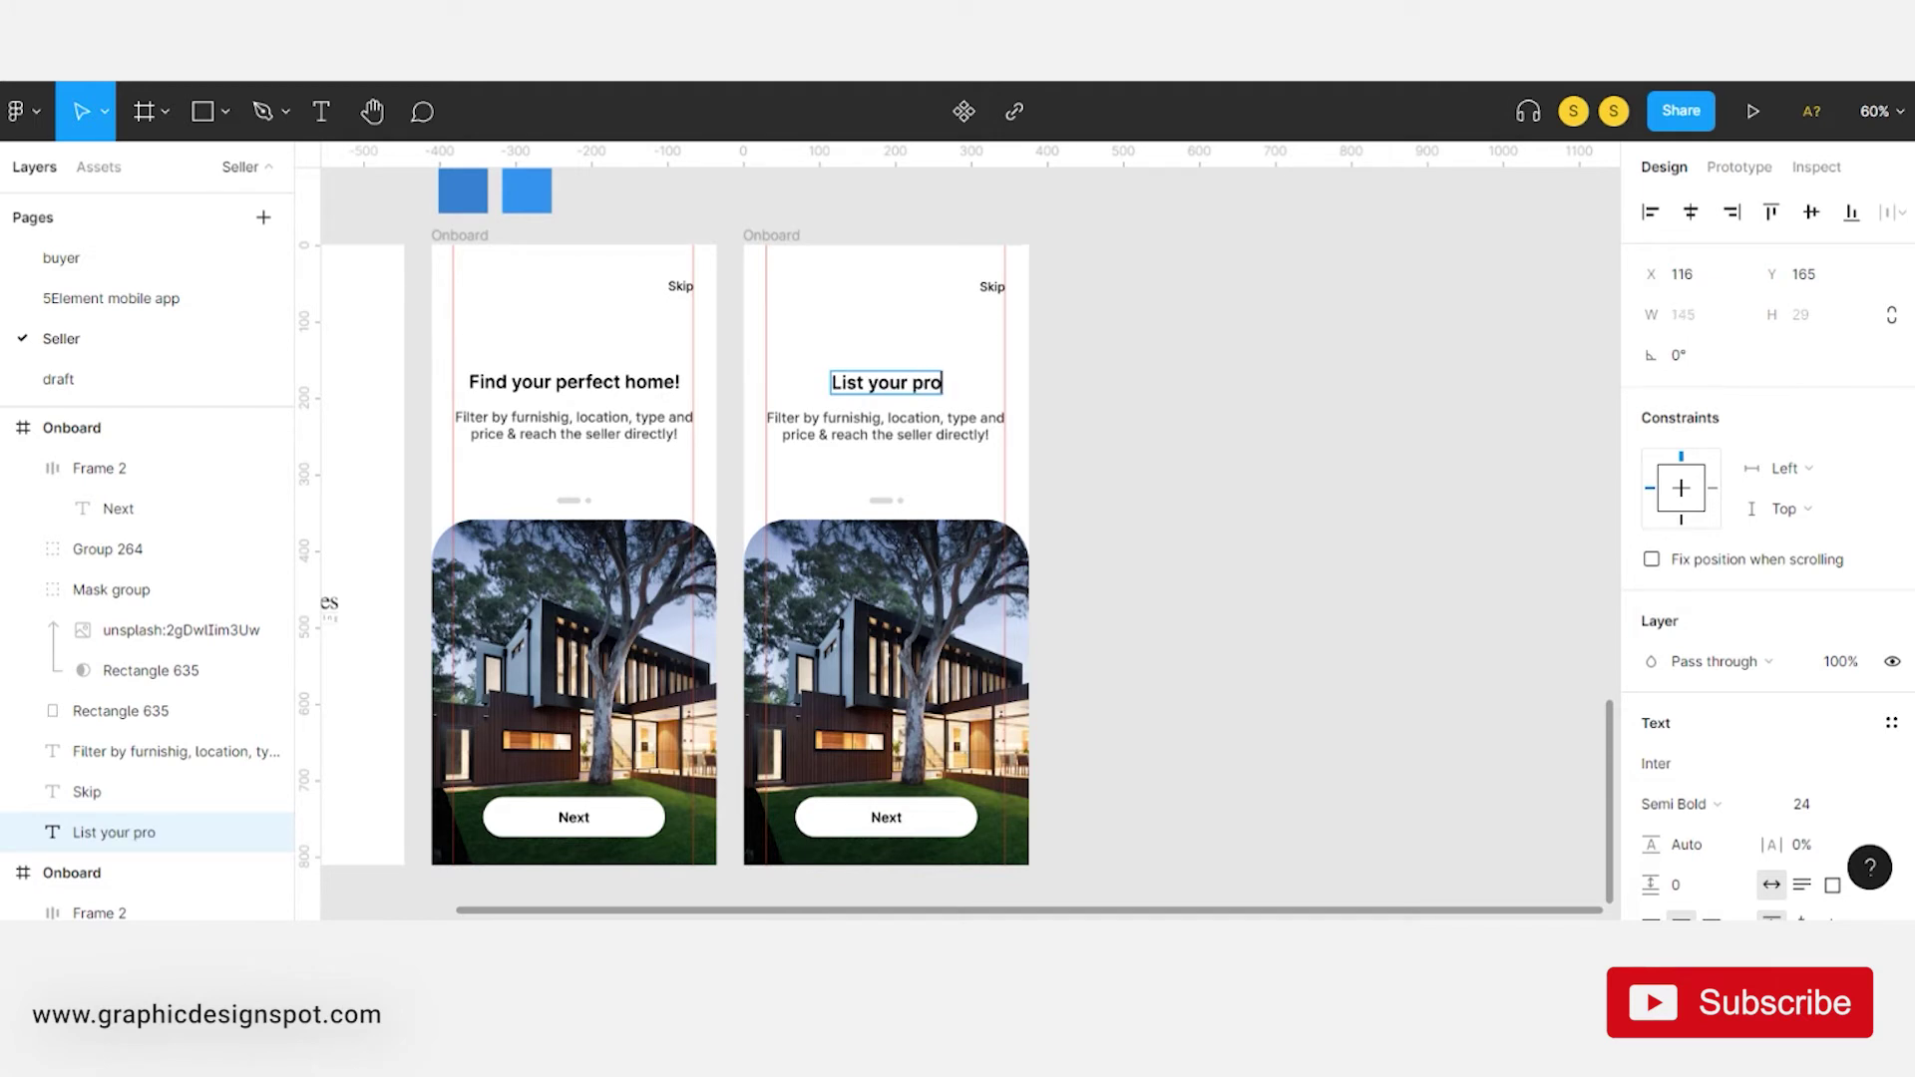
pyautogui.press('Escape')
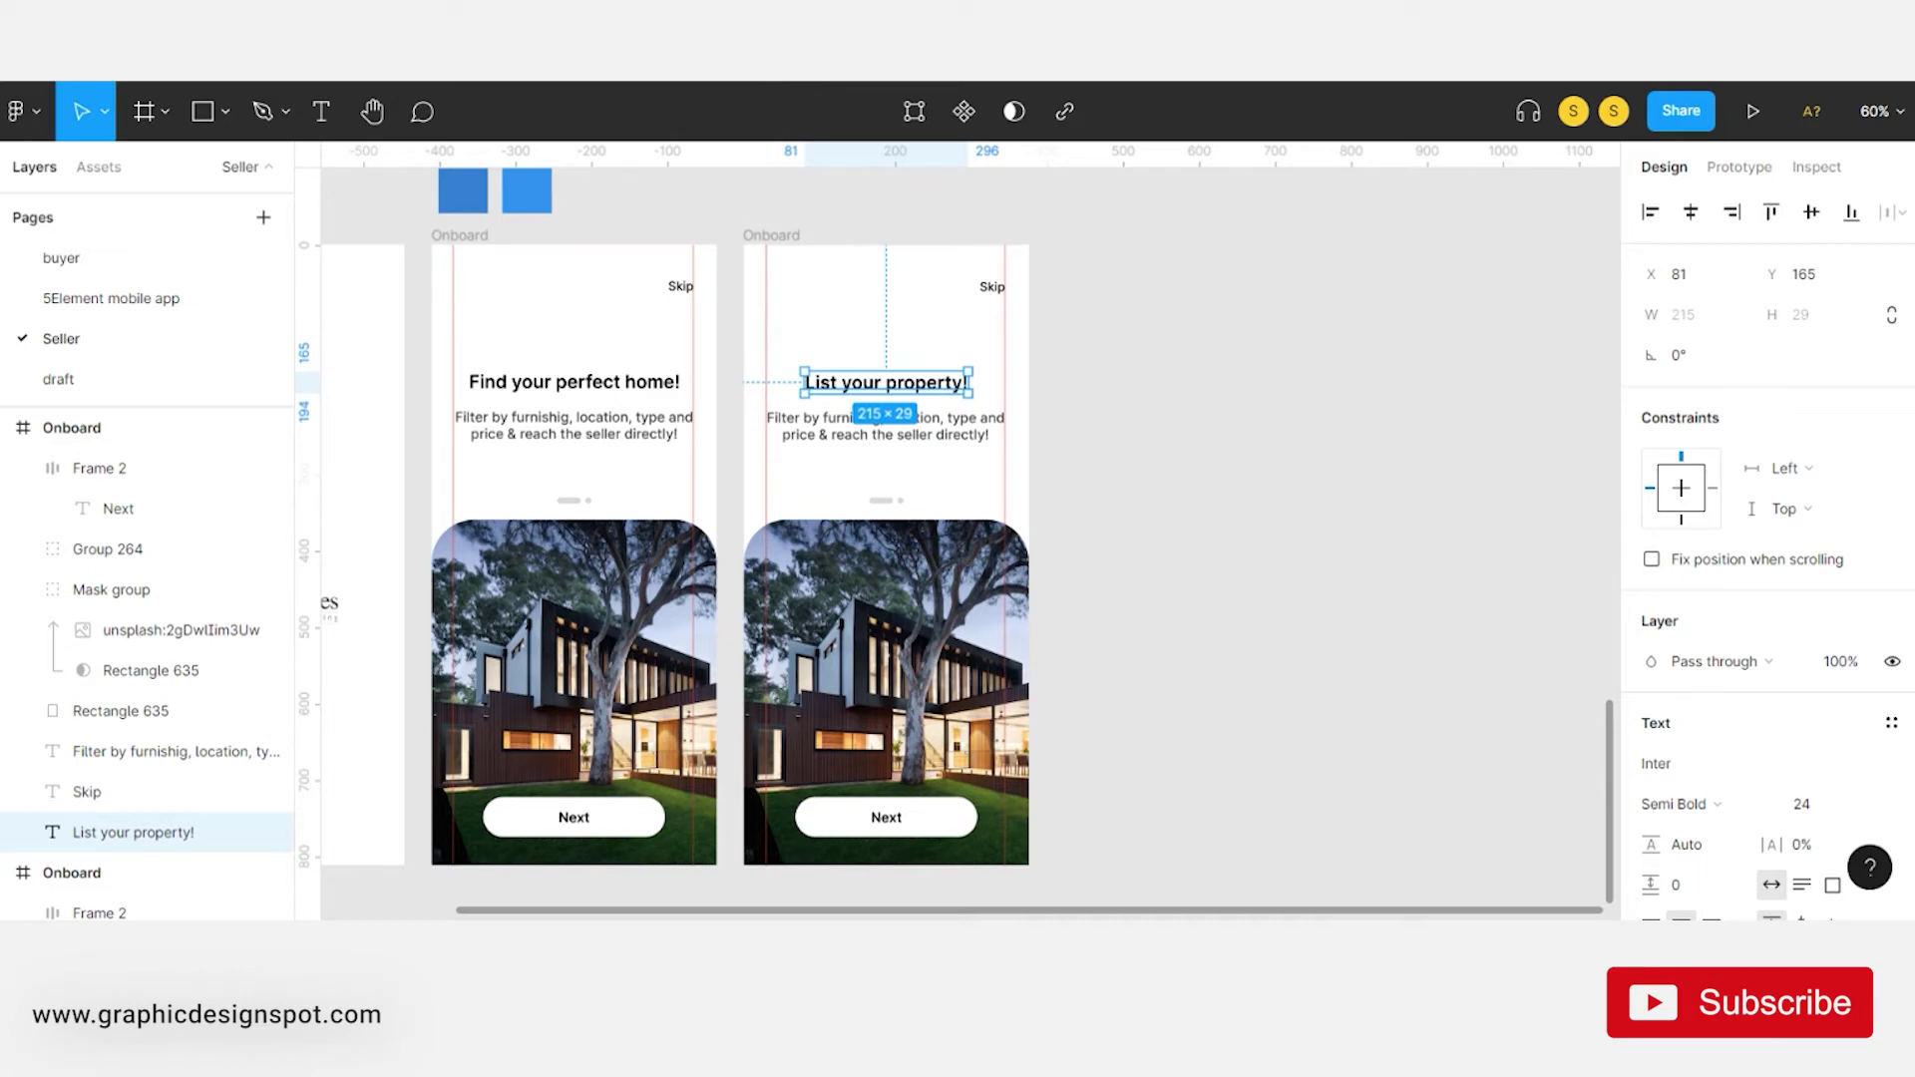
# - Replace the copy's subtitle with the pasted text about verified buyers
pyautogui.doubleClick(886, 426)
pyautogui.write('Get verified buyers of your property with an easy to manage dashboard!')
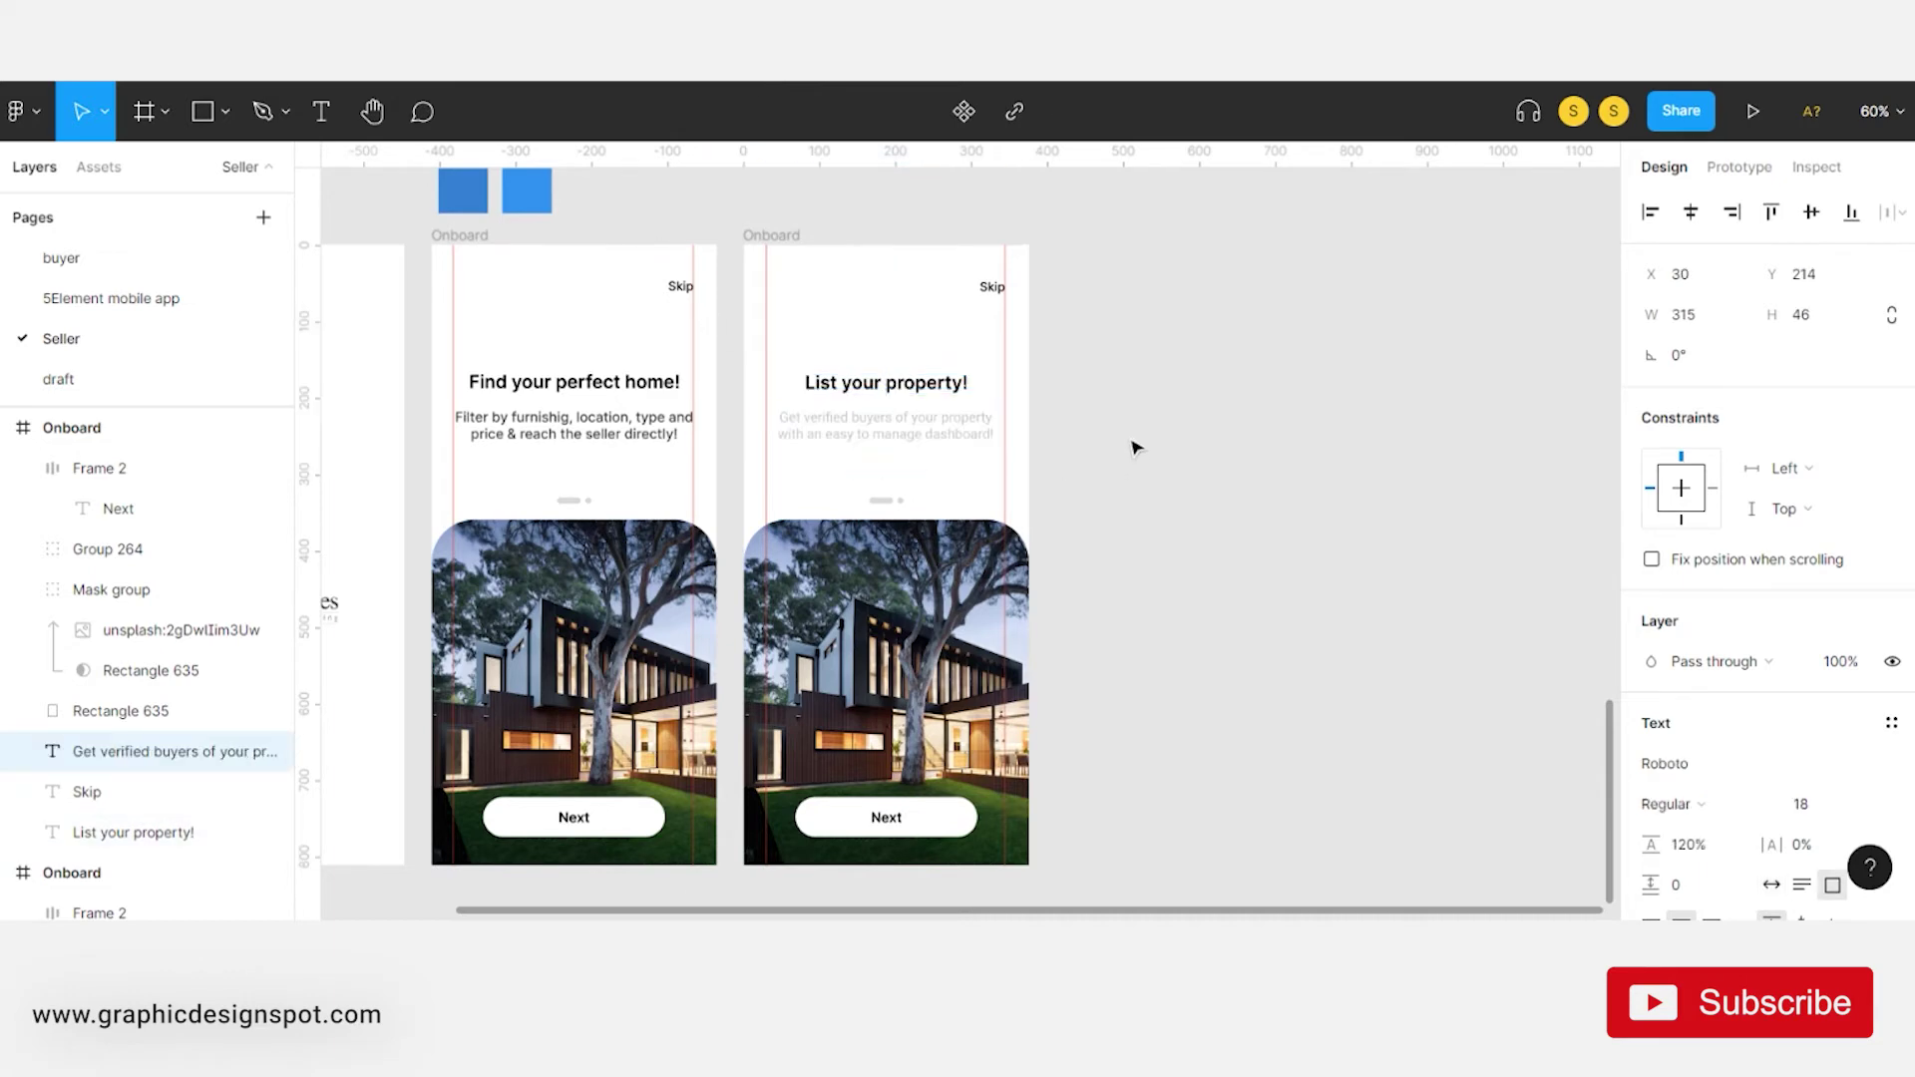
pyautogui.press('Escape')
pyautogui.scroll(3, 834, 428)
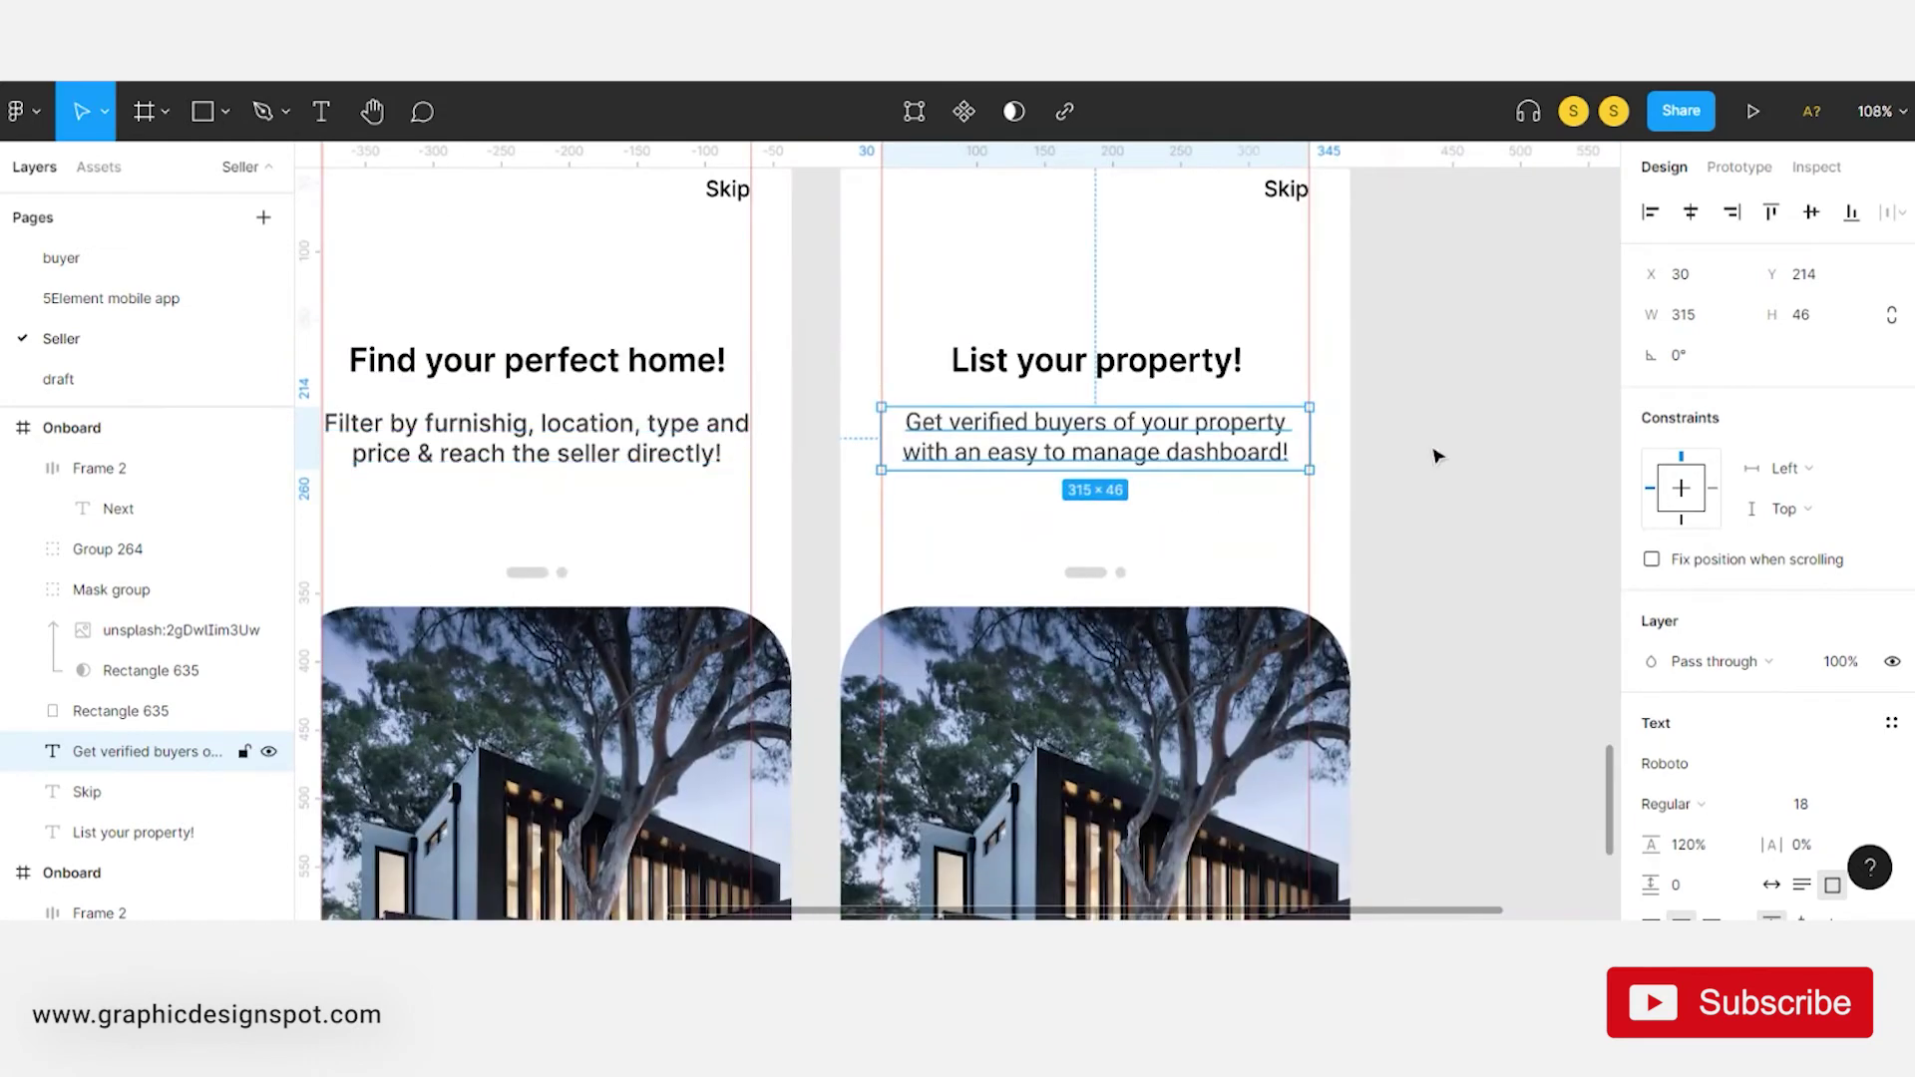
pyautogui.click(1437, 456)
pyautogui.scroll(-3, 1013, 449)
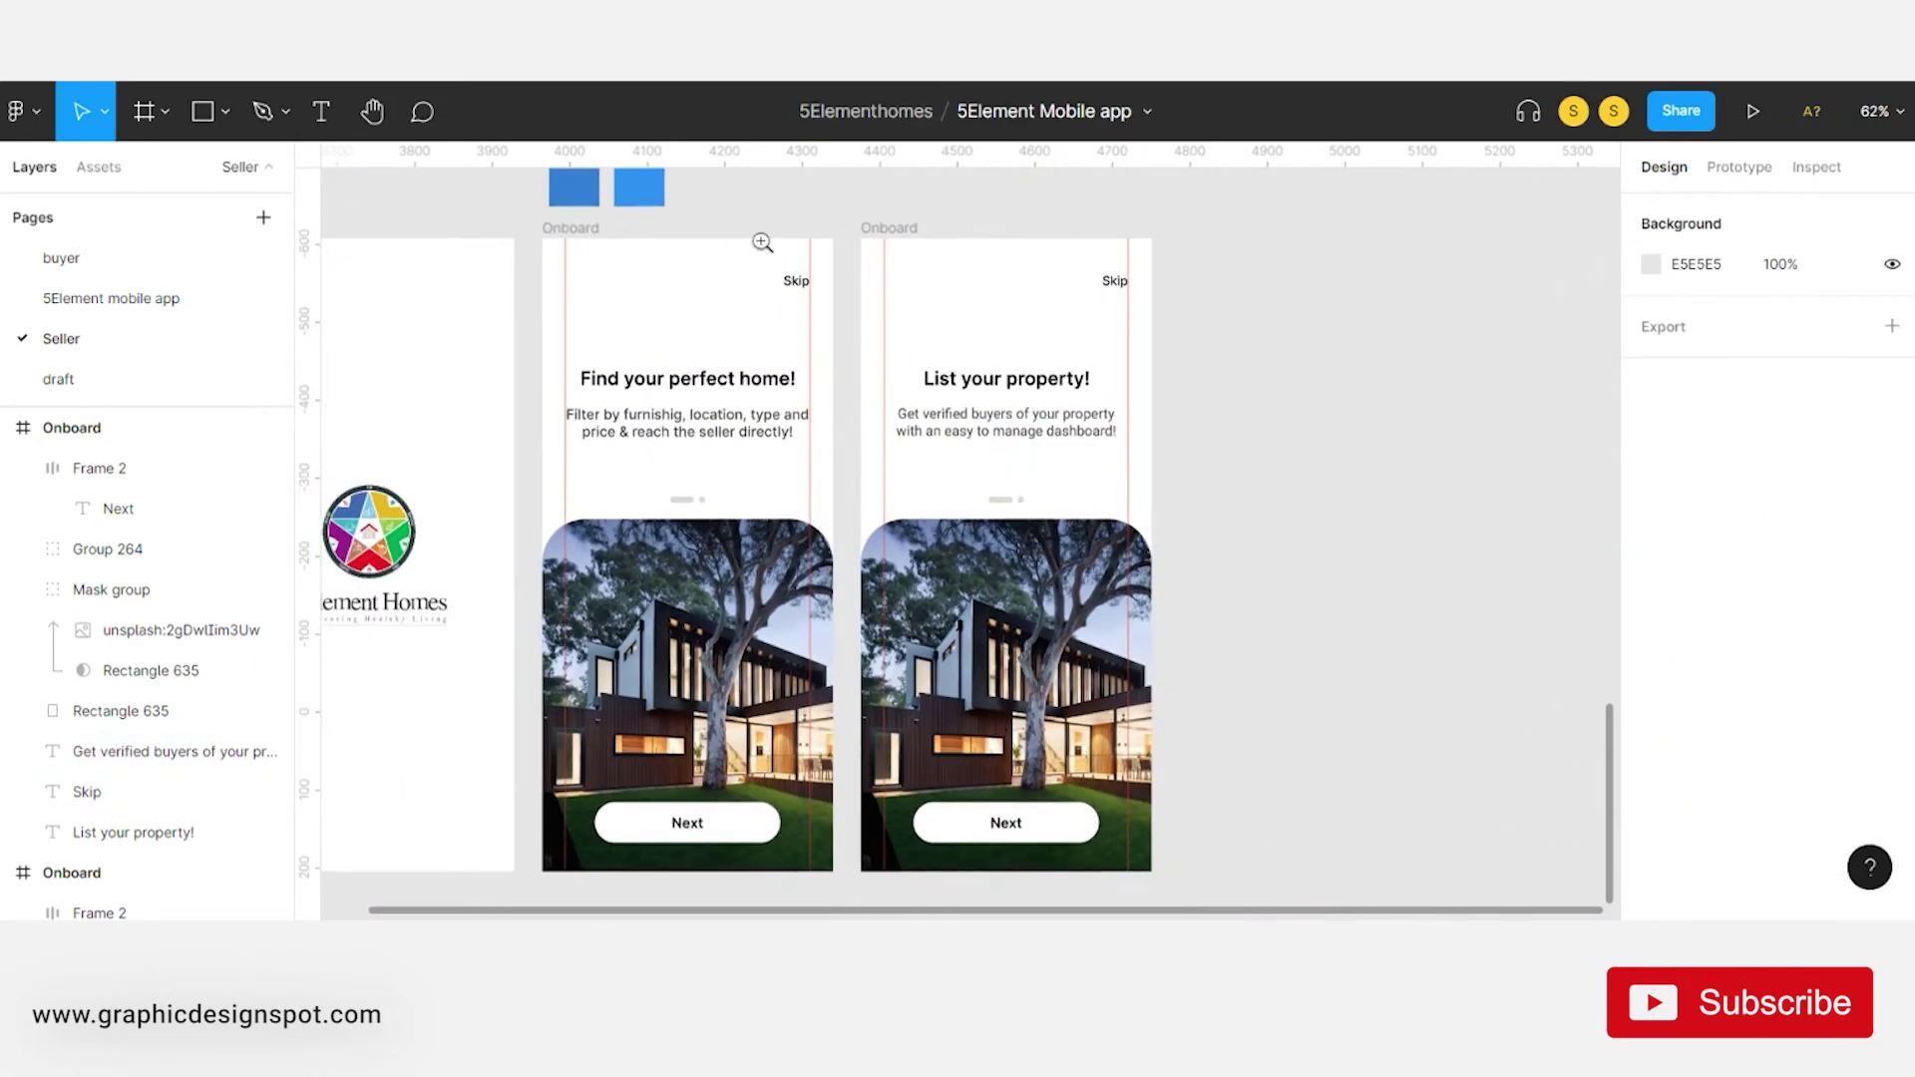
# - Rename the copy's button label from Next to 'Get Started'
pyautogui.click(922, 846)
pyautogui.doubleClick(923, 846)
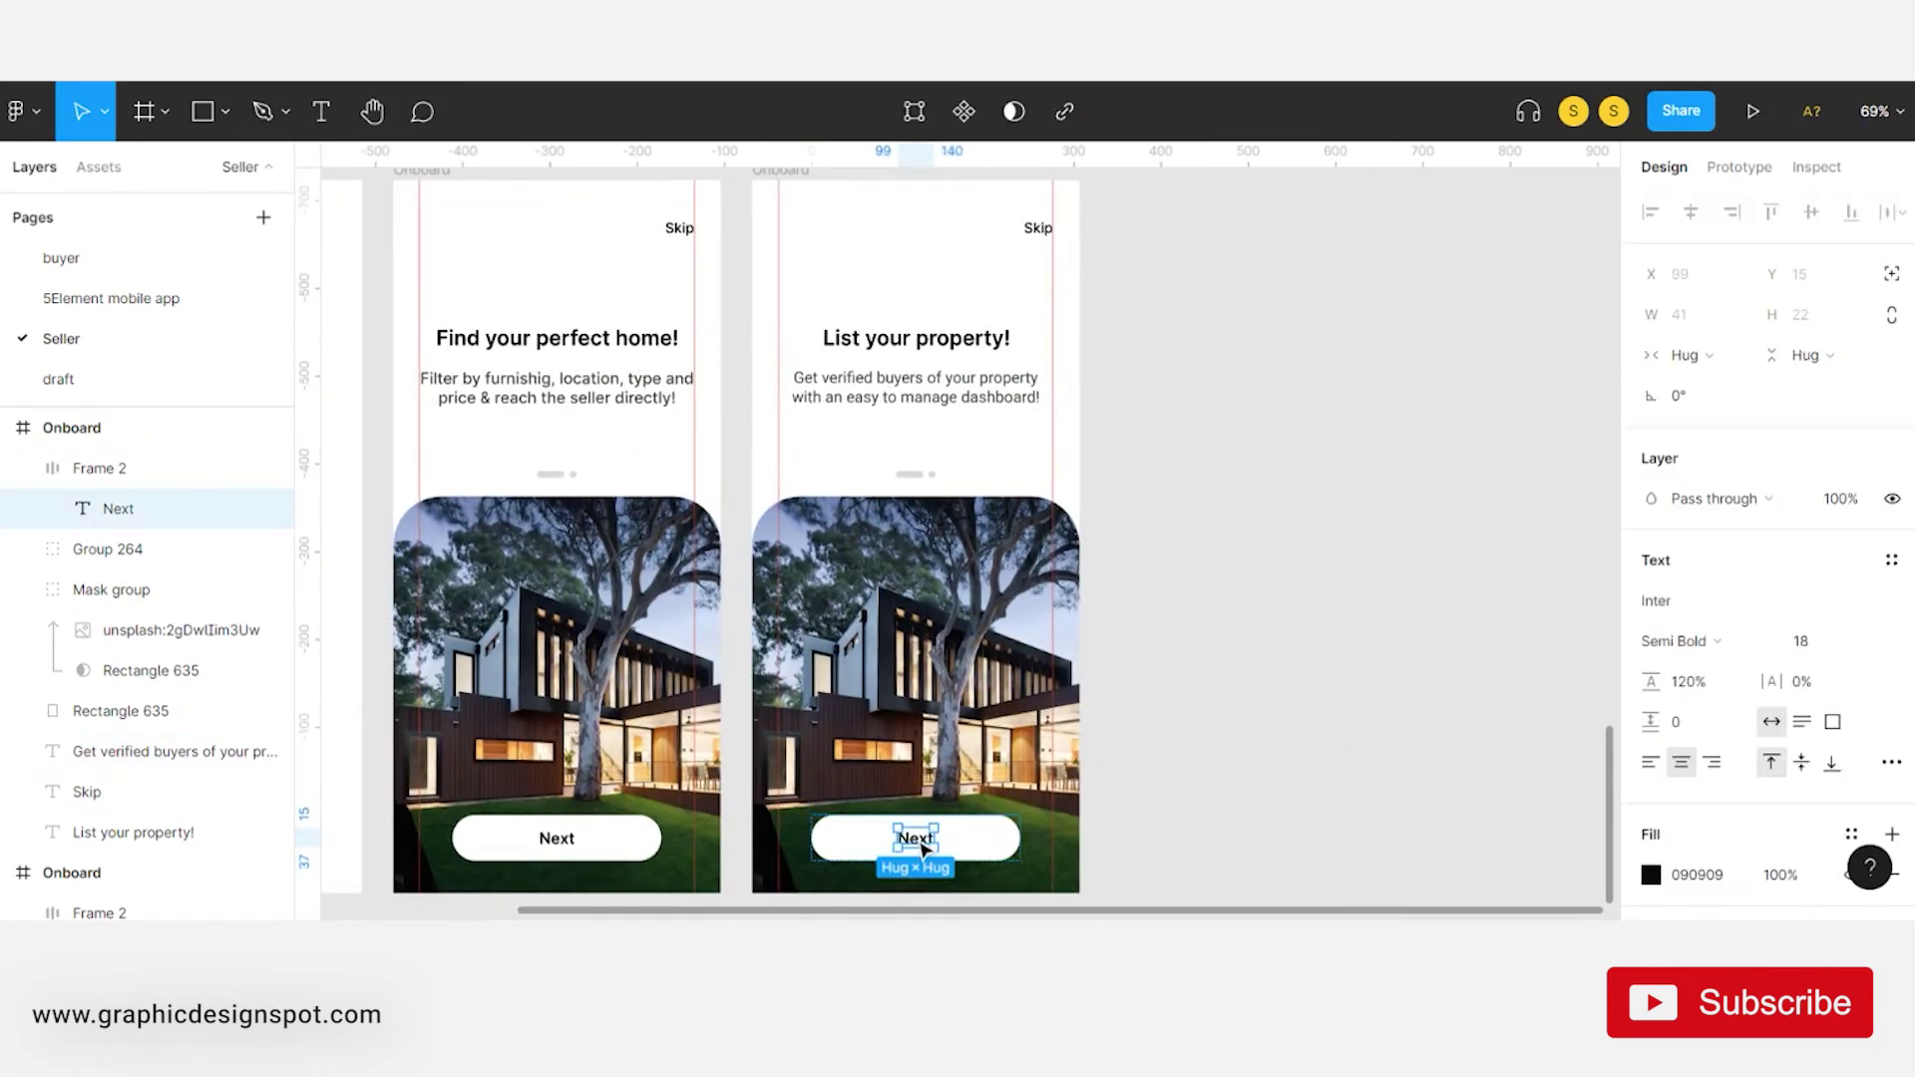
pyautogui.write('Gers')
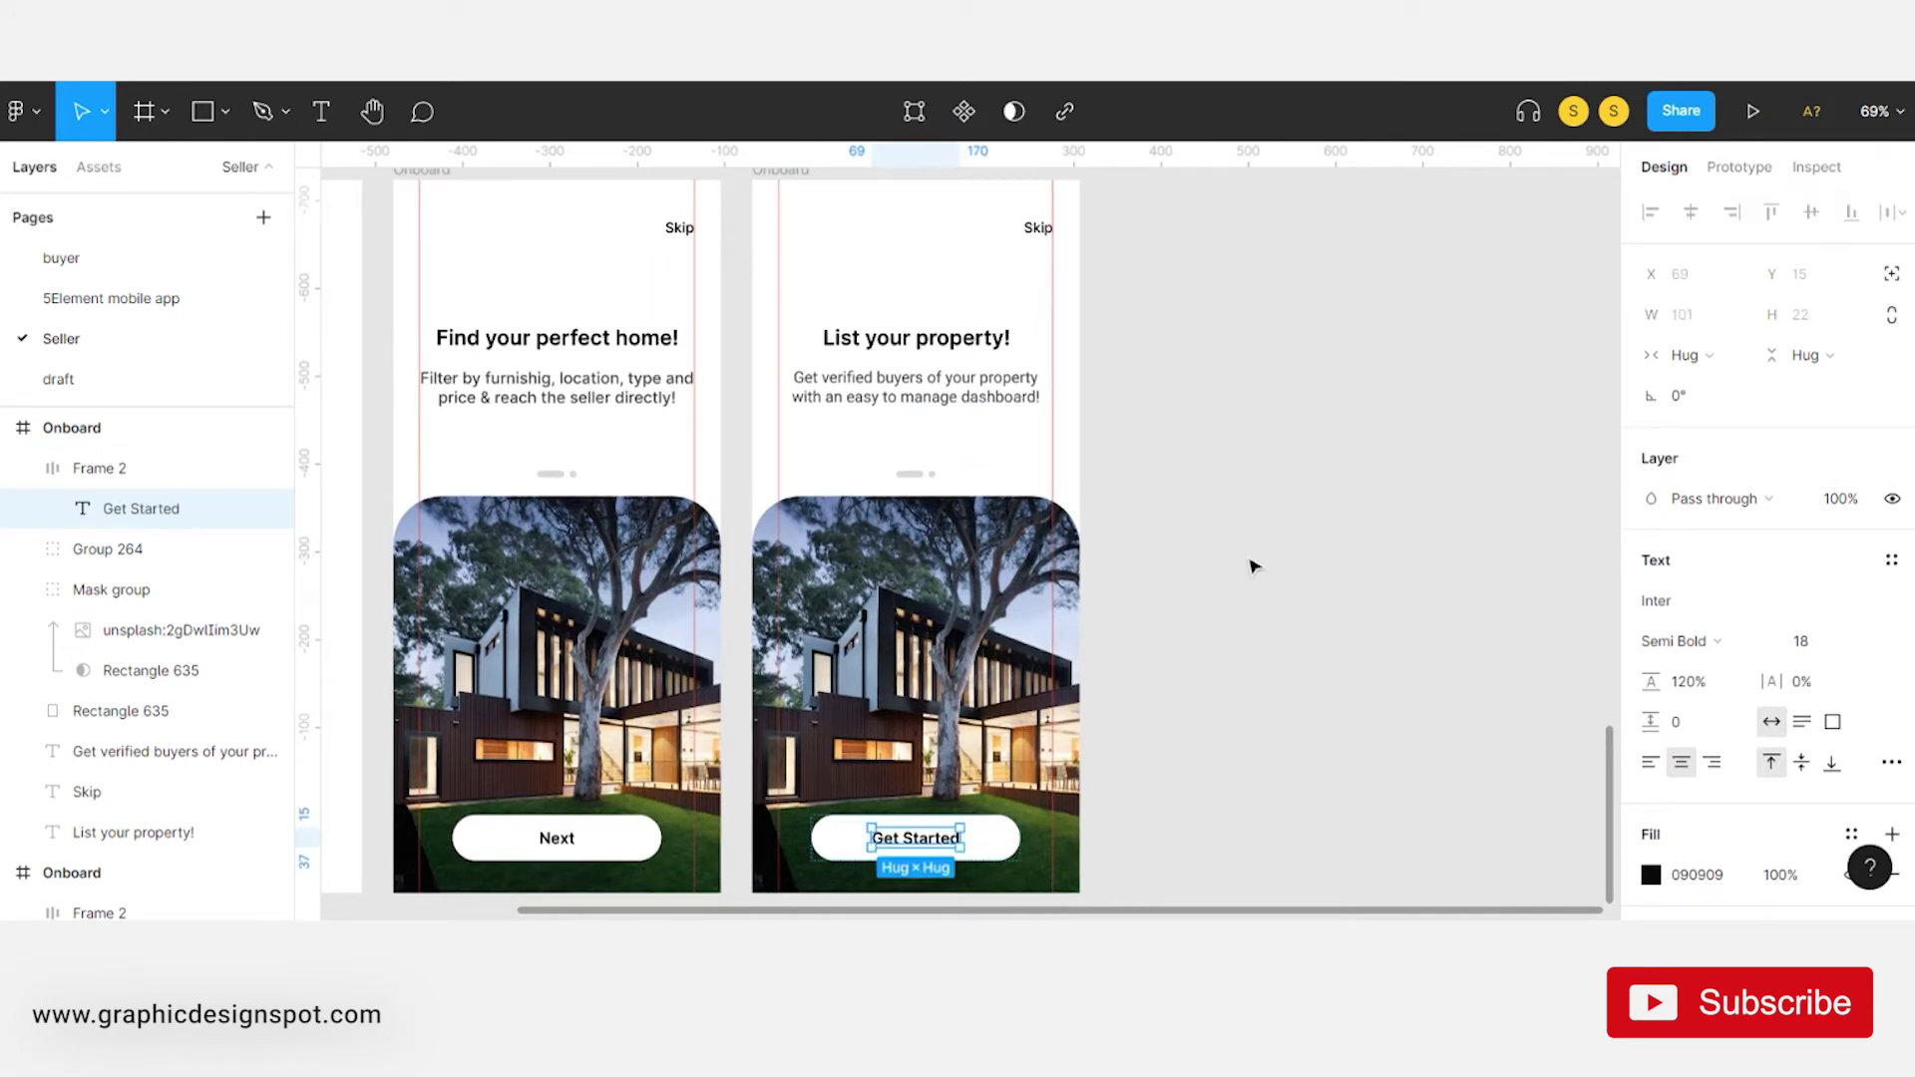
pyautogui.press('Escape')
pyautogui.scroll(-3, 1001, 395)
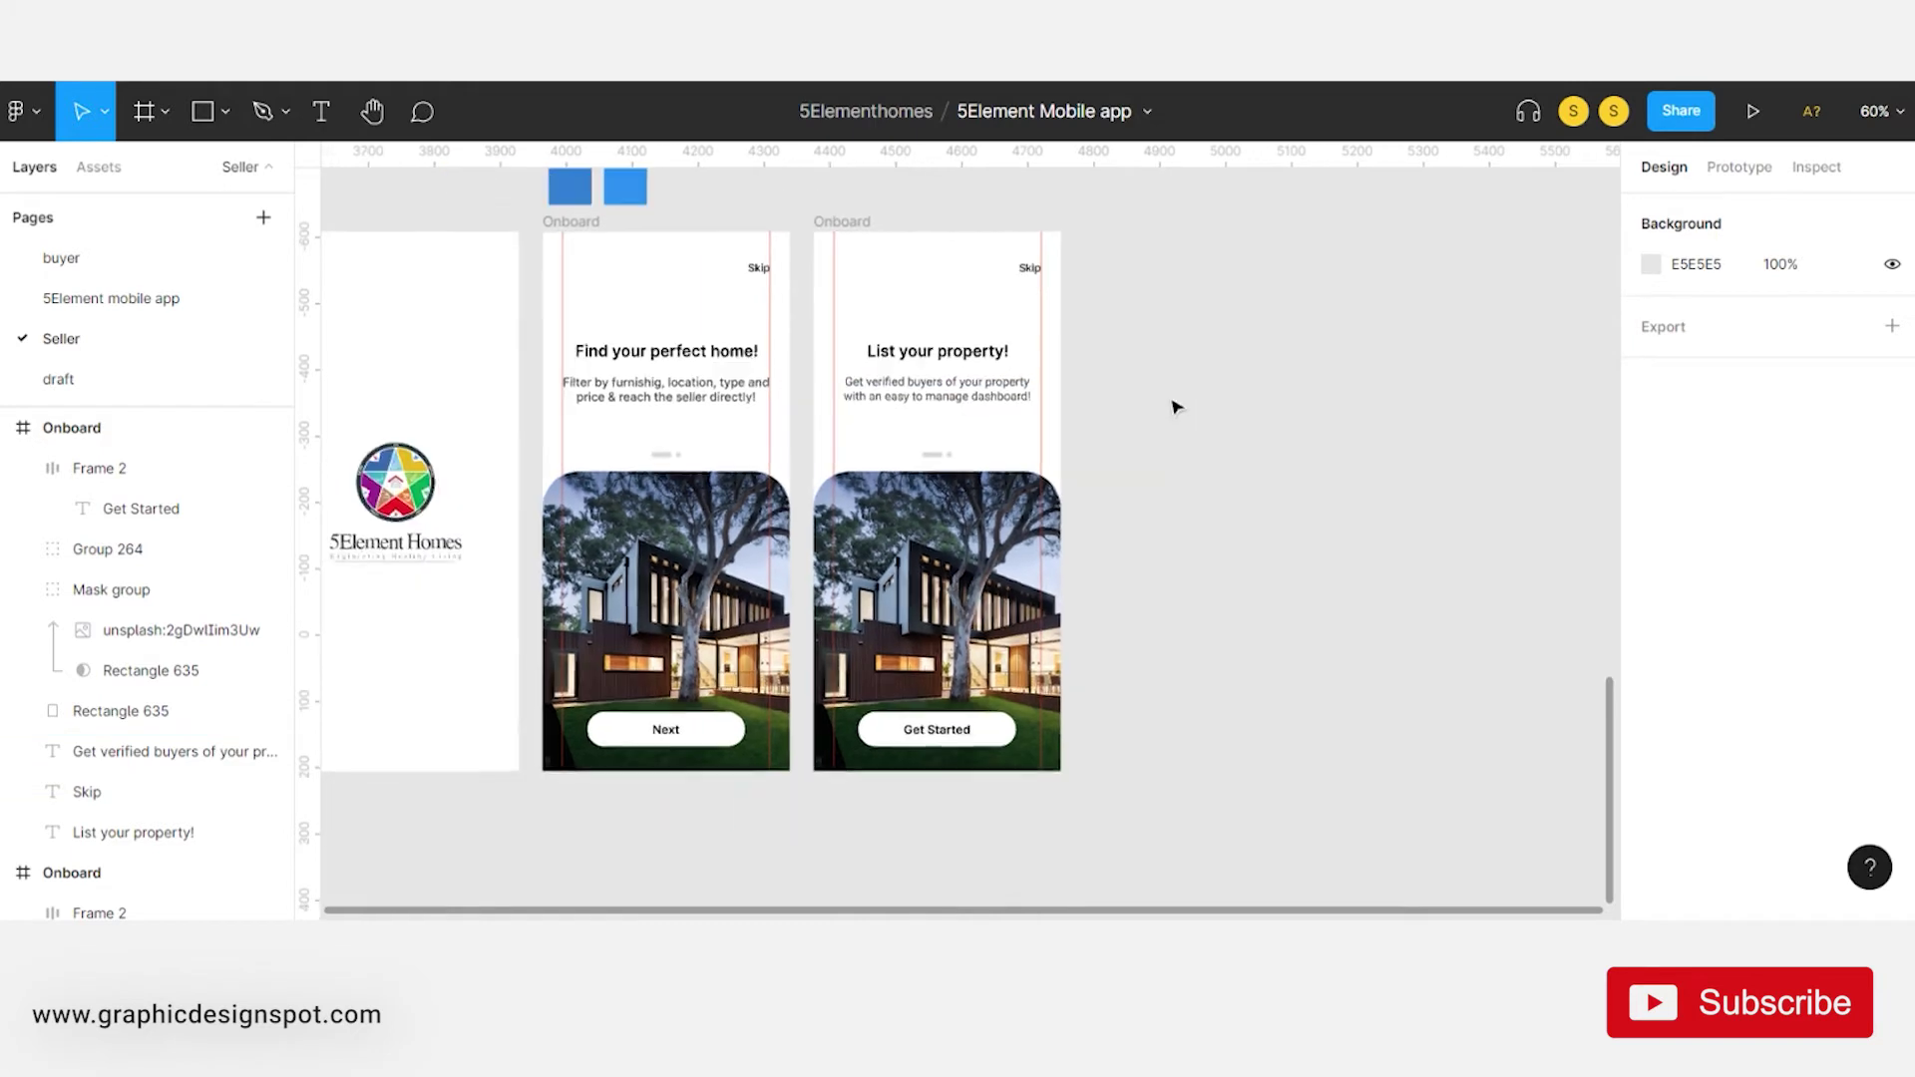
pyautogui.rightClick(1129, 411)
# - Search the Unsplash plugin for 'property' photos and scroll through the results
pyautogui.moveTo(1309, 630)
pyautogui.click(1486, 517)
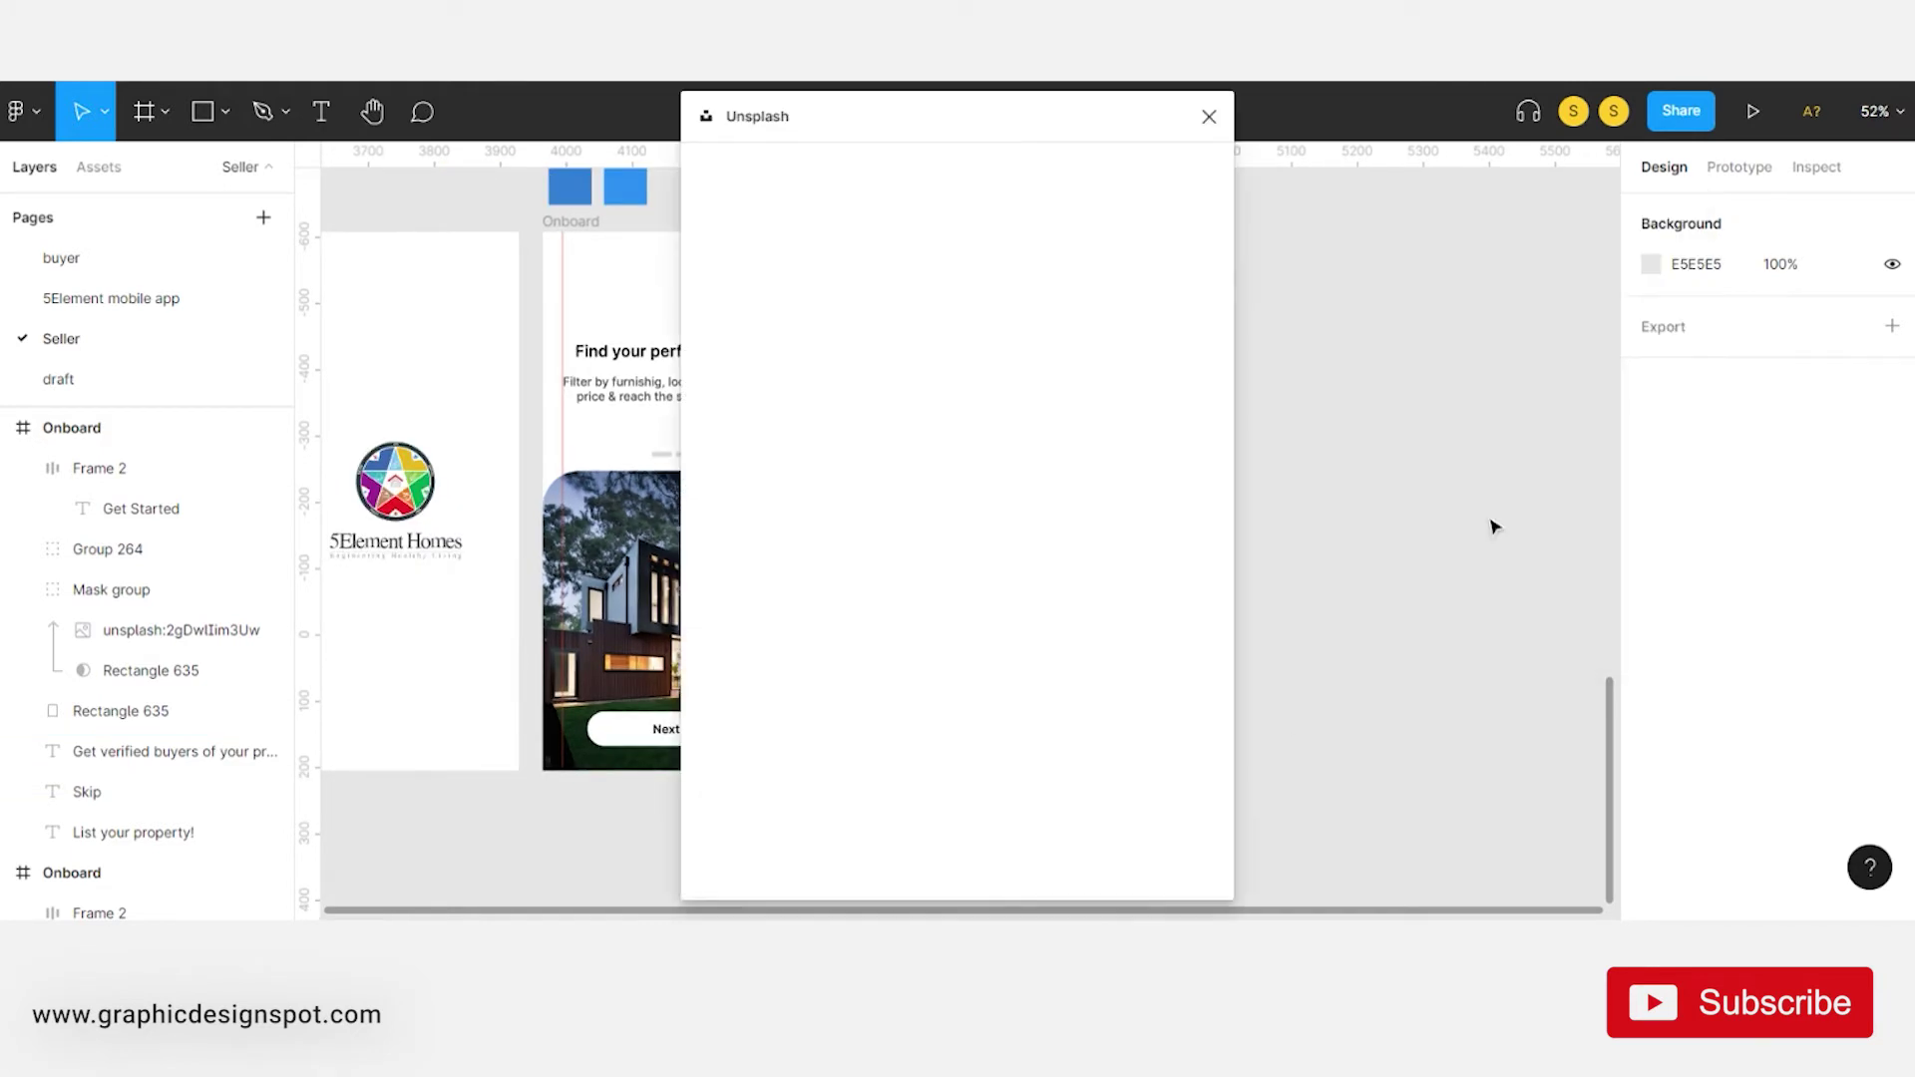
pyautogui.write('property')
pyautogui.press('Return')
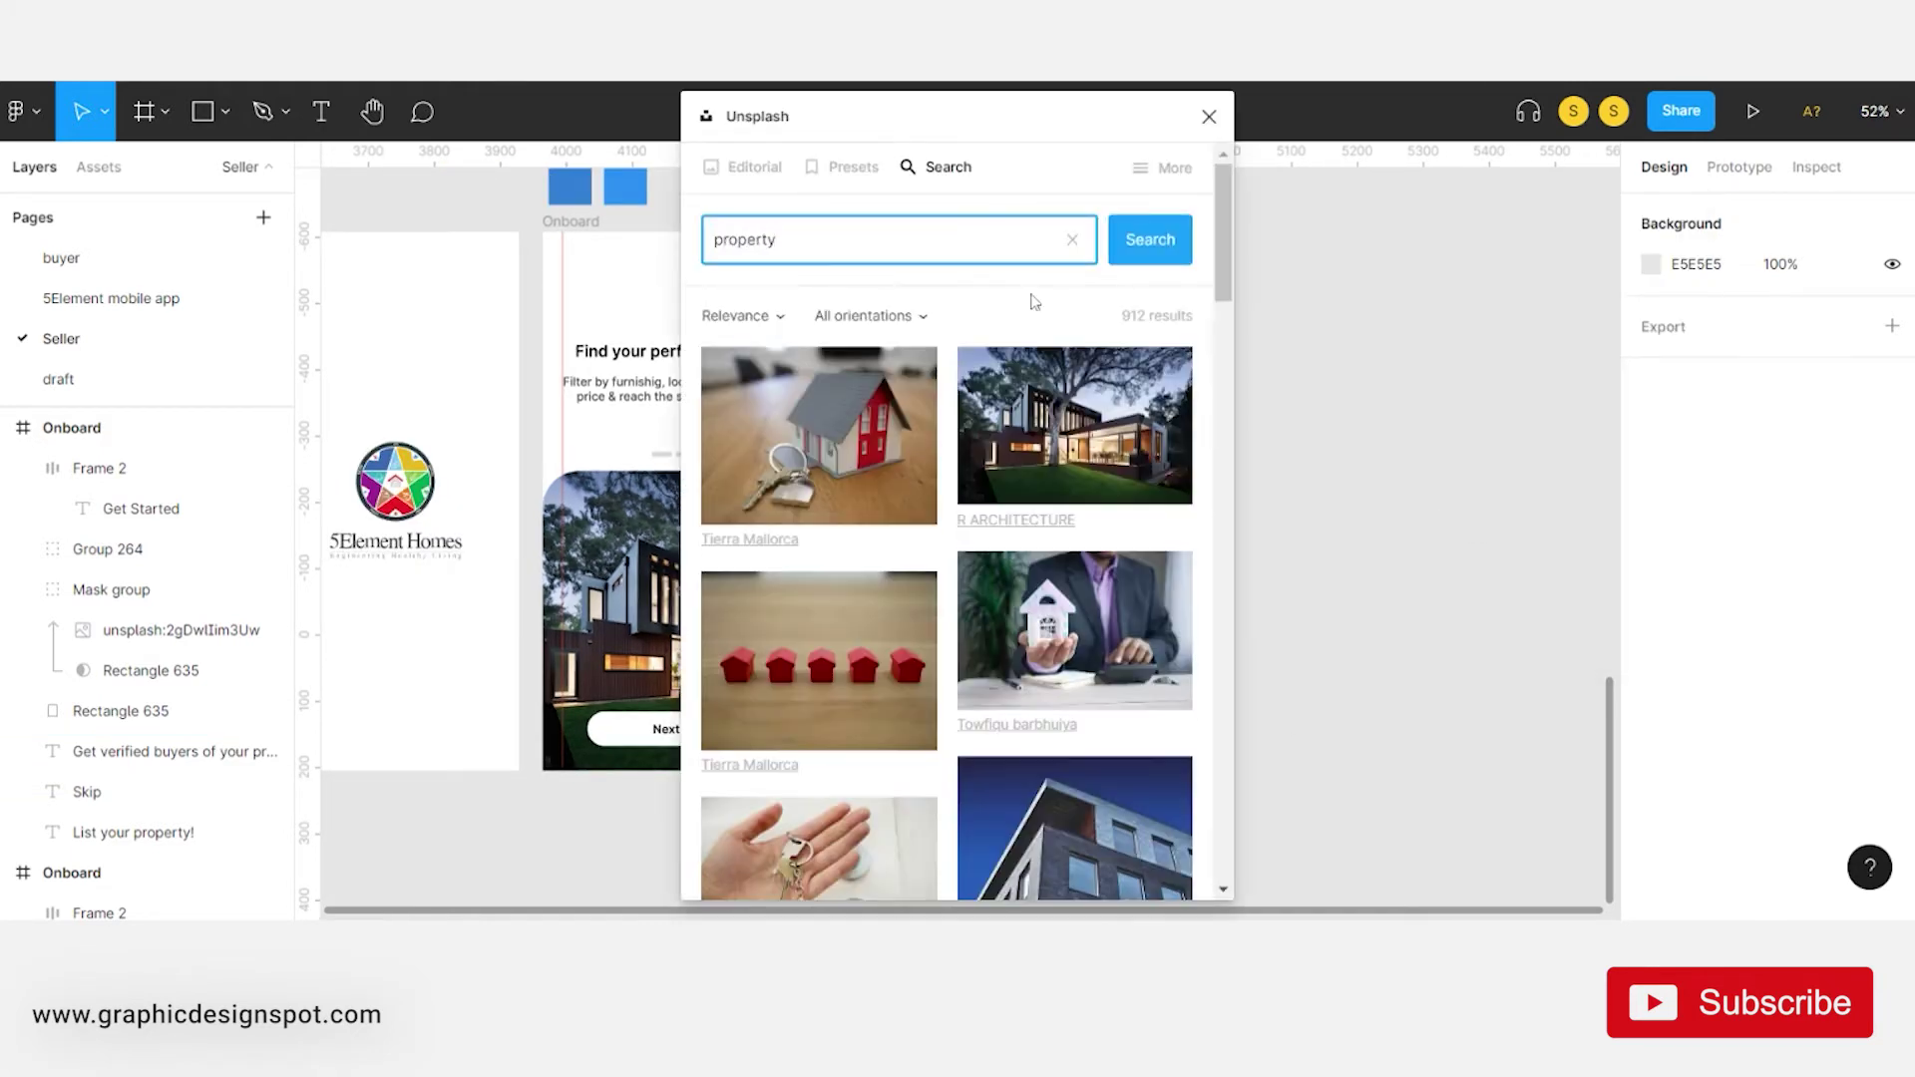
pyautogui.moveTo(1027, 116); pyautogui.dragTo(1107, 116)
pyautogui.scroll(-3, 1125, 384)
pyautogui.scroll(-5, 1097, 409)
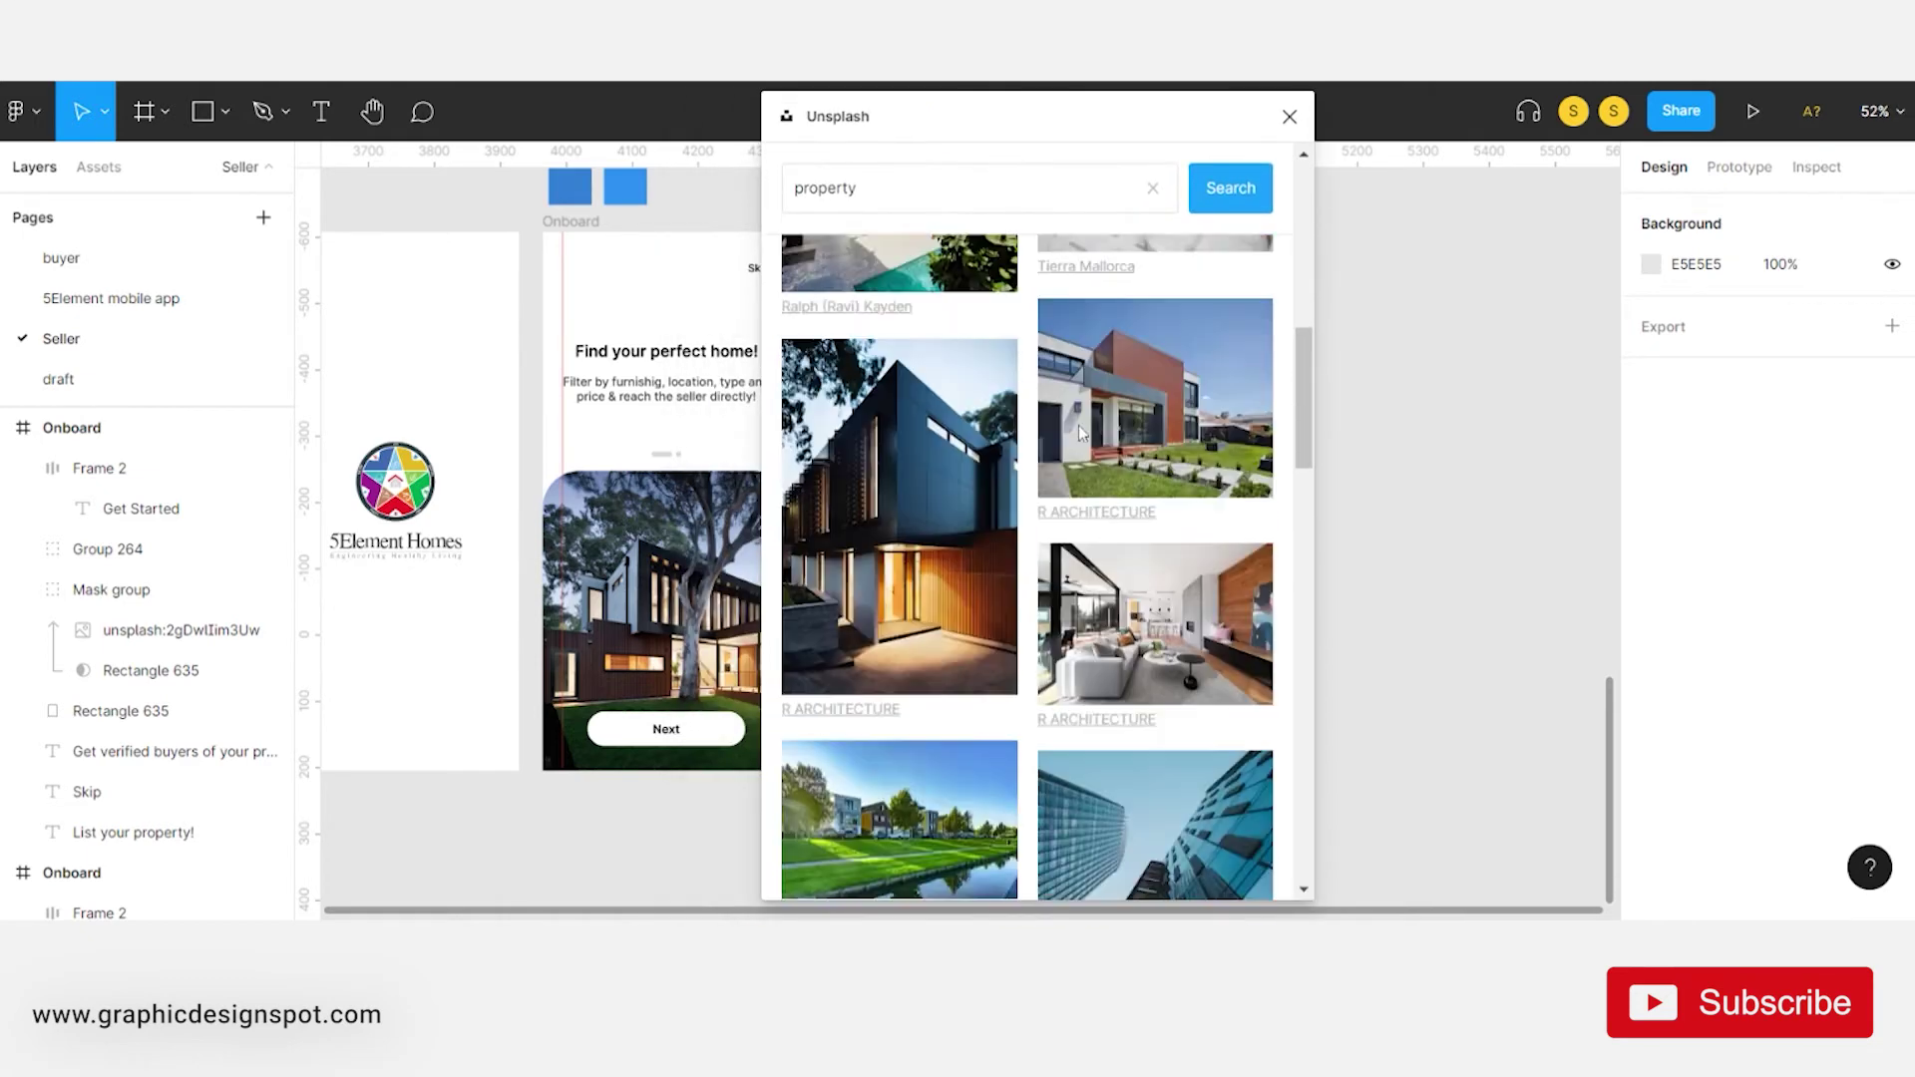
pyautogui.scroll(-5, 1079, 425)
pyautogui.scroll(-5, 1079, 424)
pyautogui.scroll(-5, 1082, 431)
pyautogui.scroll(-5, 1082, 431)
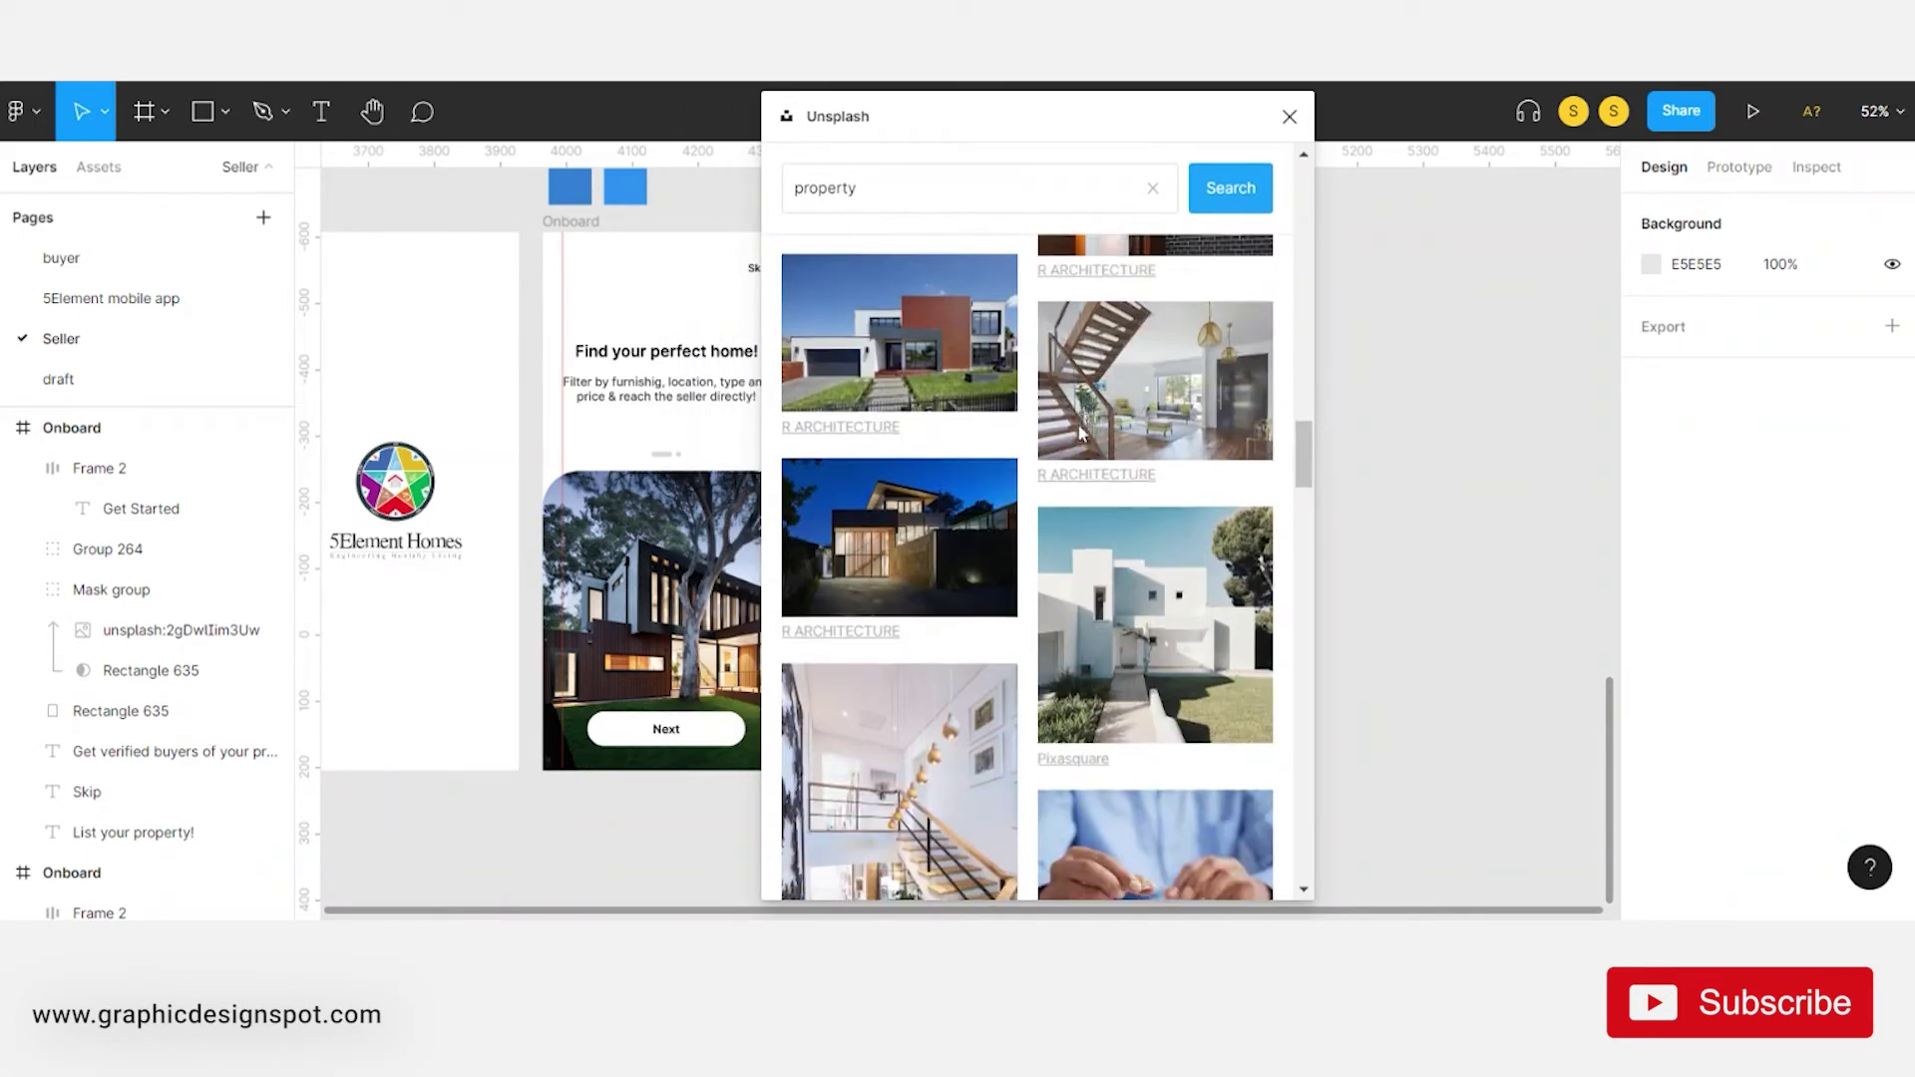
pyautogui.scroll(-5, 1083, 431)
pyautogui.scroll(-5, 1082, 431)
pyautogui.scroll(-5, 1083, 431)
pyautogui.scroll(-5, 1079, 431)
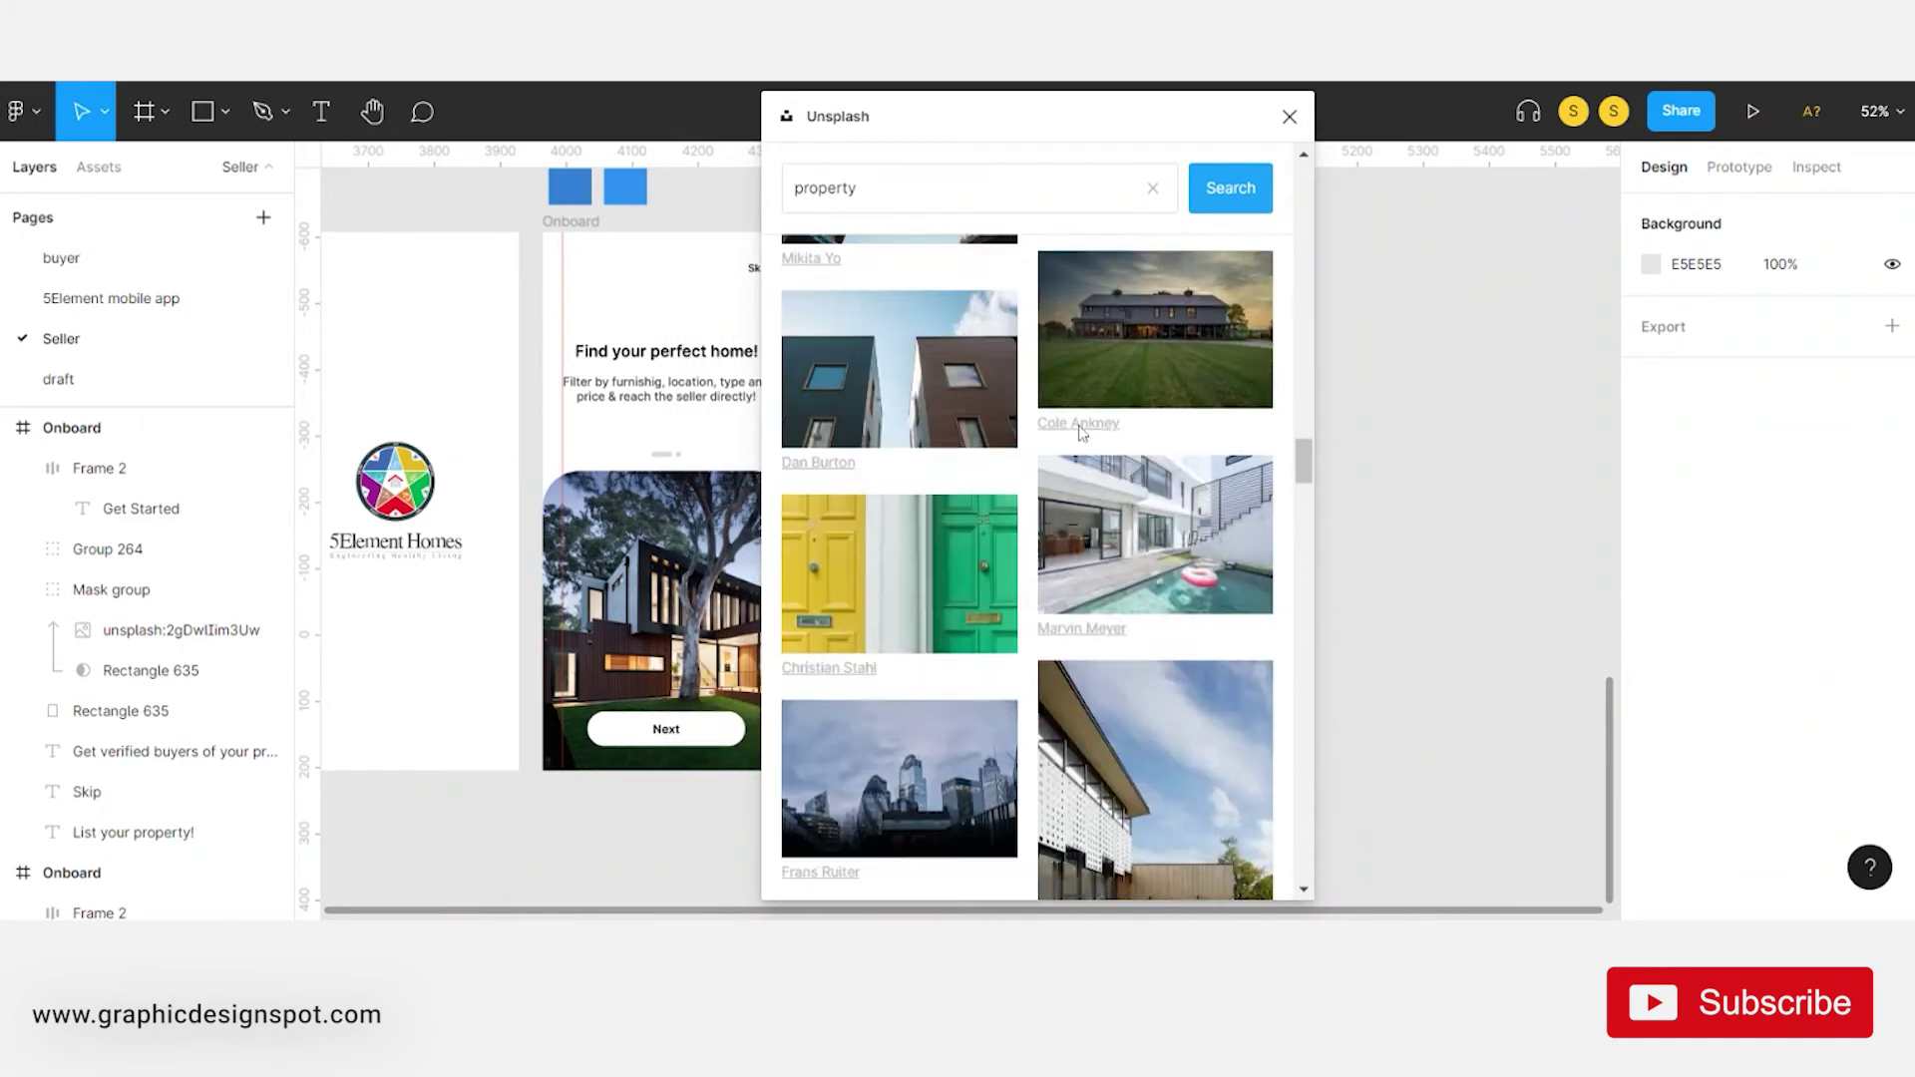
# - Re-run the 'property' search, insert the farmhouse photo at 1920×1277.6, and close Unsplash
pyautogui.click(1153, 187)
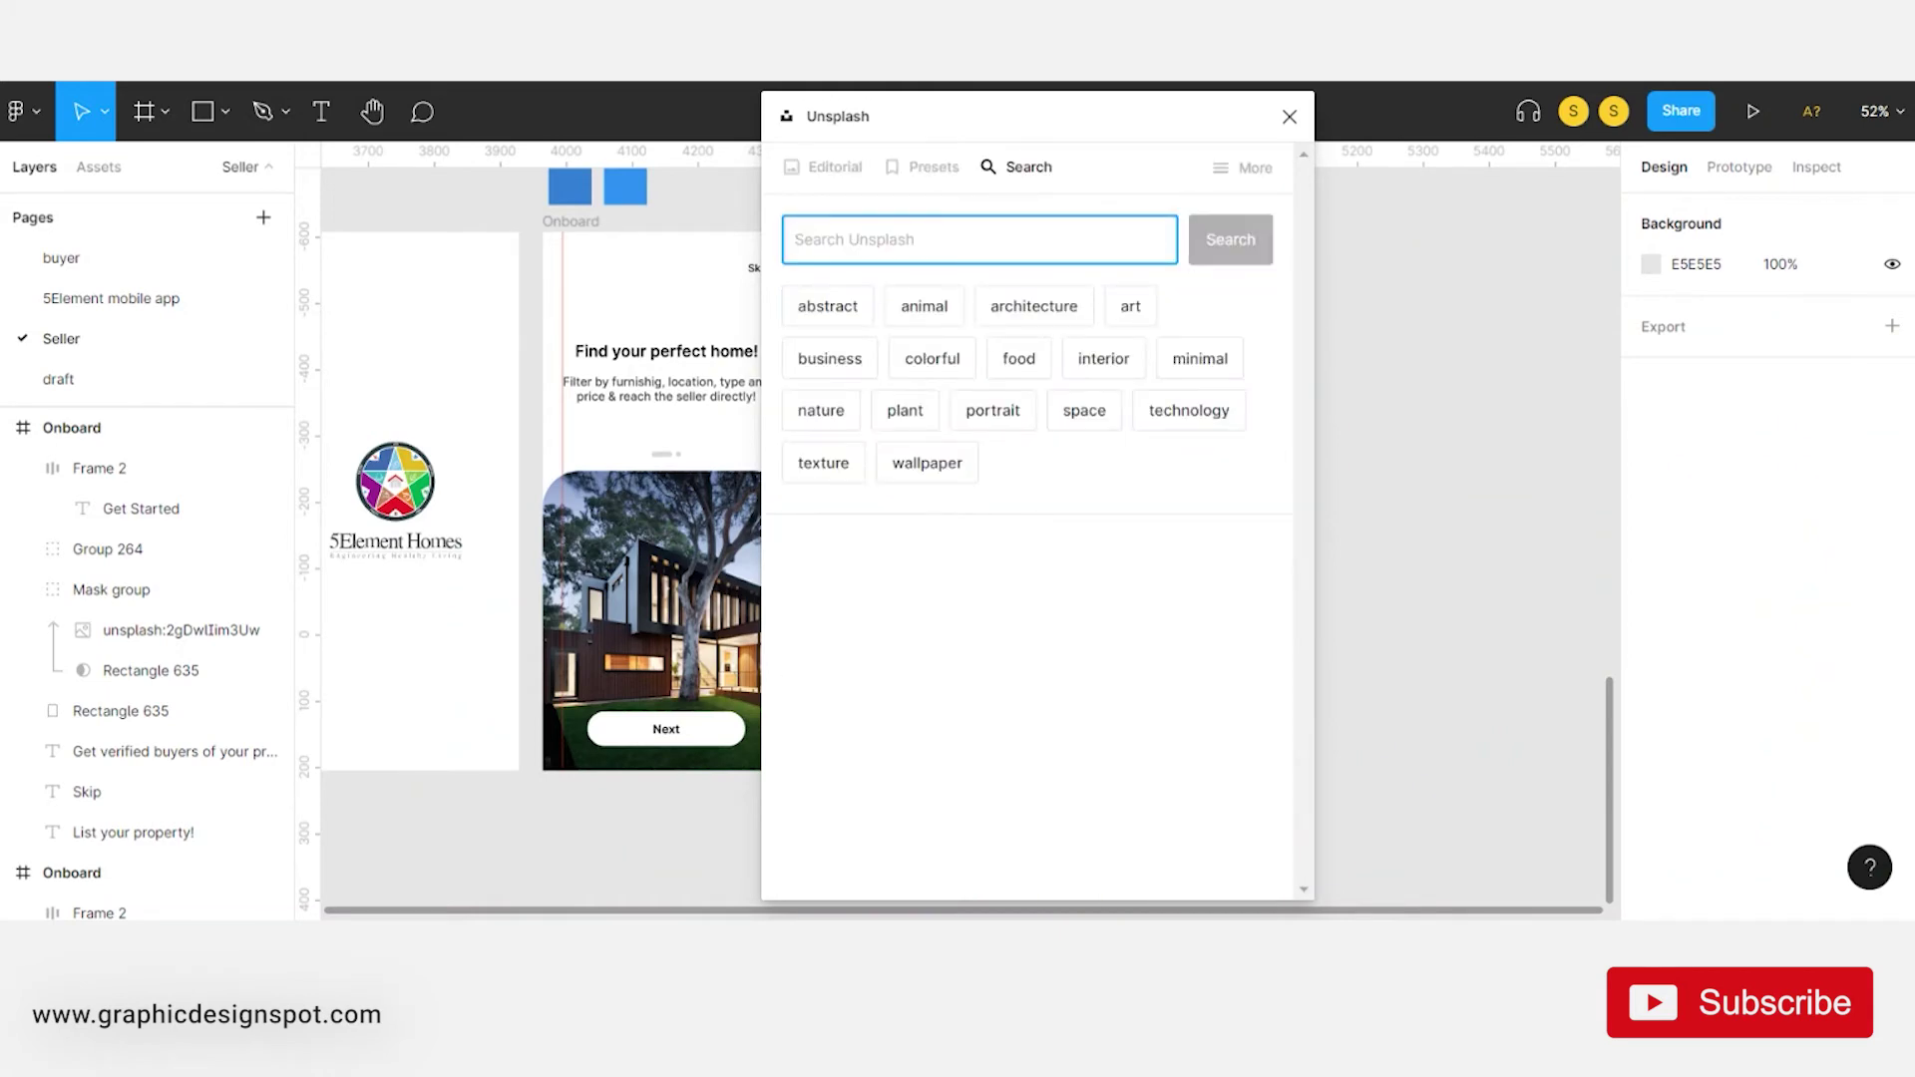
pyautogui.write('property')
pyautogui.press('Return')
pyautogui.scroll(-5, 1135, 632)
pyautogui.scroll(-5, 1133, 631)
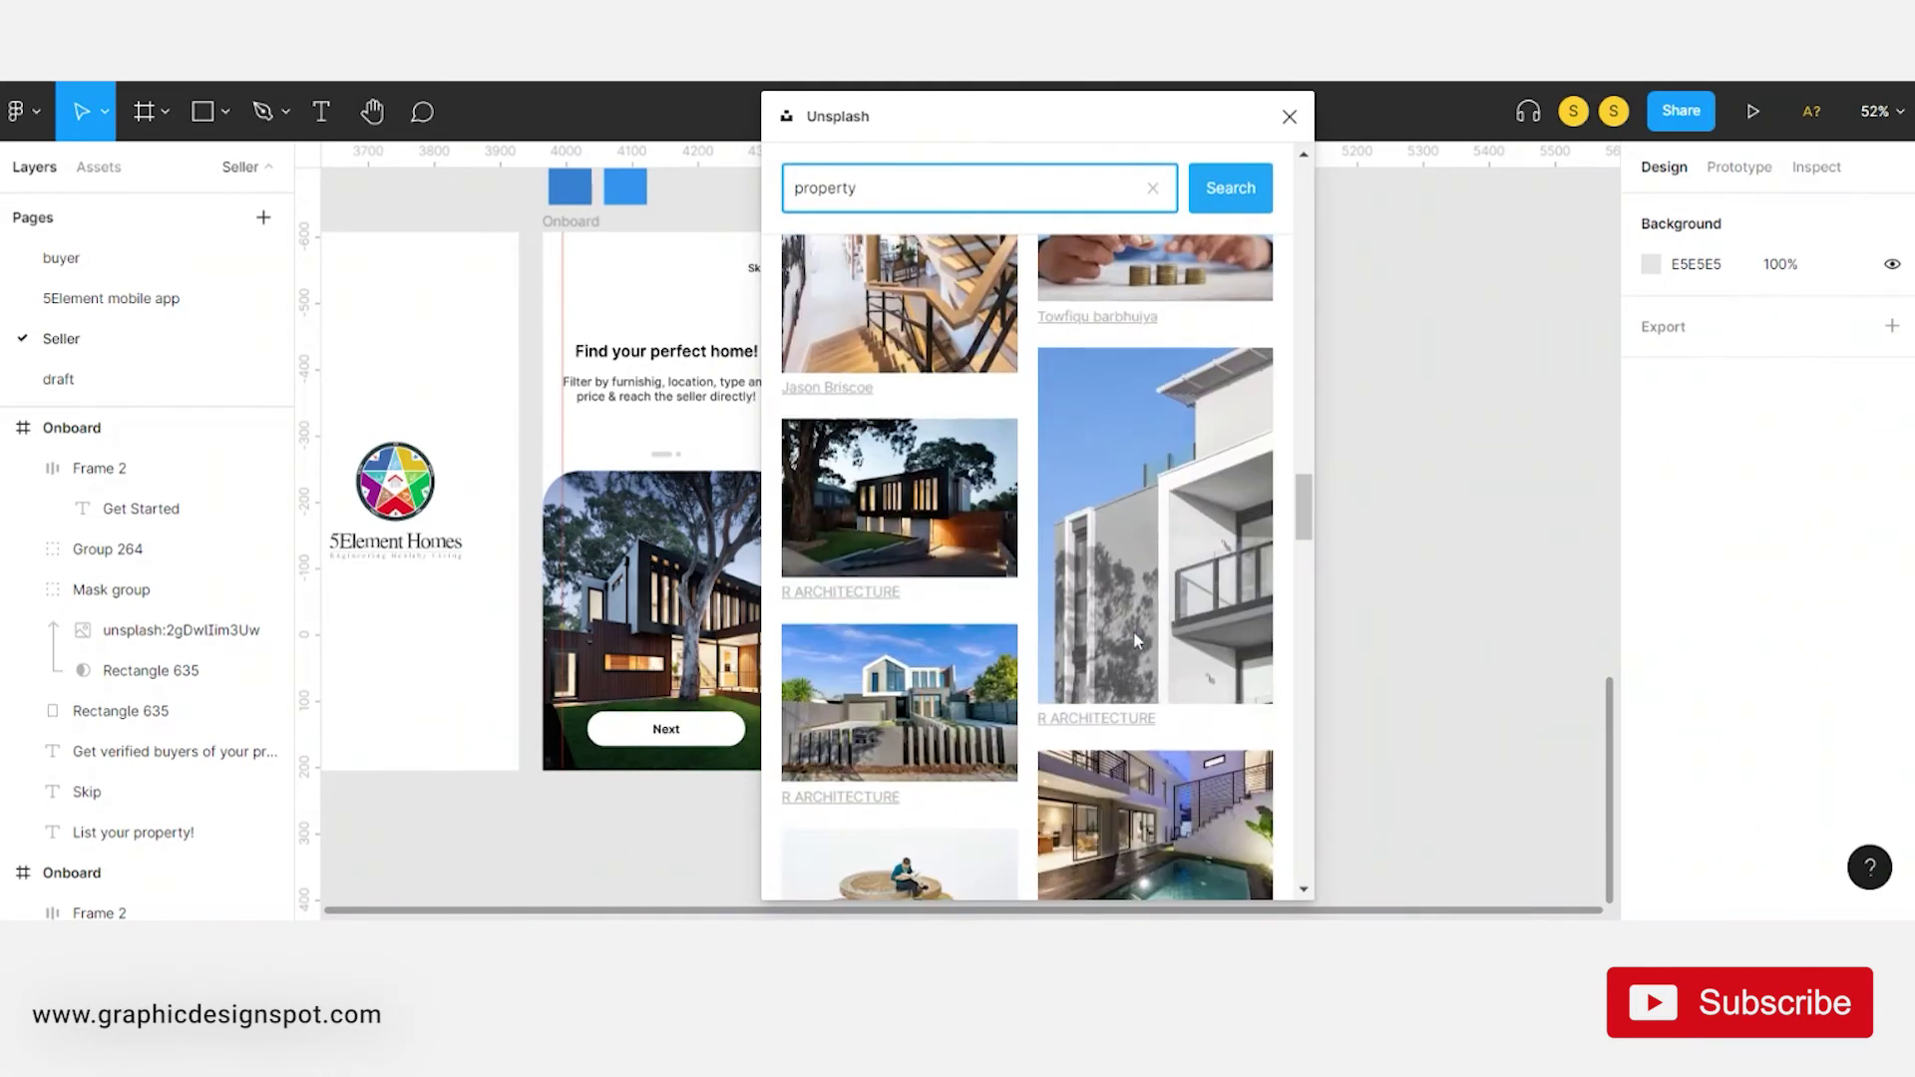
pyautogui.scroll(-5, 1134, 633)
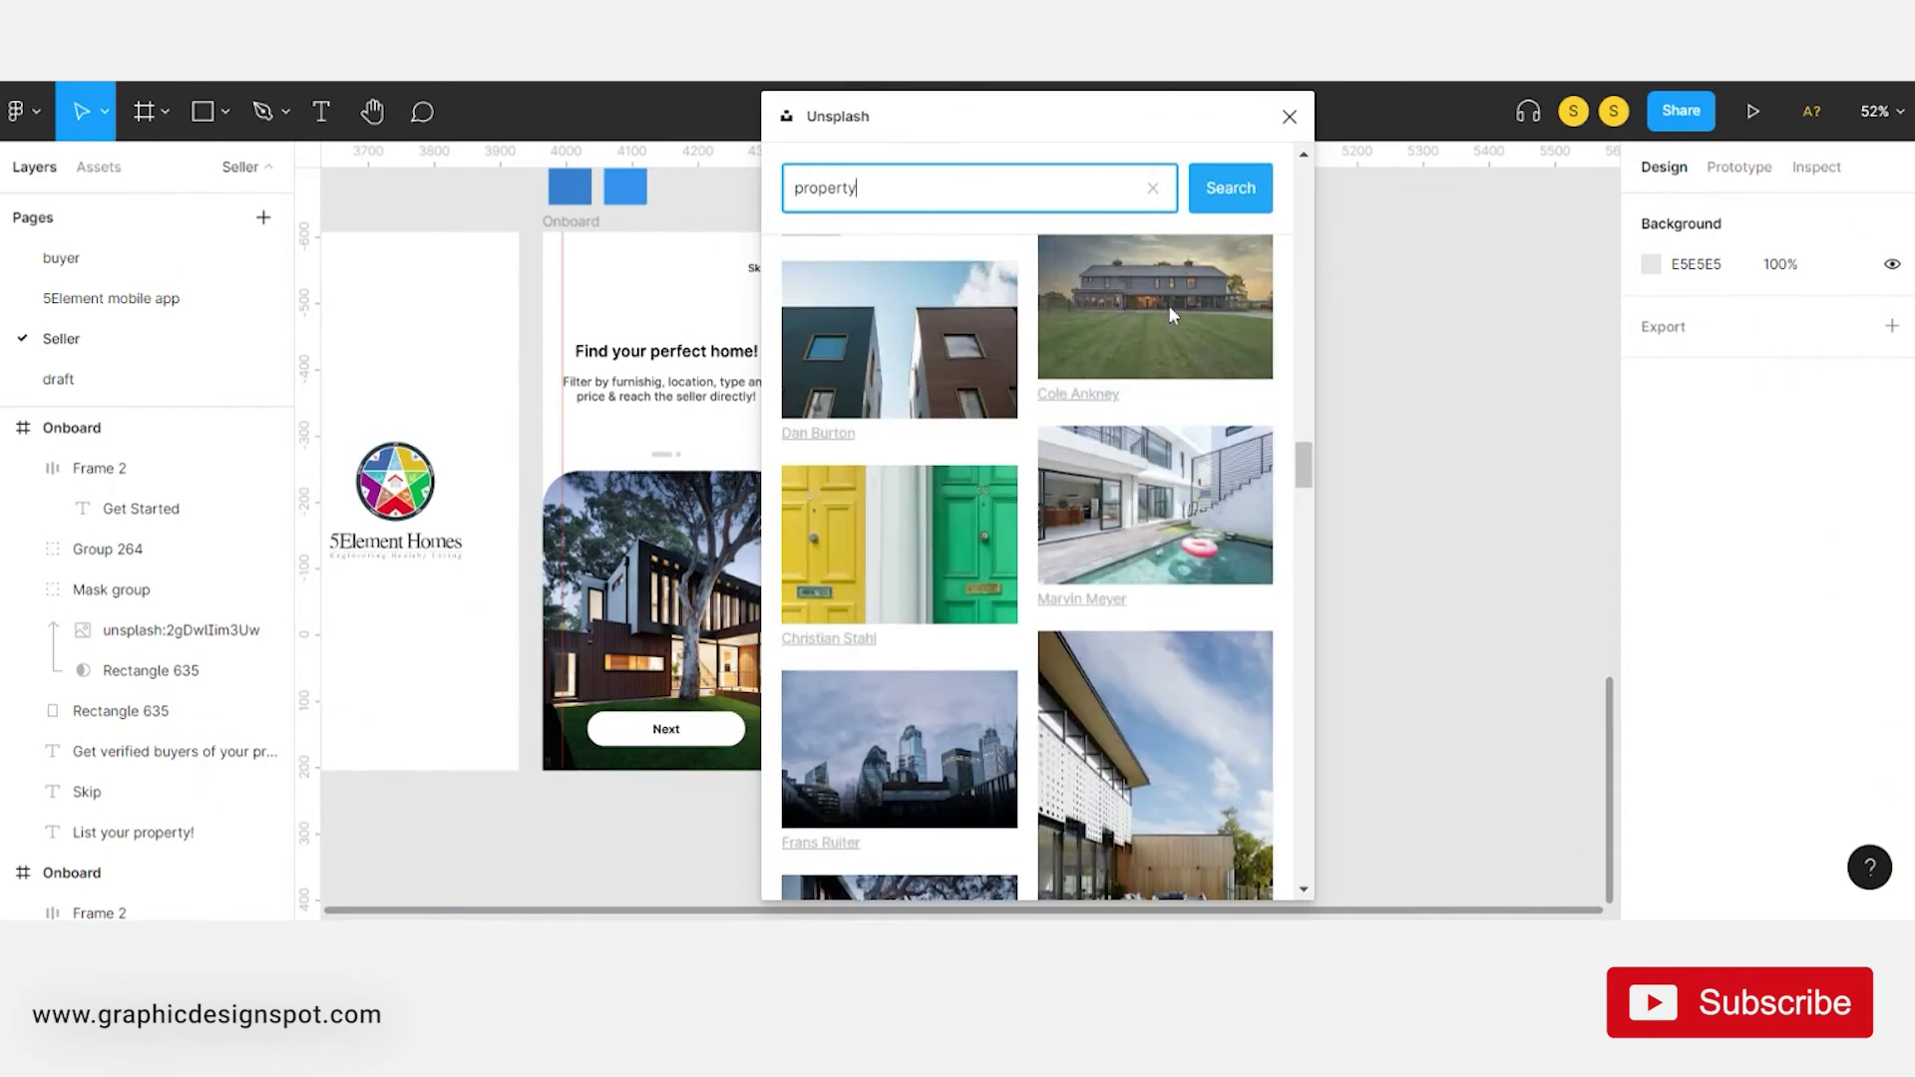
pyautogui.scroll(-3, 1093, 481)
pyautogui.click(1093, 481)
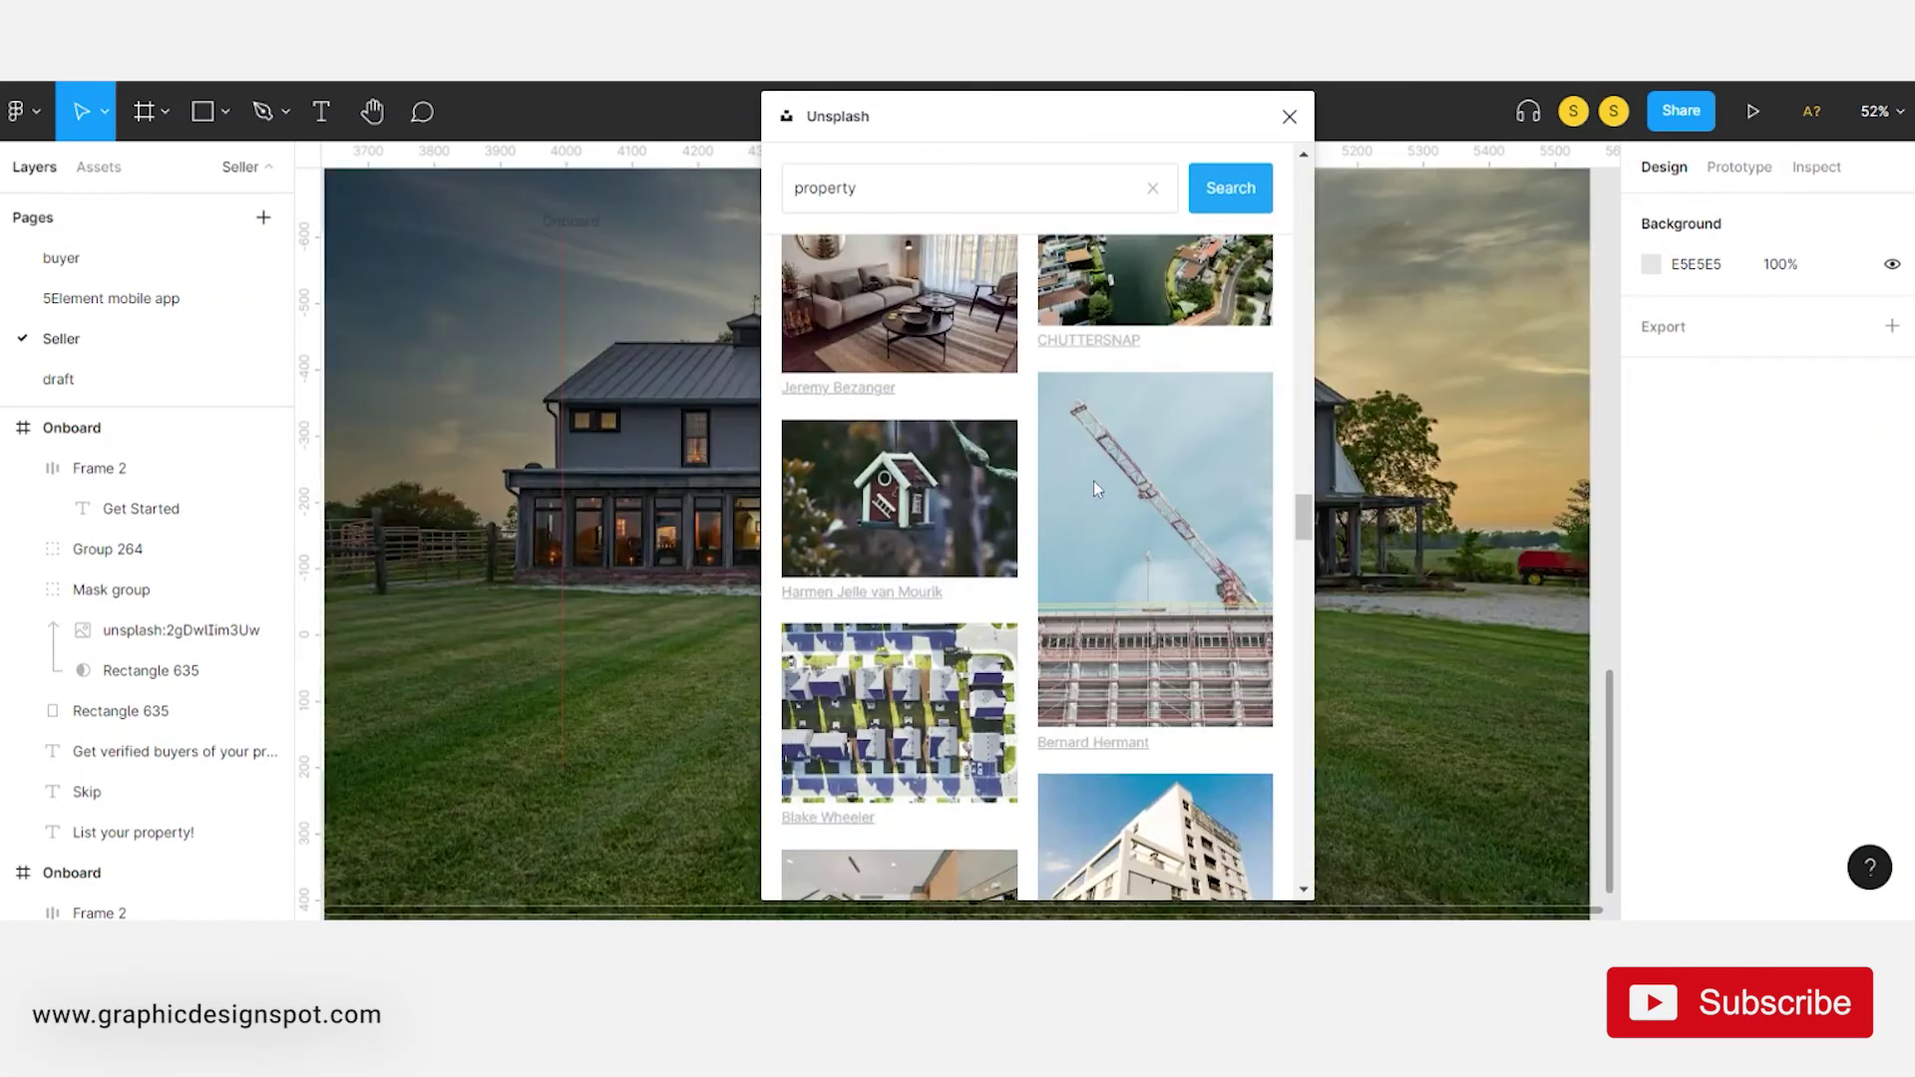
pyautogui.click(1290, 115)
pyautogui.hotkey('shift', '2')
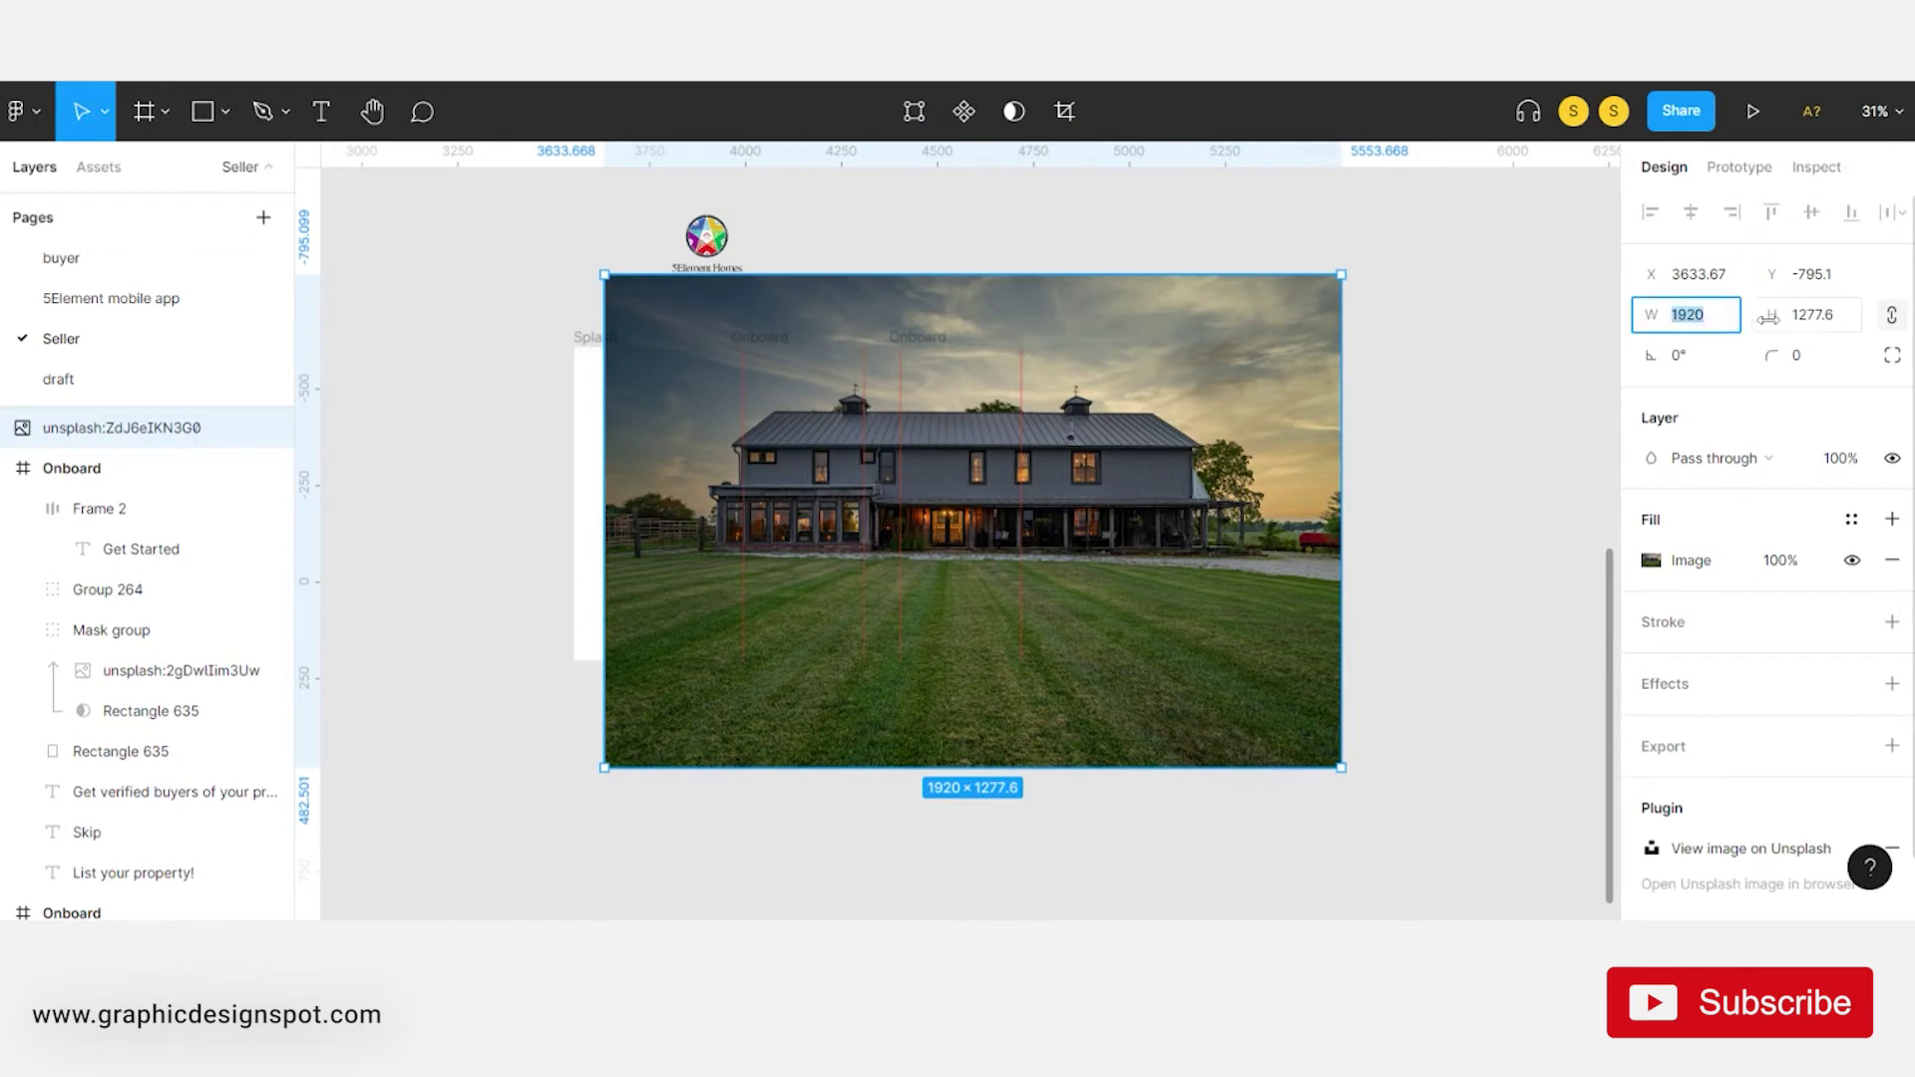
pyautogui.write('375')
# - Set the farmhouse photo width to 375 and move it beside the onboarding screens
pyautogui.press('Return')
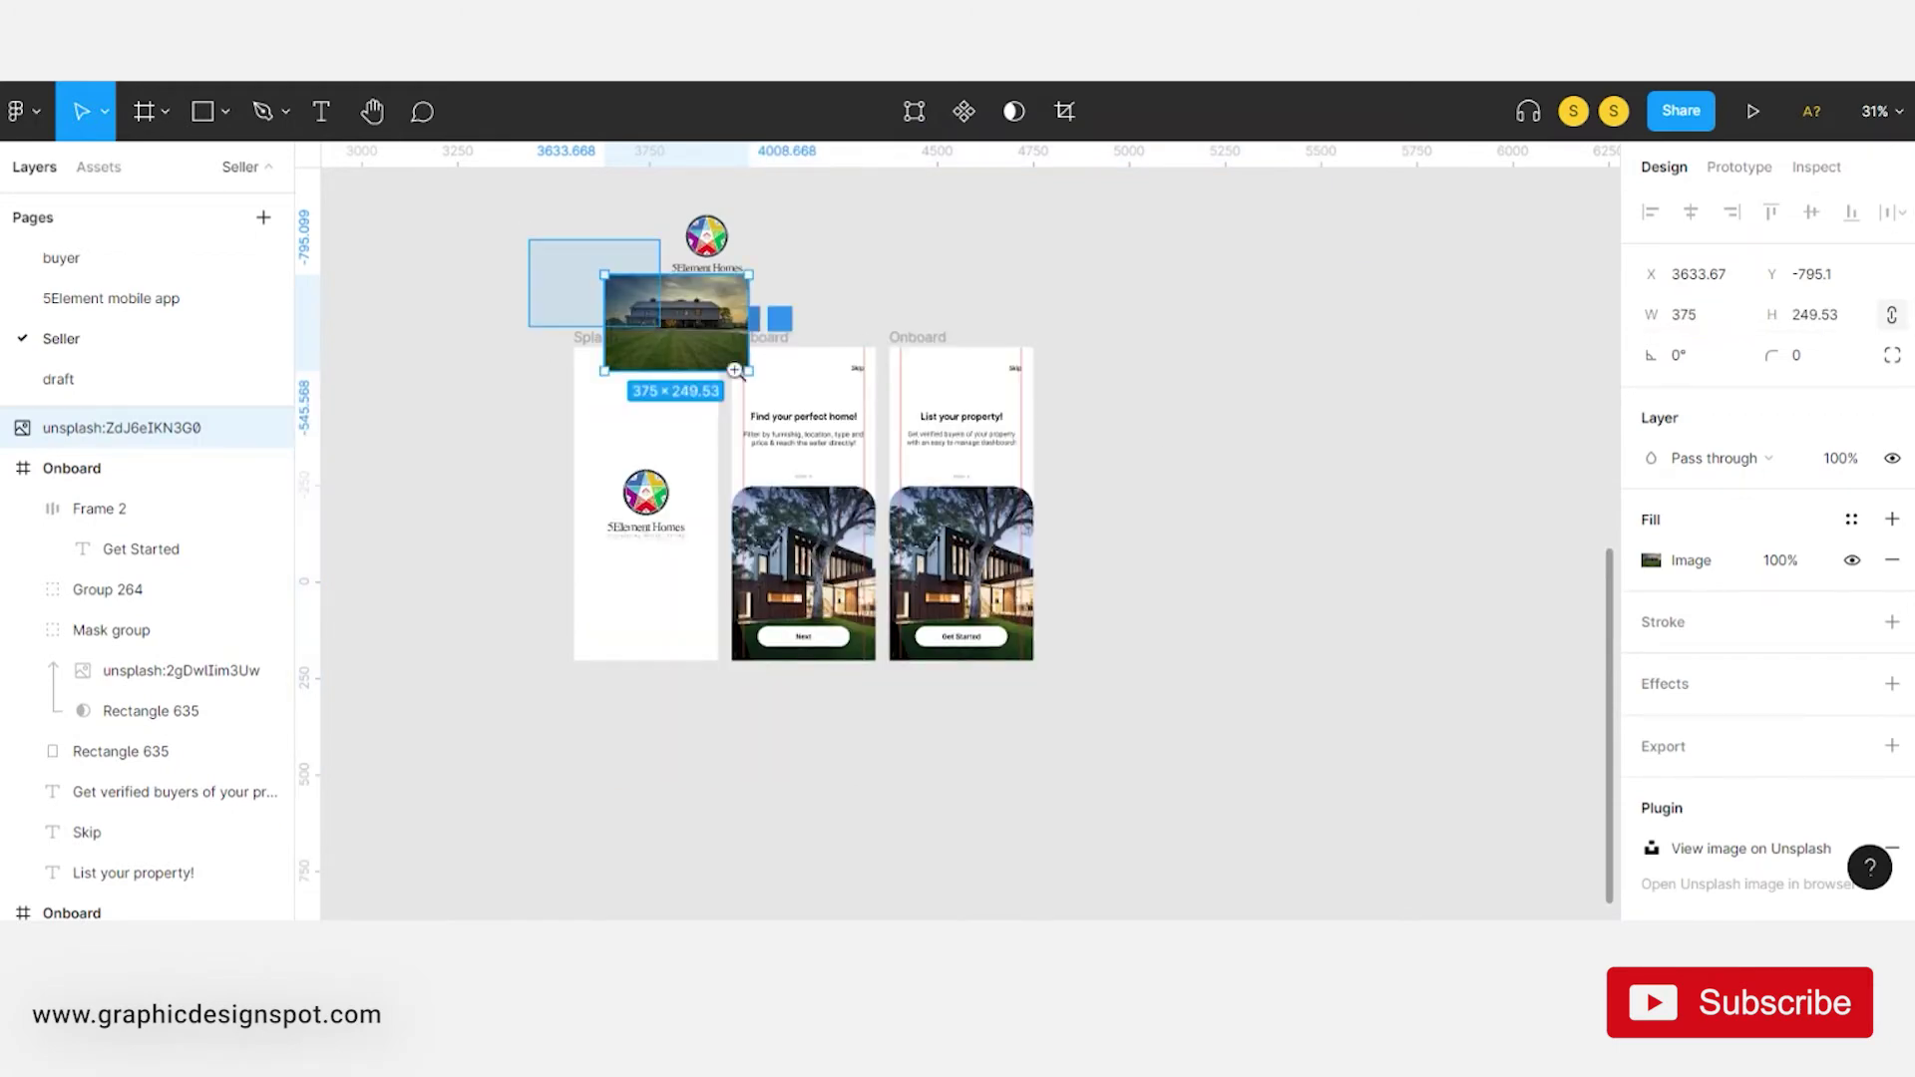
pyautogui.keyDown('ctrl'); pyautogui.scroll(3, 731, 376); pyautogui.keyUp('ctrl')
pyautogui.moveTo(514, 270); pyautogui.dragTo(1383, 561)
pyautogui.hscroll(3, 931, 410)
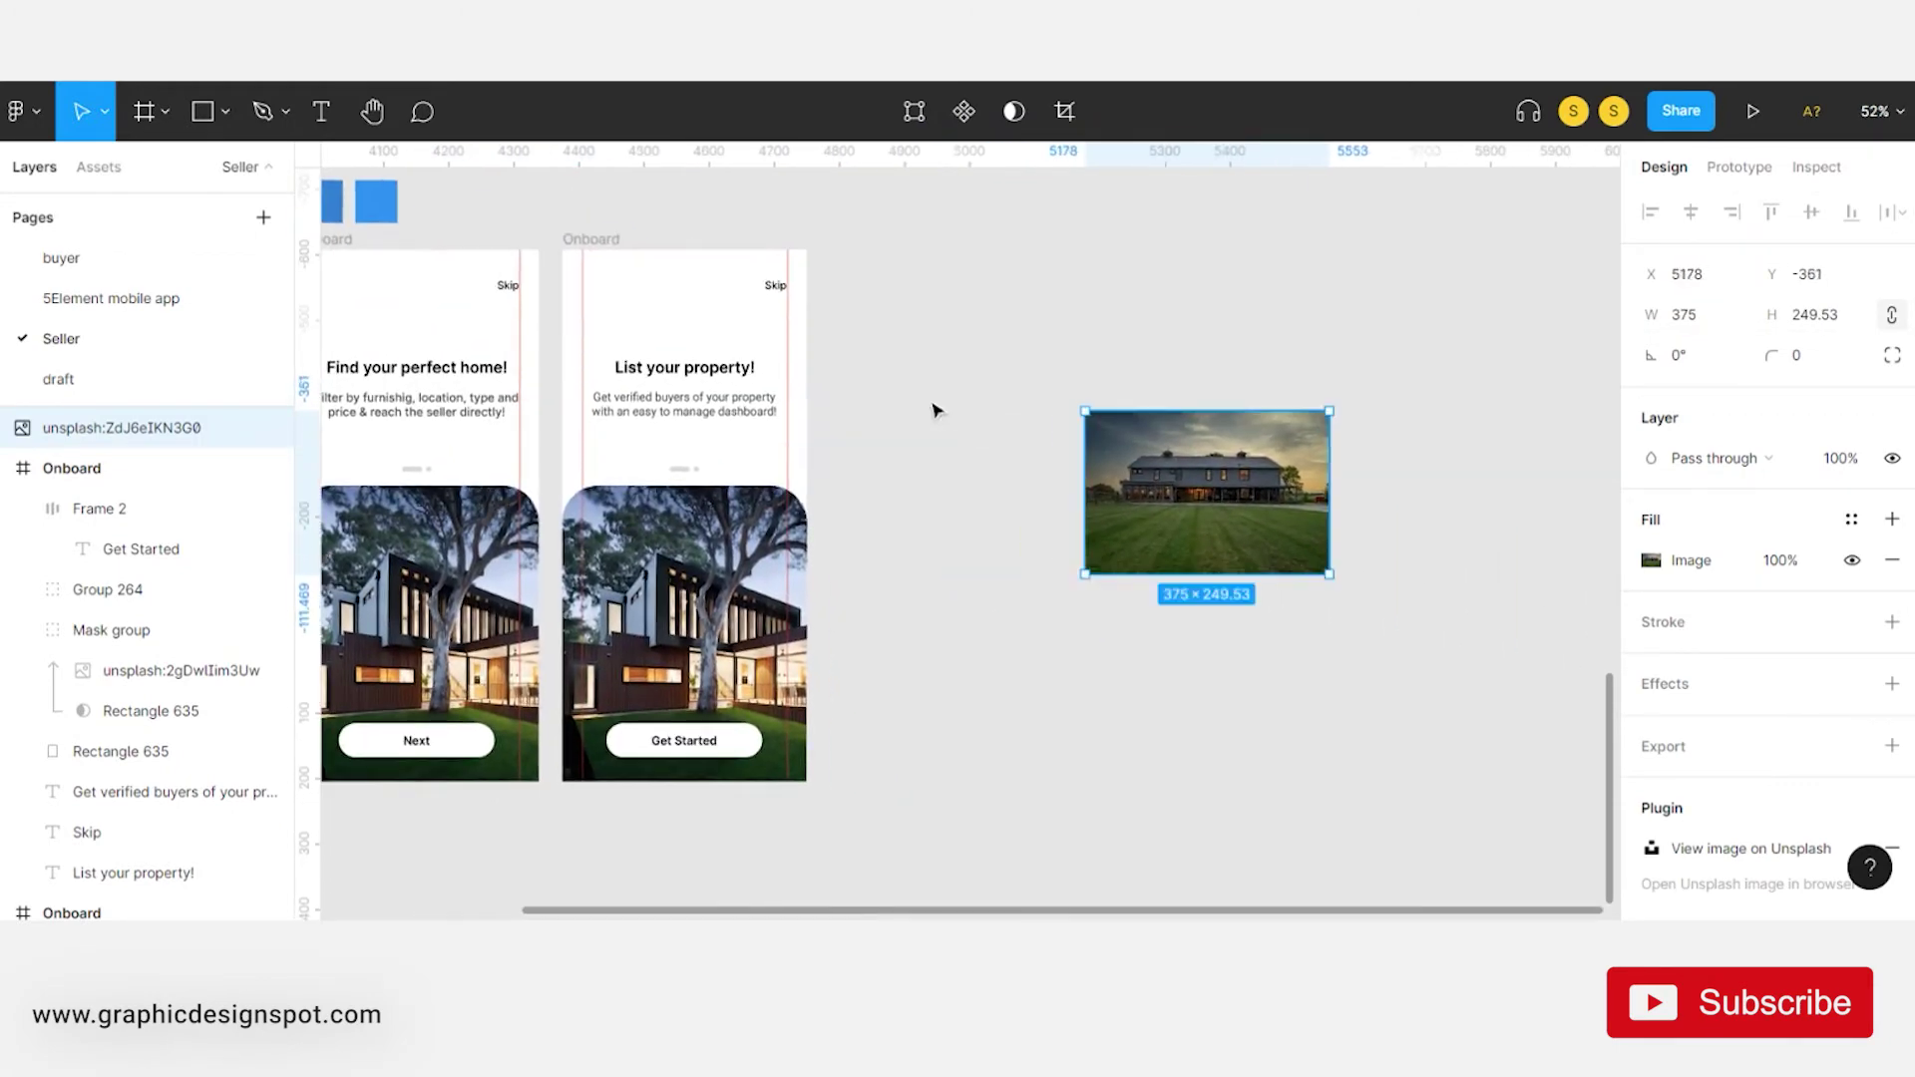
# - Copy the masked house image group aside and delete the old house photo from both
pyautogui.click(688, 618)
pyautogui.moveTo(741, 542); pyautogui.dragTo(1010, 542)
pyautogui.click(774, 554)
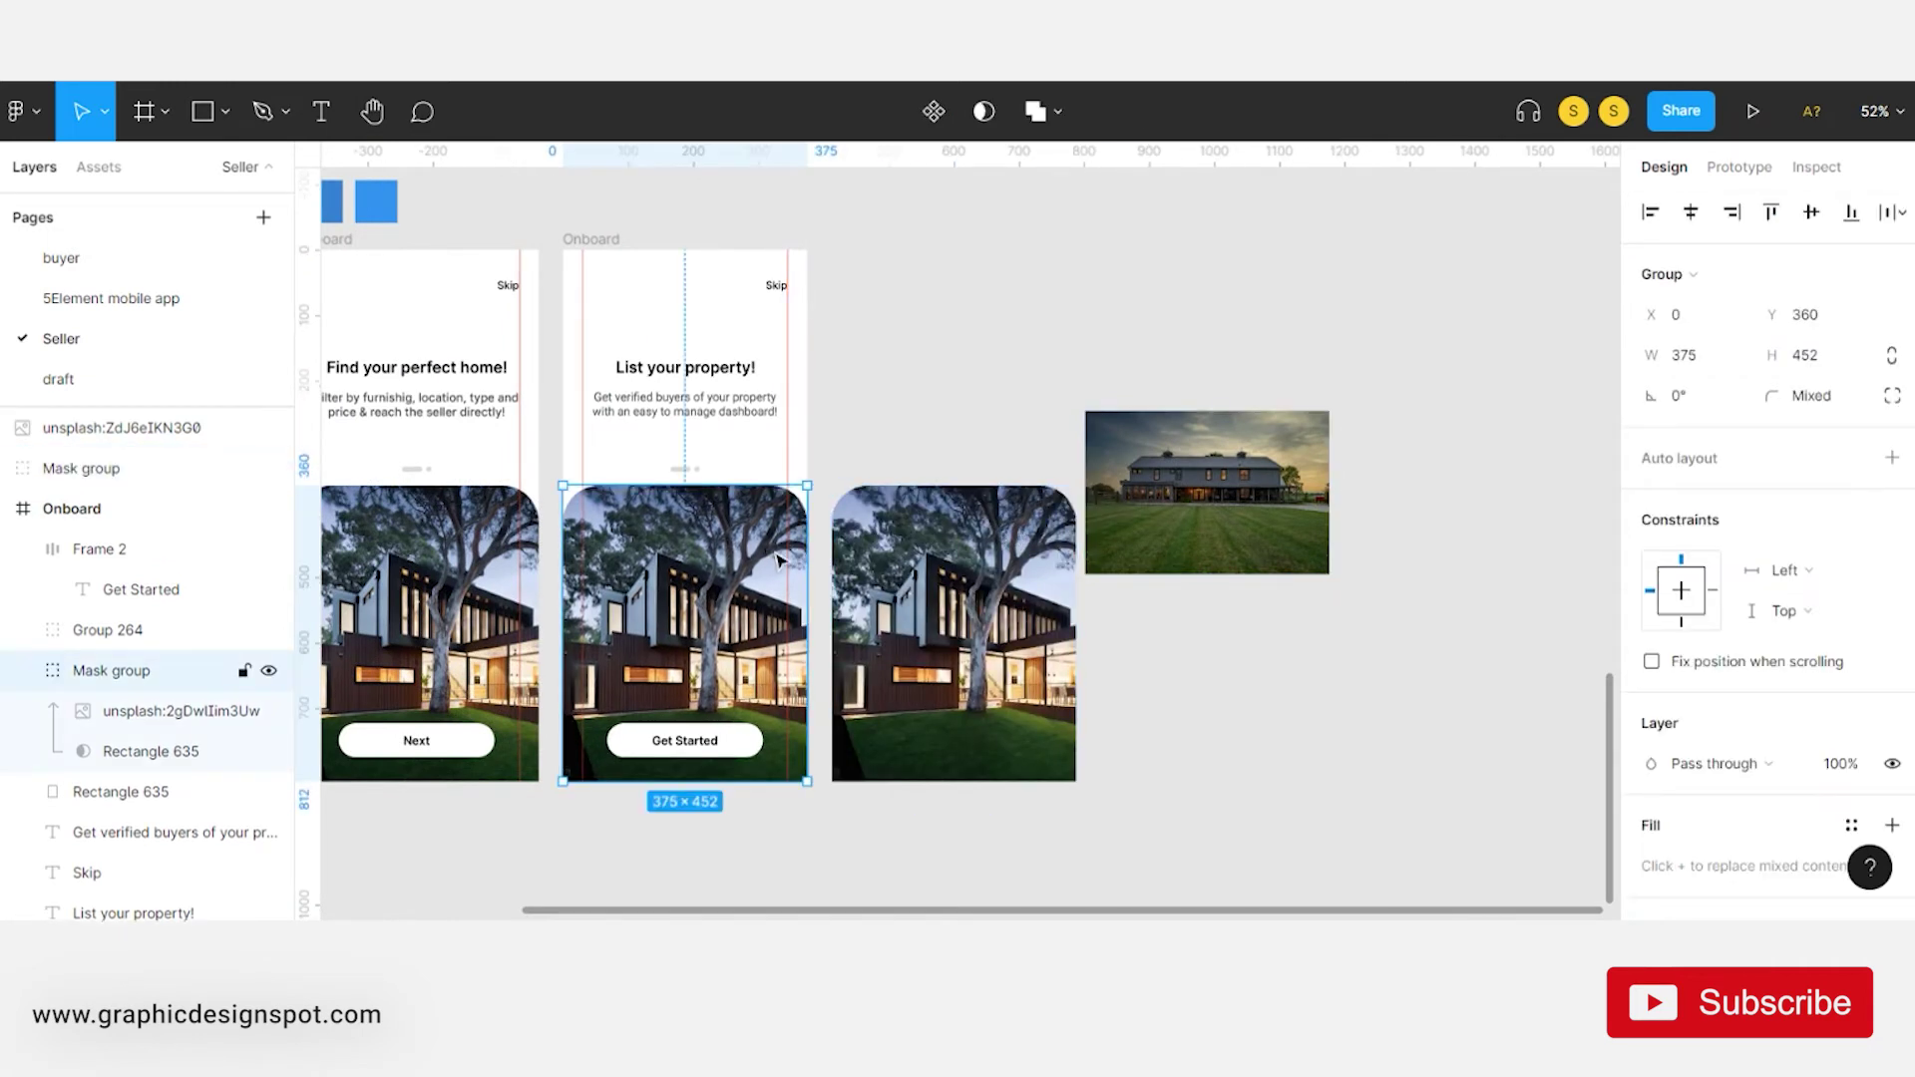
pyautogui.press('Delete')
pyautogui.click(977, 589)
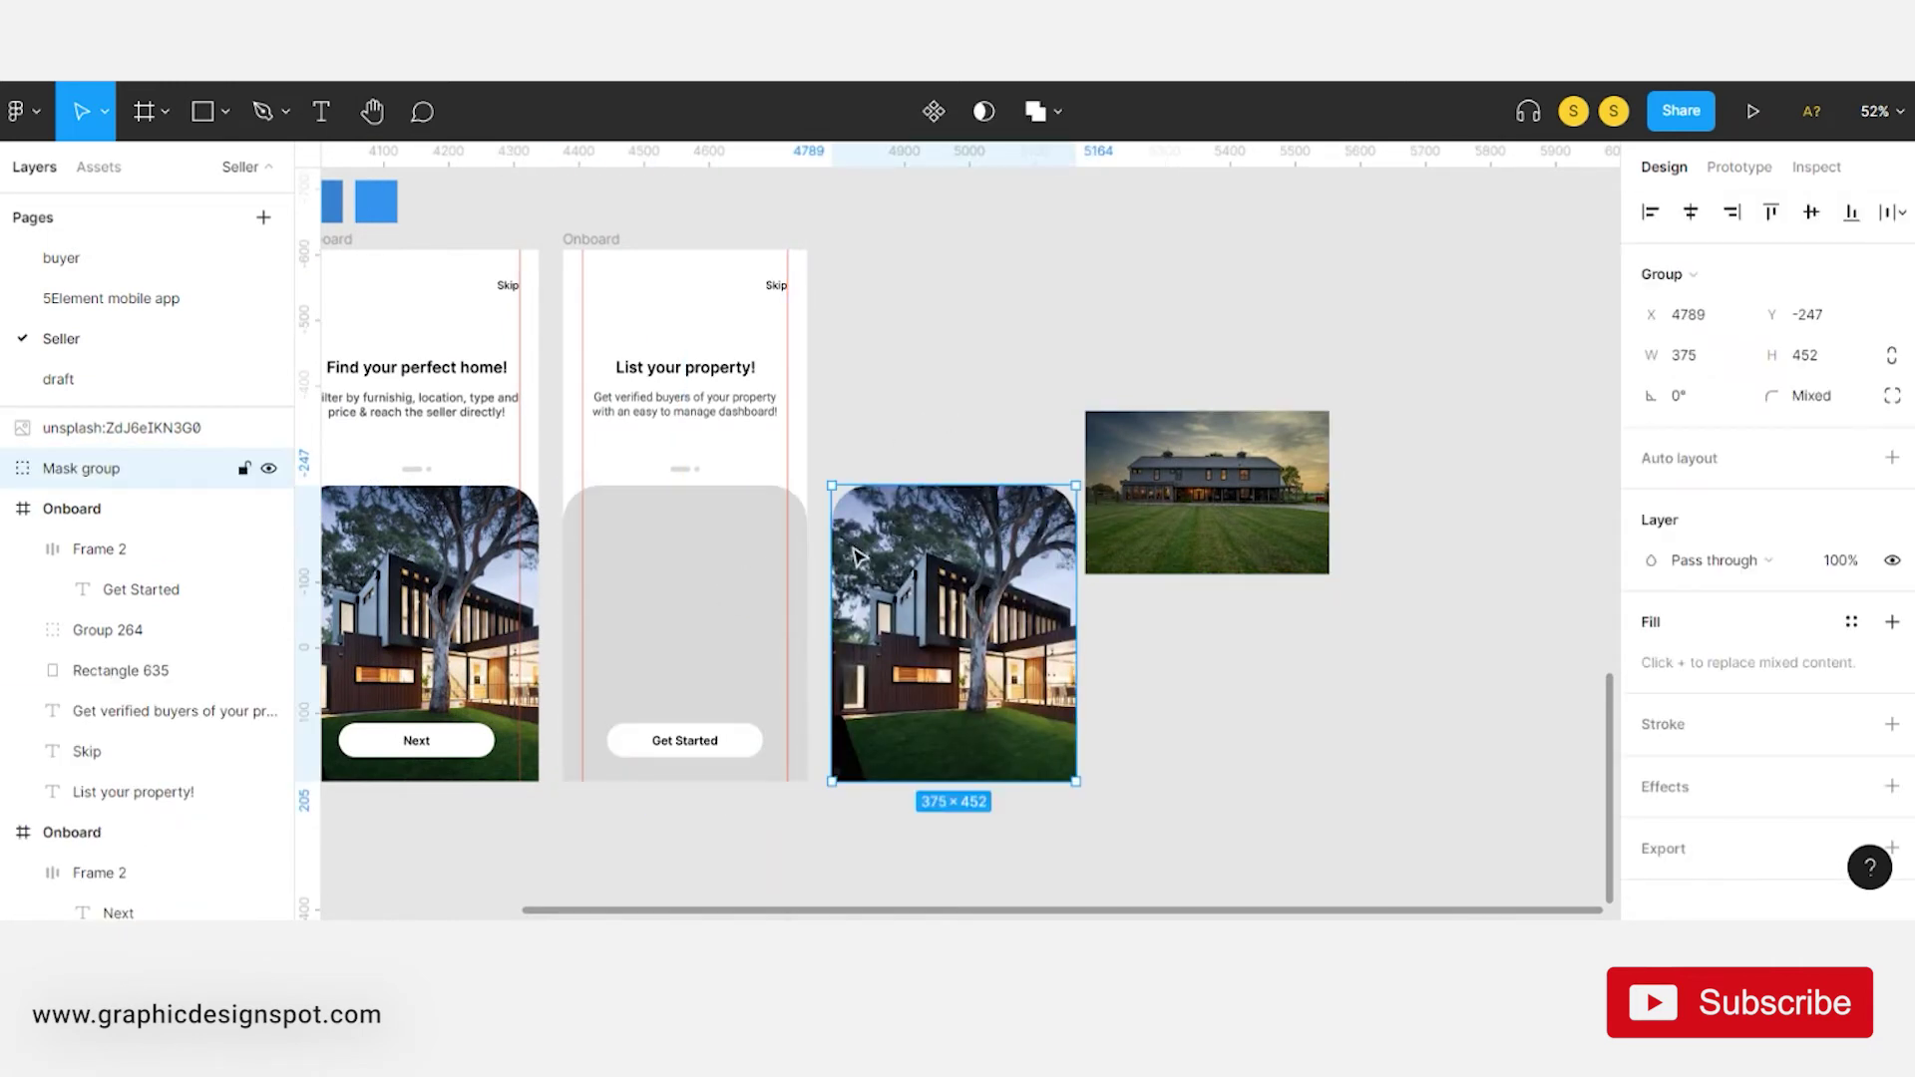
pyautogui.press('Delete')
# - Place the farmhouse photo over the grey rounded shape and enlarge it to cover it
pyautogui.keyDown('alt'); pyautogui.moveTo(722, 572); pyautogui.dragTo(1044, 571); pyautogui.keyUp('alt')
pyautogui.moveTo(1222, 500); pyautogui.dragTo(1048, 572)
pyautogui.hotkey('ctrl', 'shift', '[')
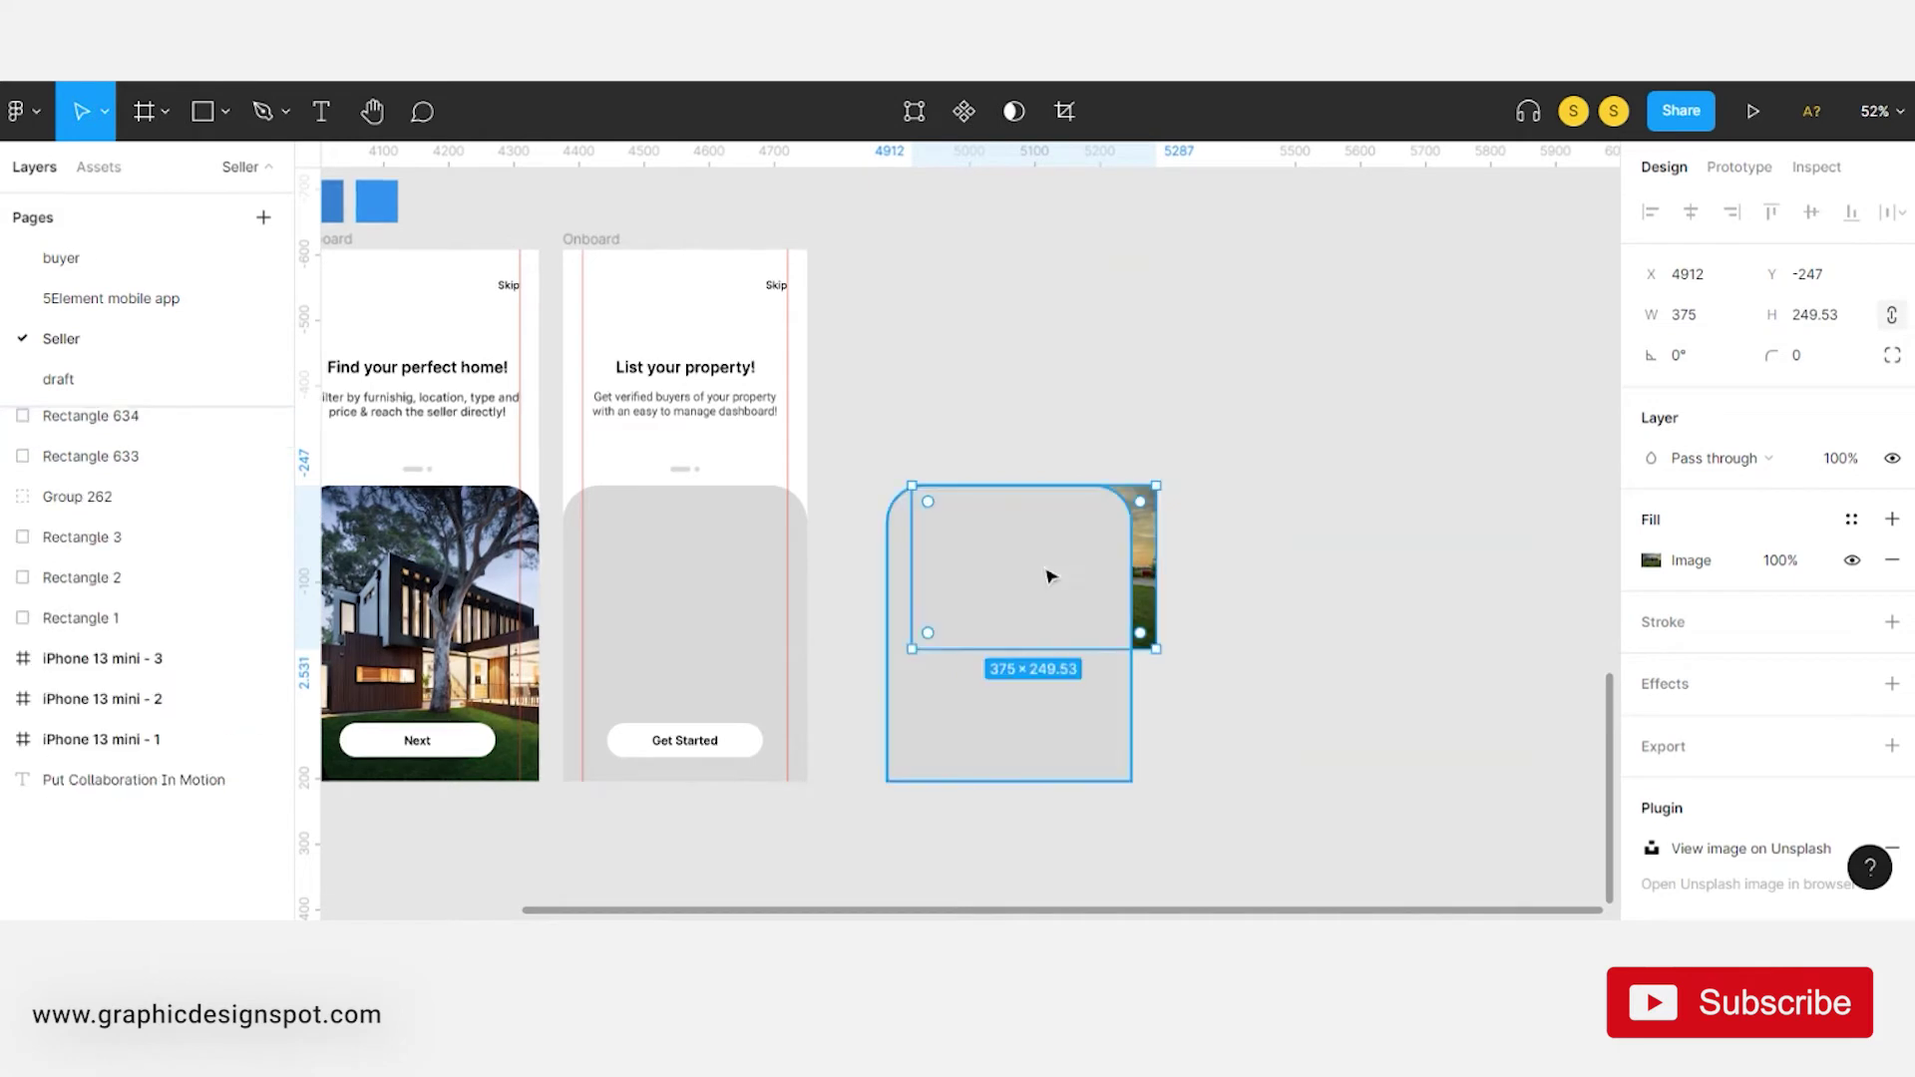
pyautogui.moveTo(1237, 532); pyautogui.dragTo(1149, 573)
pyautogui.moveTo(1155, 647); pyautogui.dragTo(1343, 776)
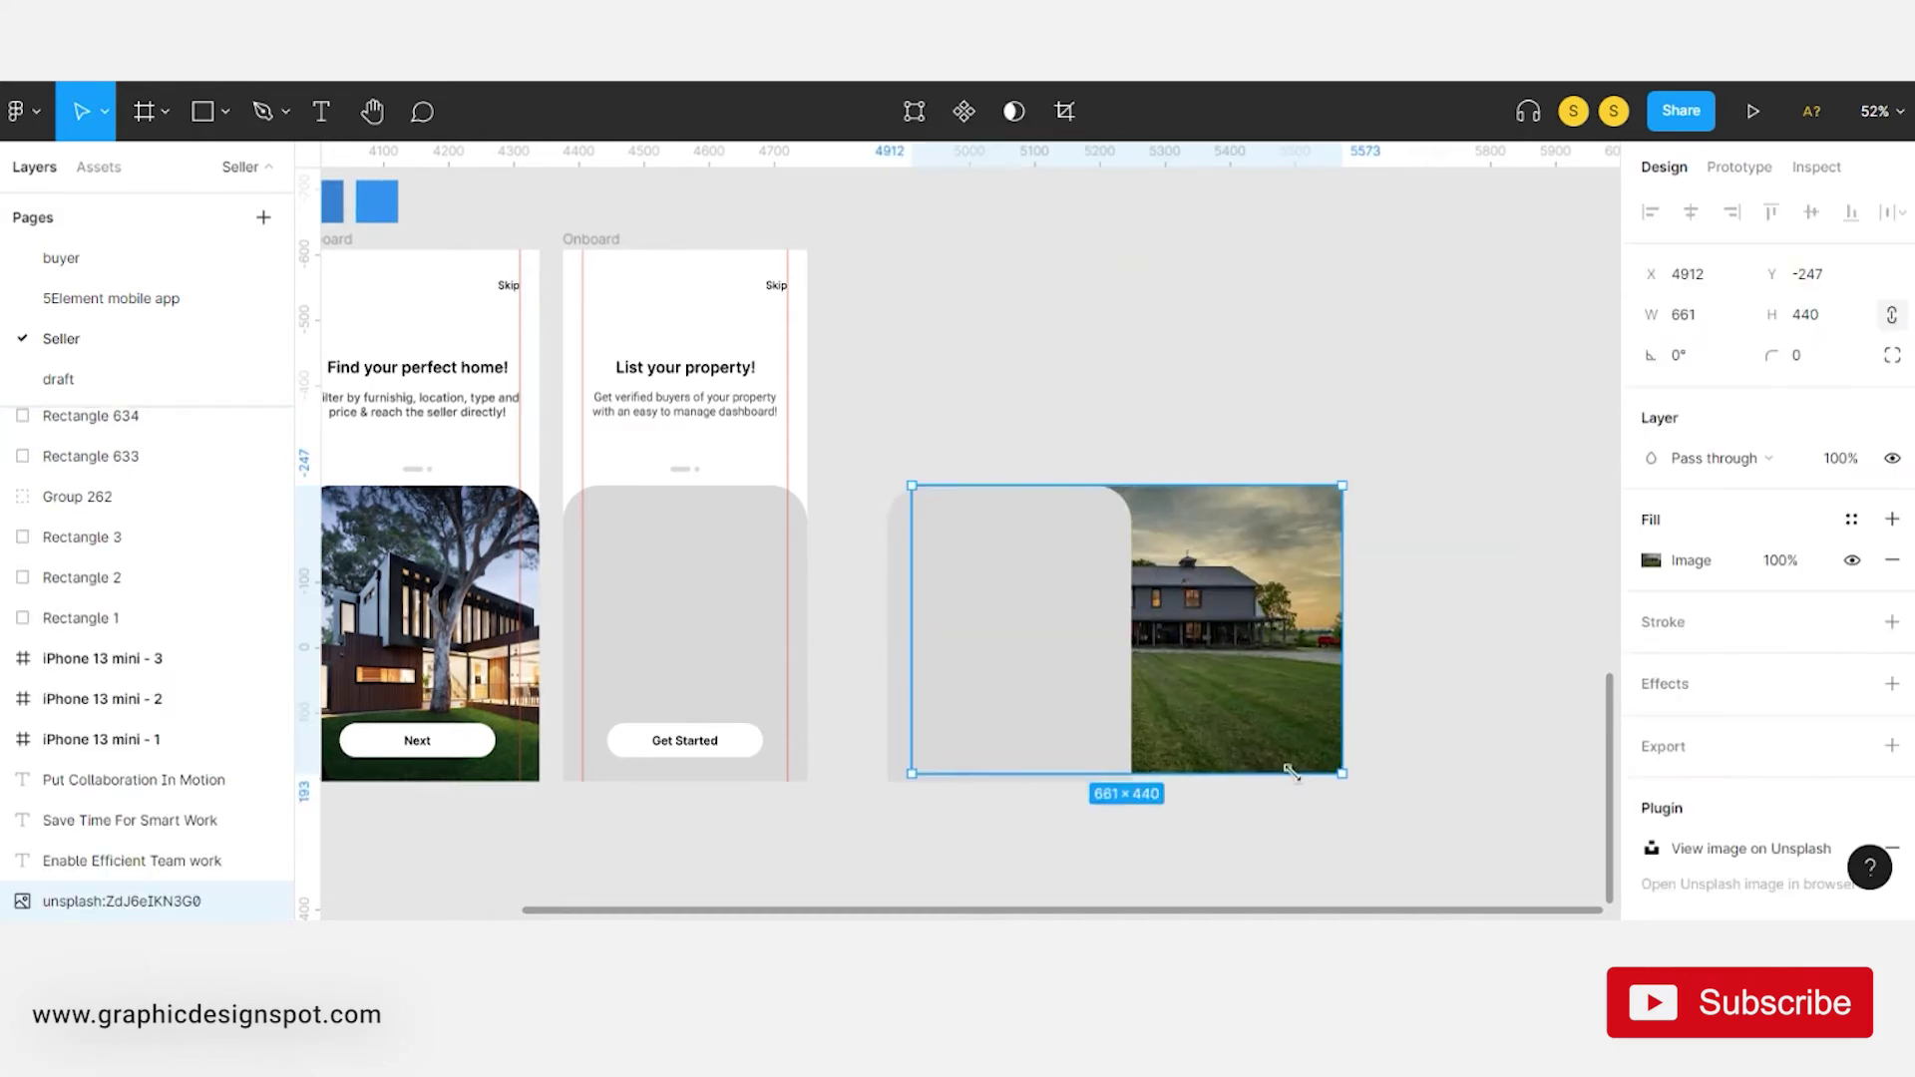
pyautogui.moveTo(1283, 709); pyautogui.dragTo(1221, 709)
# - Mask the farmhouse photo with the grey rounded shape and reposition the photo inside it
pyautogui.keyDown('shift'); pyautogui.click(1007, 638); pyautogui.keyUp('shift')
pyautogui.rightClick(1095, 638)
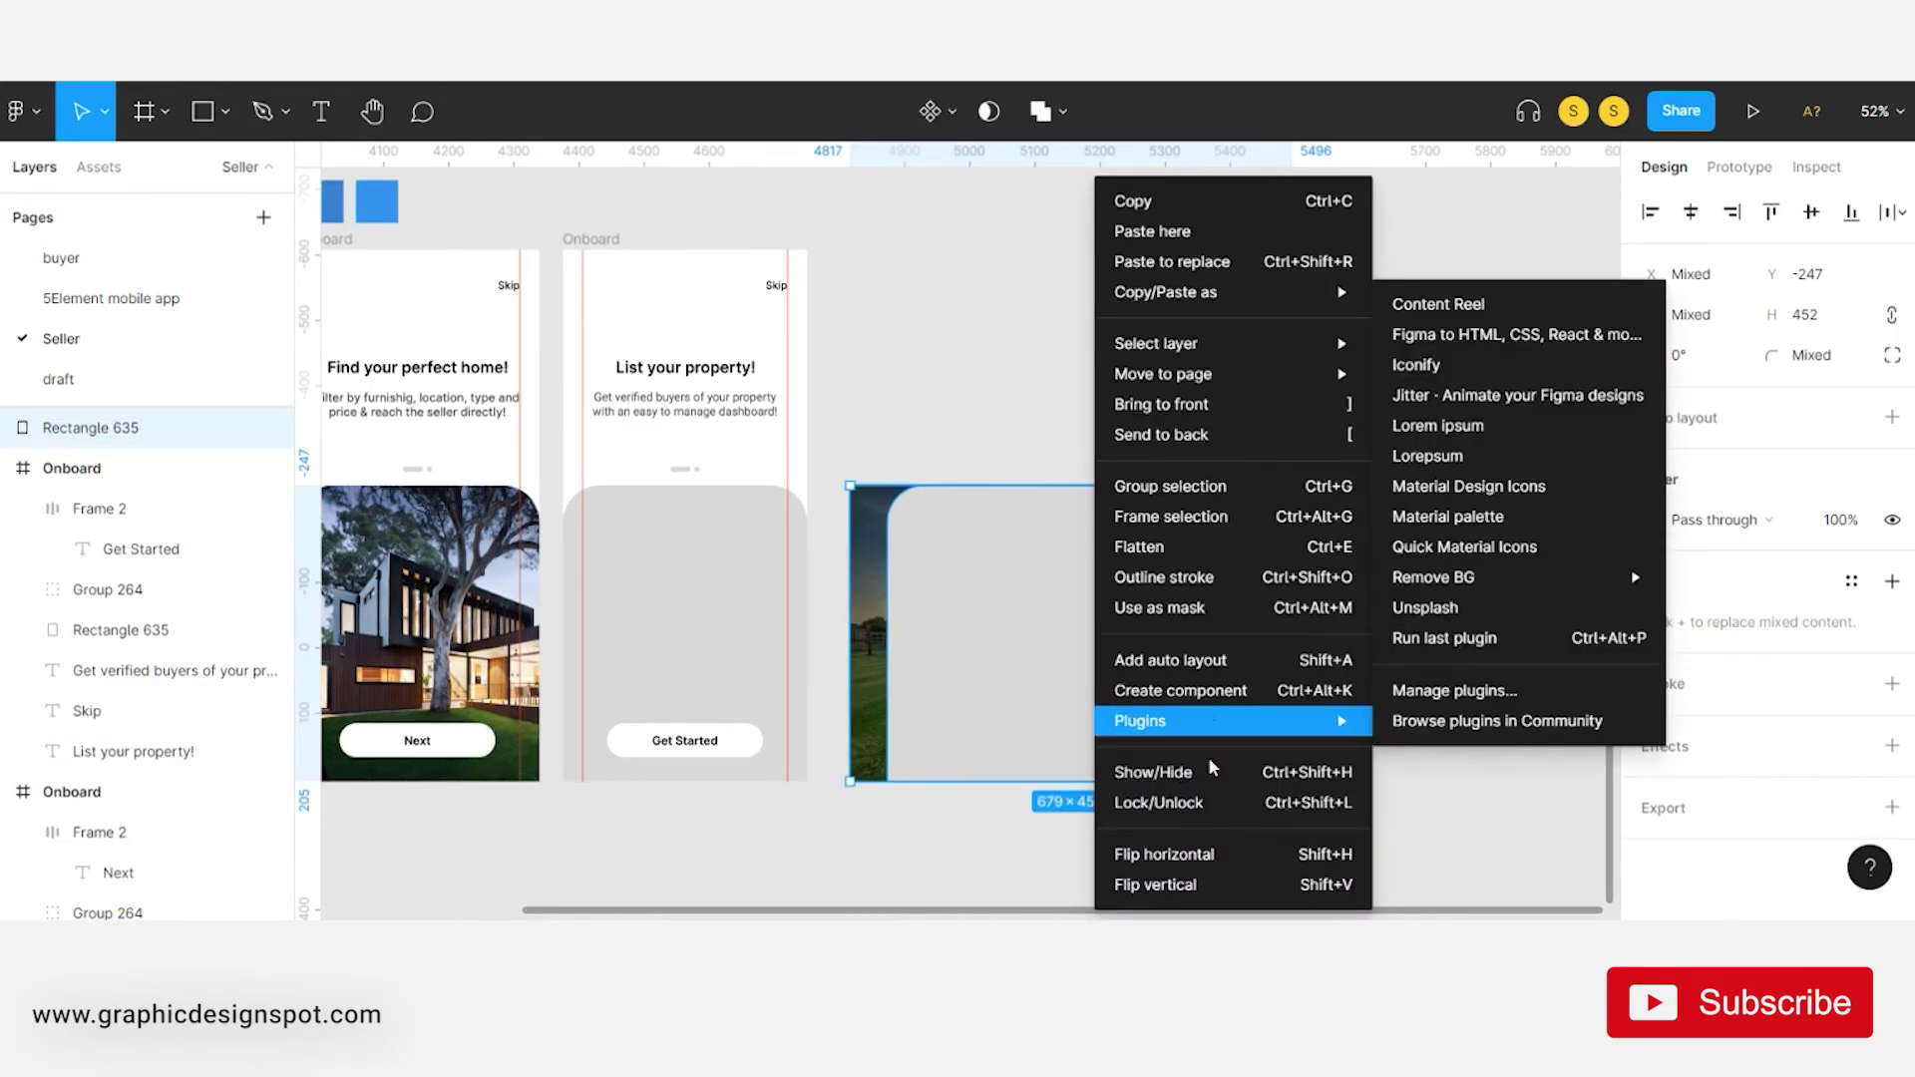
pyautogui.click(1160, 607)
pyautogui.click(1074, 389)
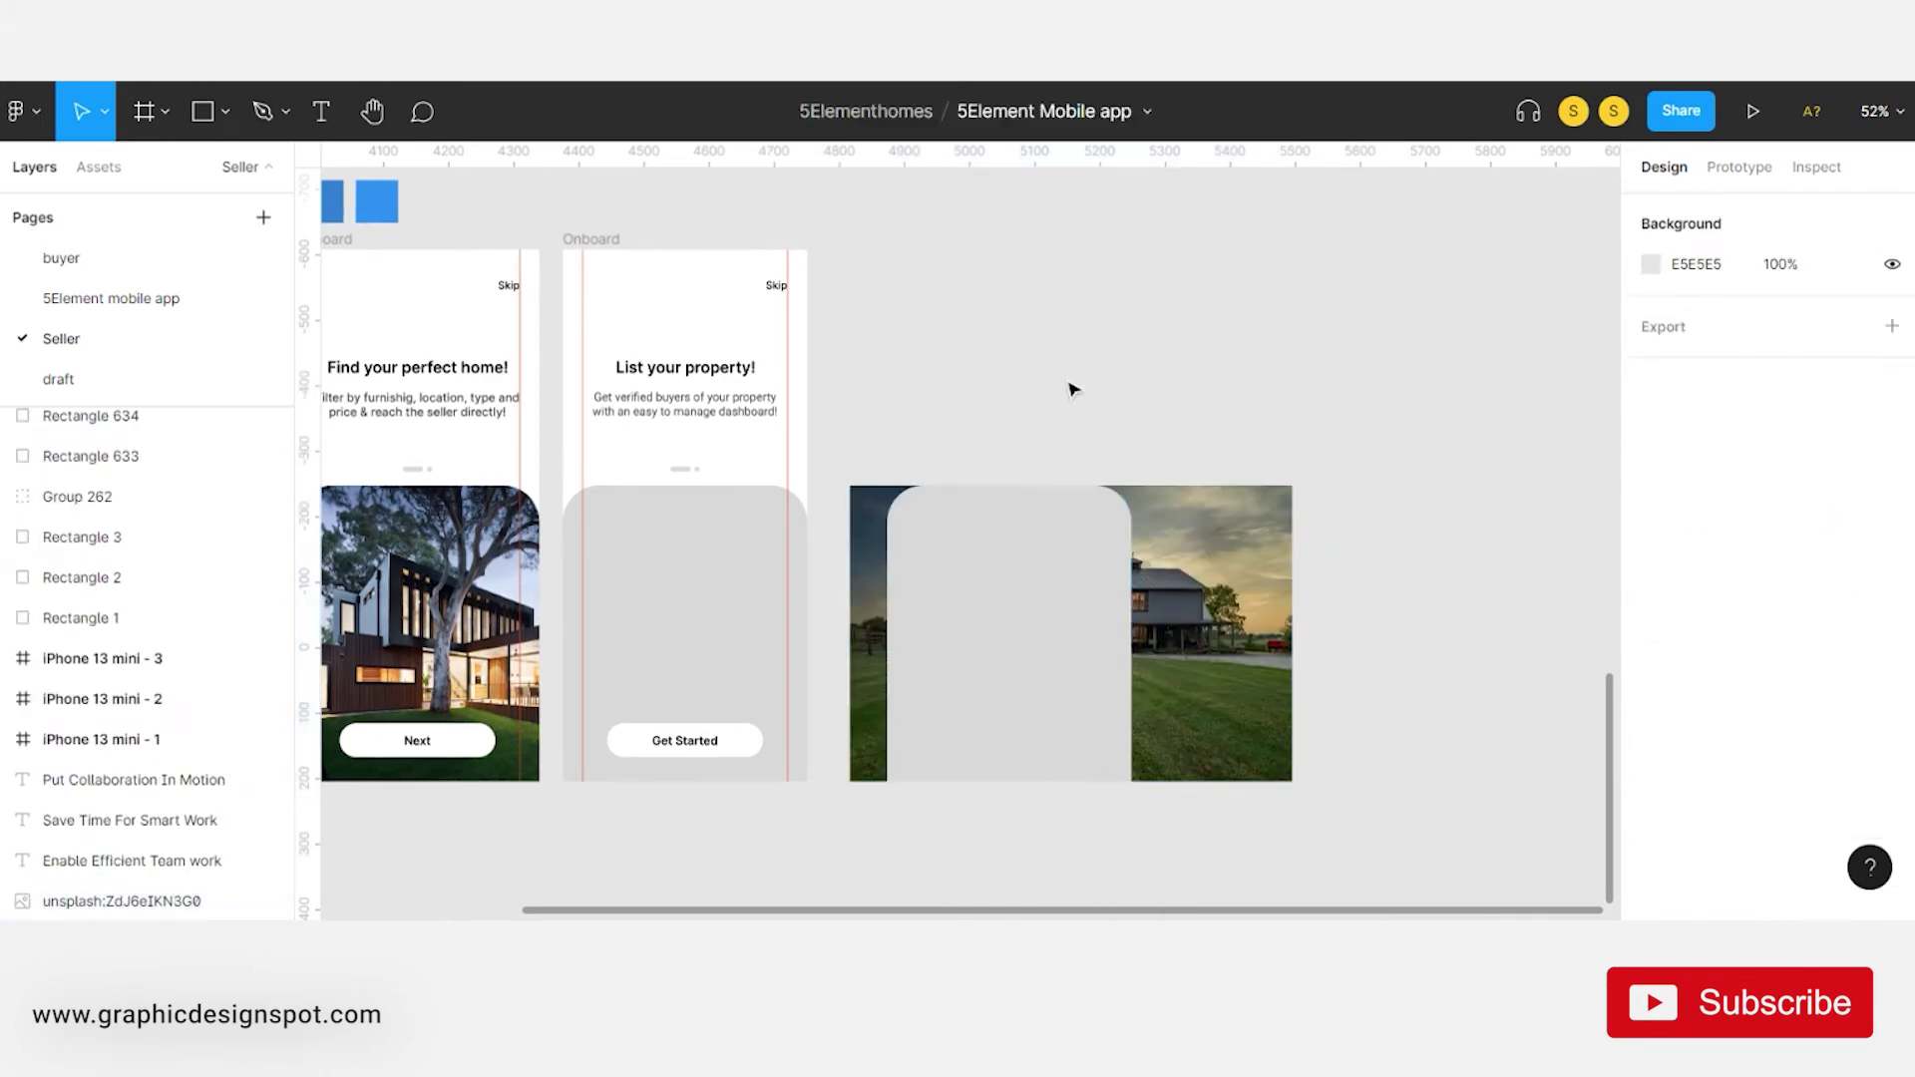
pyautogui.click(1031, 589)
pyautogui.press('[')
pyautogui.keyDown('shift'); pyautogui.click(1030, 580); pyautogui.keyUp('shift')
pyautogui.rightClick(1031, 580)
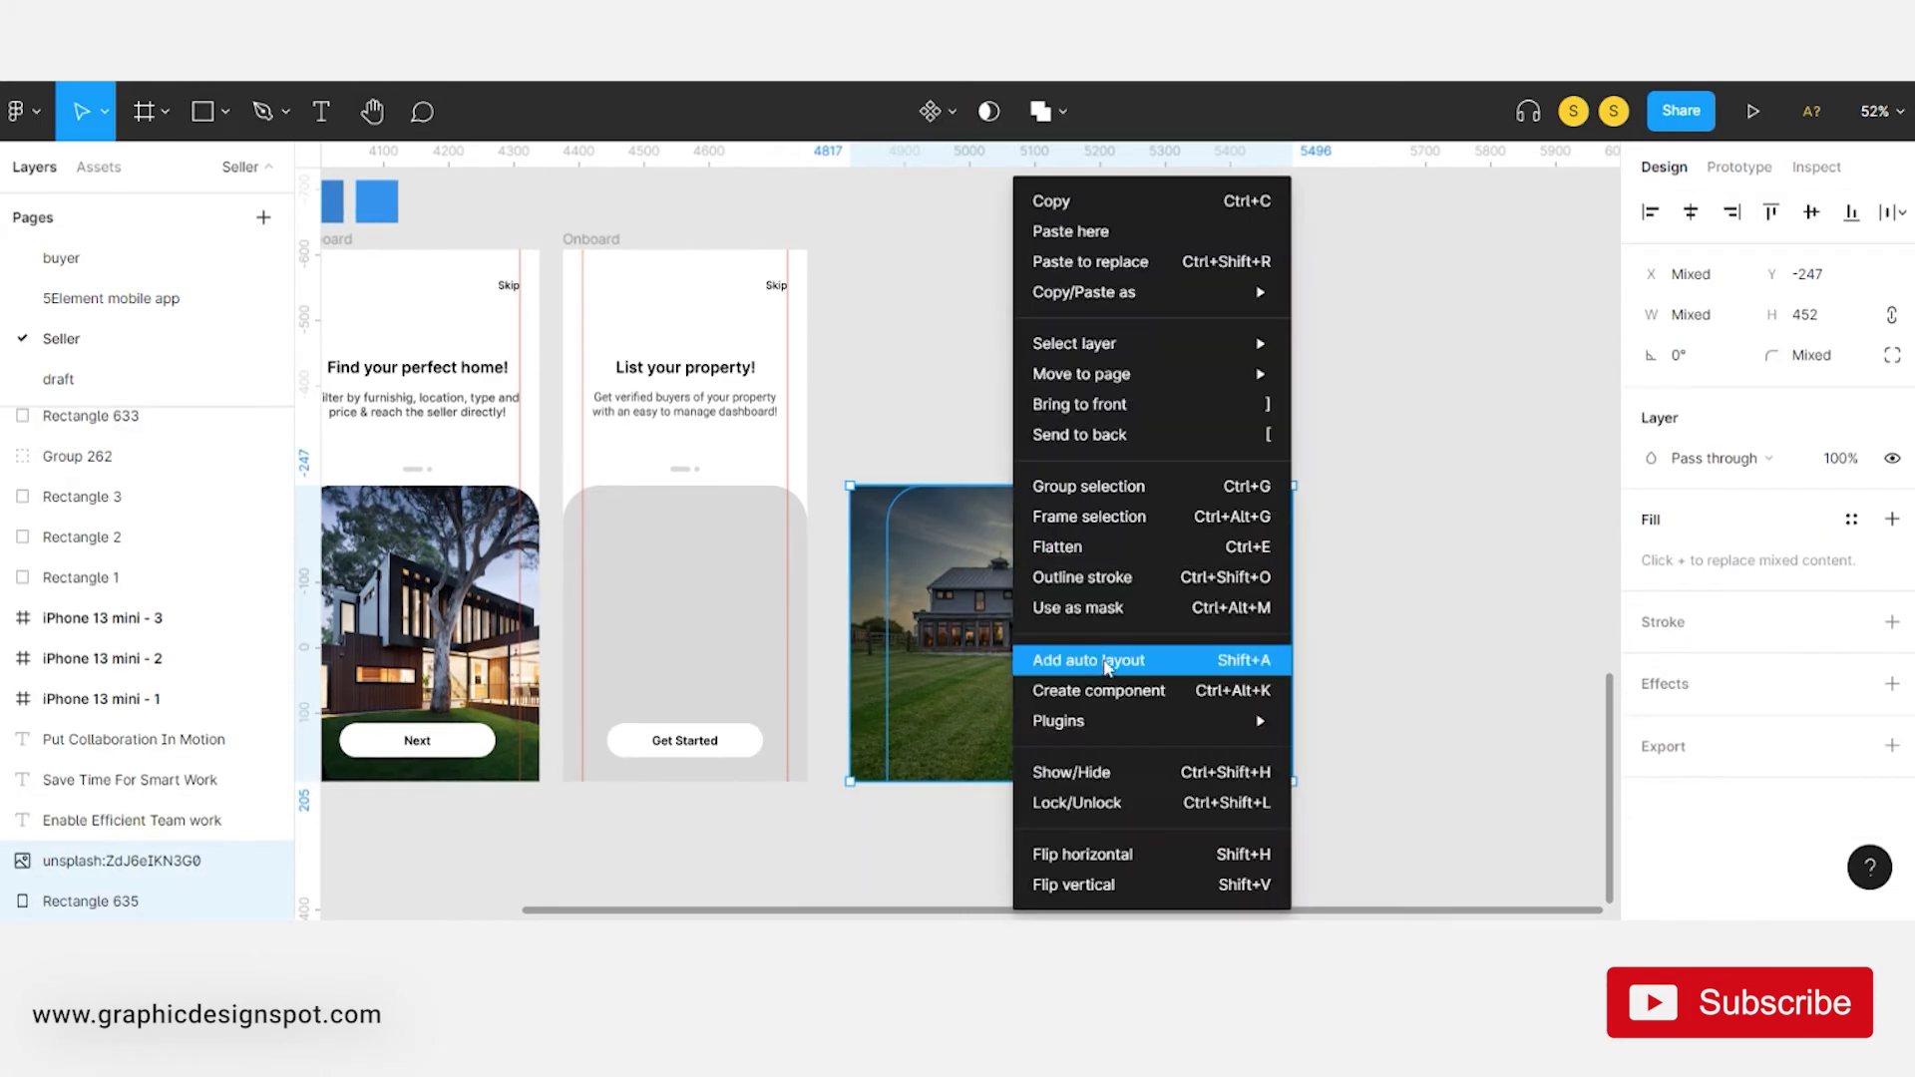
pyautogui.click(1107, 607)
pyautogui.doubleClick(1090, 642)
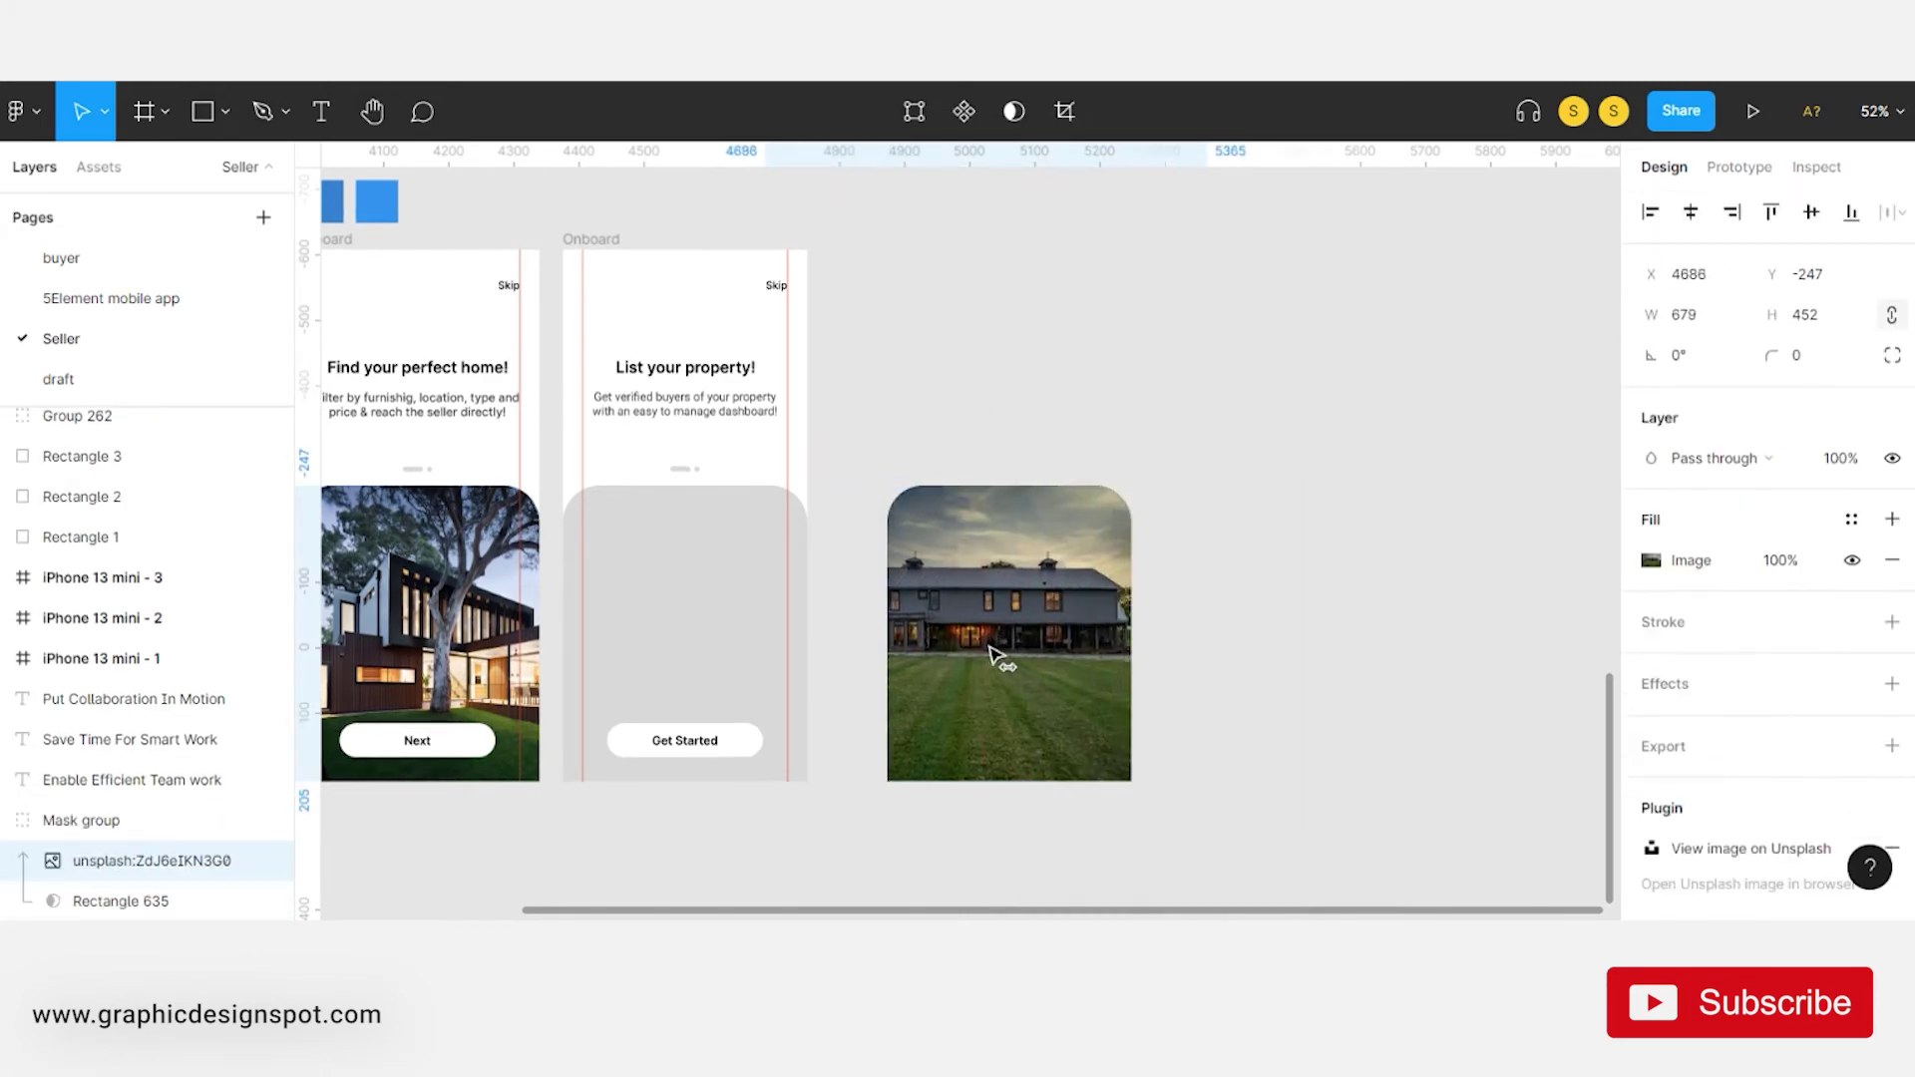
pyautogui.moveTo(991, 654); pyautogui.dragTo(1021, 654)
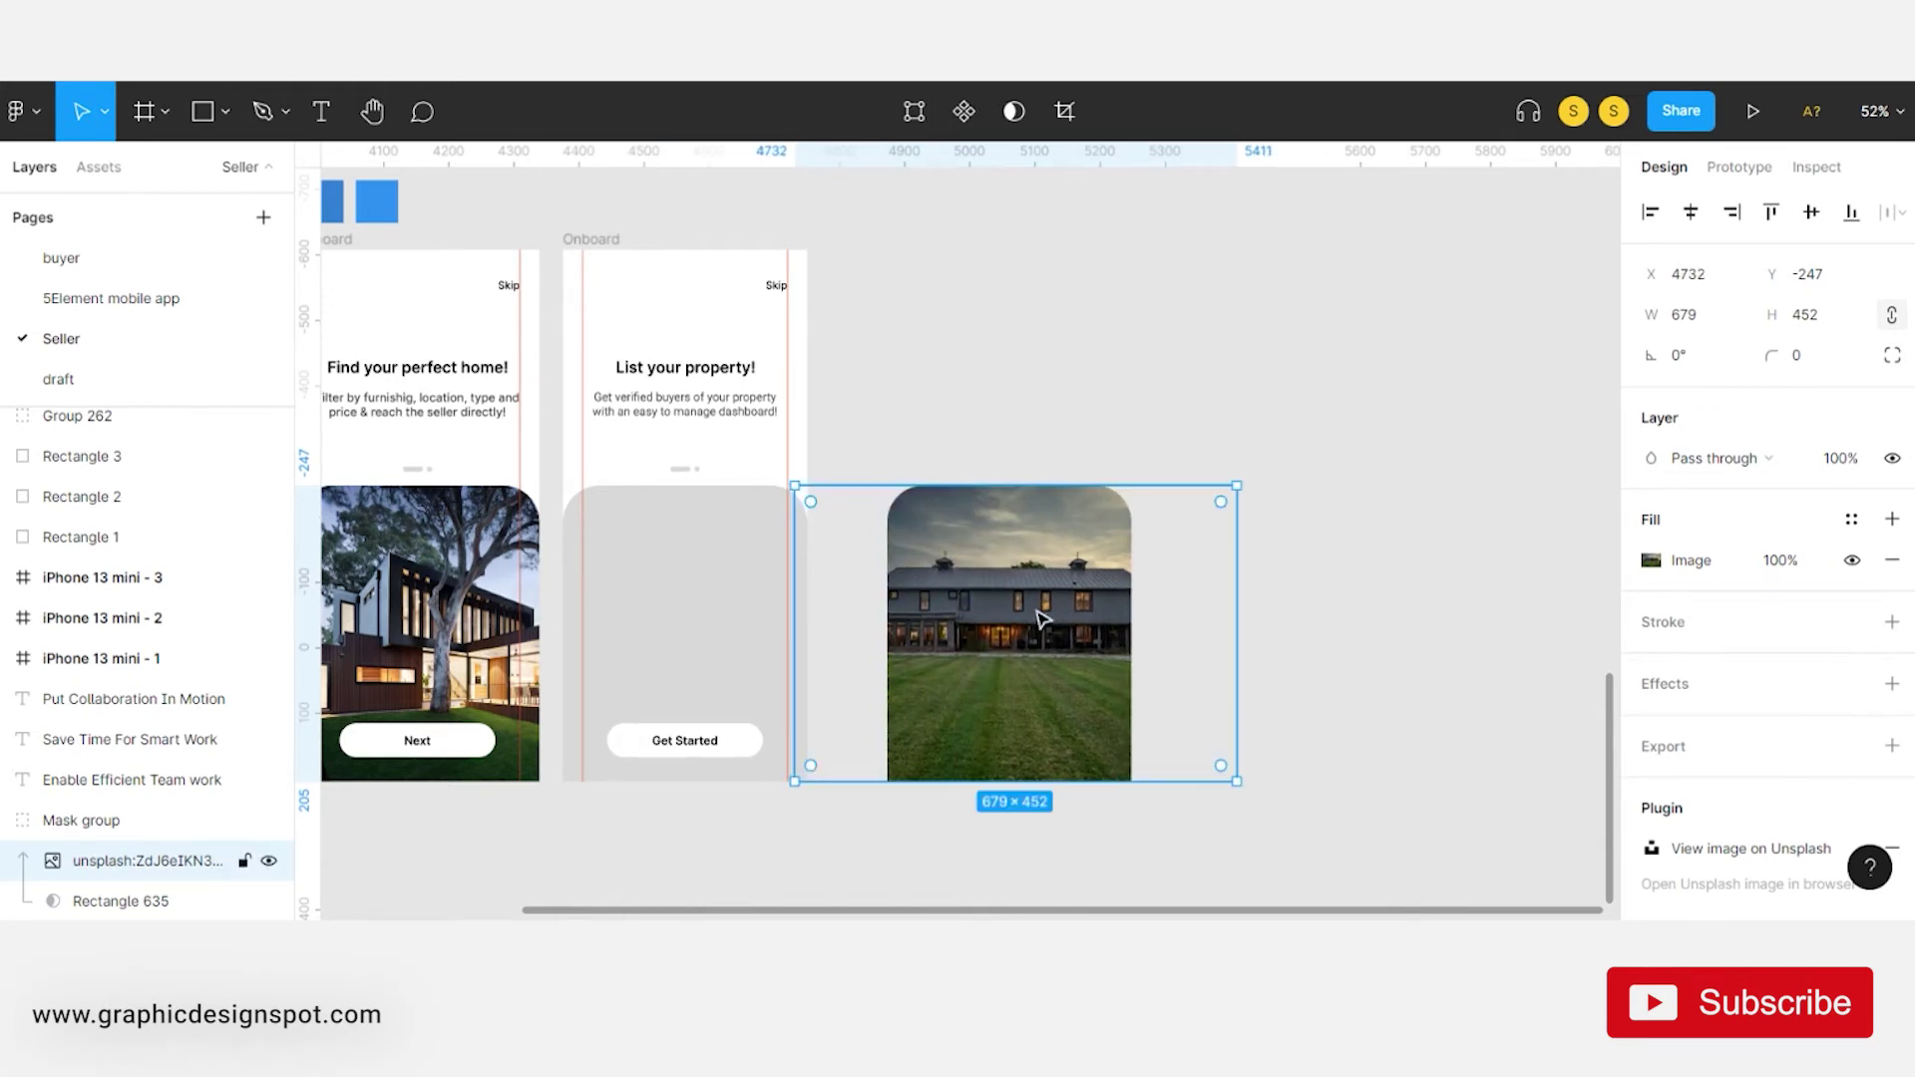
# - Move the masked photo into the second screen, align it left and bottom, delete the leftover grey shape
pyautogui.click(1062, 369)
pyautogui.hscroll(-3, 1151, 436)
pyautogui.moveTo(1136, 592); pyautogui.dragTo(901, 566)
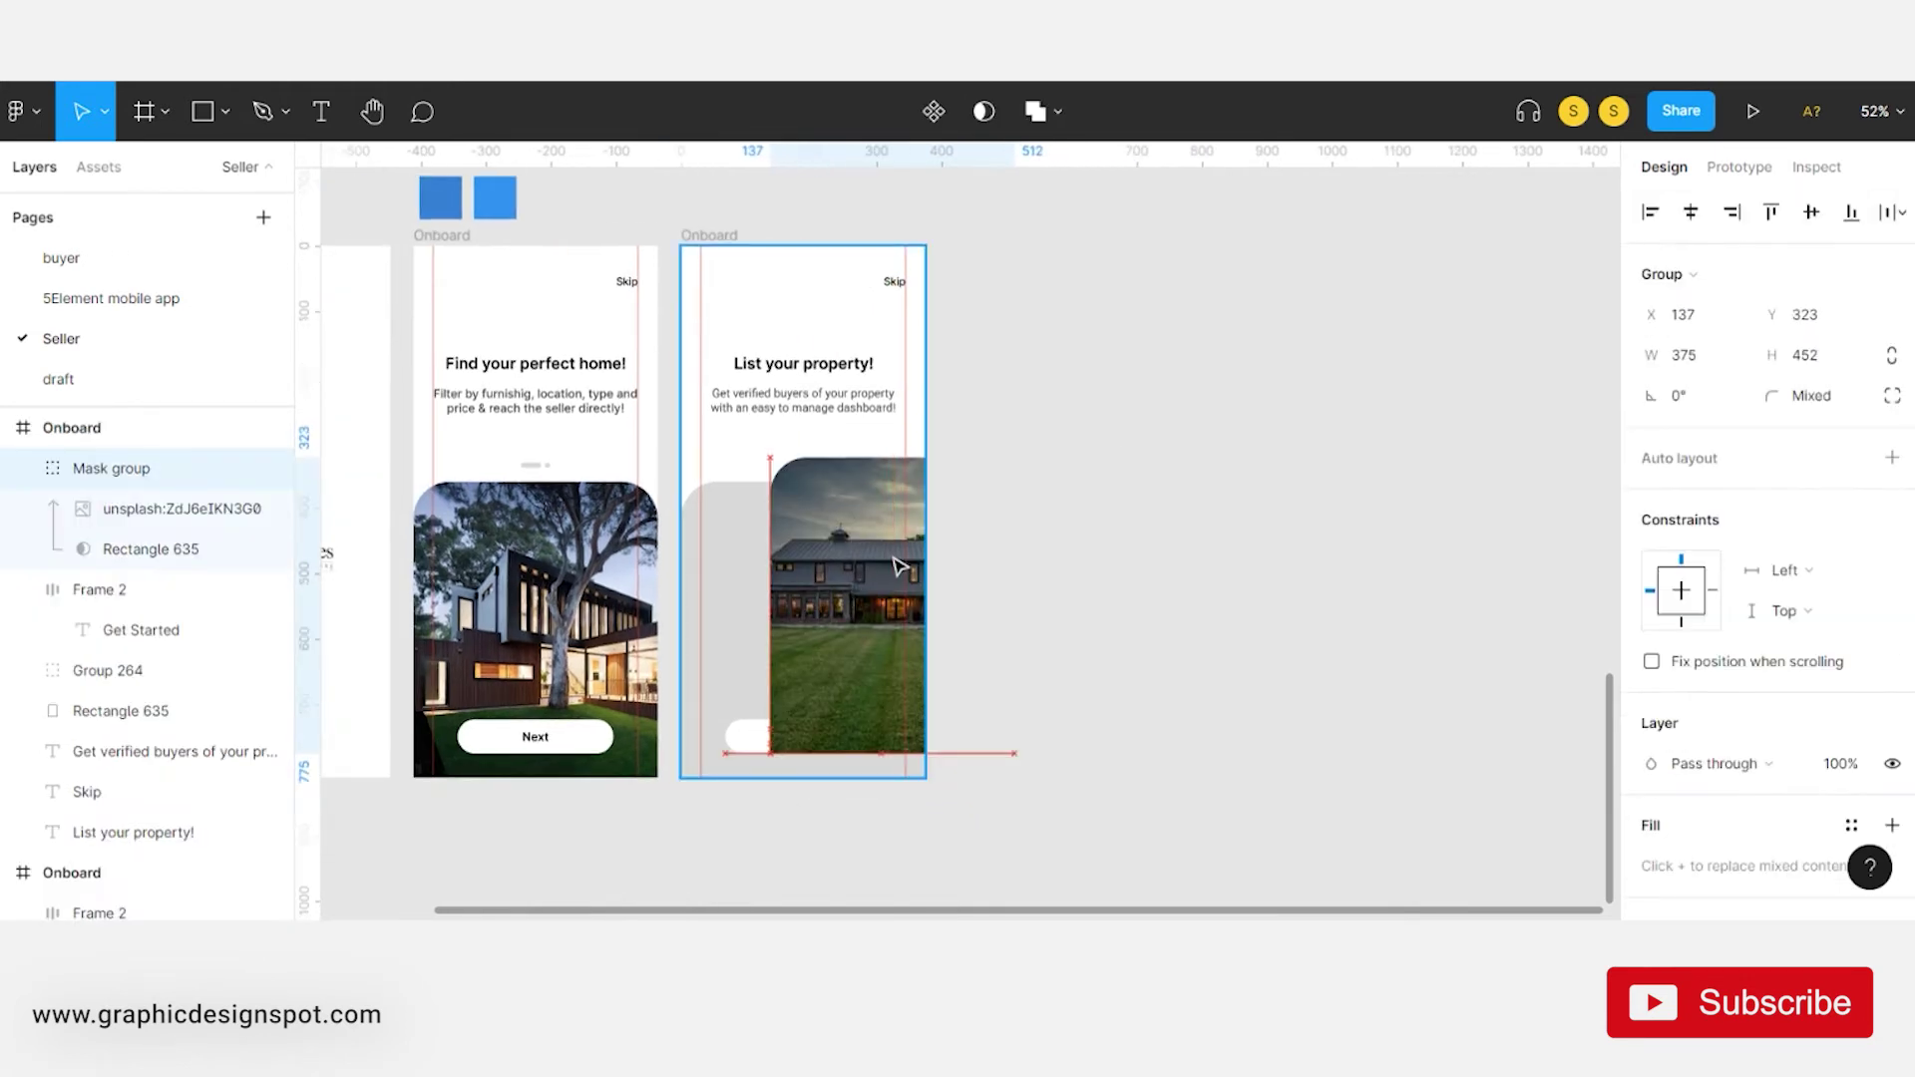
pyautogui.click(1651, 211)
pyautogui.click(1851, 212)
pyautogui.hotkey('ctrl', 'alt', '[')
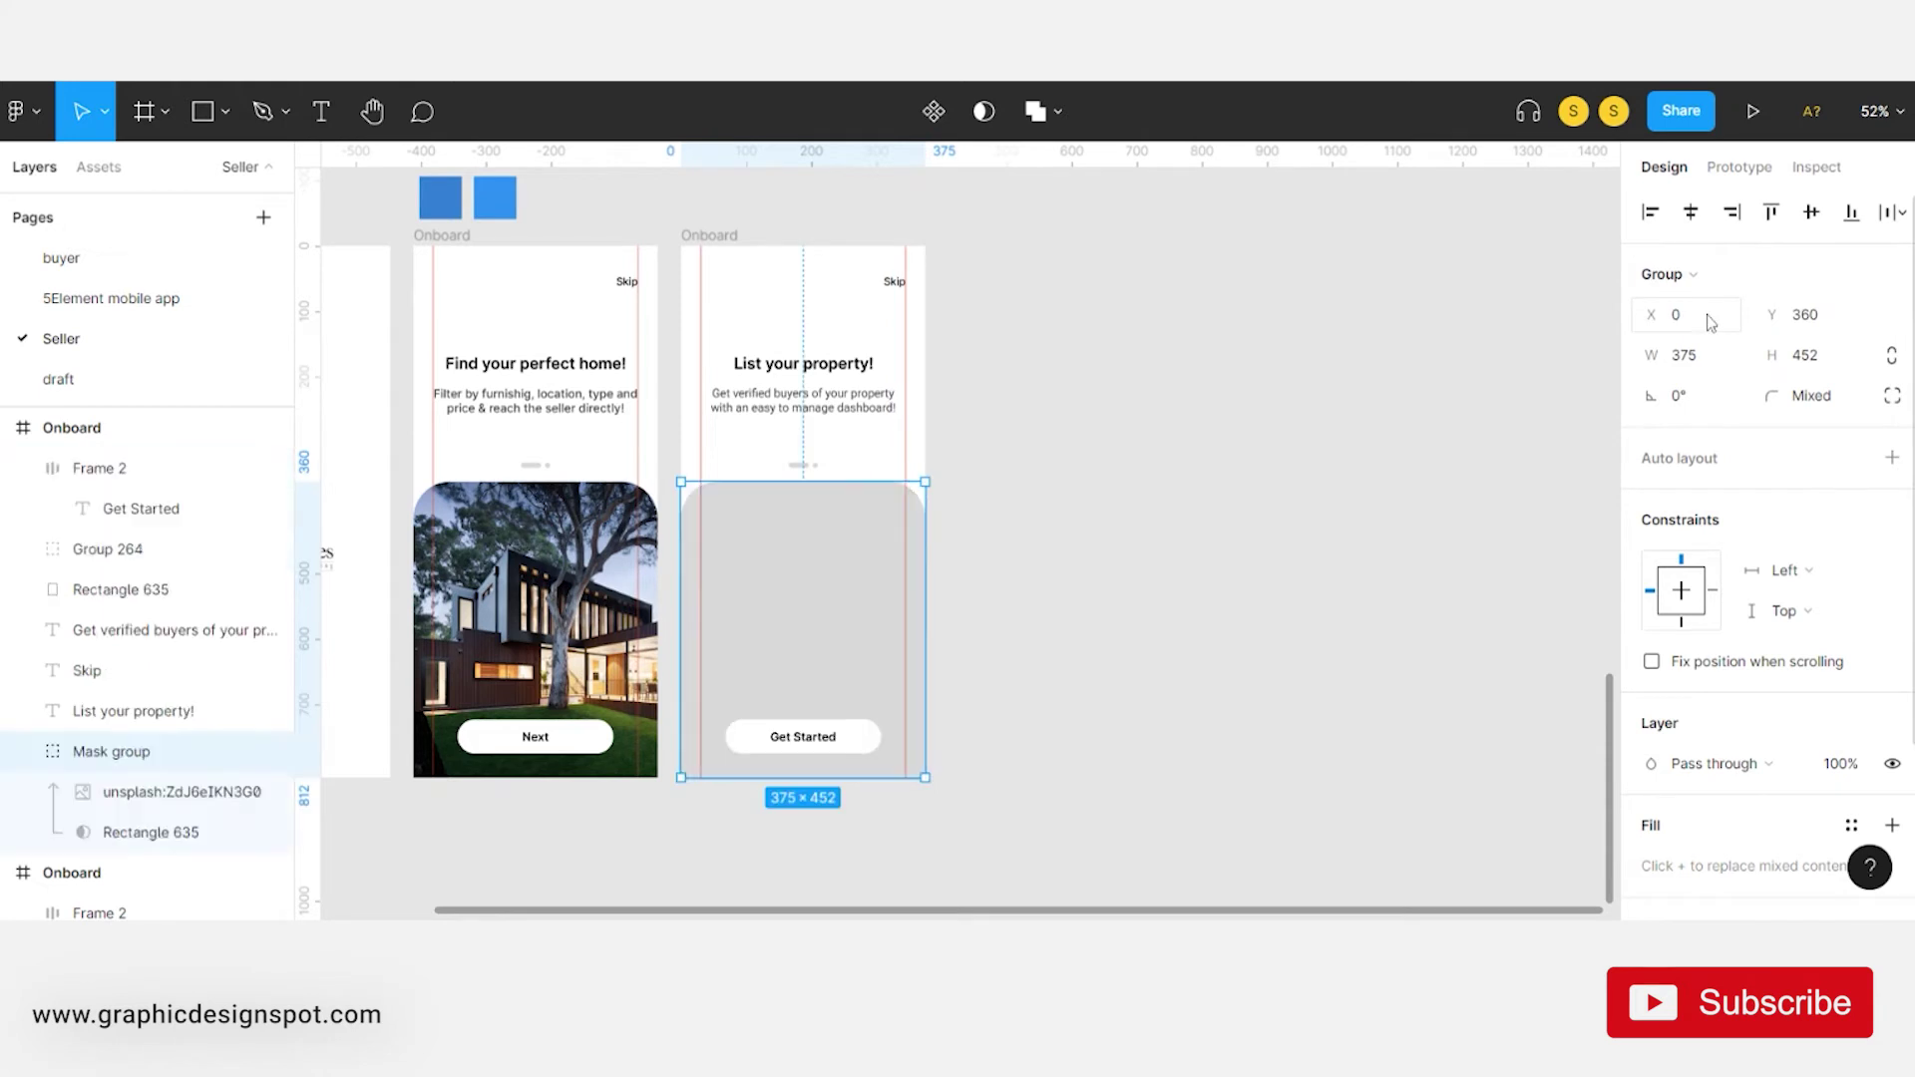
pyautogui.click(860, 541)
pyautogui.press('Delete')
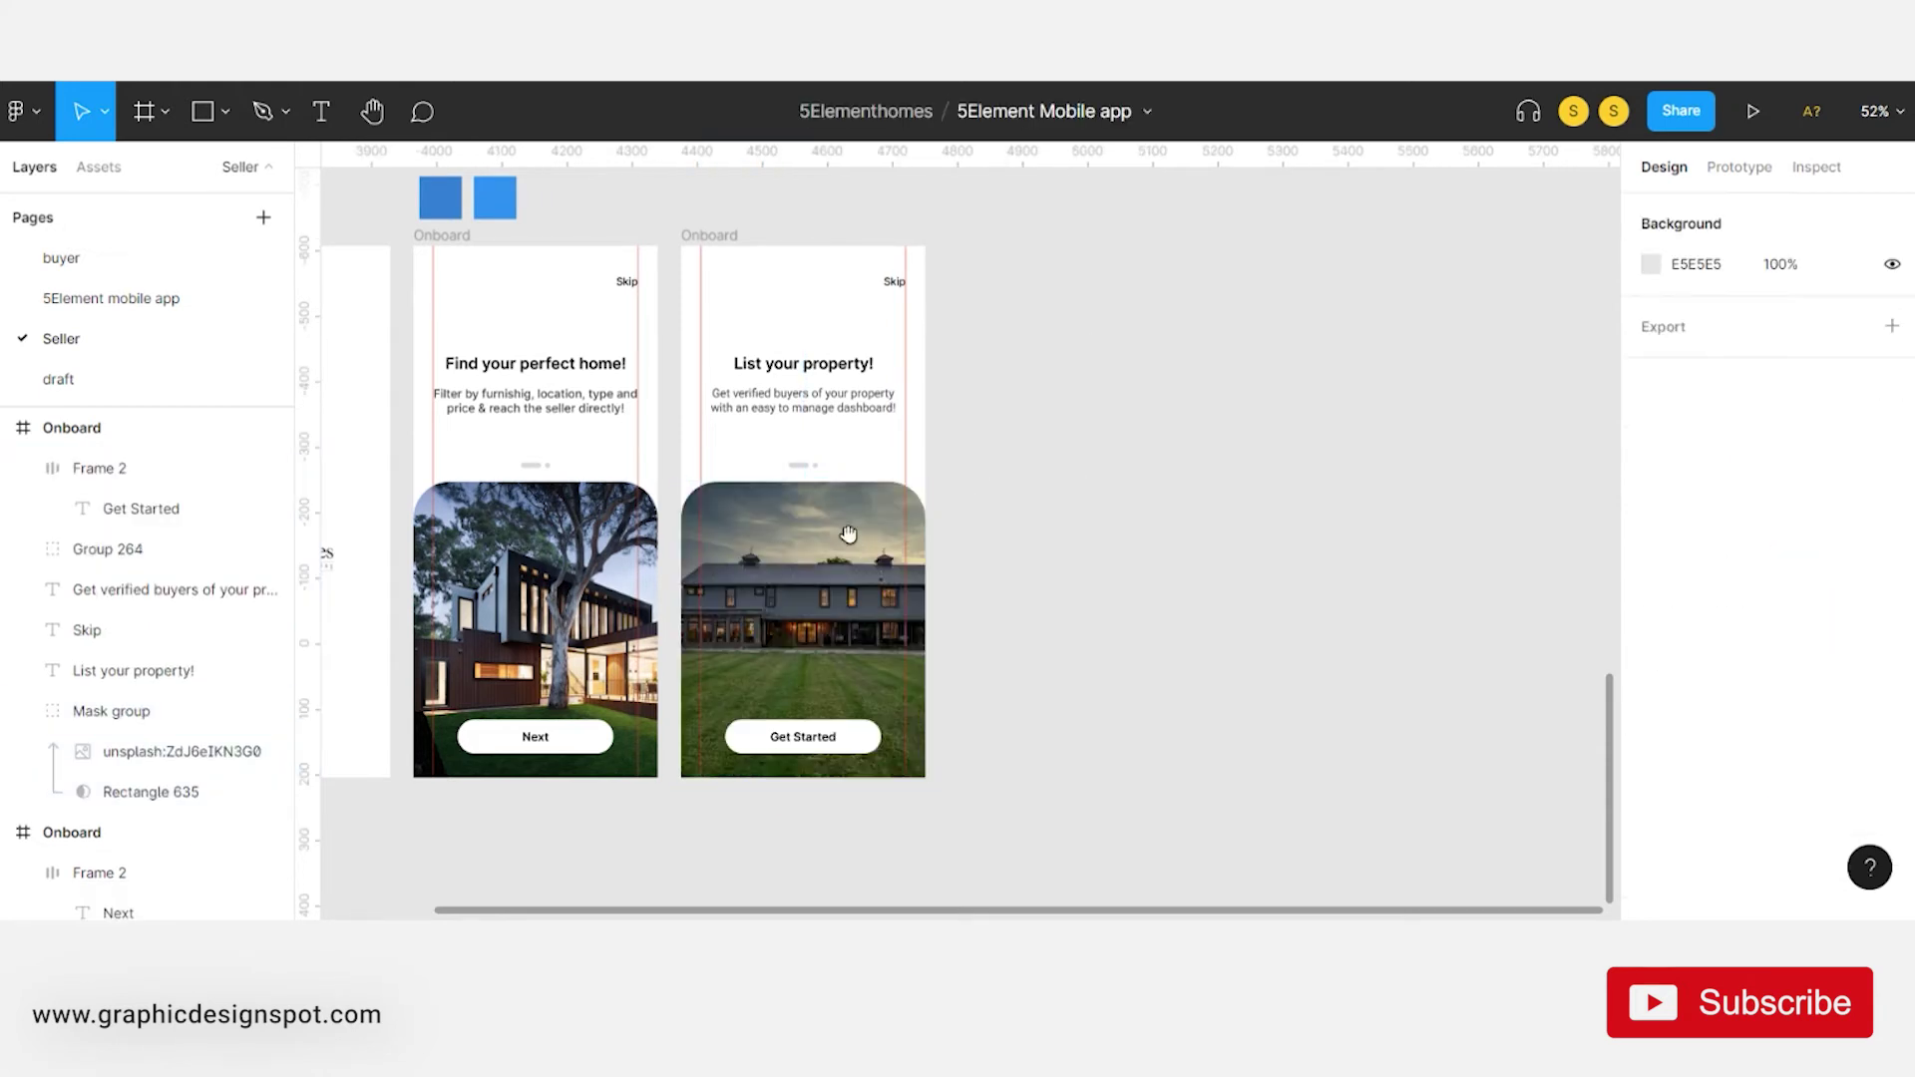
pyautogui.moveTo(1170, 543); pyautogui.dragTo(1243, 546)
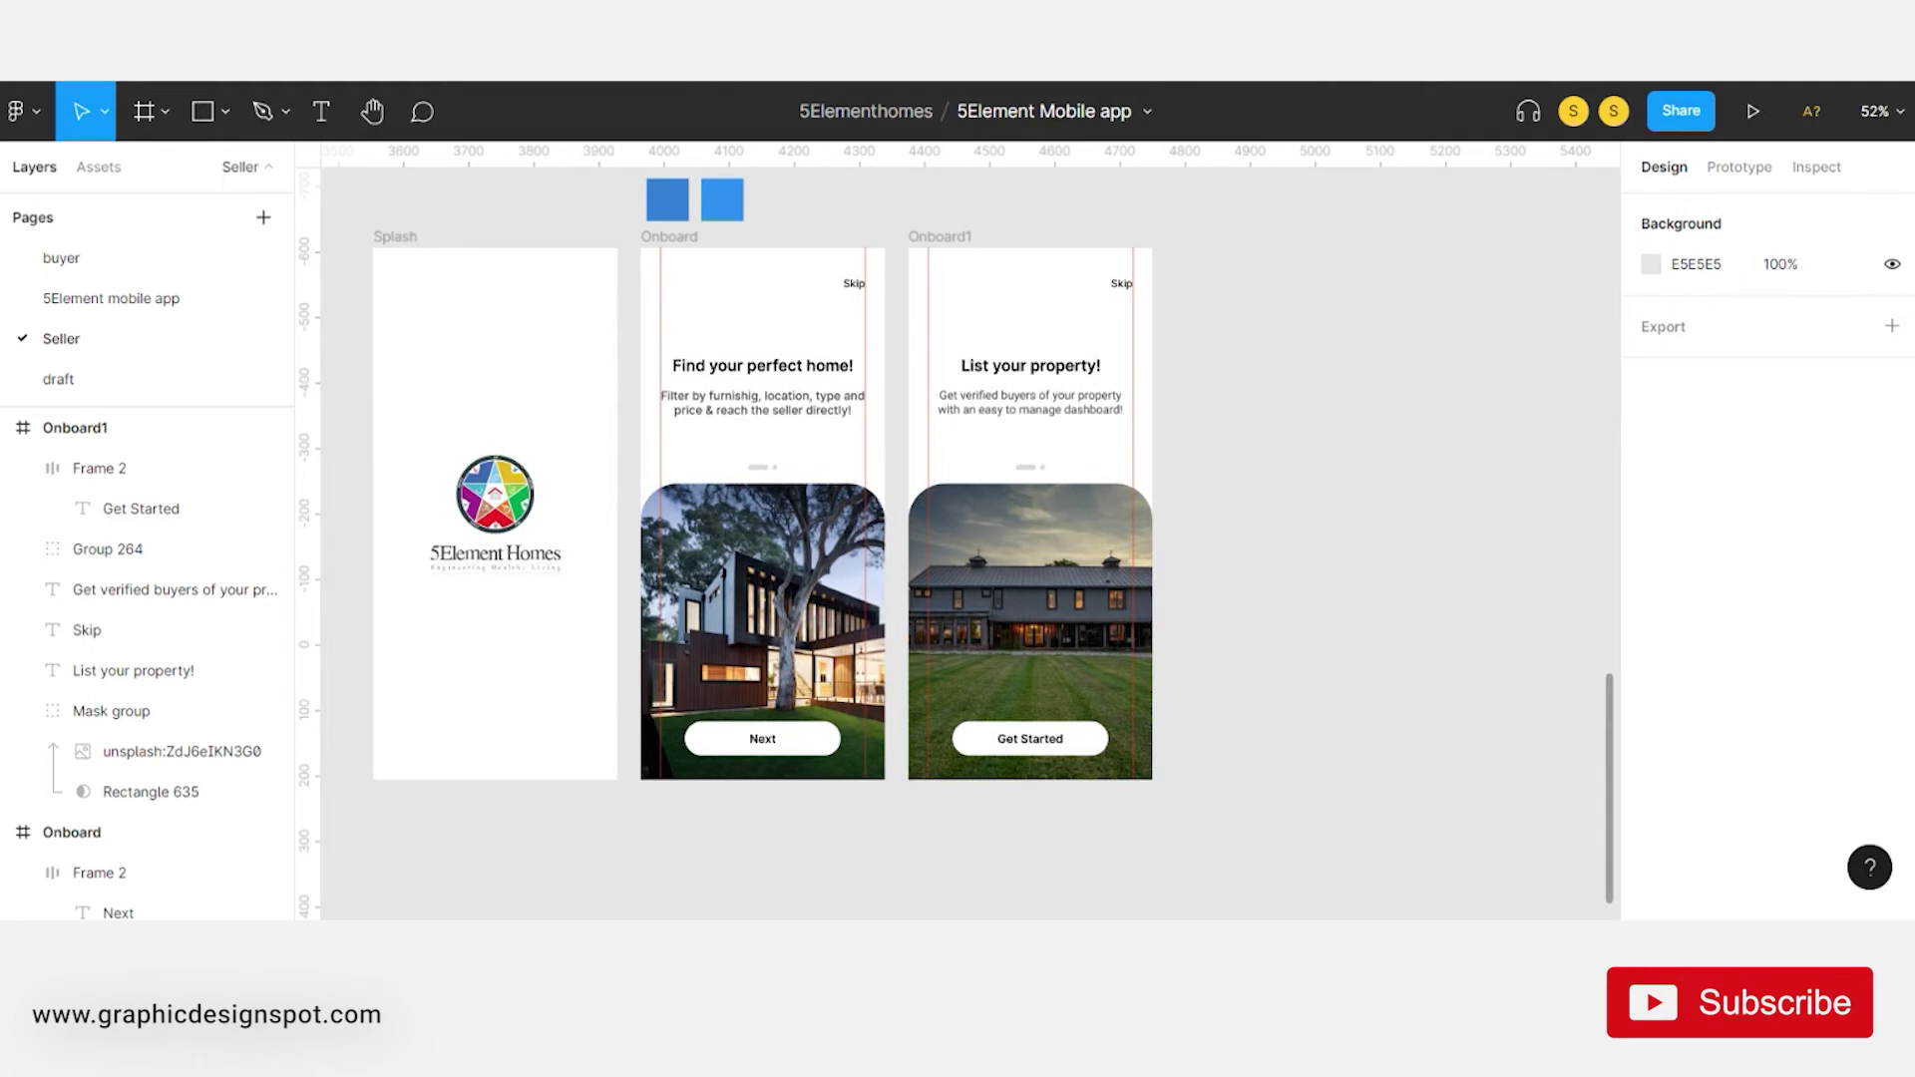
# - Duplicate the Onboard1 frame to its right as a new screen named Login
pyautogui.moveTo(940, 237); pyautogui.dragTo(1207, 236)
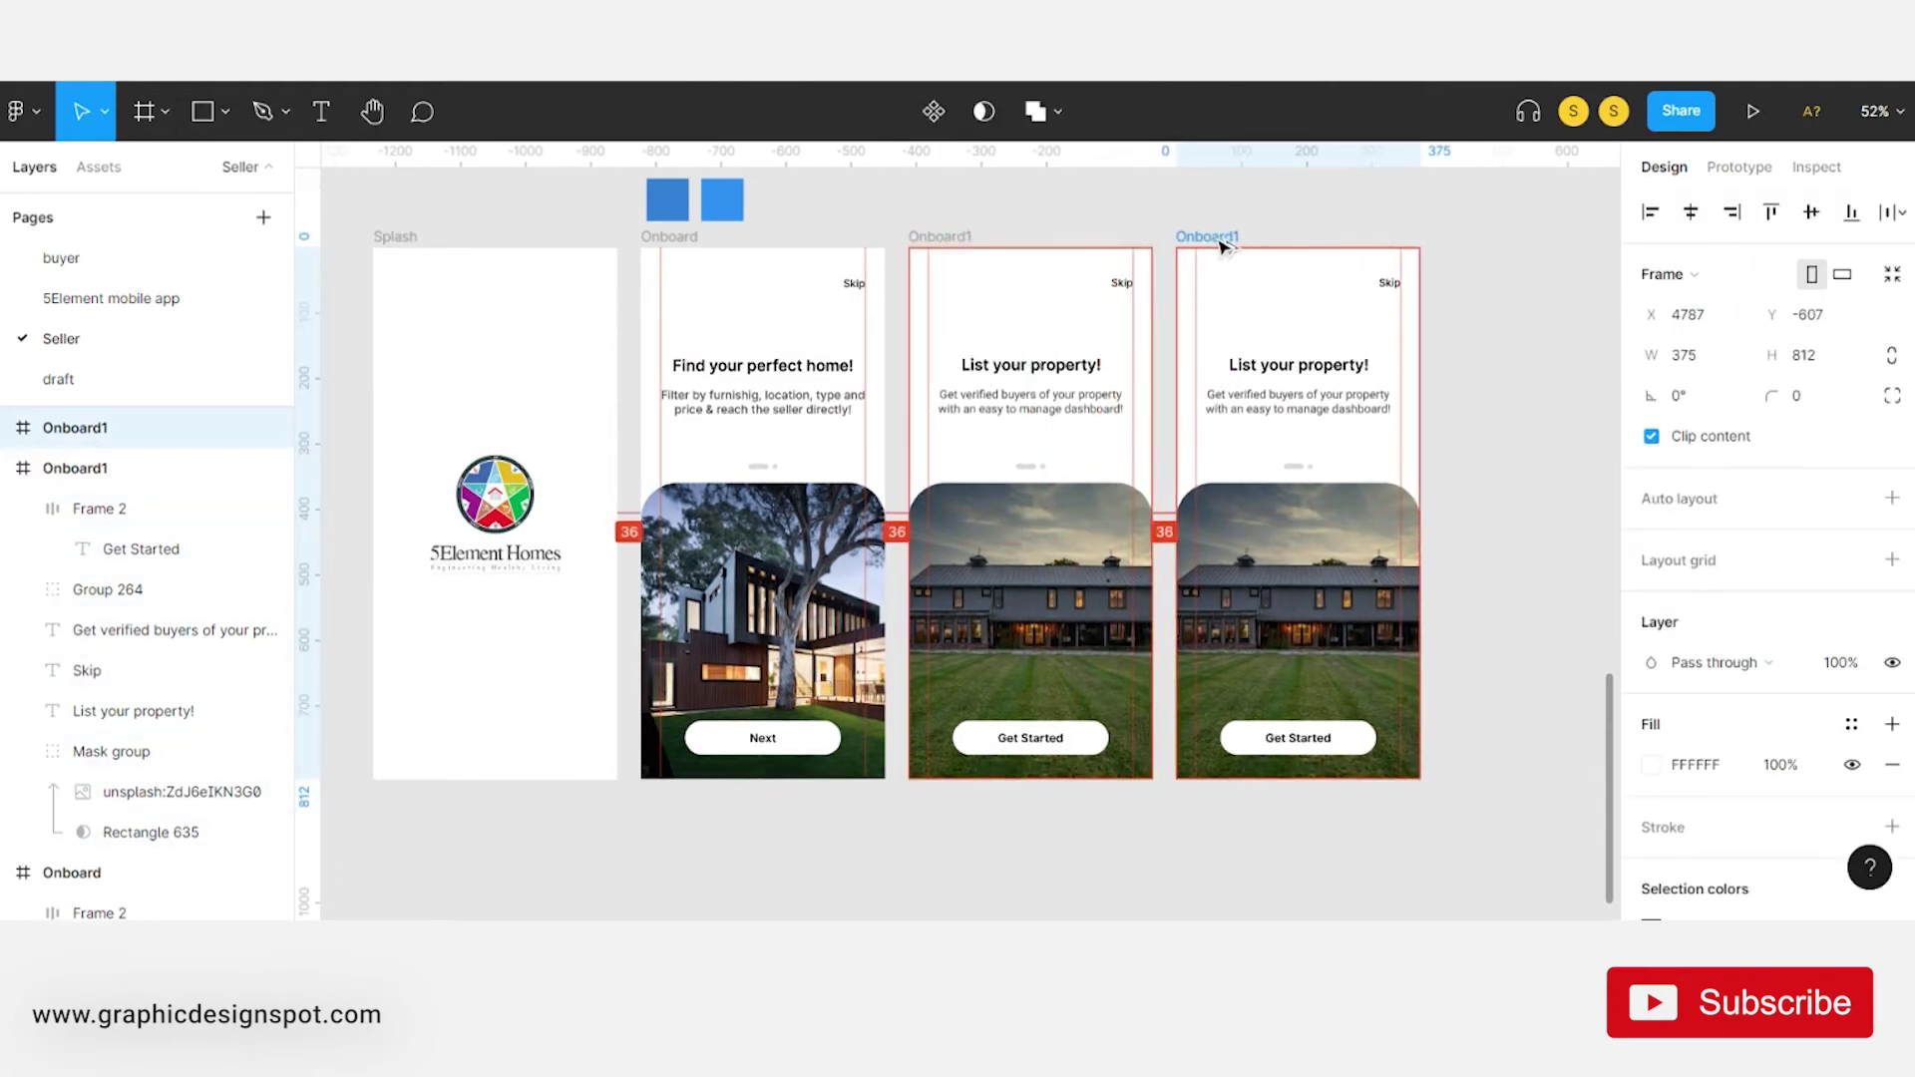
pyautogui.hscroll(5, 1081, 227)
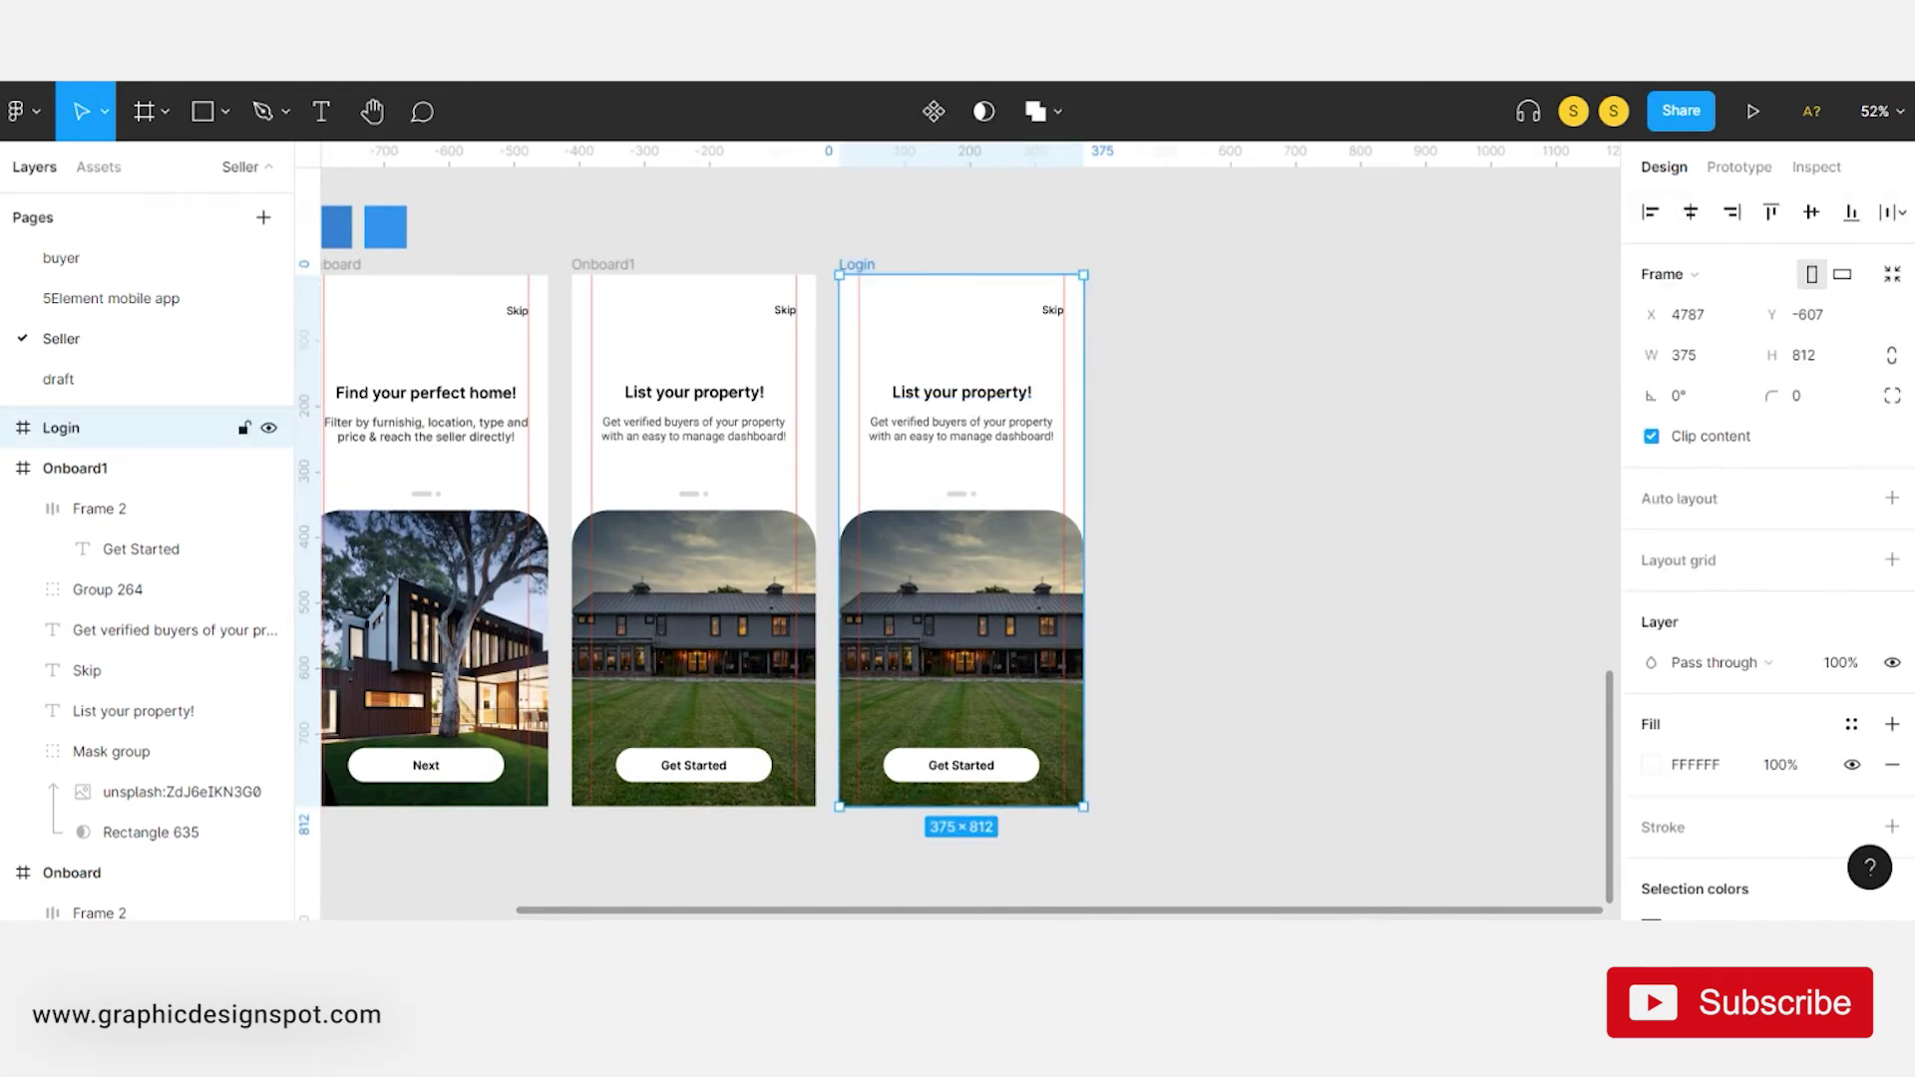
pyautogui.click(808, 232)
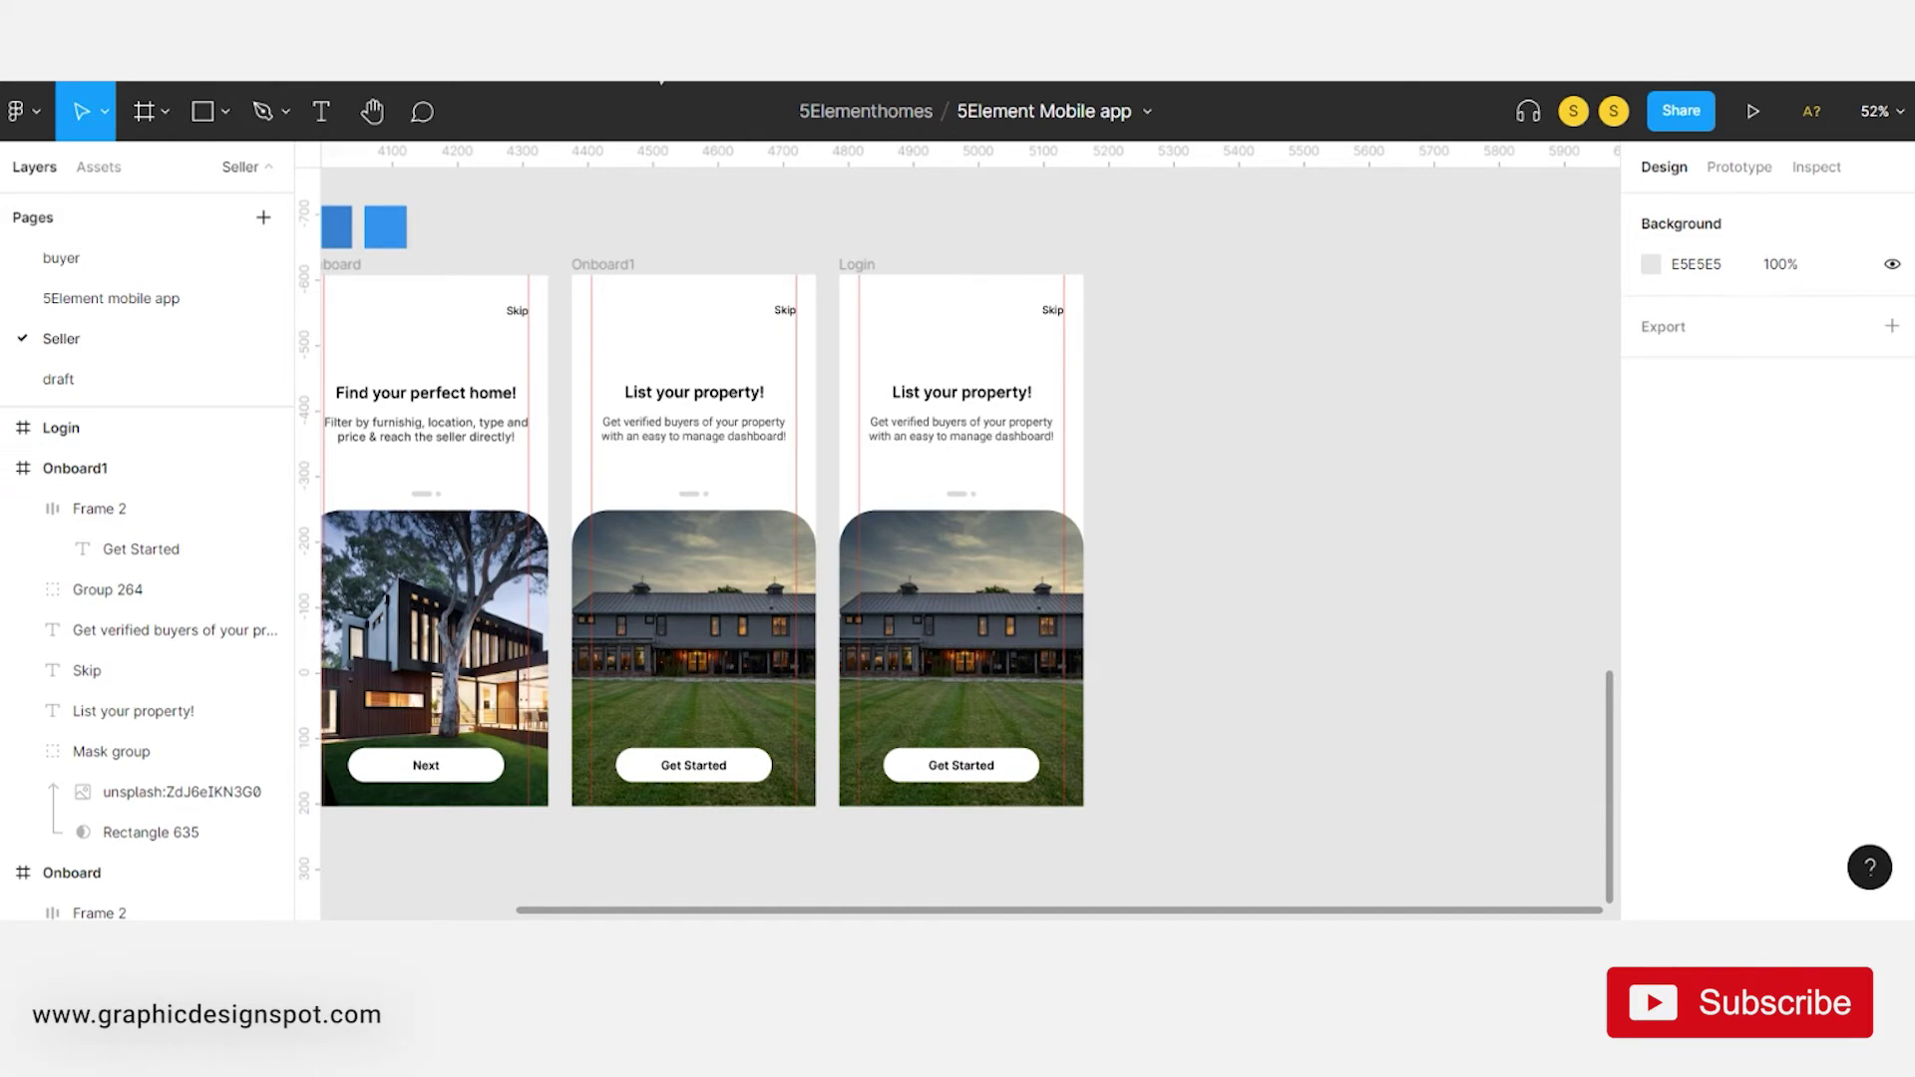
# - Replace the Skip text on Login with 'Continue without login' and shift it left
pyautogui.doubleClick(1057, 312)
pyautogui.scroll(2, 1058, 314)
pyautogui.write('C')
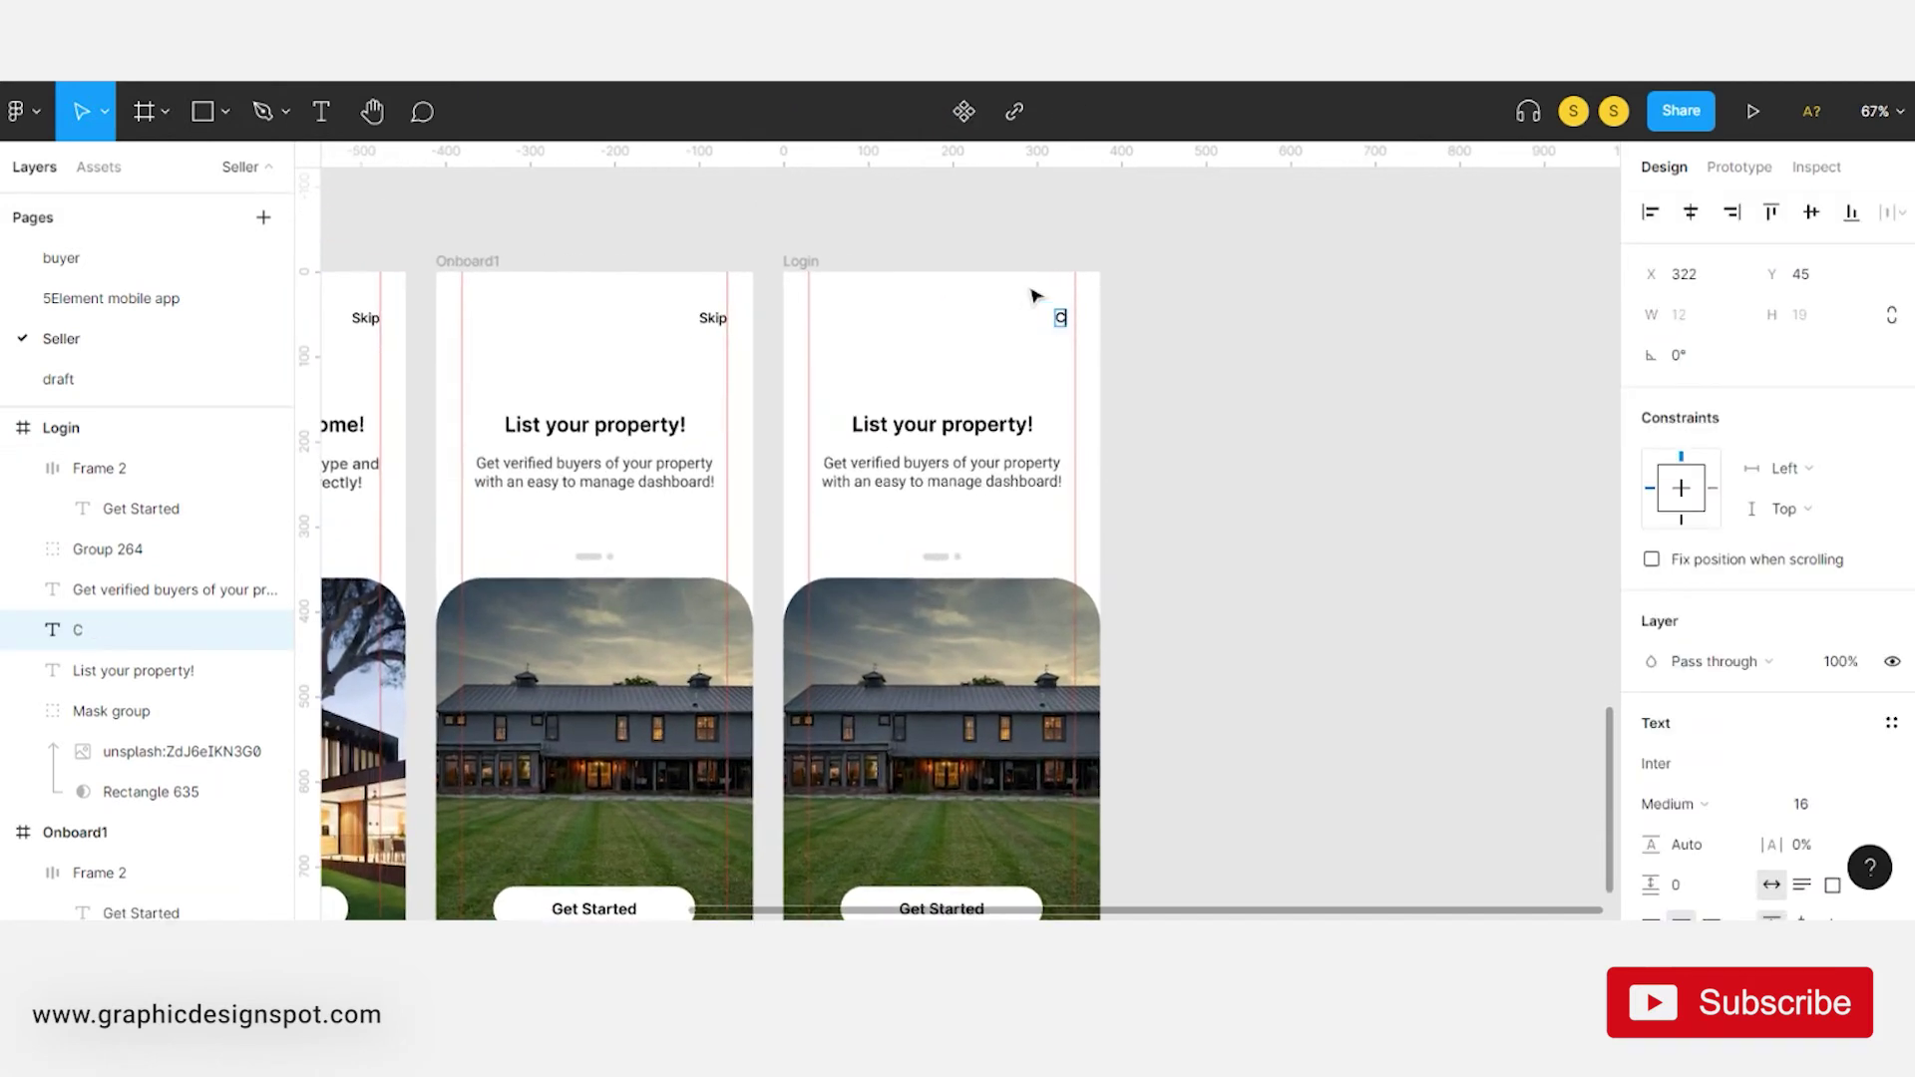
pyautogui.write('ontinue without login')
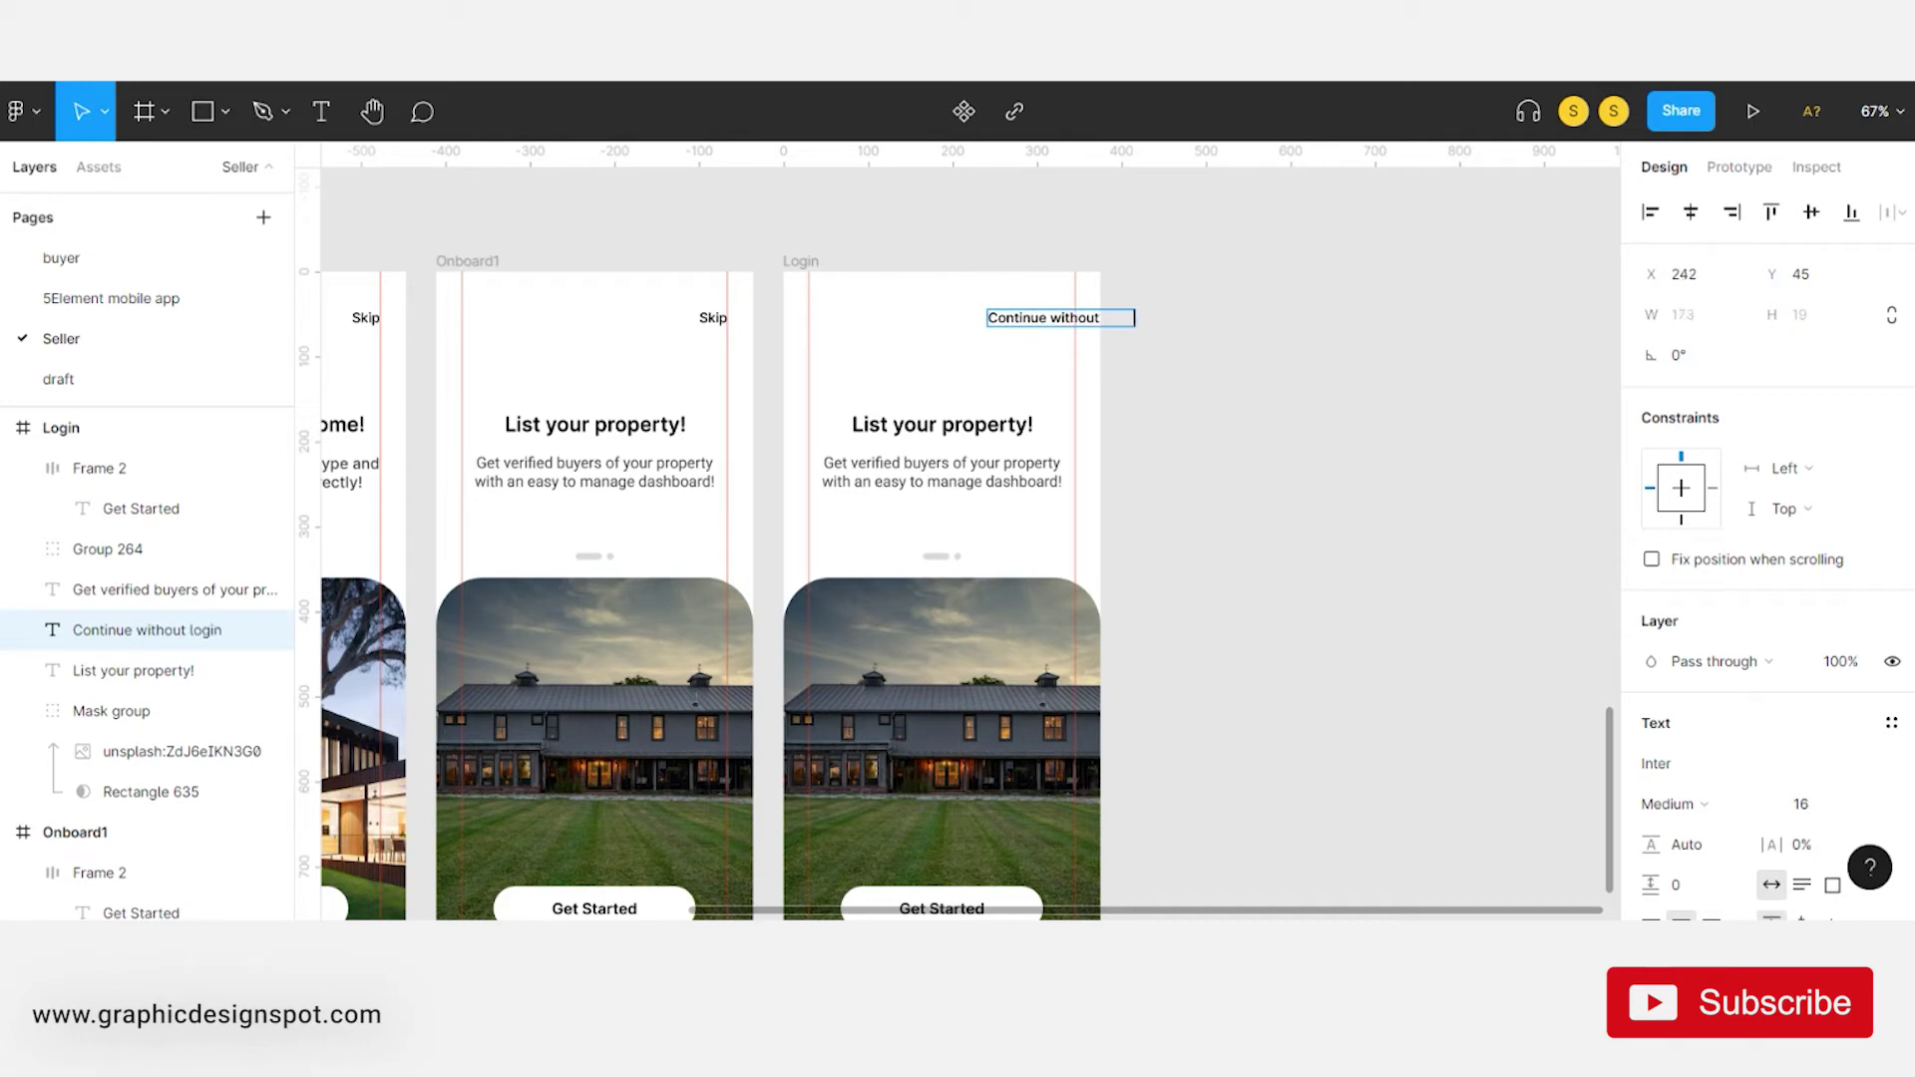
pyautogui.press('Escape')
pyautogui.scroll(5, 1066, 329)
pyautogui.moveTo(1066, 329); pyautogui.dragTo(943, 341)
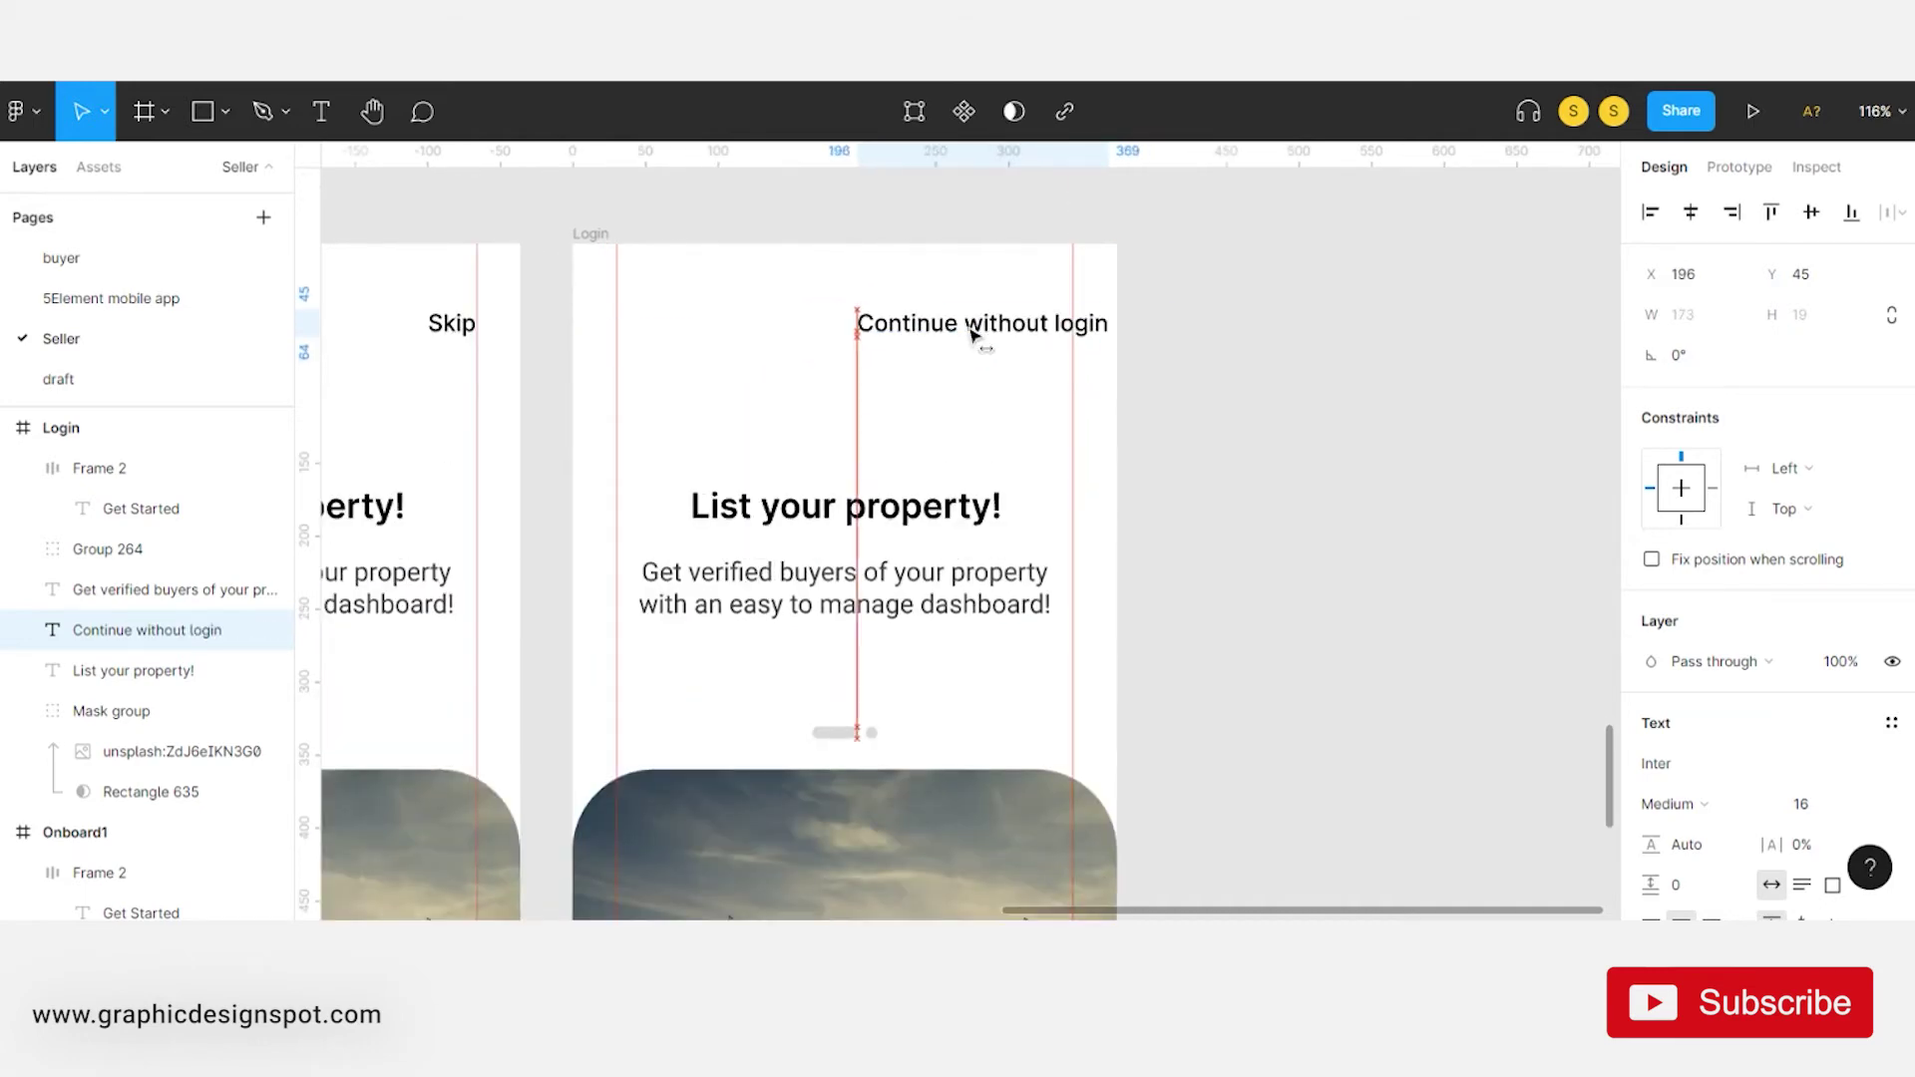
pyautogui.scroll(-4, 942, 341)
# - Colour the 'Continue without login' link blue 307FD6 and make it Semi Bold
pyautogui.press('i')
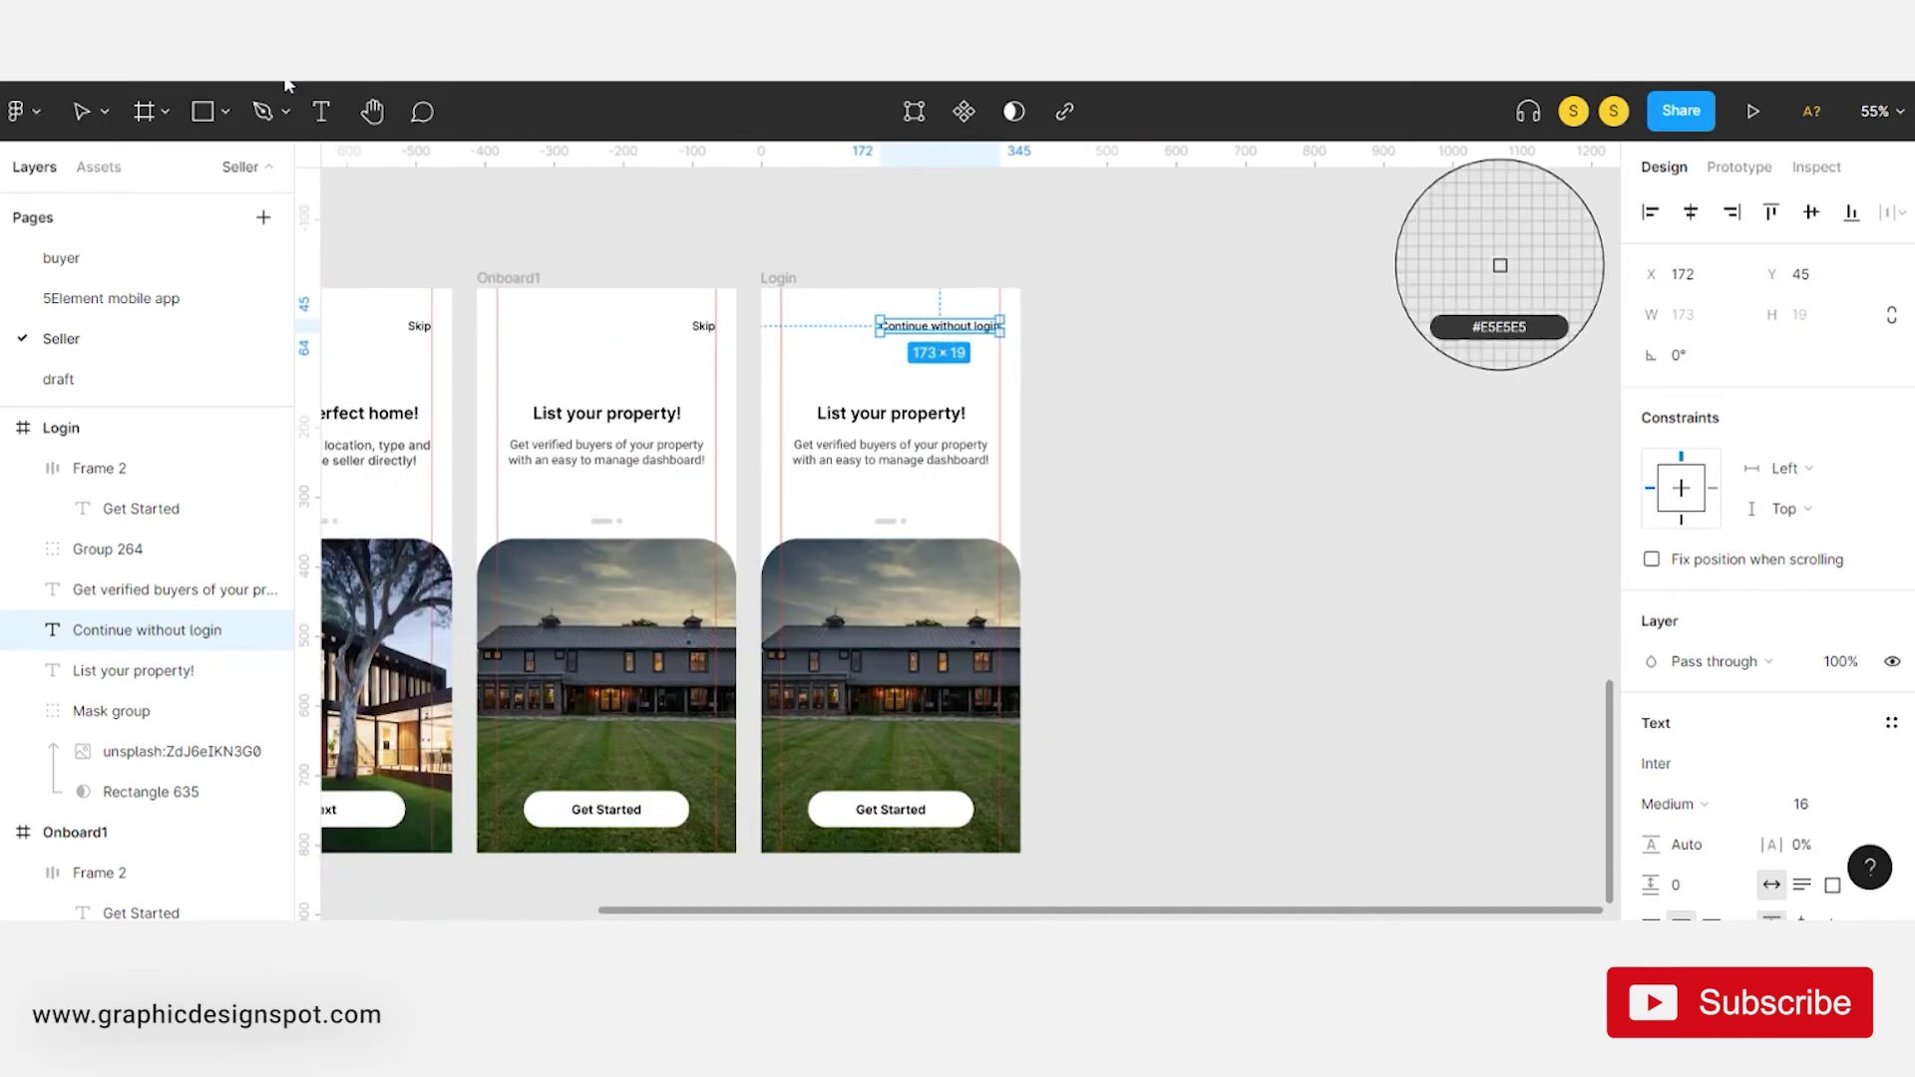
pyautogui.hscroll(-5, 659, 225)
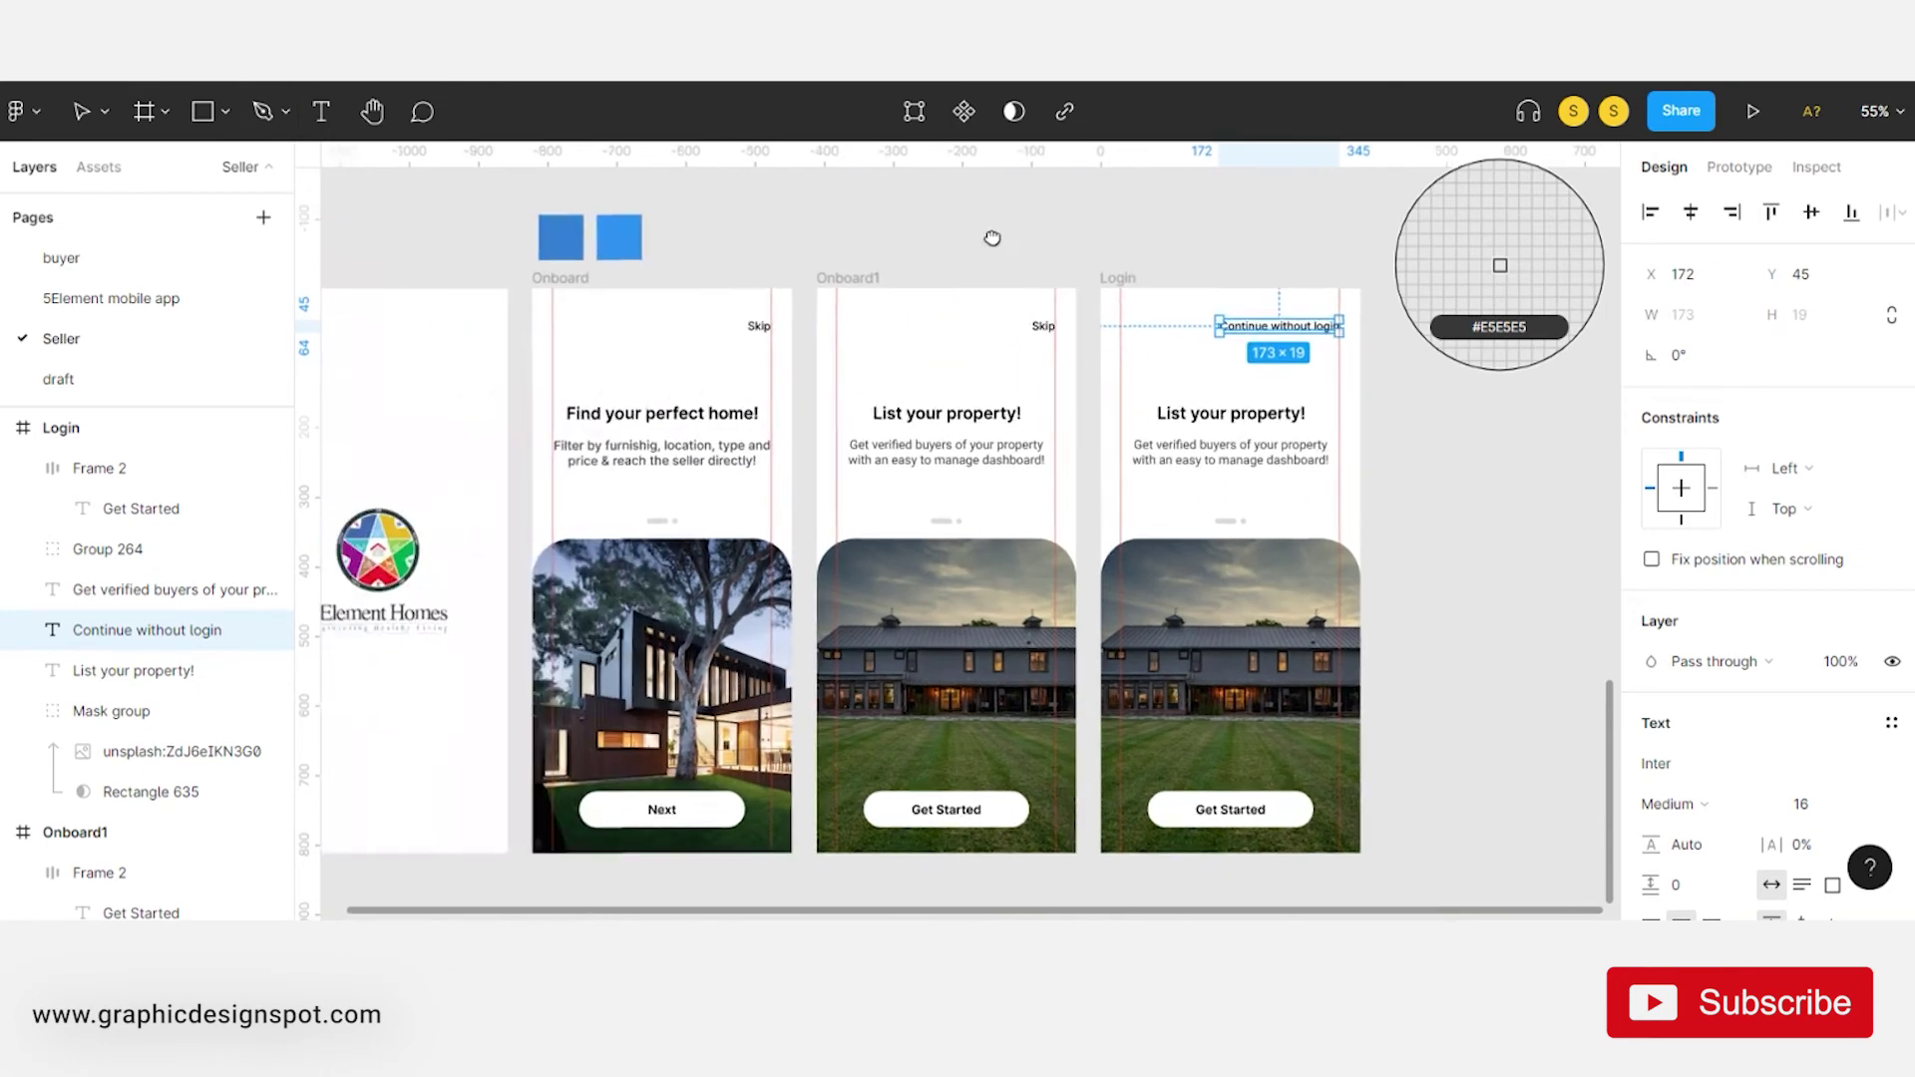
pyautogui.click(577, 219)
pyautogui.scroll(5, 1300, 481)
pyautogui.moveTo(1300, 481); pyautogui.dragTo(1330, 468)
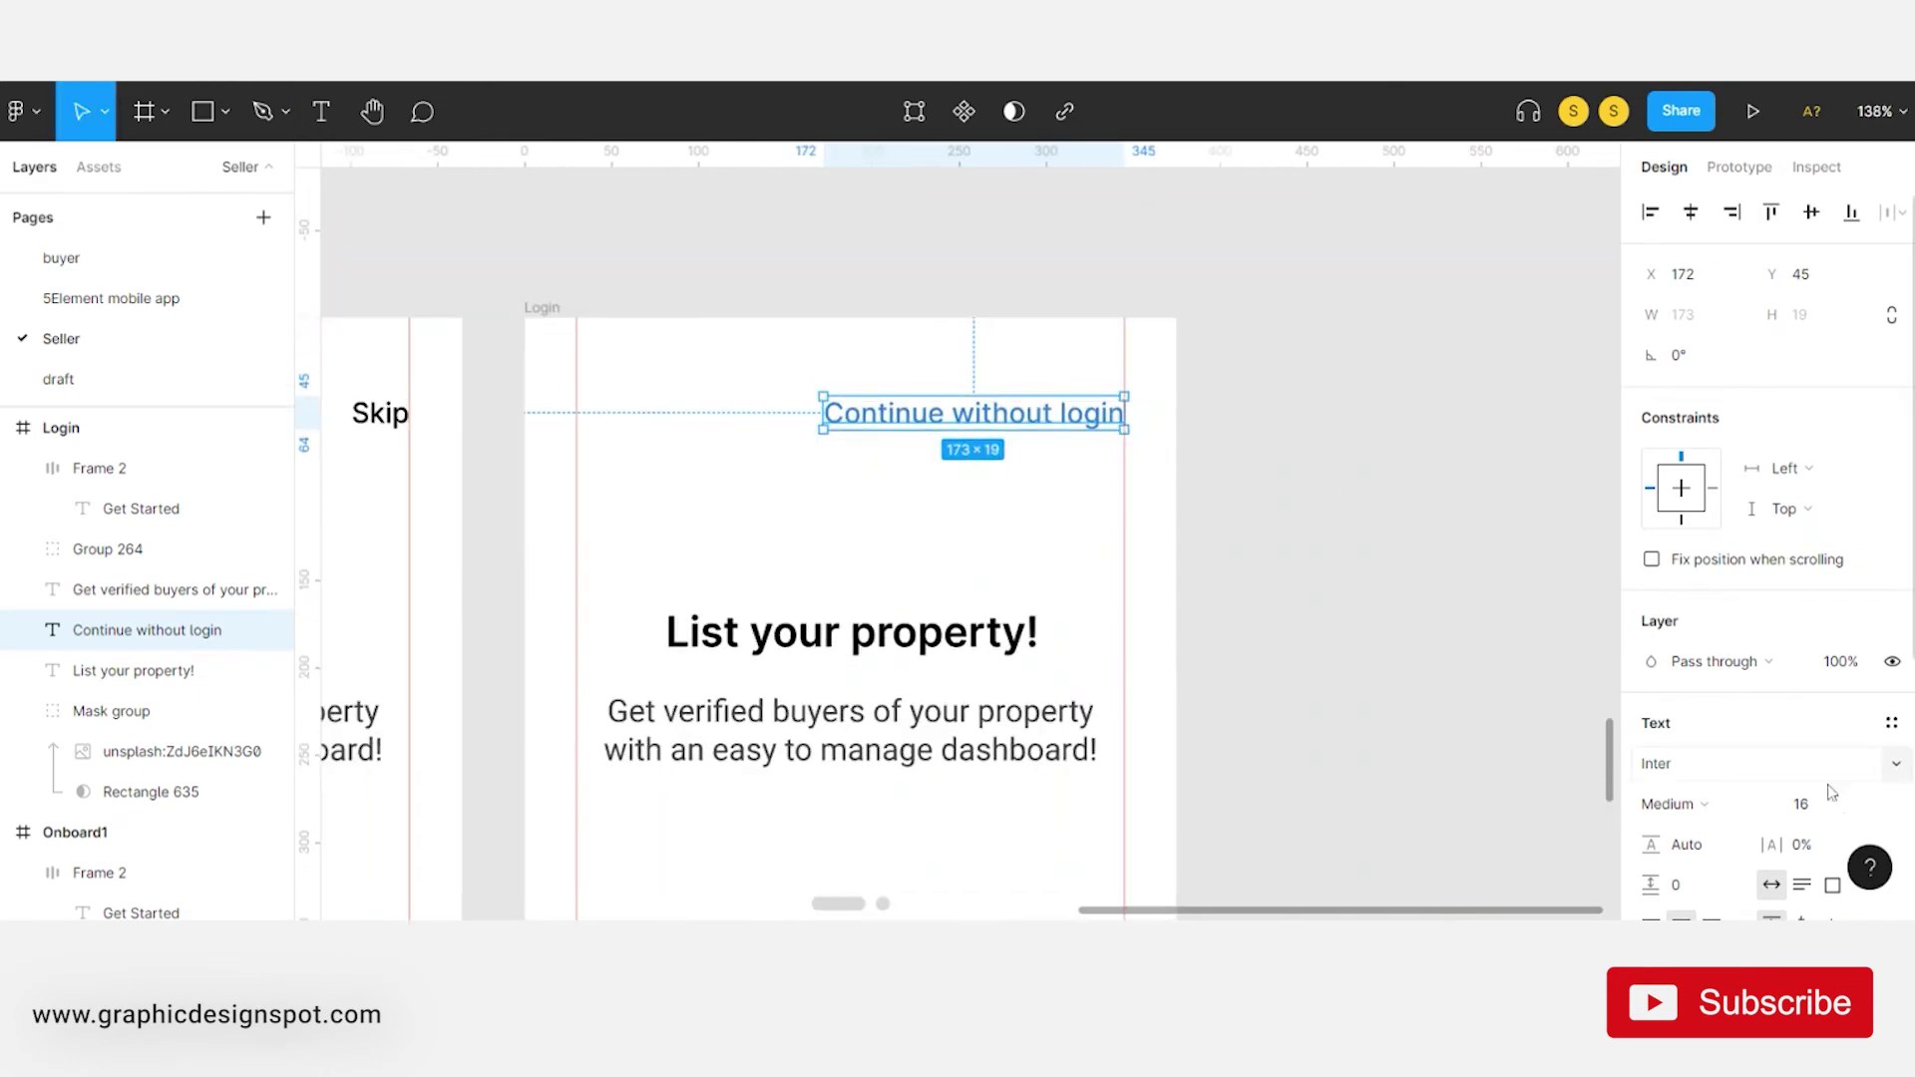
pyautogui.scroll(-2, 1833, 791)
pyautogui.scroll(-3, 1833, 791)
pyautogui.click(1674, 425)
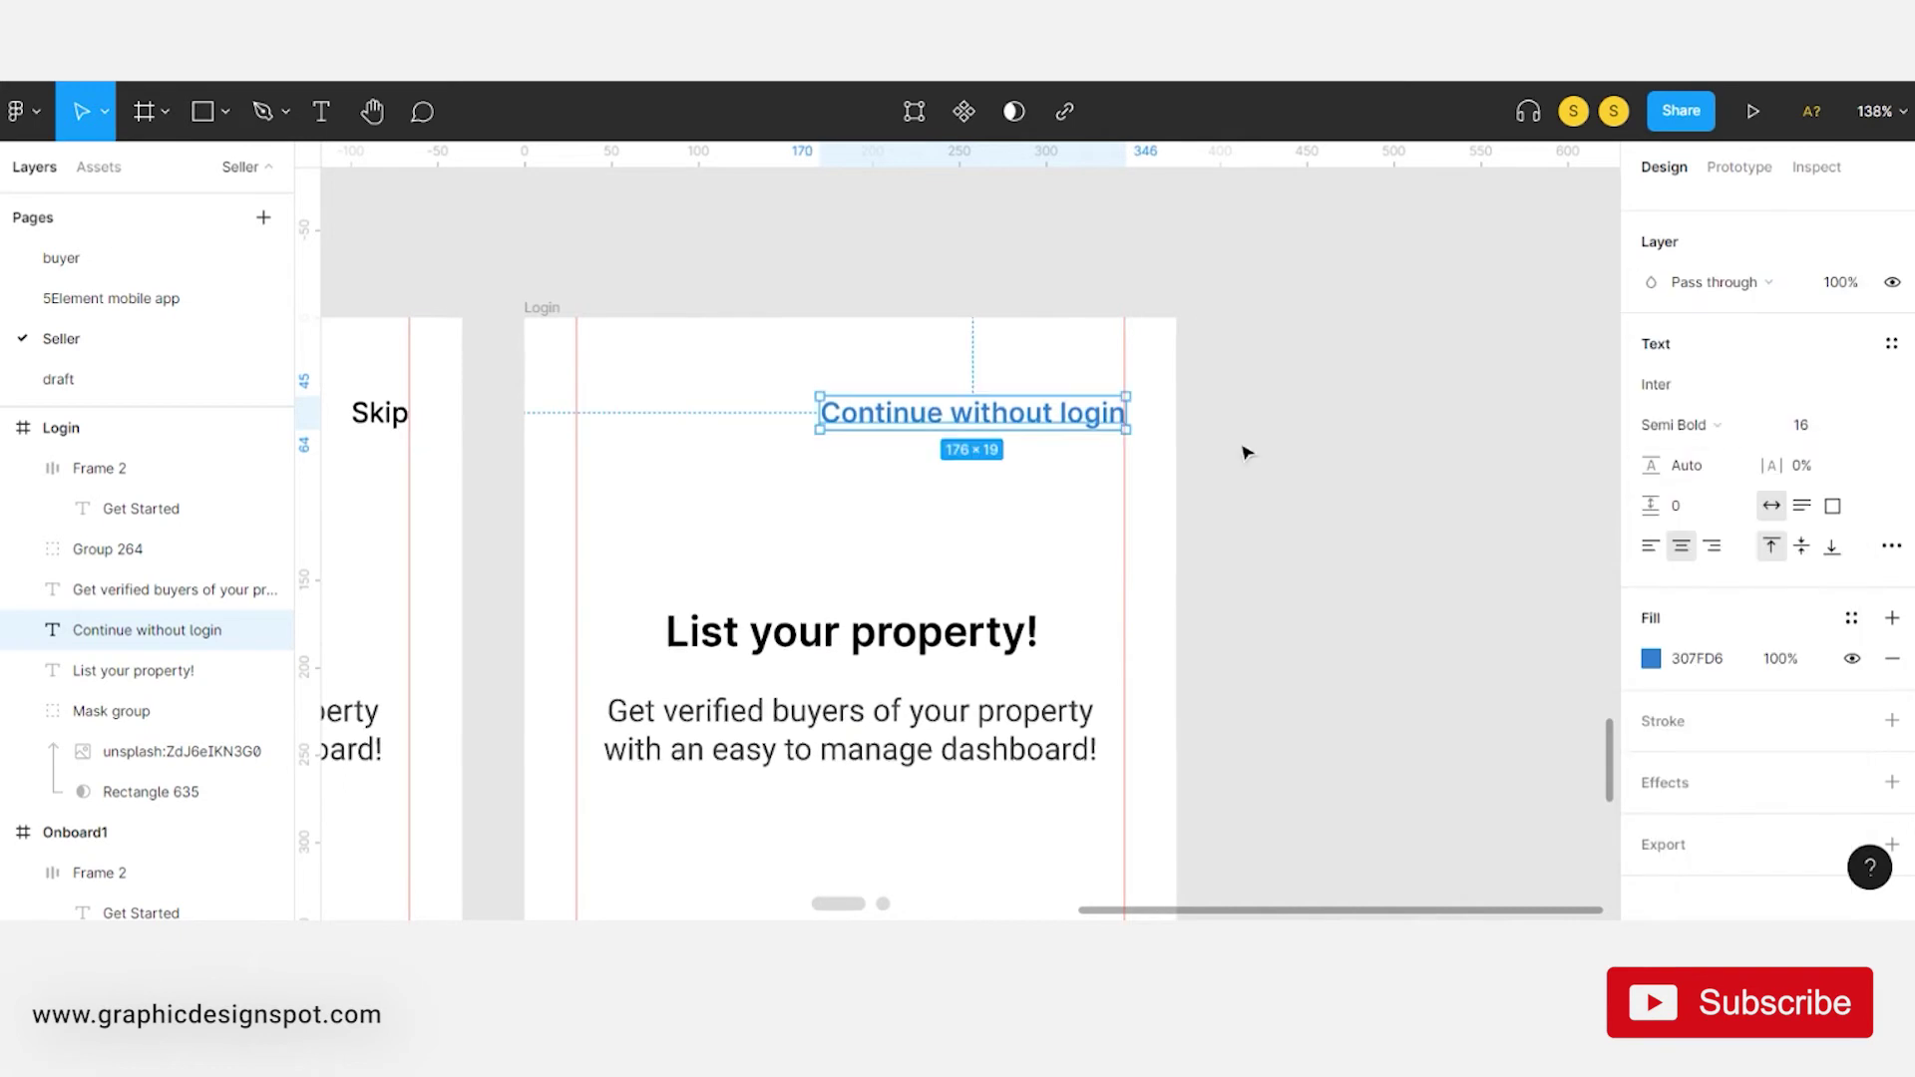
pyautogui.click(1115, 356)
pyautogui.keyDown('ctrl'); pyautogui.scroll(-5, 901, 406); pyautogui.keyUp('ctrl')
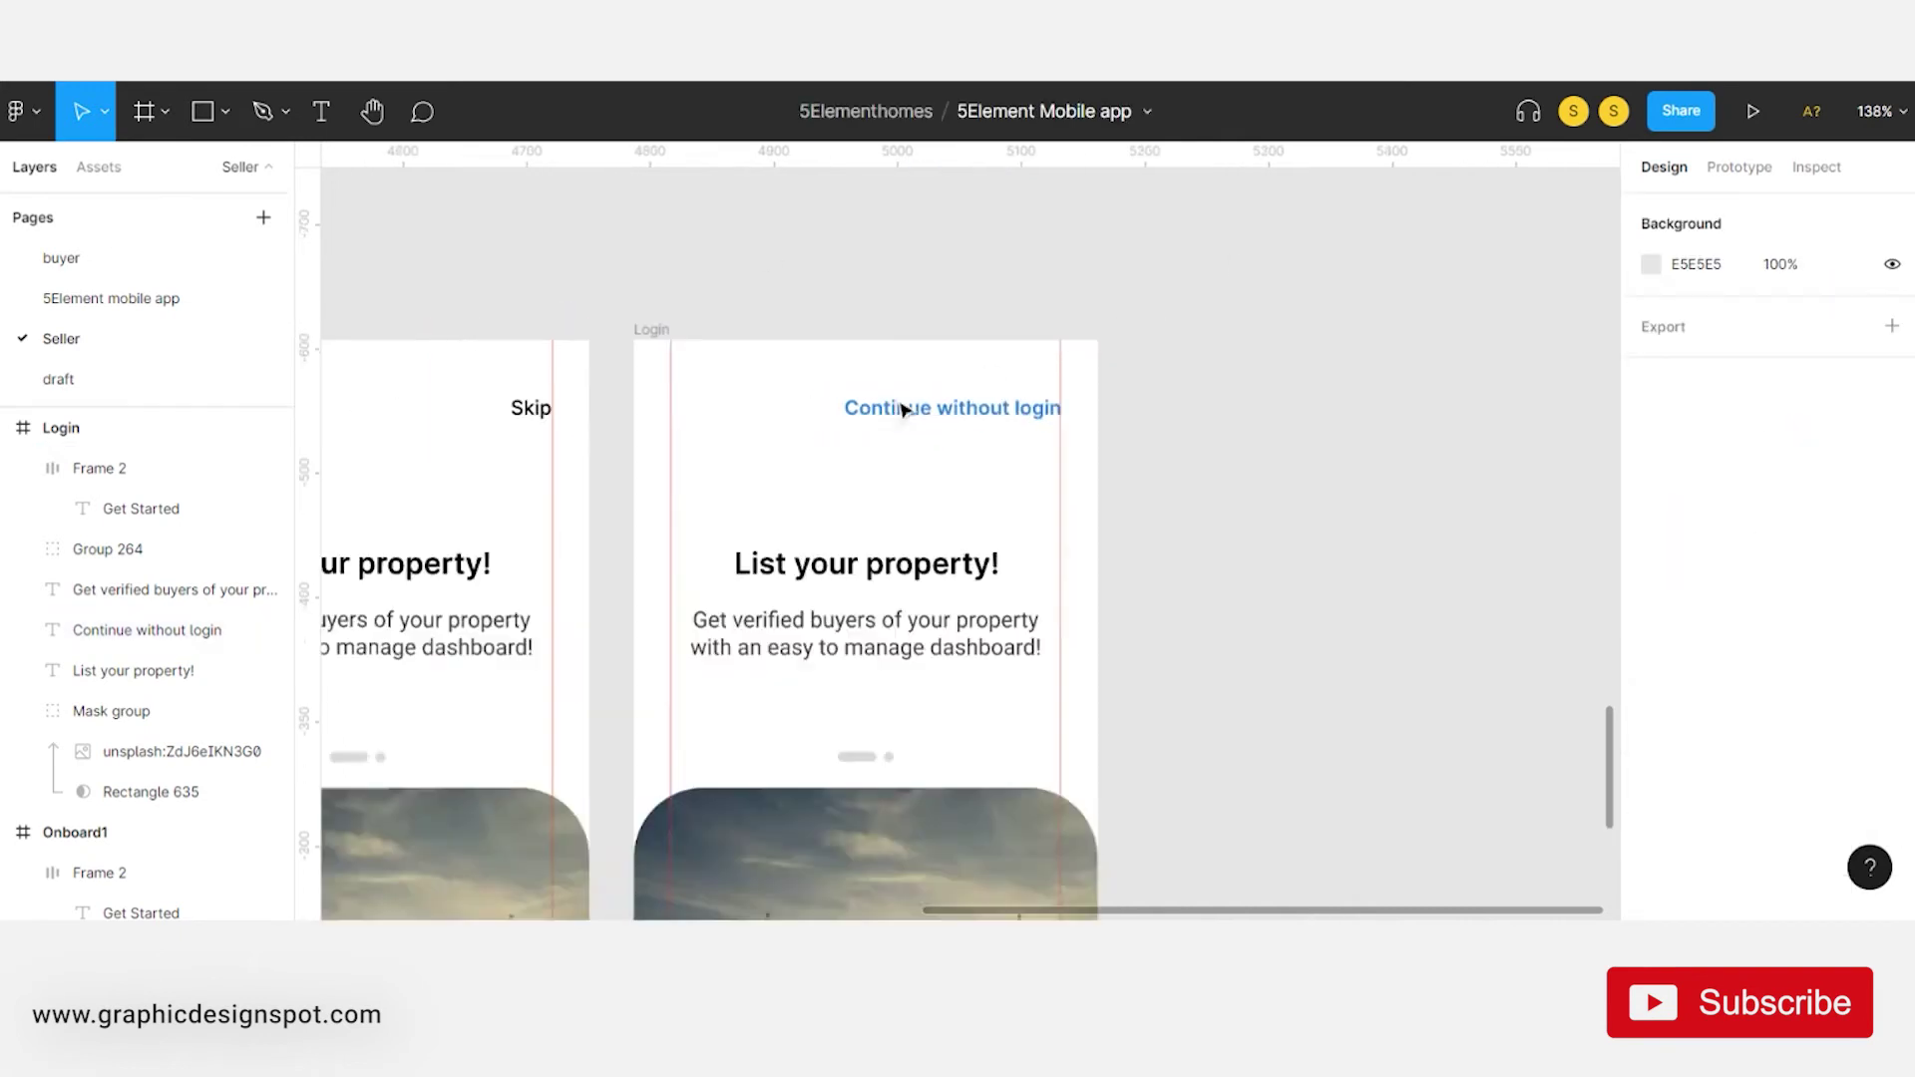
# - Left-align the 'List your property!' heading and its subtitle
pyautogui.click(887, 404)
pyautogui.keyDown('shift'); pyautogui.click(902, 452); pyautogui.keyUp('shift')
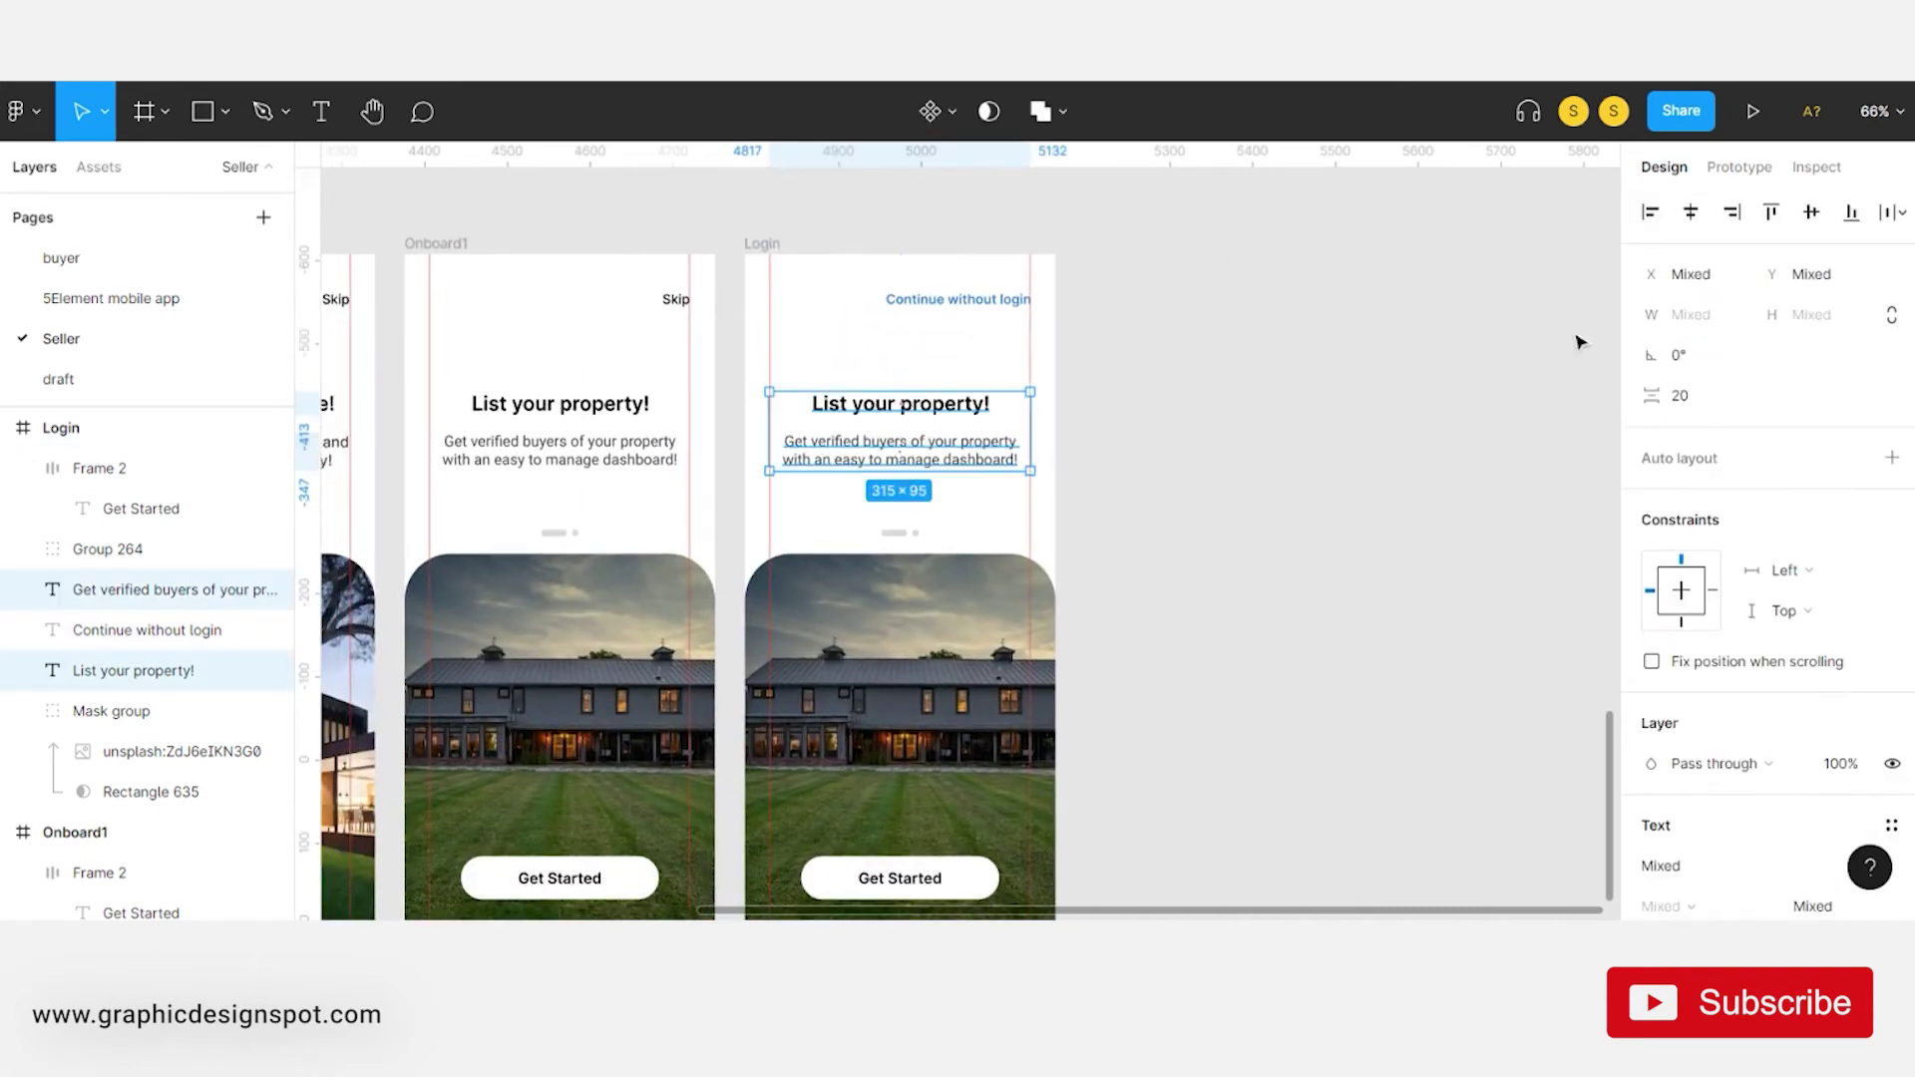
pyautogui.hotkey('ctrl', 'alt', 'l')
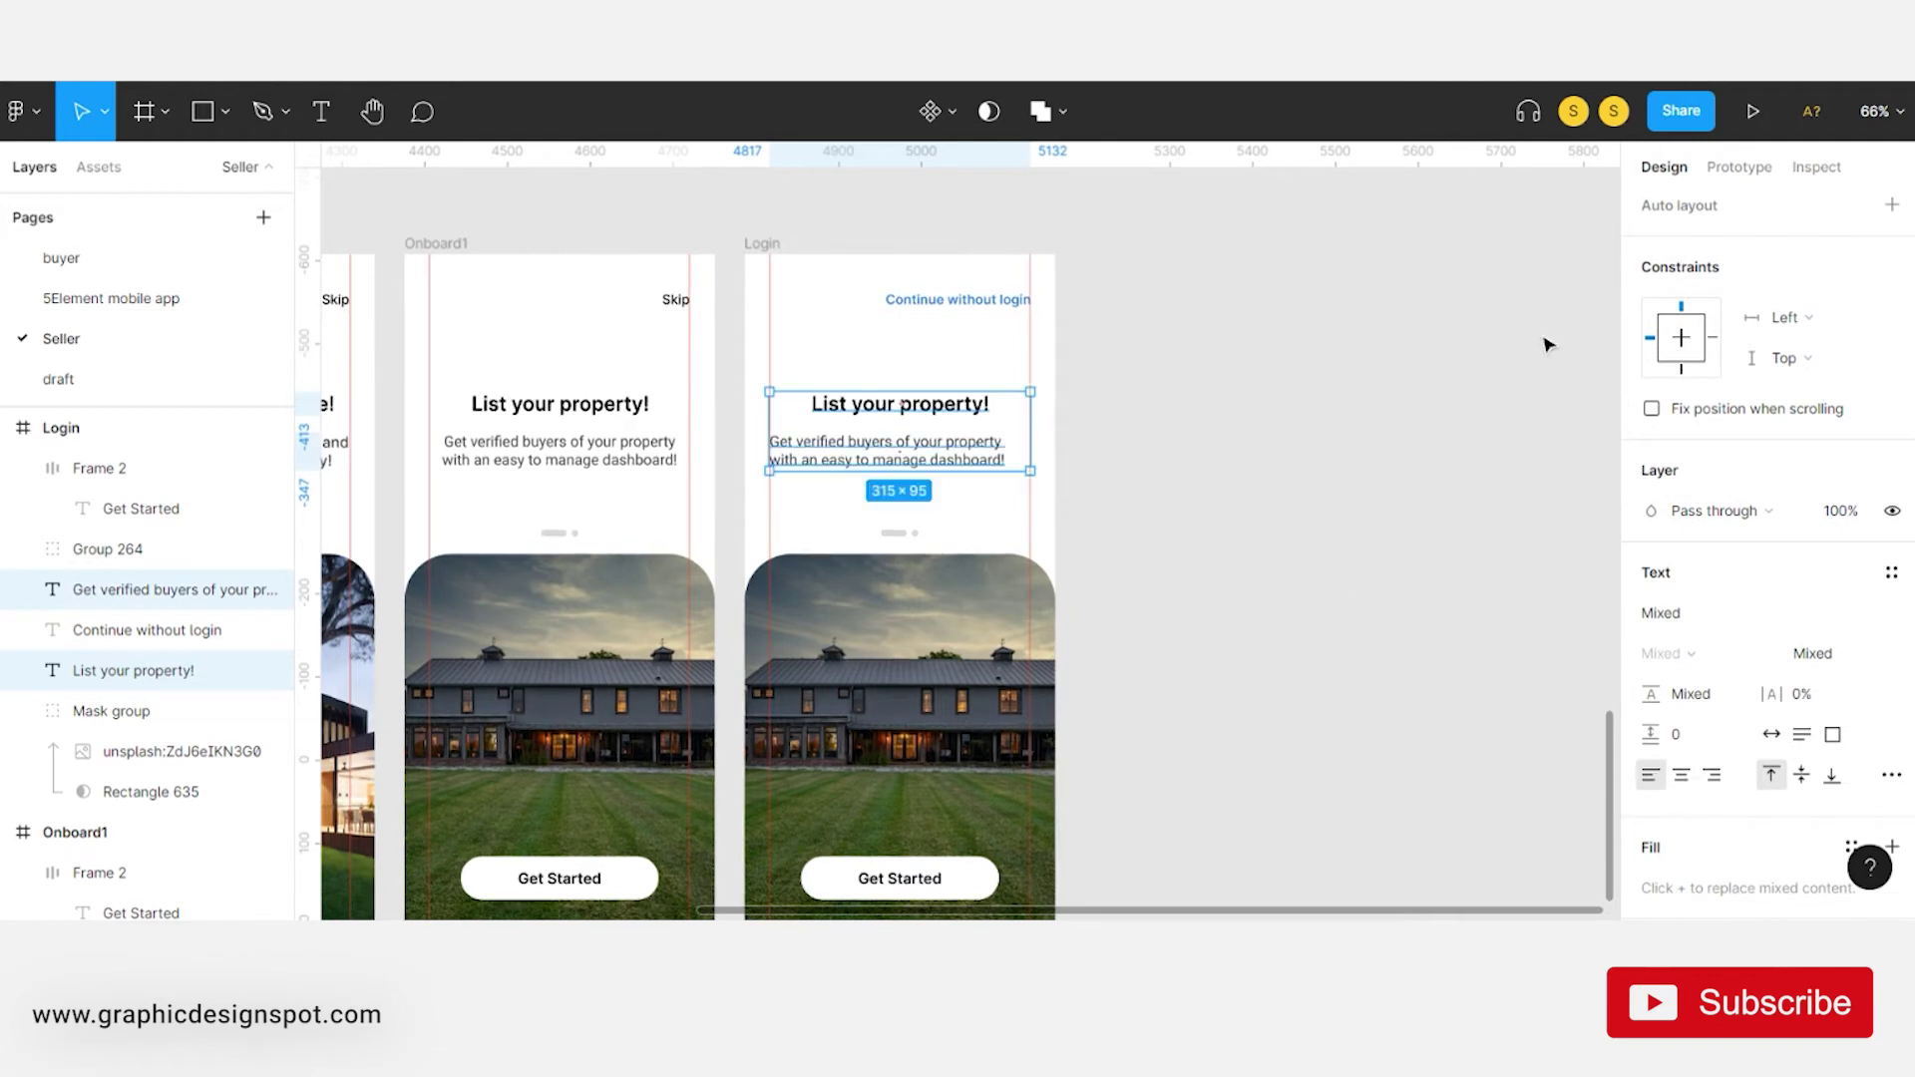
pyautogui.click(1272, 389)
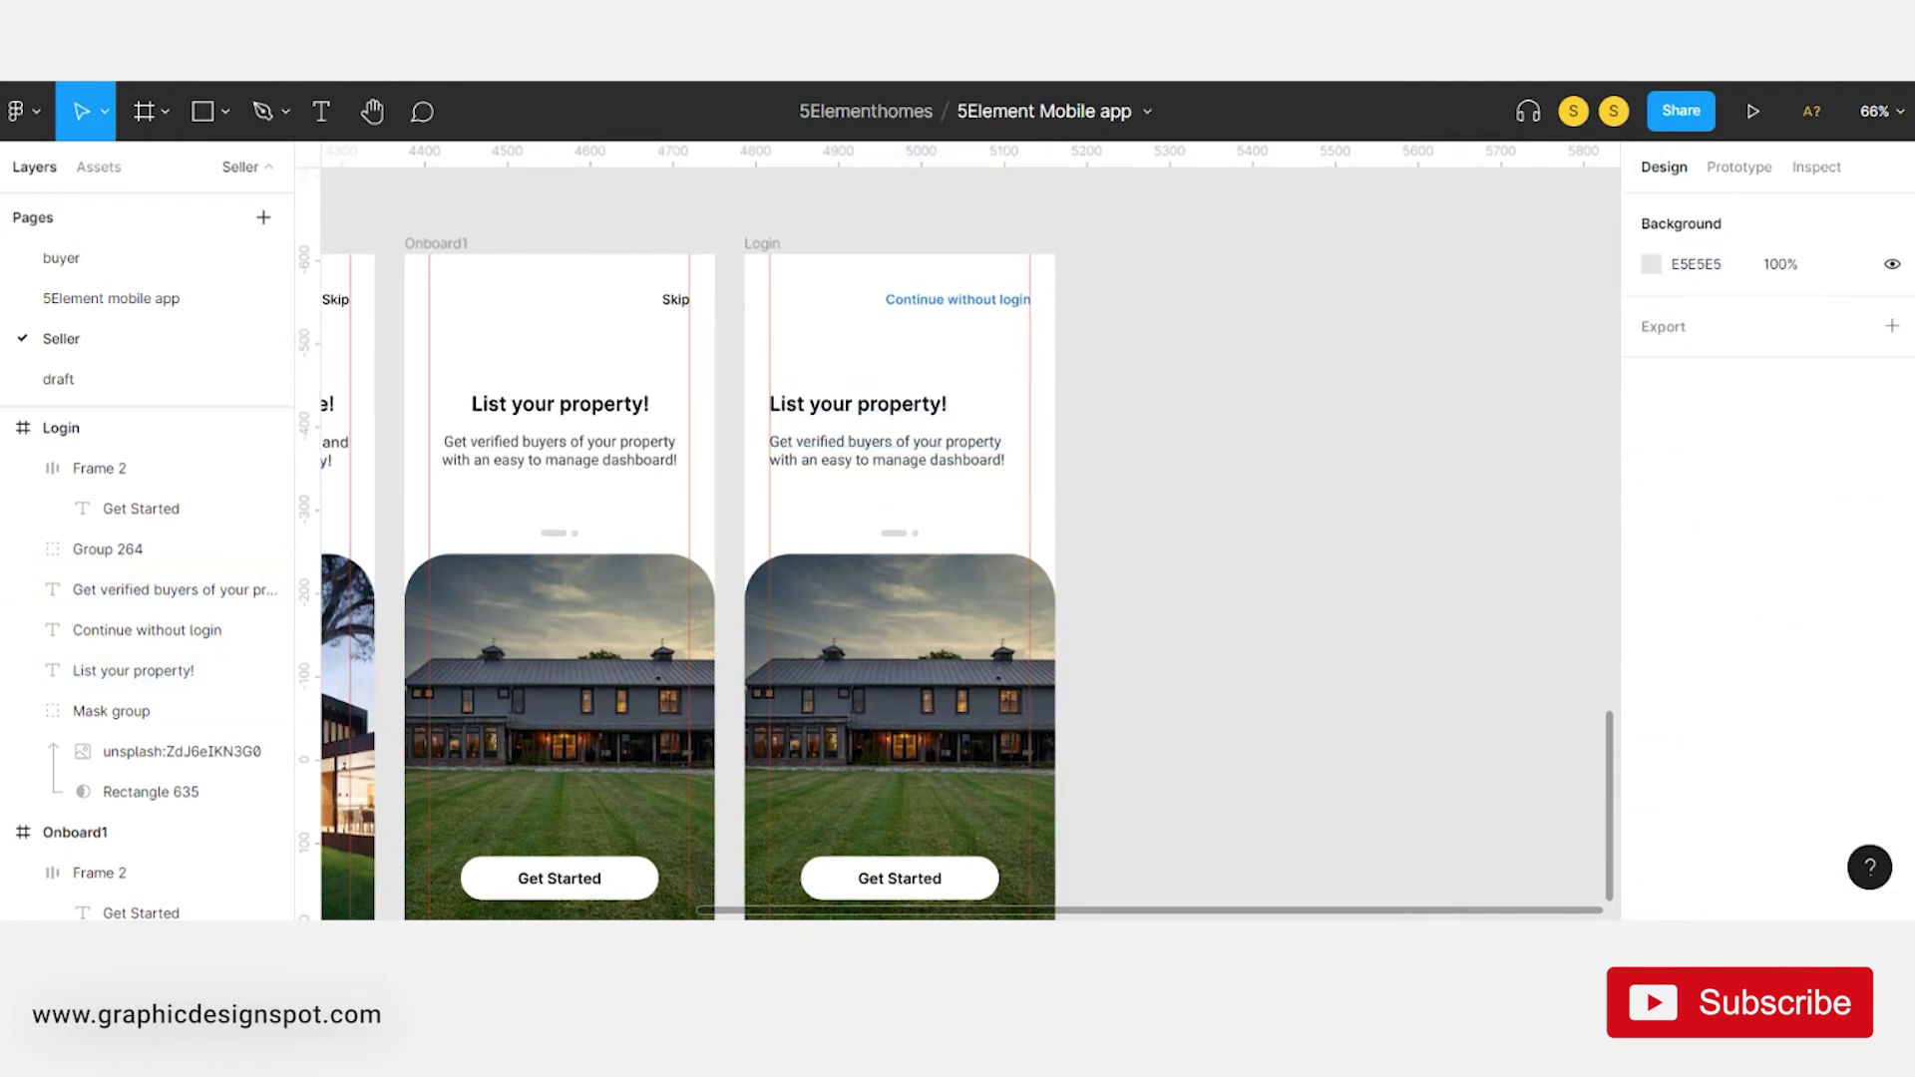
# - Retype the heading as 'Welcome to 5ElementHomes' and delete the subtitle
pyautogui.click(900, 411)
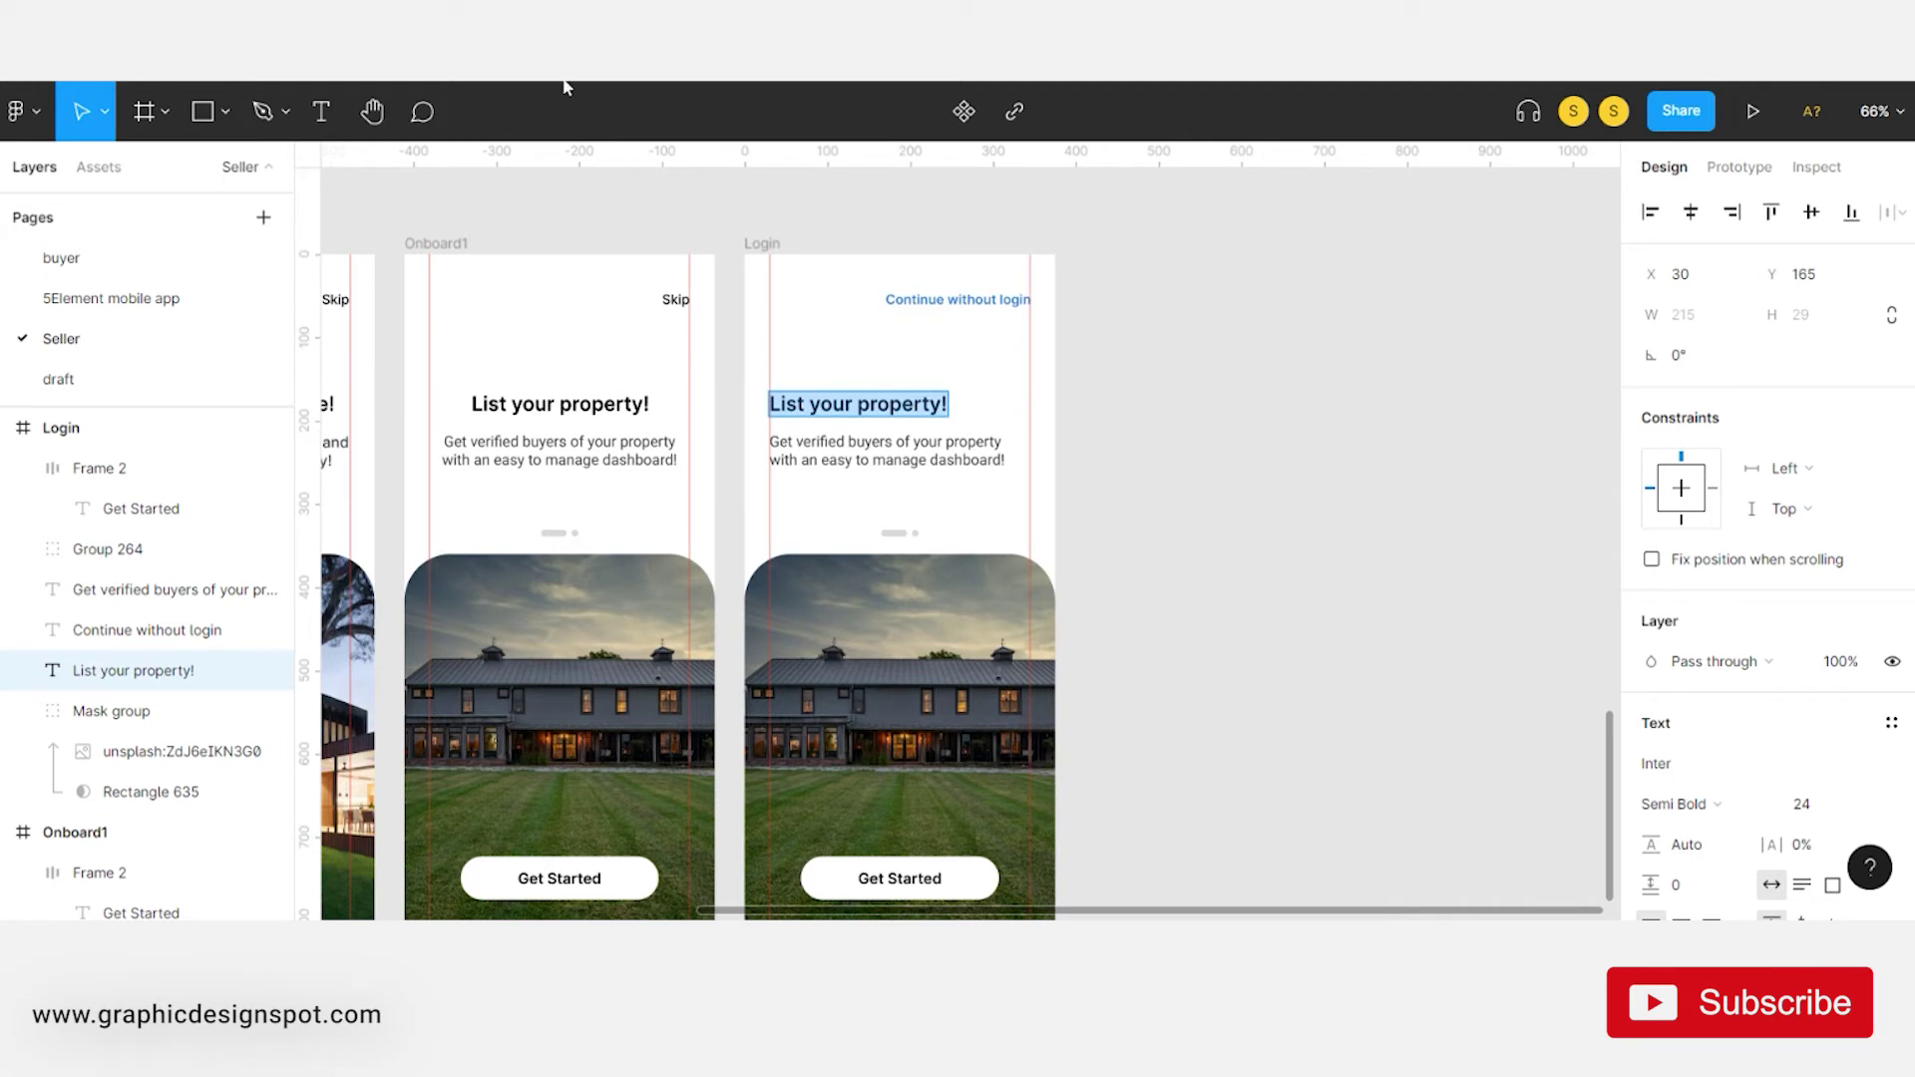
pyautogui.write('Welcome to 5Elementhomes')
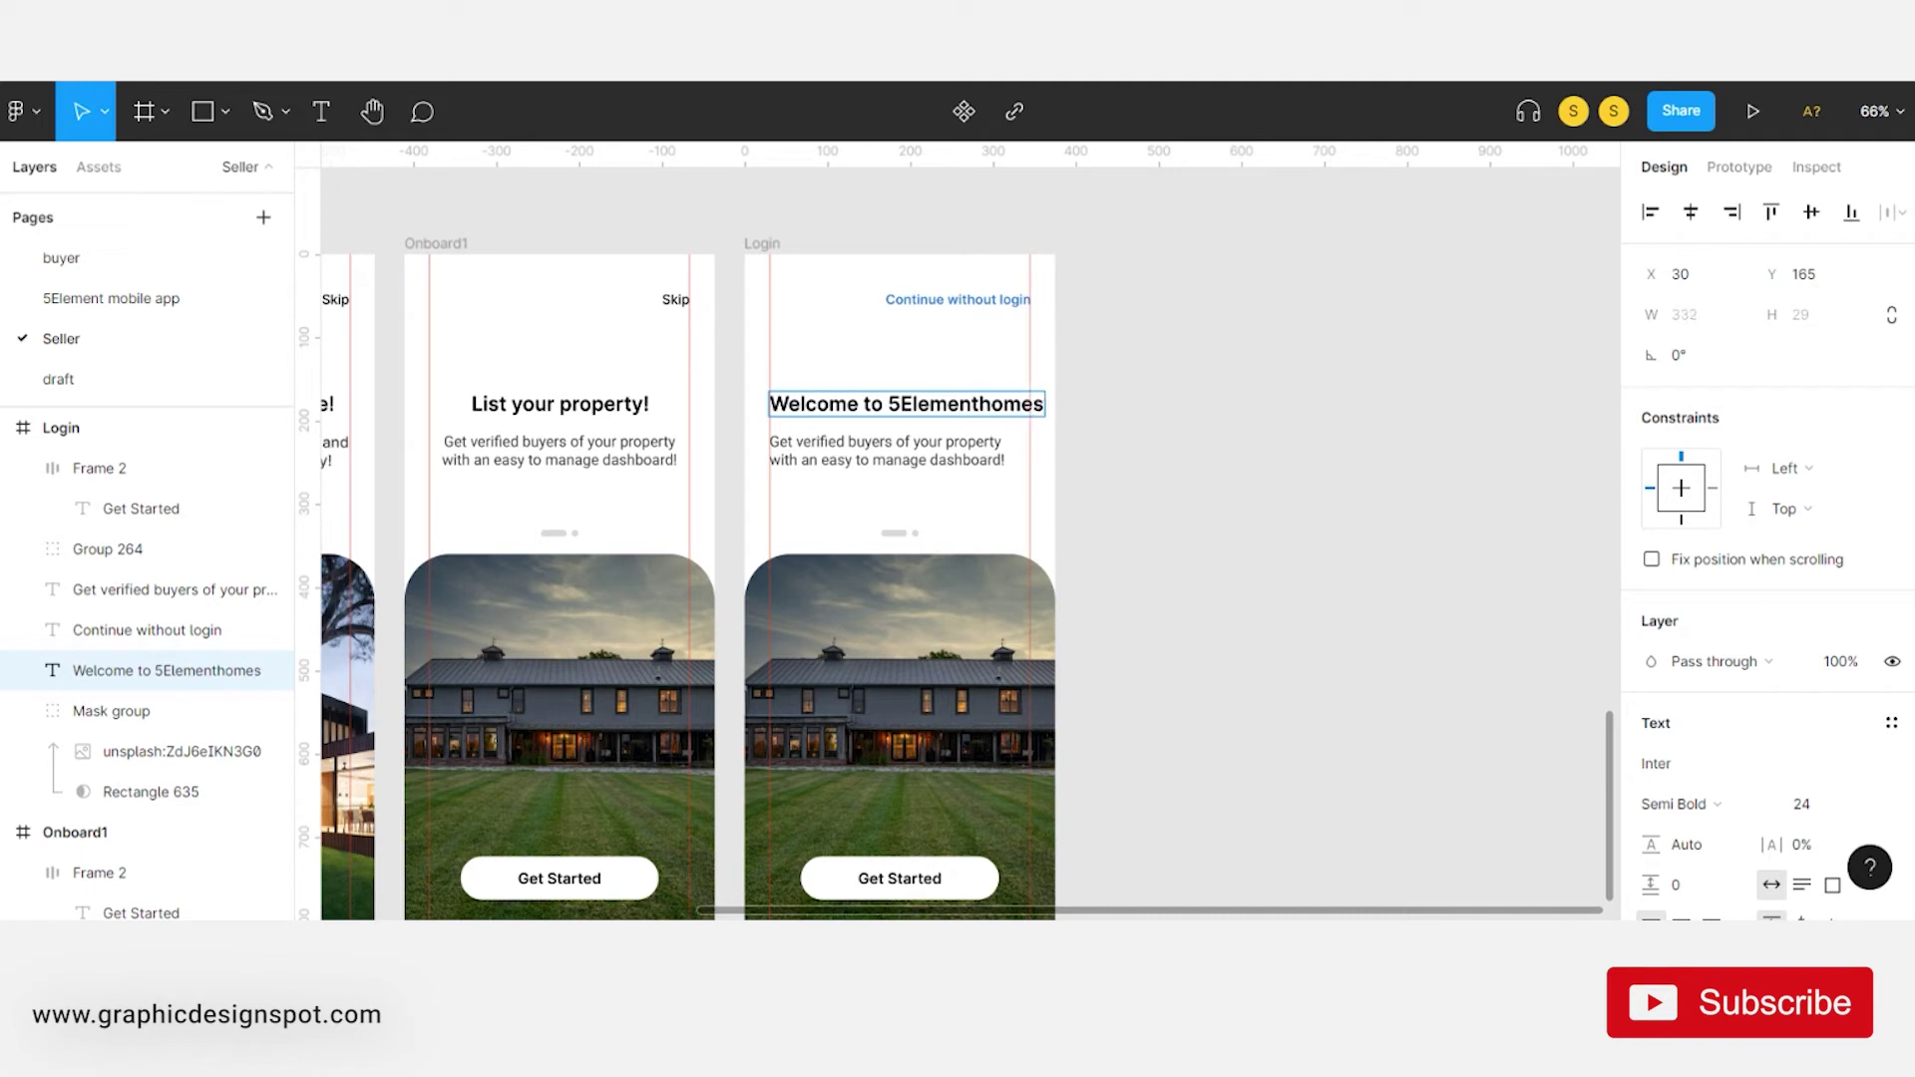
pyautogui.click(991, 404)
pyautogui.press('Escape')
pyautogui.click(848, 454)
pyautogui.press('Delete')
# - Set the Welcome heading to font size 28 and resize its box to wrap onto two lines
pyautogui.click(993, 407)
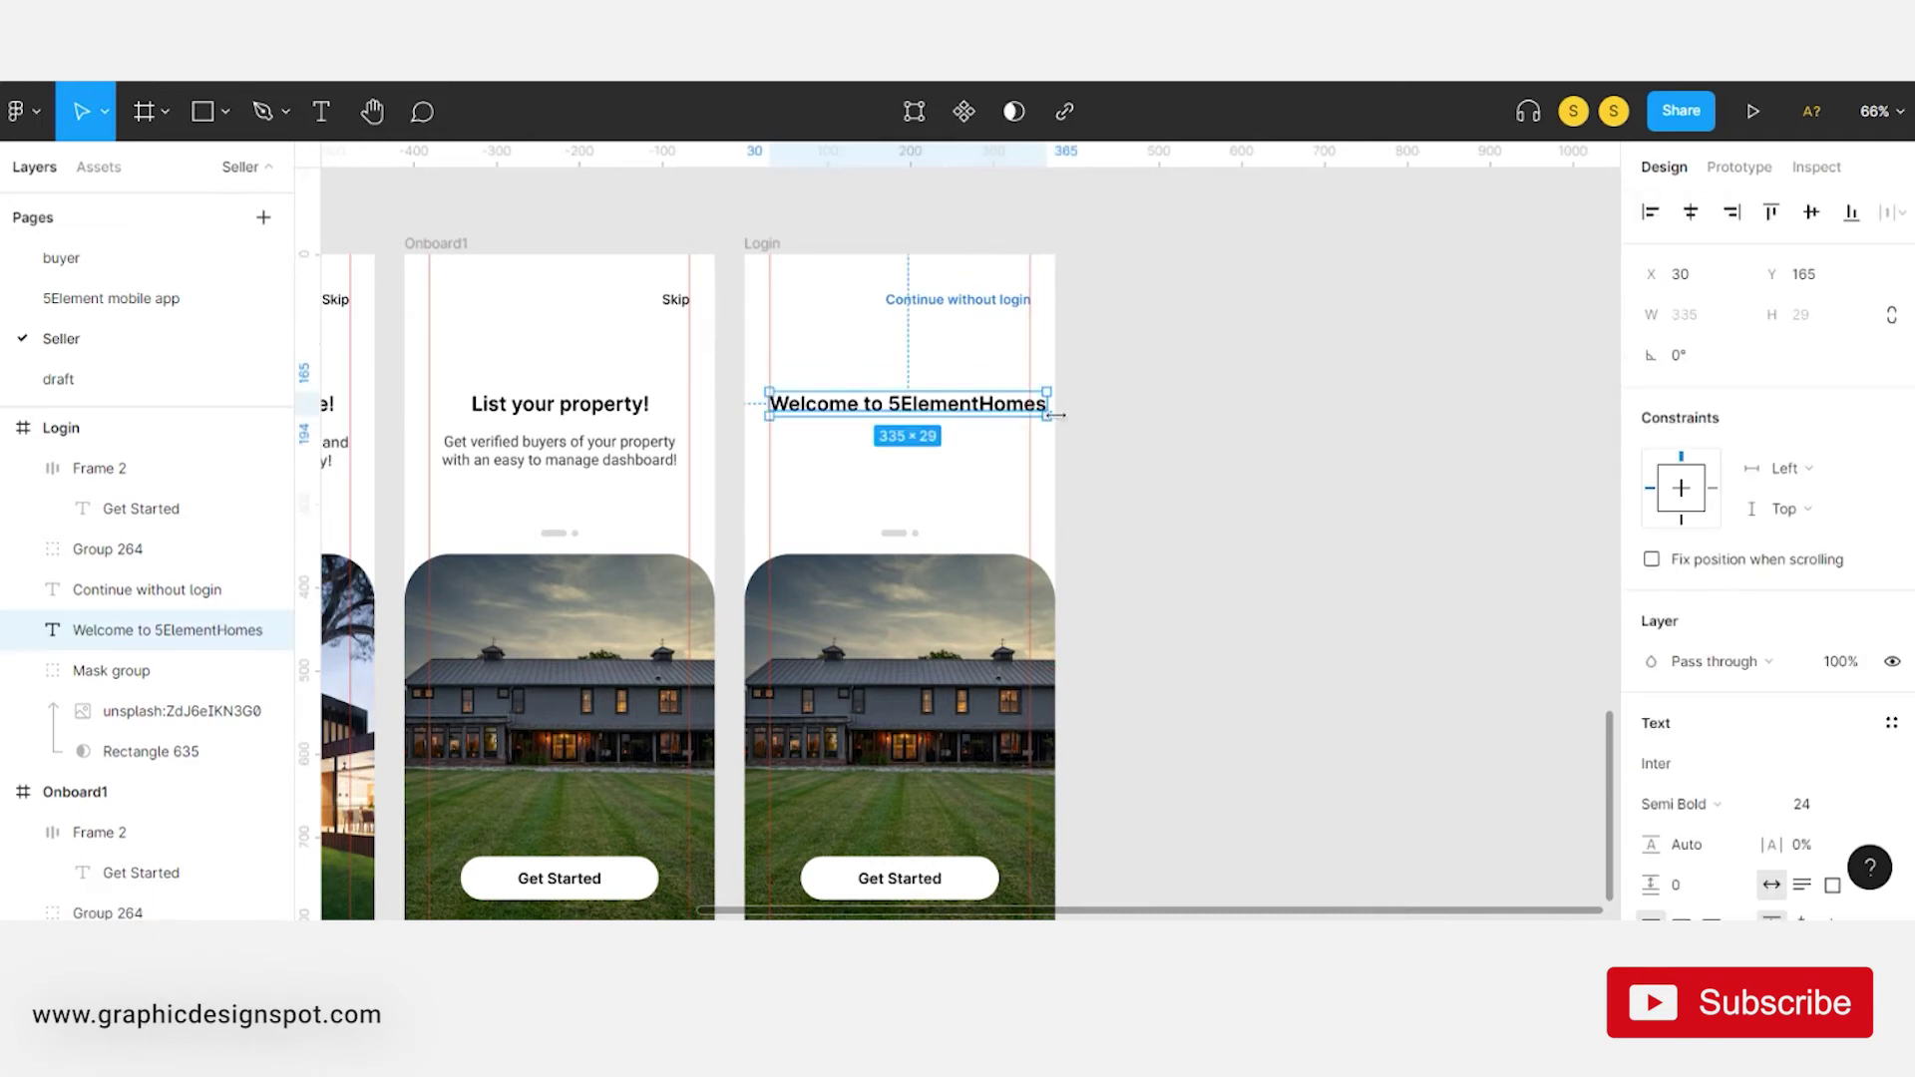
pyautogui.moveTo(1054, 415); pyautogui.dragTo(953, 420)
pyautogui.click(1820, 805)
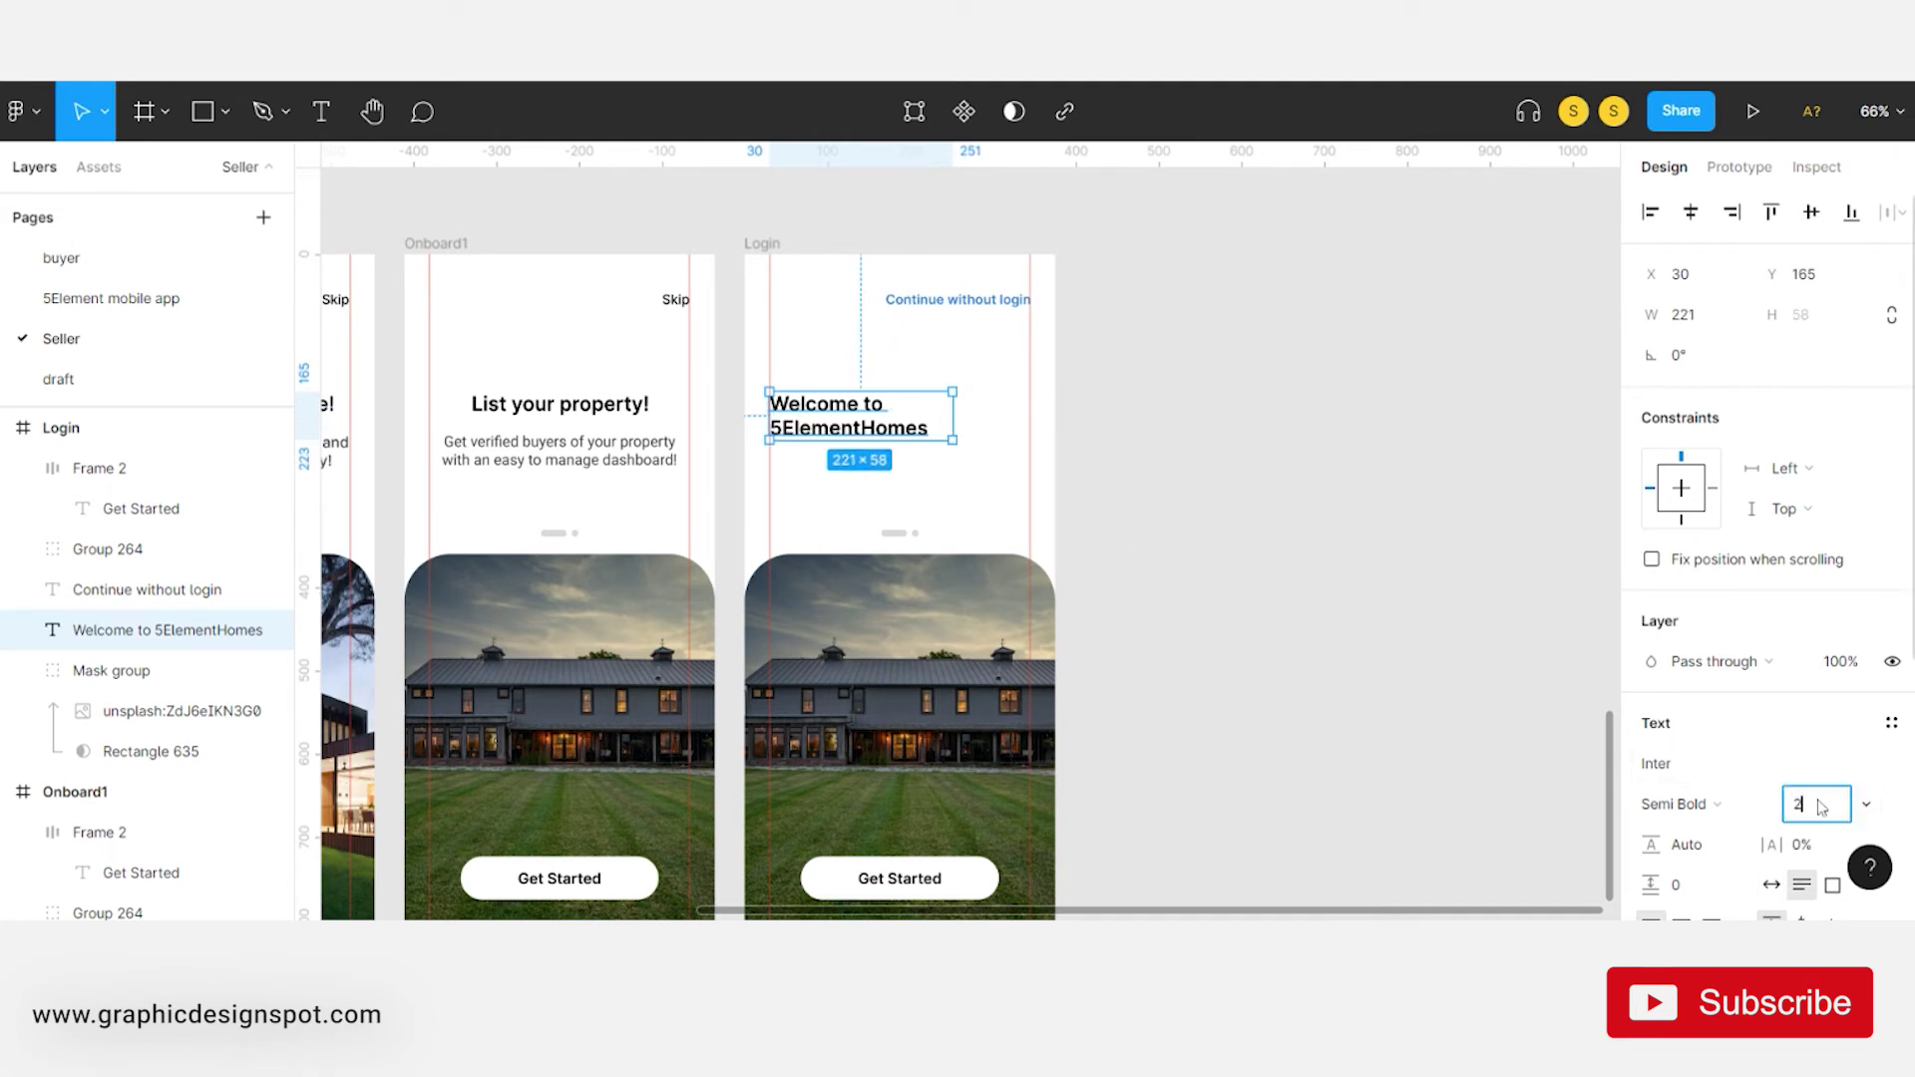
pyautogui.write('8')
pyautogui.press('Return')
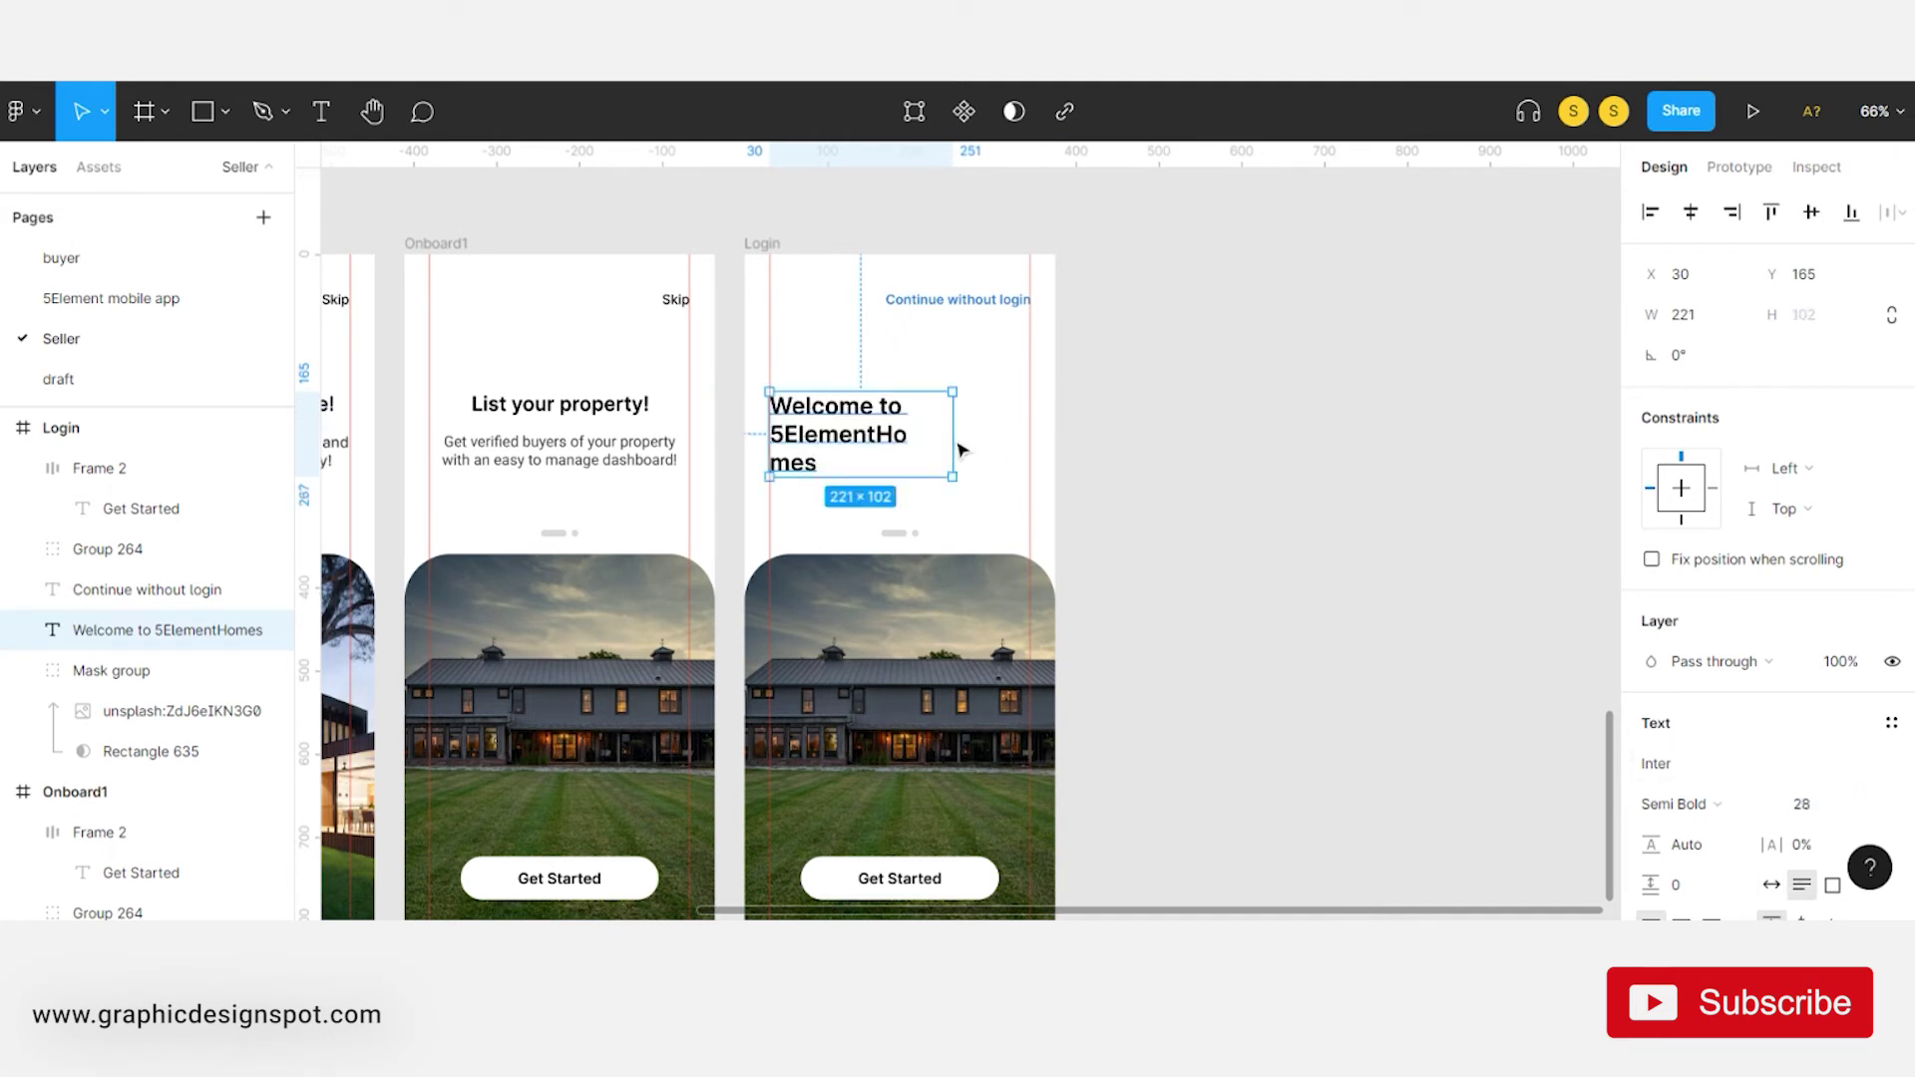
pyautogui.moveTo(956, 444)
pyautogui.mouseDown()
pyautogui.moveTo(973, 435)
pyautogui.moveTo(880, 501)
pyautogui.mouseUp()
# - Delete the page-indicator dots and house image from Login, and move the Welcome heading down
pyautogui.click(918, 536)
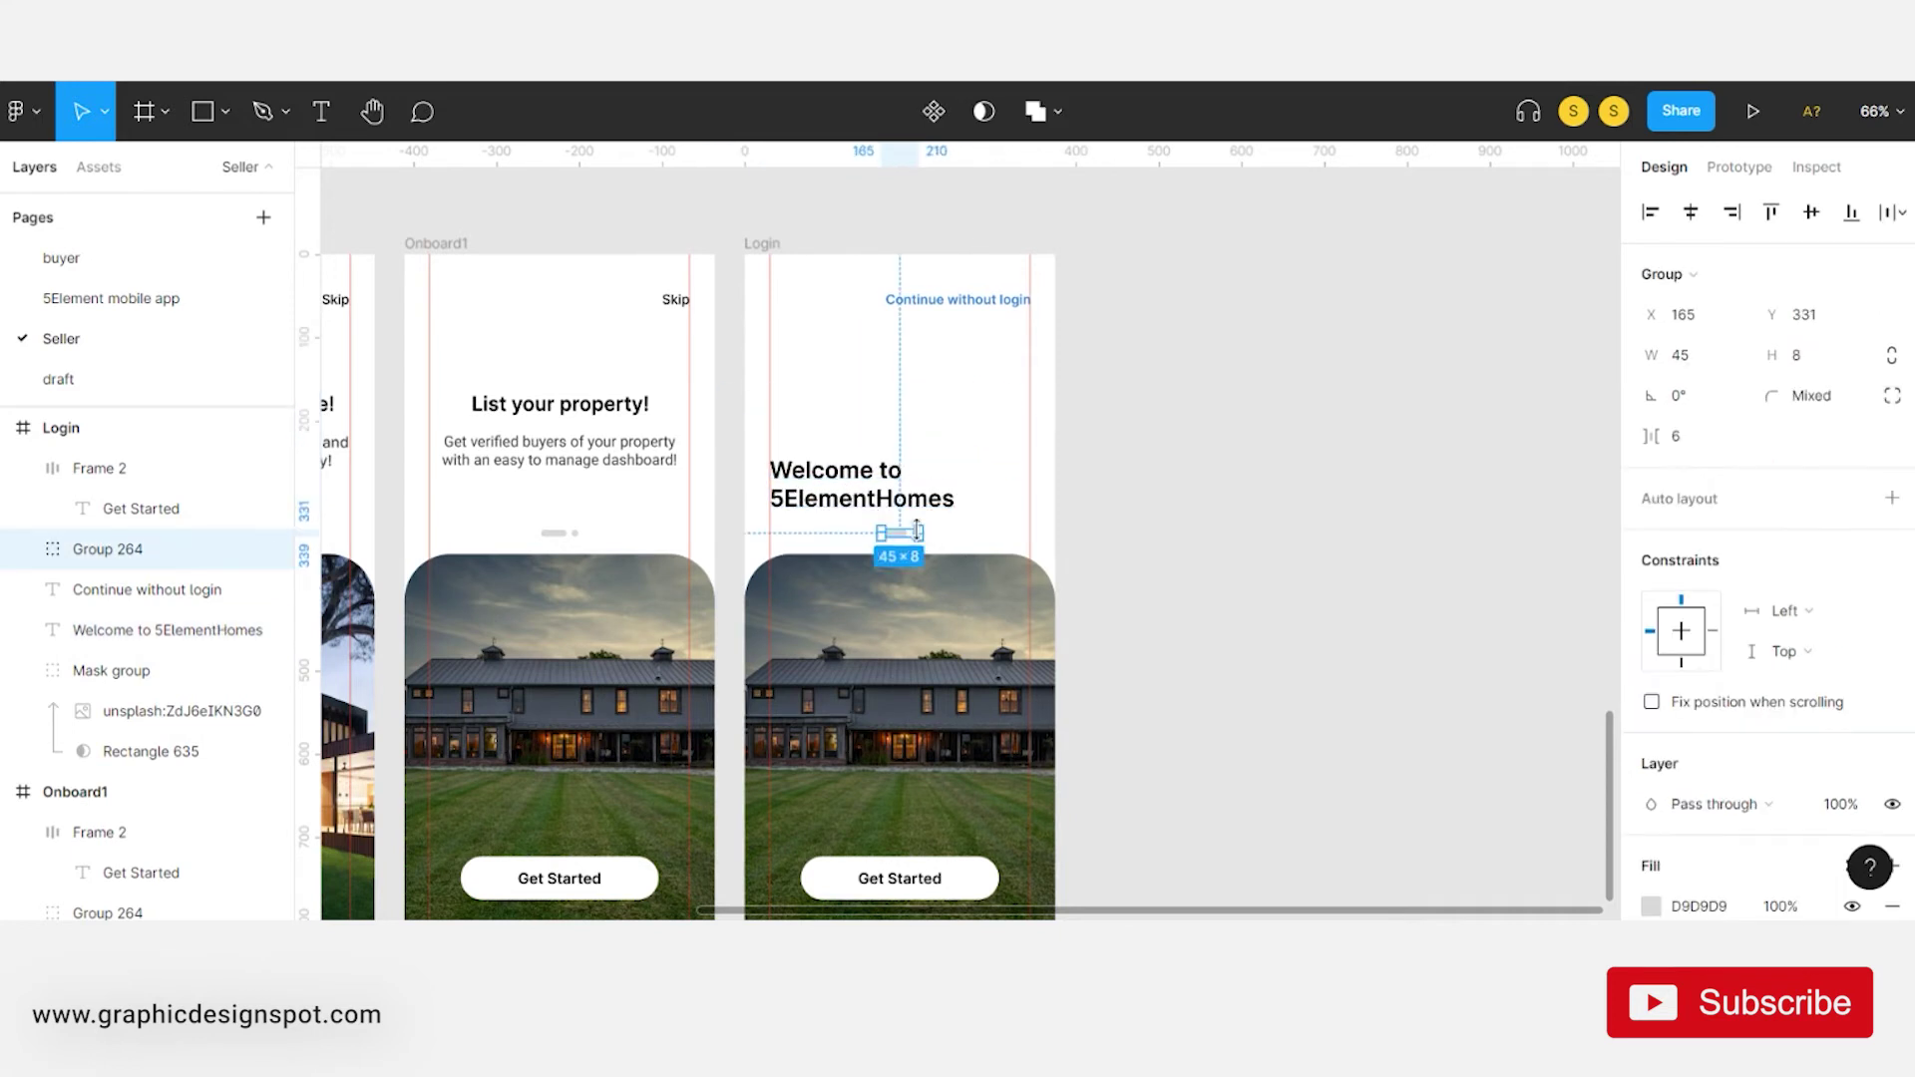
pyautogui.press('Delete')
pyautogui.click(1022, 648)
pyautogui.press('Delete')
pyautogui.click(927, 886)
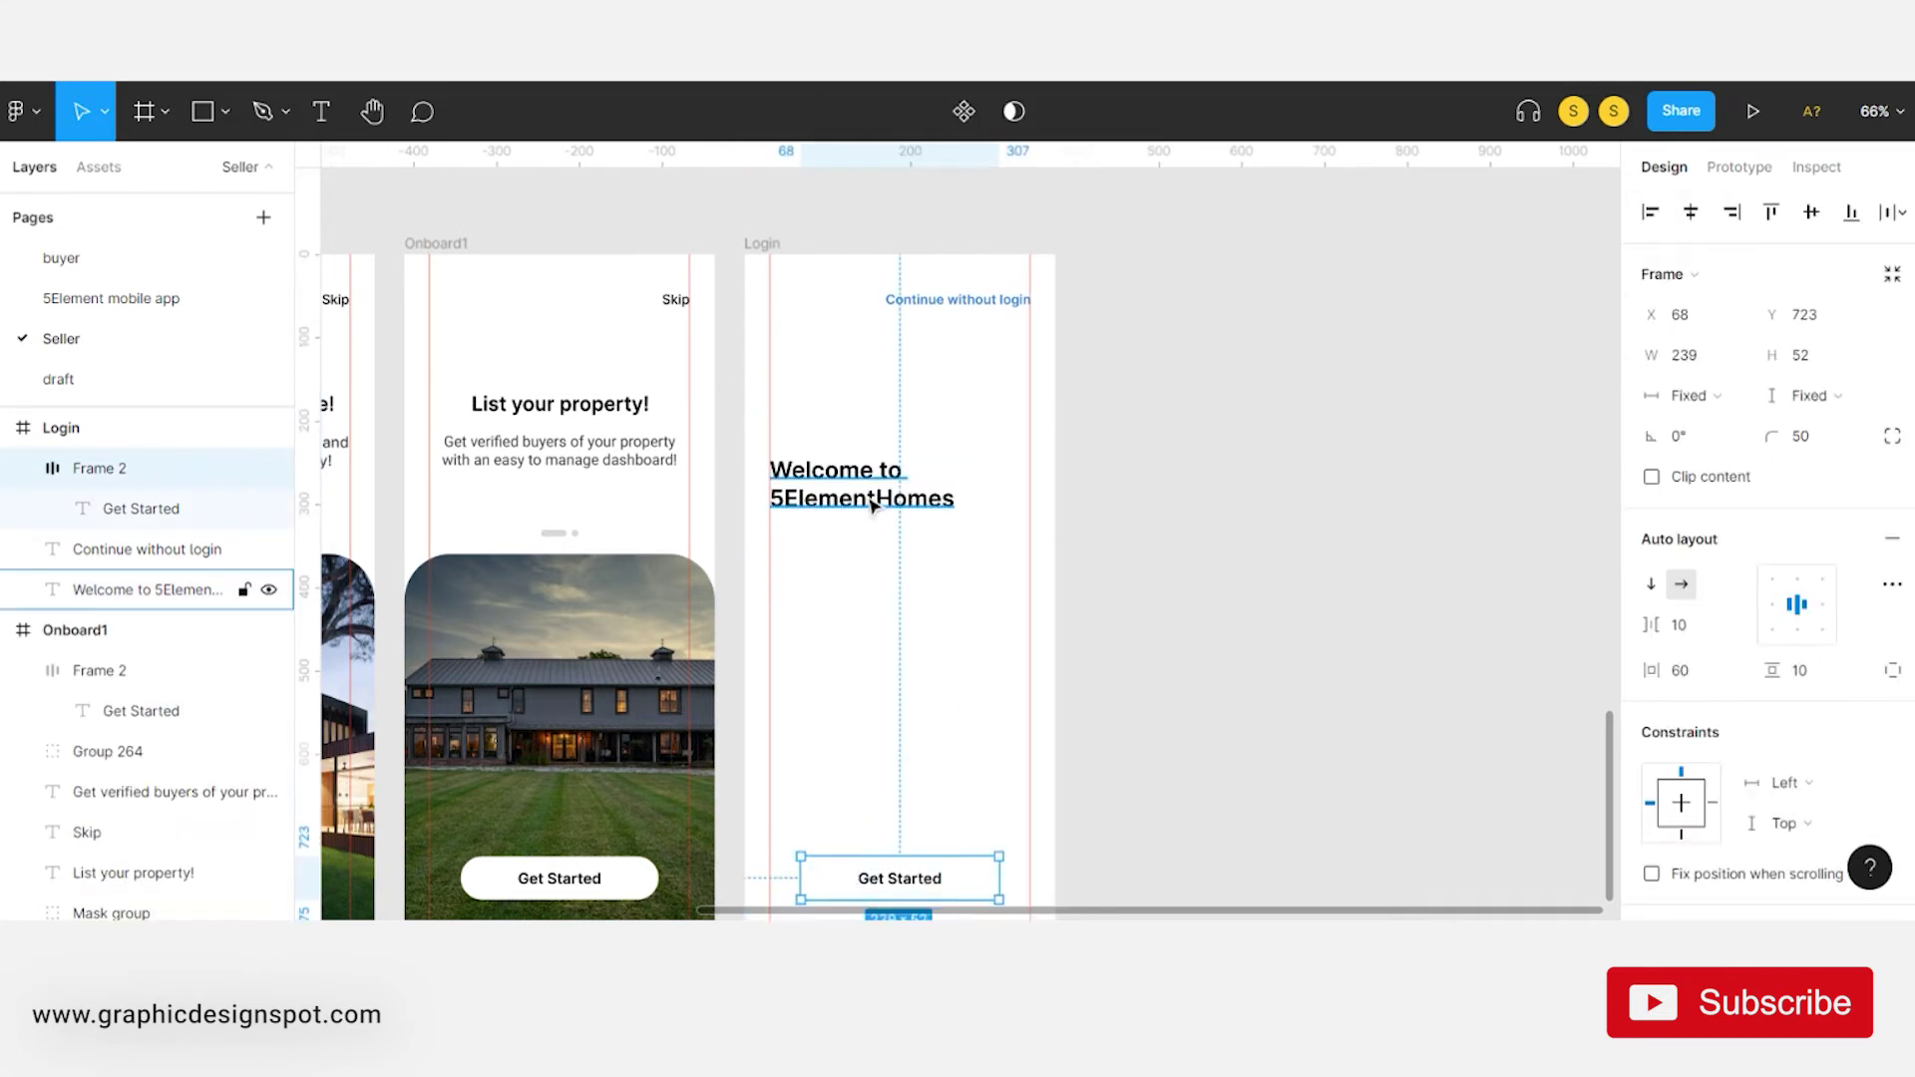
pyautogui.moveTo(876, 498); pyautogui.dragTo(877, 559)
# - Copy the Splash screen logo into Login, placed above the Welcome heading
pyautogui.scroll(-3, 1064, 410)
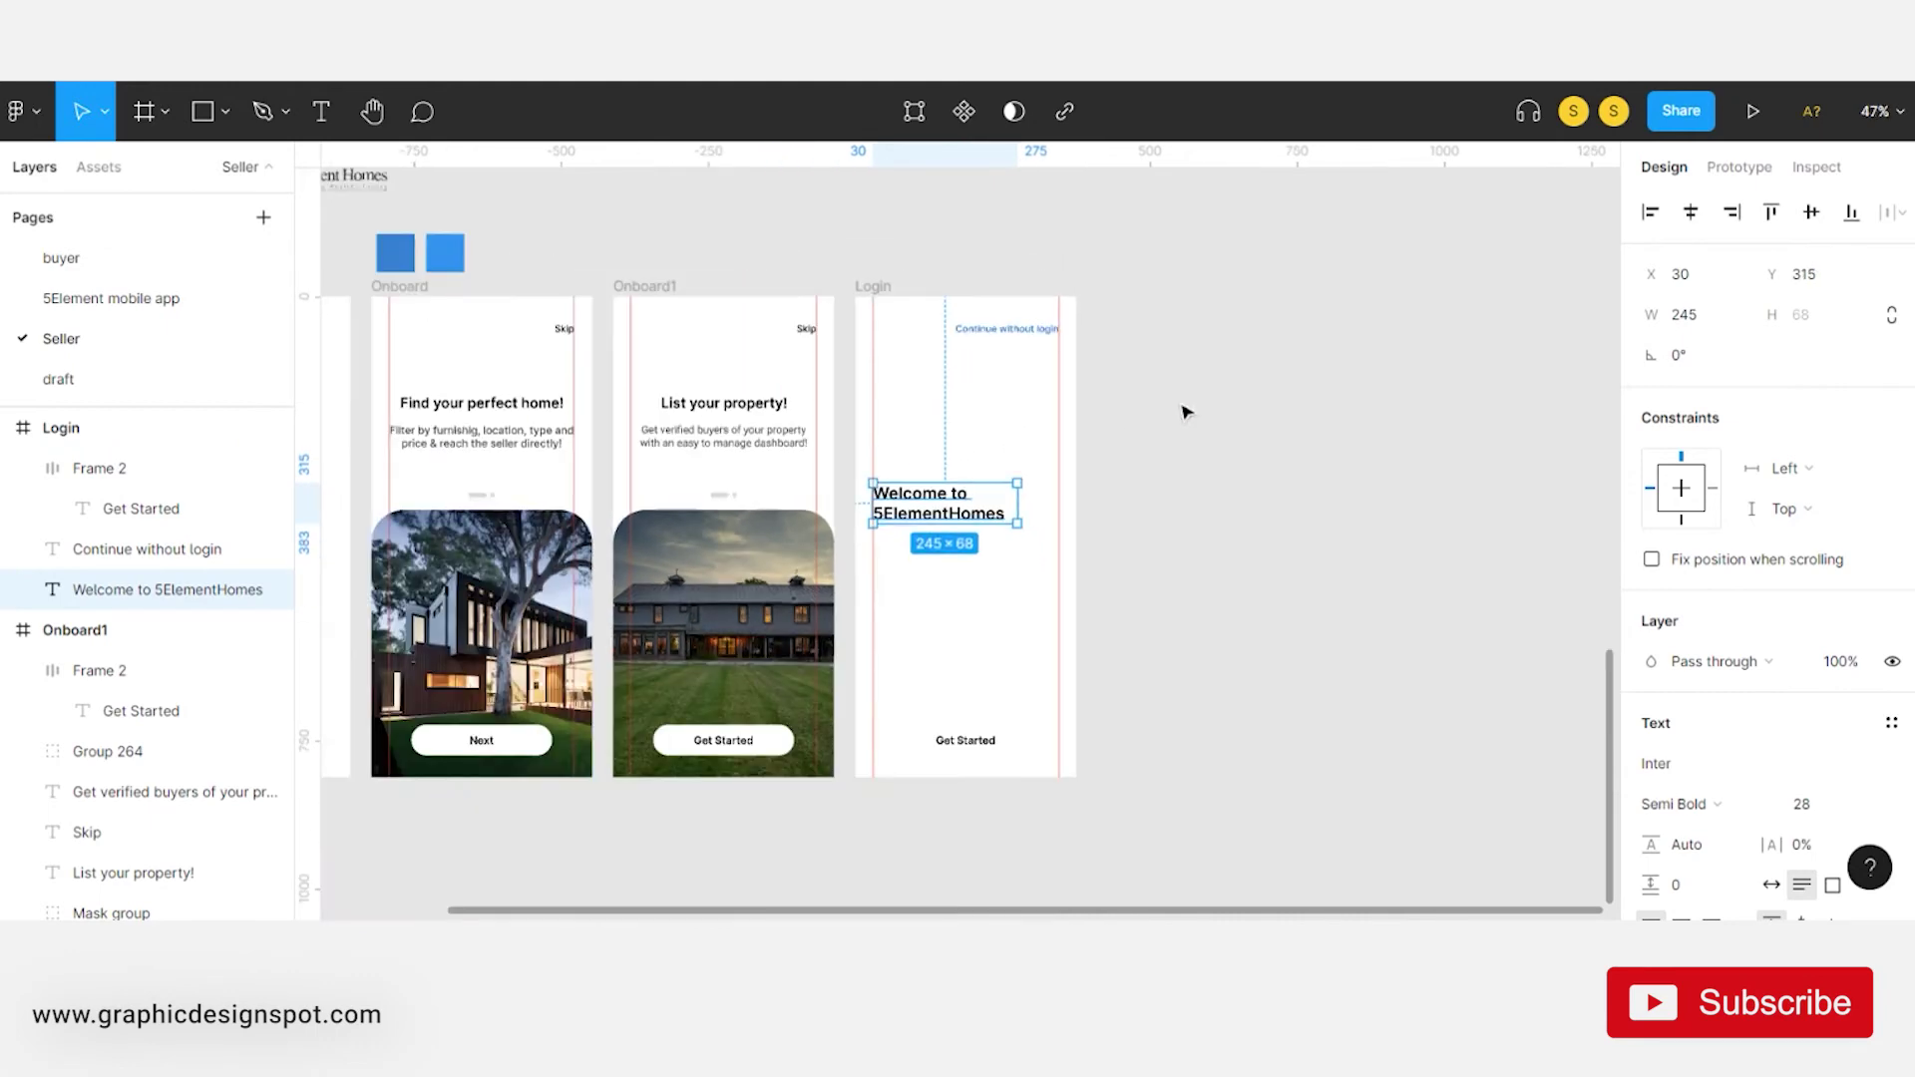
pyautogui.scroll(-2, 1065, 410)
pyautogui.click(504, 528)
pyautogui.moveTo(504, 528); pyautogui.dragTo(1177, 536)
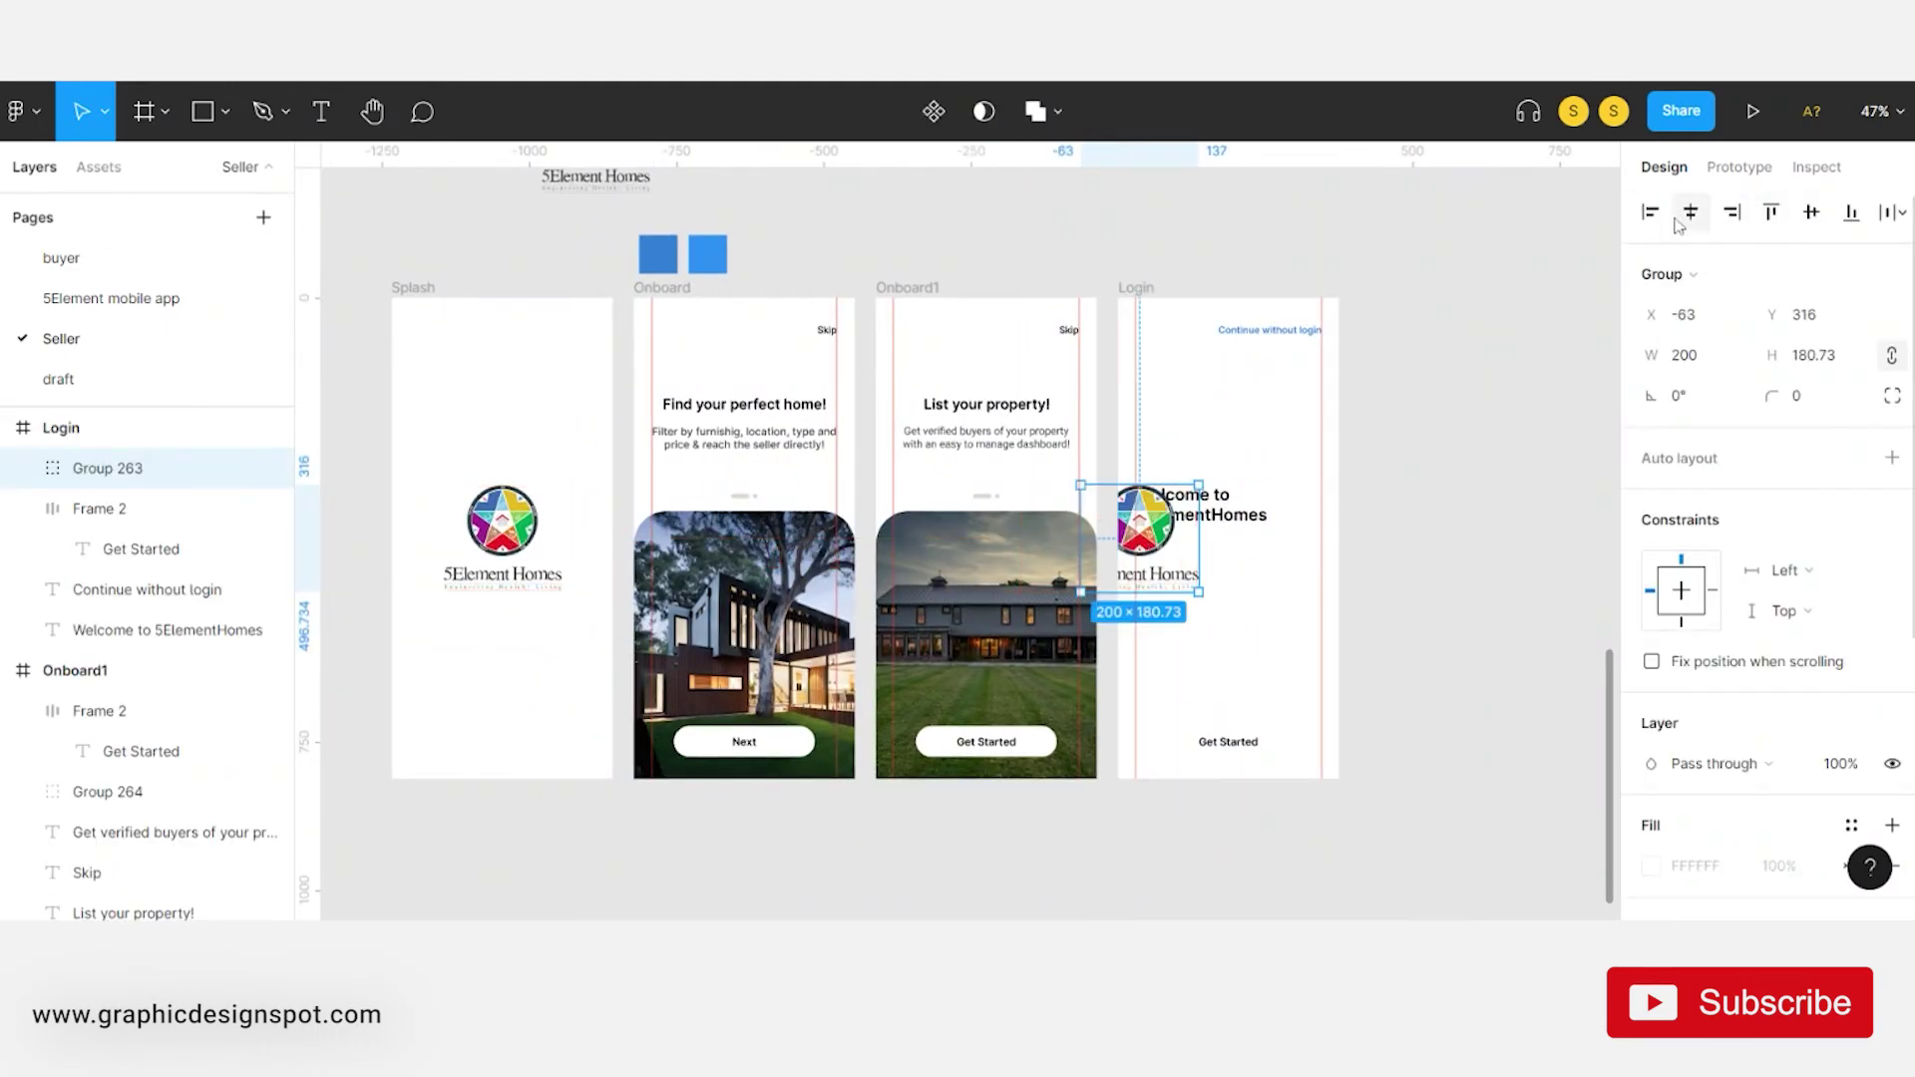
pyautogui.scroll(5, 1069, 457)
pyautogui.moveTo(813, 574)
pyautogui.mouseDown()
pyautogui.moveTo(813, 365)
pyautogui.moveTo(848, 377)
pyautogui.mouseUp()
# - Ungroup the copied logo, delete the 5Element Homes wordmark, and group the star emblem
pyautogui.keyDown('ctrl'); pyautogui.click(846, 446); pyautogui.keyUp('ctrl')
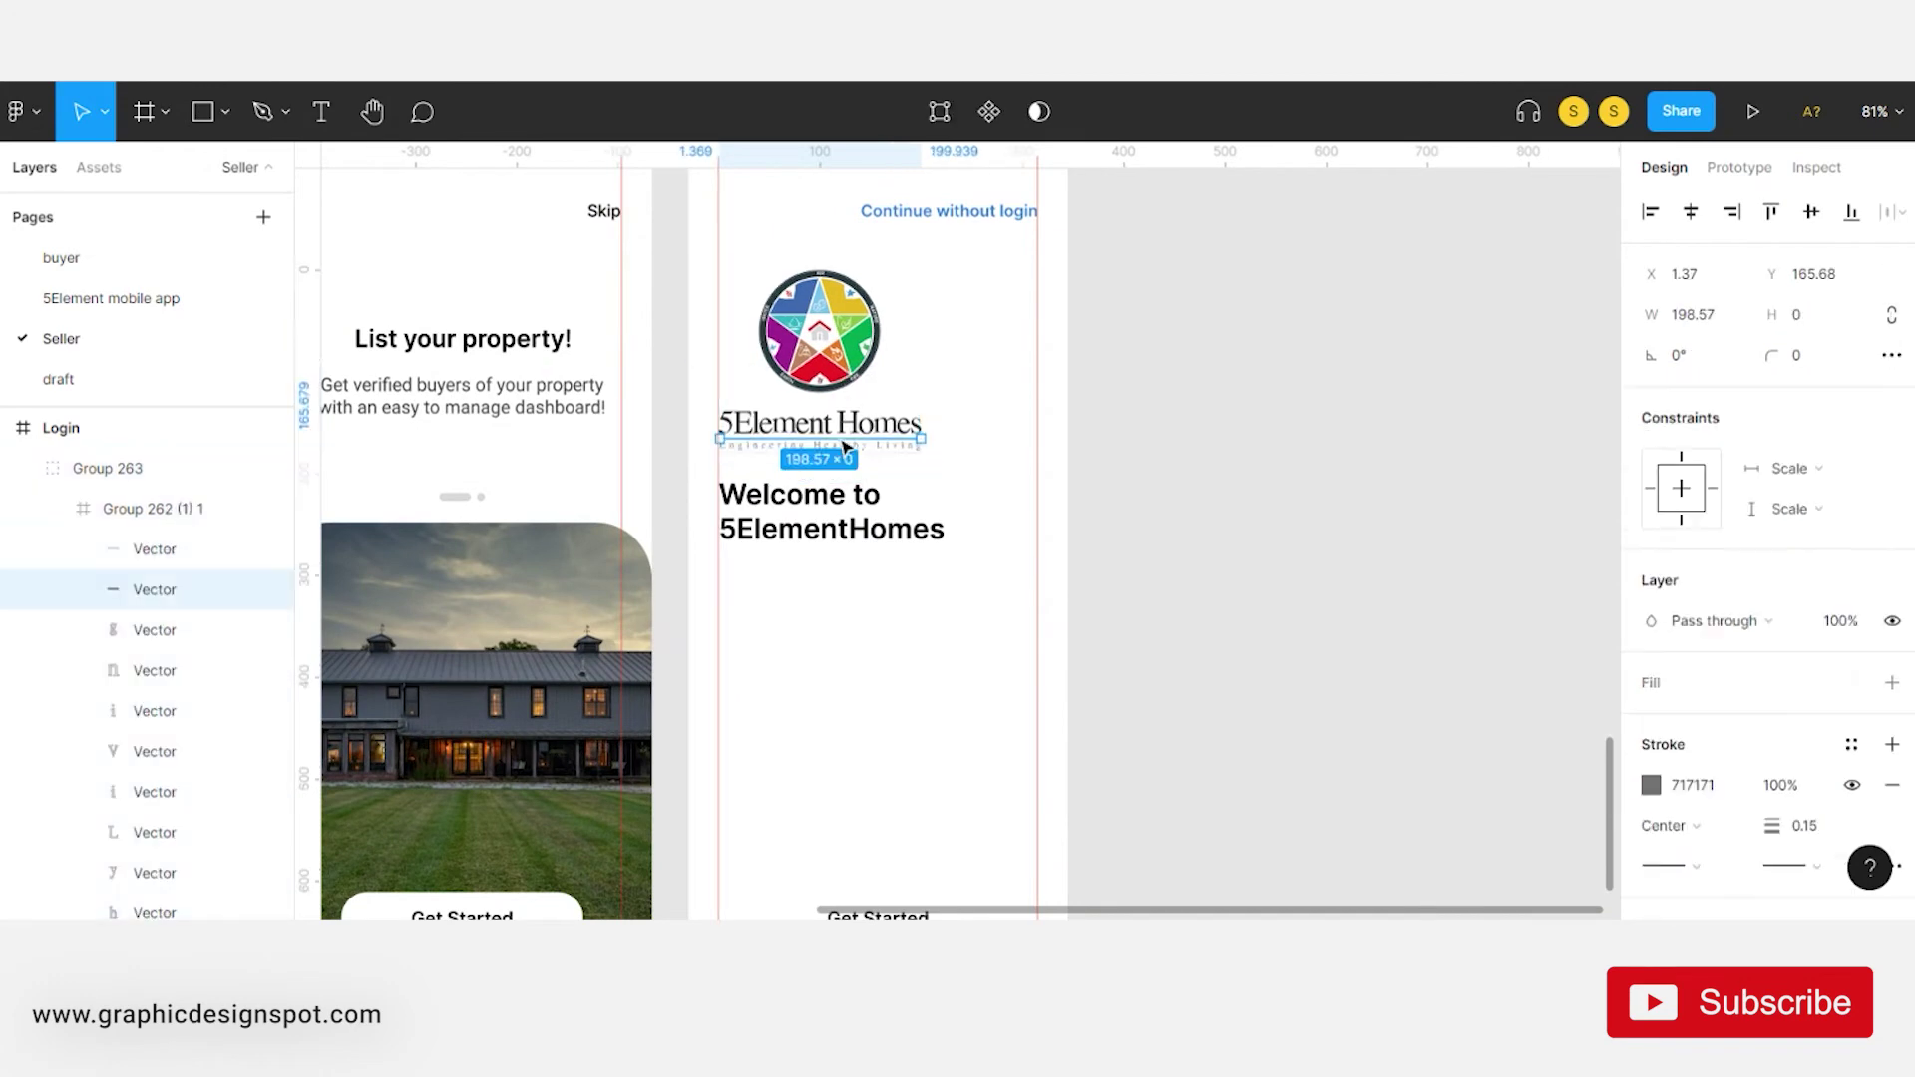
pyautogui.keyDown('ctrl'); pyautogui.click(864, 341); pyautogui.keyUp('ctrl')
pyautogui.hotkey('ctrl', 'shift', 'g')
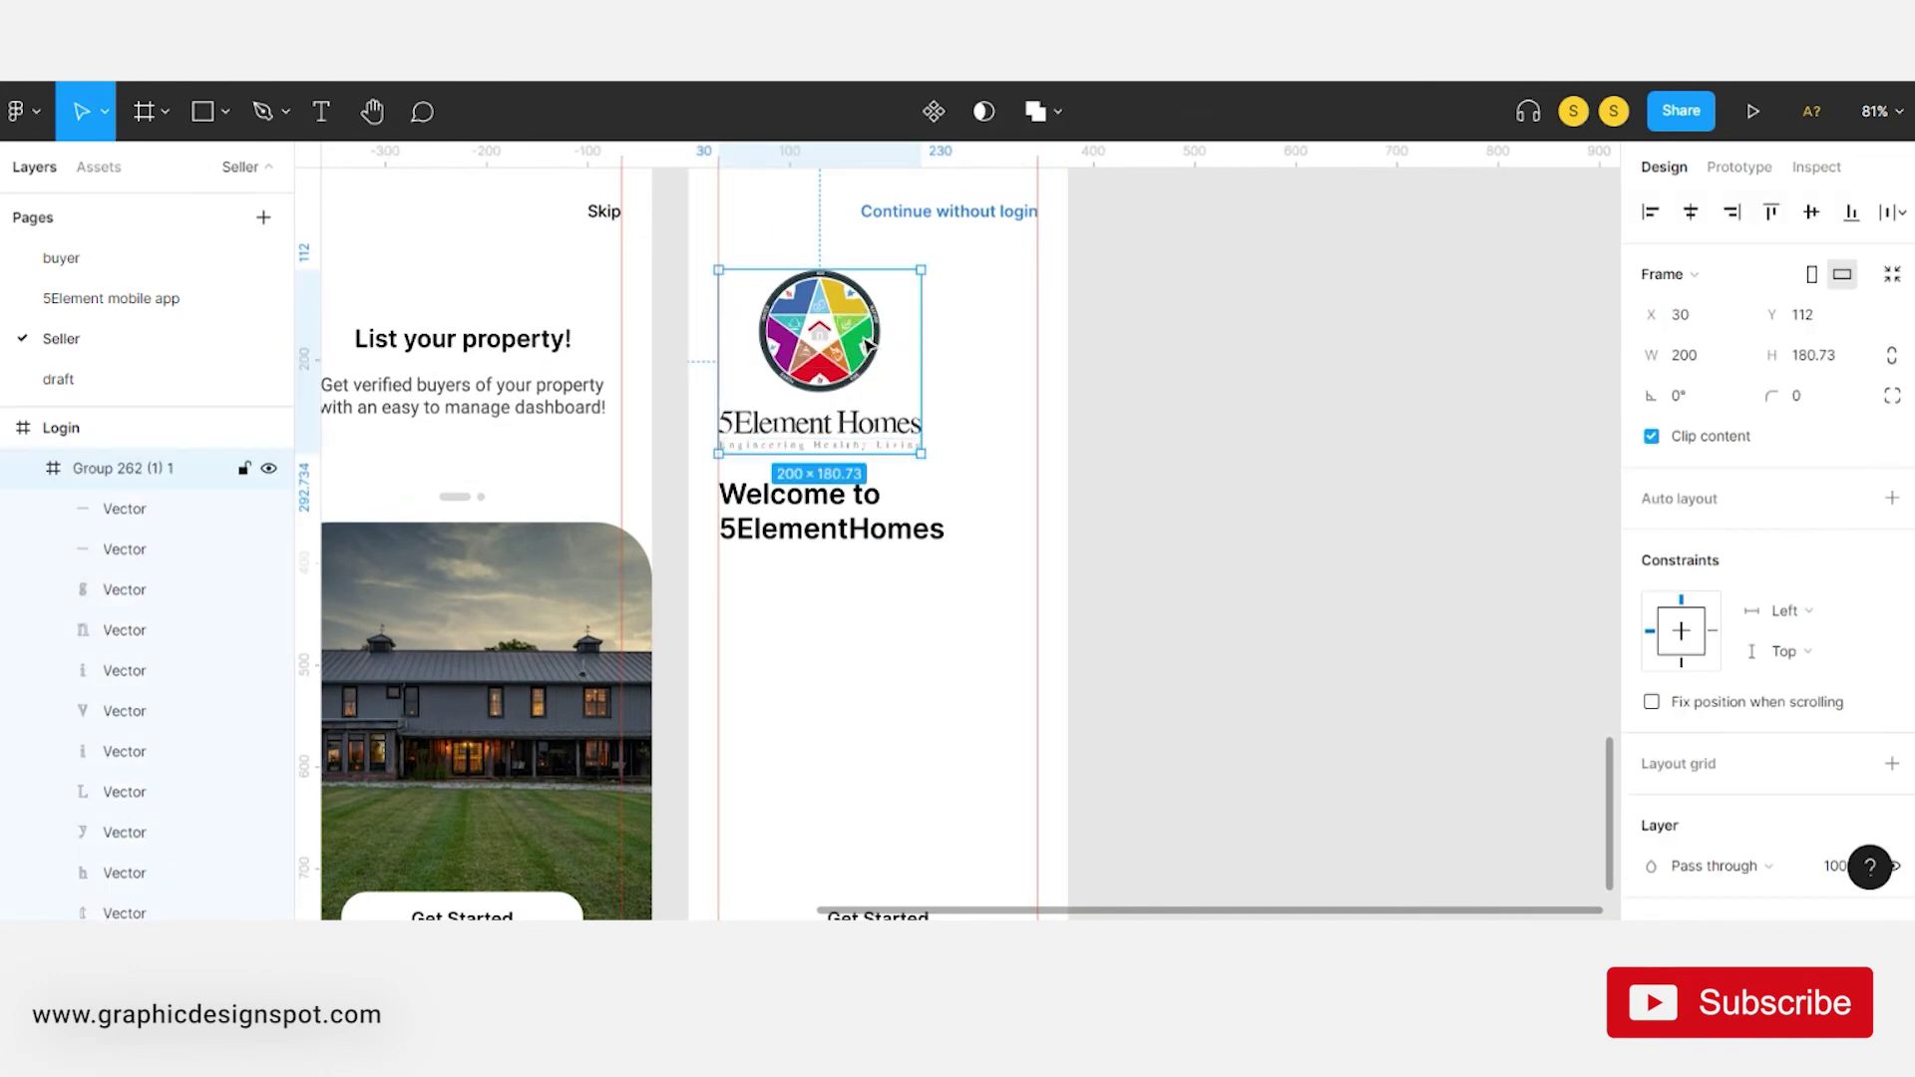
pyautogui.hotkey('ctrl', 'shift', 'g')
pyautogui.click(965, 424)
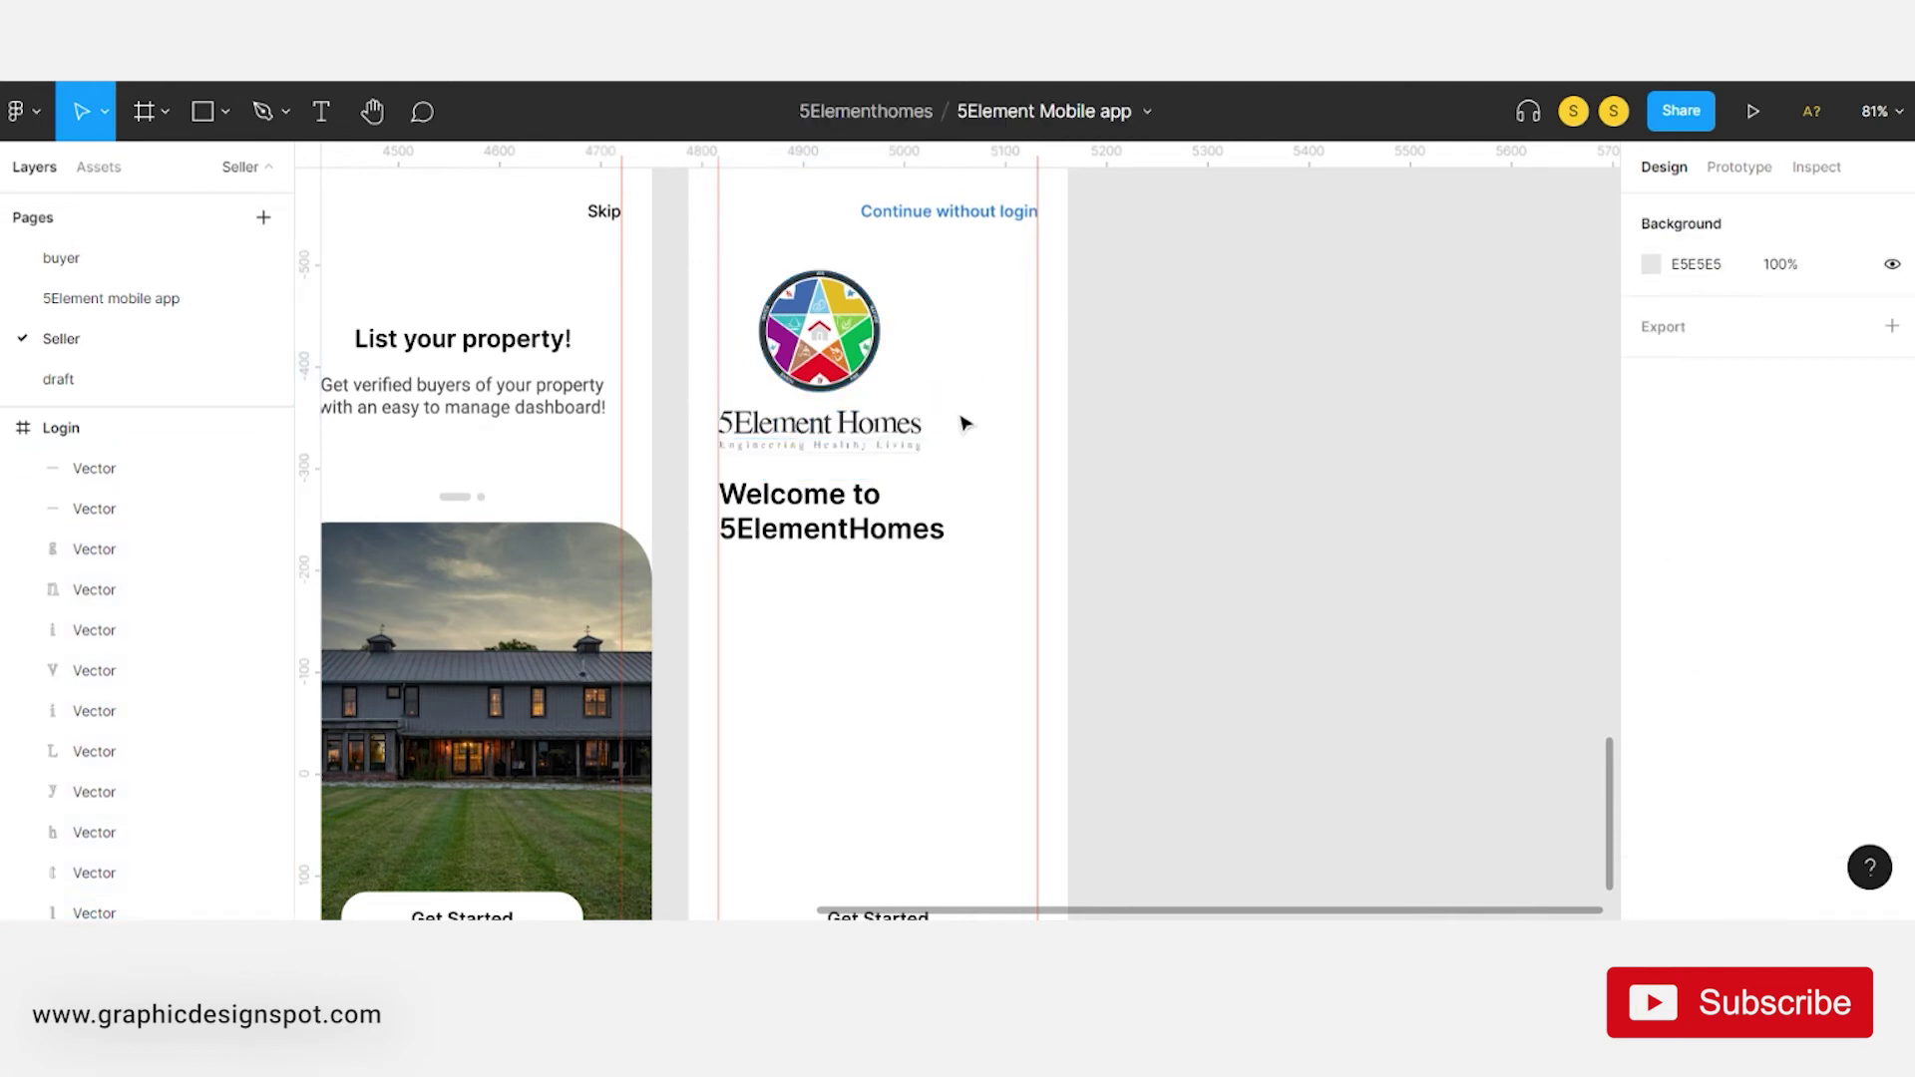
pyautogui.moveTo(966, 424); pyautogui.dragTo(735, 457)
pyautogui.press('Delete')
pyautogui.moveTo(903, 255); pyautogui.dragTo(771, 436)
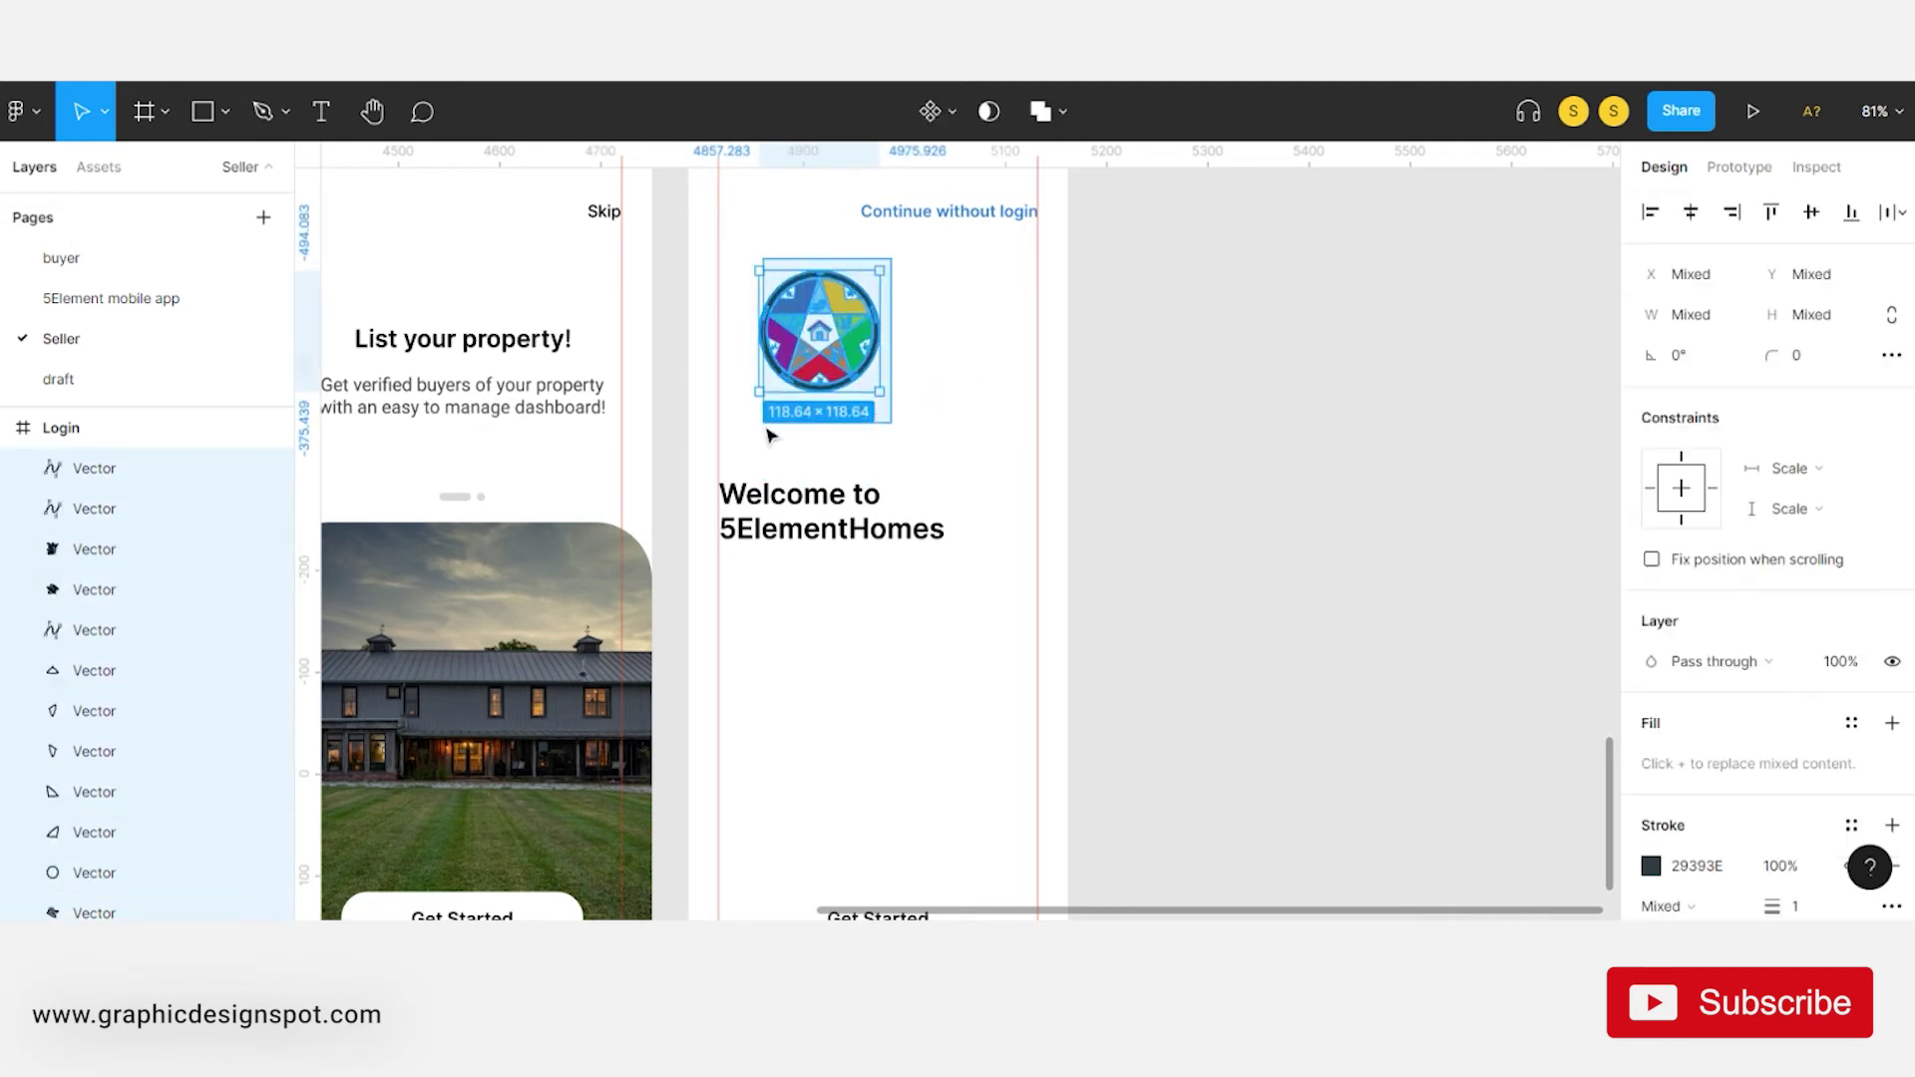
pyautogui.hotkey('ctrl', 'g')
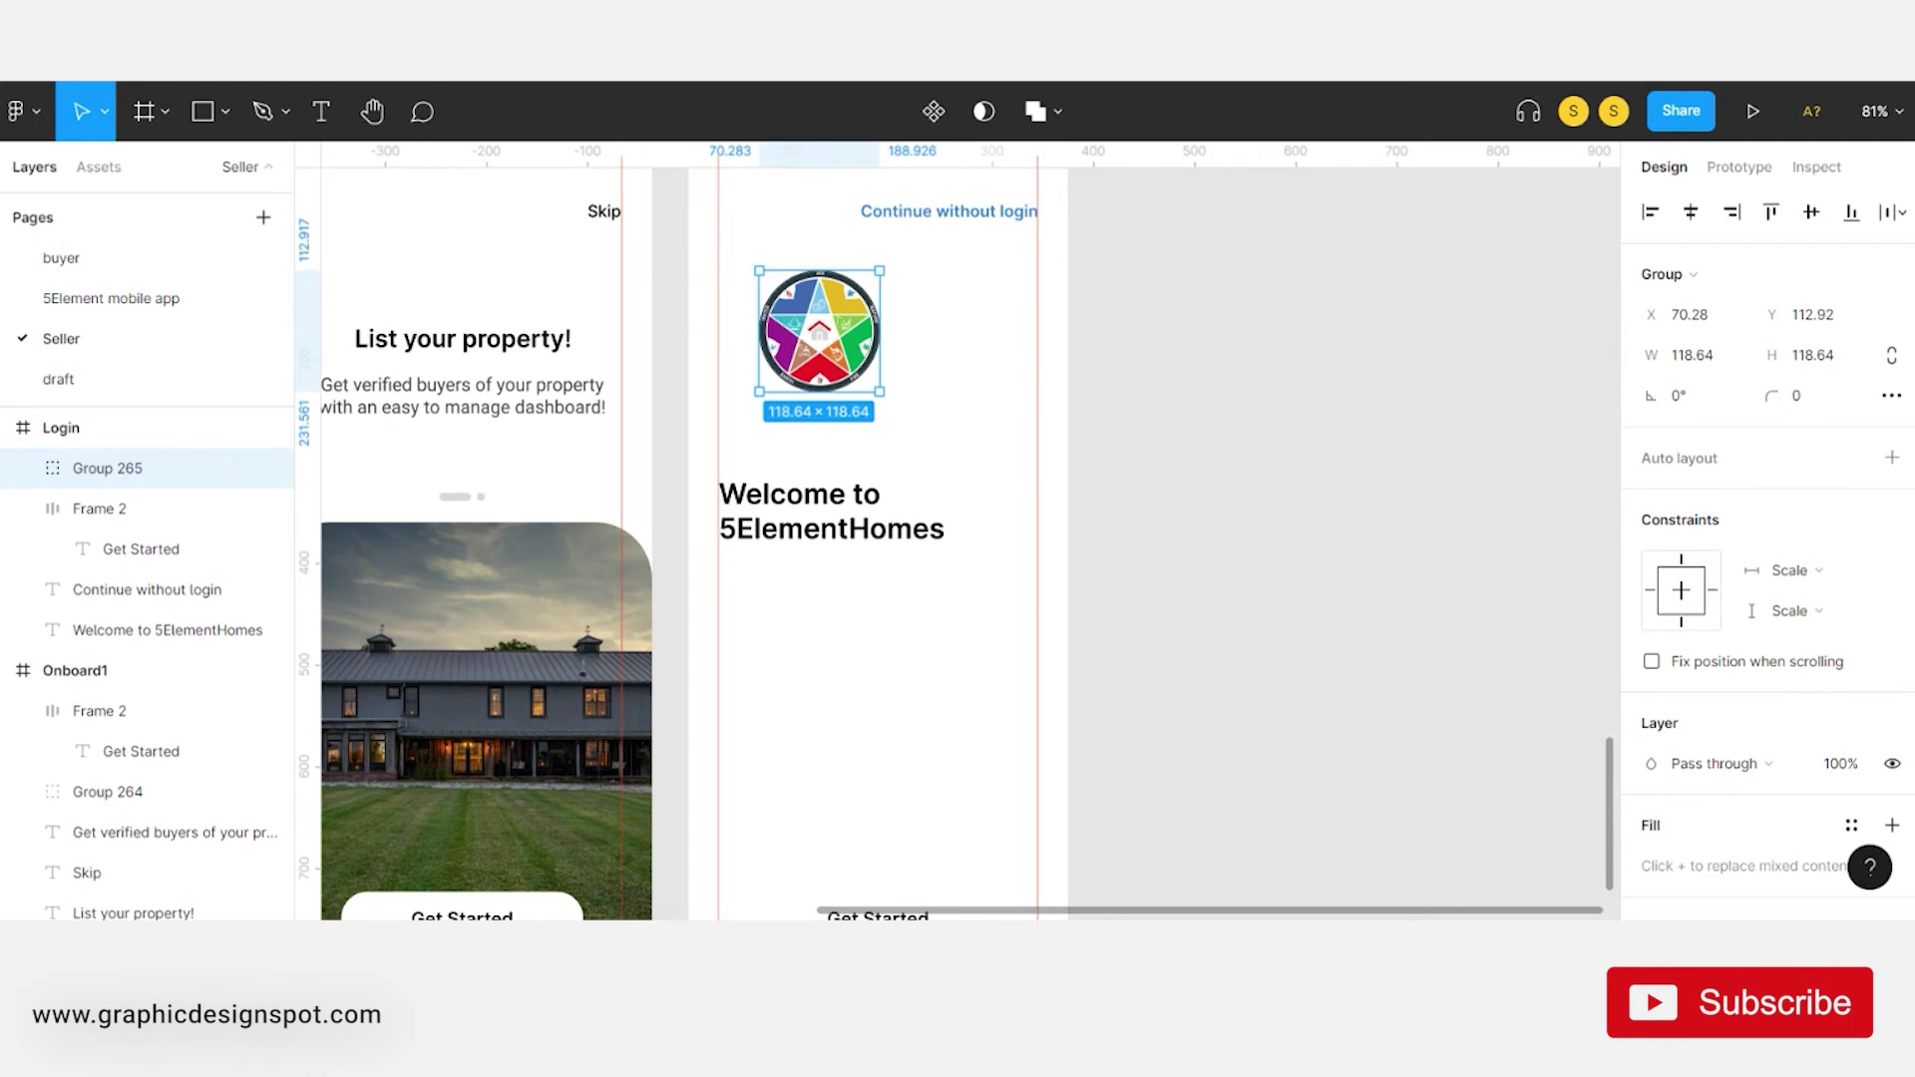
# - Resize the emblem to 100×100 with locked proportions and move it to the left margin
pyautogui.click(1892, 356)
pyautogui.click(1821, 356)
pyautogui.write('100')
pyautogui.press('Return')
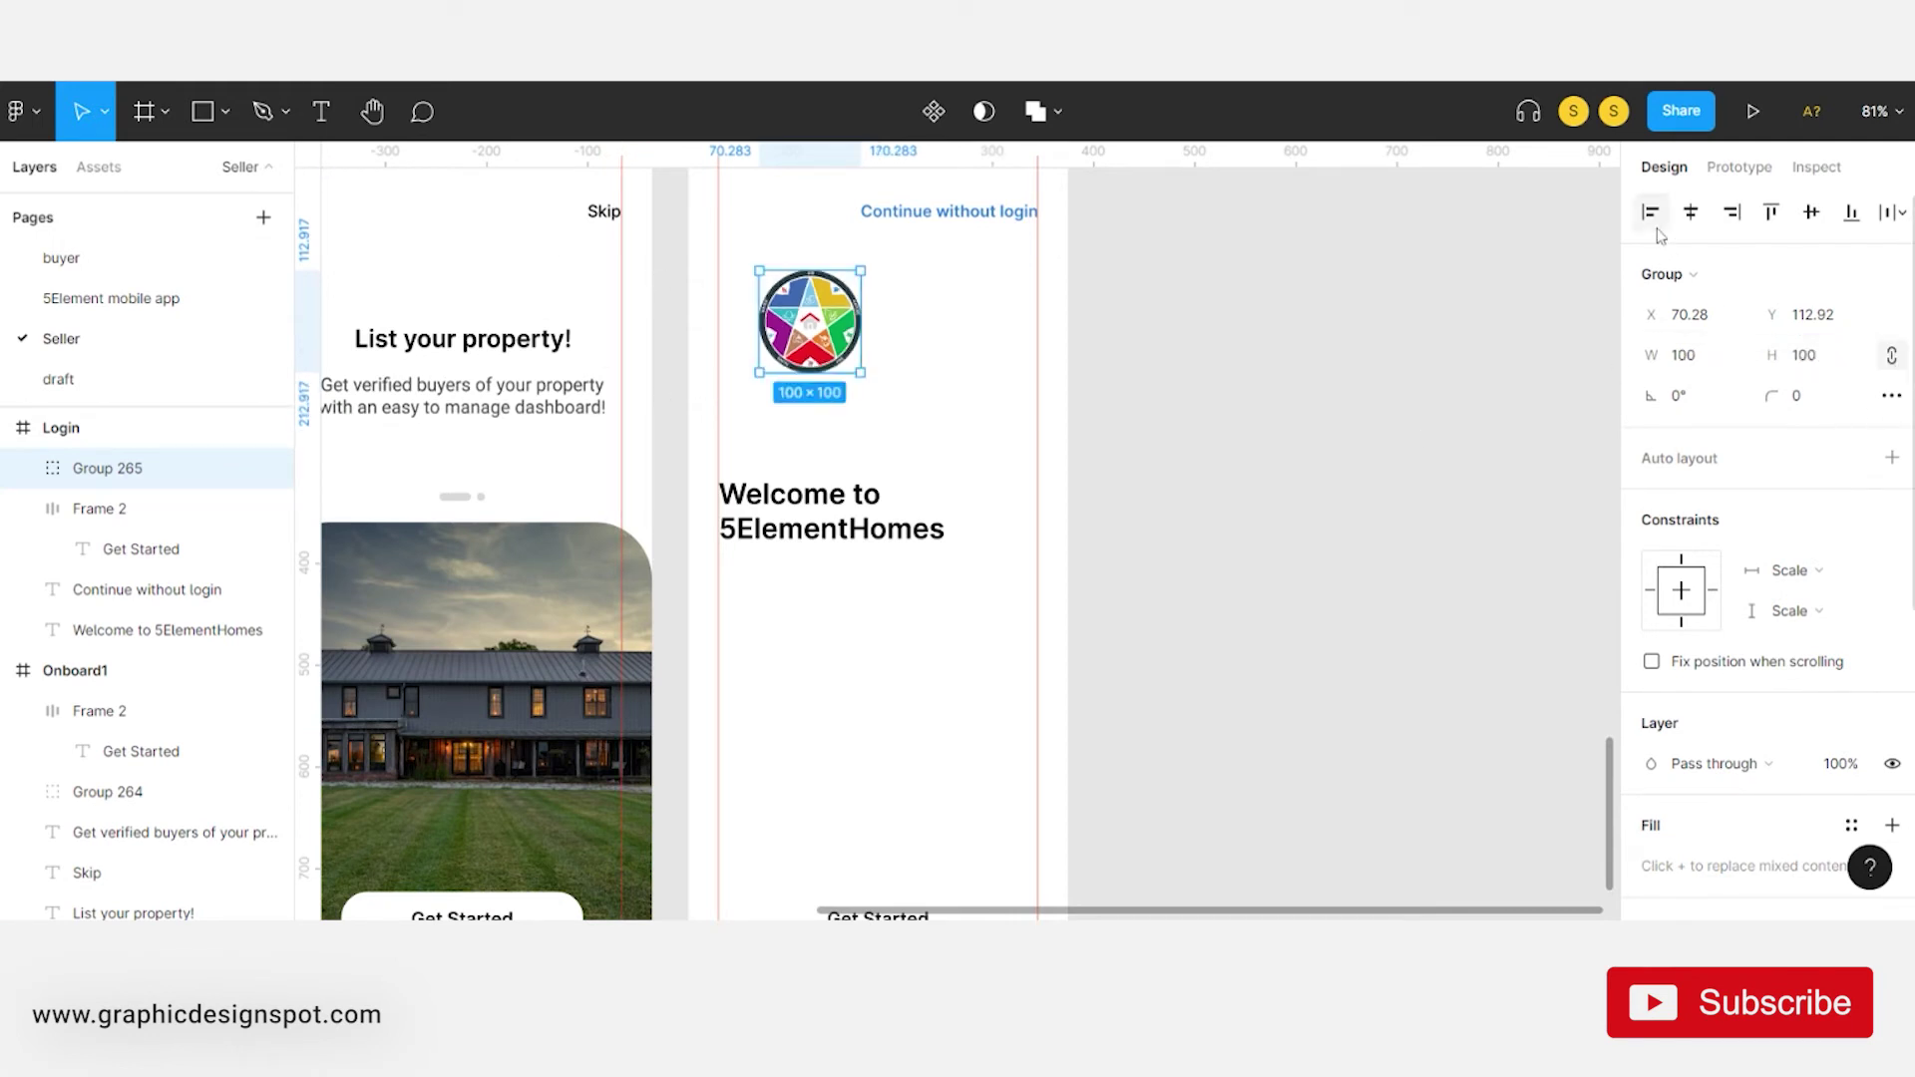
pyautogui.scroll(3, 1342, 483)
pyautogui.moveTo(834, 458); pyautogui.dragTo(793, 515)
pyautogui.moveTo(860, 664); pyautogui.dragTo(860, 639)
# - Shrink the logo to 80 px high and move the Welcome heading up beneath it
pyautogui.click(793, 516)
pyautogui.click(1846, 356)
pyautogui.write('8')
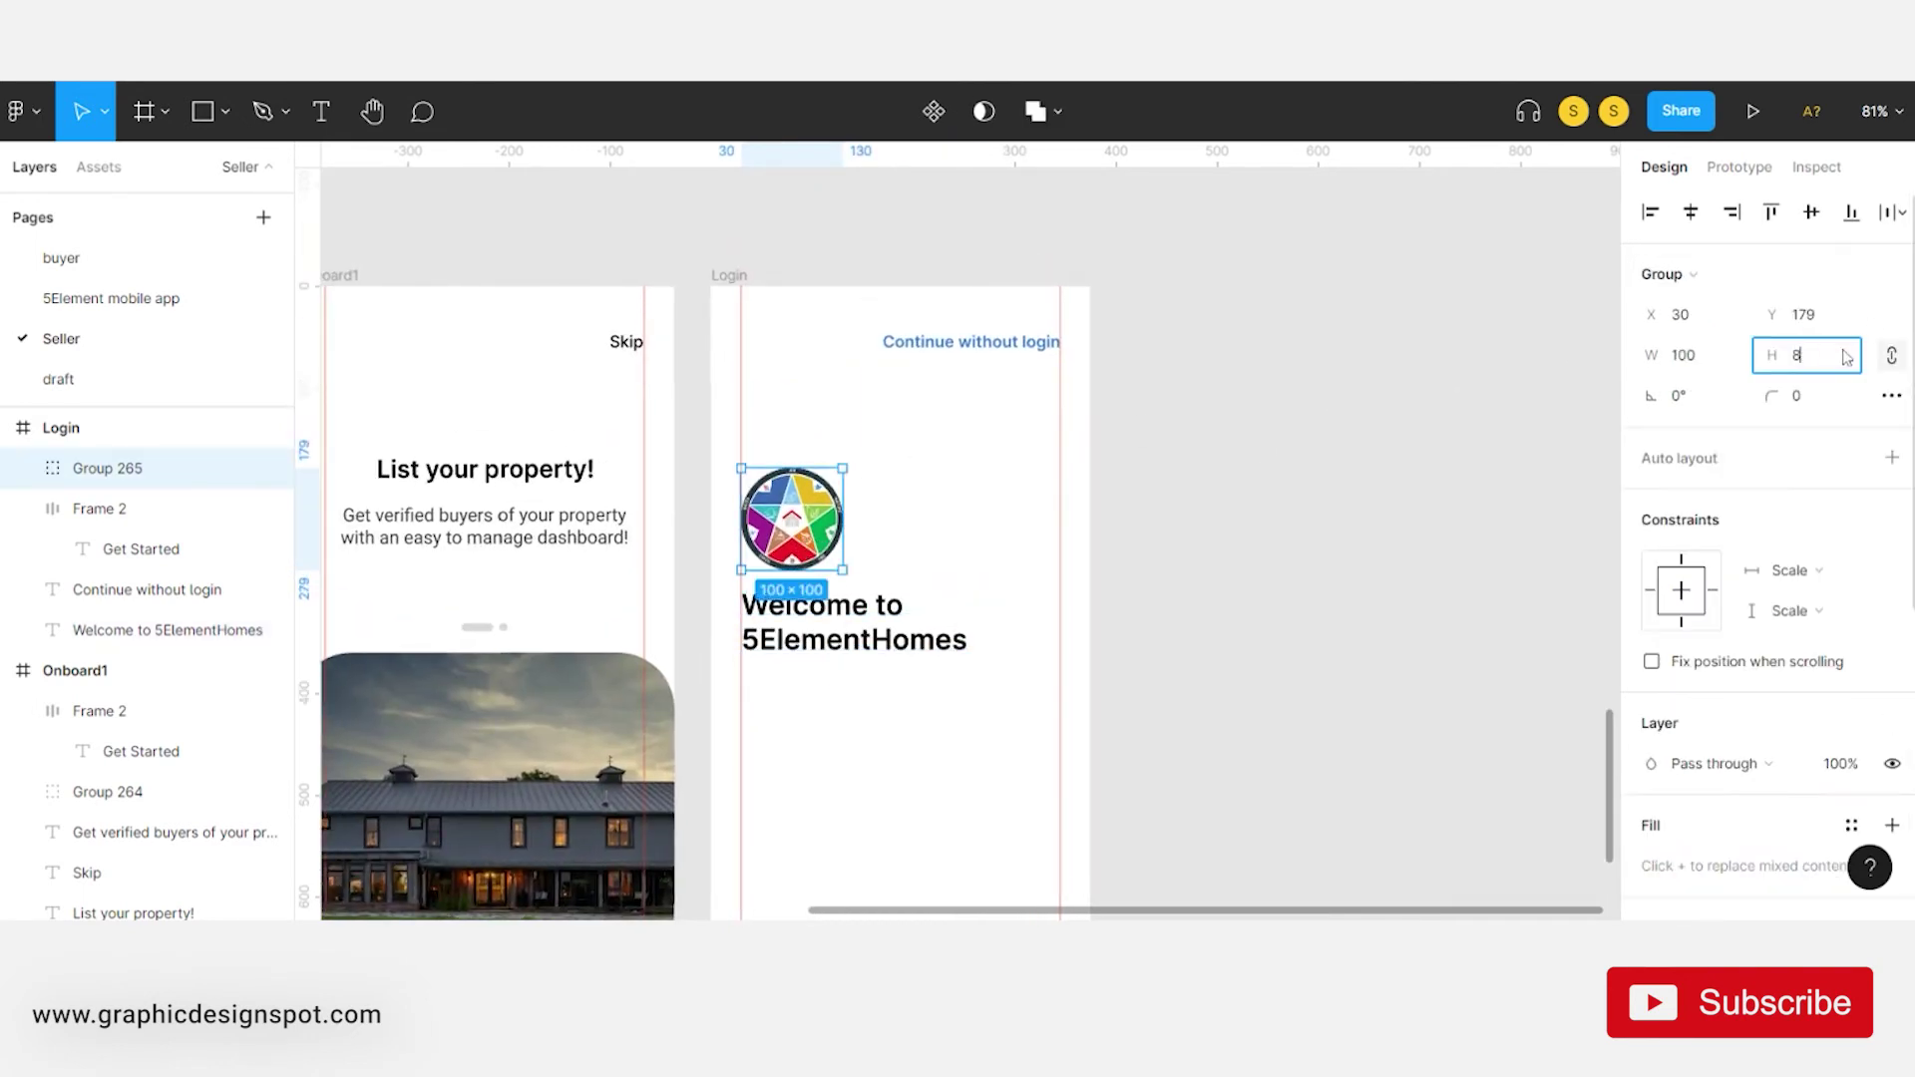
pyautogui.press('Return')
pyautogui.moveTo(864, 629); pyautogui.dragTo(860, 604)
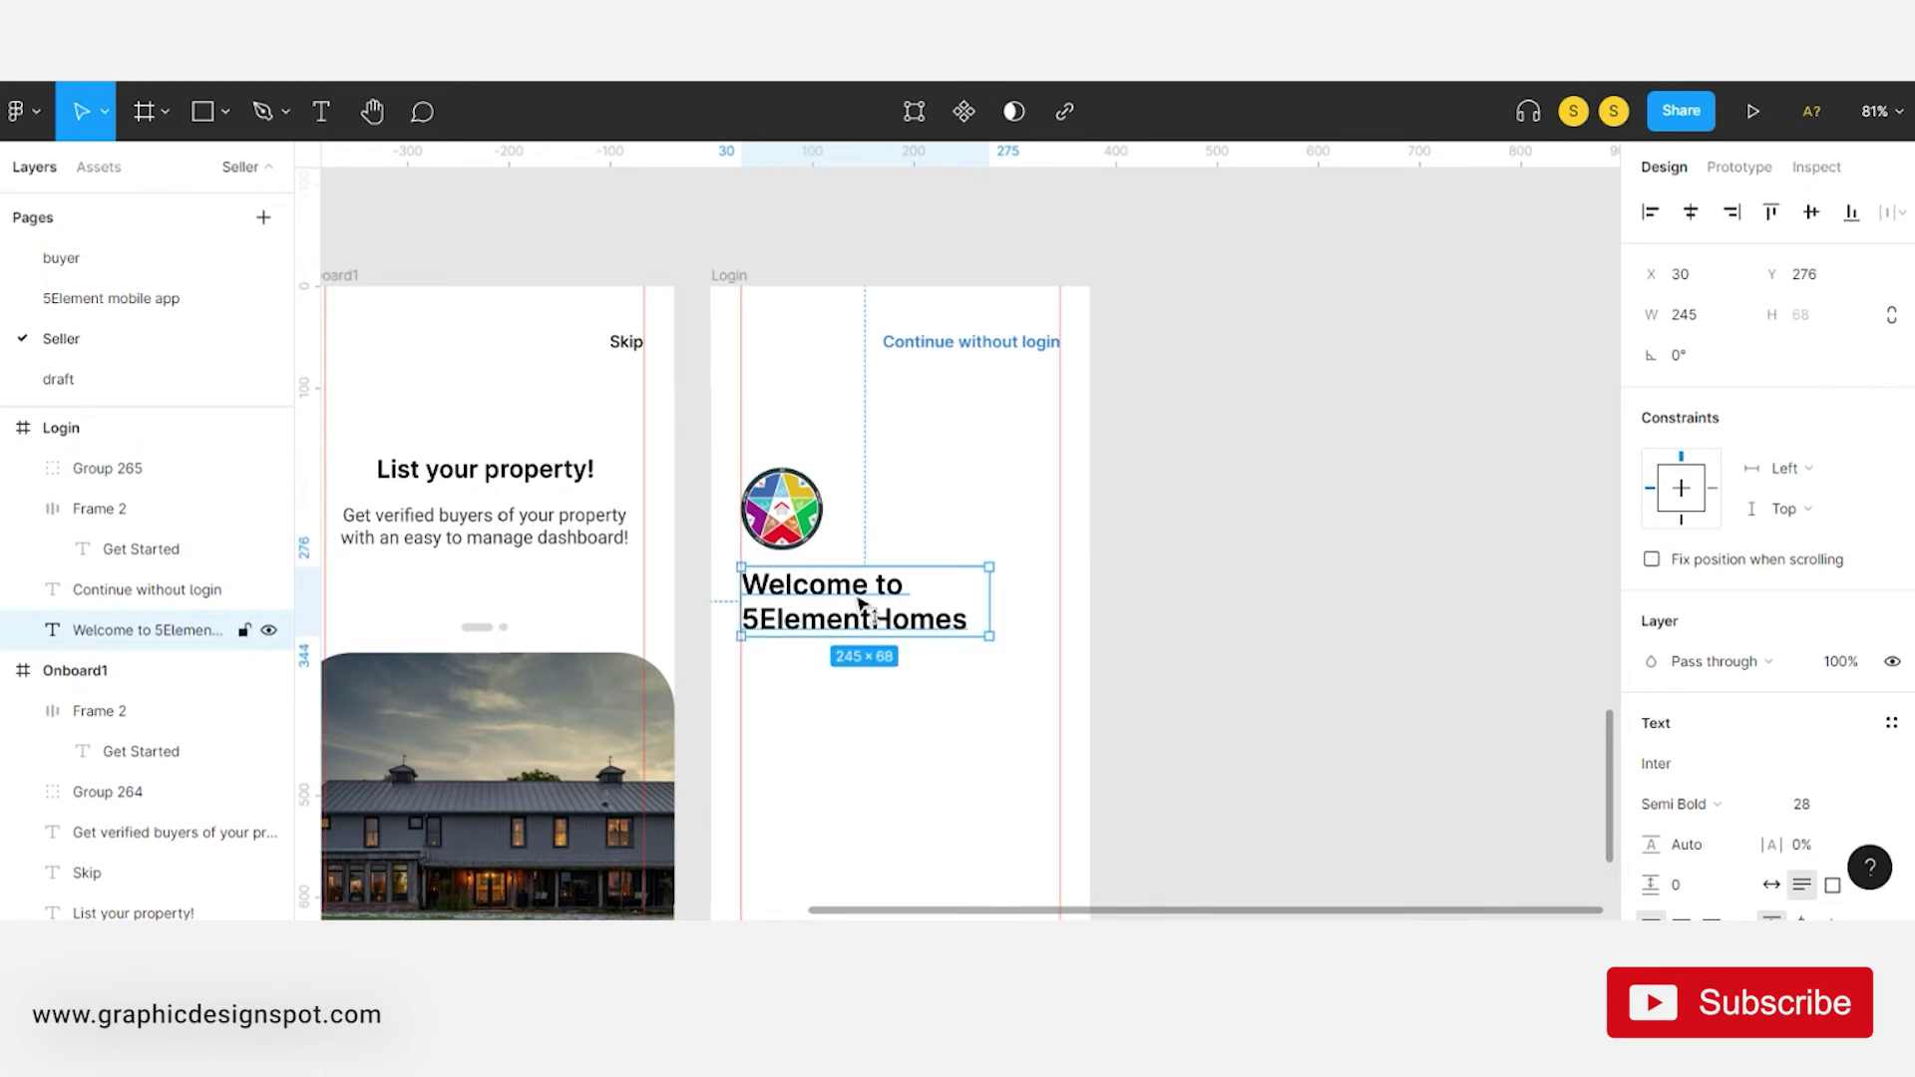
pyautogui.keyDown('shift'); pyautogui.click(781, 509); pyautogui.keyUp('shift')
pyautogui.scroll(-2, 1100, 505)
pyautogui.scroll(-2, 1133, 489)
pyautogui.click(1133, 488)
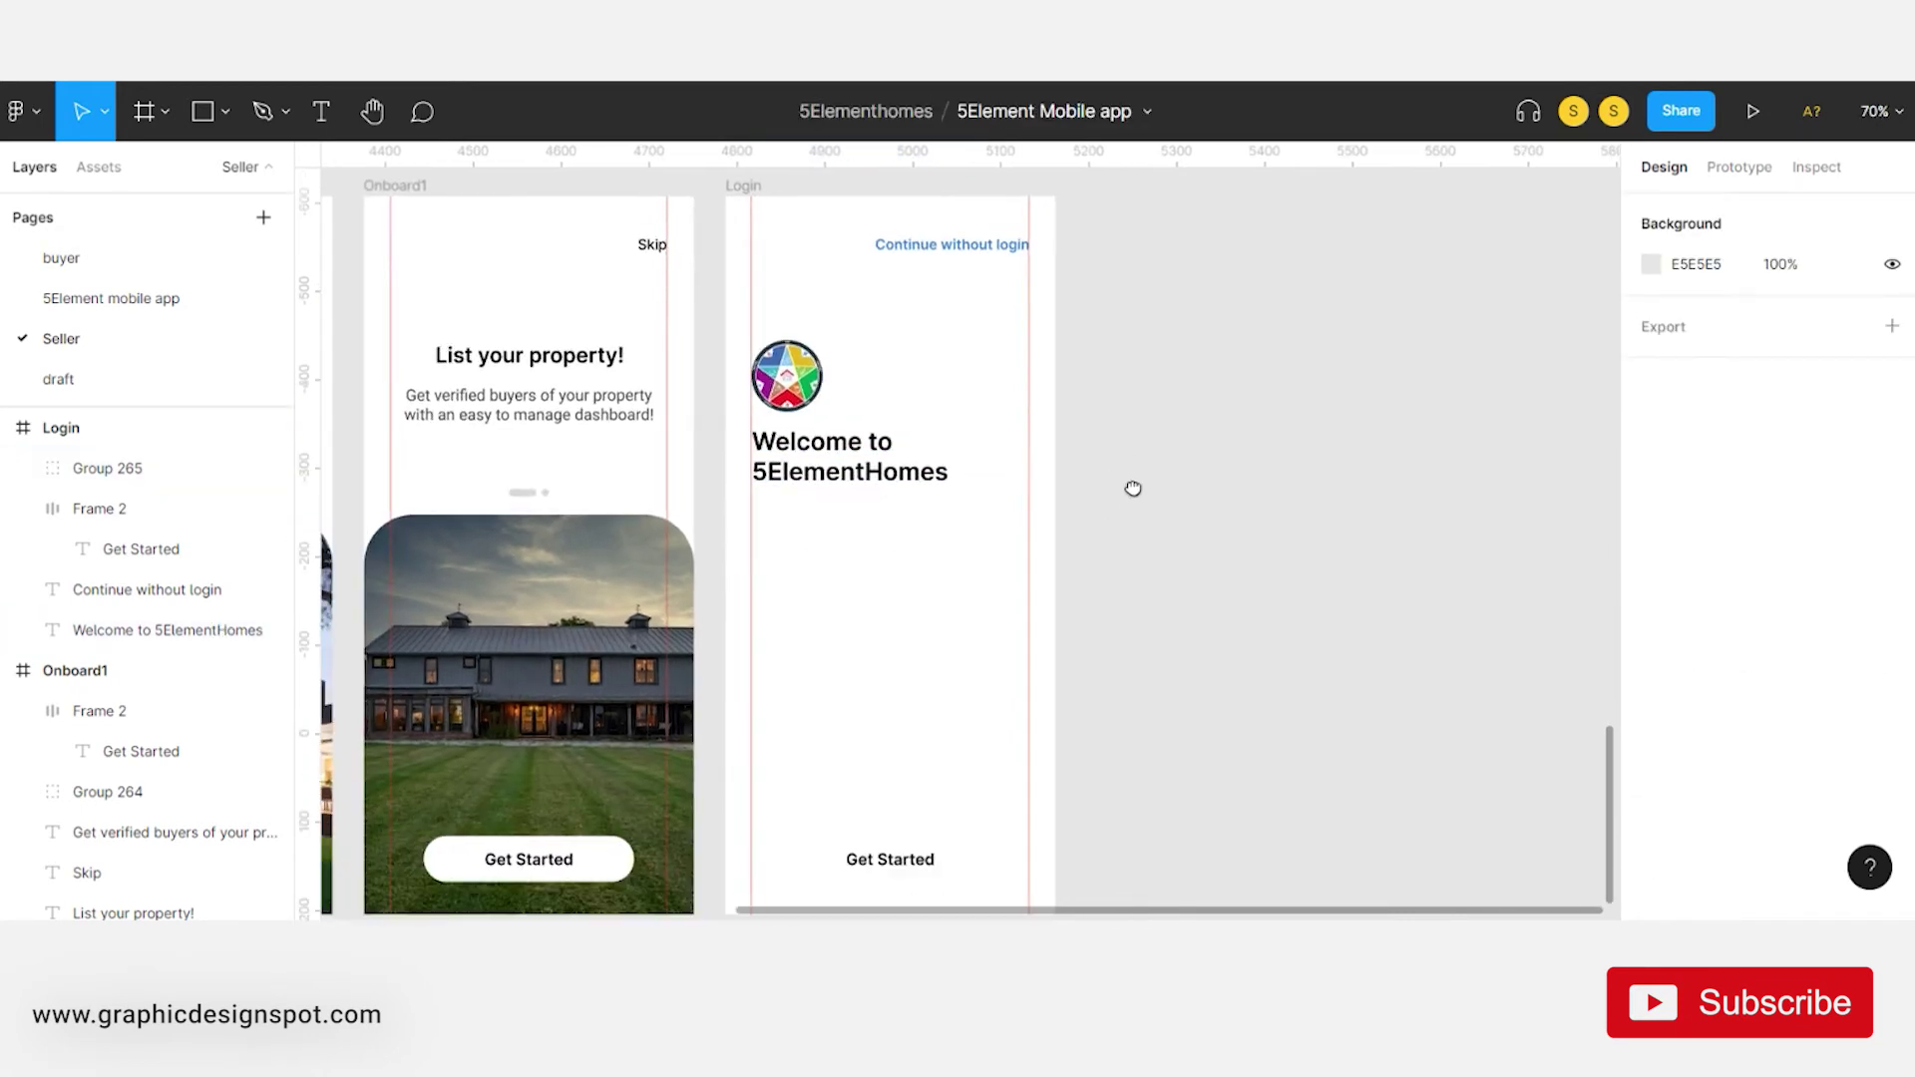
pyautogui.hotkey('ctrl', 'v')
pyautogui.keyDown('ctrl'); pyautogui.scroll(2, 1077, 632); pyautogui.keyUp('ctrl')
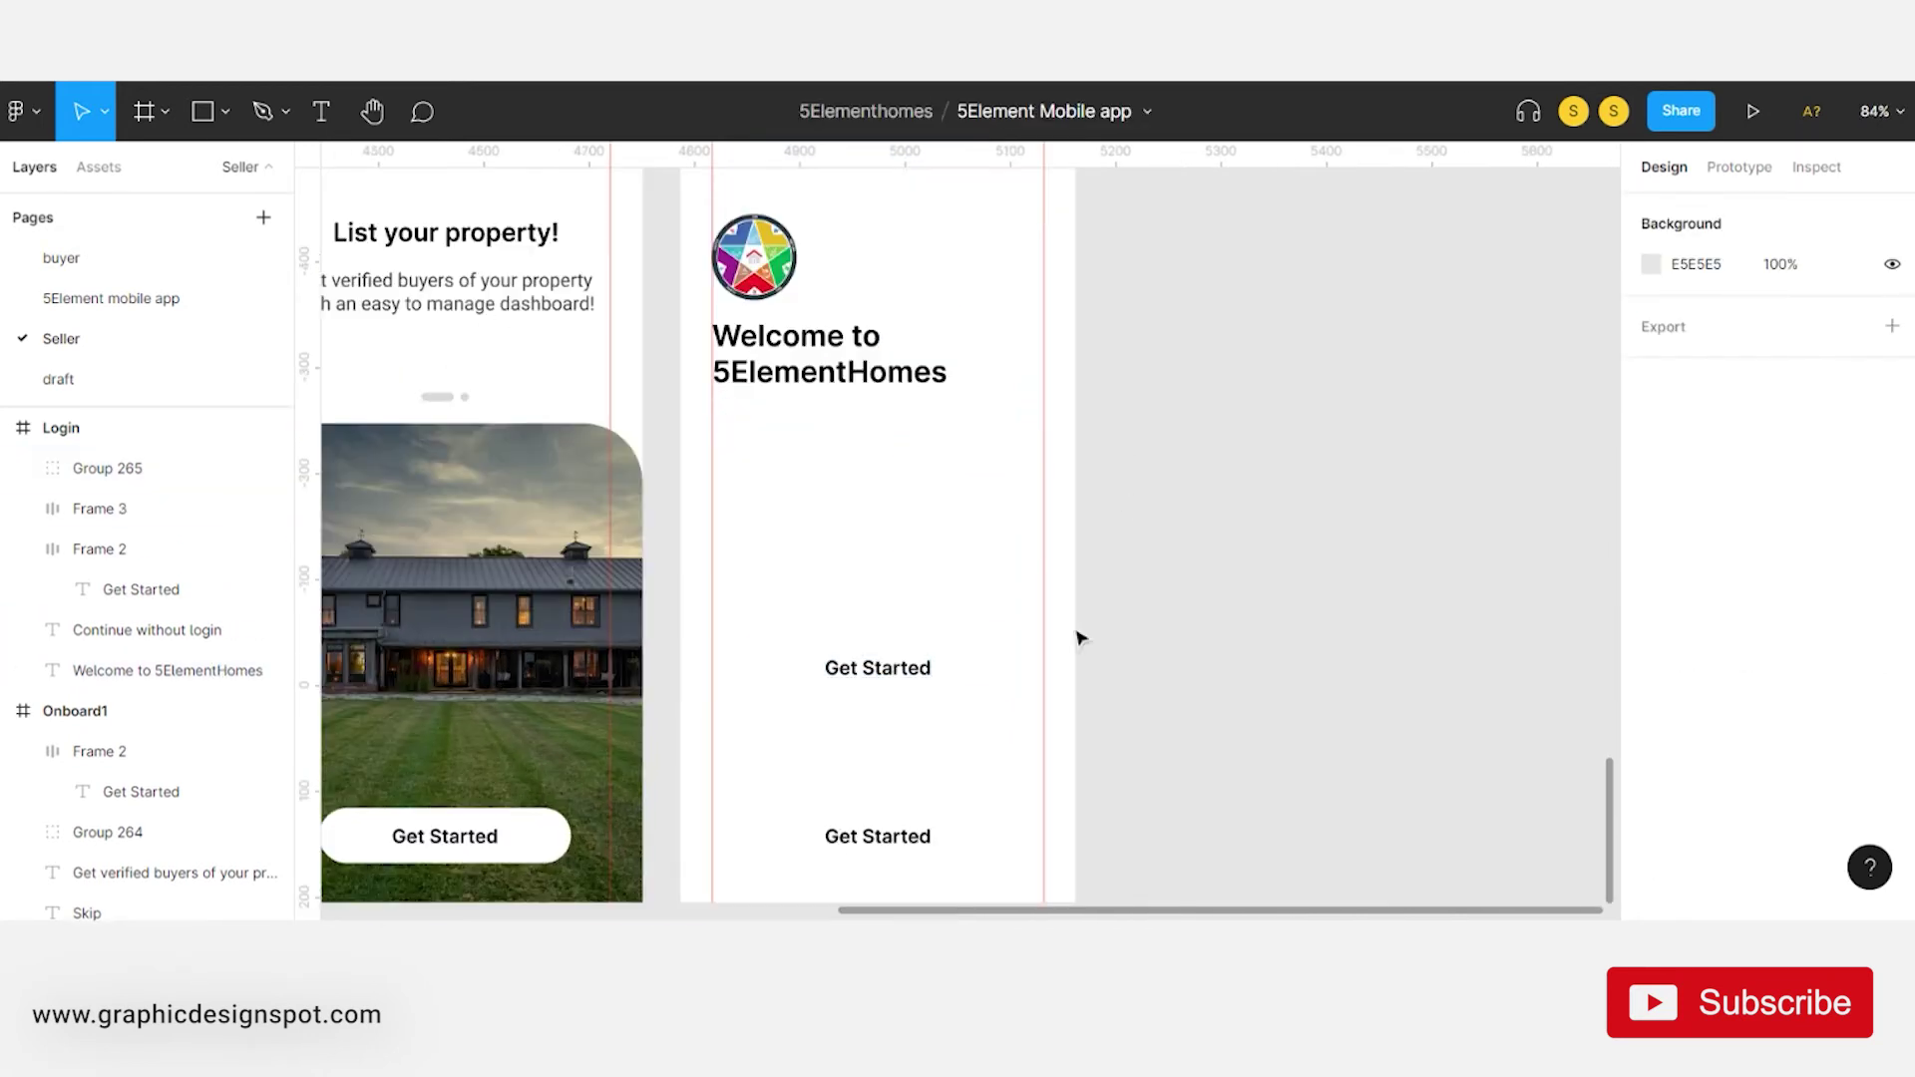
pyautogui.doubleClick(873, 670)
pyautogui.doubleClick(874, 670)
pyautogui.write('Sign in with Google')
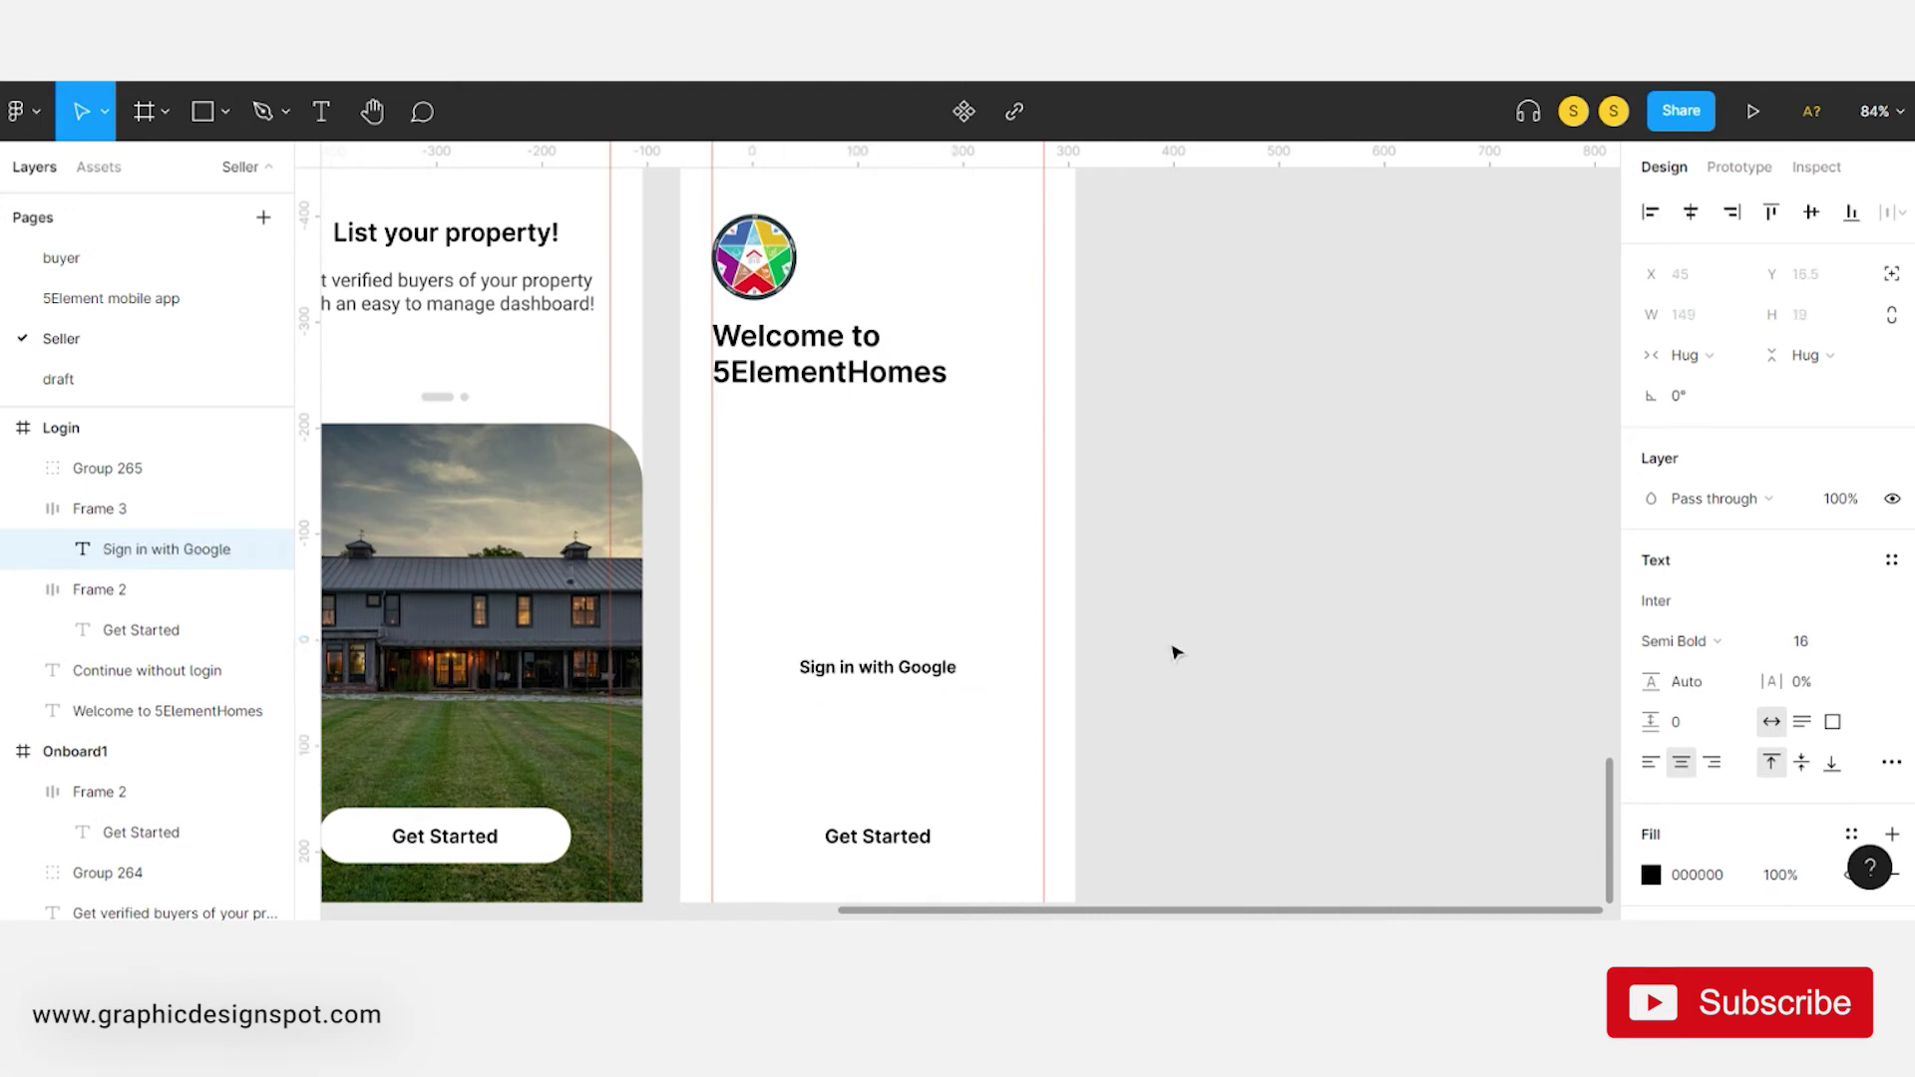
pyautogui.click(1165, 656)
pyautogui.click(992, 675)
pyautogui.click(1820, 441)
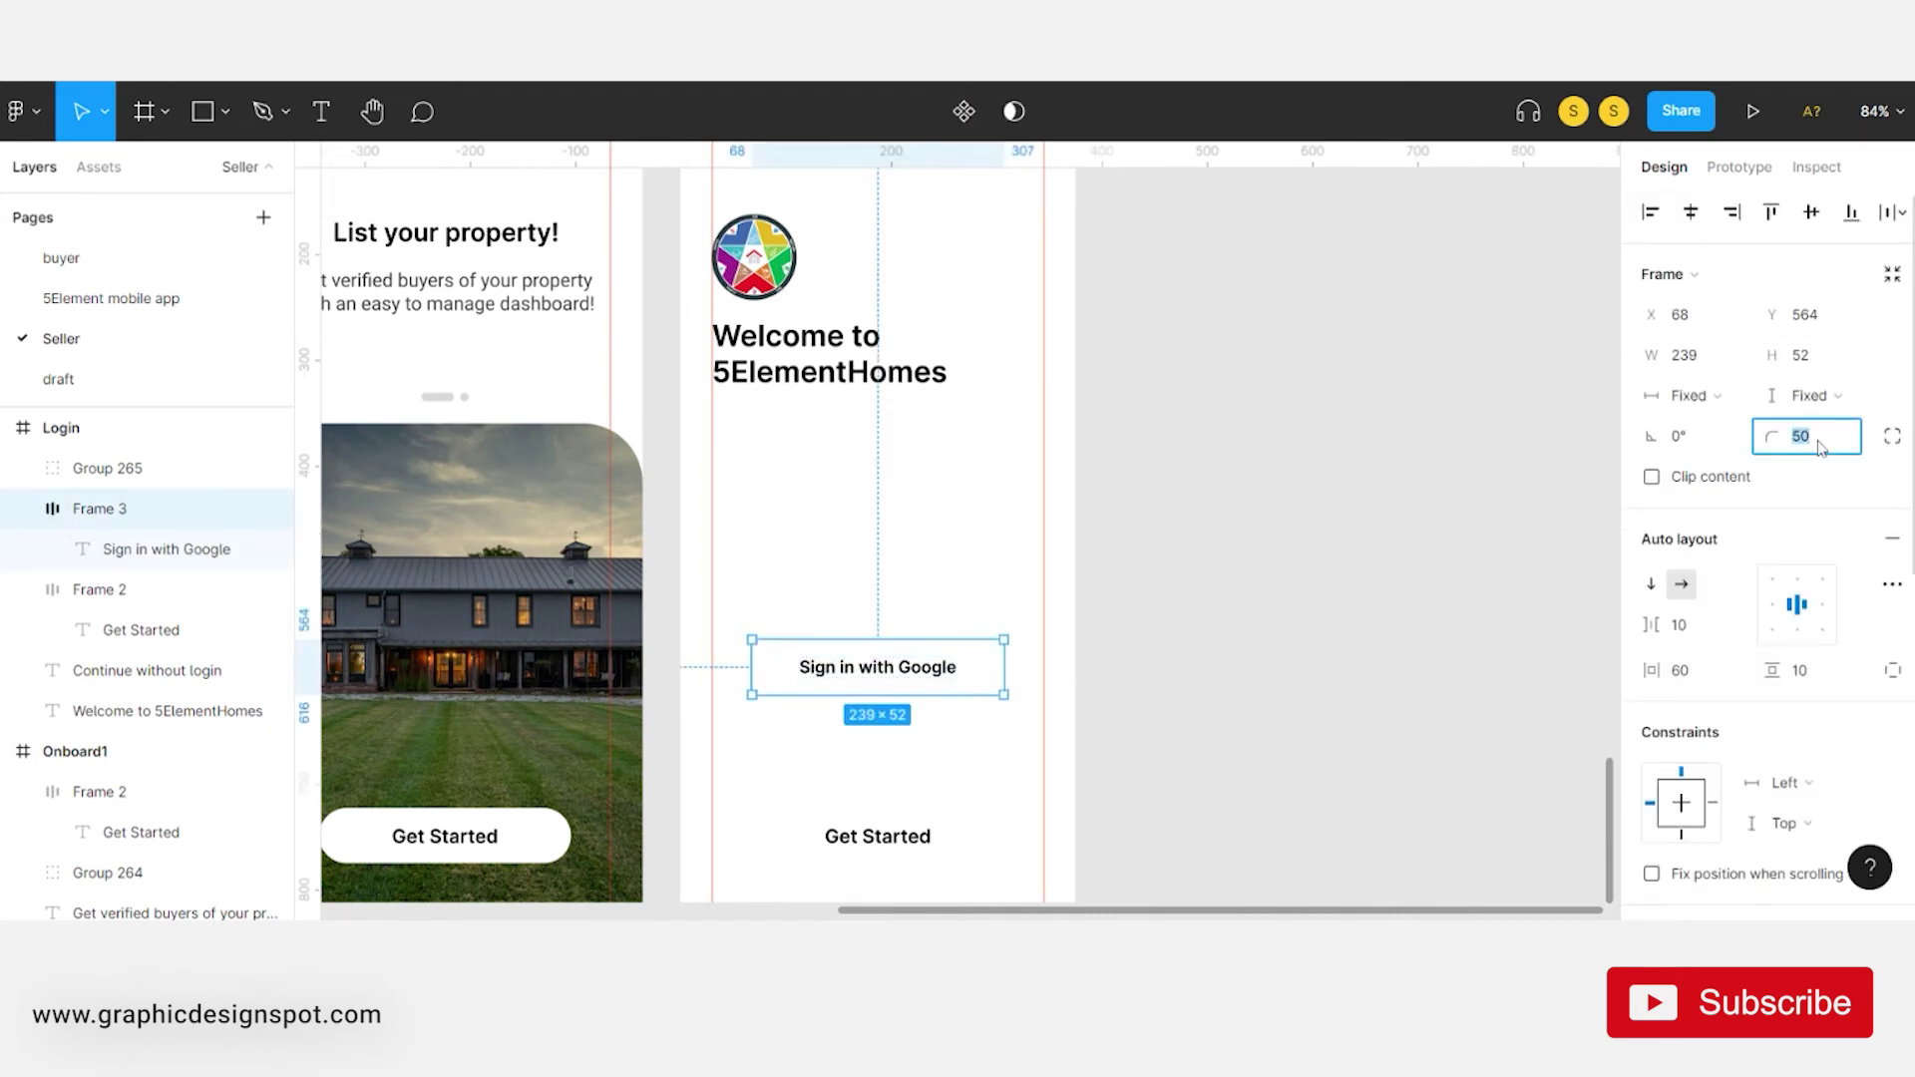
pyautogui.write('6')
pyautogui.press('Return')
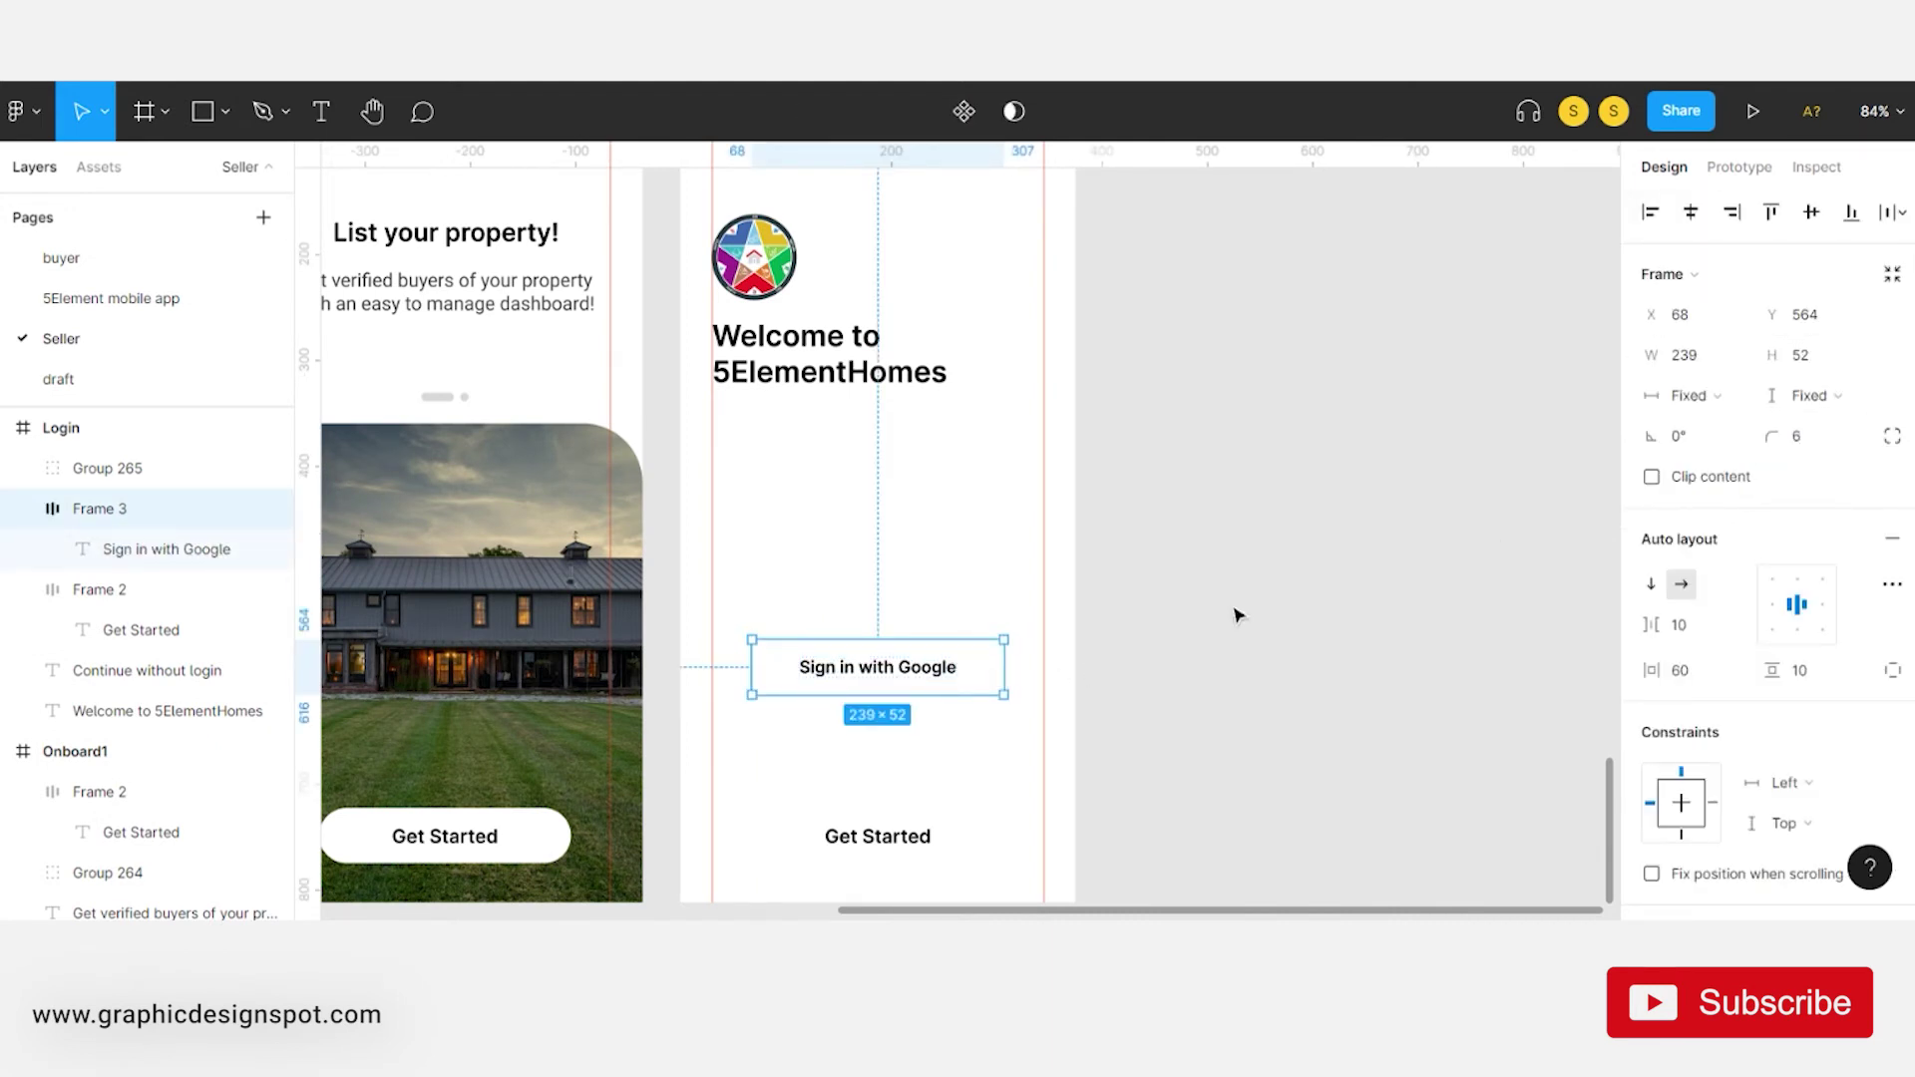
pyautogui.scroll(-3, 1696, 699)
pyautogui.scroll(-1, 1695, 698)
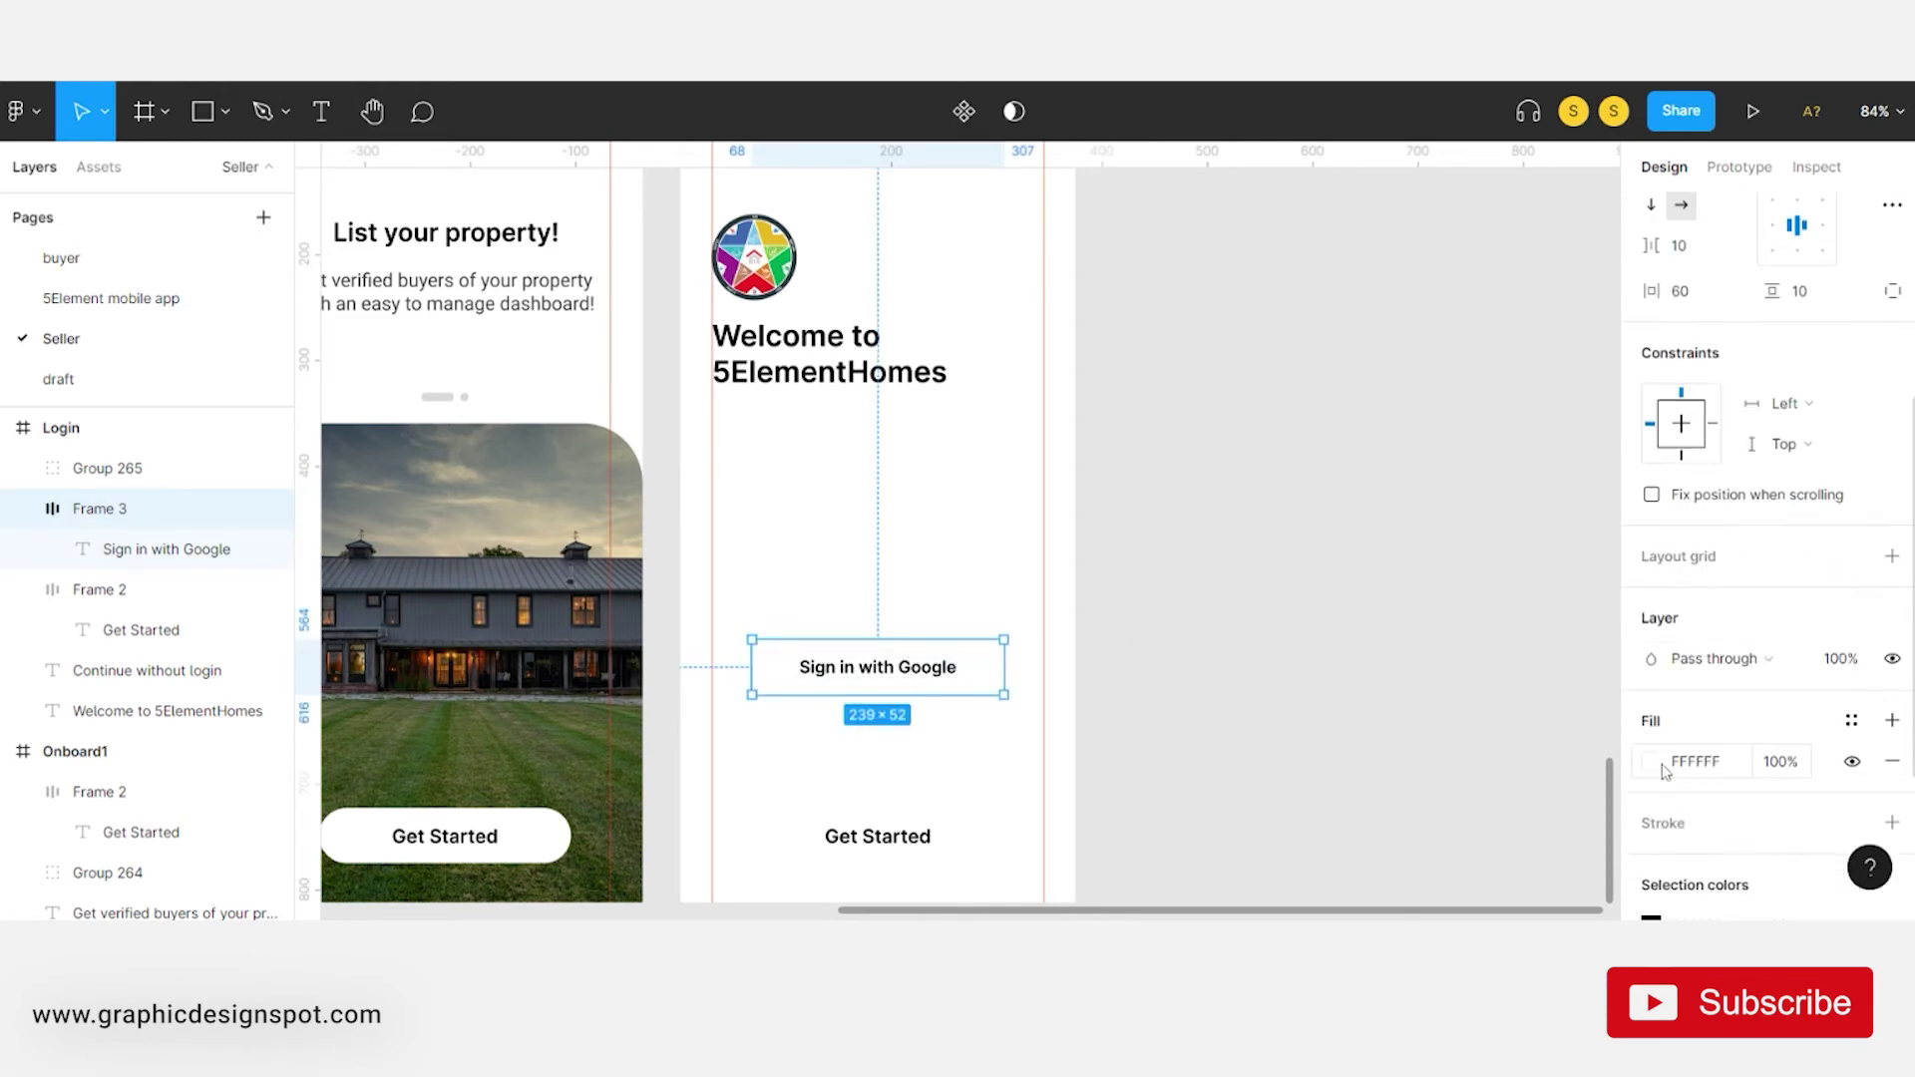
pyautogui.click(1651, 761)
pyautogui.scroll(1, 859, 610)
pyautogui.scroll(-3, 860, 611)
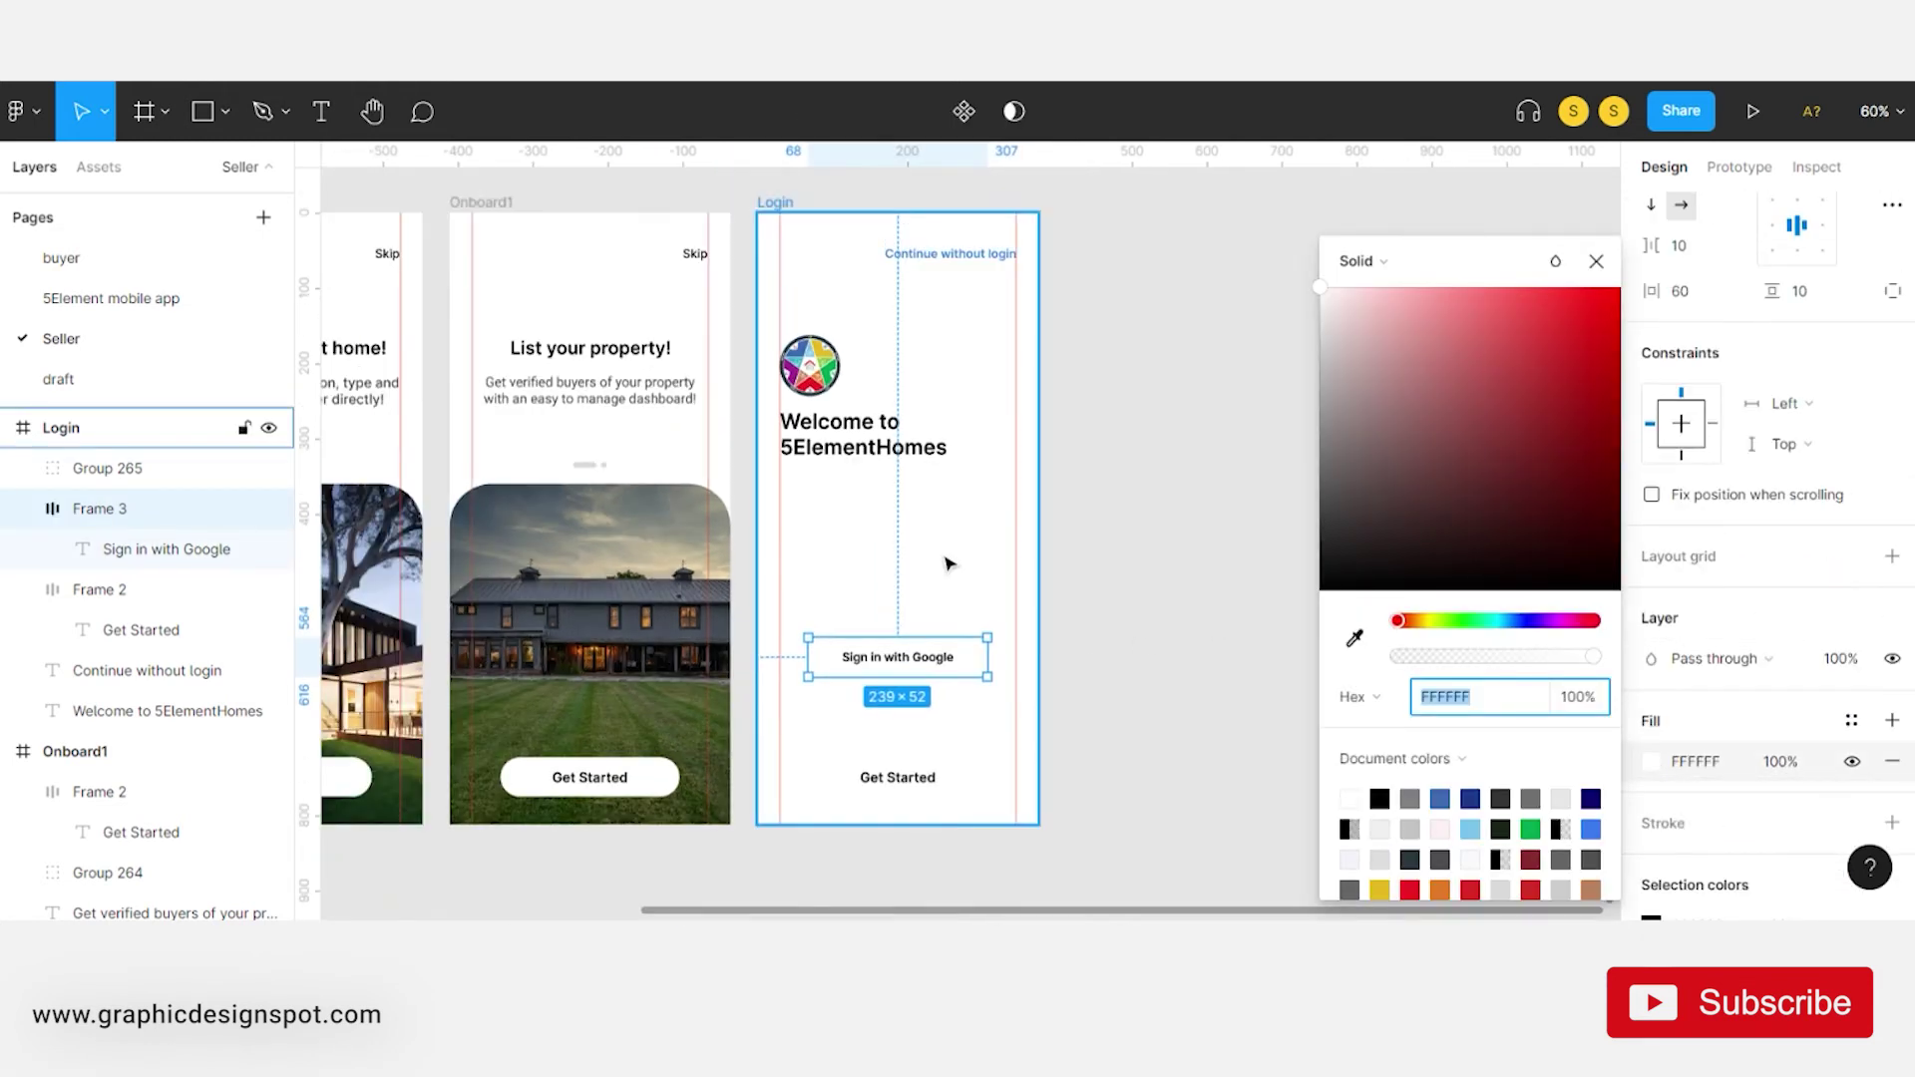
pyautogui.press('BackSpace')
pyautogui.scroll(2, 1061, 492)
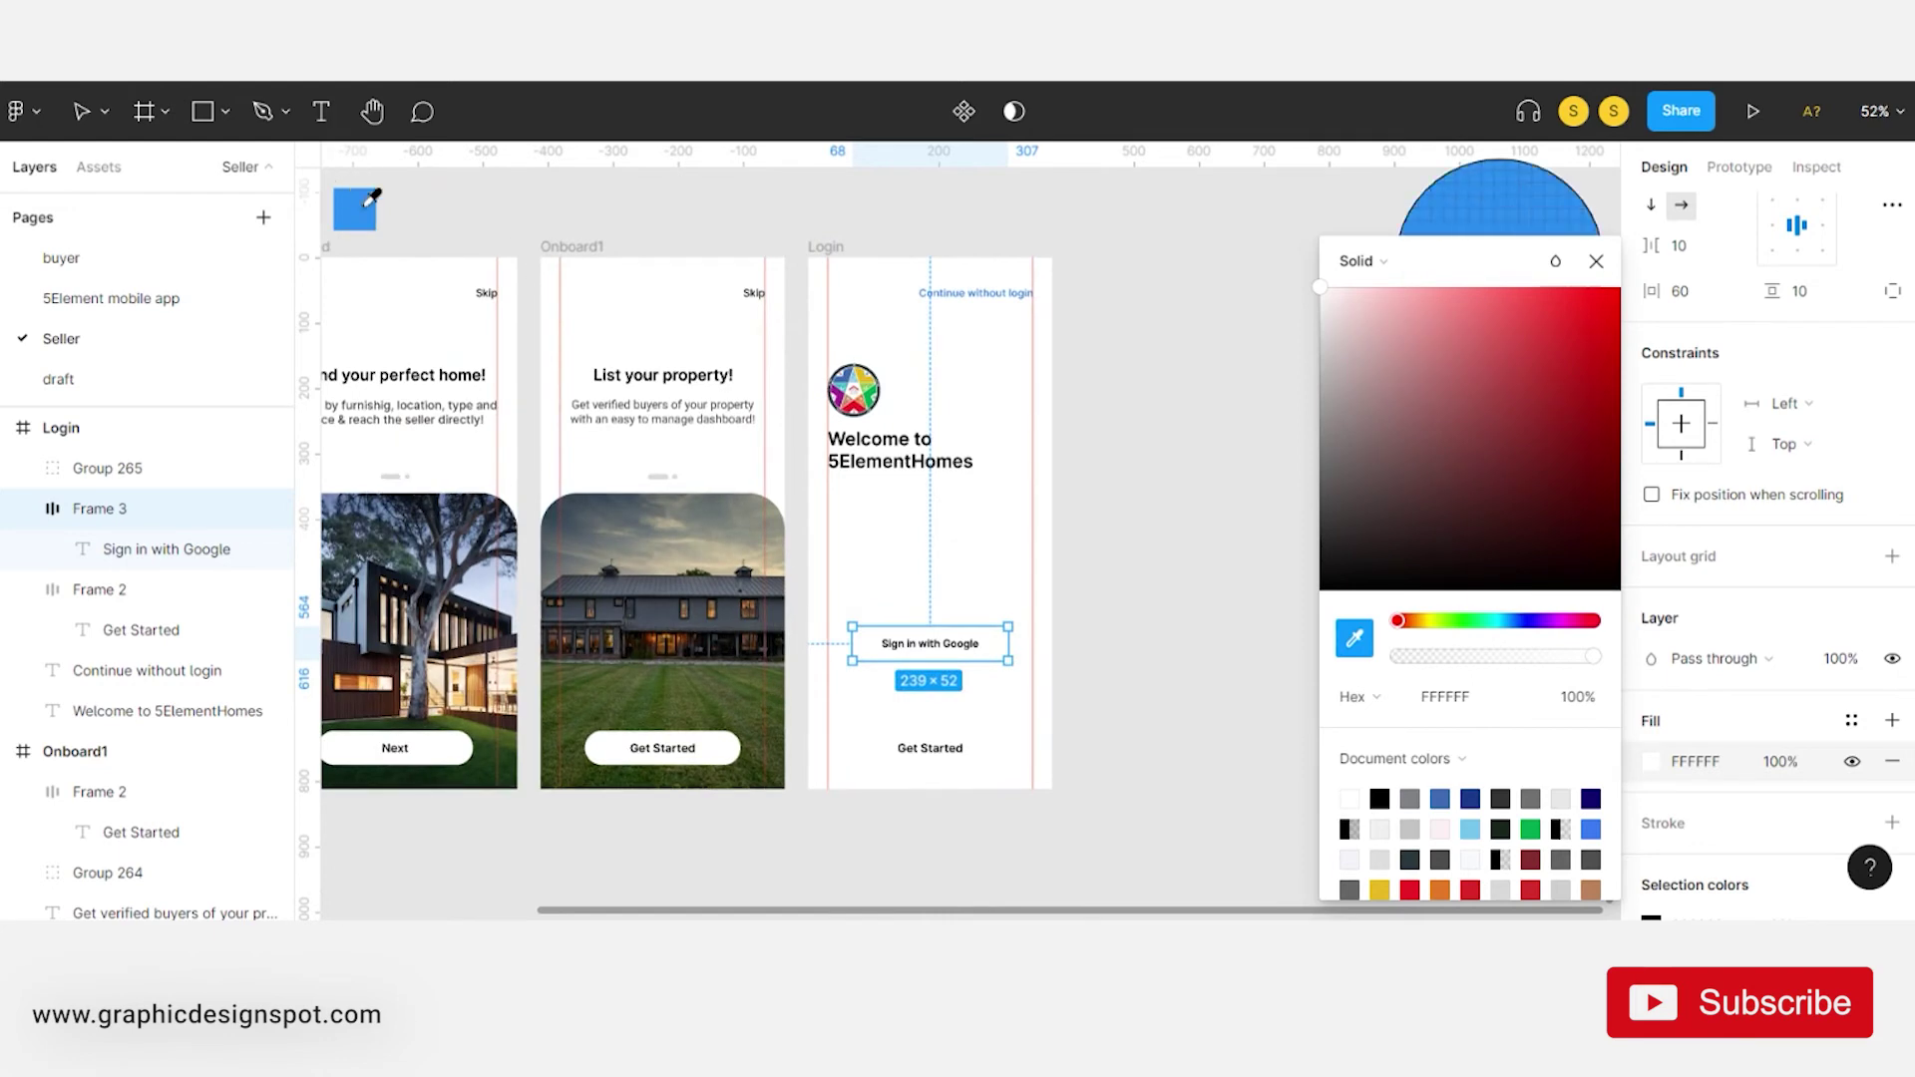
pyautogui.scroll(-1, 1060, 491)
pyautogui.write('307FD6')
pyautogui.press('Return')
pyautogui.scroll(2, 1183, 669)
pyautogui.click(1248, 655)
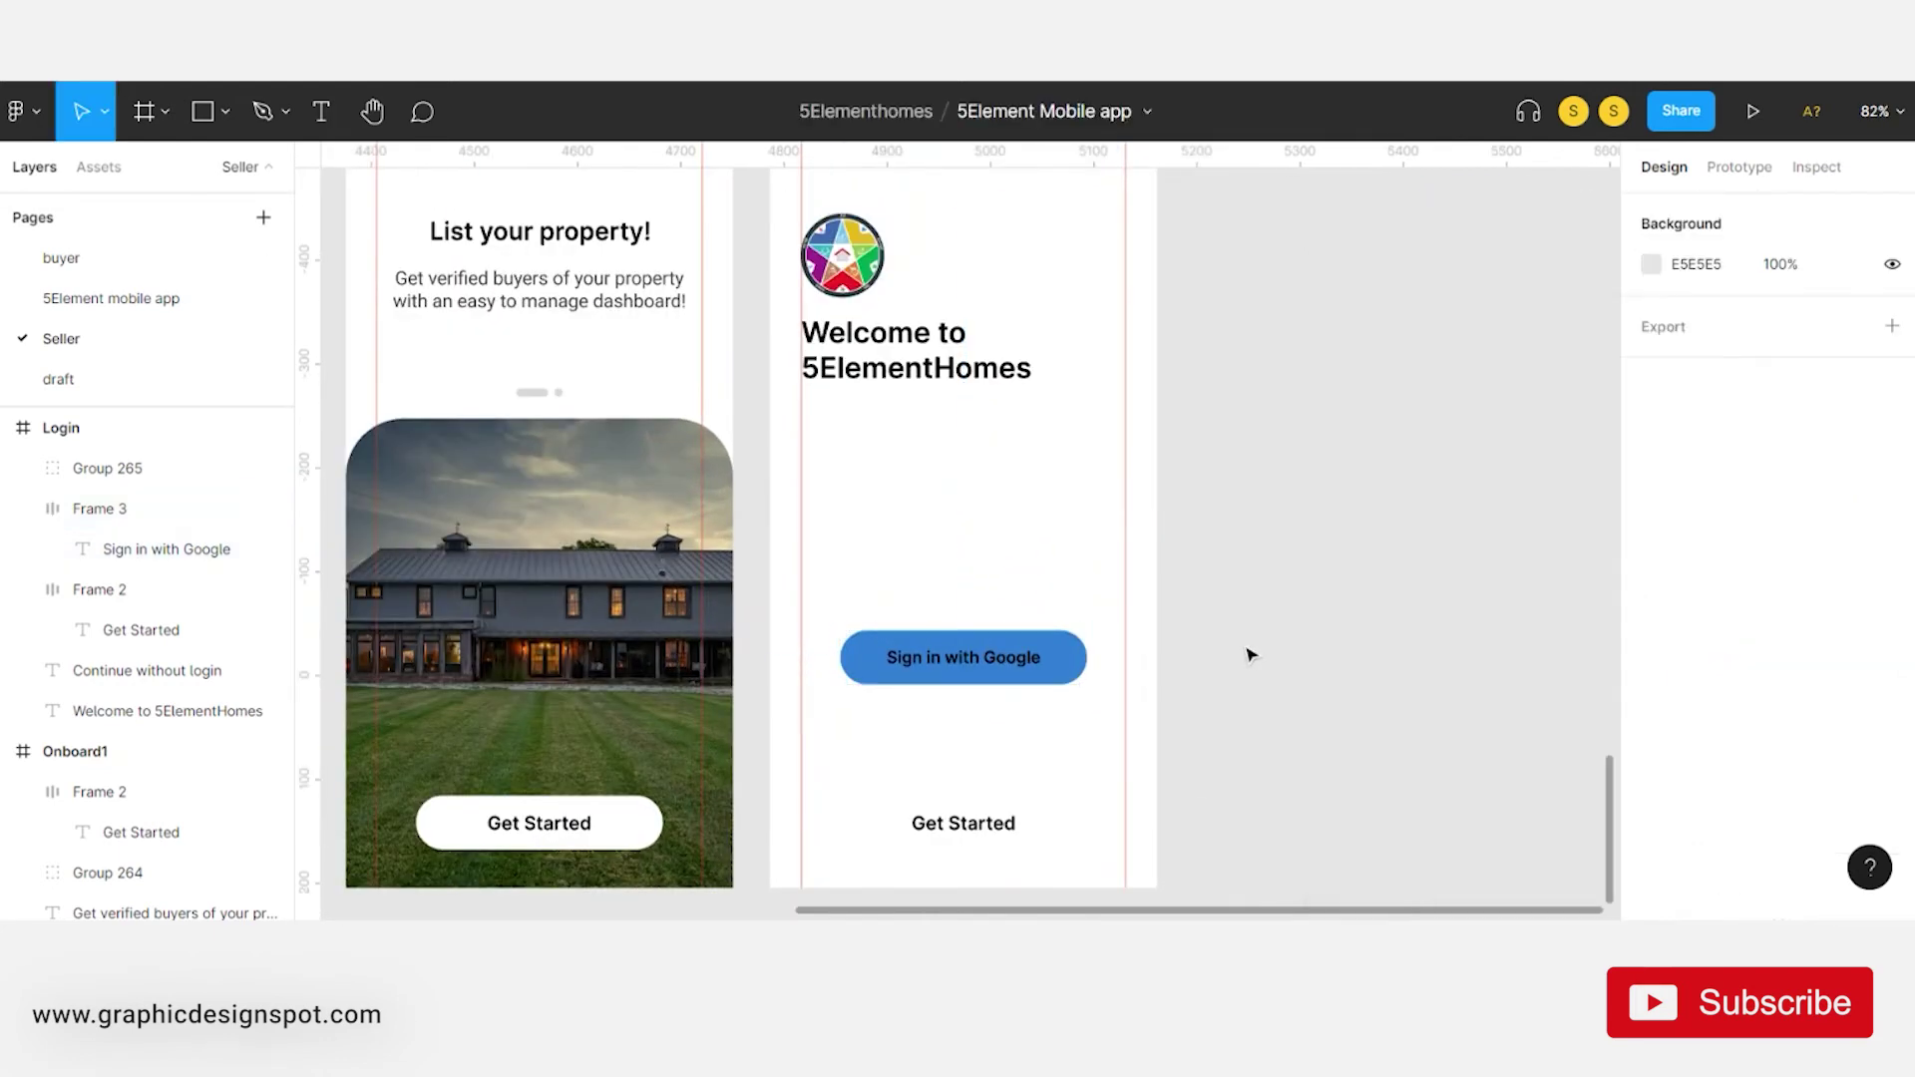
pyautogui.hscroll(2, 1163, 654)
pyautogui.scroll(2, 1097, 658)
pyautogui.click(987, 666)
pyautogui.click(1835, 448)
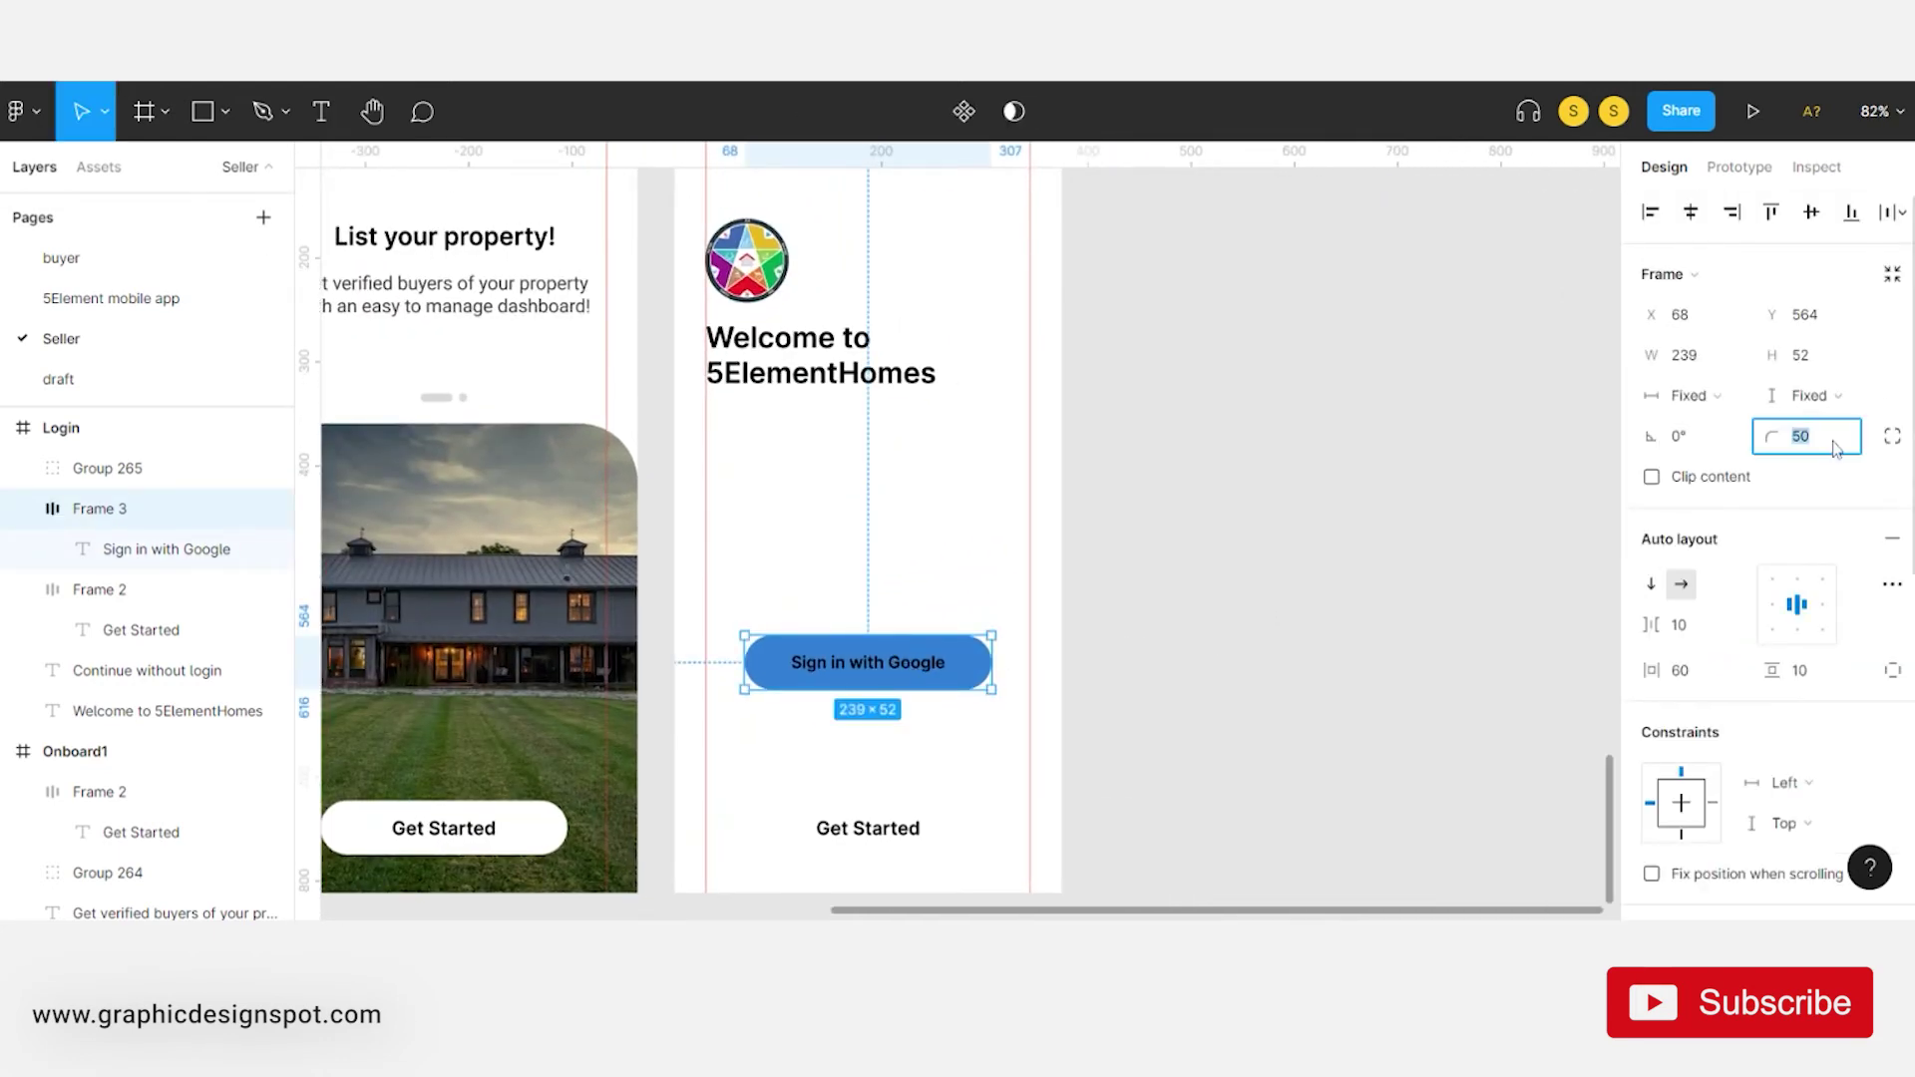
pyautogui.press('Return')
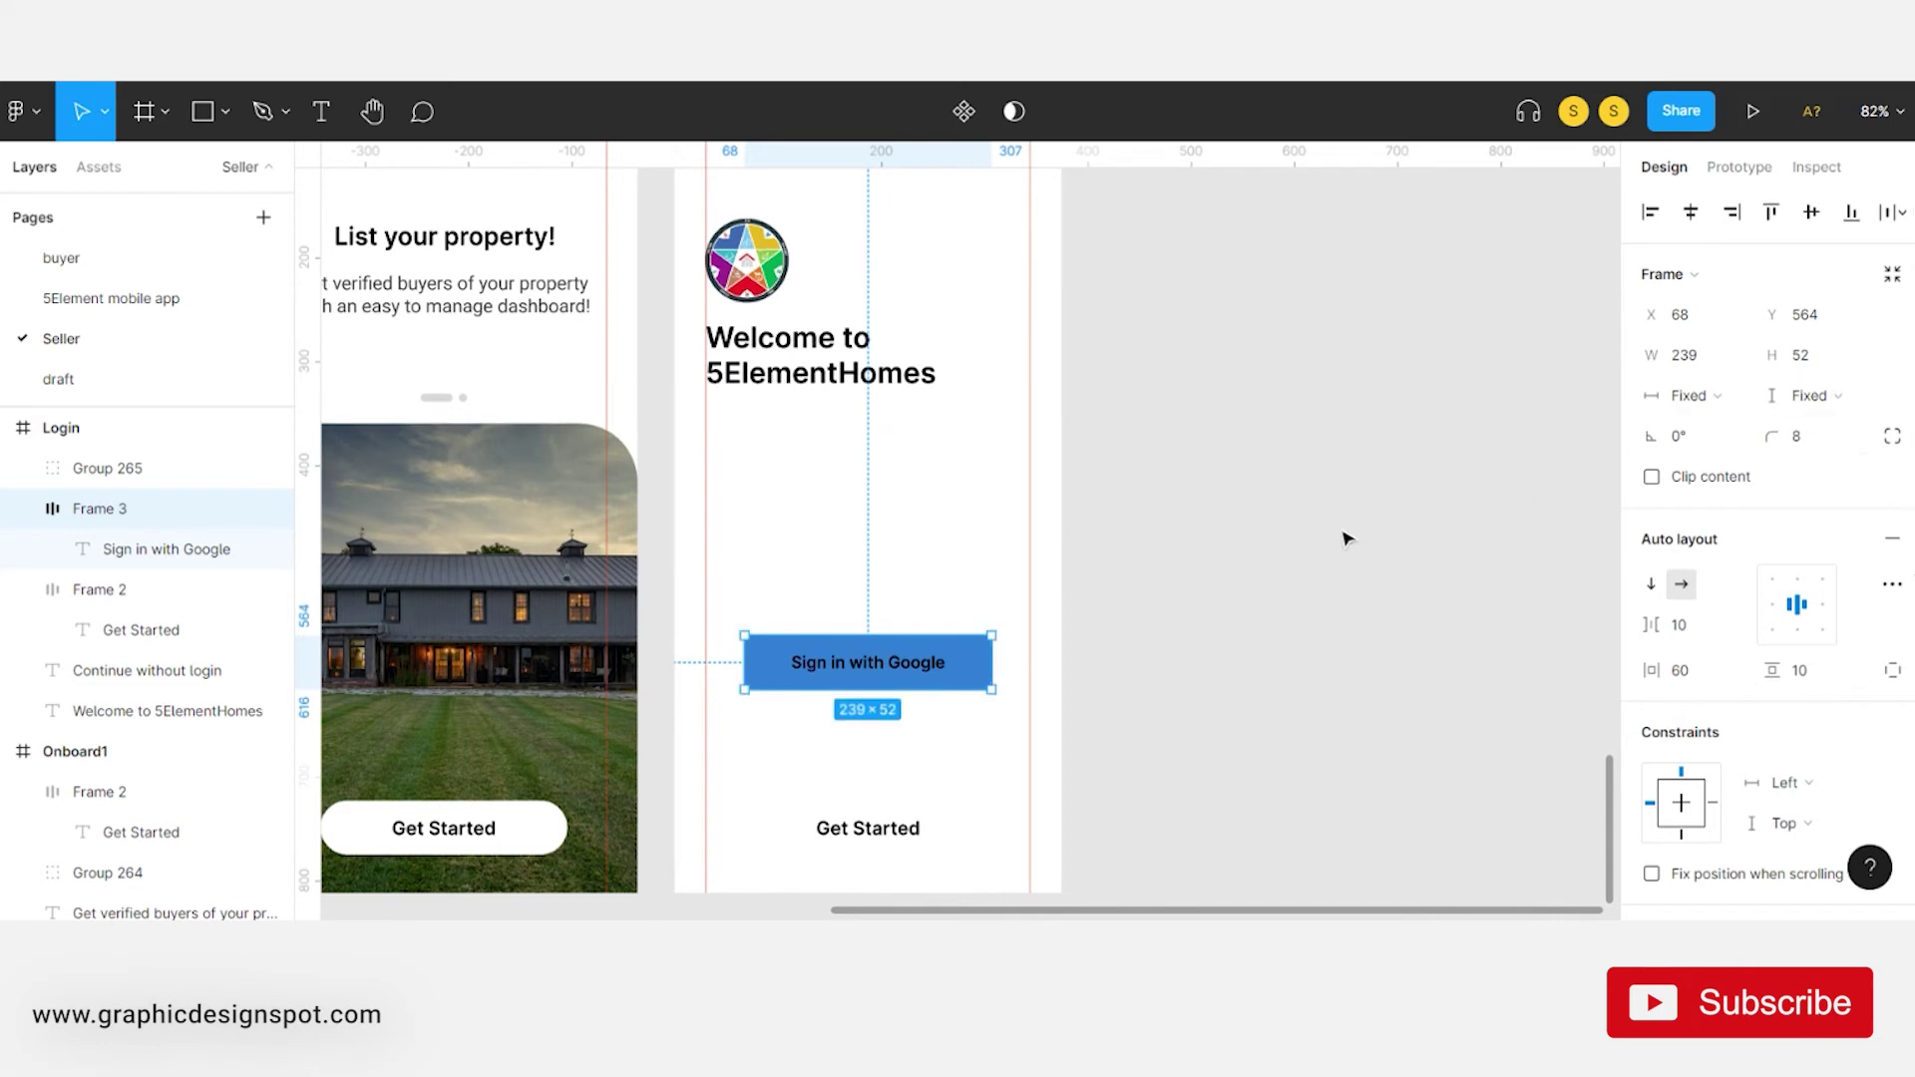
pyautogui.click(1184, 543)
pyautogui.scroll(-1, 1131, 513)
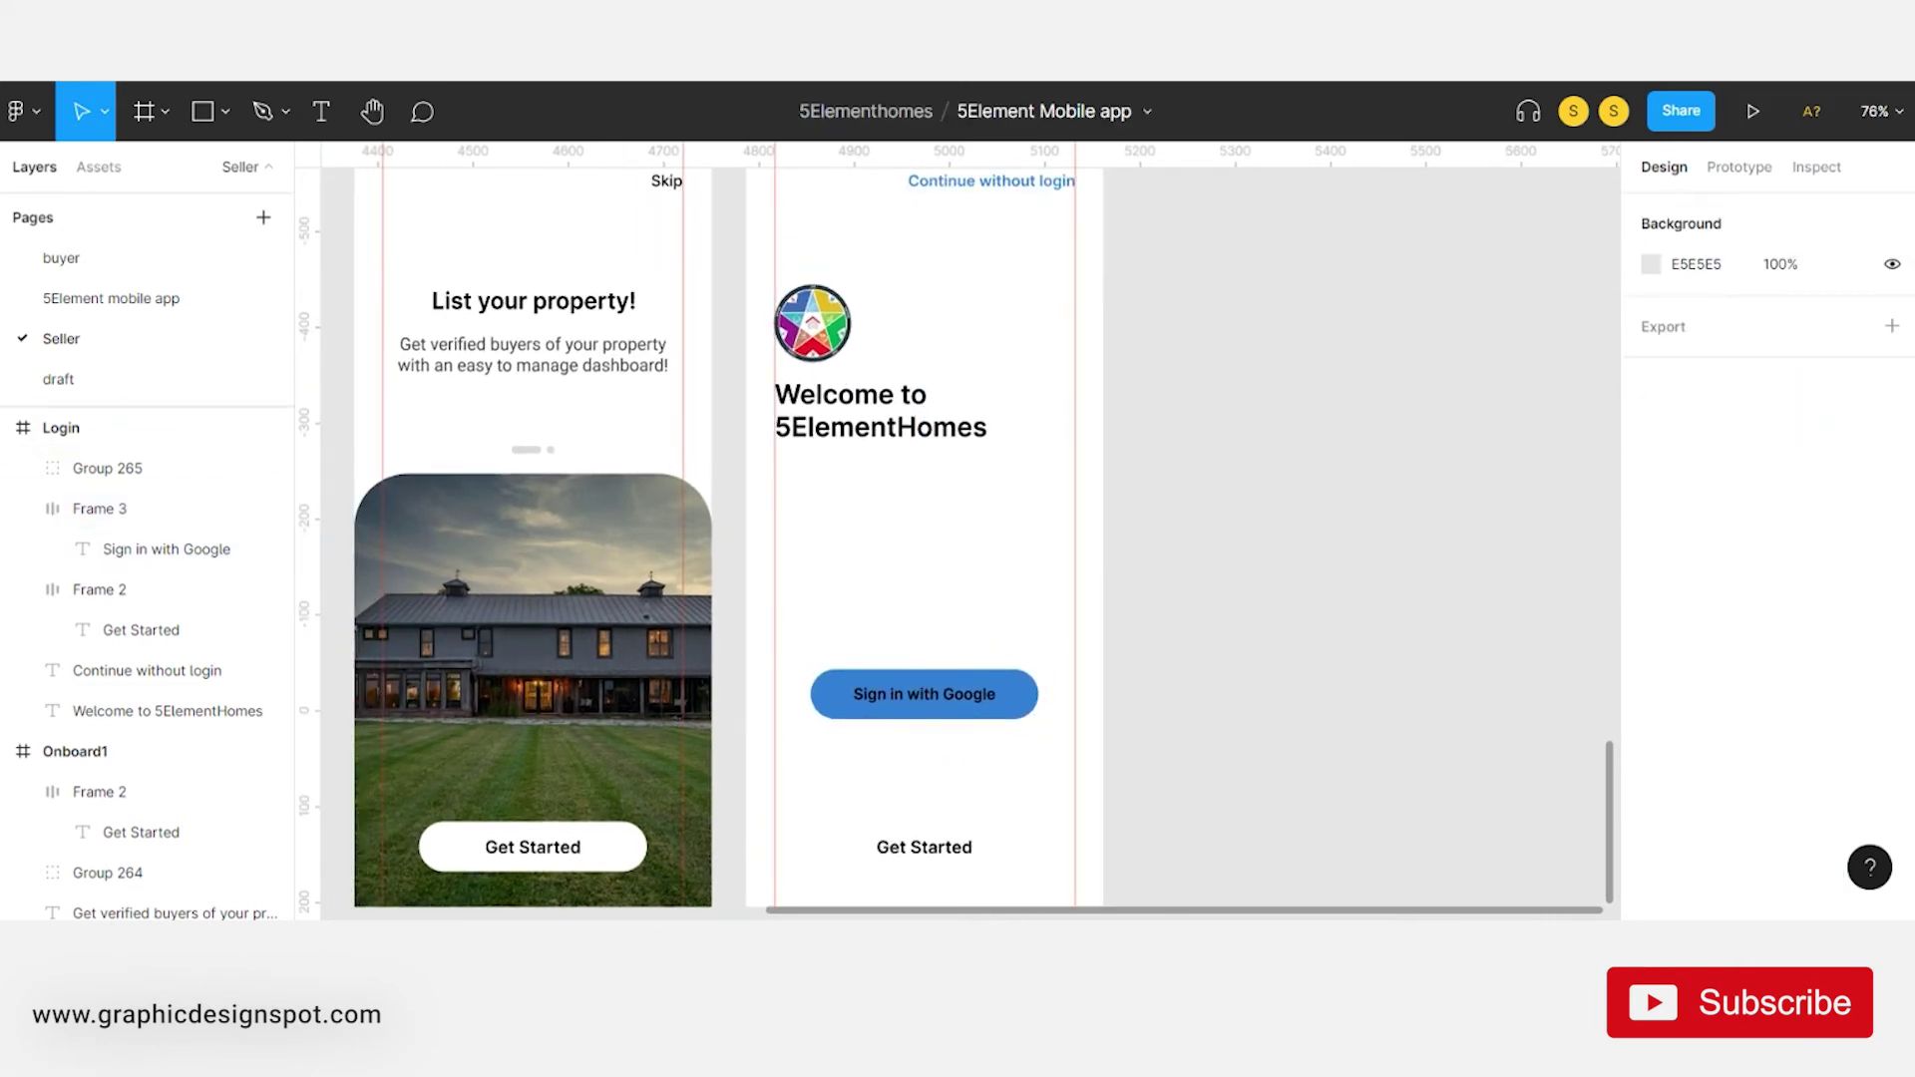
pyautogui.scroll(3, 927, 698)
pyautogui.click(915, 675)
pyautogui.click(972, 671)
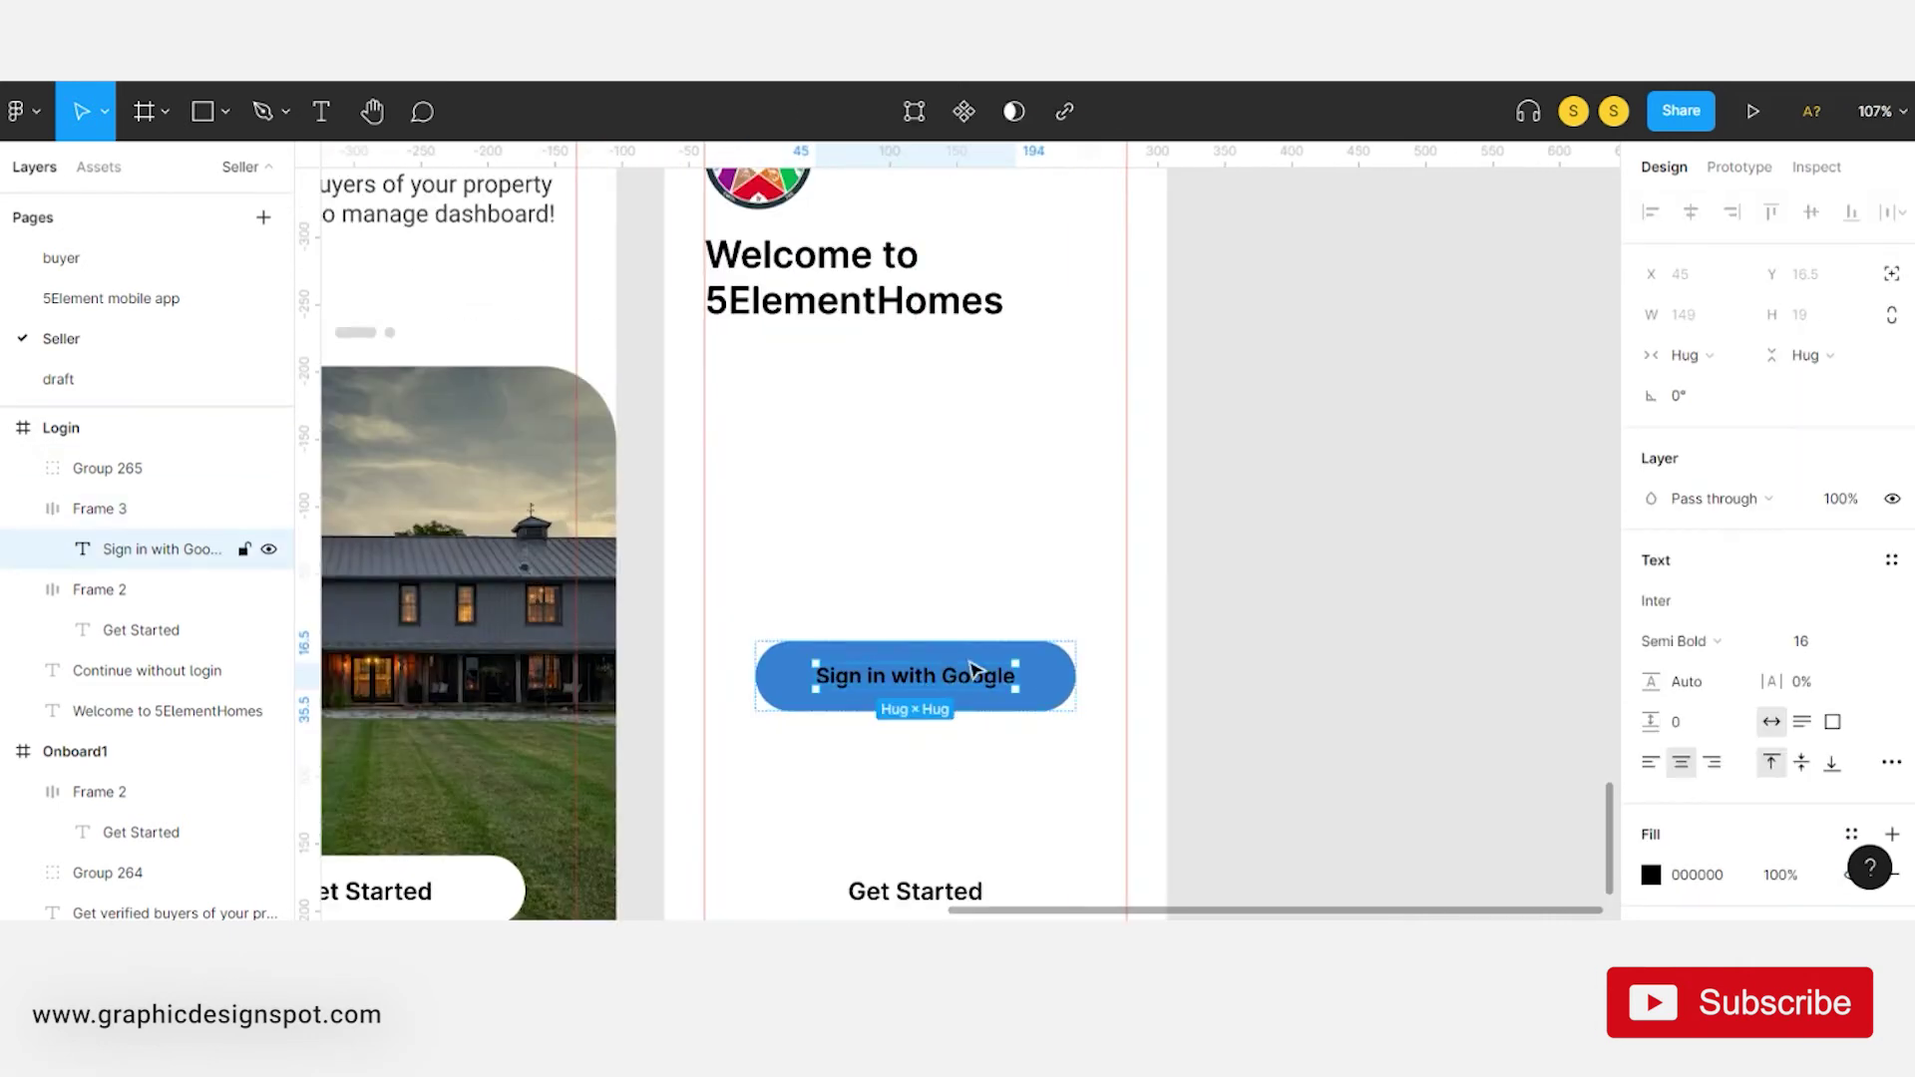
pyautogui.click(1376, 602)
pyautogui.click(911, 676)
pyautogui.scroll(2, 898, 689)
# - Search Iconify for 'google' and import the ant-design:google-outlined G icon
pyautogui.rightClick(1337, 539)
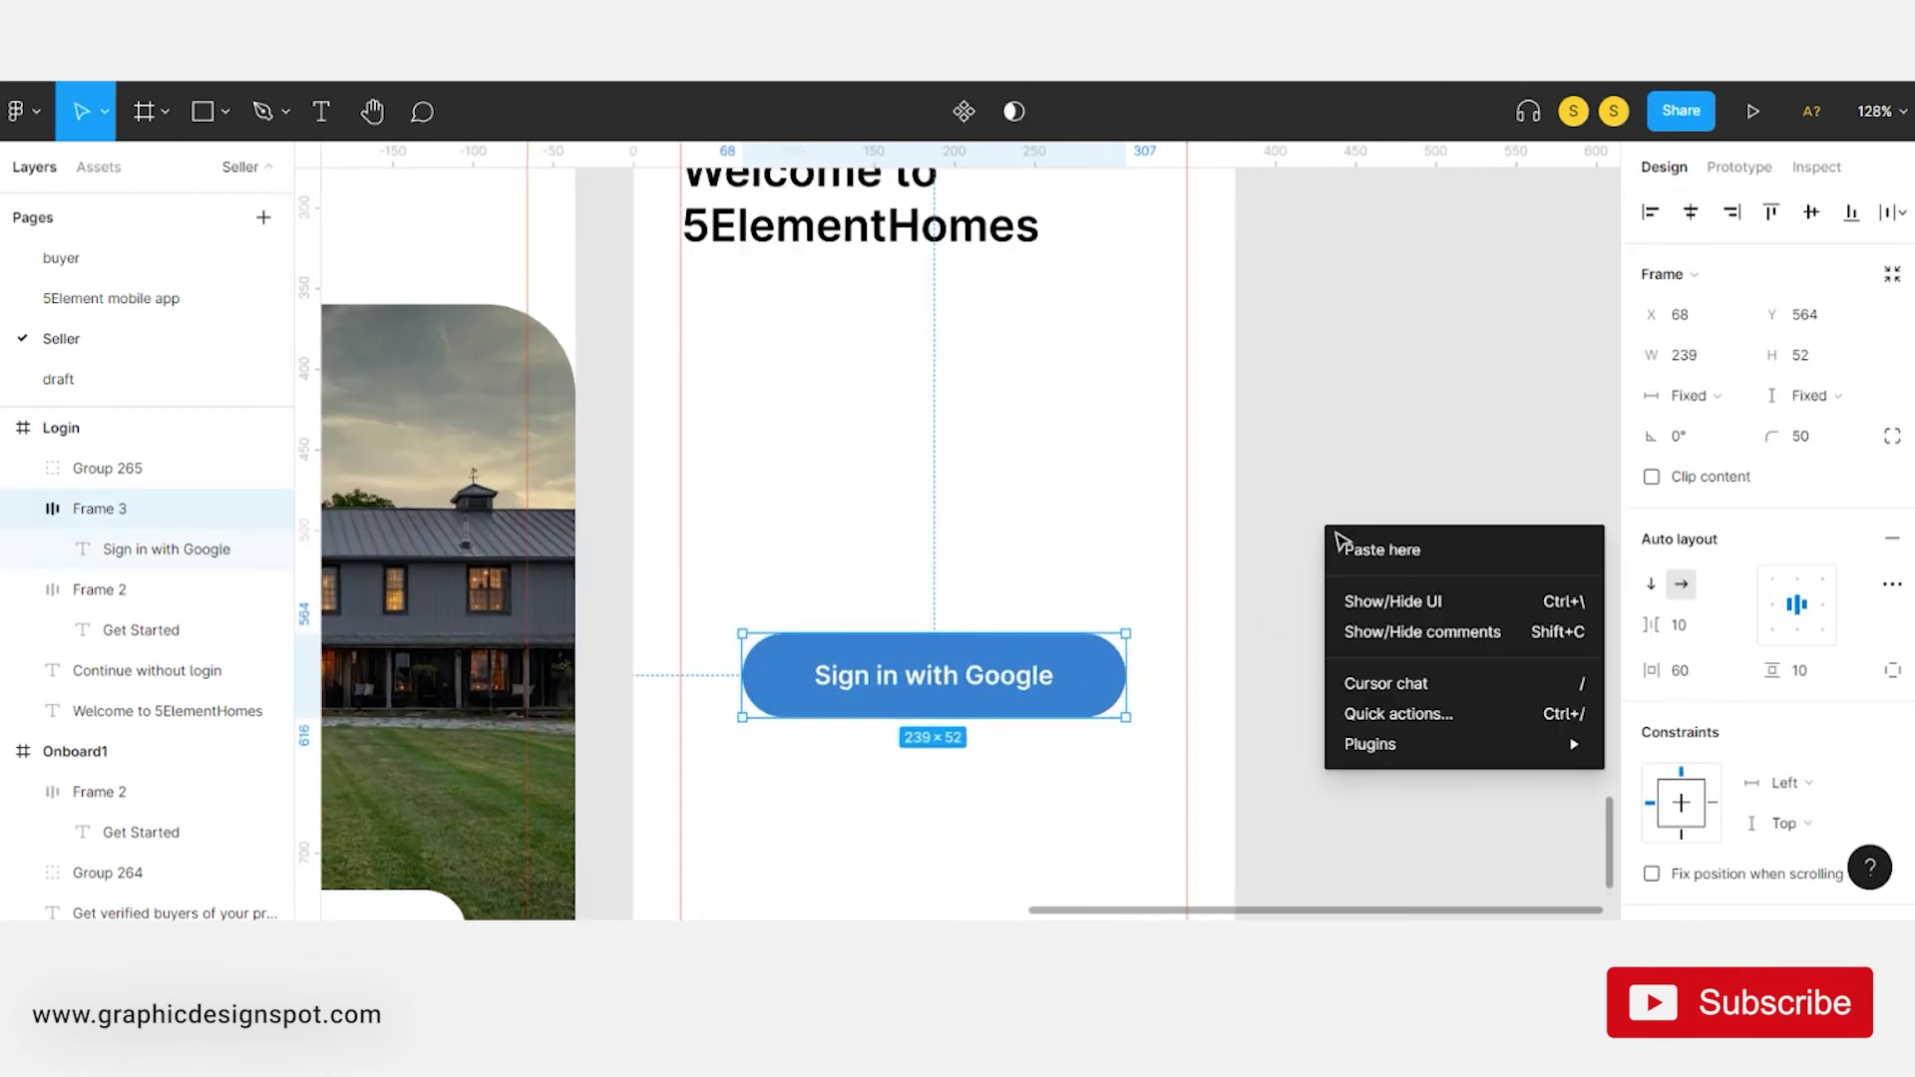
pyautogui.moveTo(1463, 744)
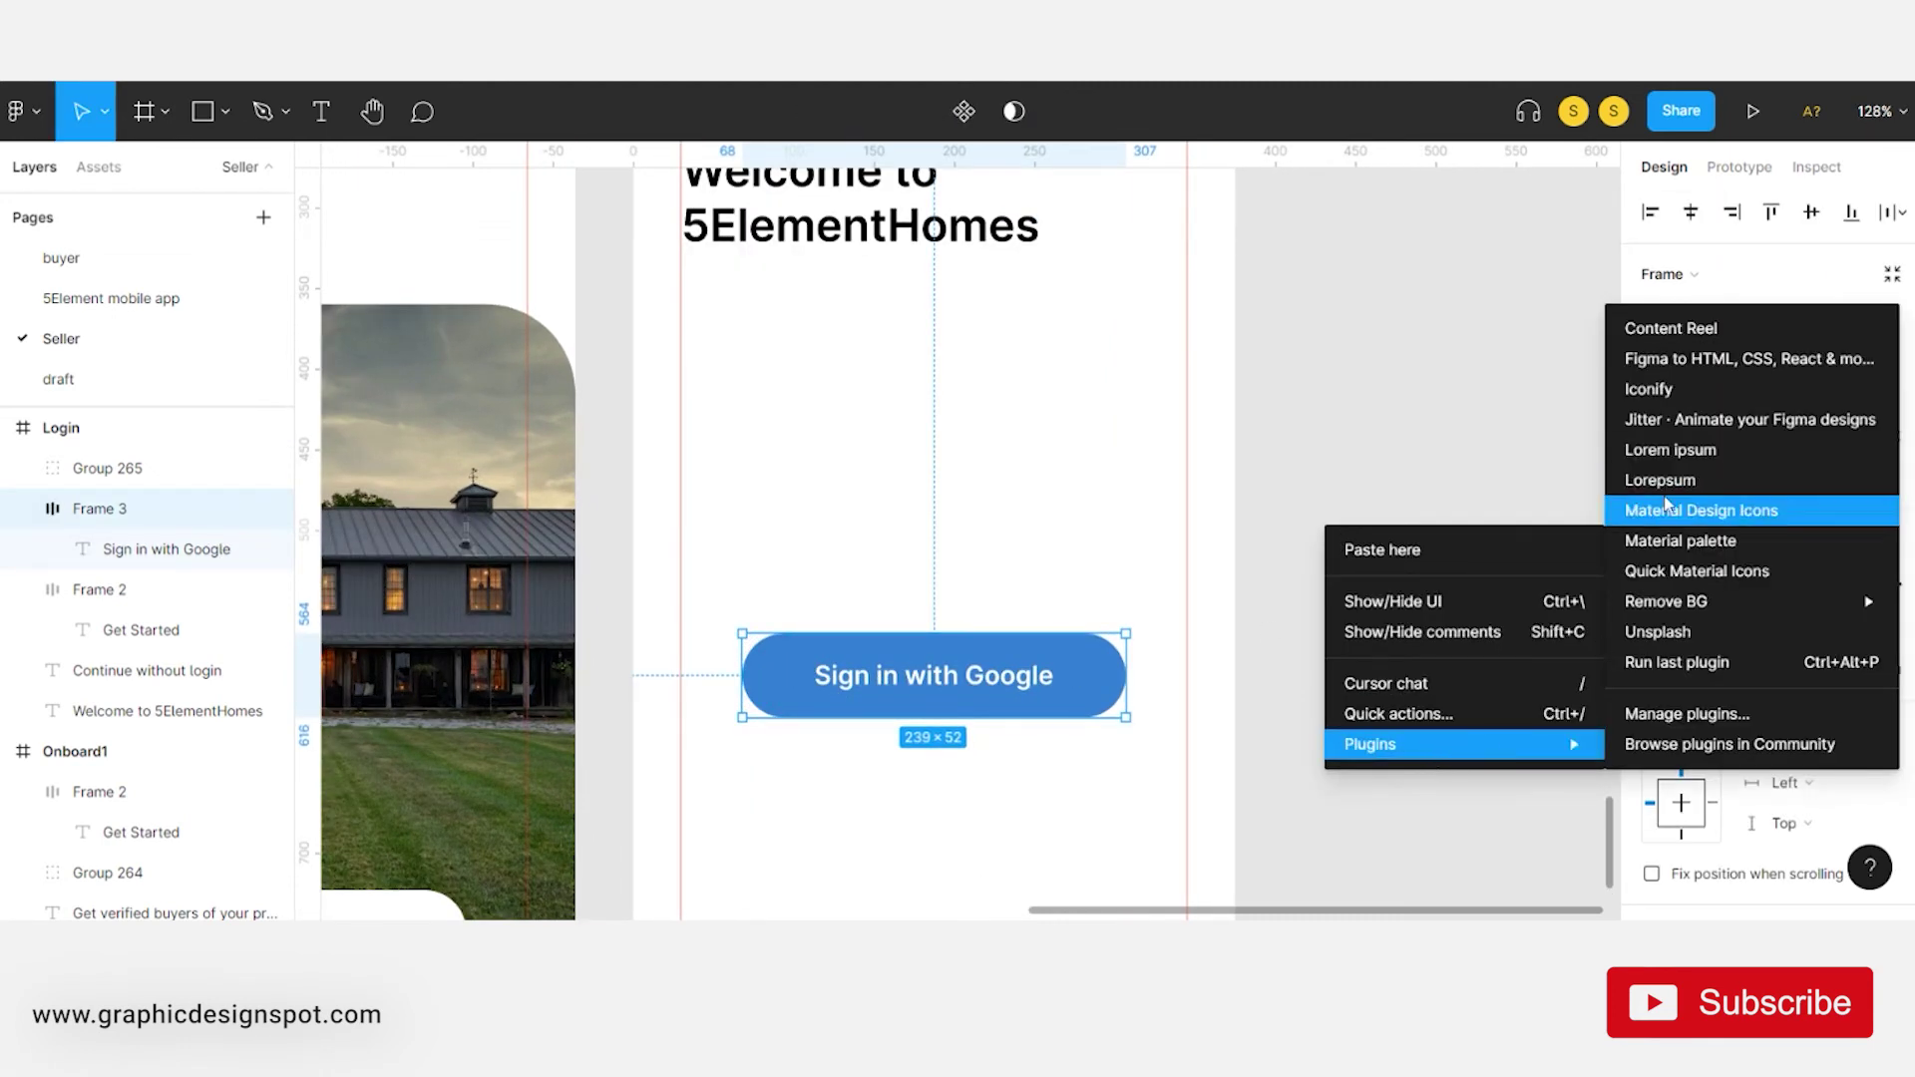
pyautogui.click(1683, 394)
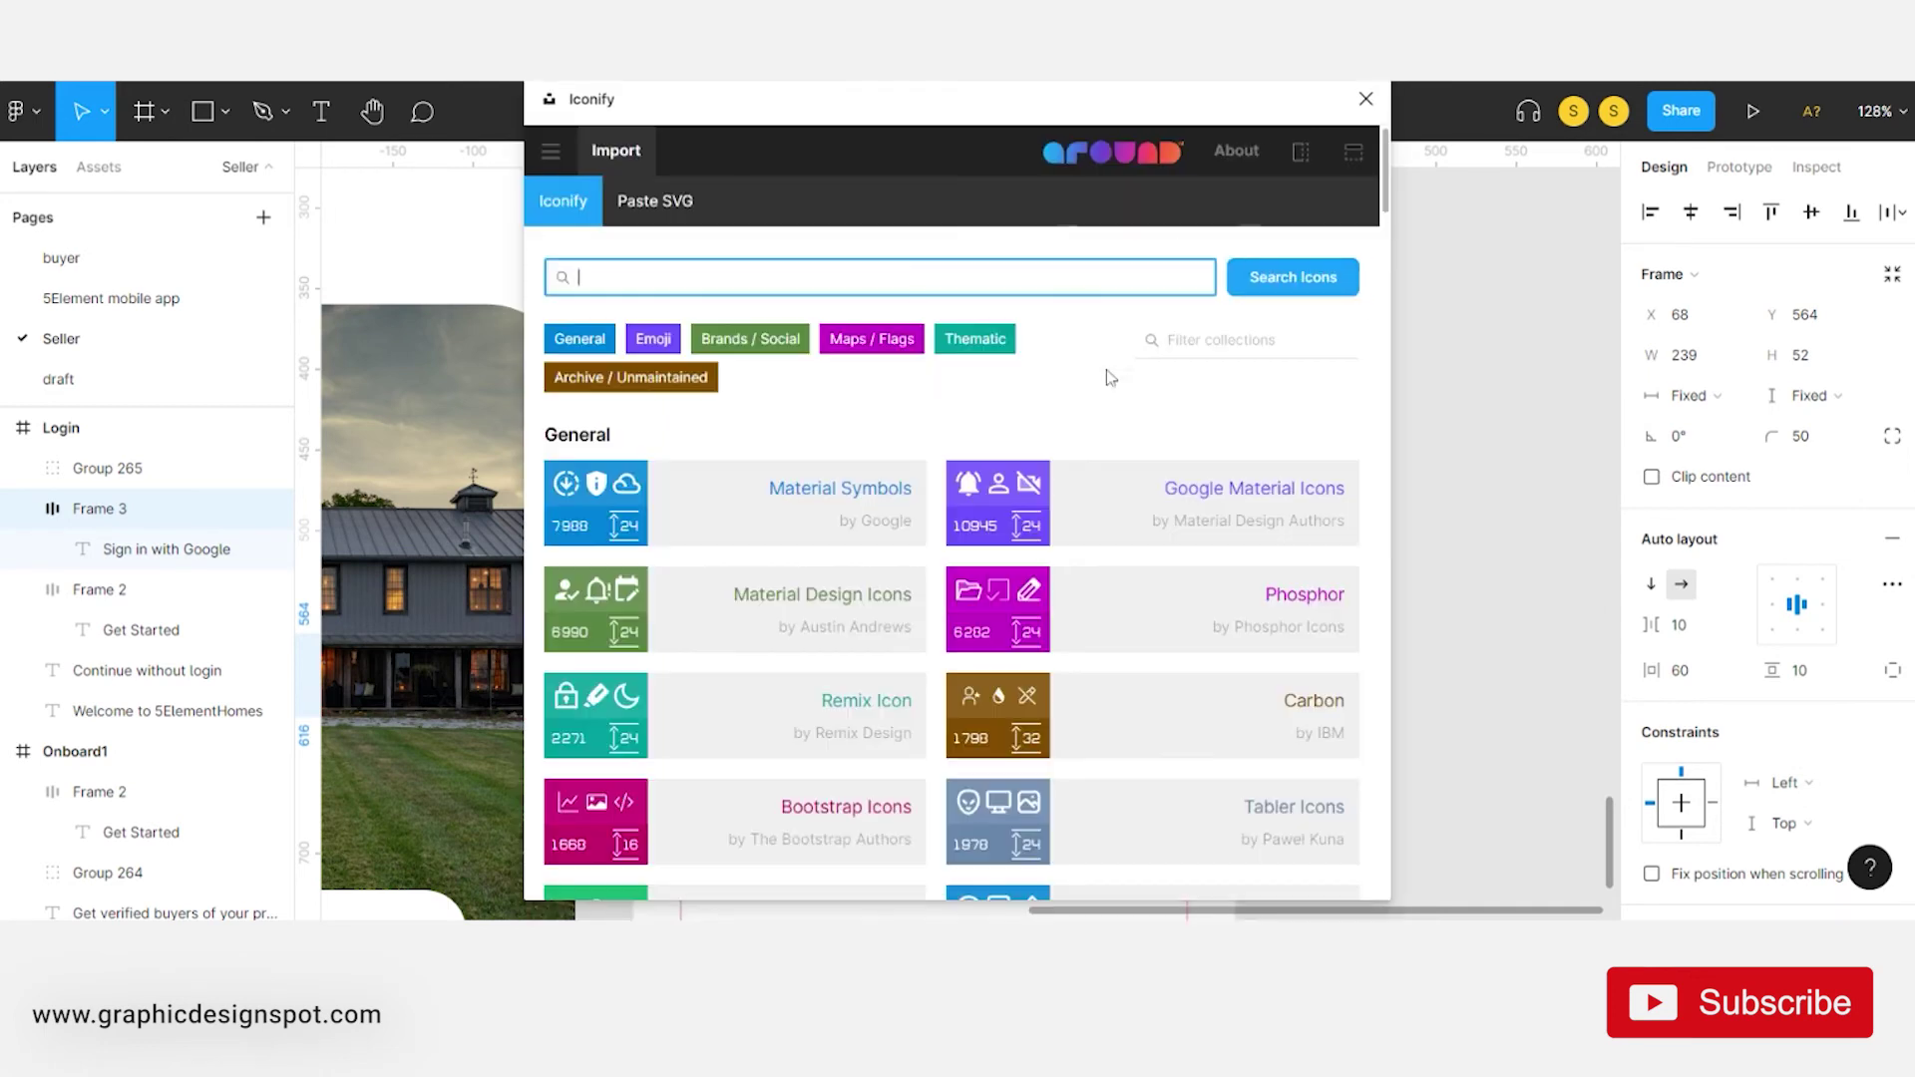
pyautogui.write('google')
pyautogui.press('Return')
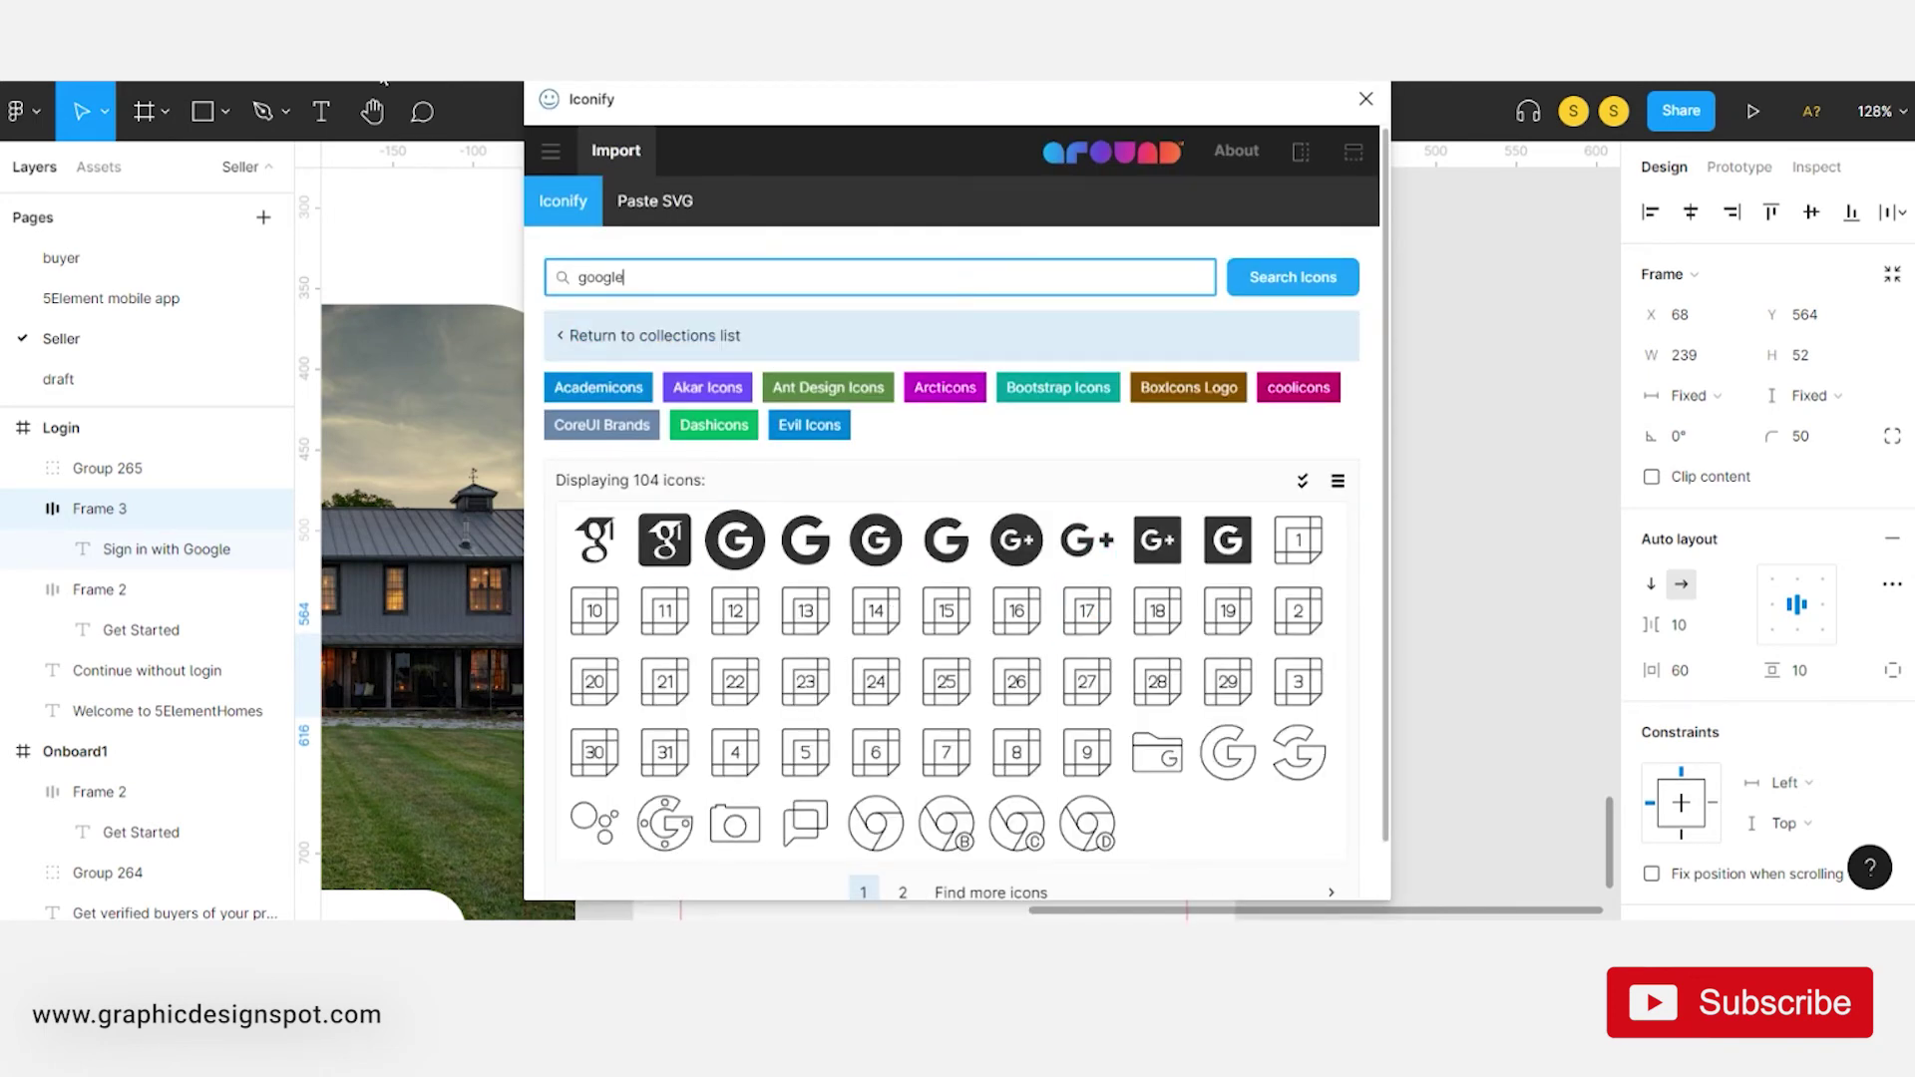
pyautogui.click(956, 552)
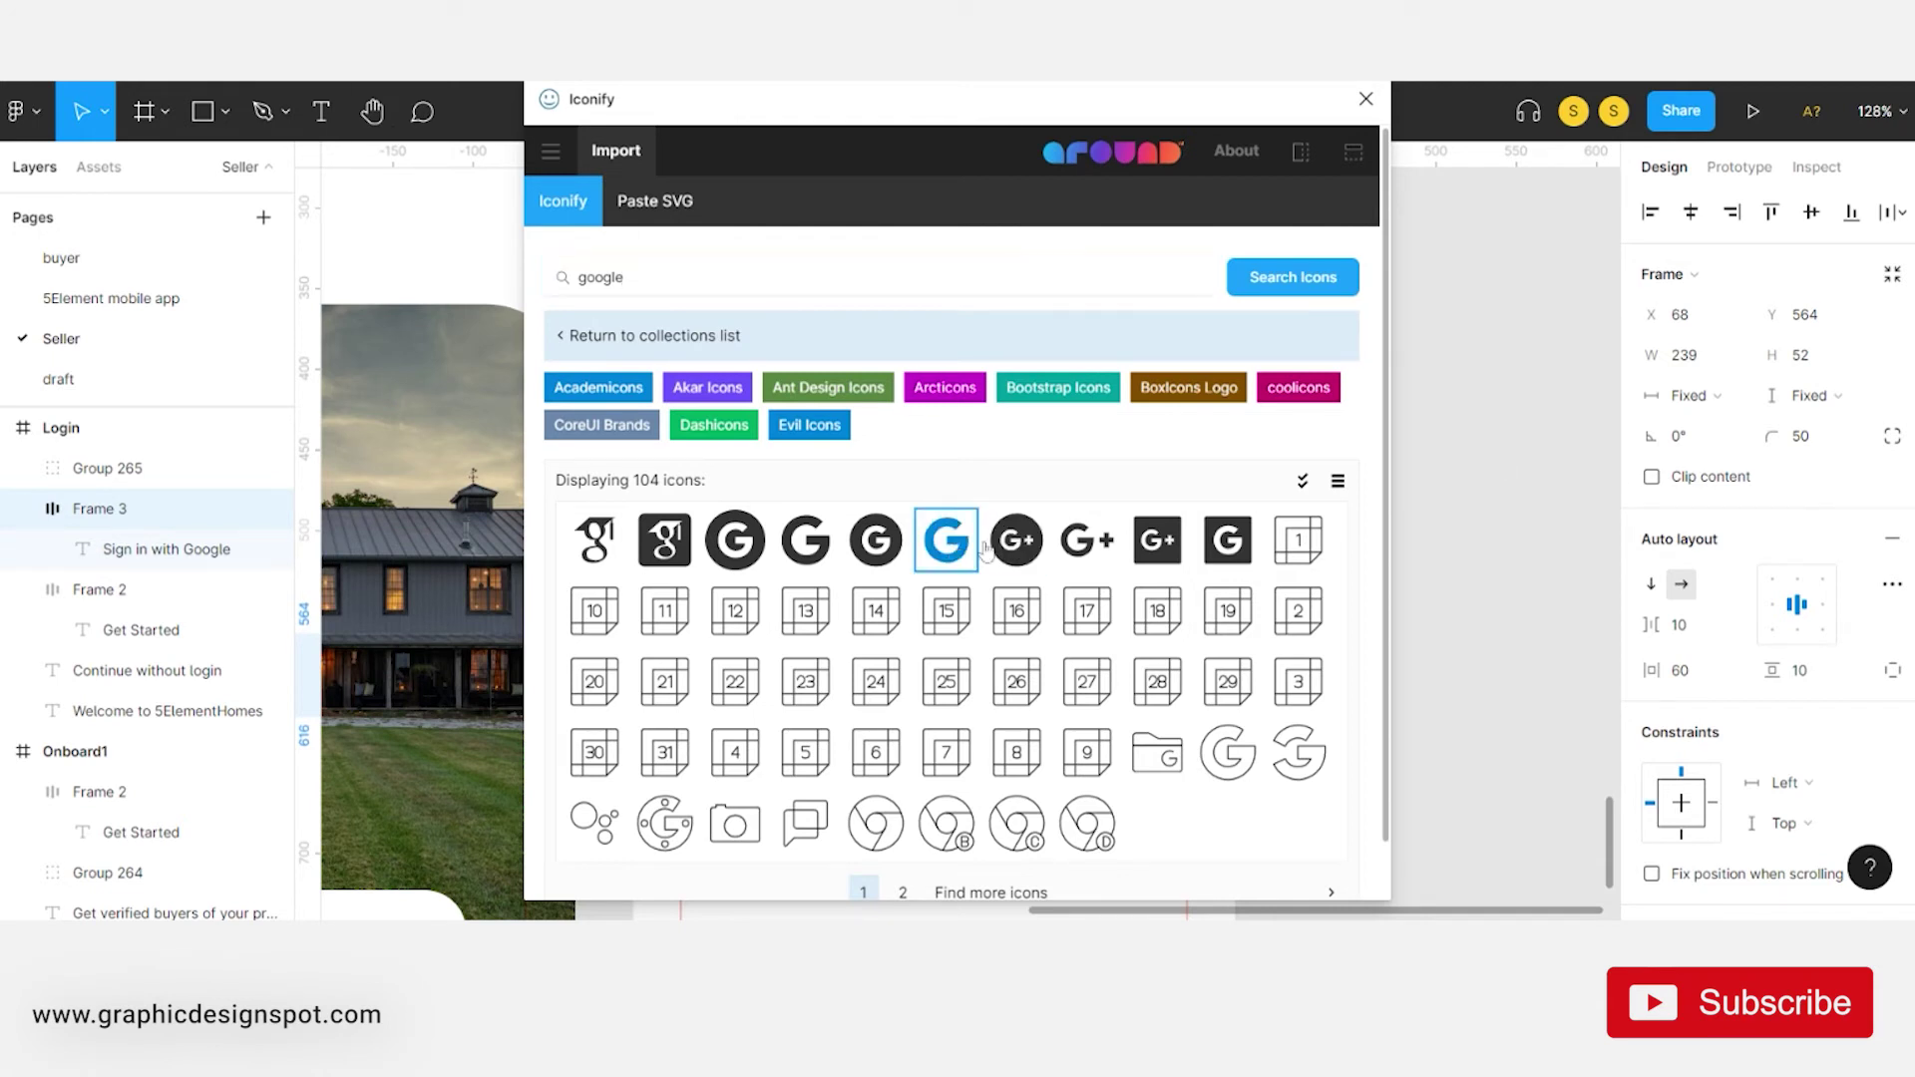
# - Search Iconify for 'facebook' and choose the Boxicons bxl:facebook icon
pyautogui.click(1318, 389)
pyautogui.write('facebook')
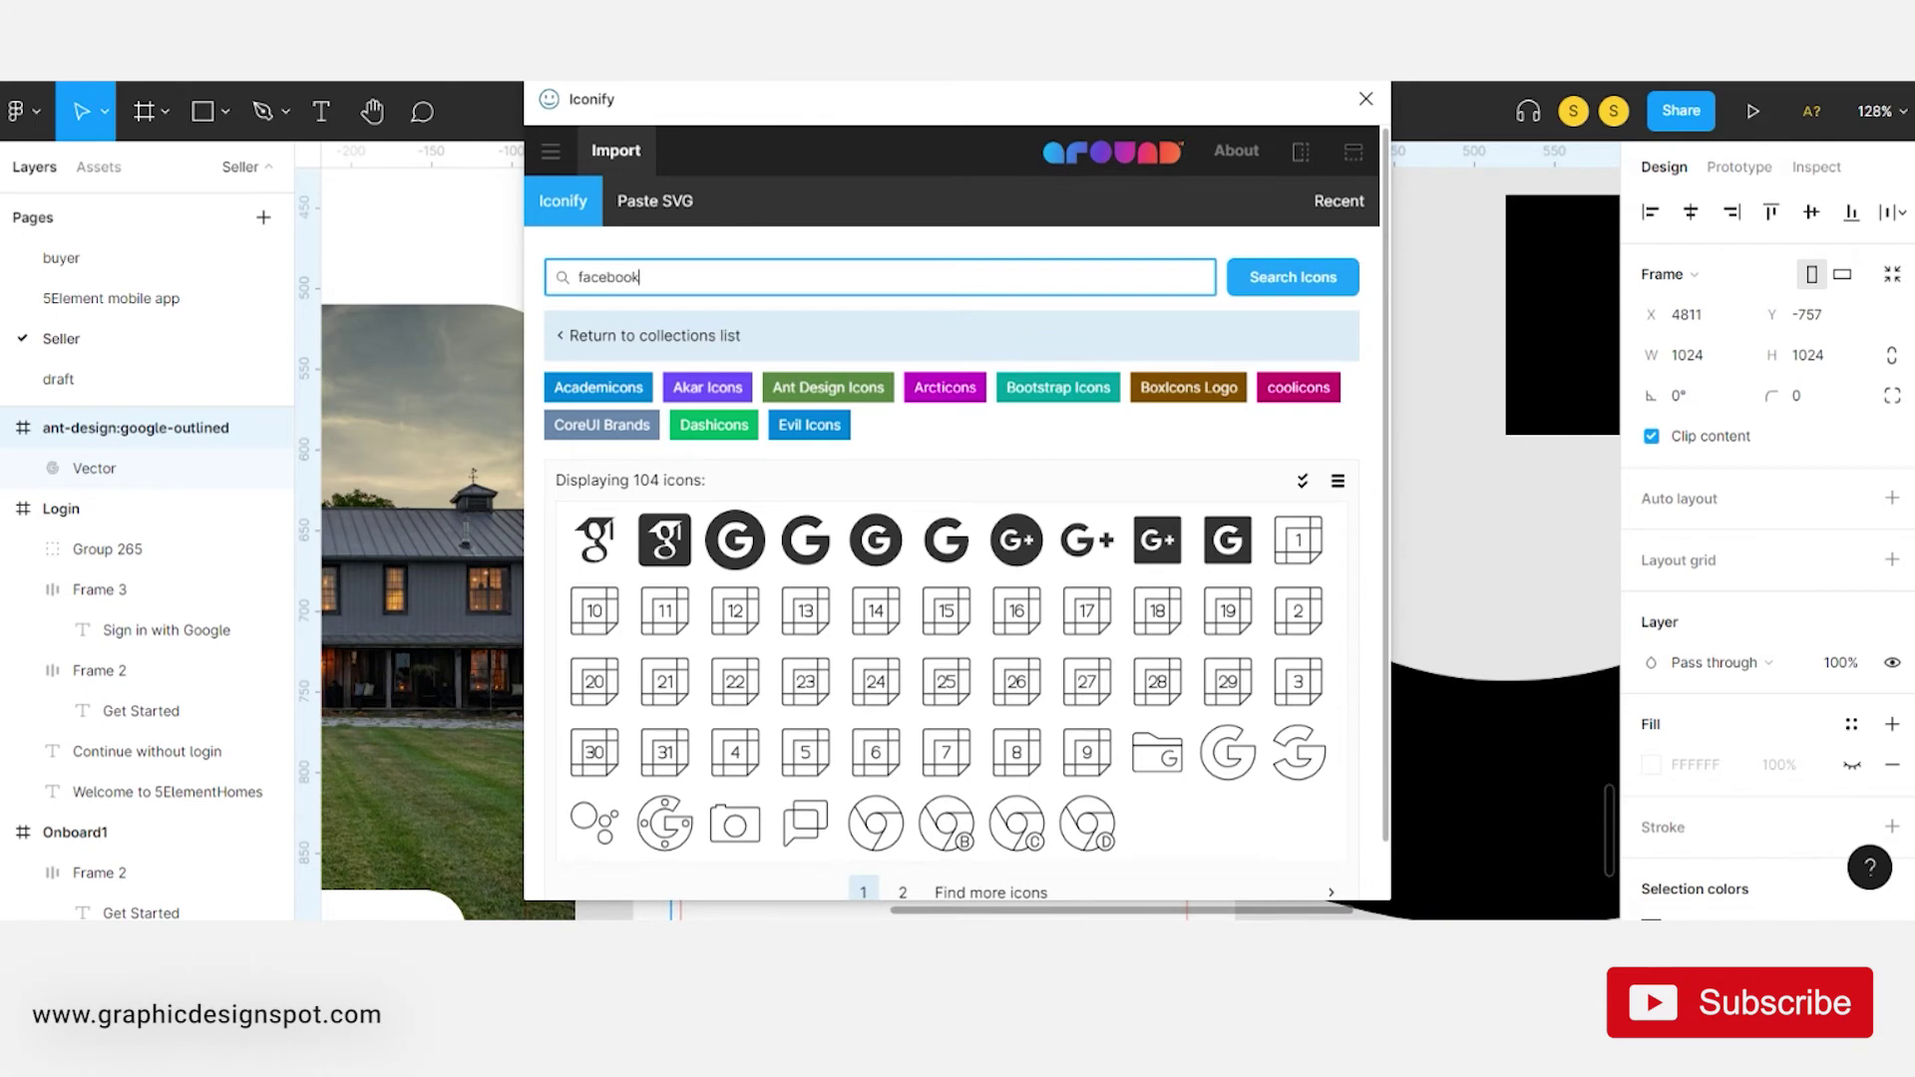
pyautogui.press('Return')
pyautogui.scroll(-3, 1172, 531)
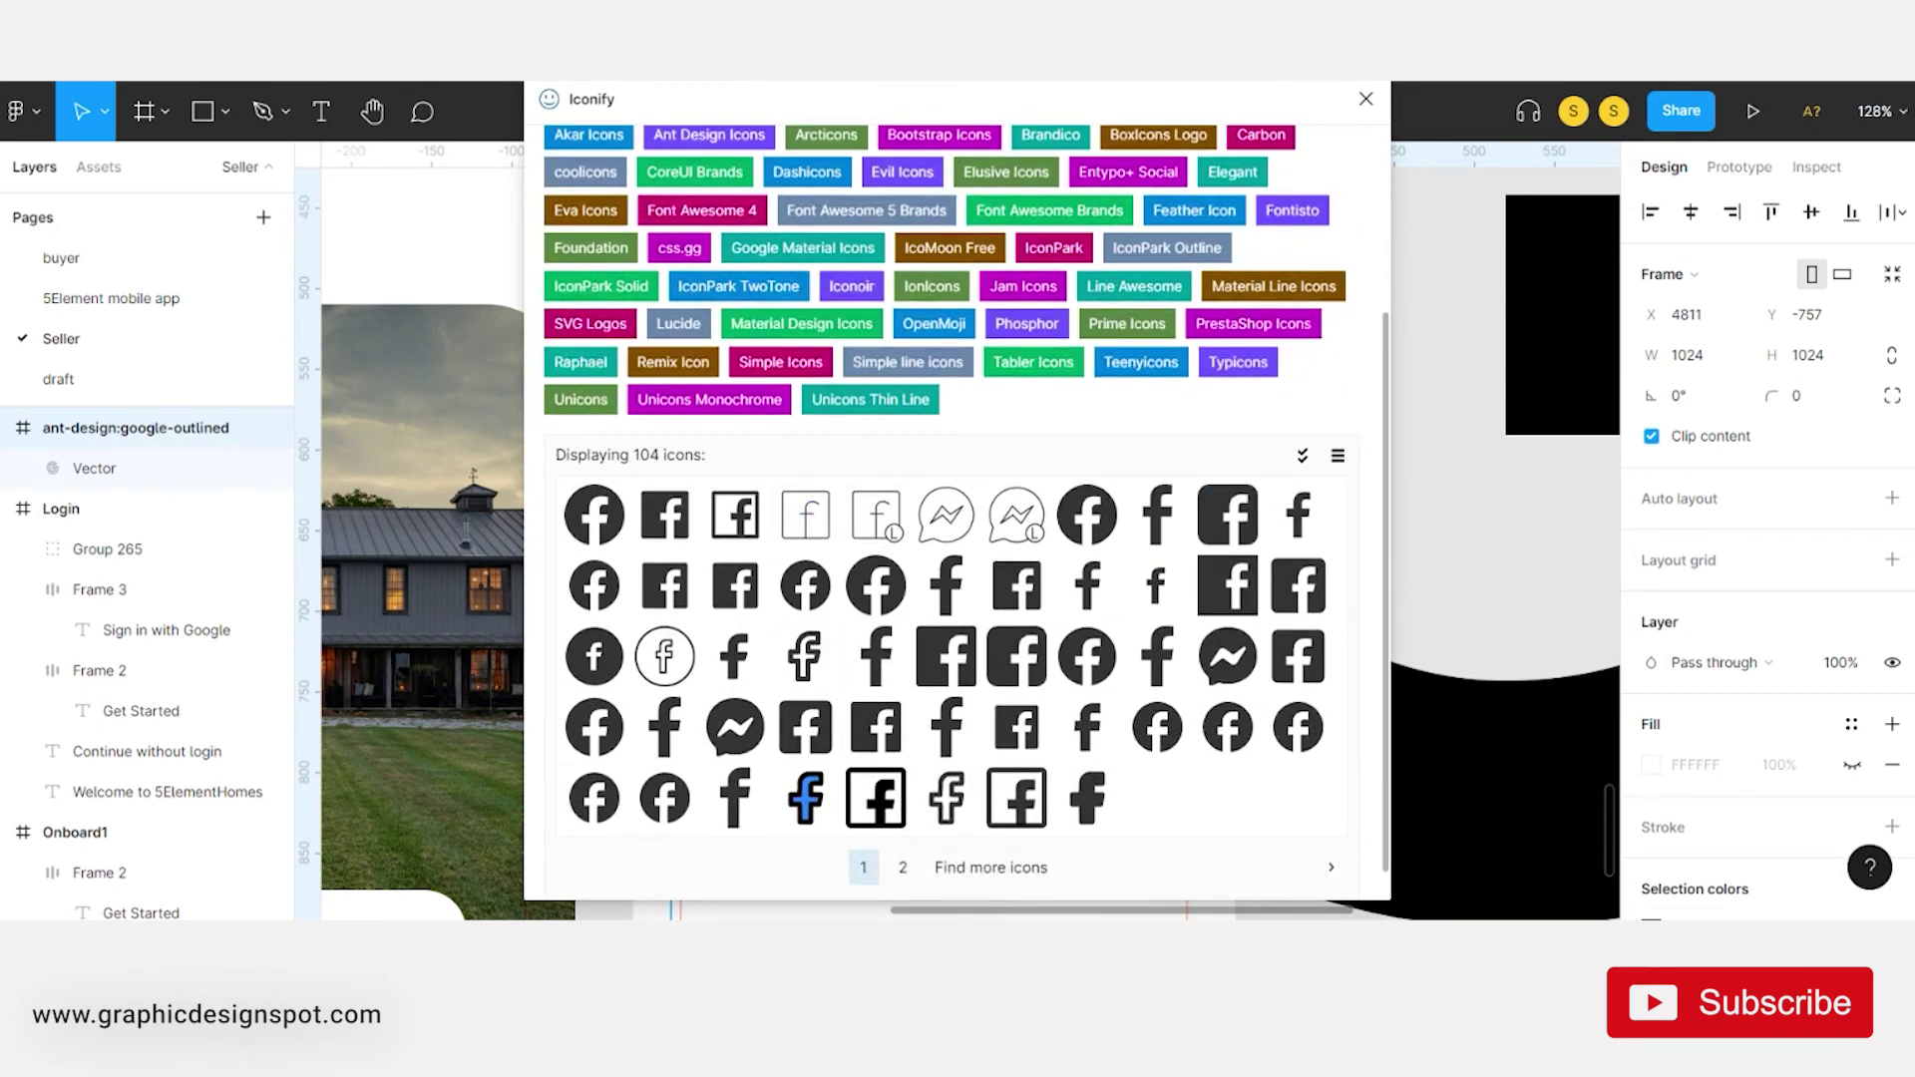
pyautogui.click(1307, 528)
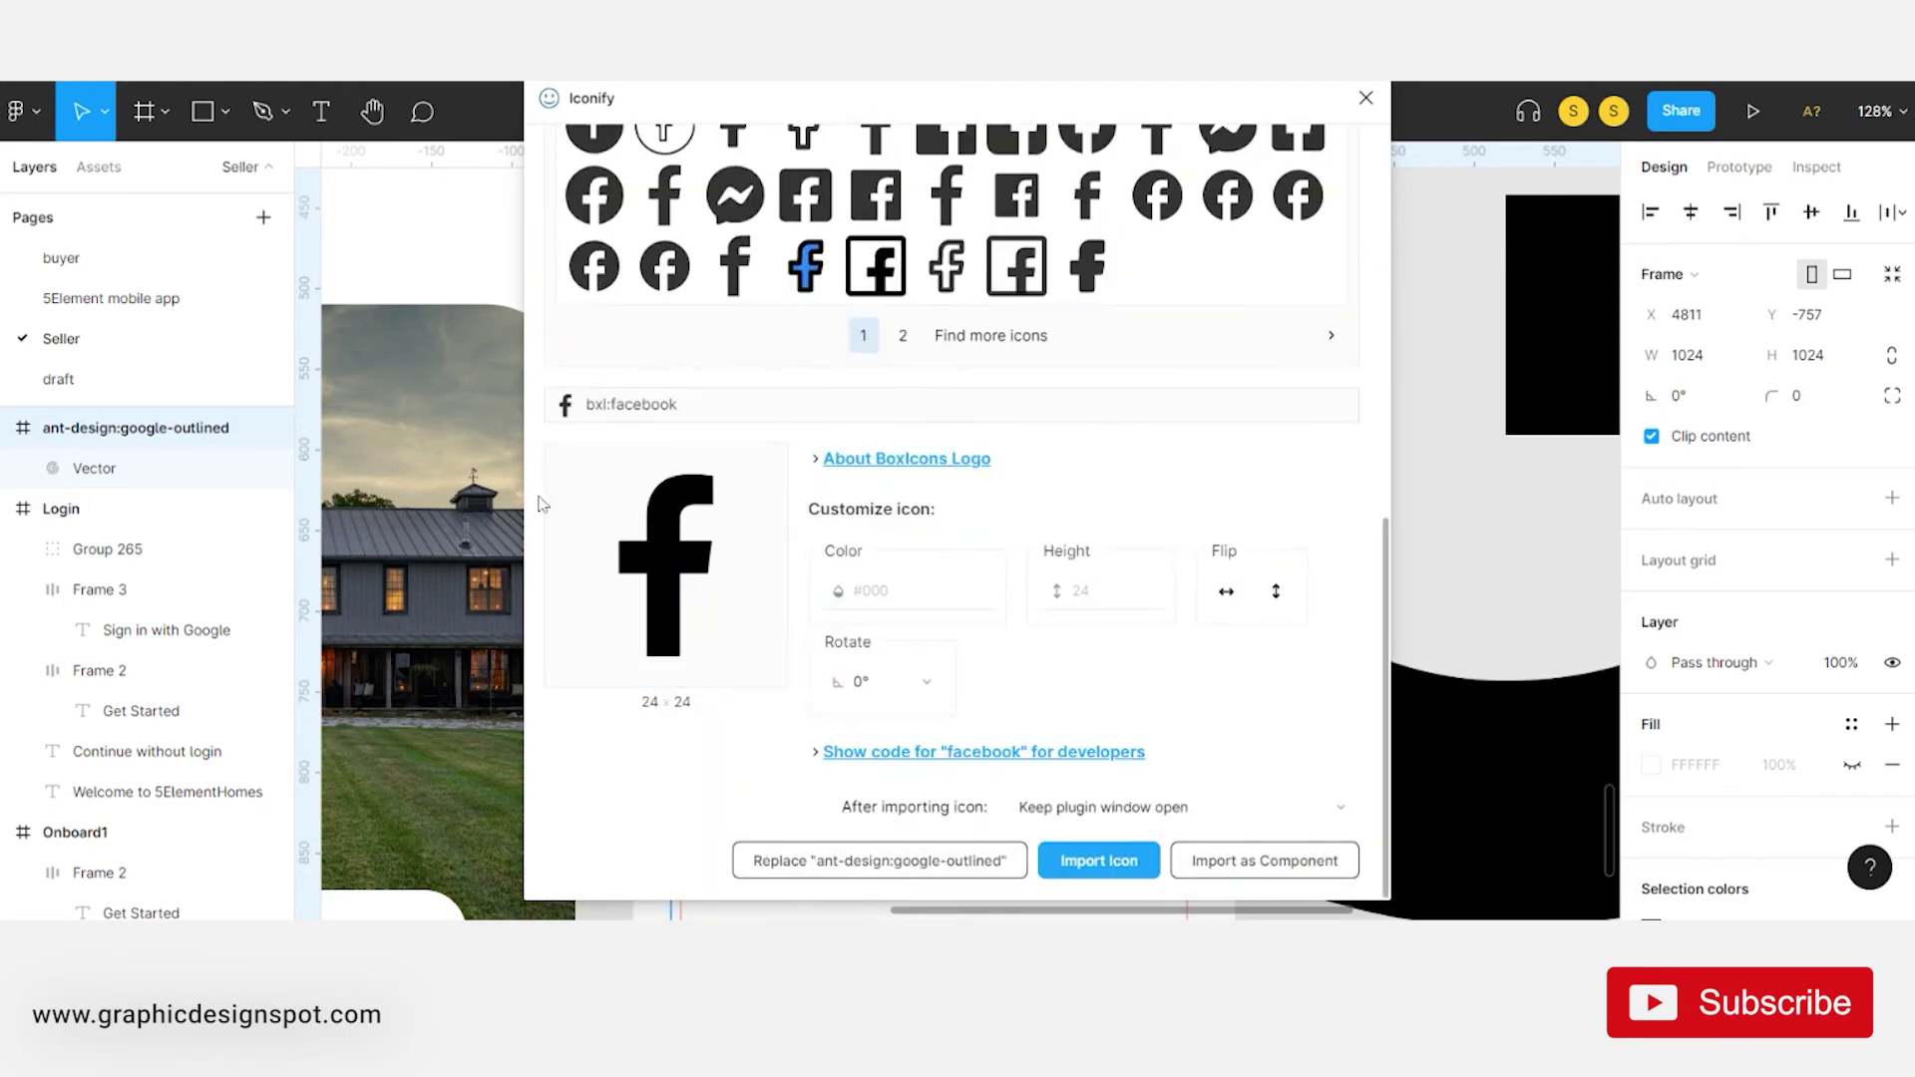
# - Place the Facebook icon on the canvas, close Iconify, and shrink the Google G to 24
pyautogui.moveTo(652, 526)
pyautogui.mouseDown()
pyautogui.moveTo(1515, 403)
pyautogui.moveTo(1448, 412)
pyautogui.mouseUp()
pyautogui.click(1366, 105)
pyautogui.click(94, 549)
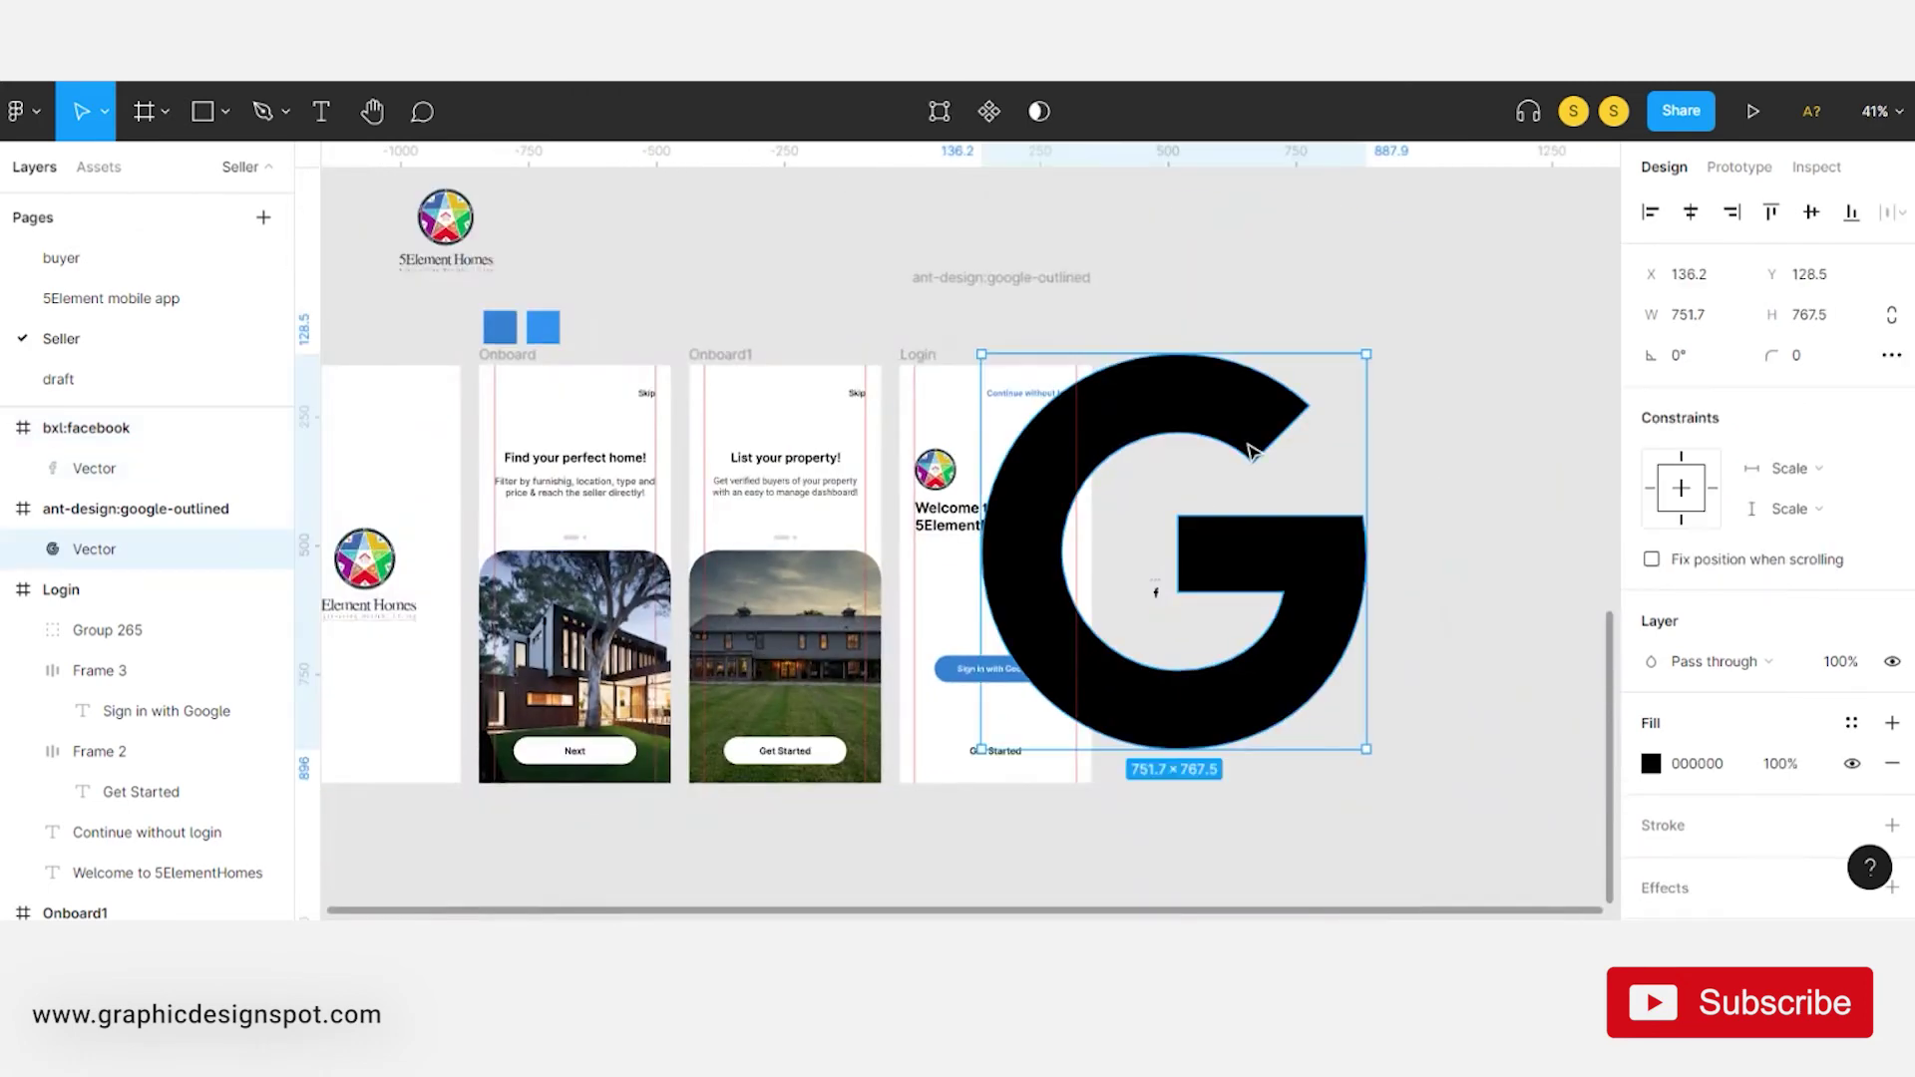
pyautogui.click(1845, 317)
pyautogui.write('24')
pyautogui.press('Return')
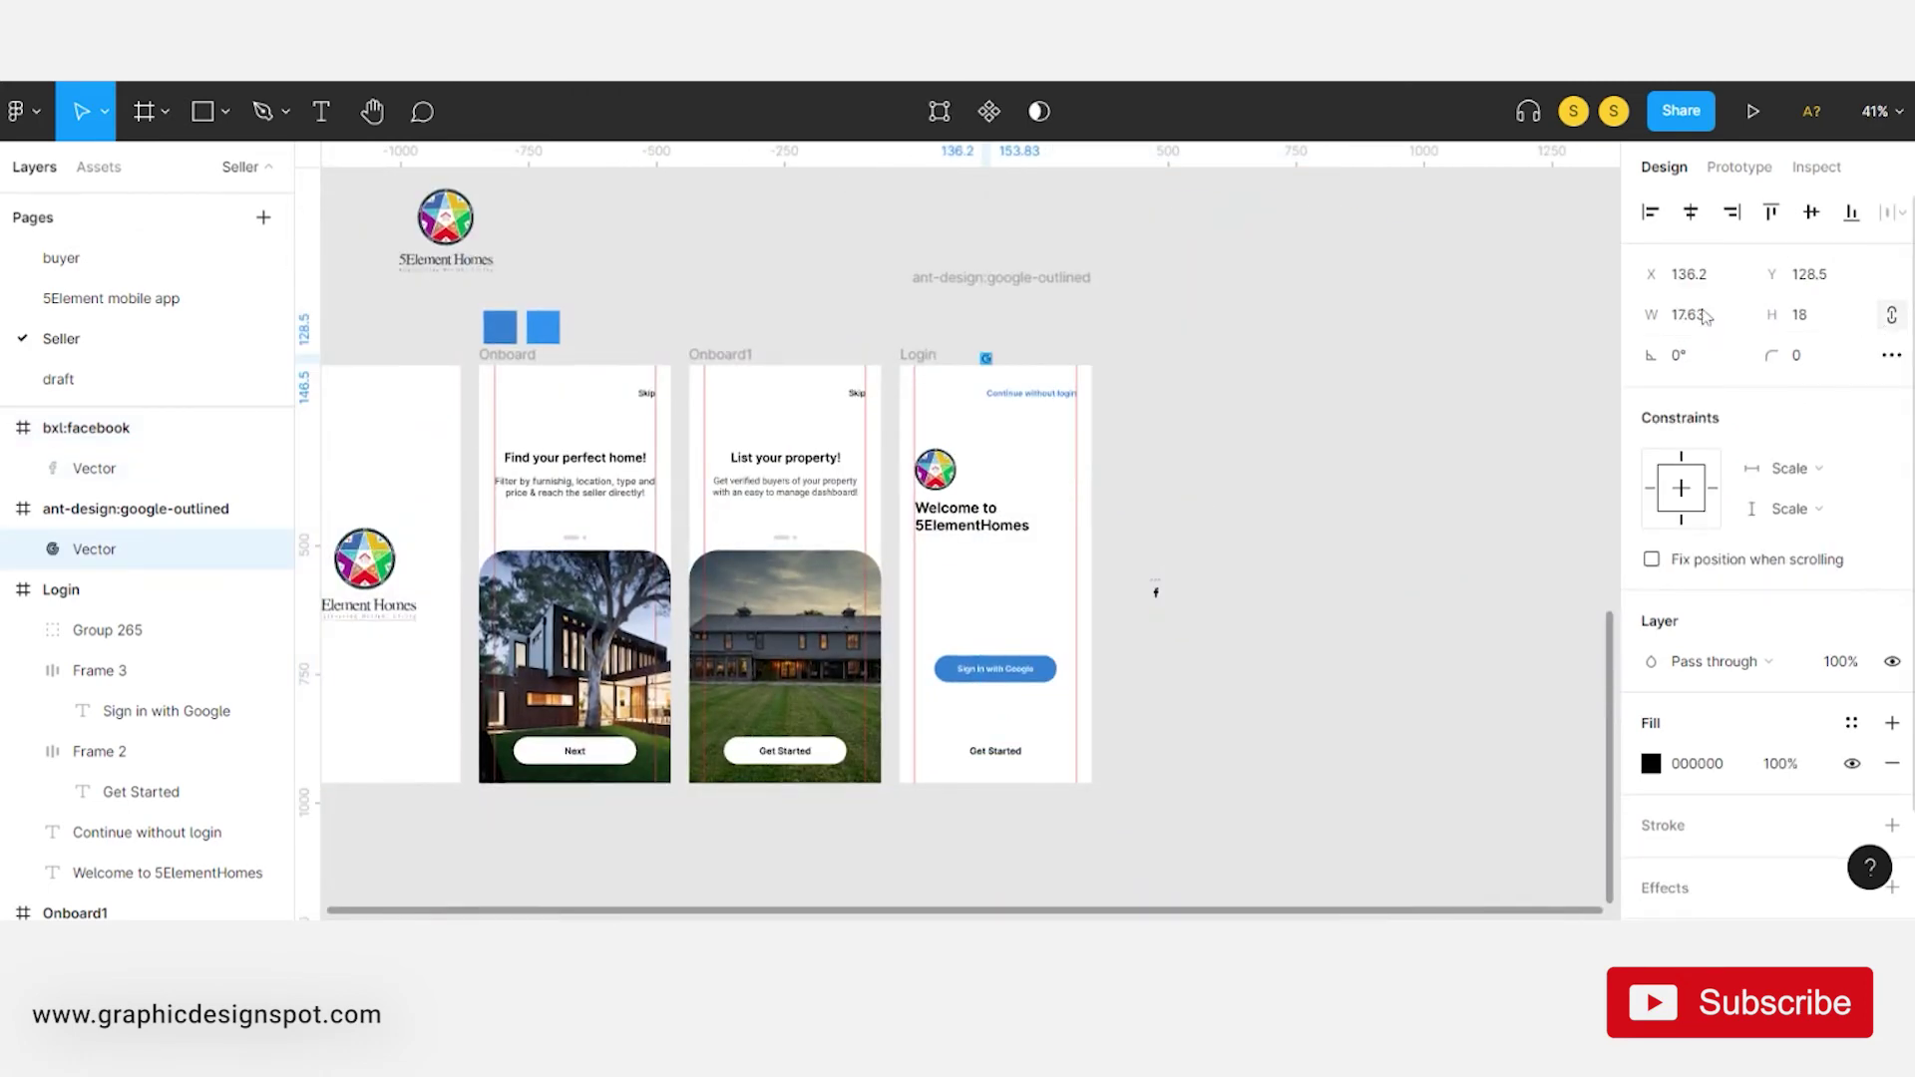
# - Move the imported Google icon frame beside the Login screen
pyautogui.click(1459, 442)
pyautogui.click(1012, 287)
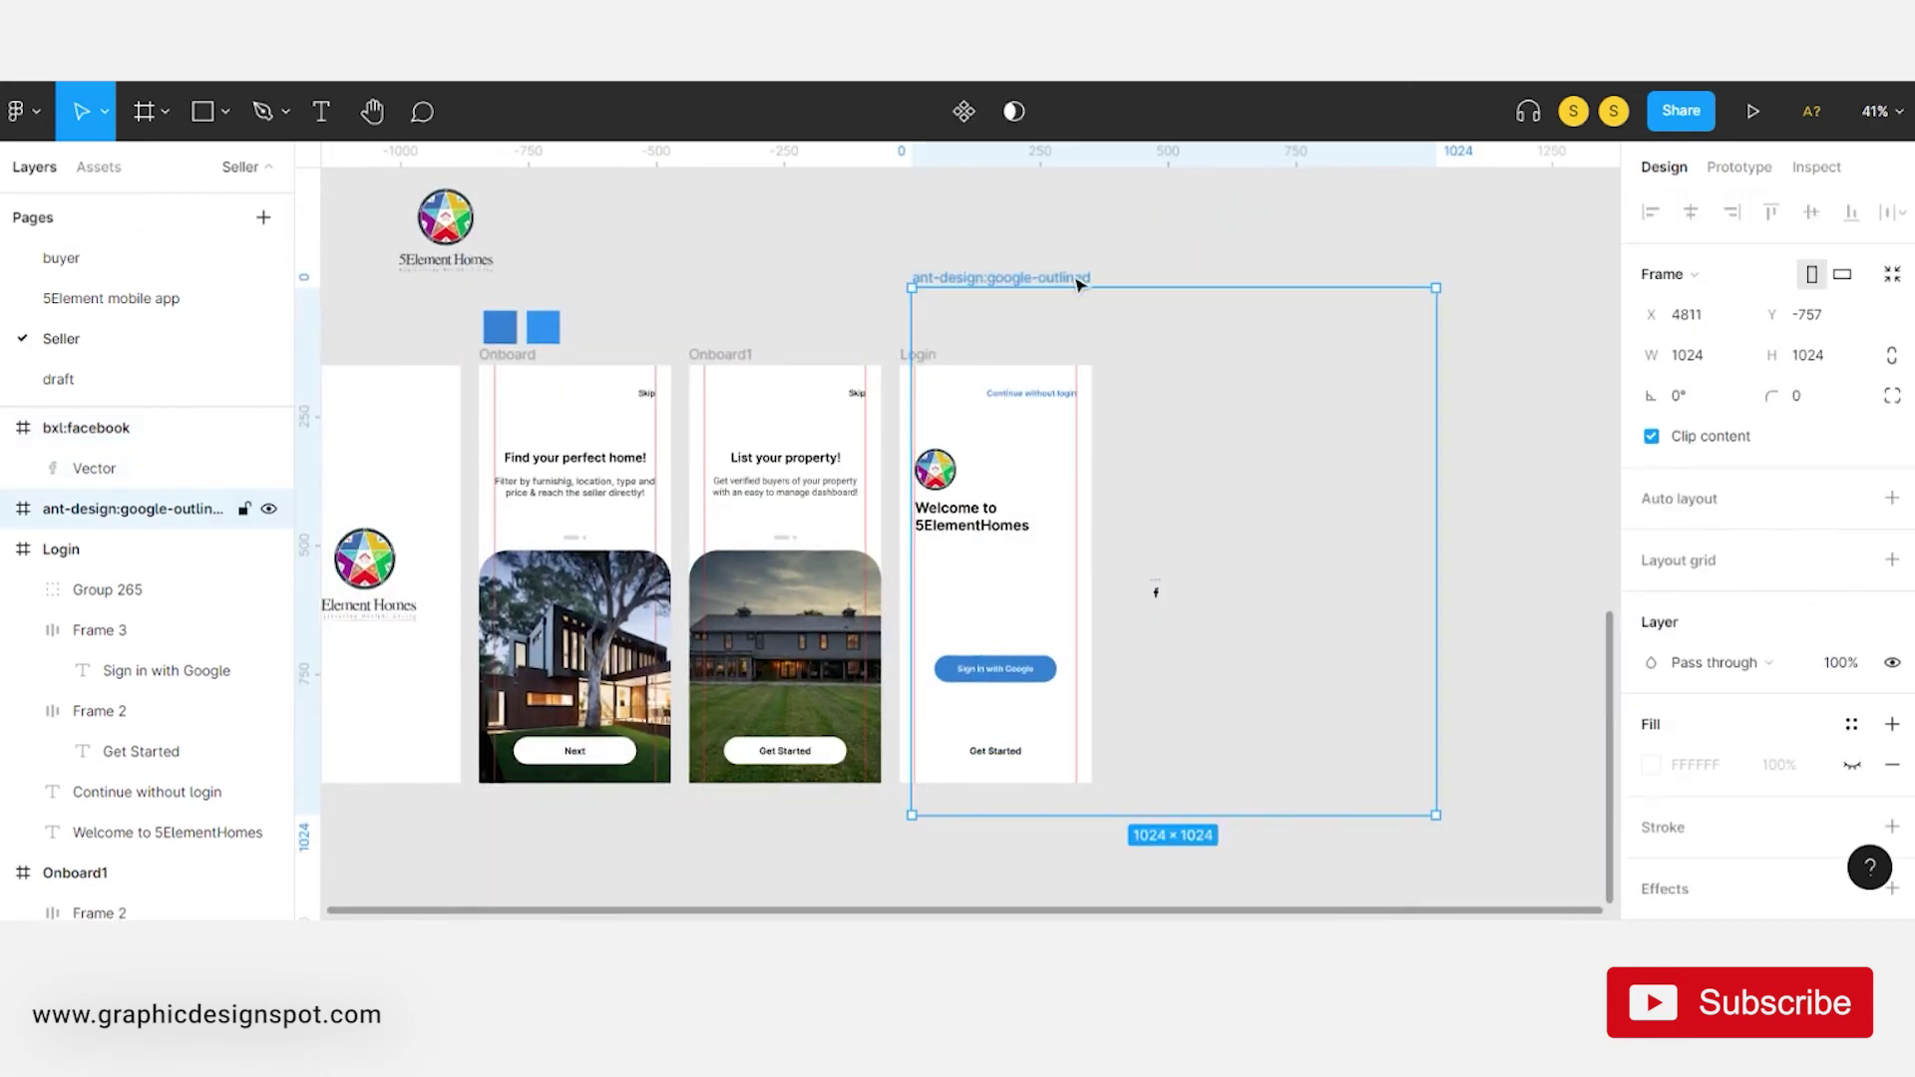
pyautogui.moveTo(1077, 284); pyautogui.dragTo(1267, 266)
pyautogui.press('Escape')
# - Paste the Google G into the Sign in with Google button, just before its label
pyautogui.scroll(5, 1207, 688)
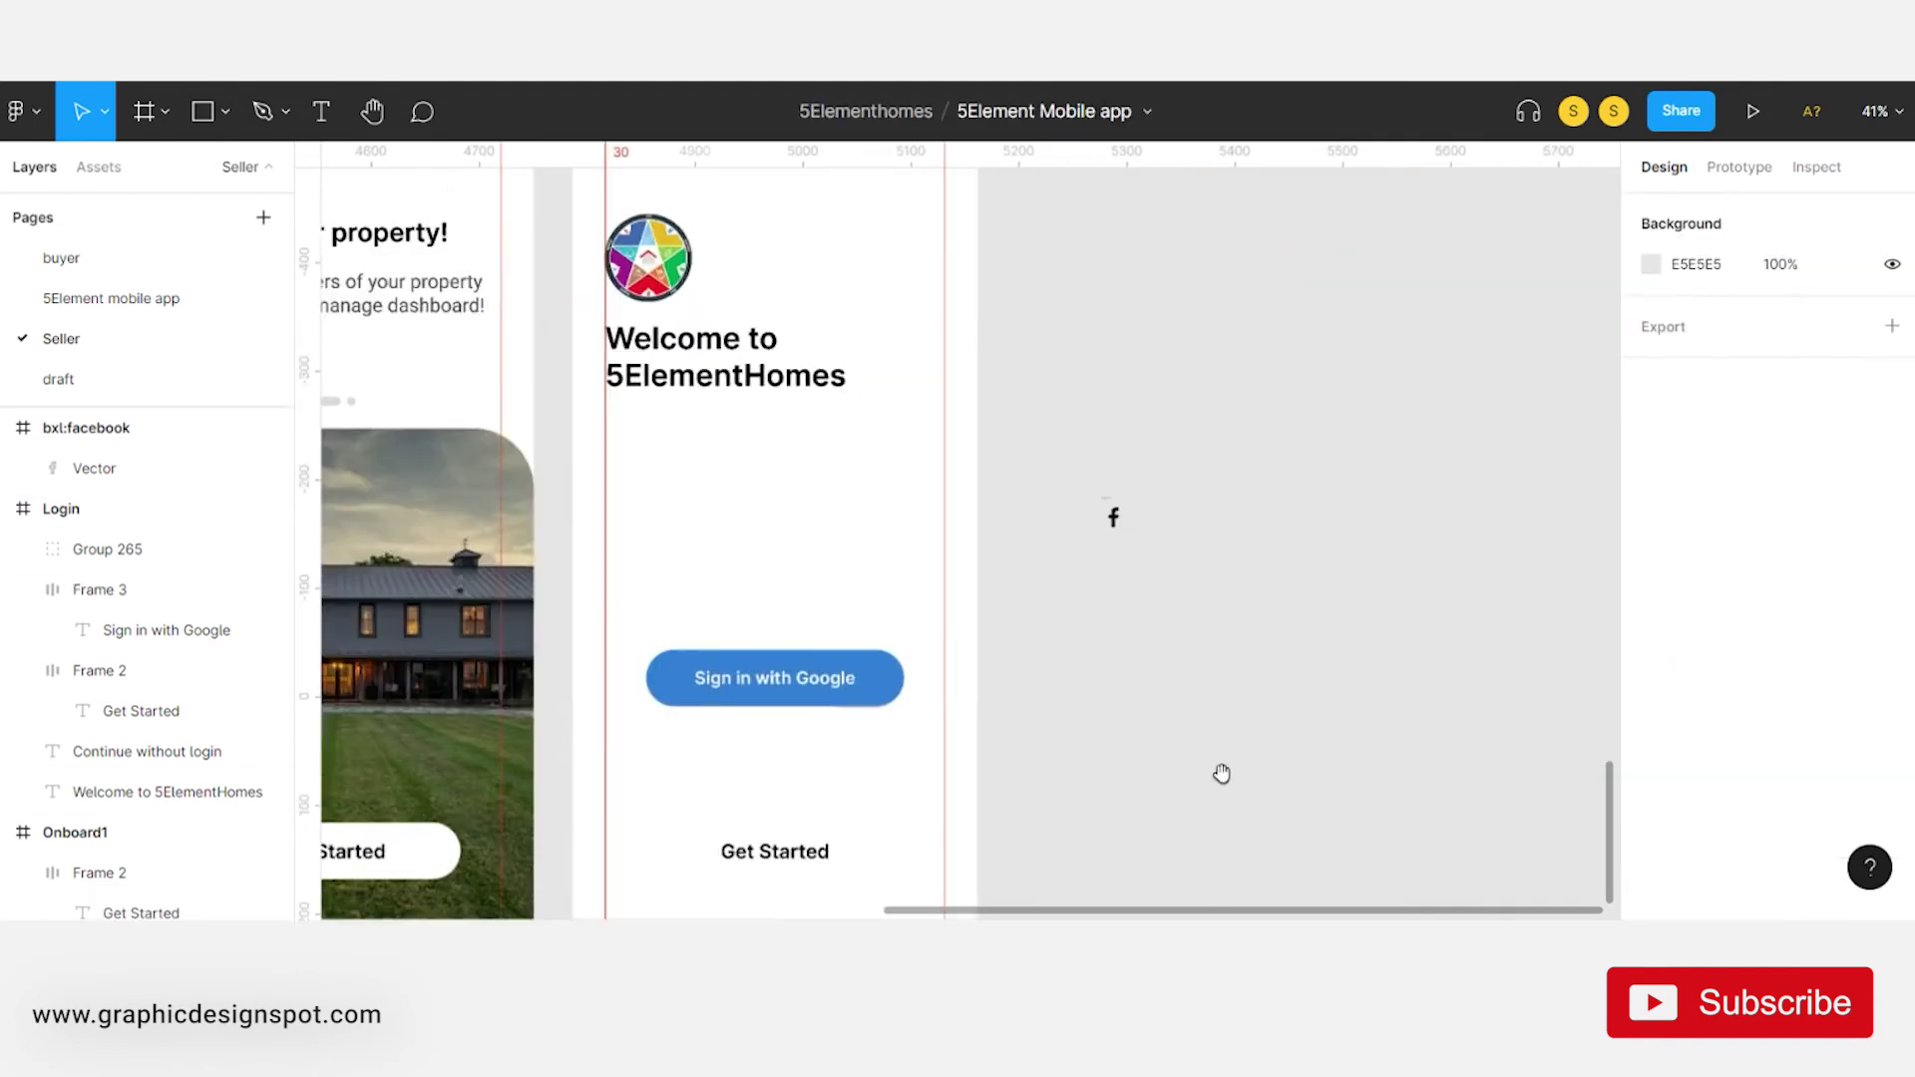
pyautogui.click(868, 625)
pyautogui.scroll(5, 740, 630)
pyautogui.doubleClick(893, 636)
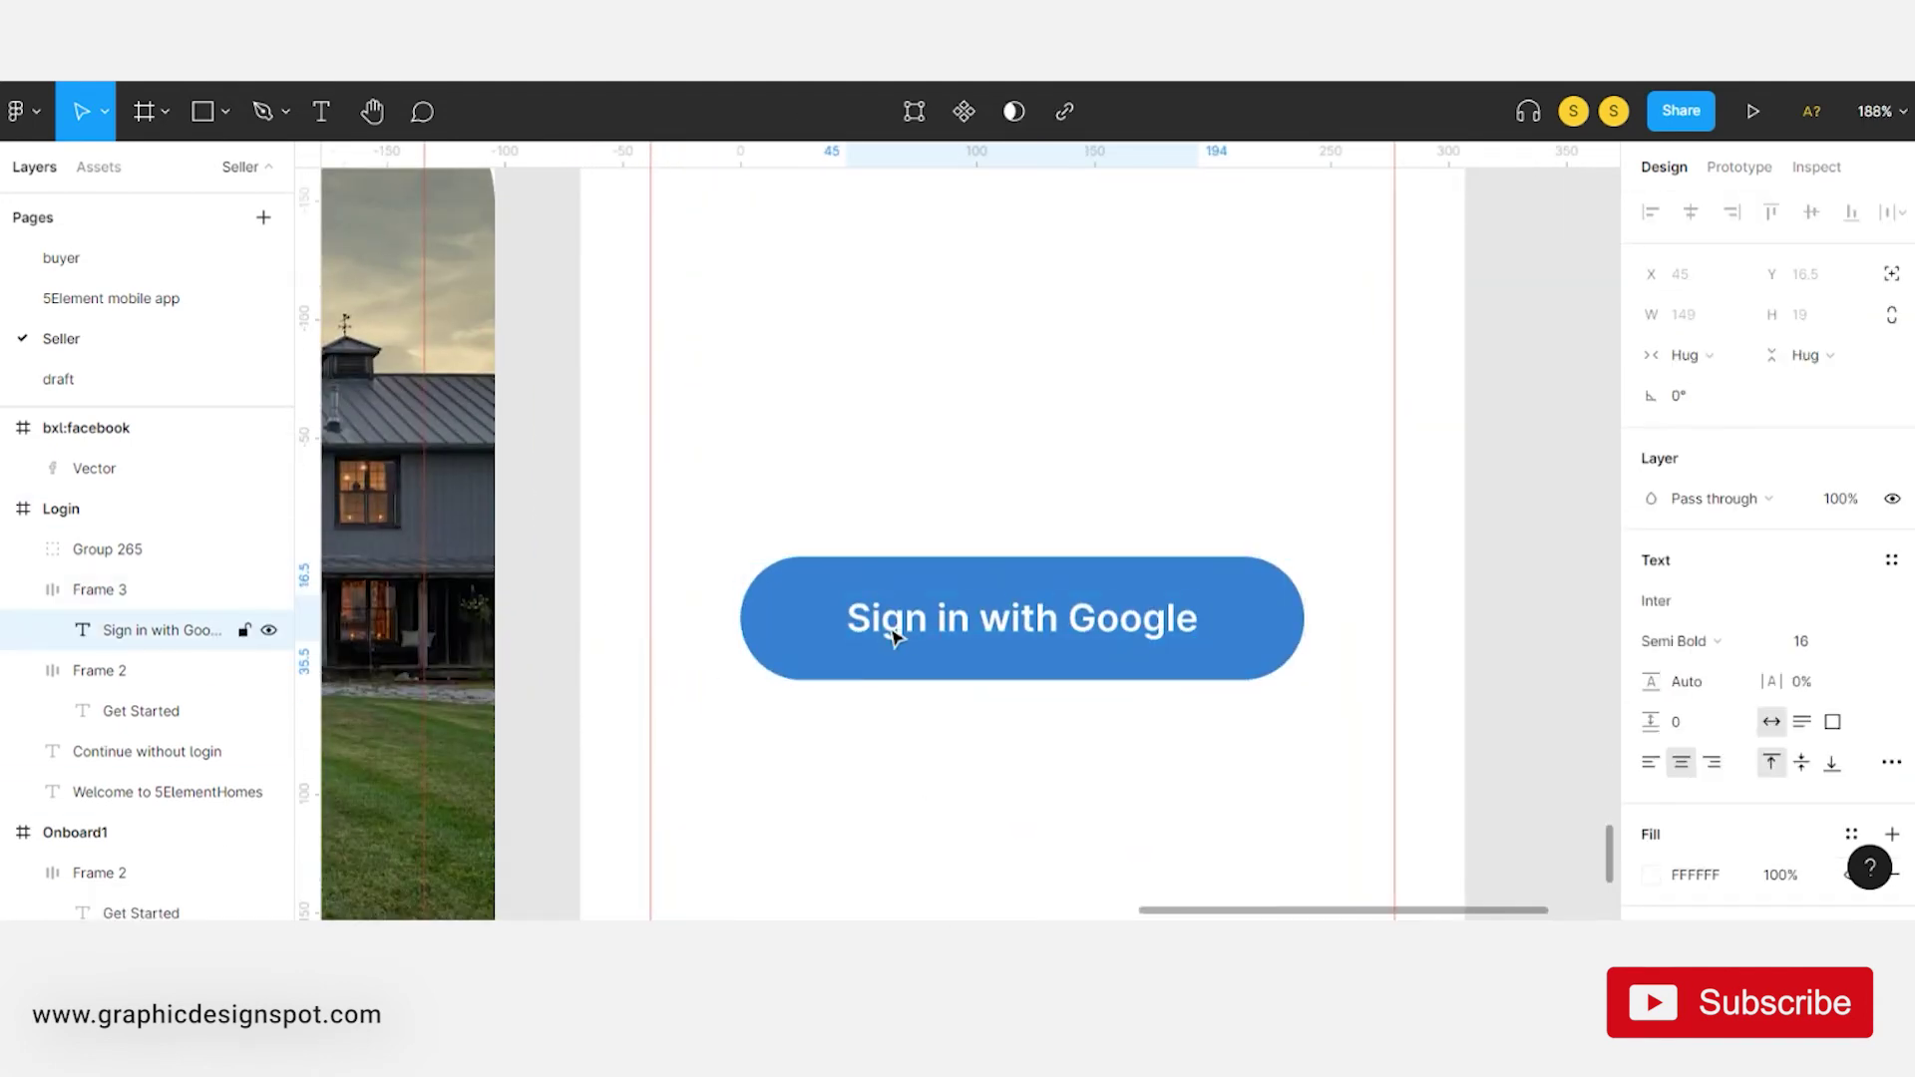
pyautogui.hotkey('ctrl', 'v')
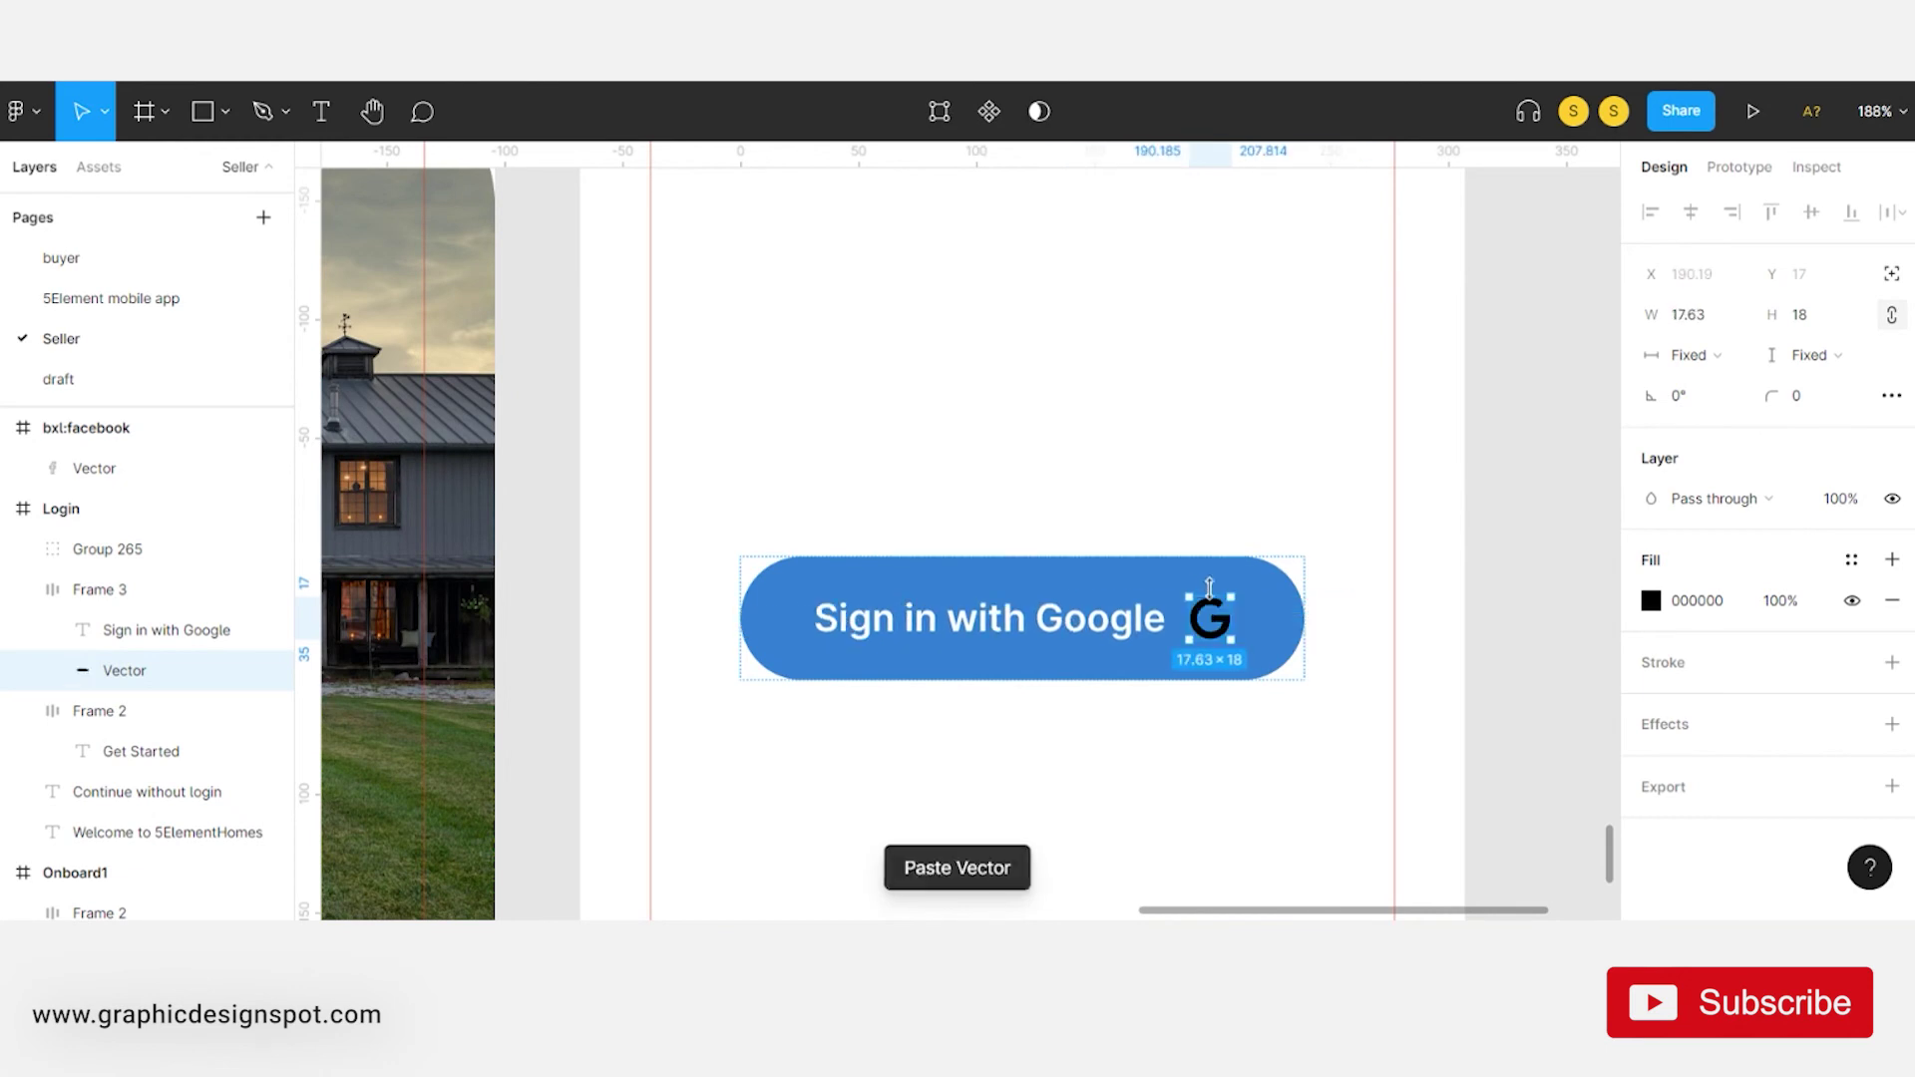
pyautogui.moveTo(1210, 619); pyautogui.dragTo(882, 627)
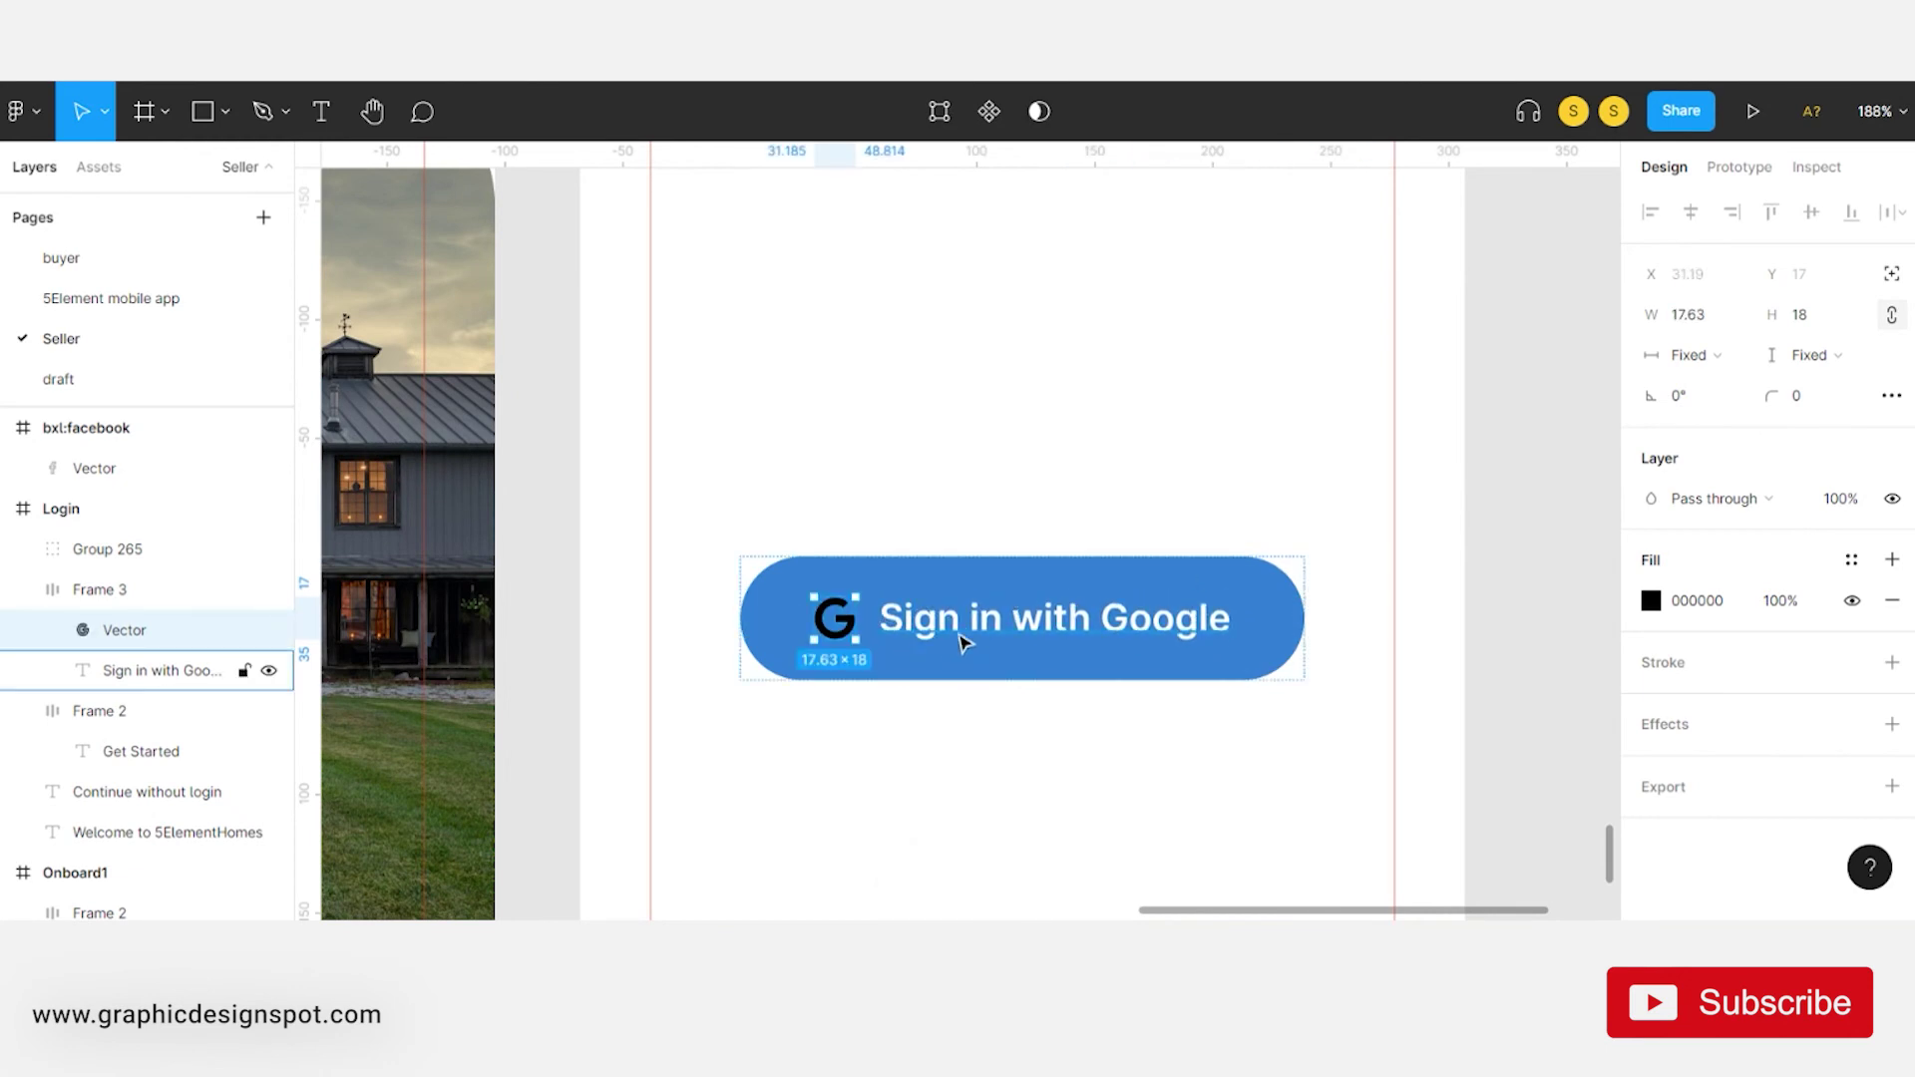
# - Select the whole Sign in with Google button with its new G icon
pyautogui.scroll(-3, 1392, 513)
pyautogui.click(1391, 514)
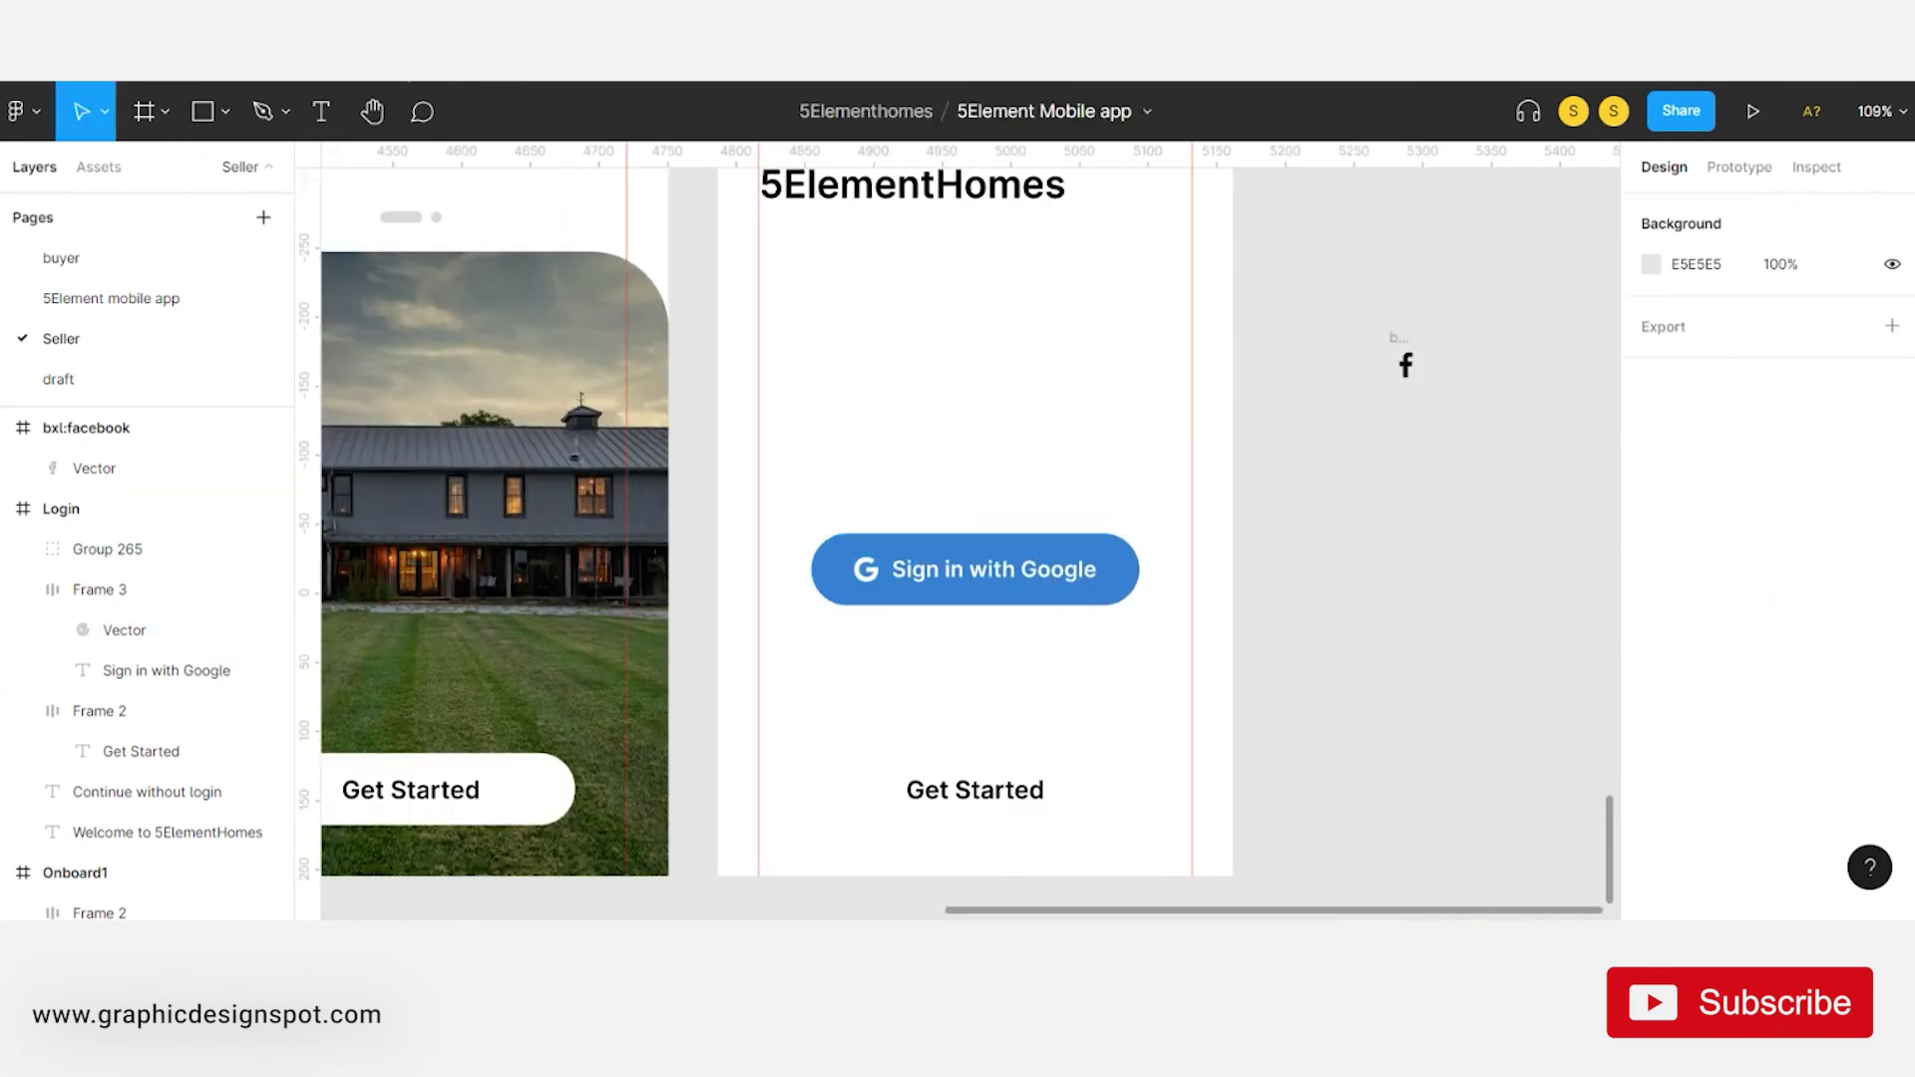
pyautogui.scroll(2, 973, 499)
pyautogui.click(989, 598)
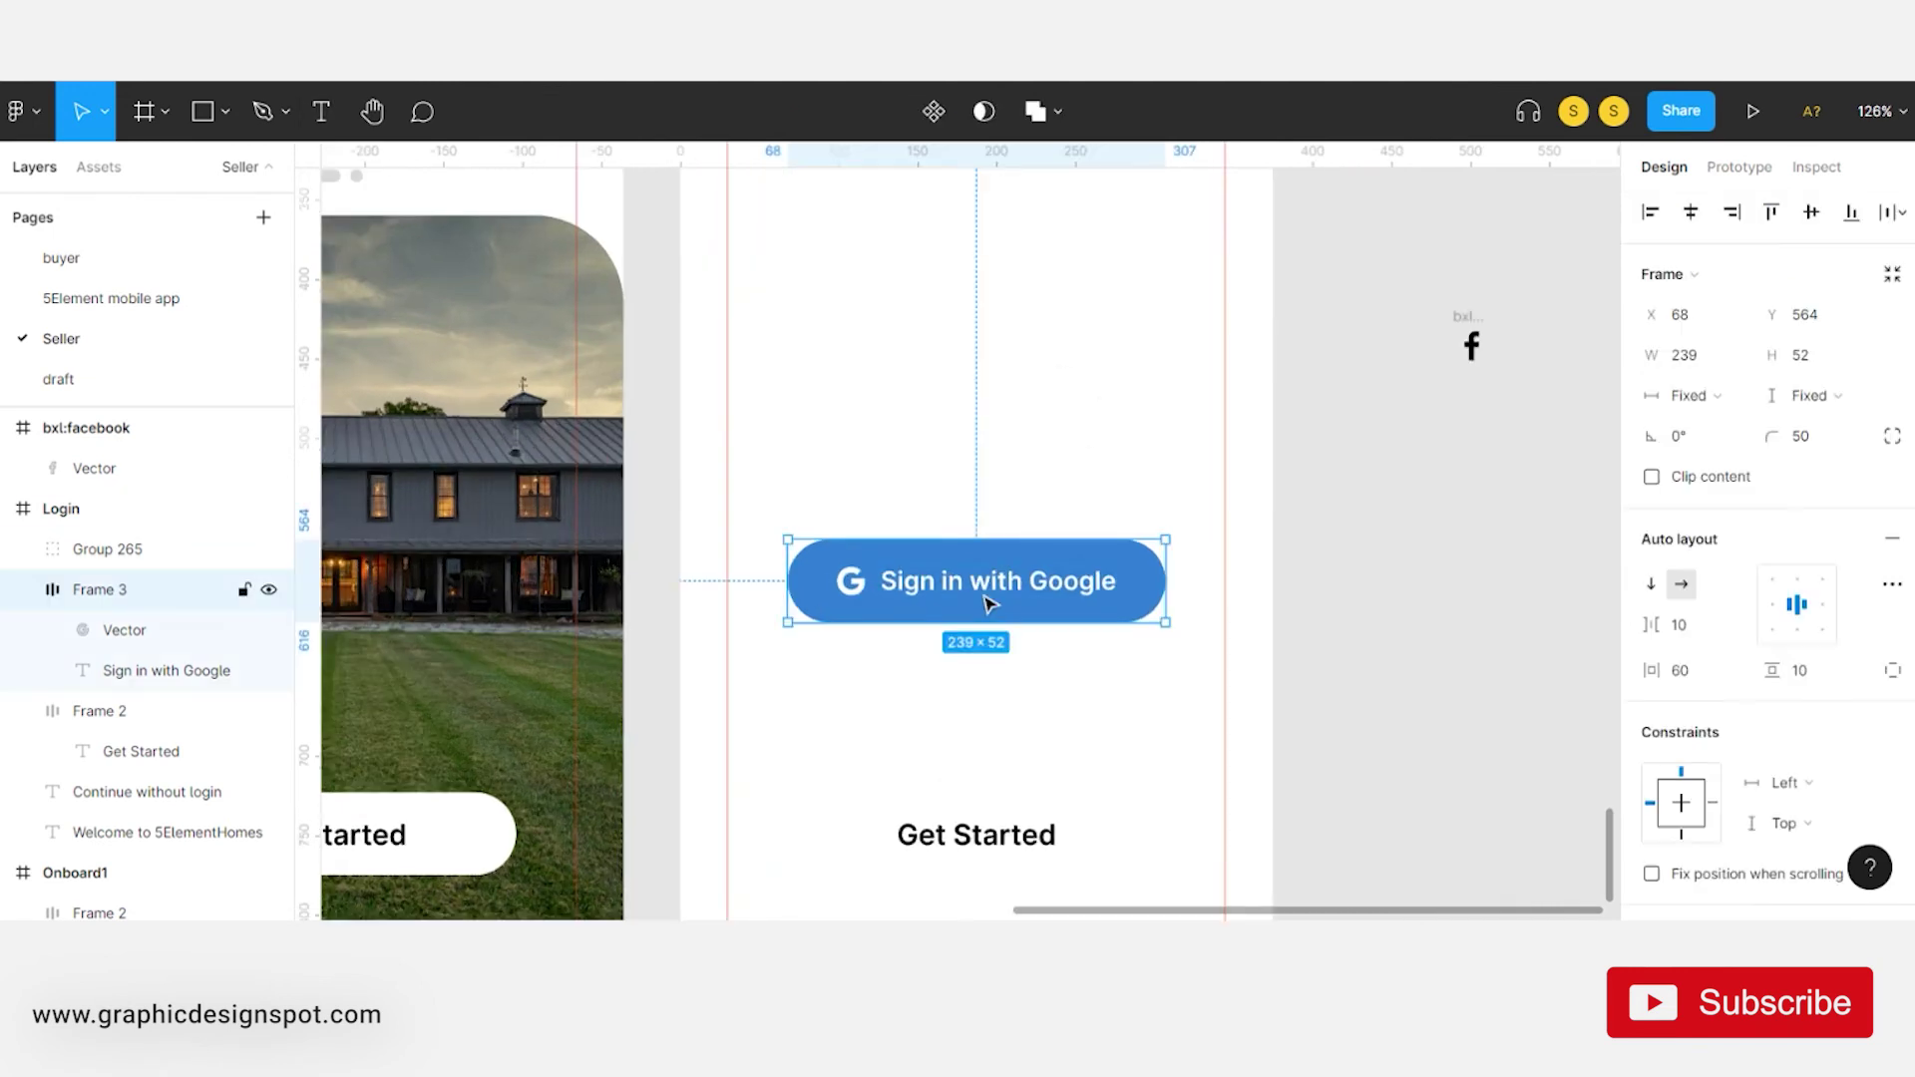
pyautogui.scroll(5, 898, 593)
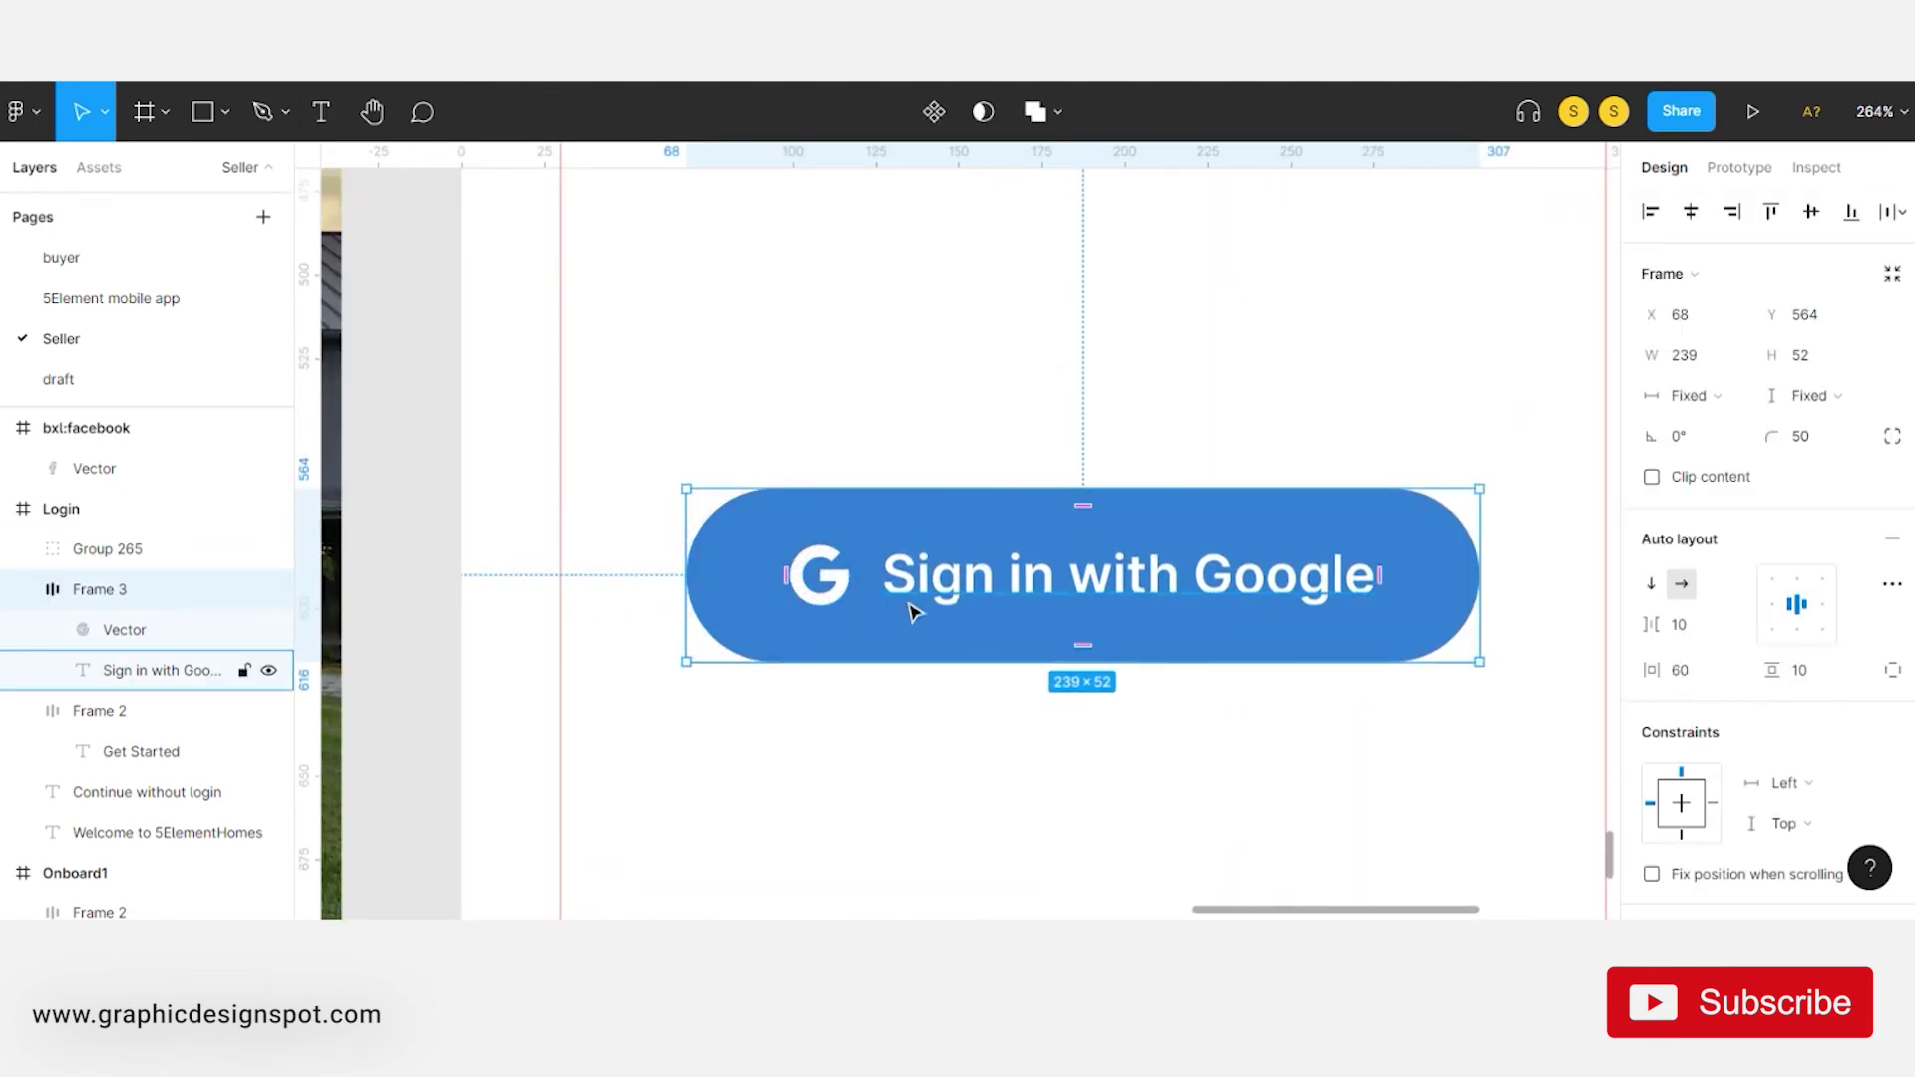
pyautogui.scroll(-3, 890, 581)
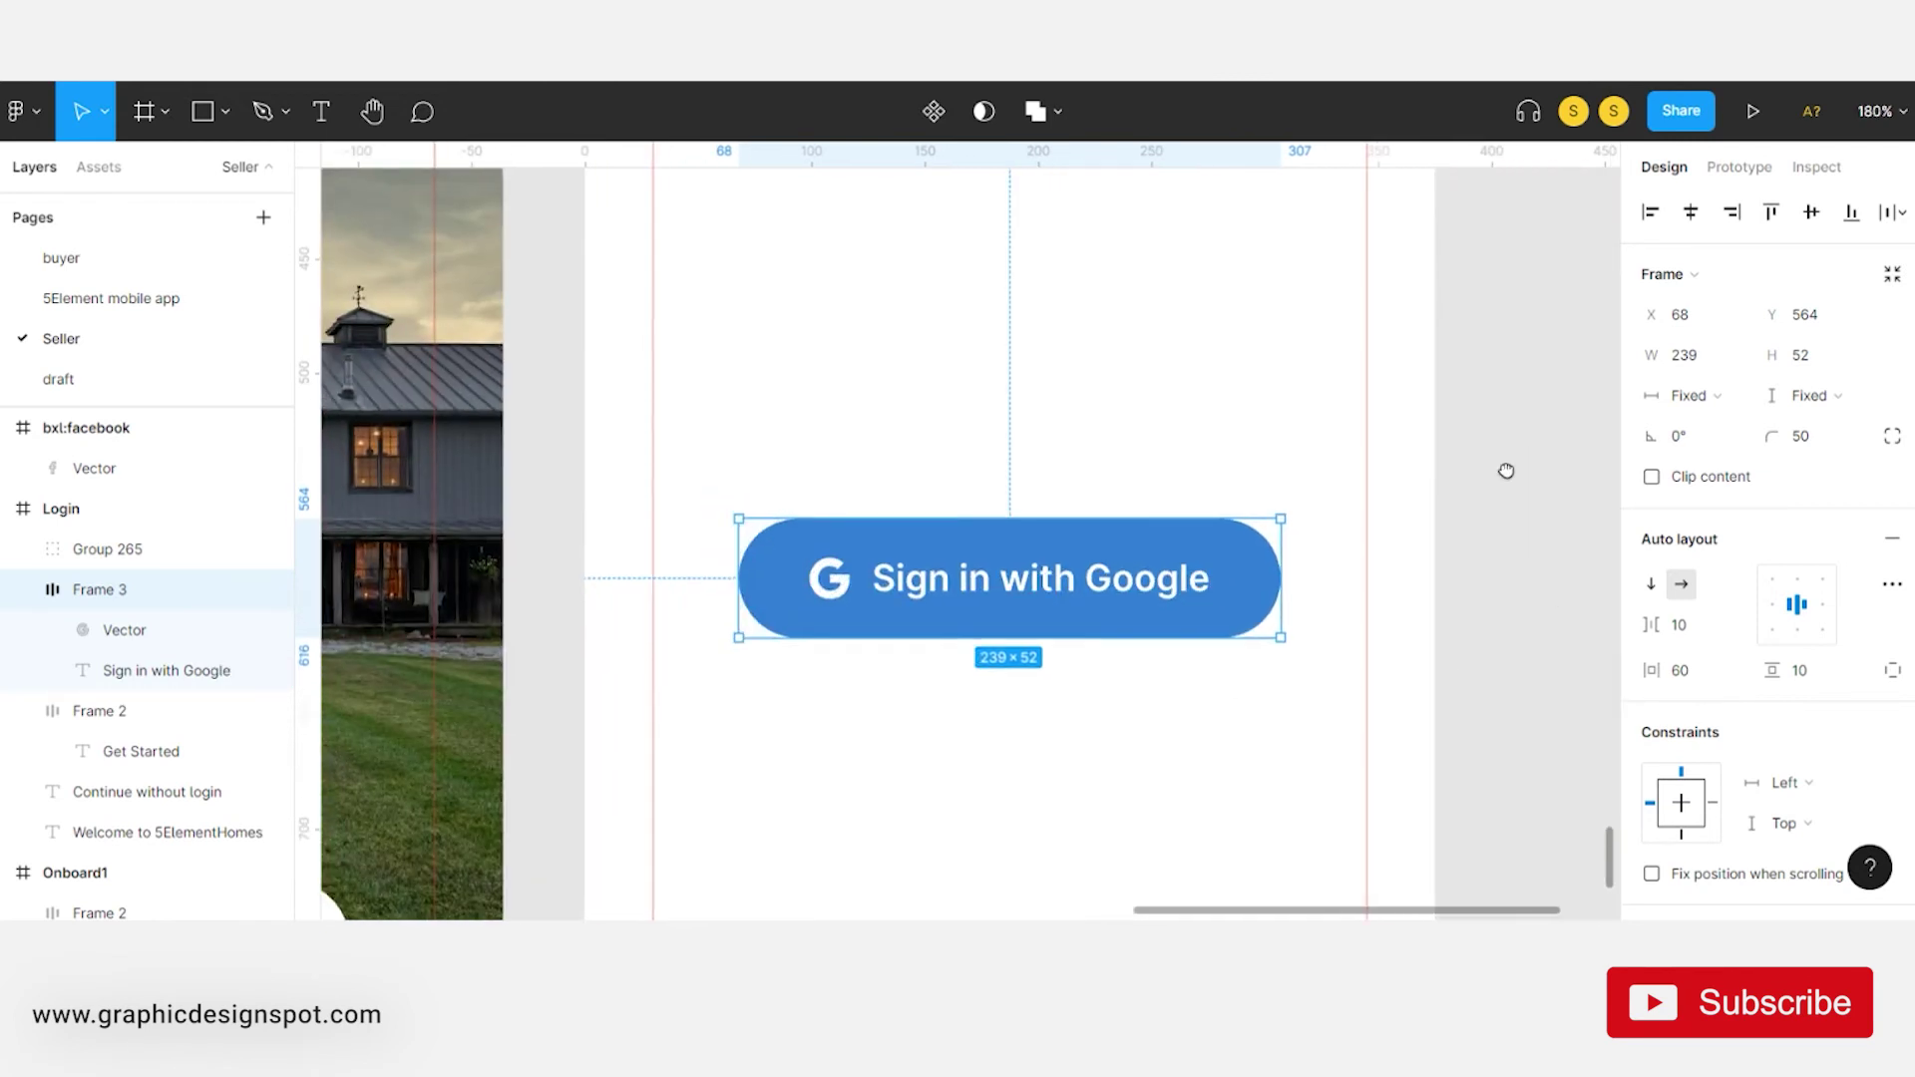
pyautogui.hscroll(2, 1500, 466)
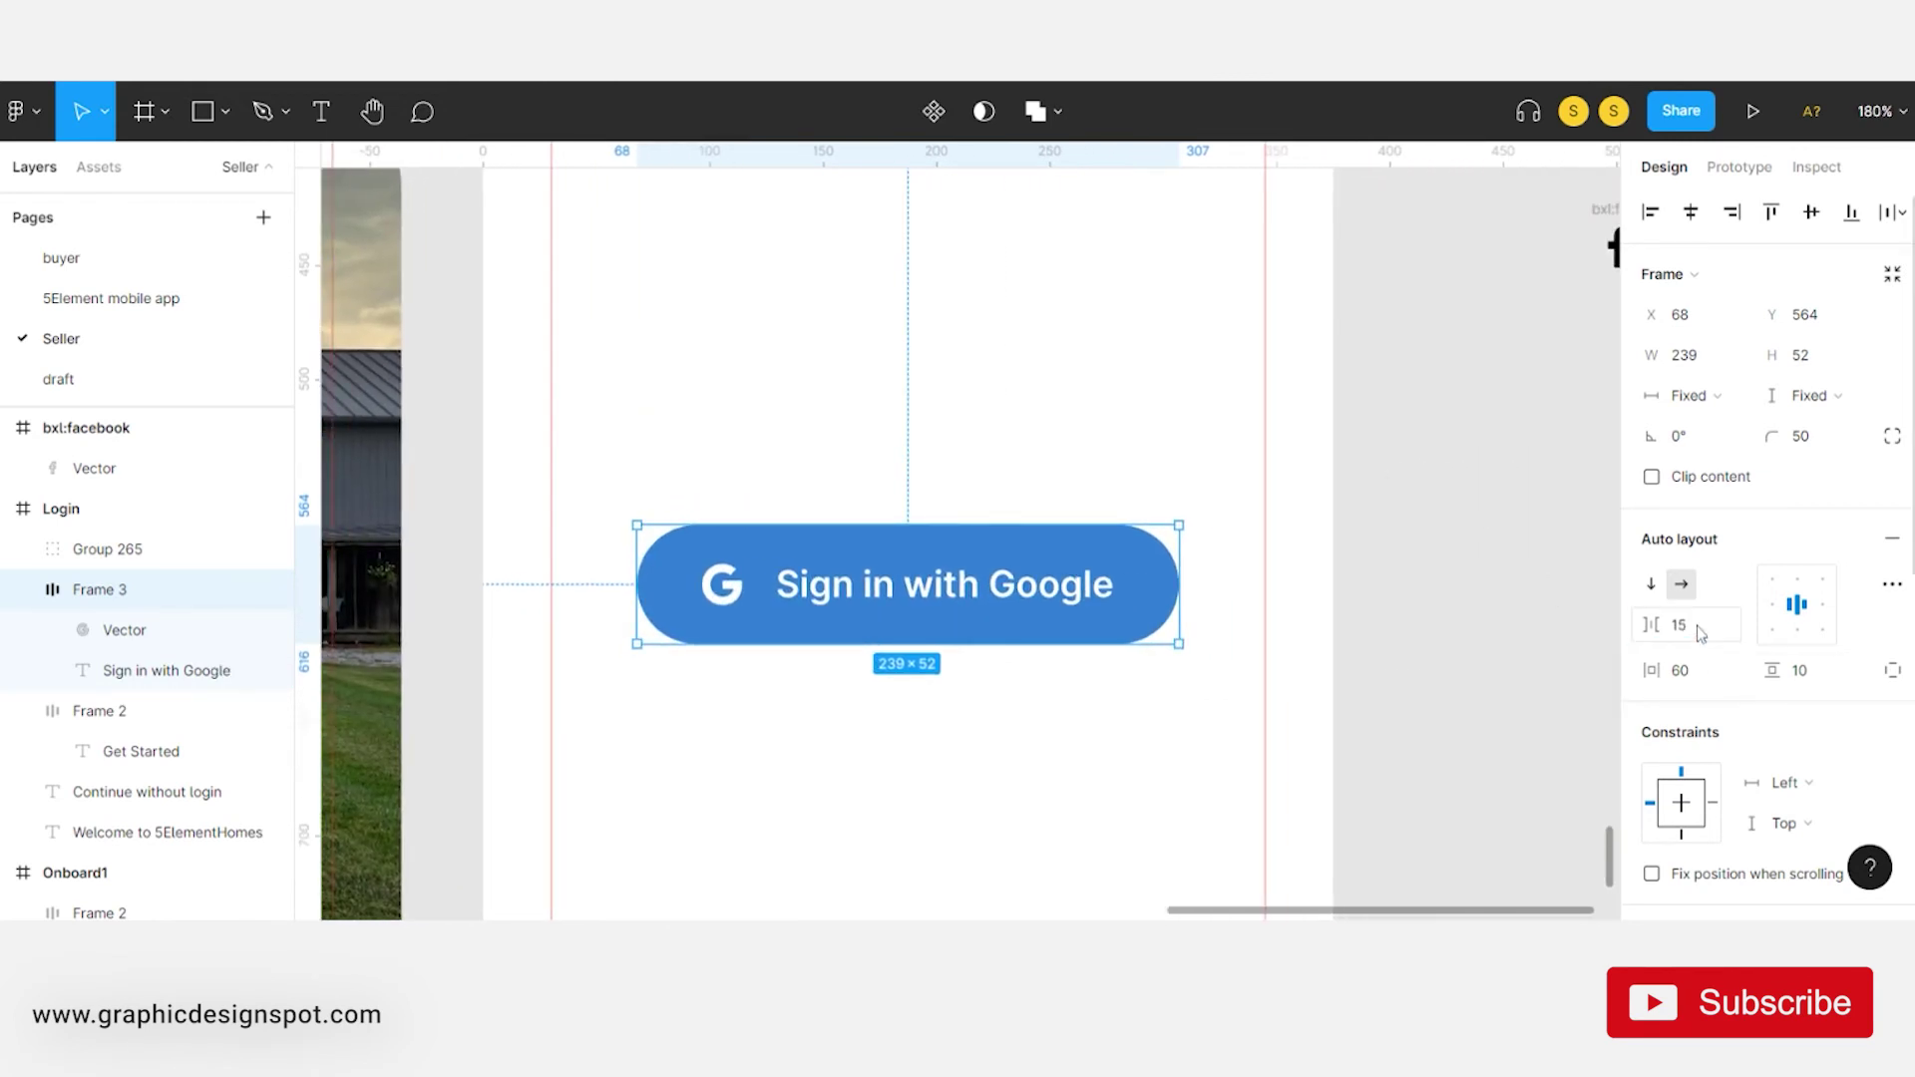
pyautogui.click(1334, 525)
pyautogui.scroll(-3, 997, 621)
pyautogui.click(1015, 620)
# - Duplicate the Google button directly below and relabel the copy 'Continue with Facebook'
pyautogui.moveTo(995, 606); pyautogui.dragTo(973, 703)
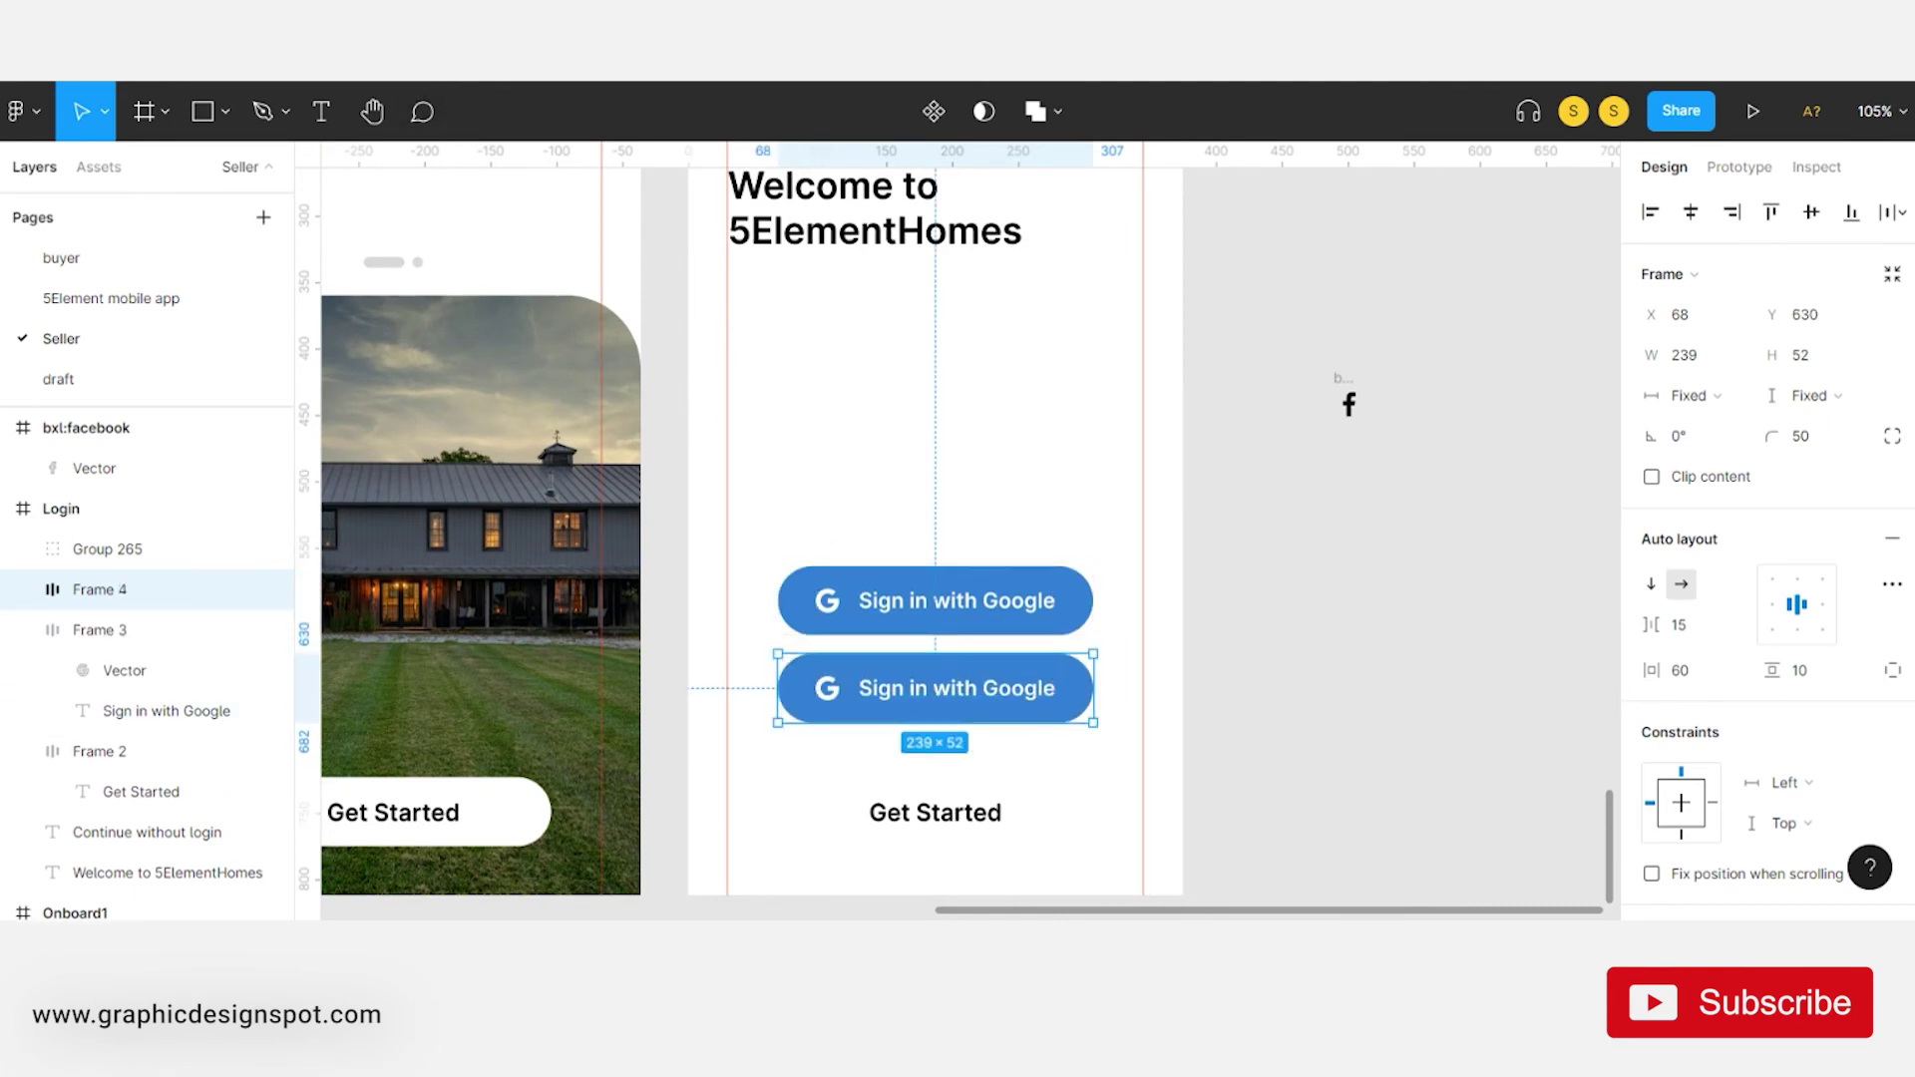
pyautogui.scroll(3, 898, 579)
pyautogui.doubleClick(993, 735)
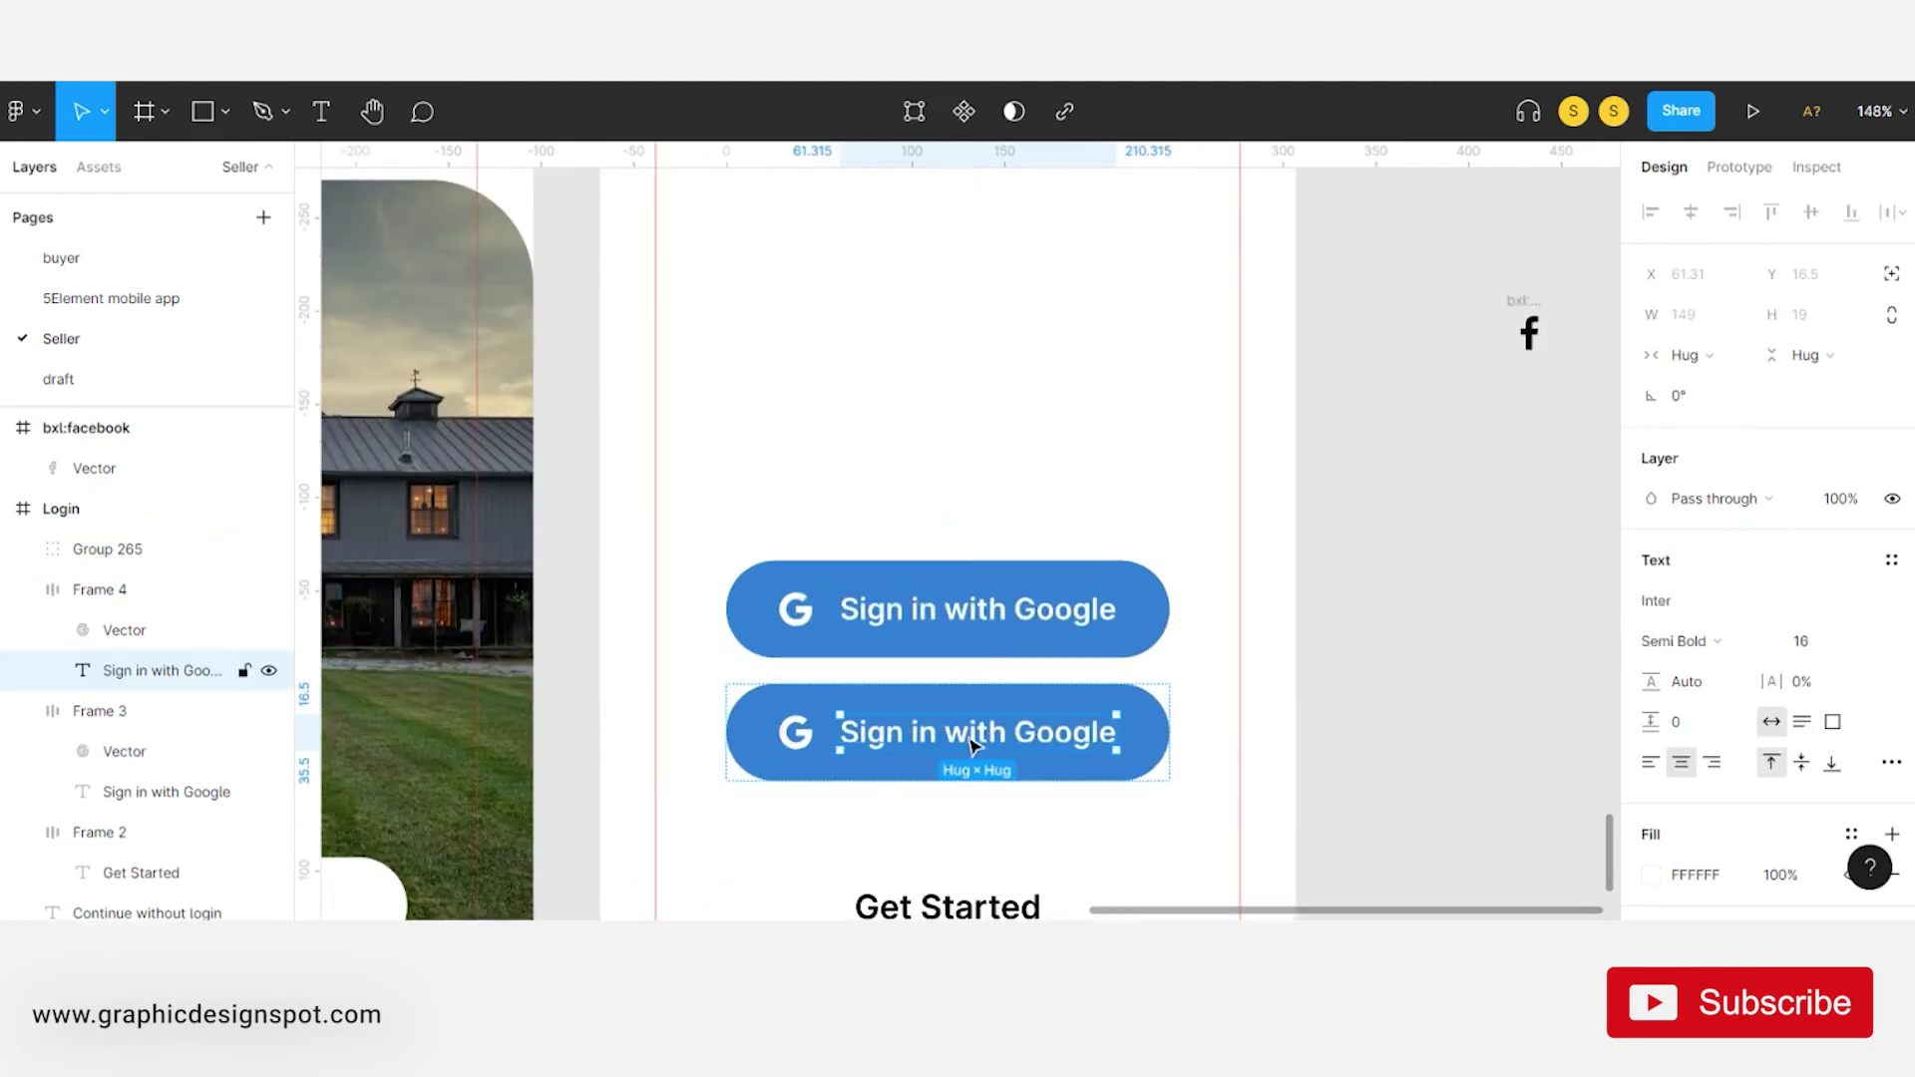
pyautogui.click(936, 732)
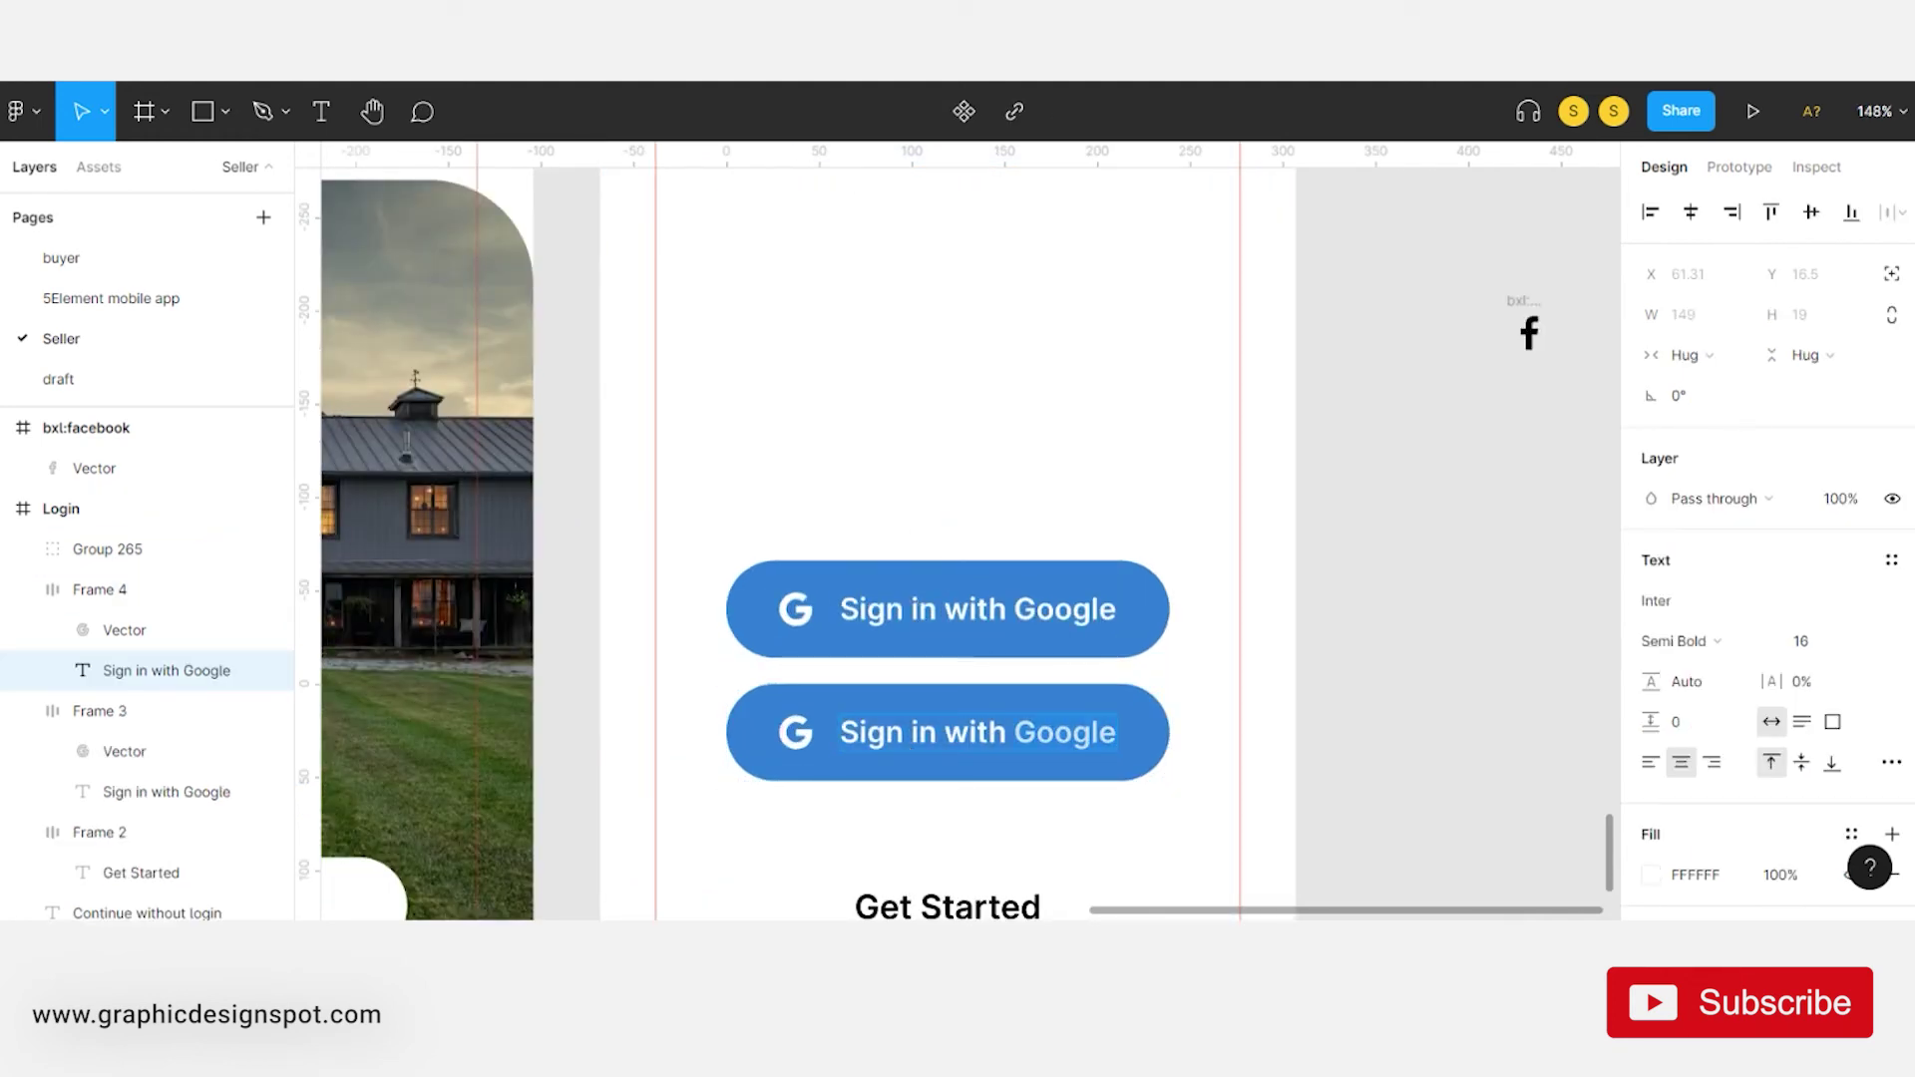
pyautogui.hotkey('shift', 'Home')
pyautogui.write('Con')
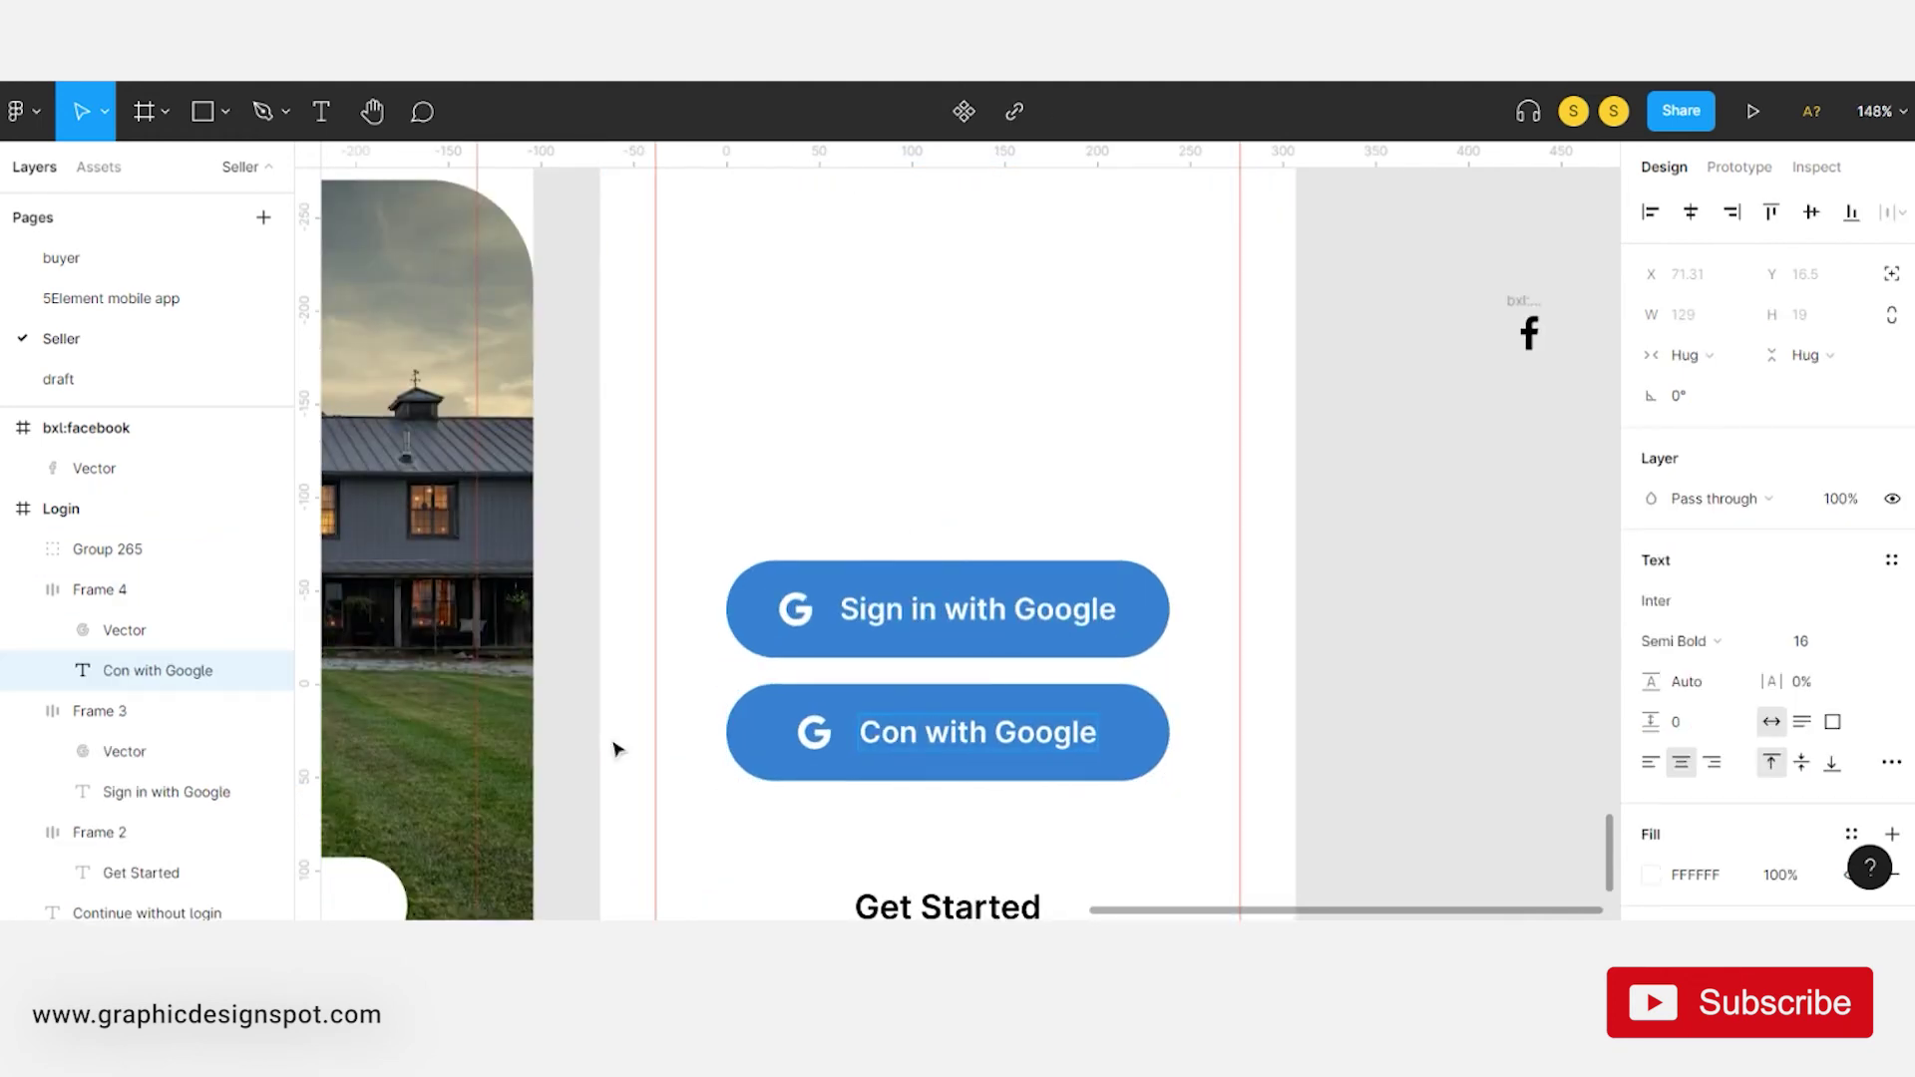
pyautogui.write('tinue')
pyautogui.write('F')
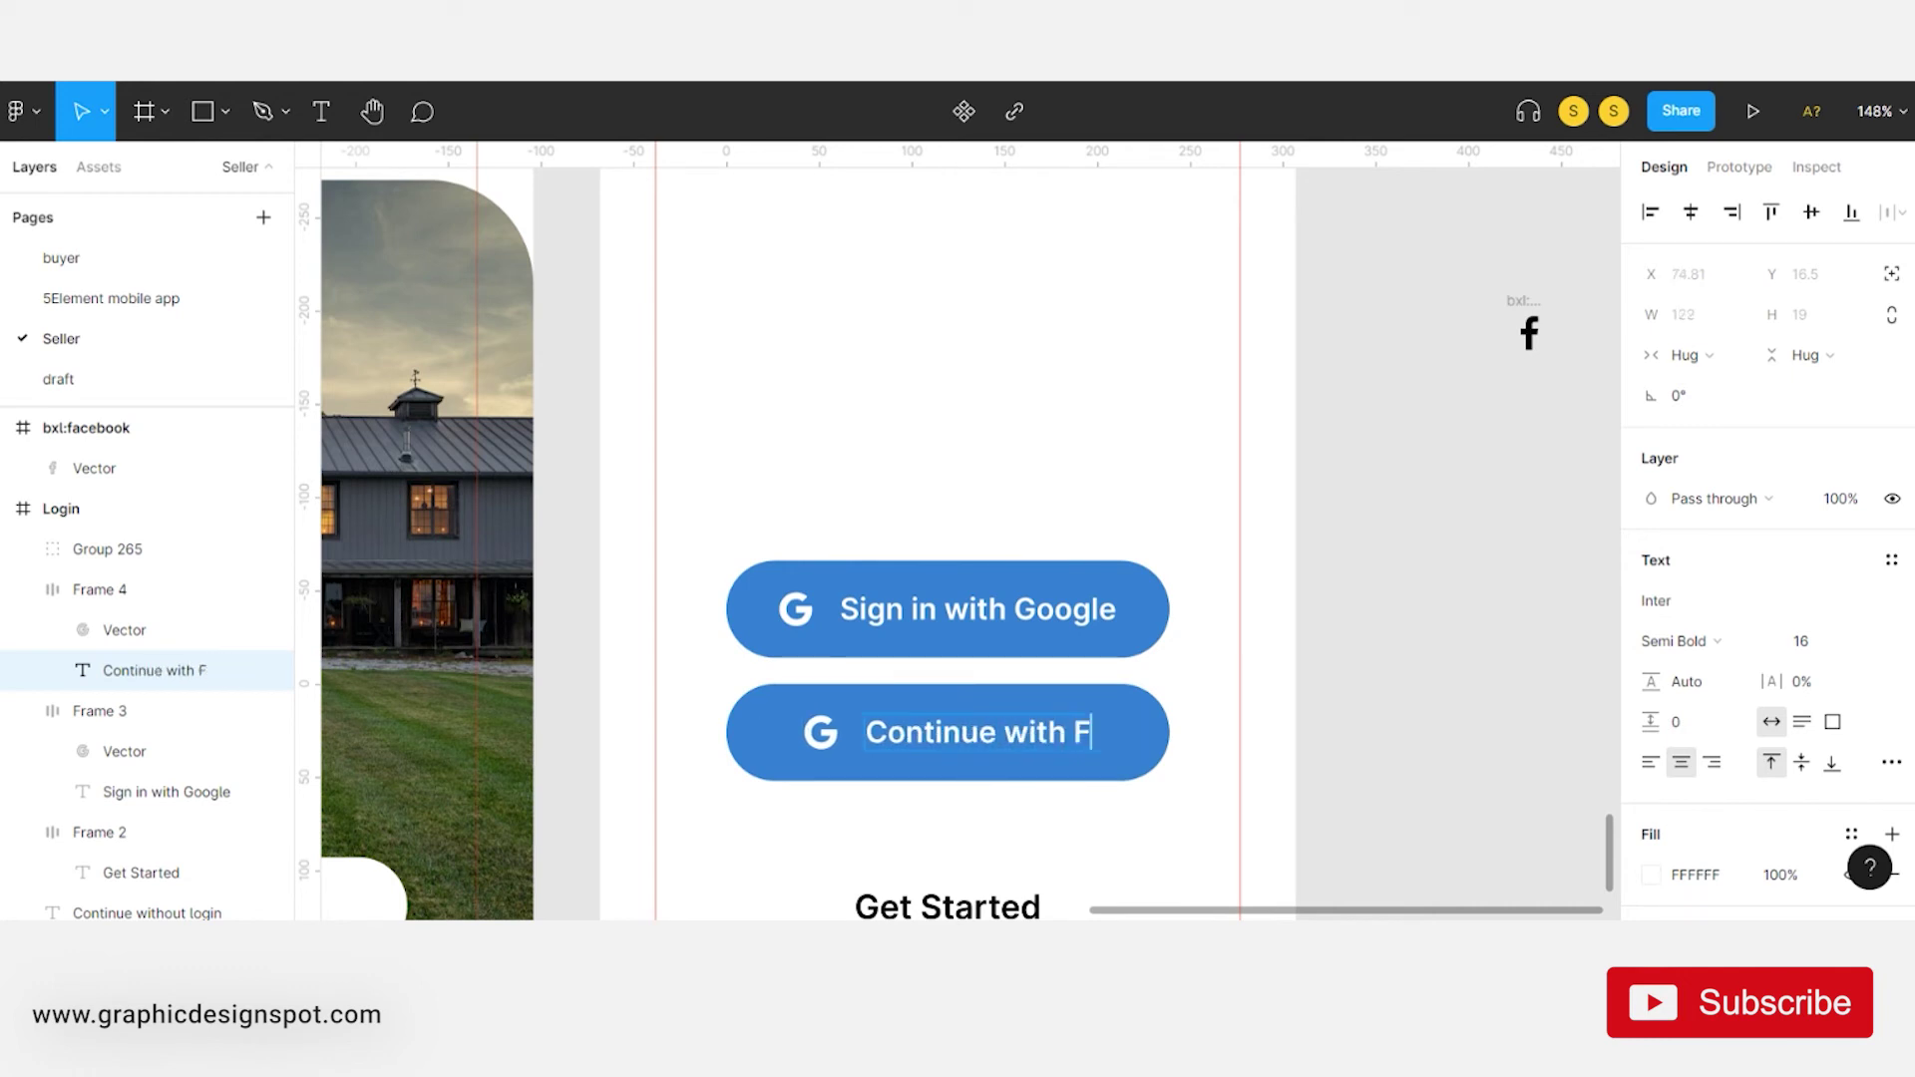
pyautogui.write('a')
pyautogui.press('BackSpace')
pyautogui.press('BackSpace')
pyautogui.write('cebo')
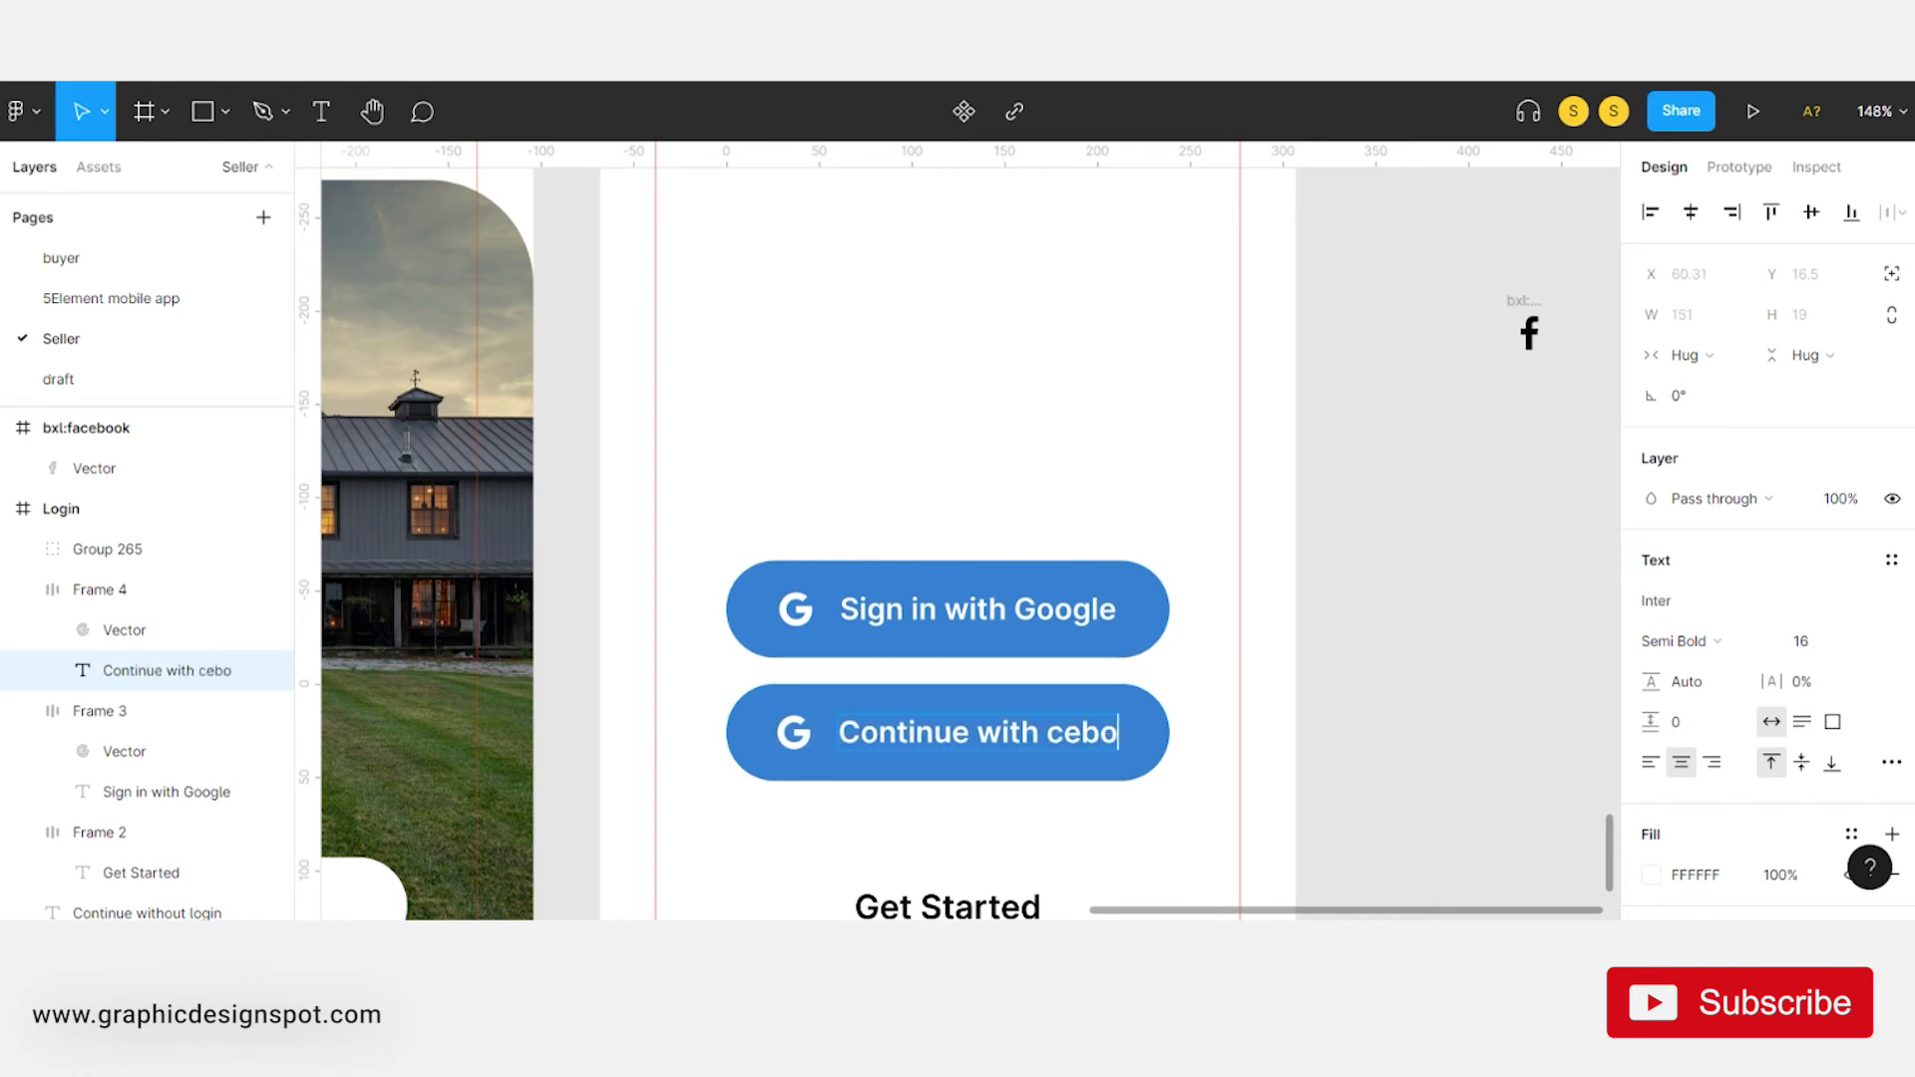
pyautogui.write('ok')
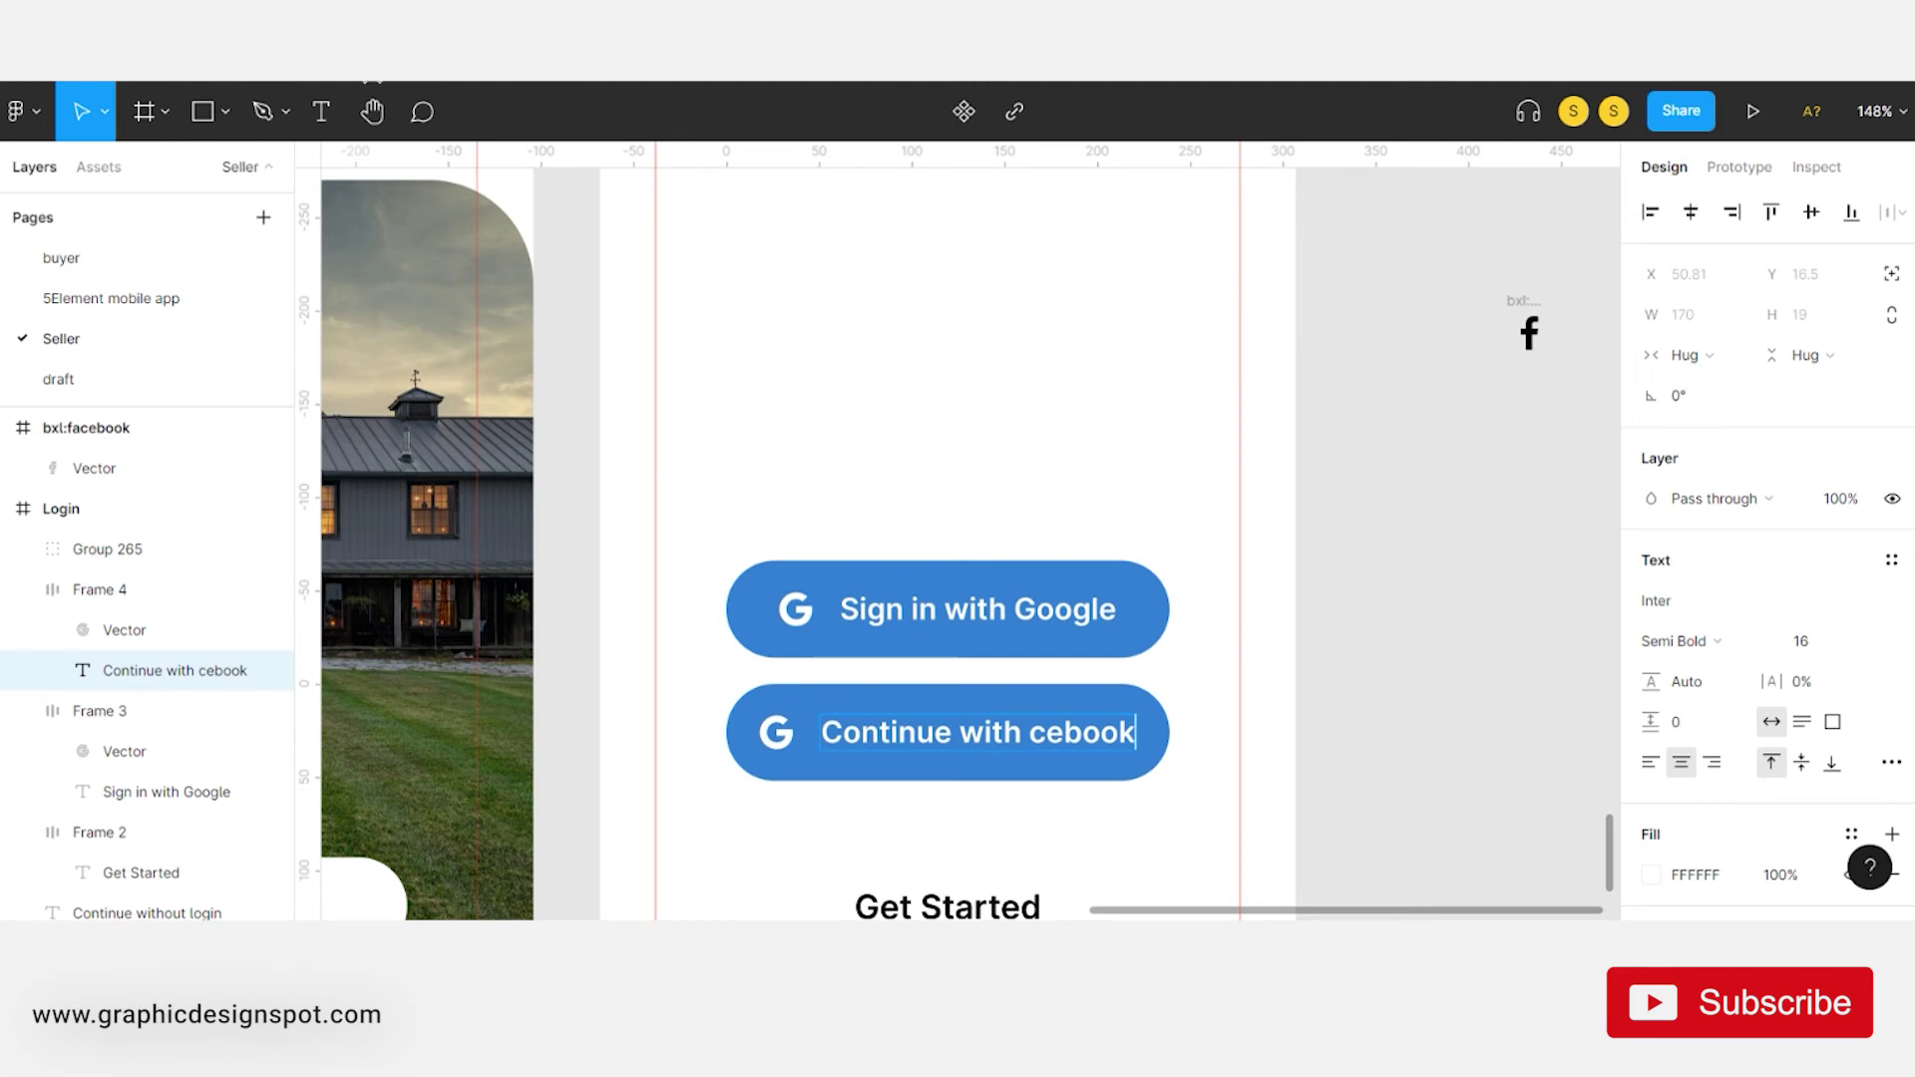
pyautogui.write('Fac')
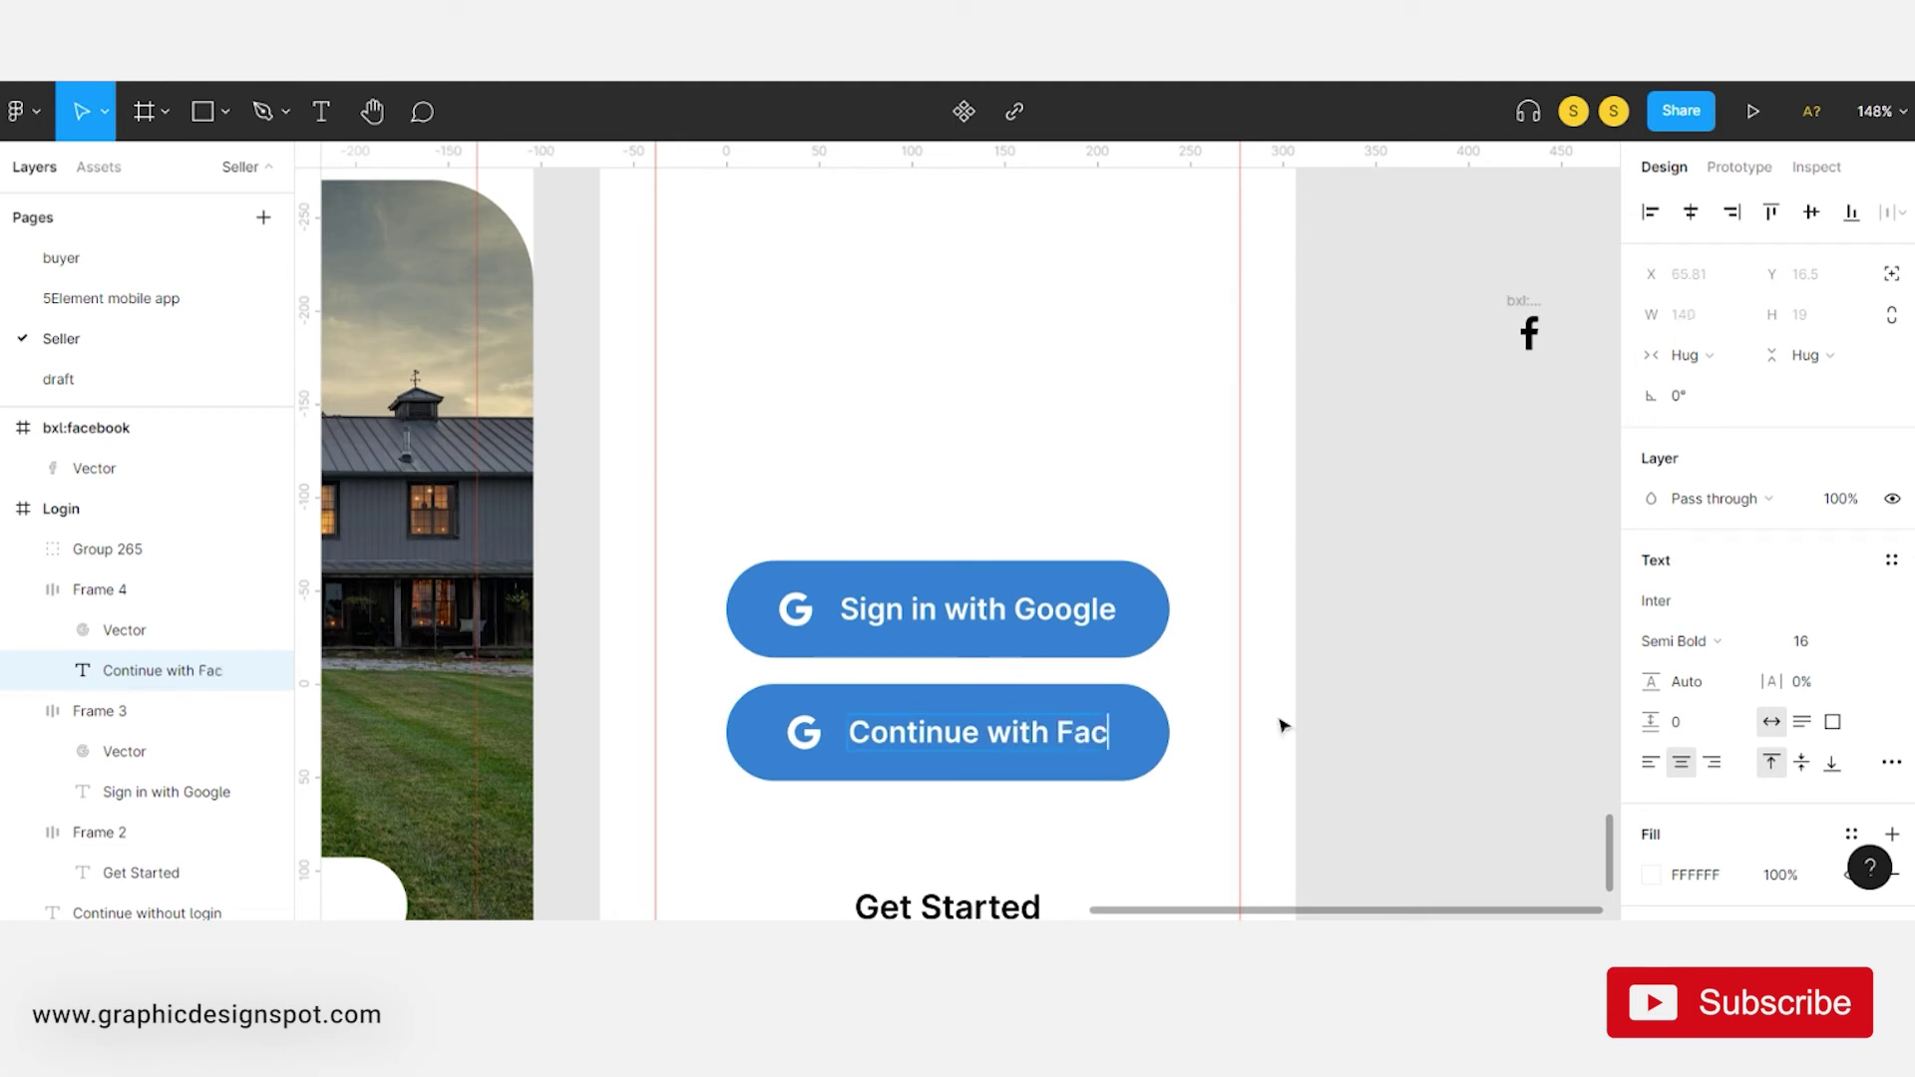
pyautogui.write('ebook')
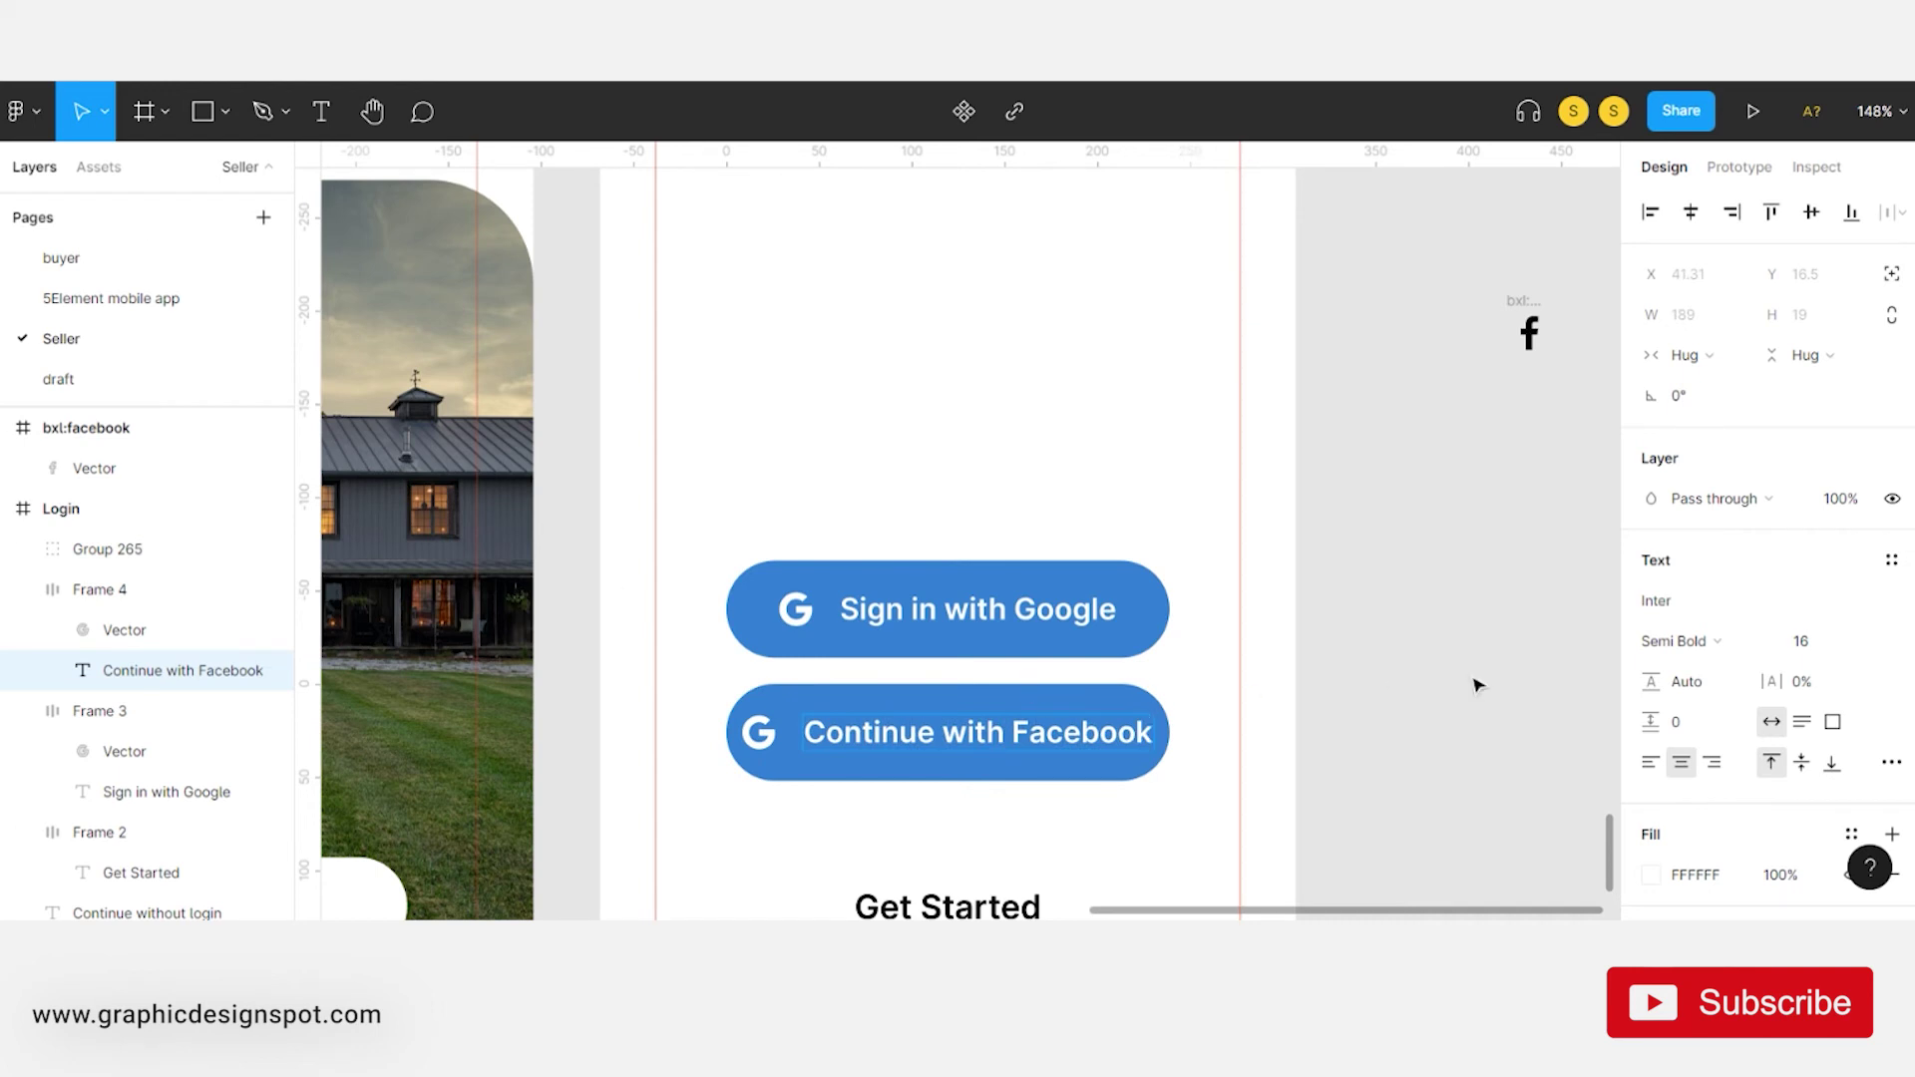
pyautogui.click(1070, 697)
# - Darken the Facebook button's fill to 174E8B
pyautogui.scroll(-2, 1755, 599)
pyautogui.scroll(-4, 1755, 599)
pyautogui.click(1652, 636)
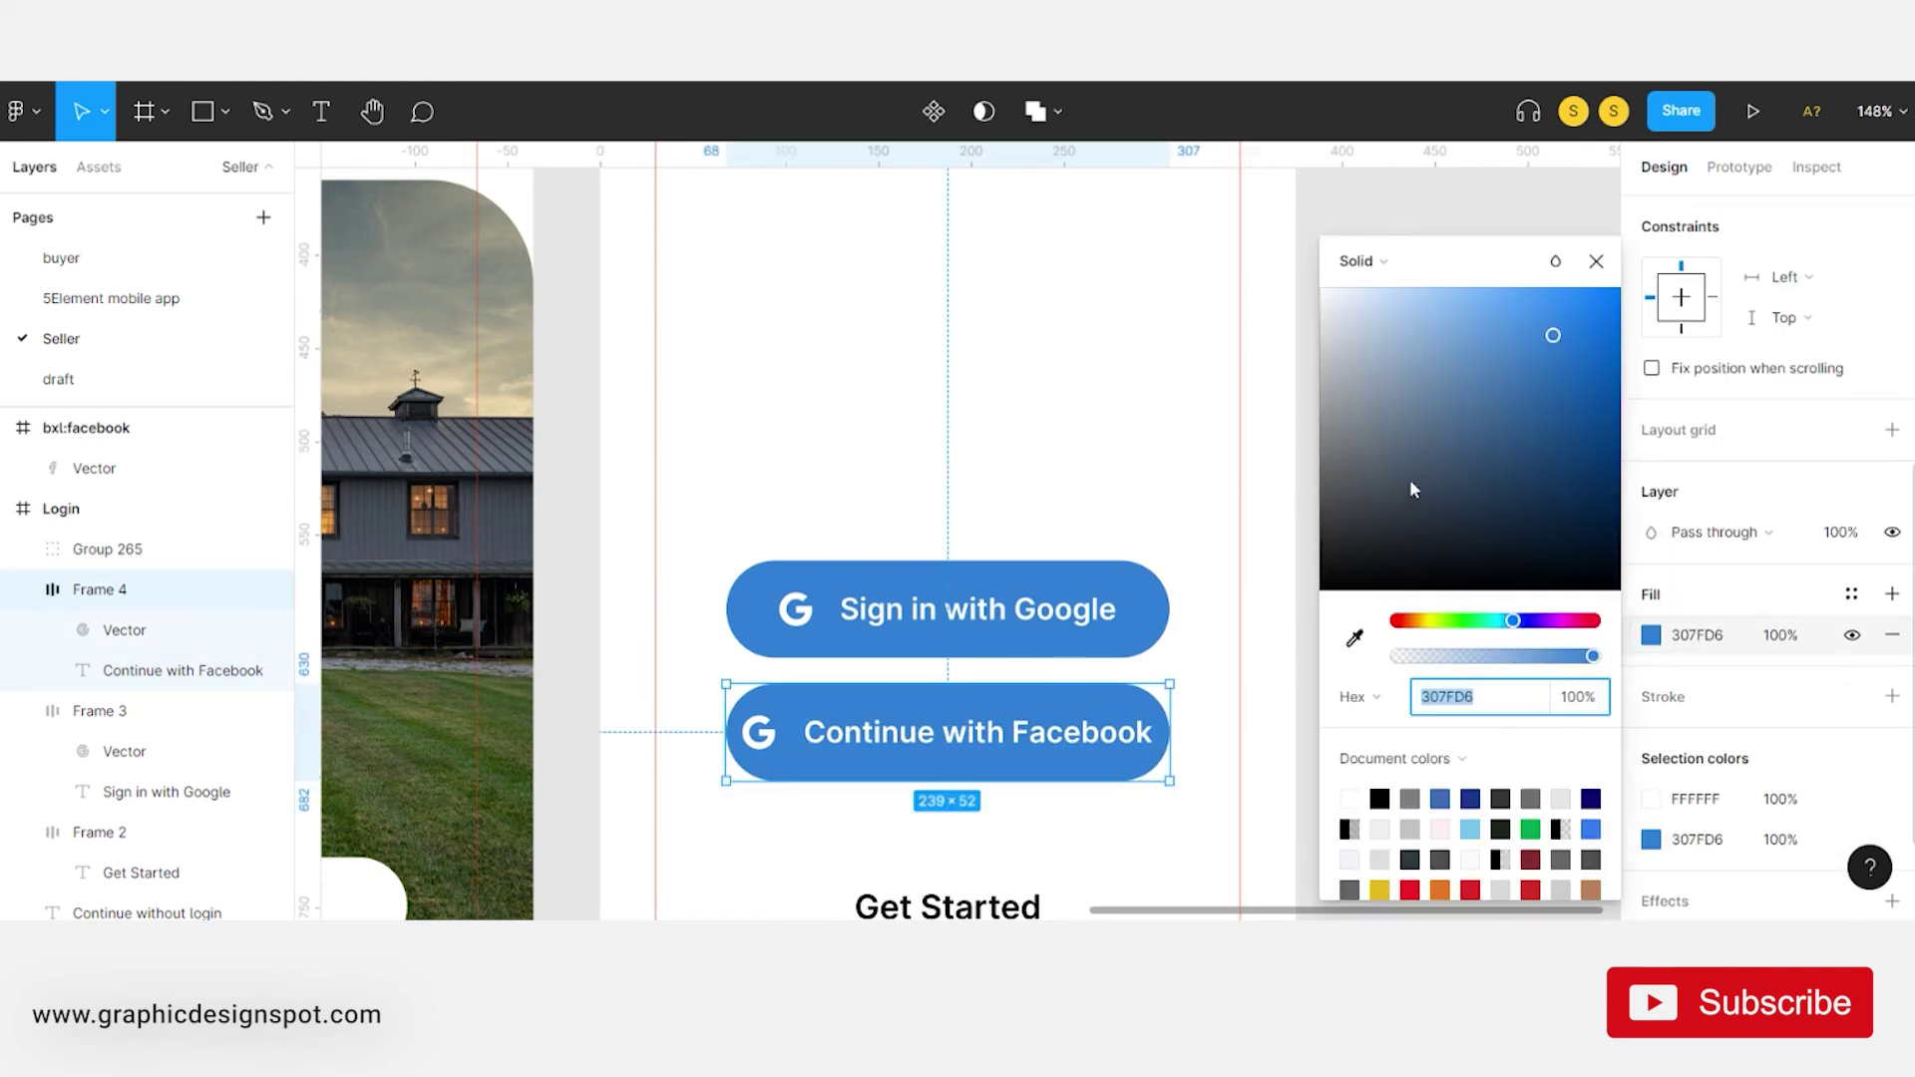
pyautogui.moveTo(1576, 365); pyautogui.dragTo(1572, 434)
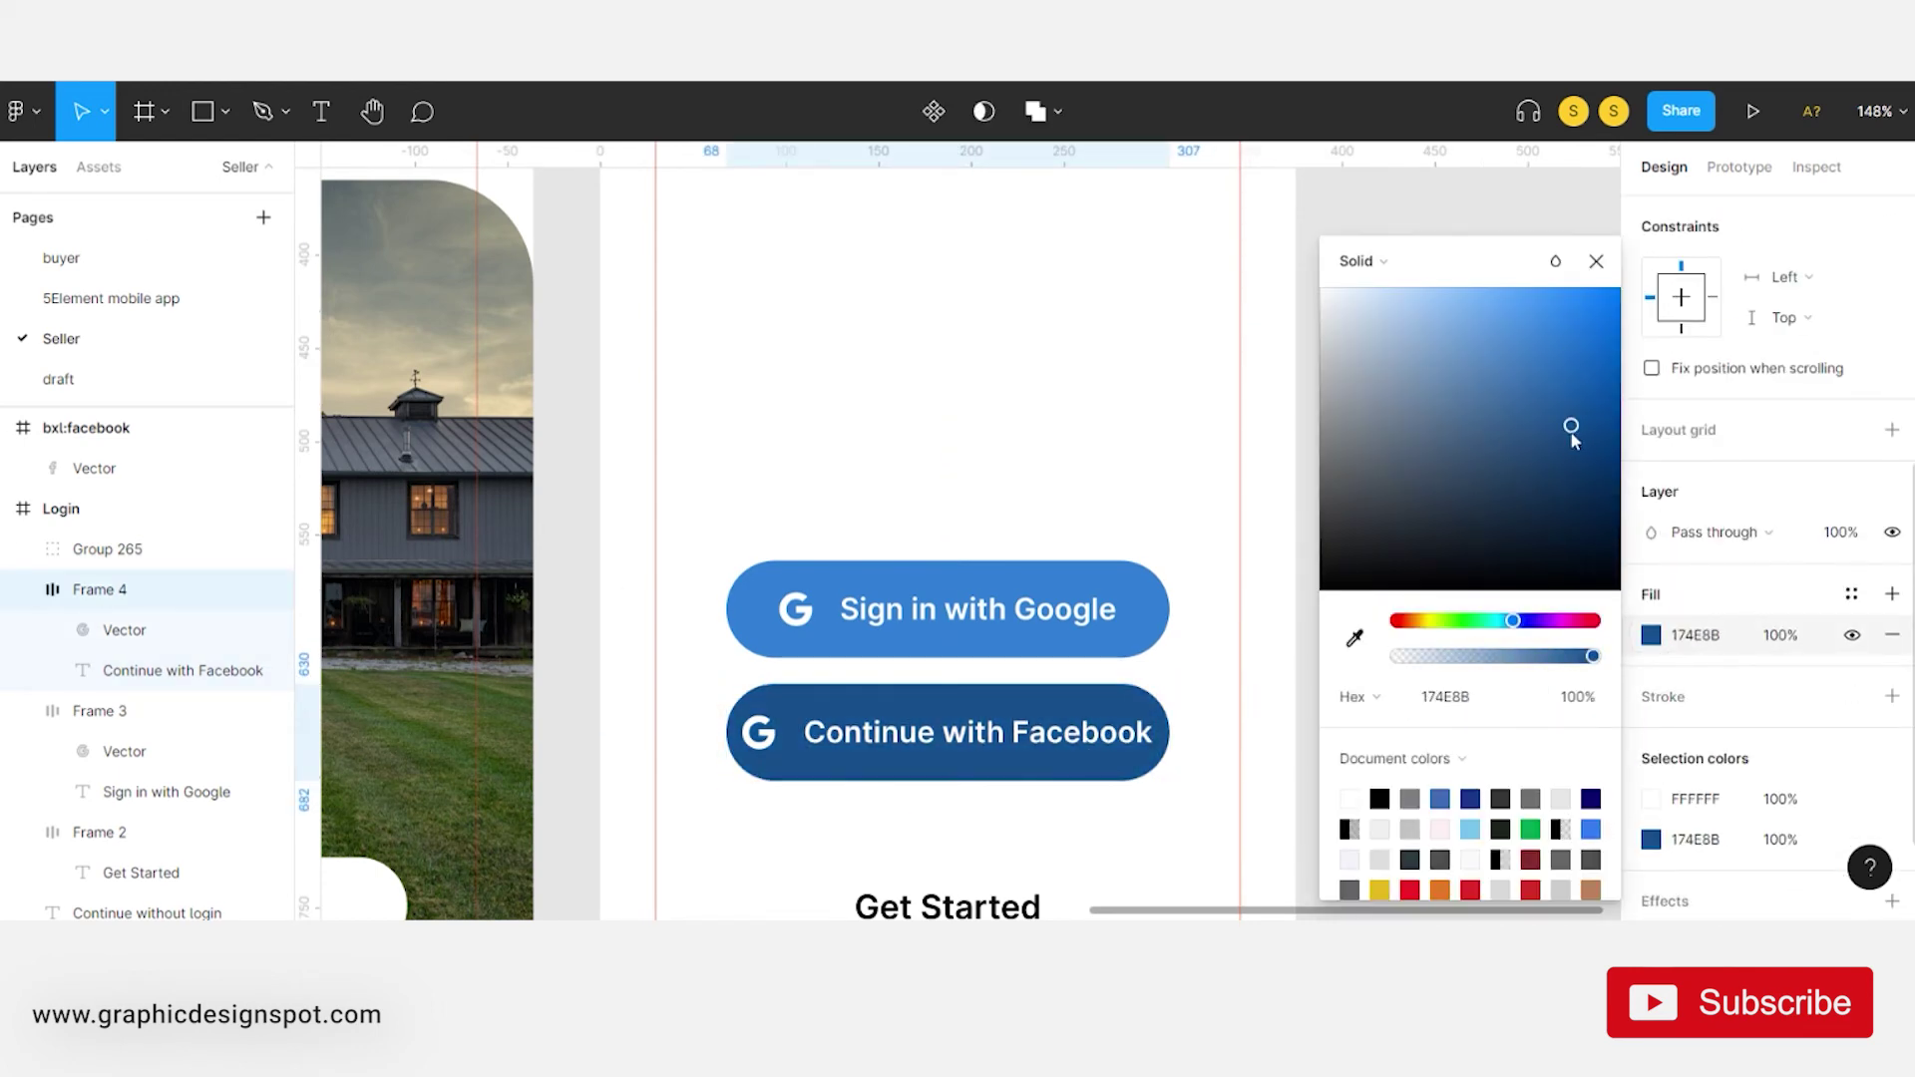
pyautogui.click(1247, 697)
# - Widen the Facebook and Google buttons to 315 px, both starting at x 30
pyautogui.click(1142, 748)
pyautogui.moveTo(1169, 722); pyautogui.dragTo(1229, 722)
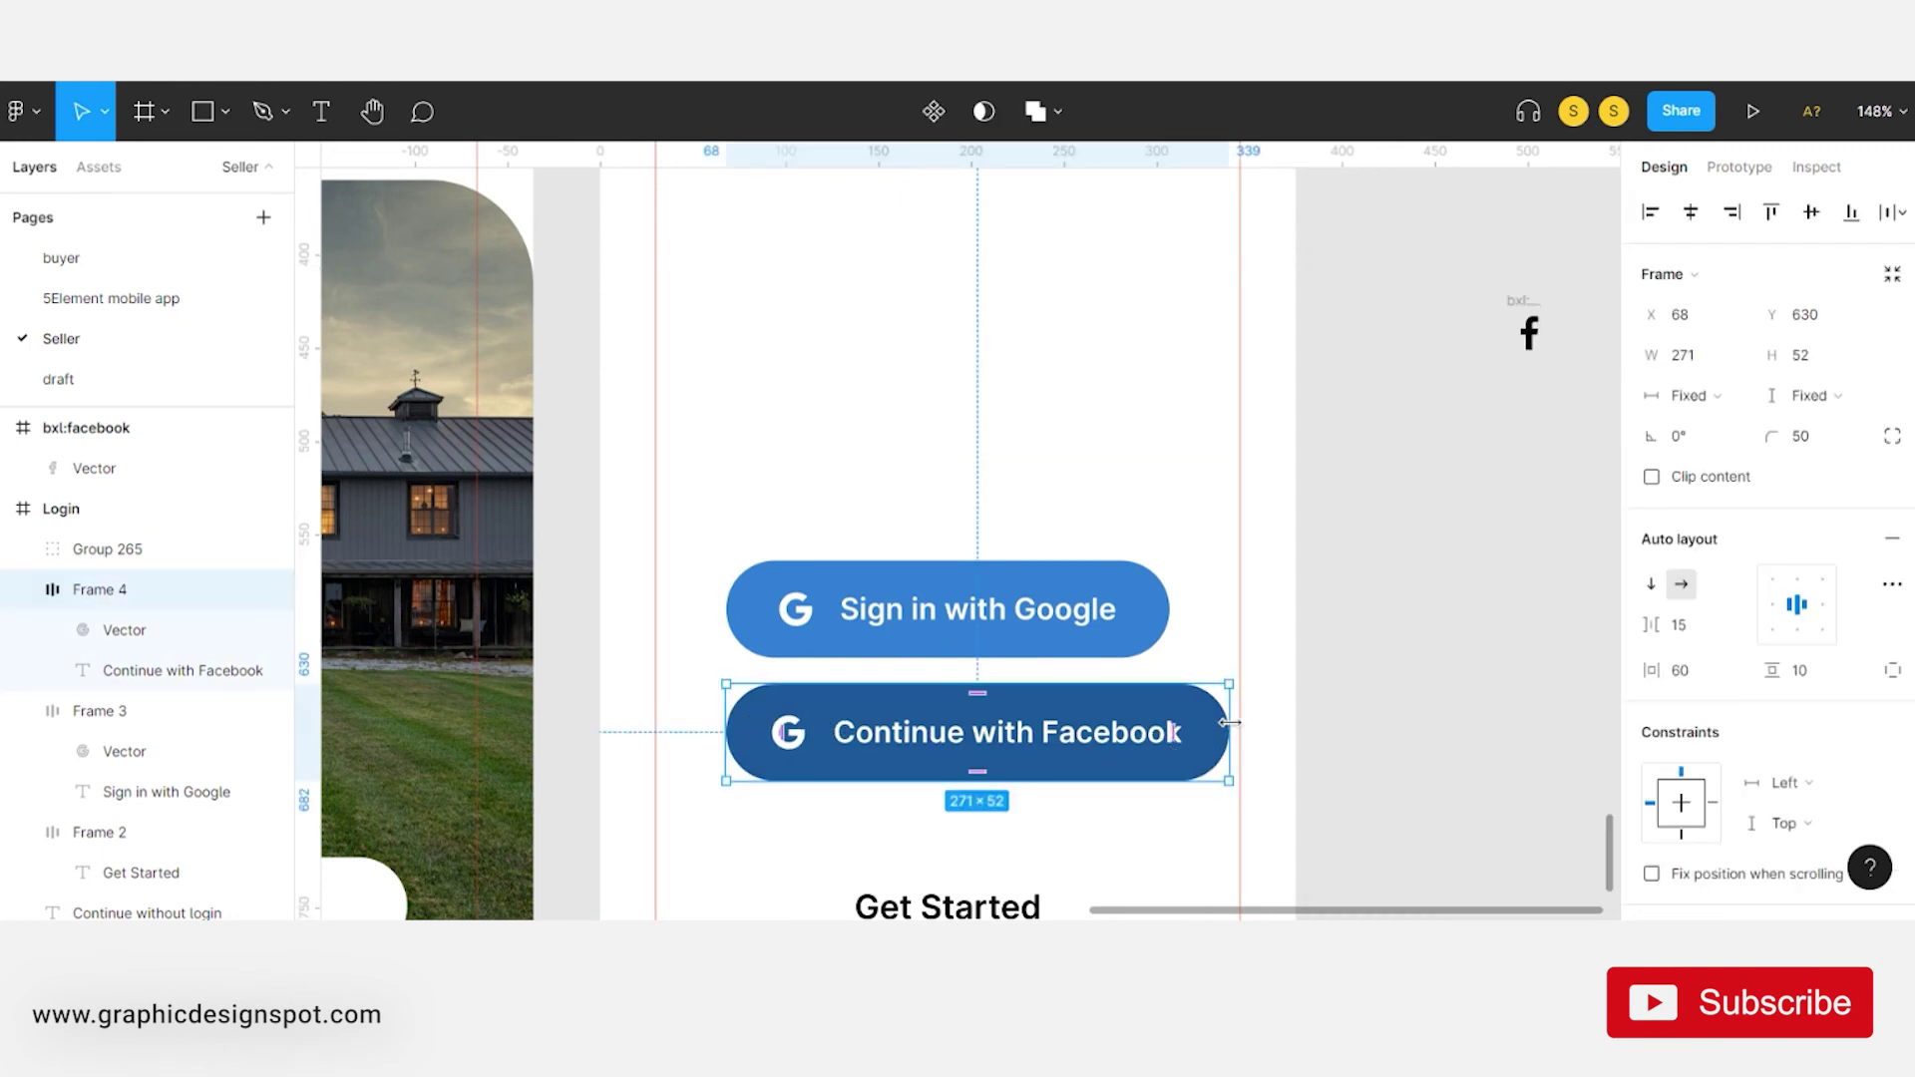
pyautogui.moveTo(726, 732); pyautogui.dragTo(655, 732)
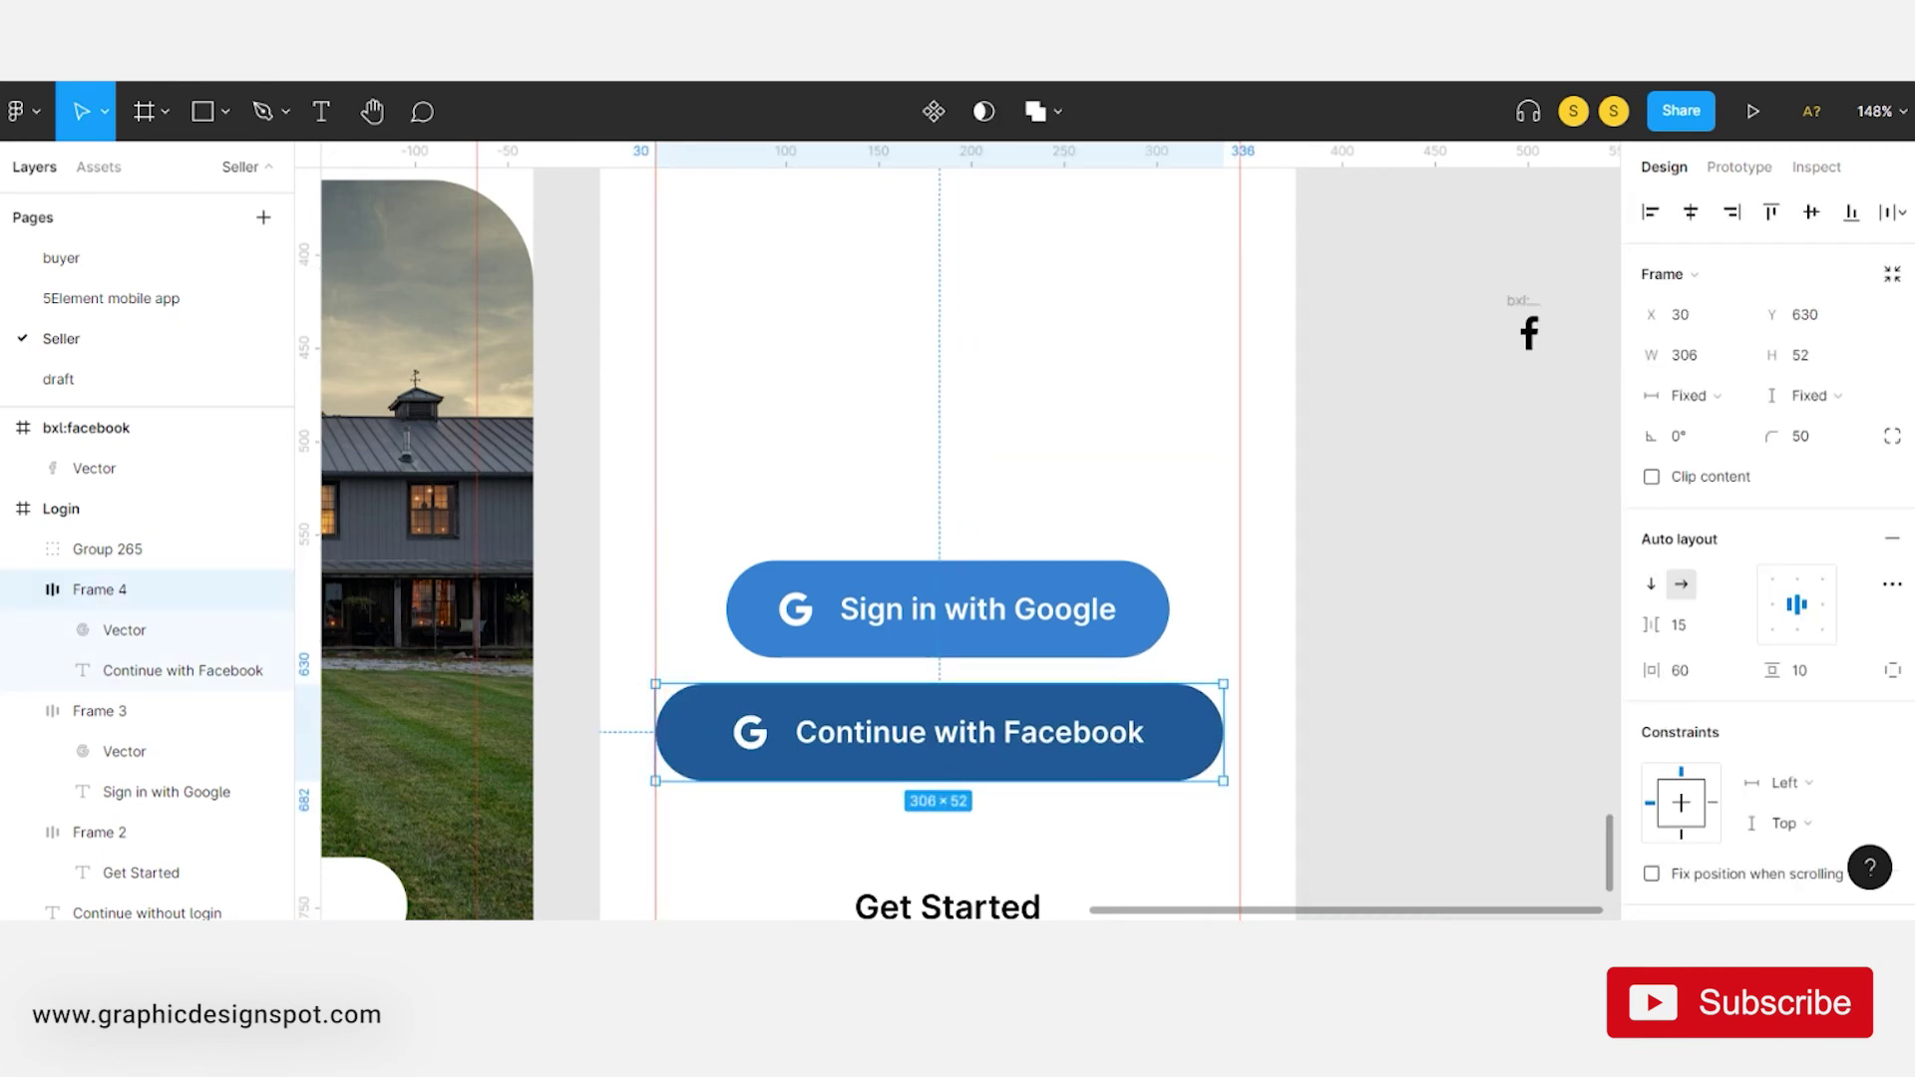
pyautogui.moveTo(1224, 732); pyautogui.dragTo(1240, 732)
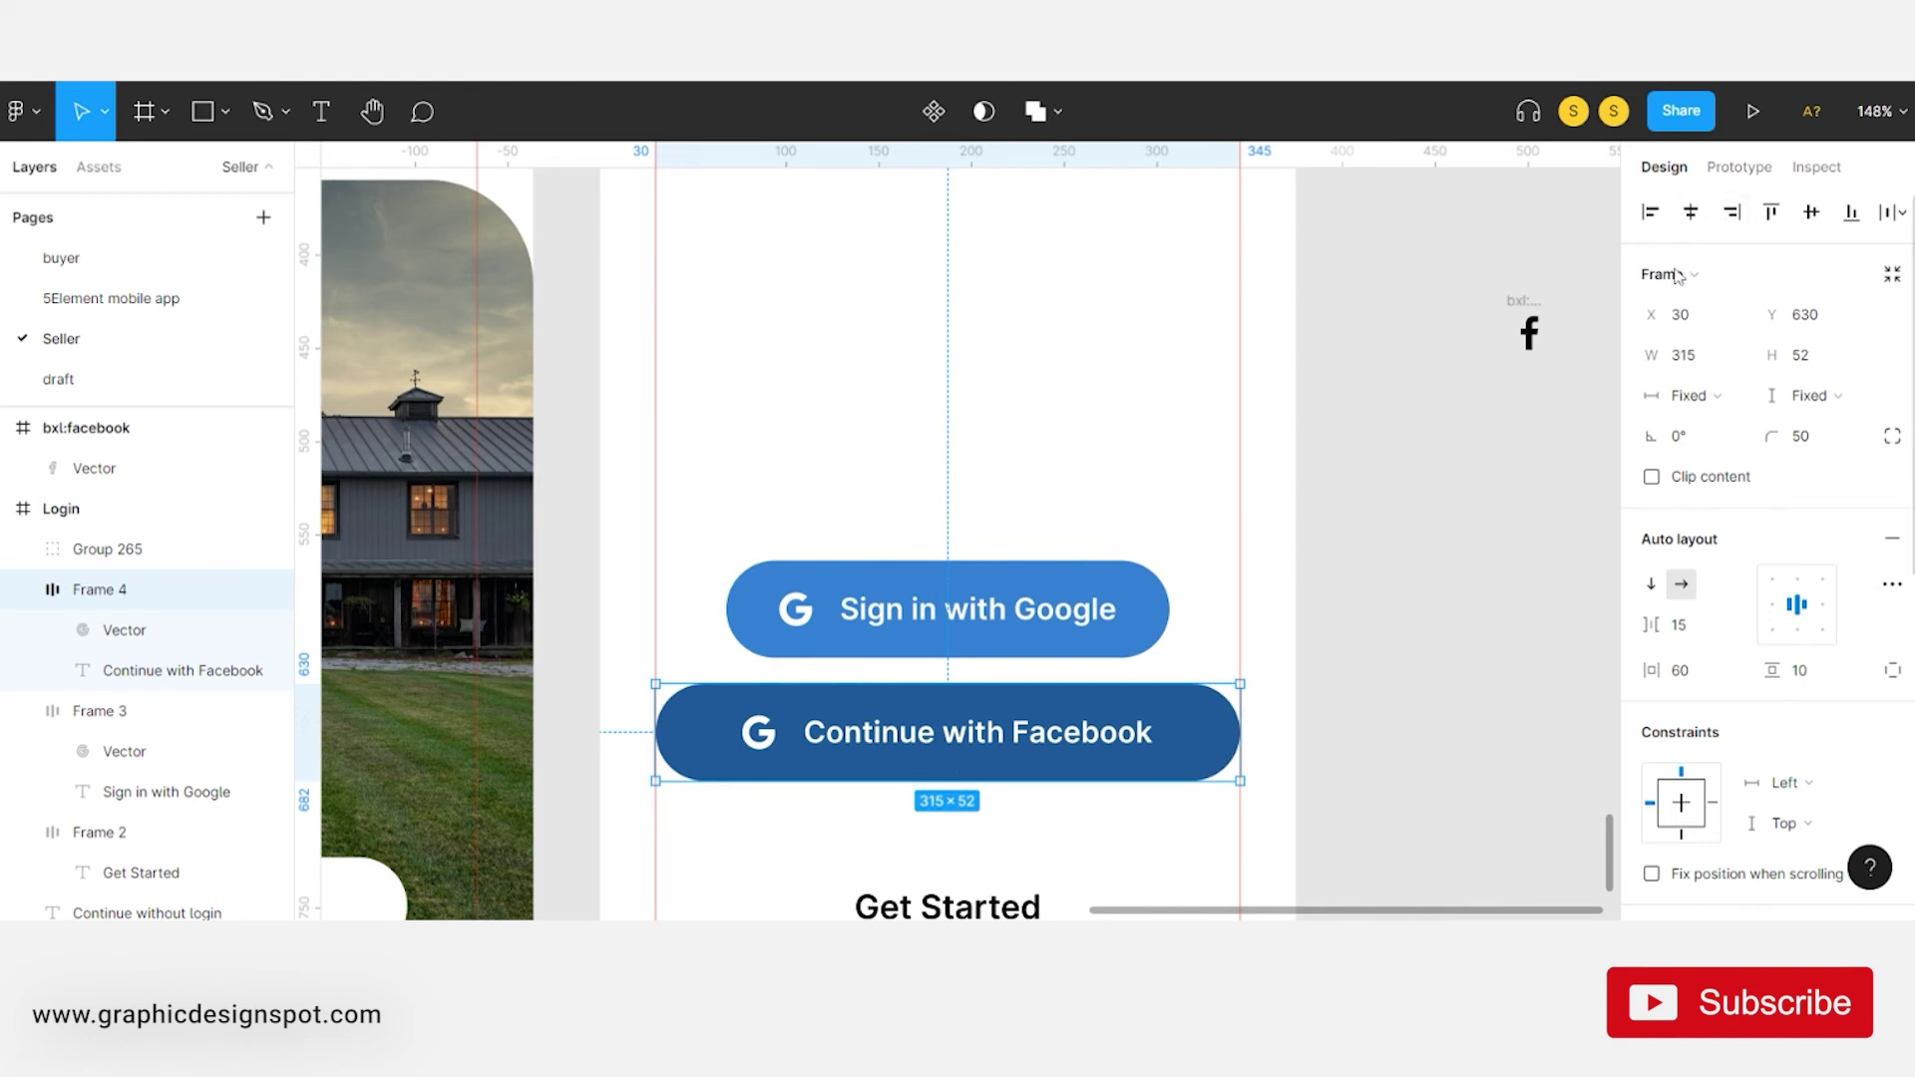
pyautogui.click(866, 653)
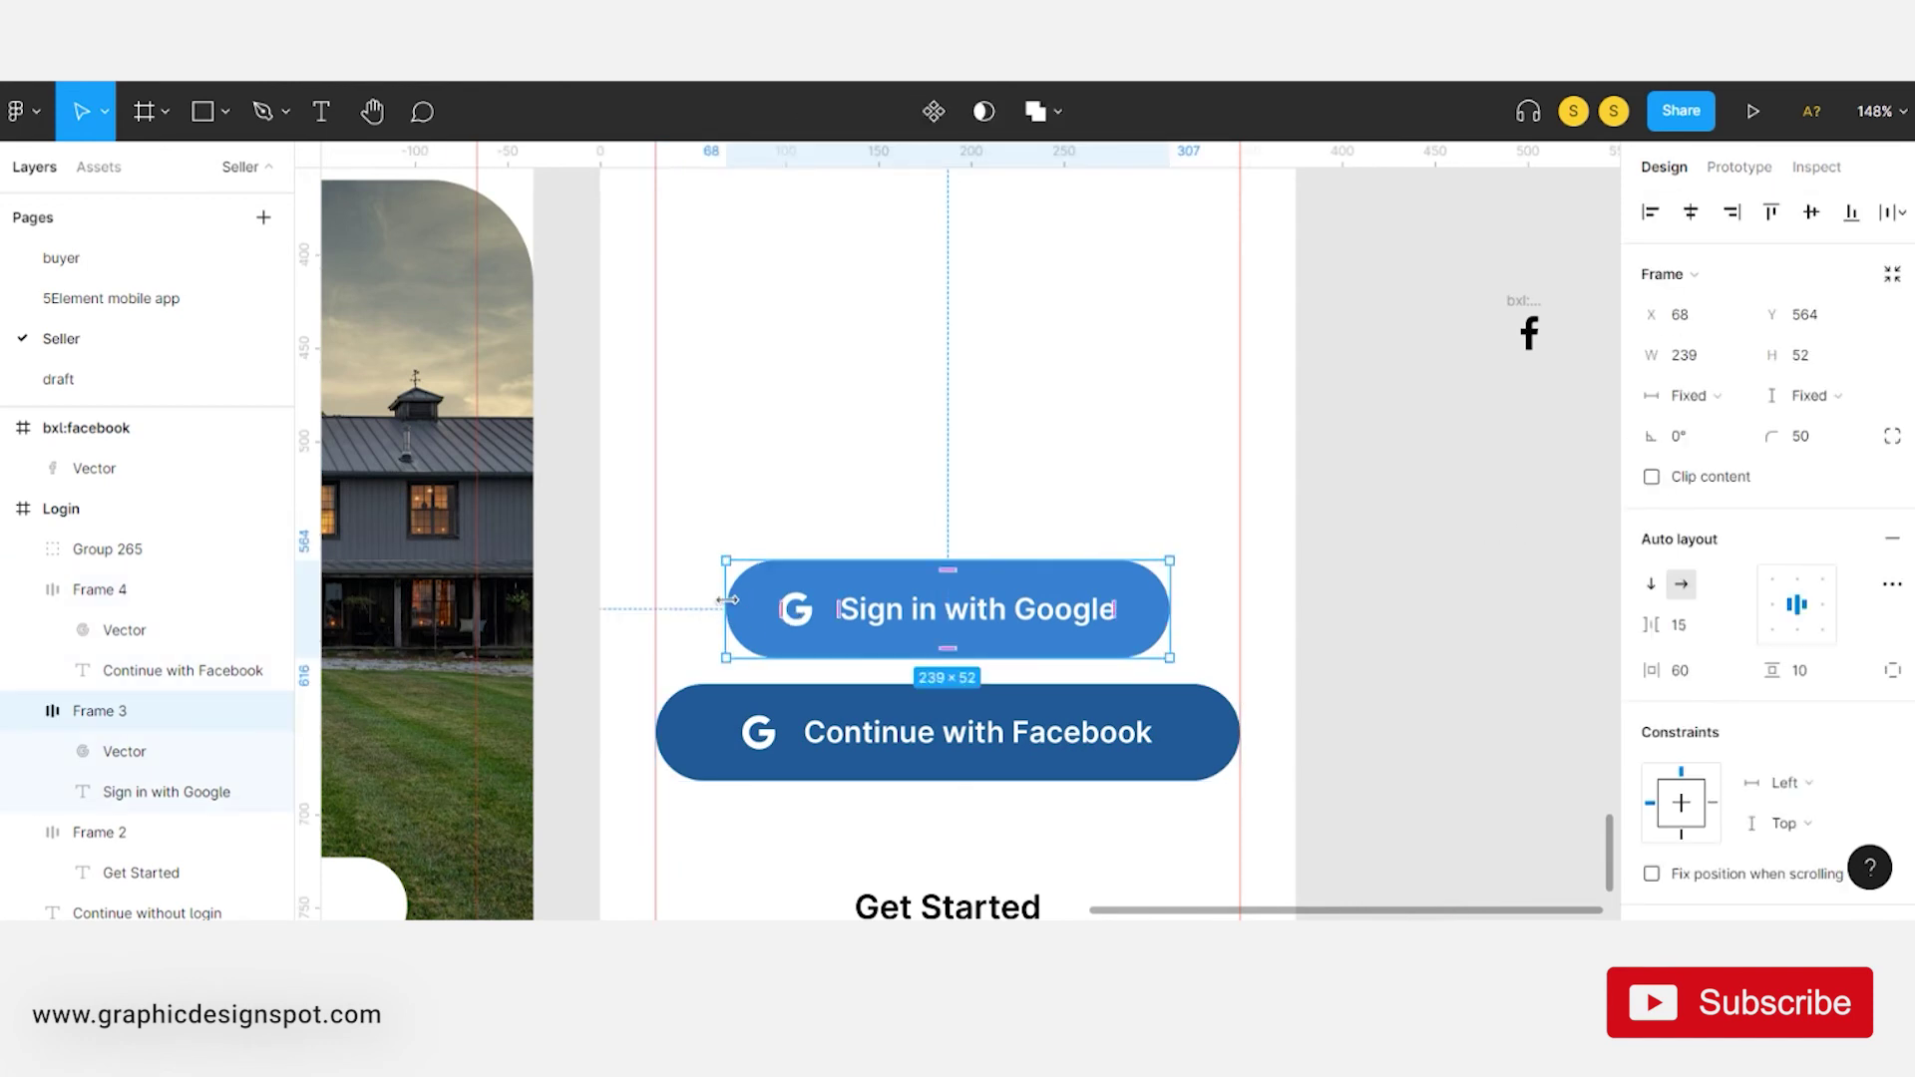
pyautogui.moveTo(728, 599); pyautogui.dragTo(655, 599)
pyautogui.moveTo(1169, 608); pyautogui.dragTo(1240, 608)
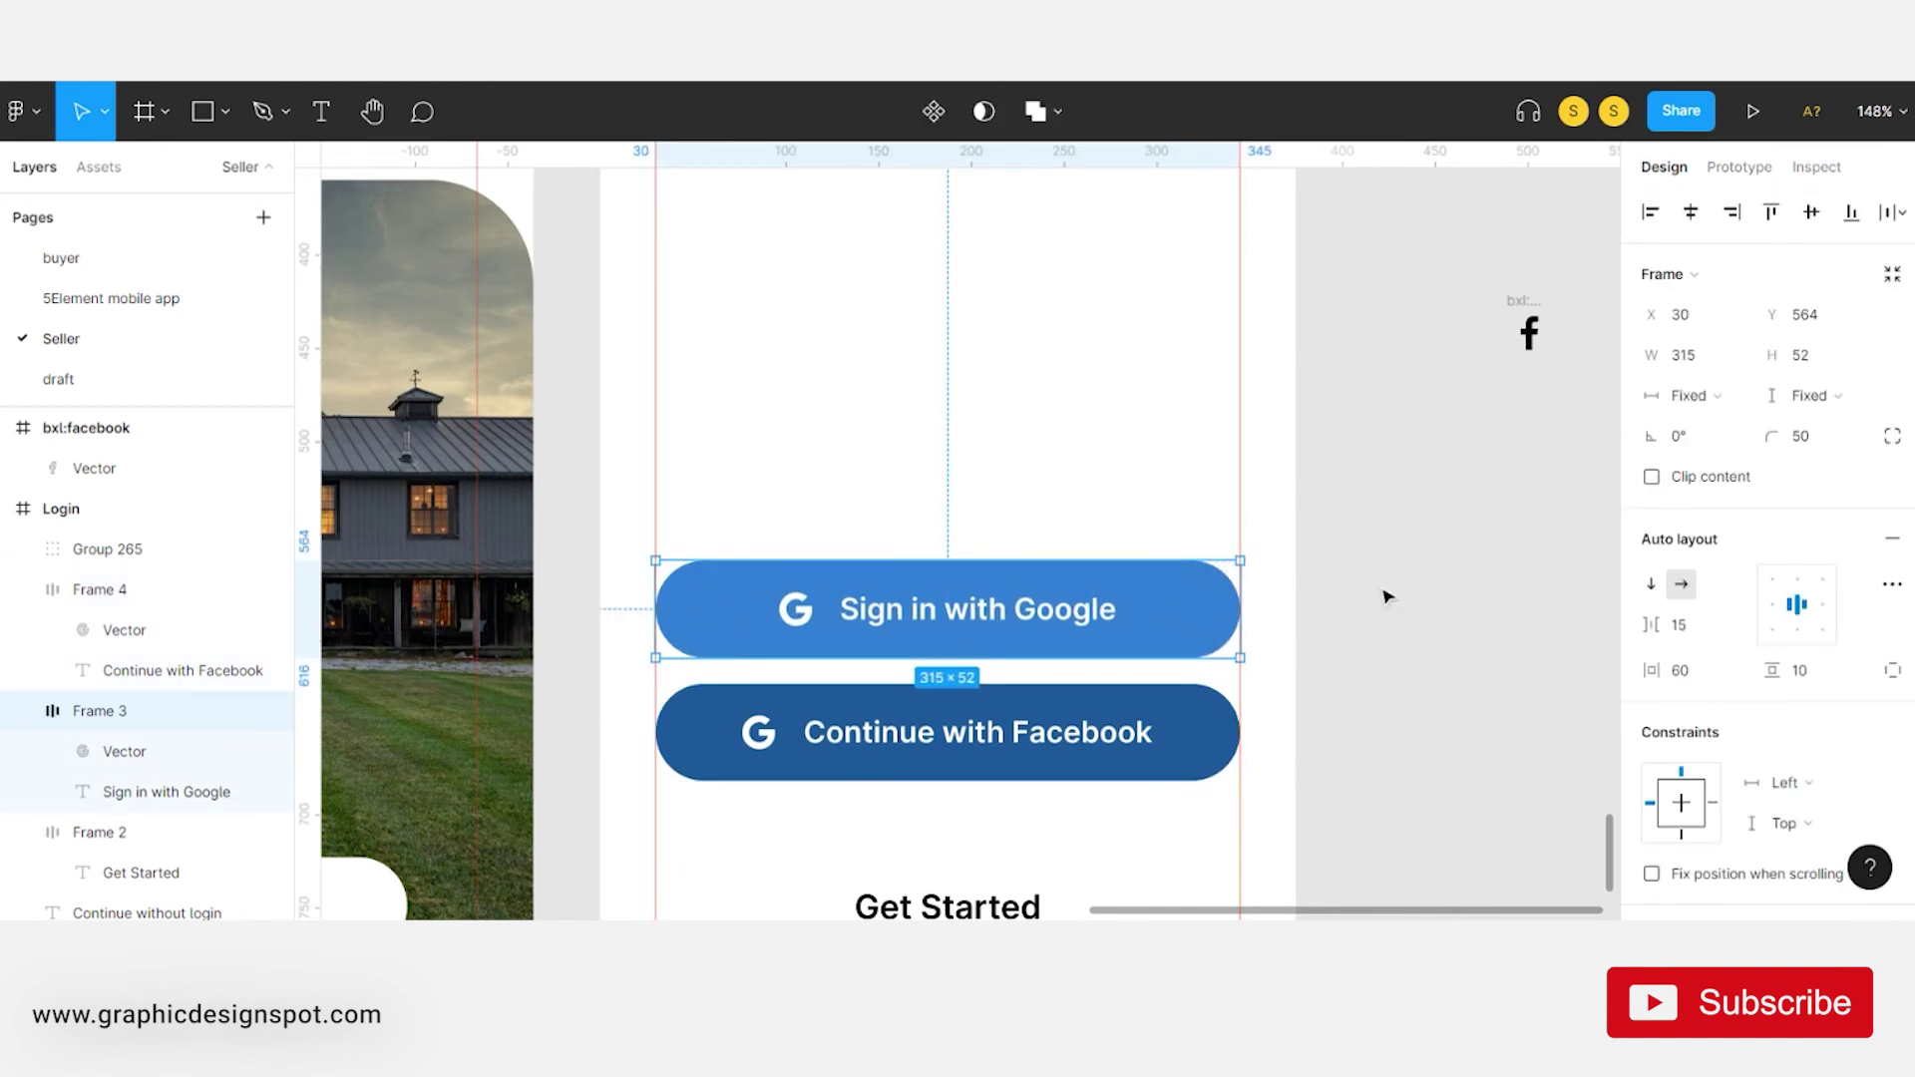
pyautogui.scroll(-5, 1115, 578)
# - Move both sign-in buttons up about 100 px on the Login screen
pyautogui.keyDown('shift'); pyautogui.click(935, 687); pyautogui.keyUp('shift')
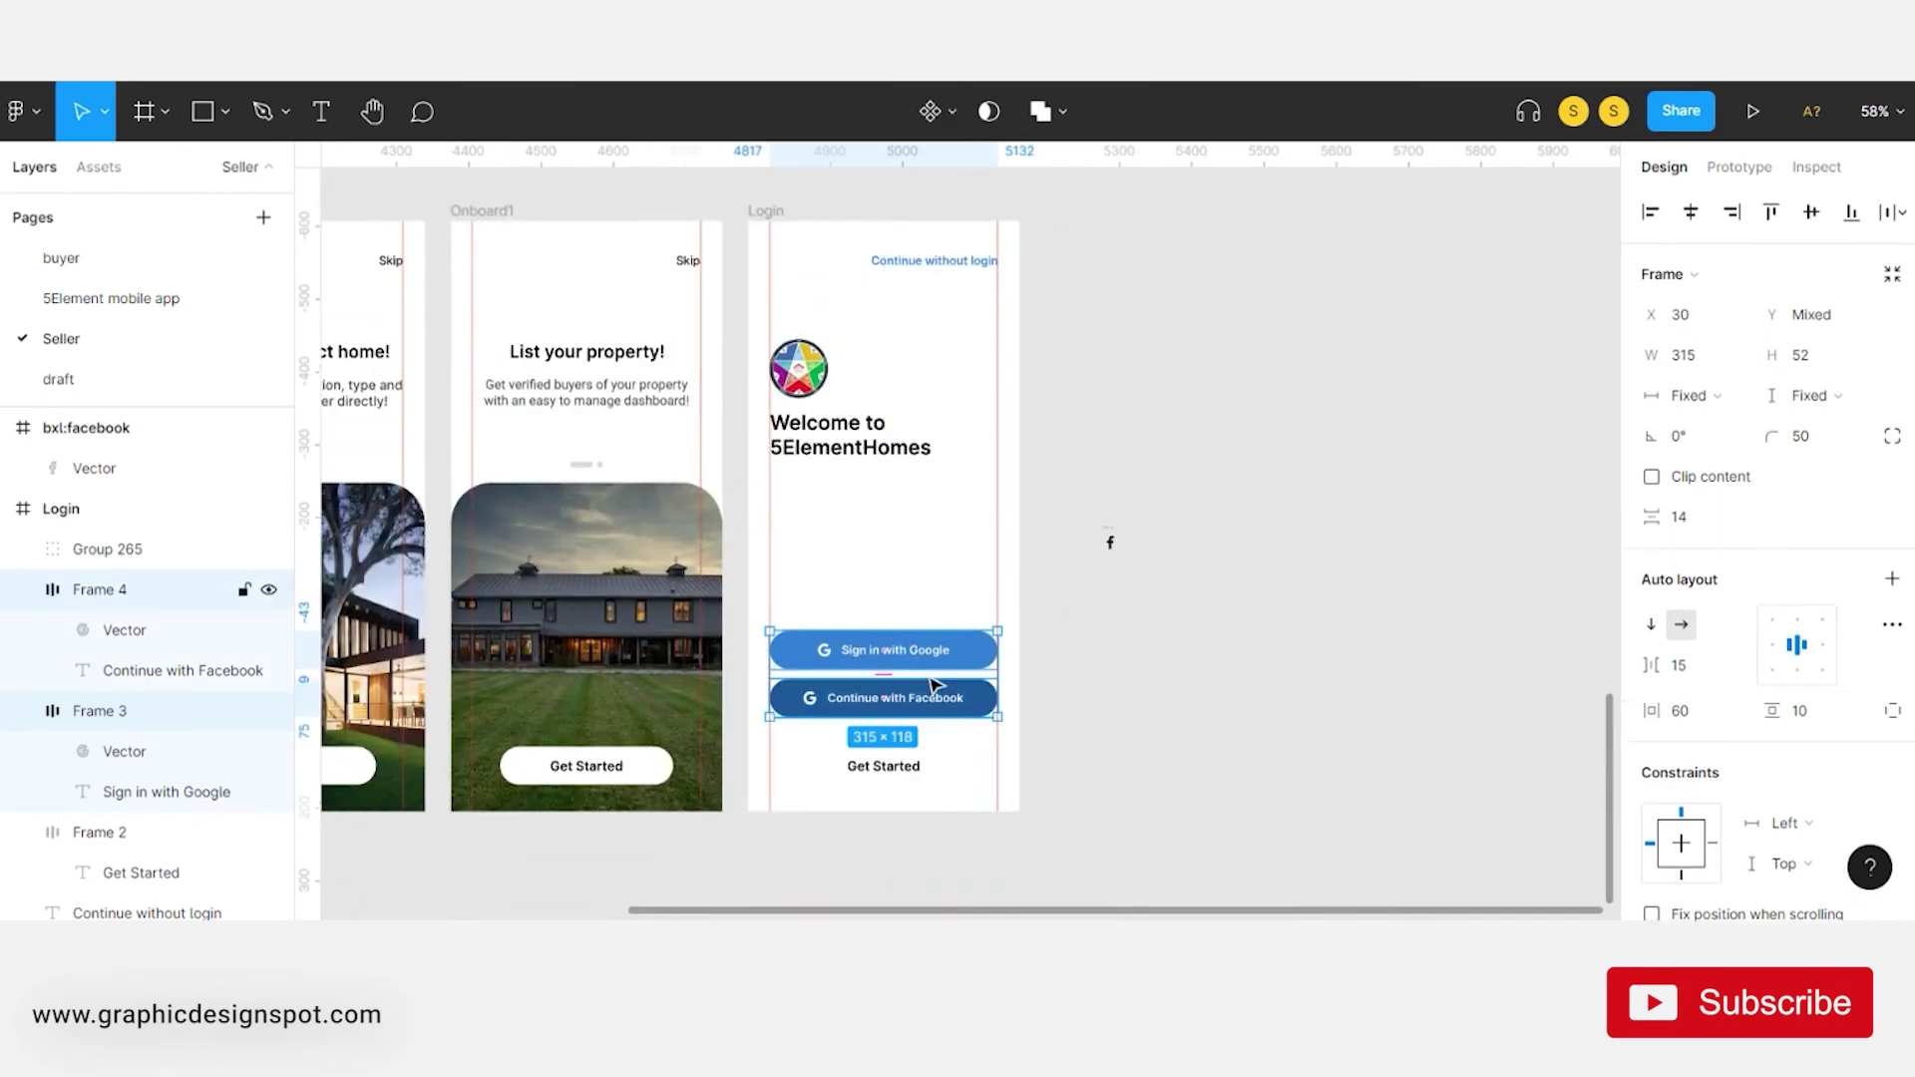
pyautogui.moveTo(936, 686); pyautogui.dragTo(943, 569)
pyautogui.moveTo(730, 174); pyautogui.dragTo(1017, 745)
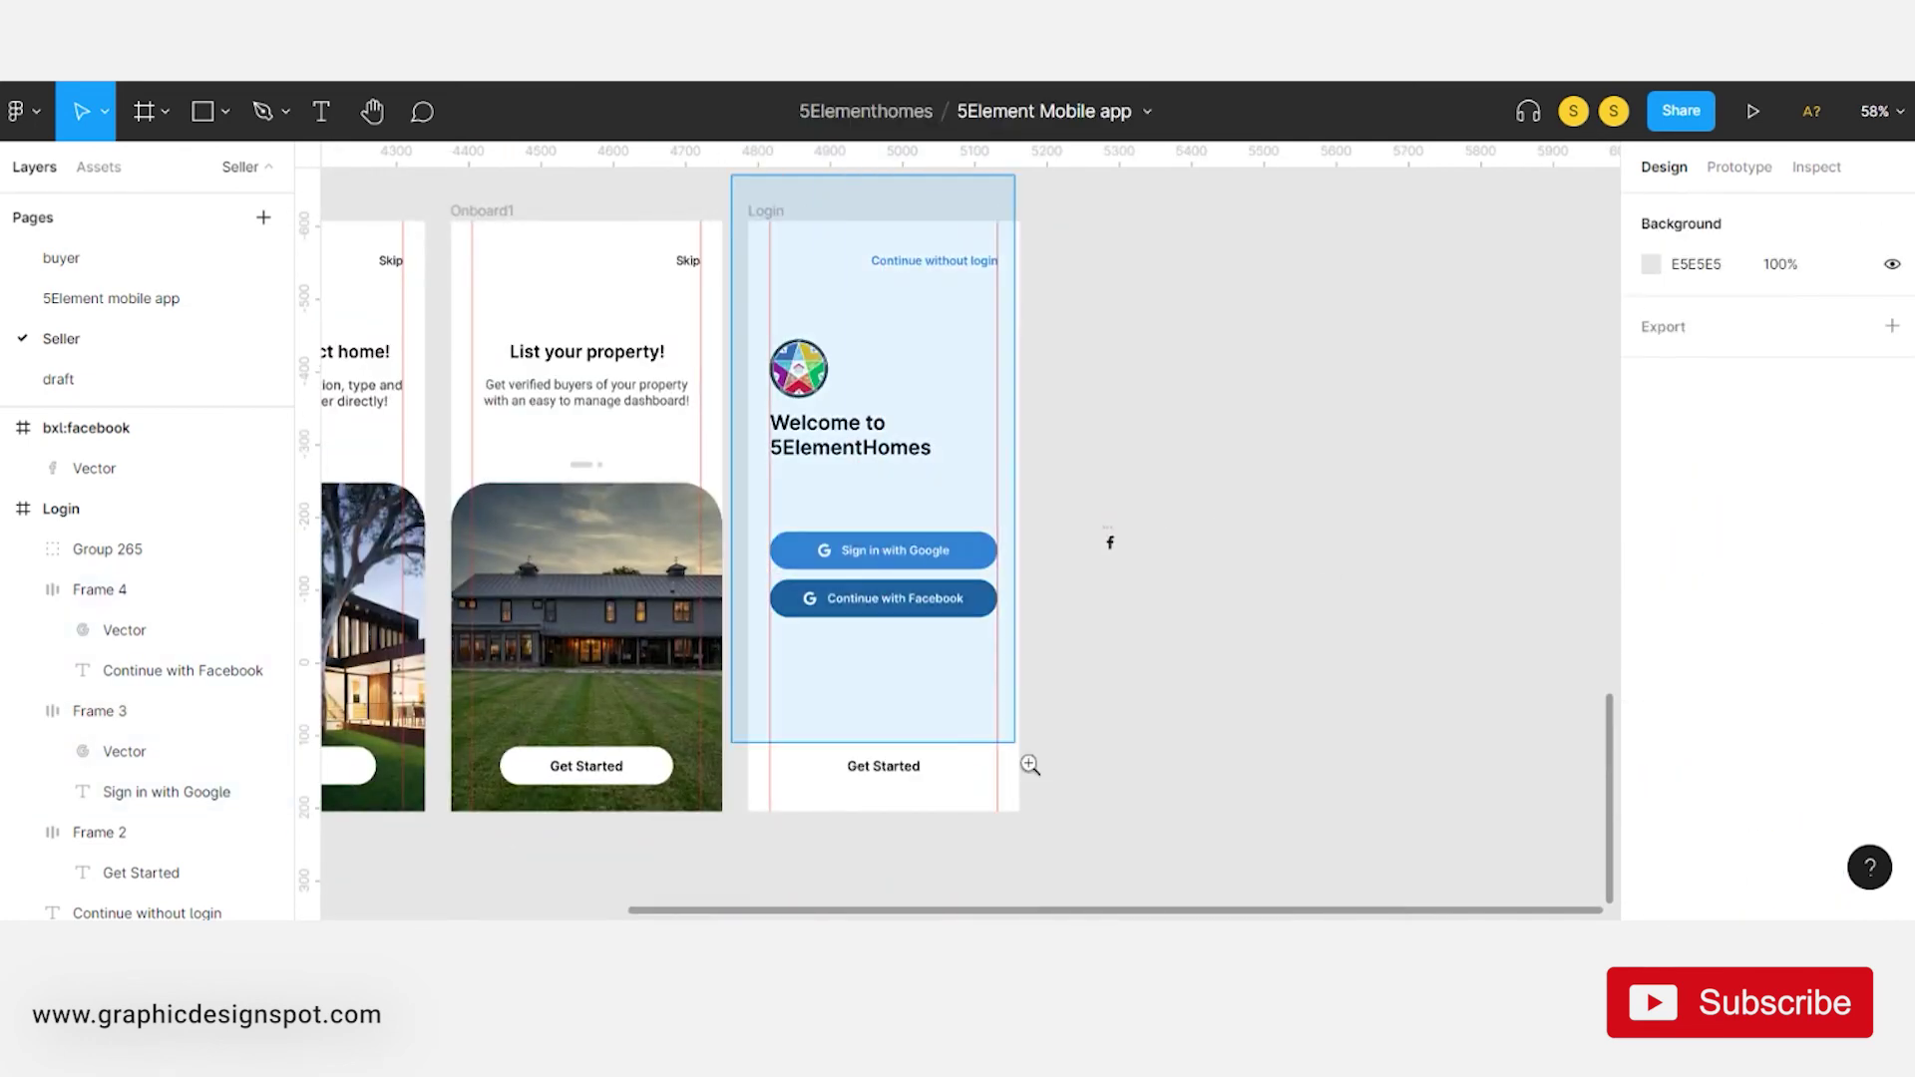
pyautogui.scroll(3, 928, 589)
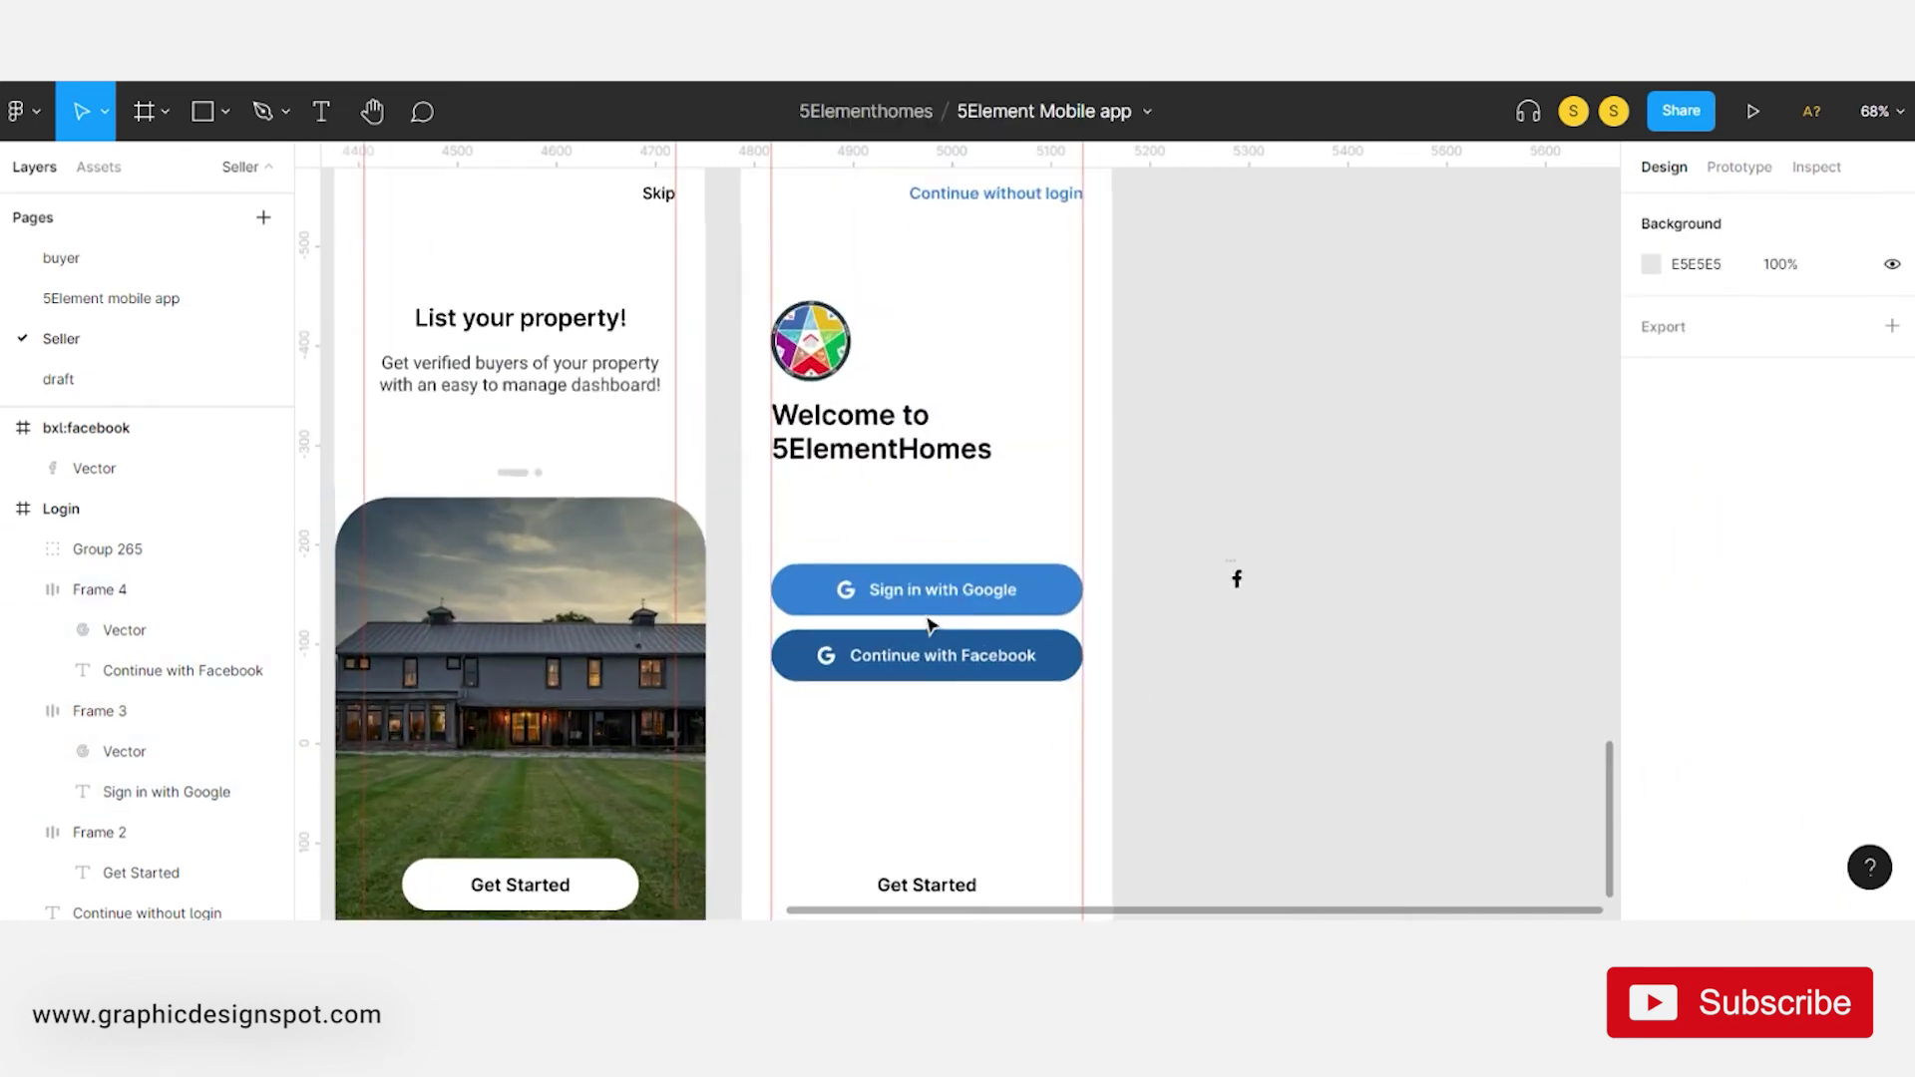
pyautogui.click(907, 606)
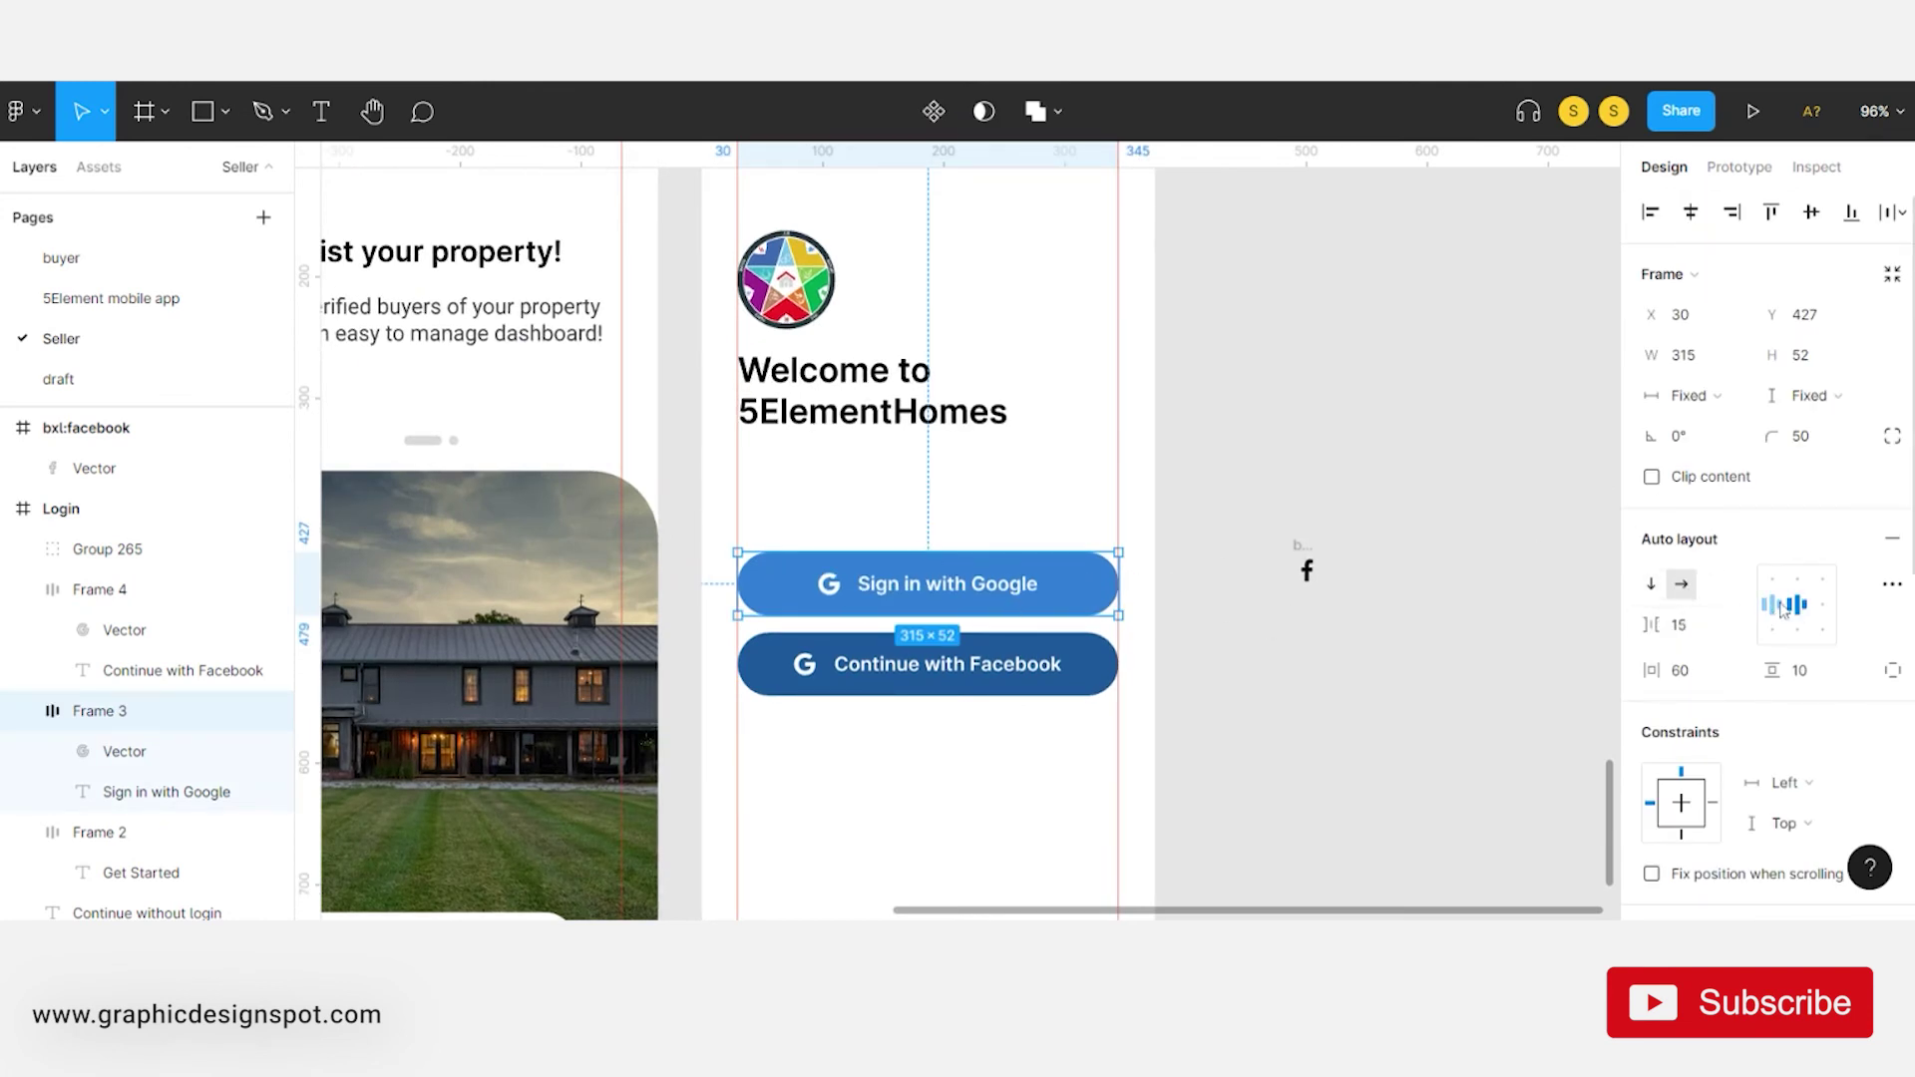
# - Take the Facebook f logo out of its bxl:facebook frame and delete the empty frame
pyautogui.click(99, 589)
pyautogui.scroll(4, 918, 665)
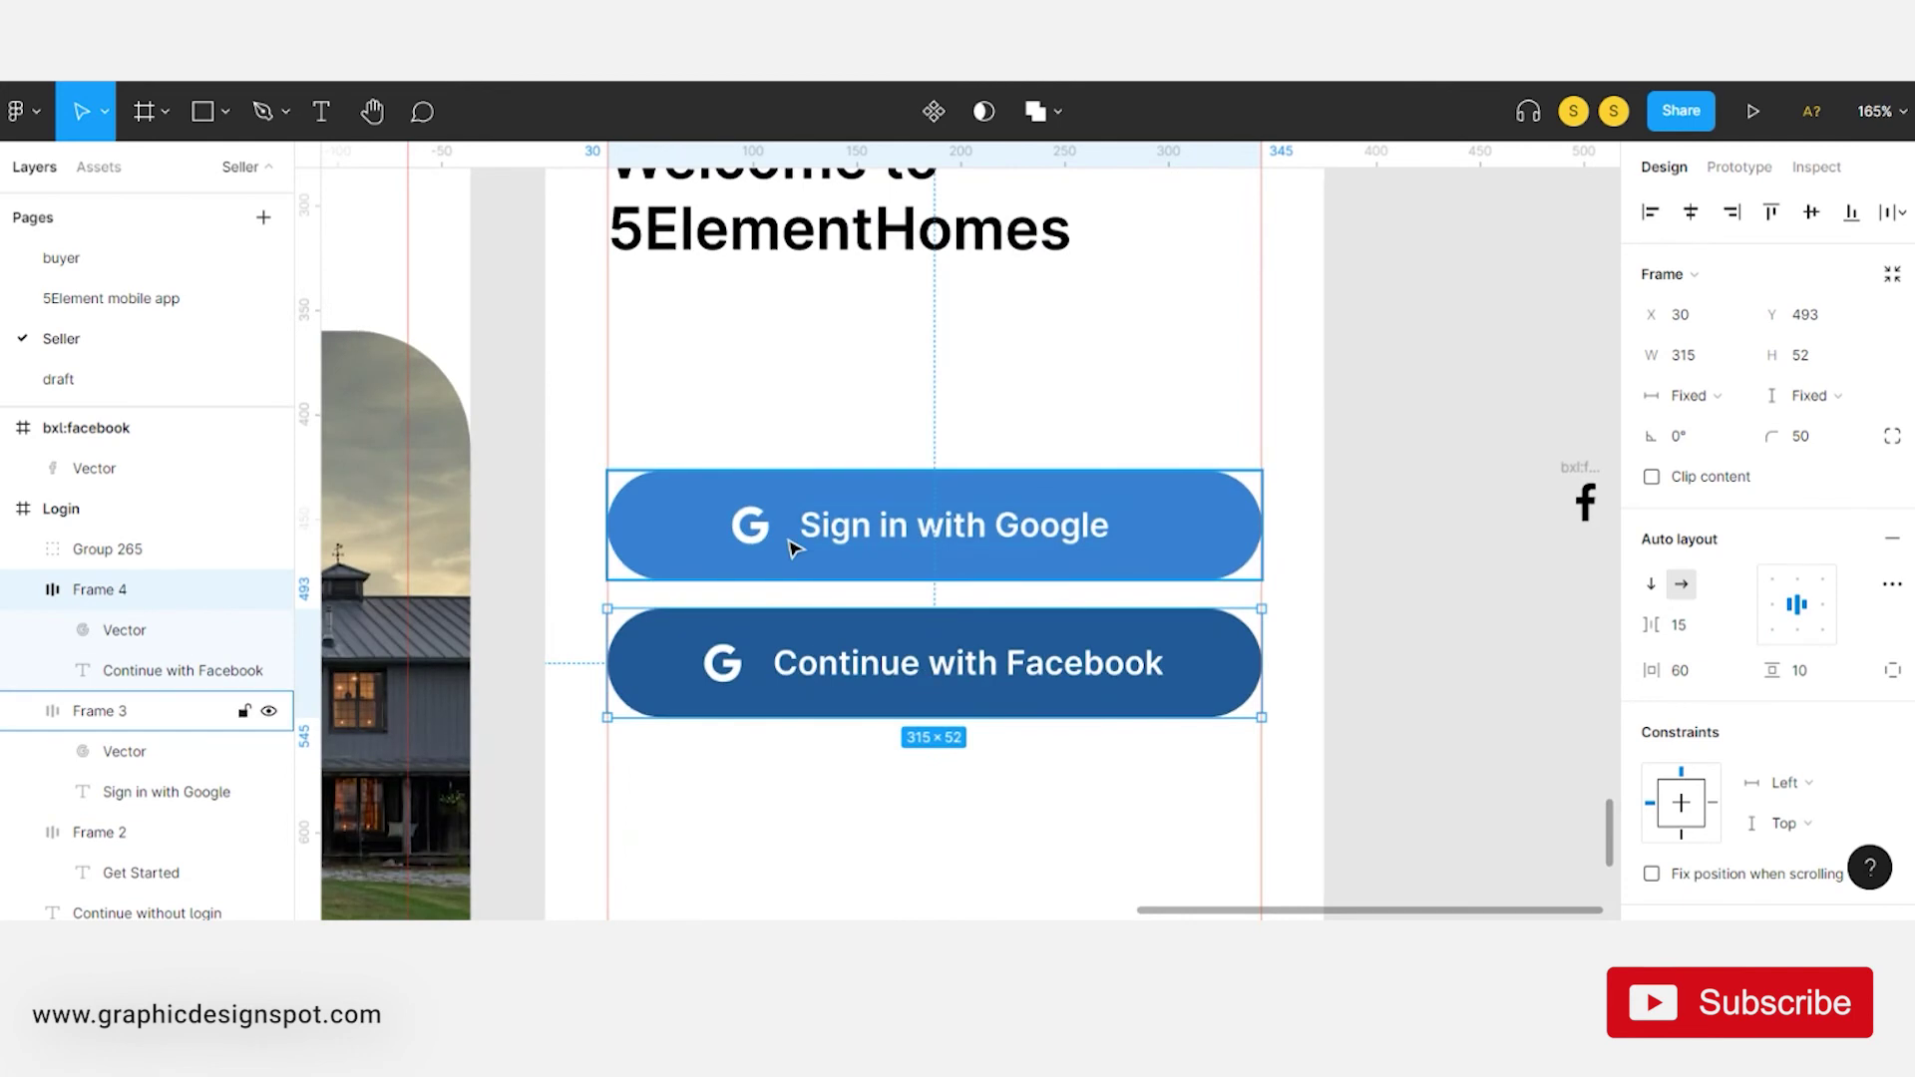
pyautogui.click(1585, 502)
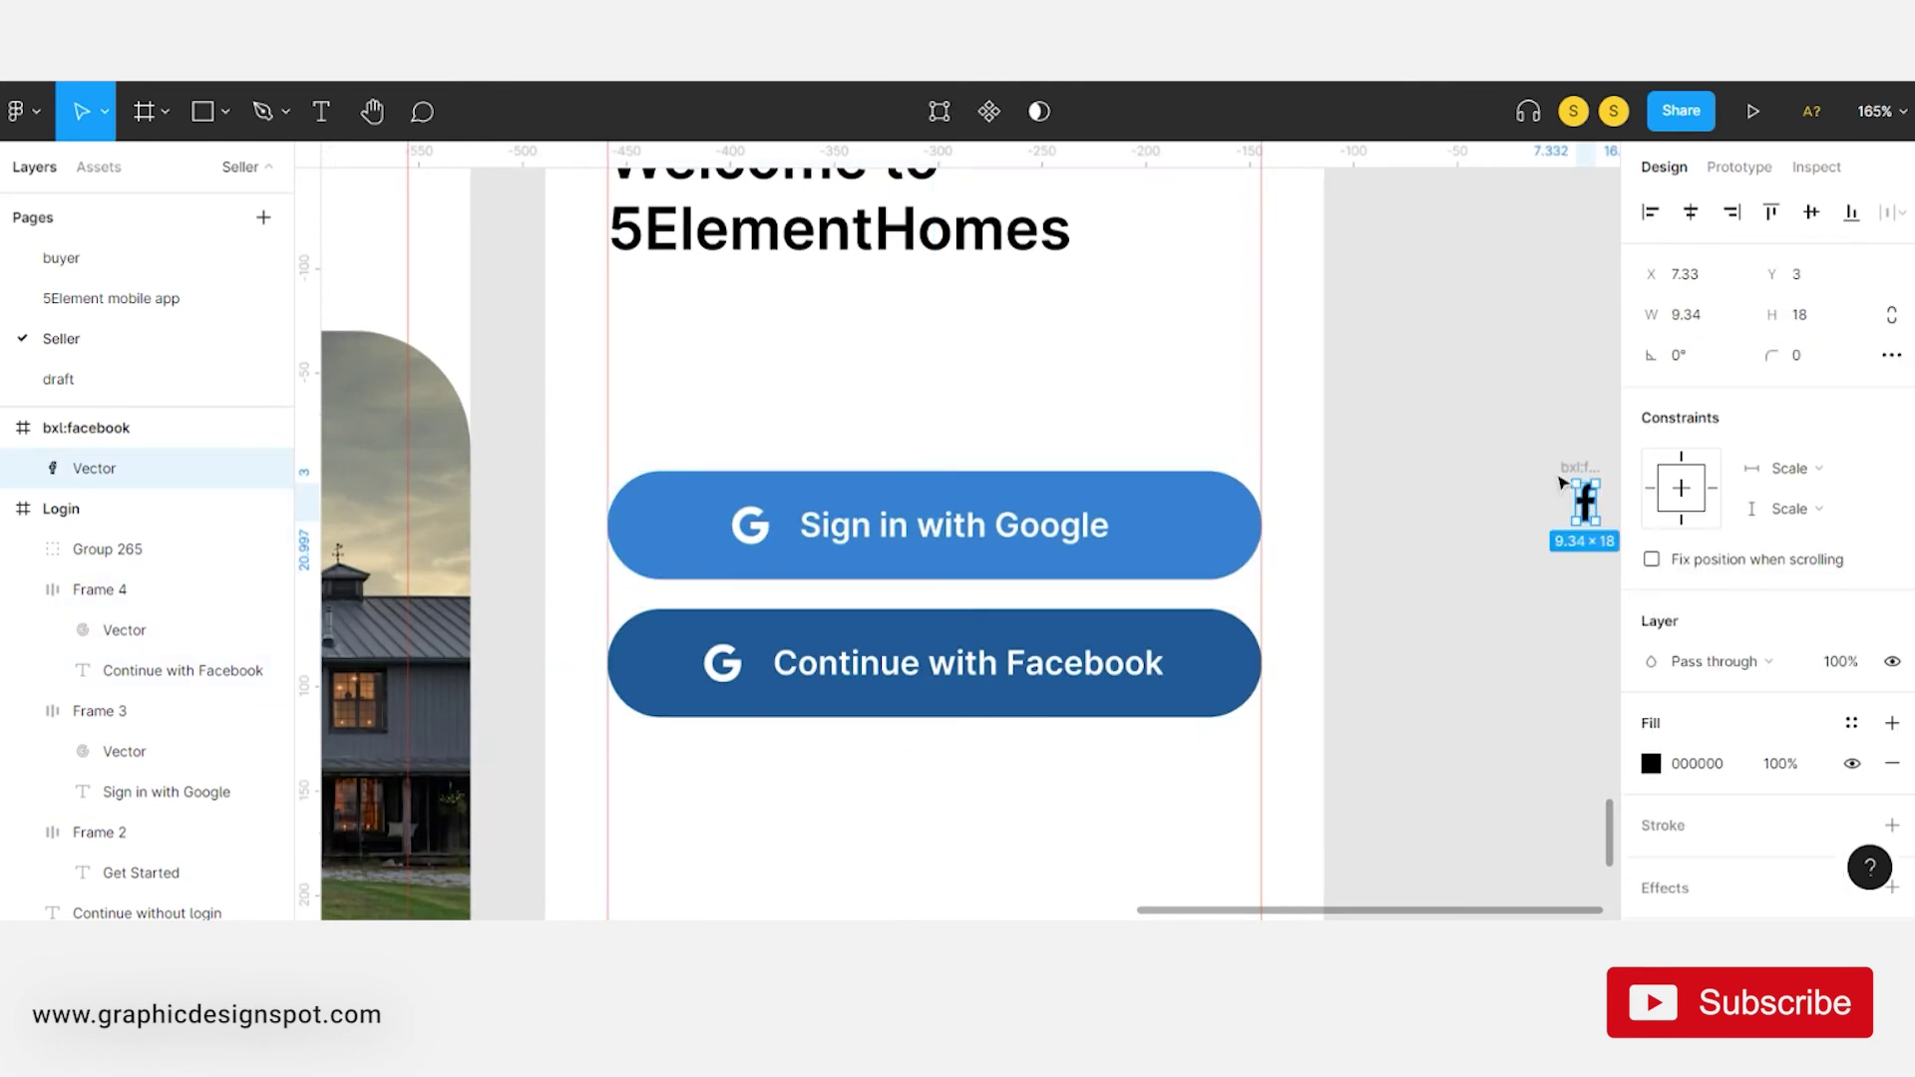
pyautogui.press('Delete')
pyautogui.click(1610, 501)
pyautogui.press('Delete')
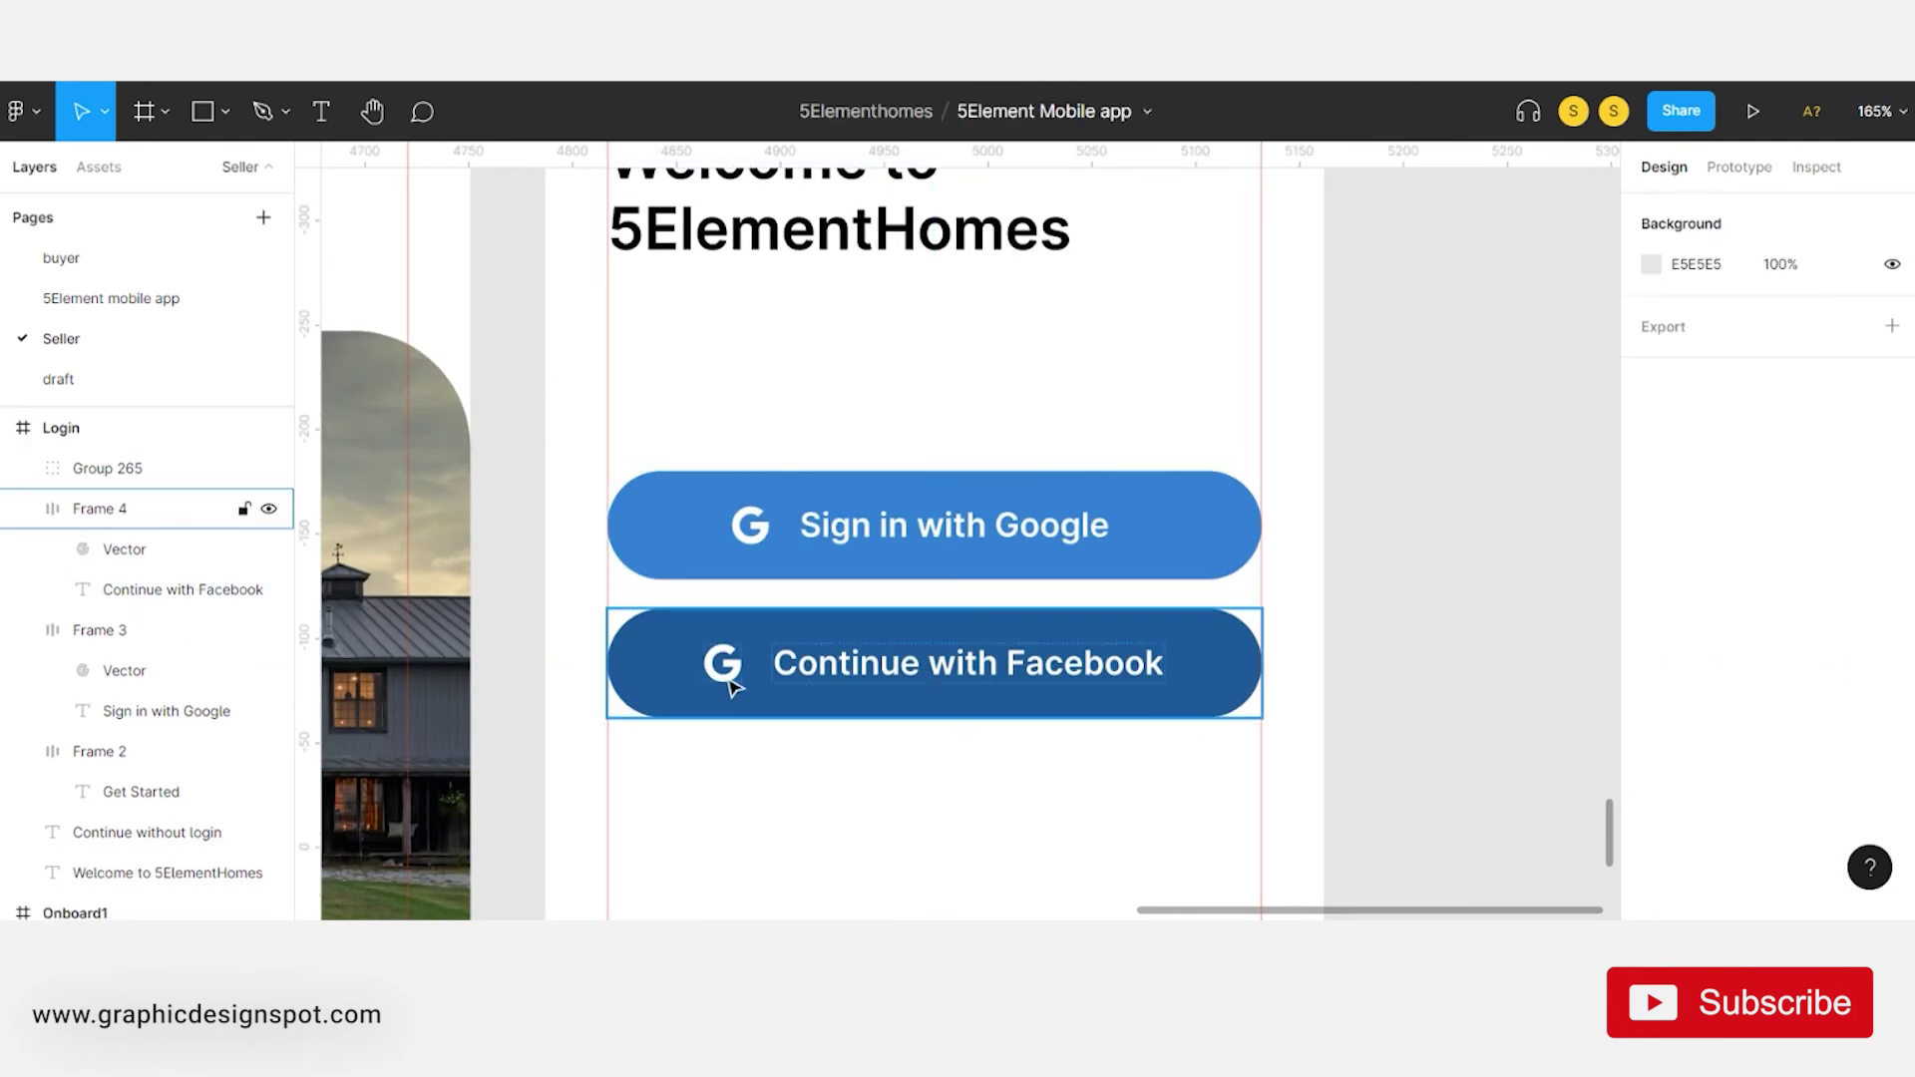
# - Replace the G in the Facebook button with the f logo and make it white
pyautogui.doubleClick(726, 673)
pyautogui.scroll(6, 713, 688)
pyautogui.hotkey('ctrl', 'v')
pyautogui.click(766, 659)
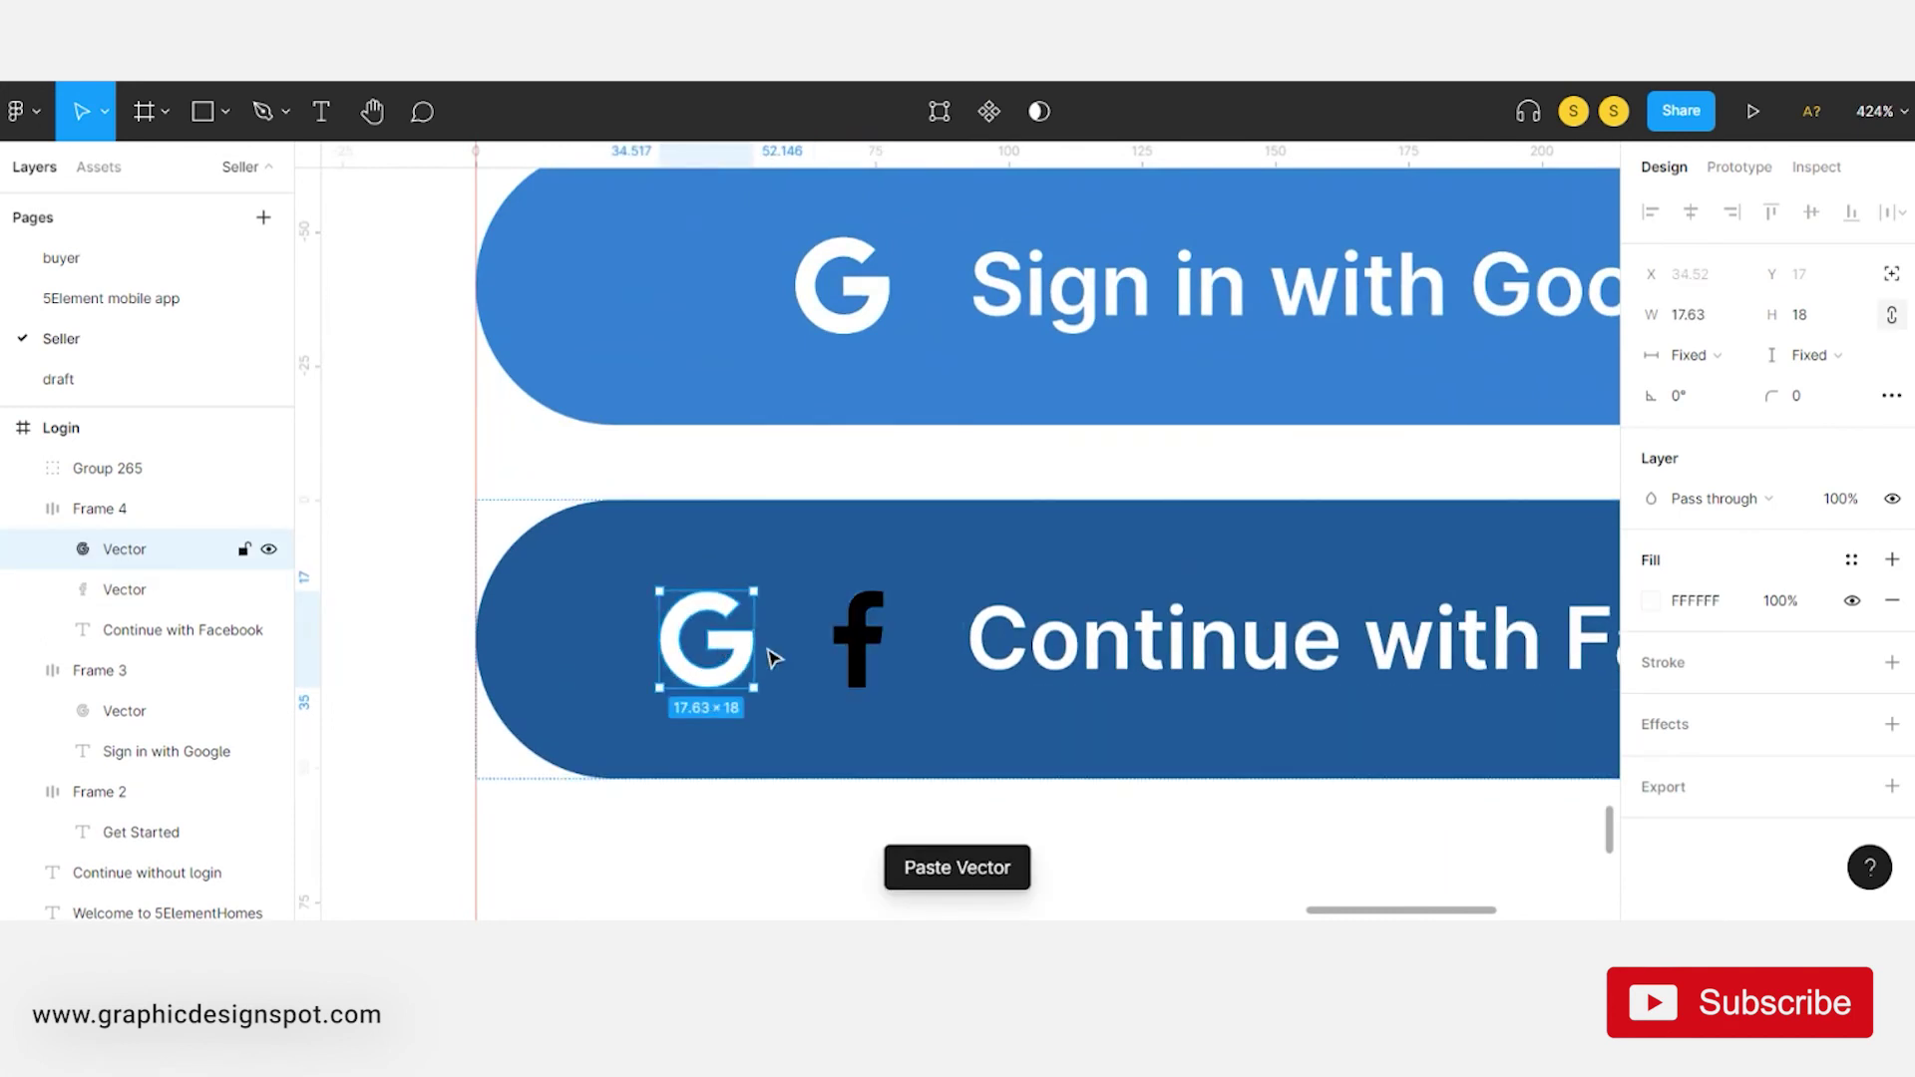
pyautogui.press('Delete')
pyautogui.click(773, 638)
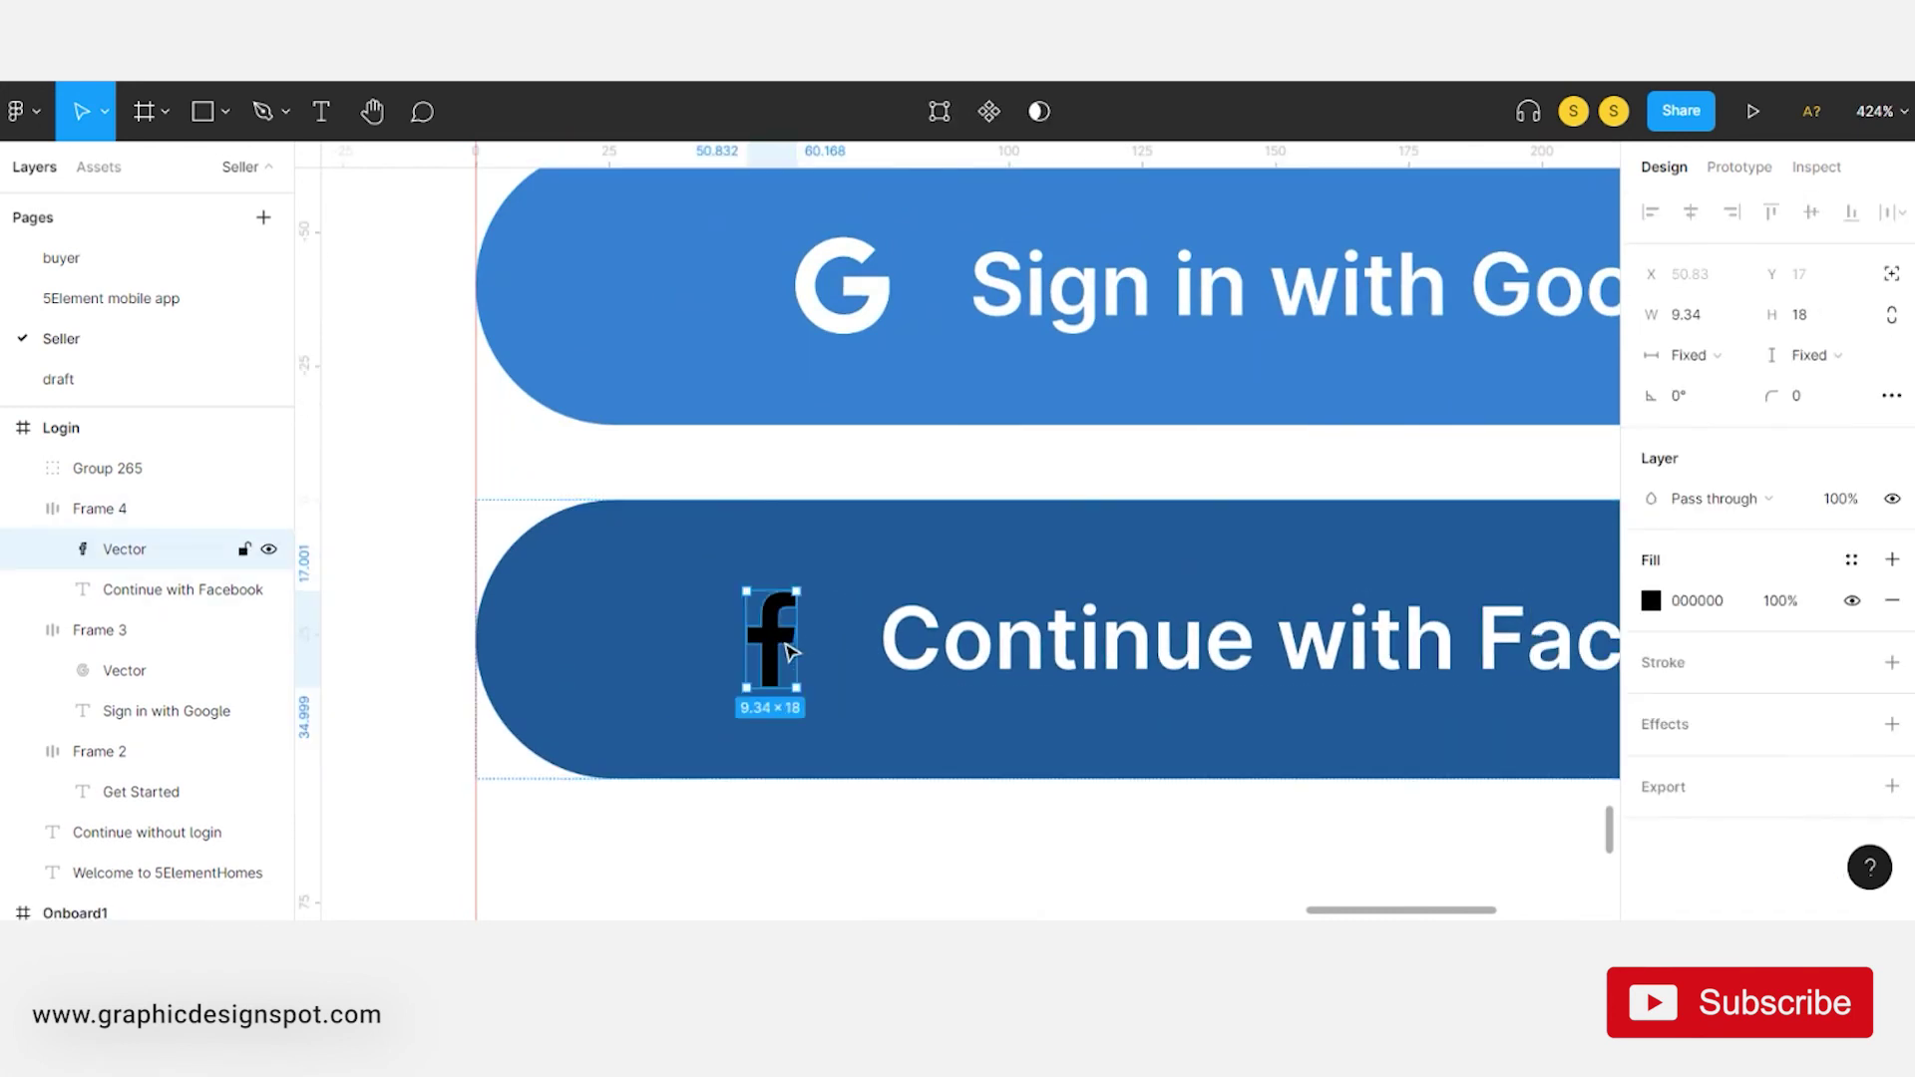
pyautogui.press('i')
pyautogui.click(839, 456)
pyautogui.scroll(-3, 839, 456)
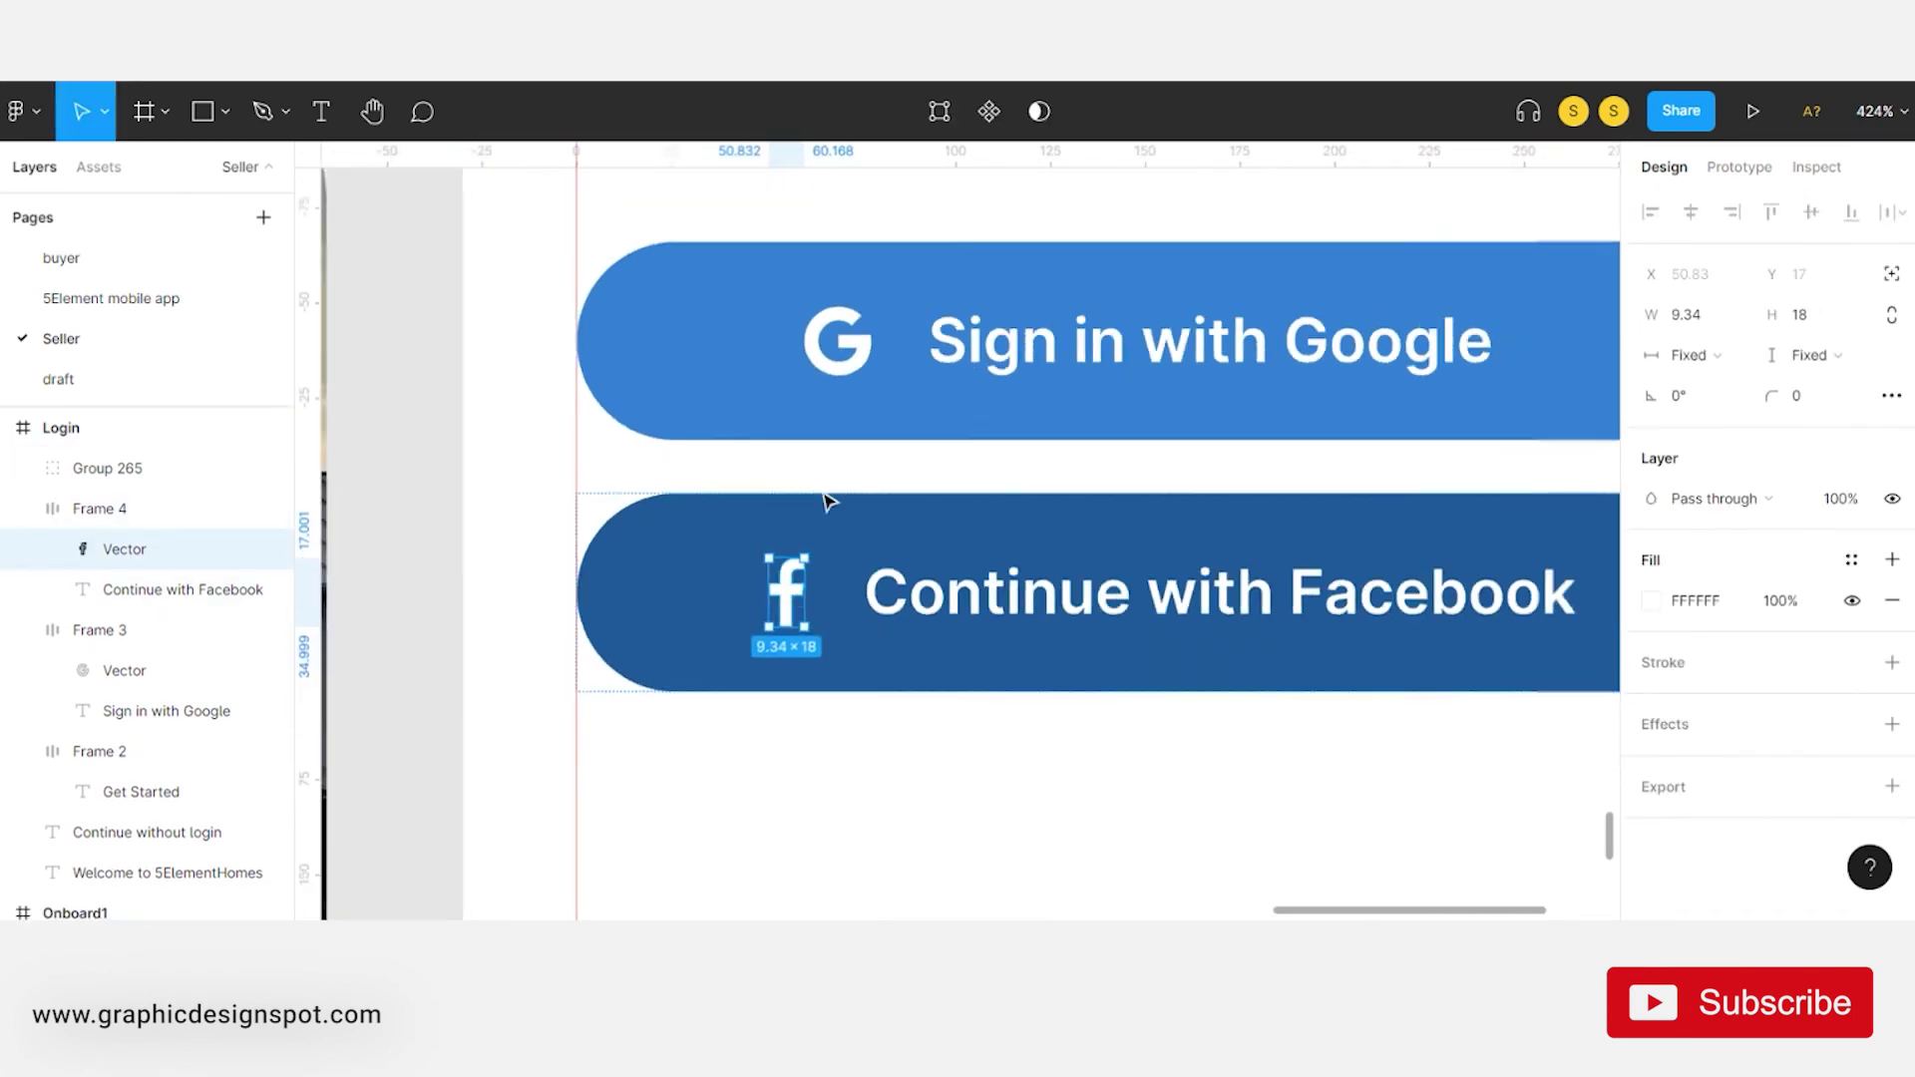
pyautogui.scroll(-3, 825, 500)
pyautogui.press('Escape')
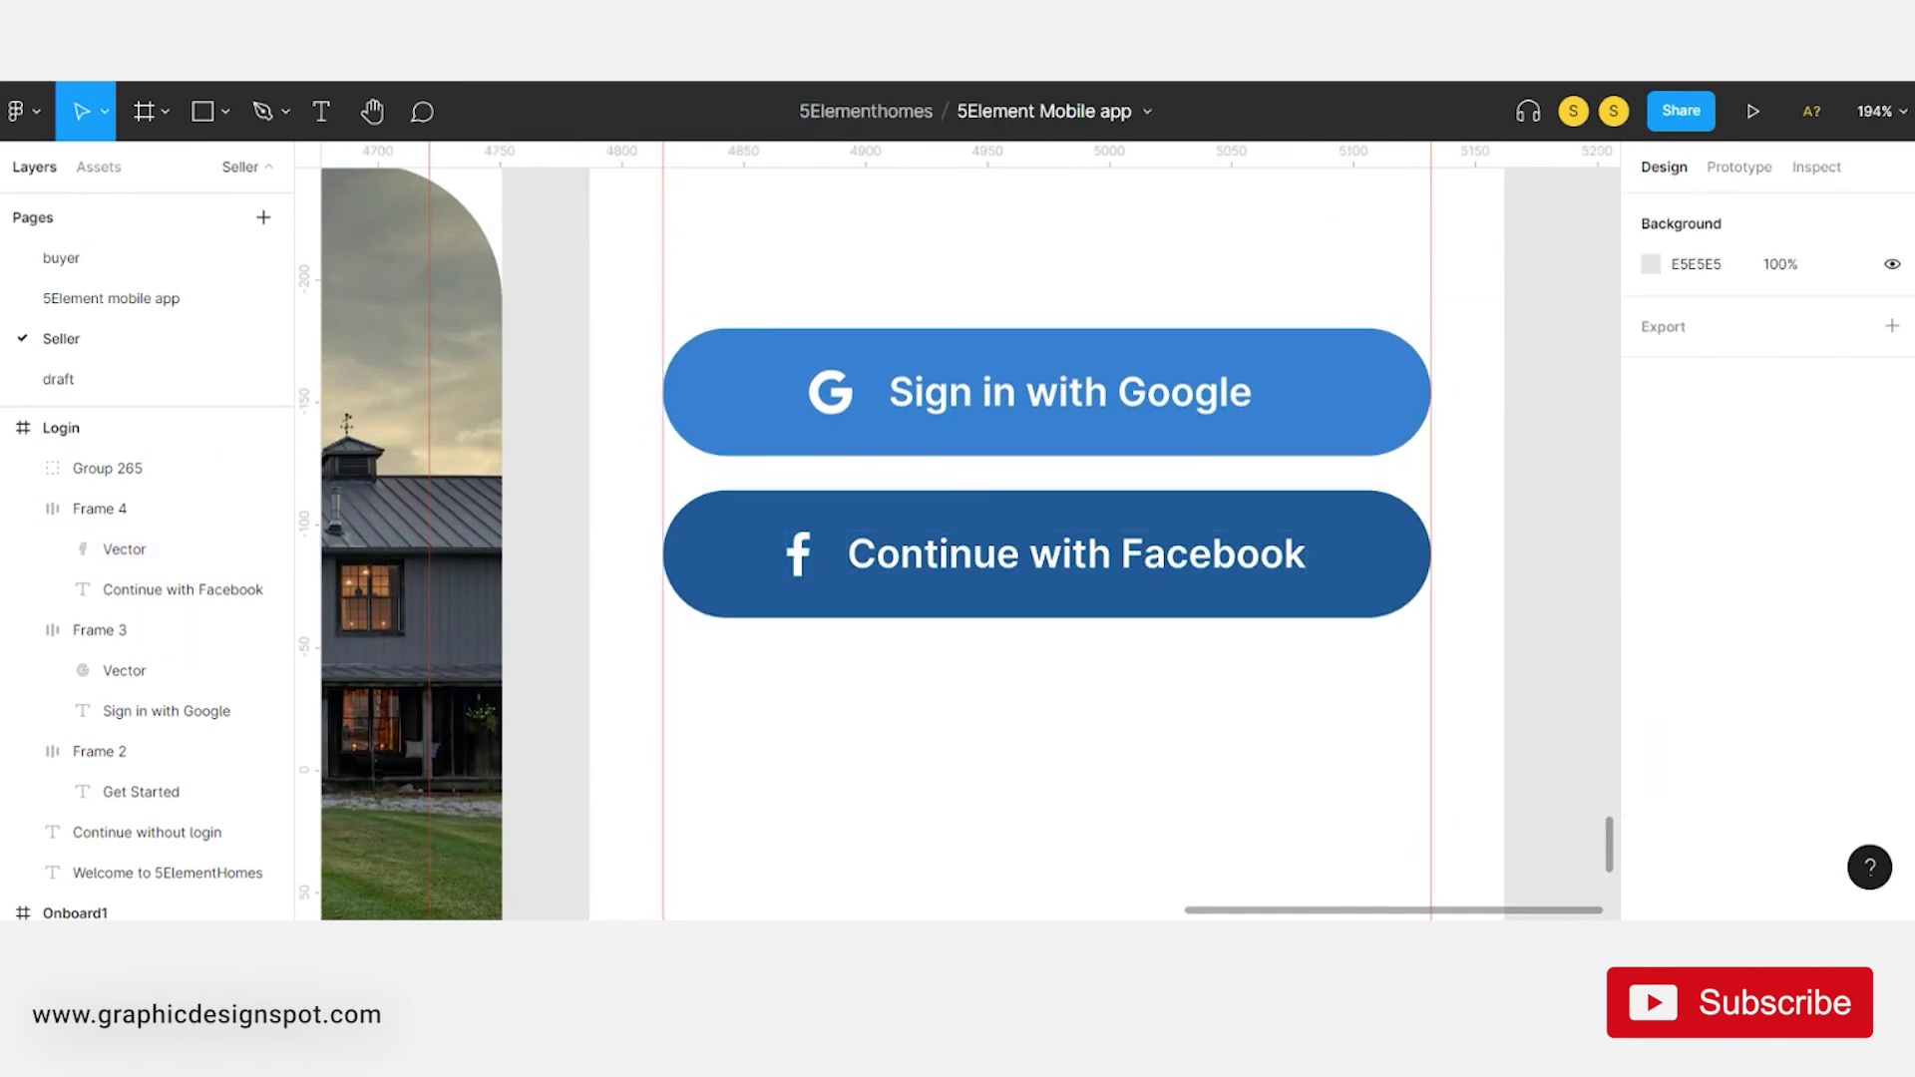
# - Duplicate the Facebook button below, remove its icon, and relabel it 'Create an Account'
pyautogui.click(1089, 555)
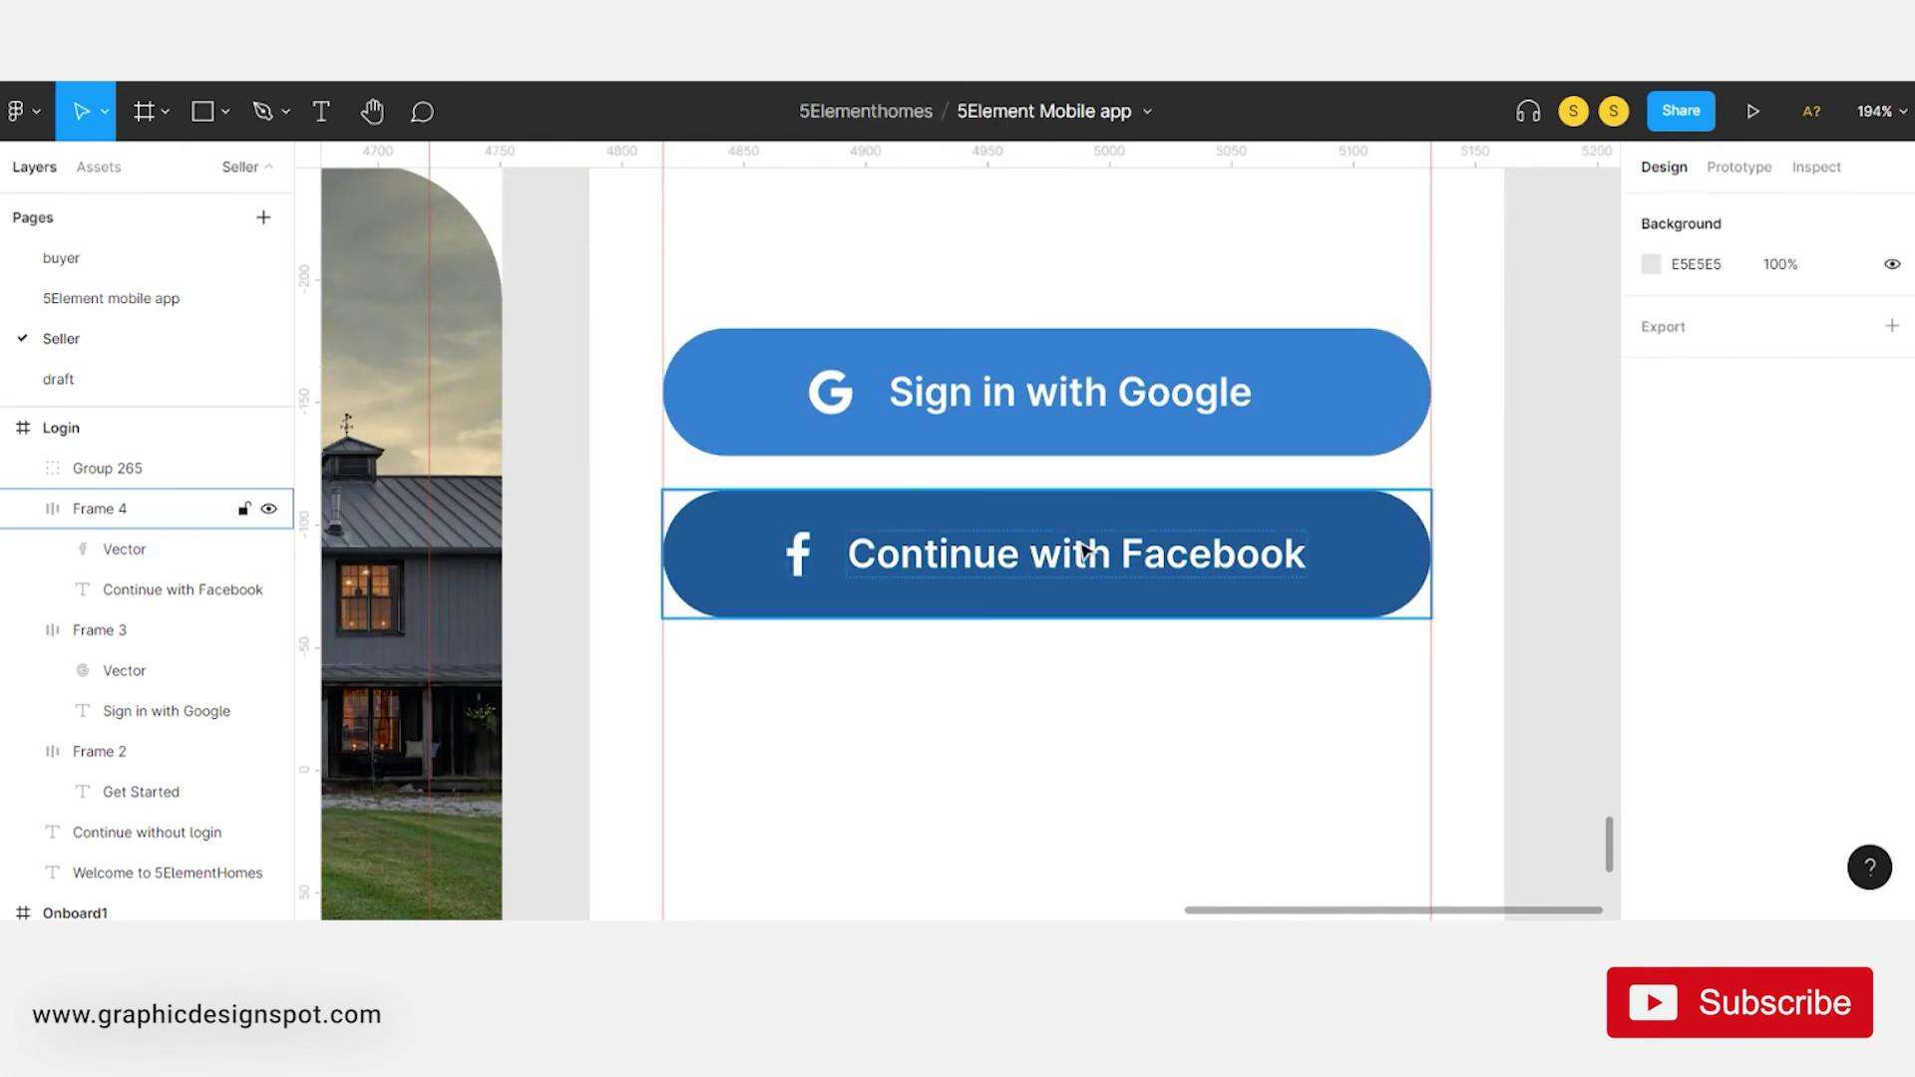
pyautogui.moveTo(1089, 554); pyautogui.dragTo(1102, 727)
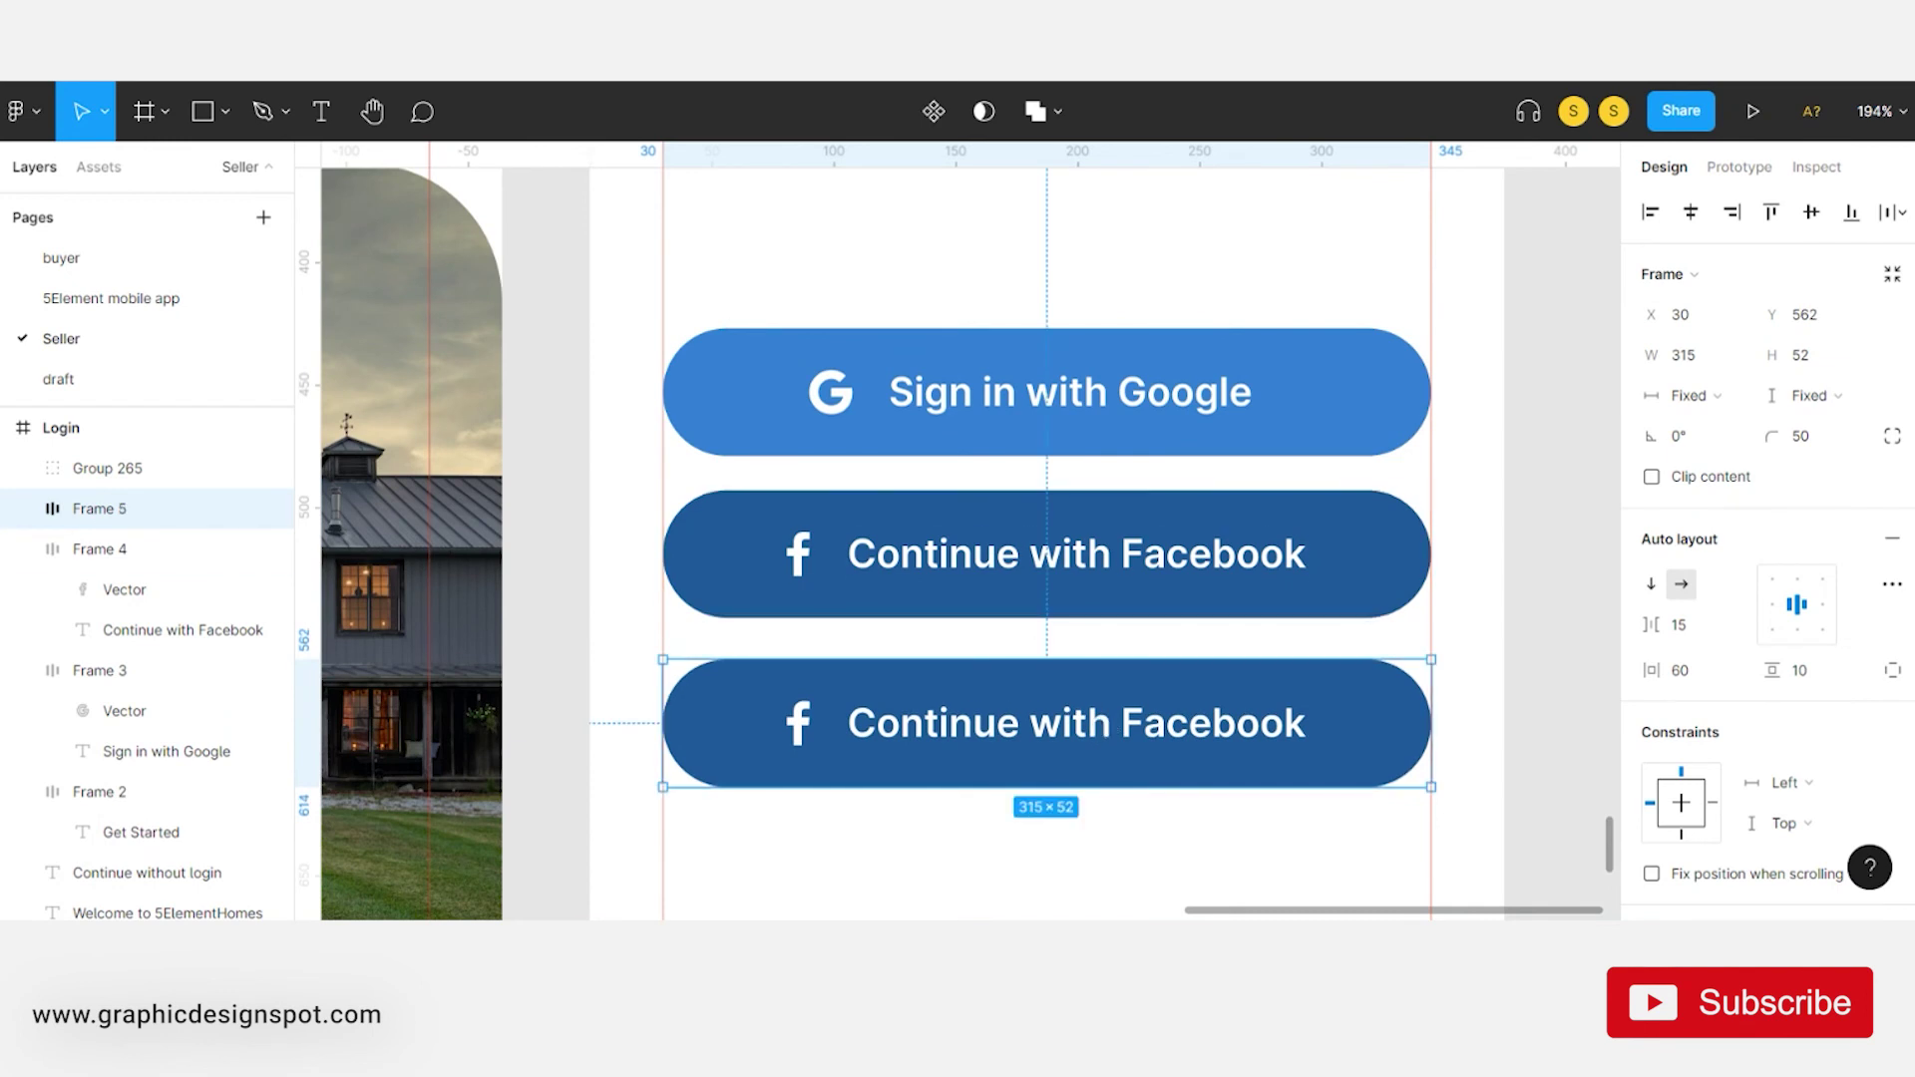
pyautogui.scroll(-1, 1022, 526)
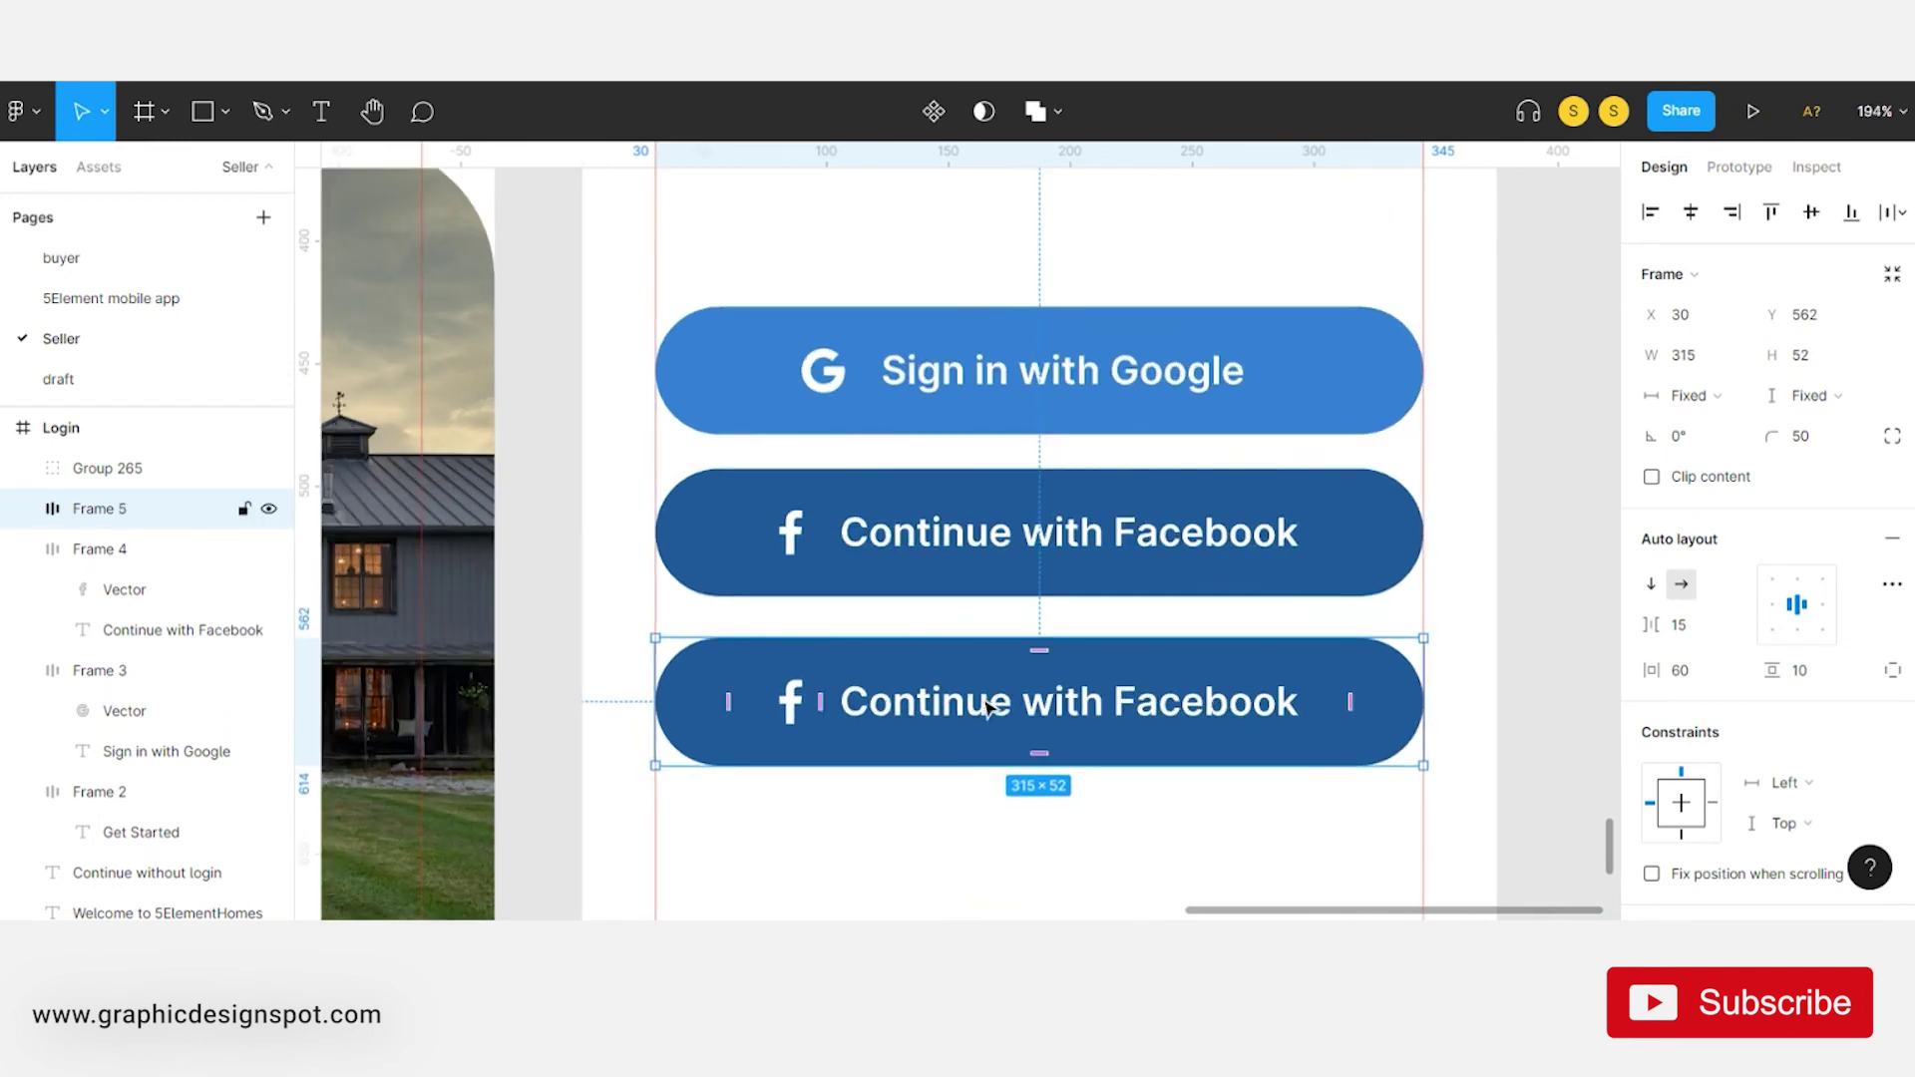
pyautogui.click(798, 703)
pyautogui.press('Delete')
pyautogui.click(1052, 705)
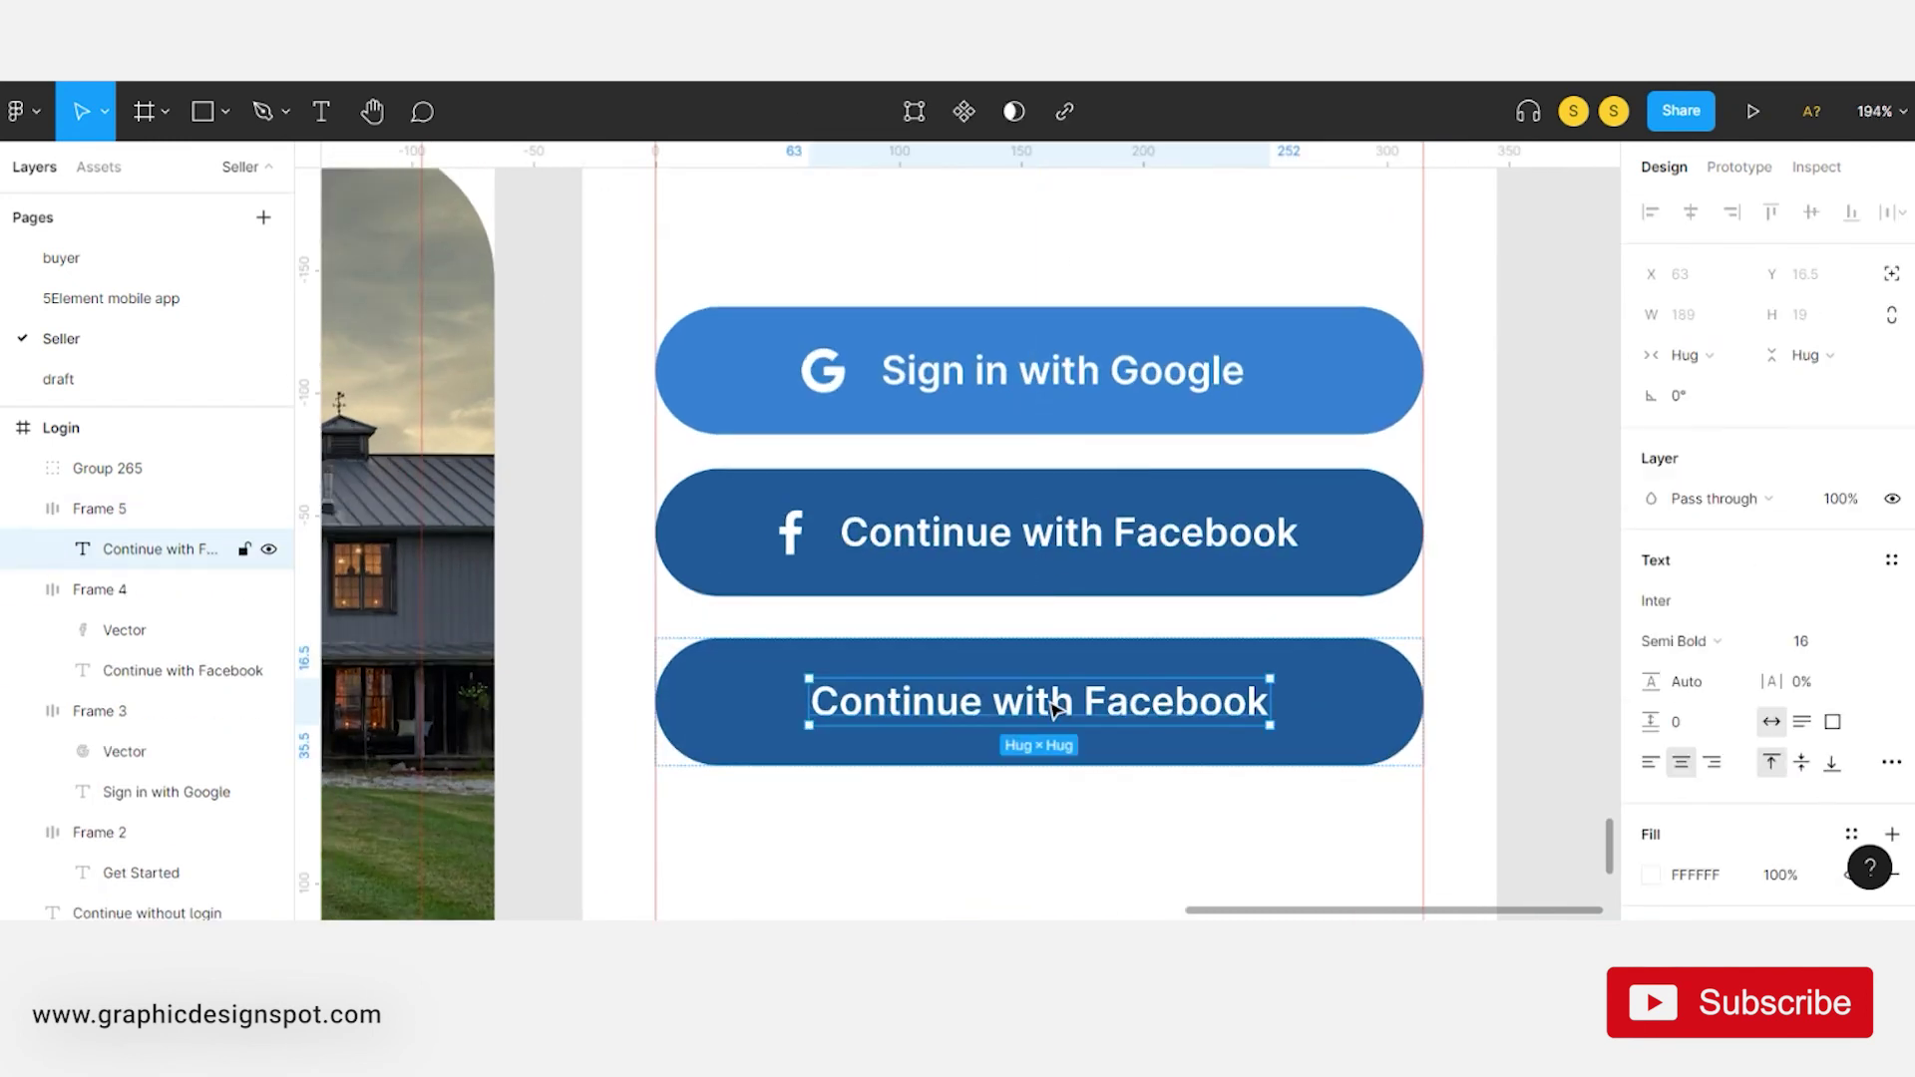
pyautogui.write('Crea')
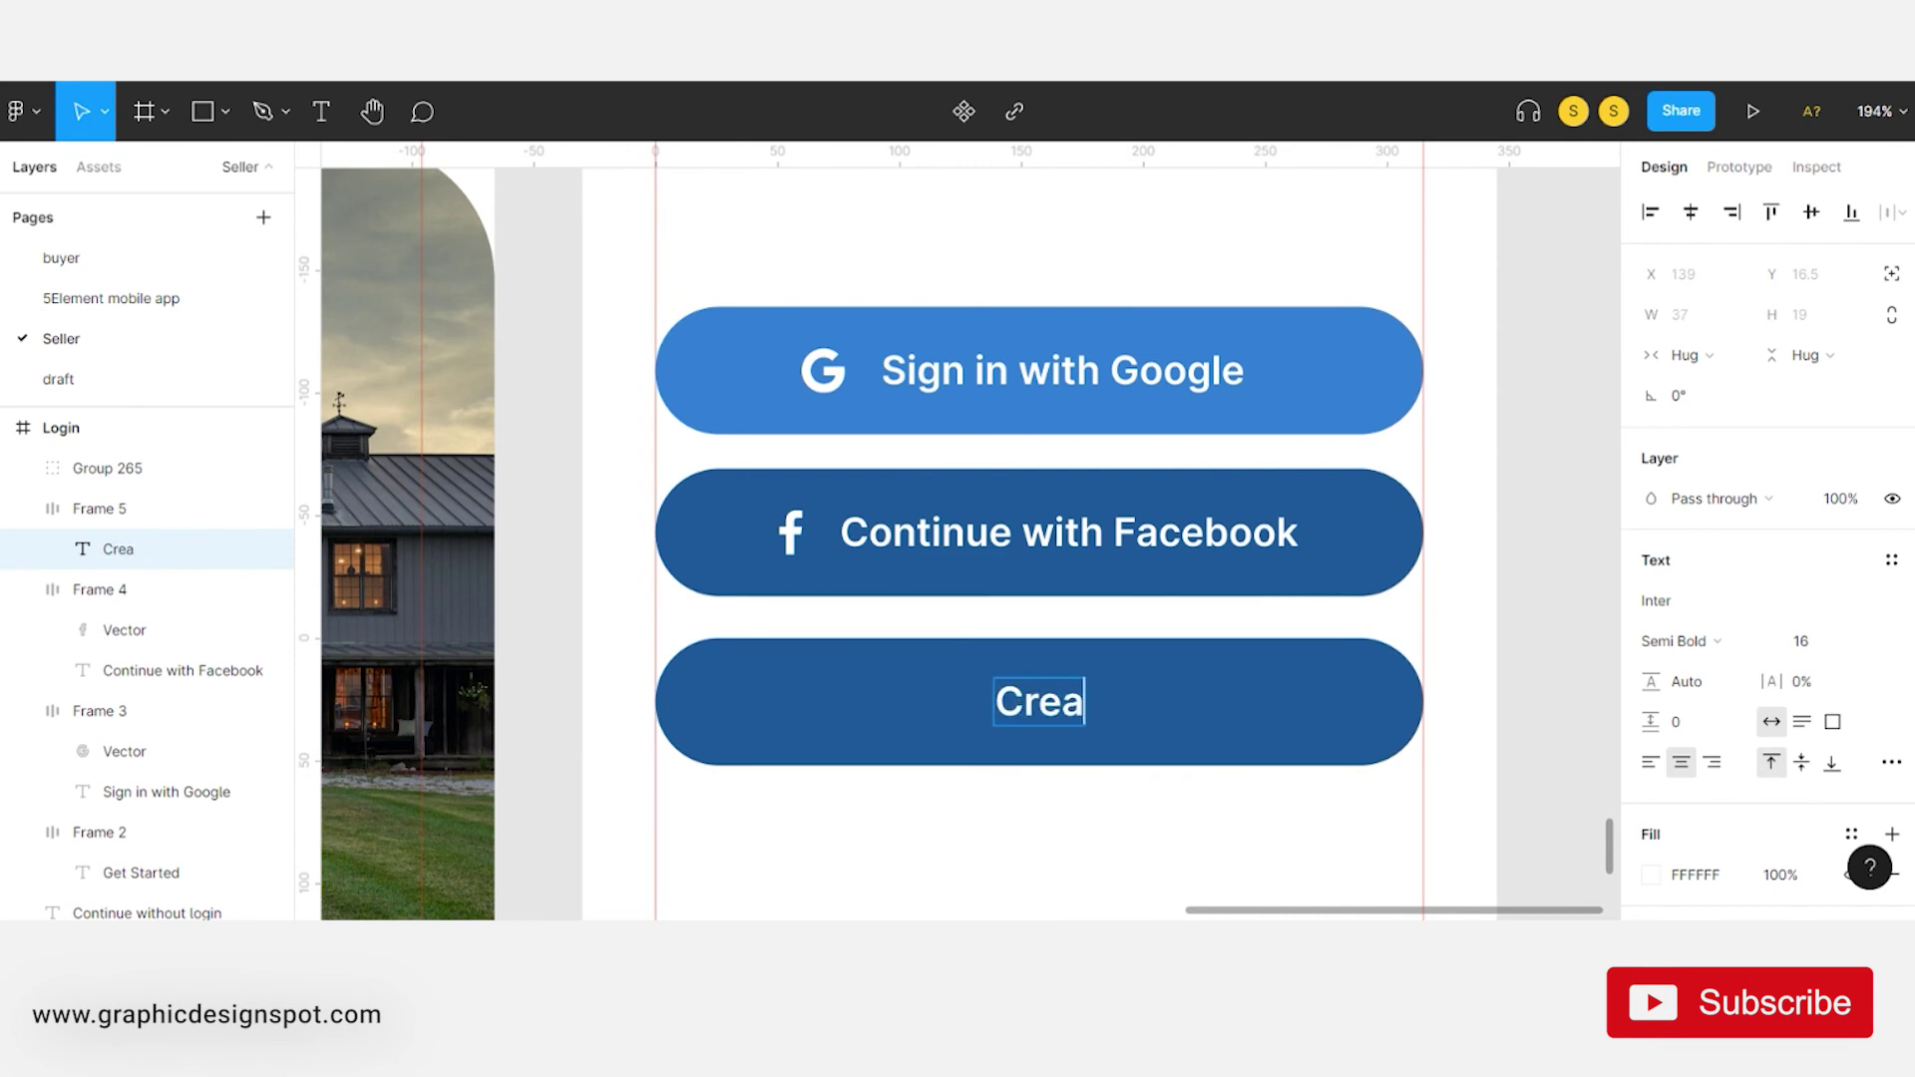
pyautogui.write('te an Accou')
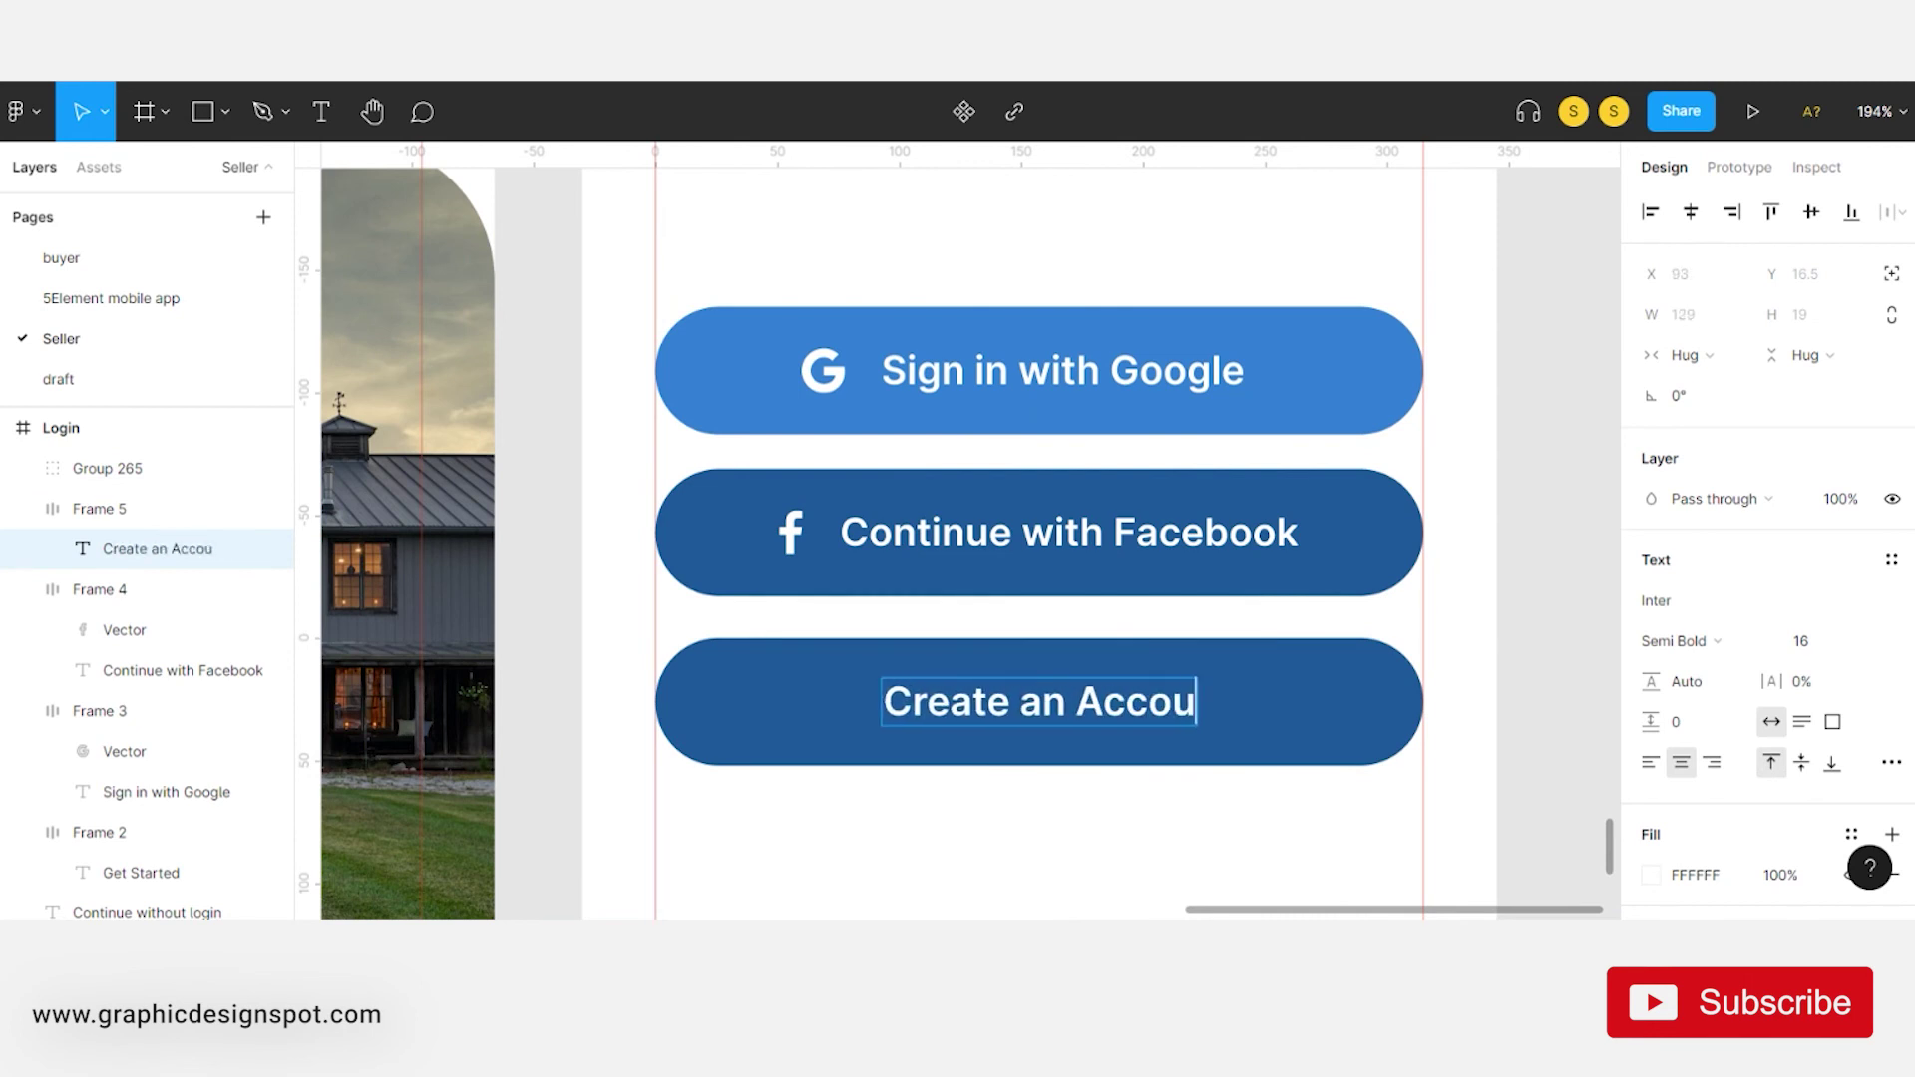
pyautogui.write('tn')
pyautogui.press('BackSpace')
pyautogui.press('BackSpace')
pyautogui.write('nt')
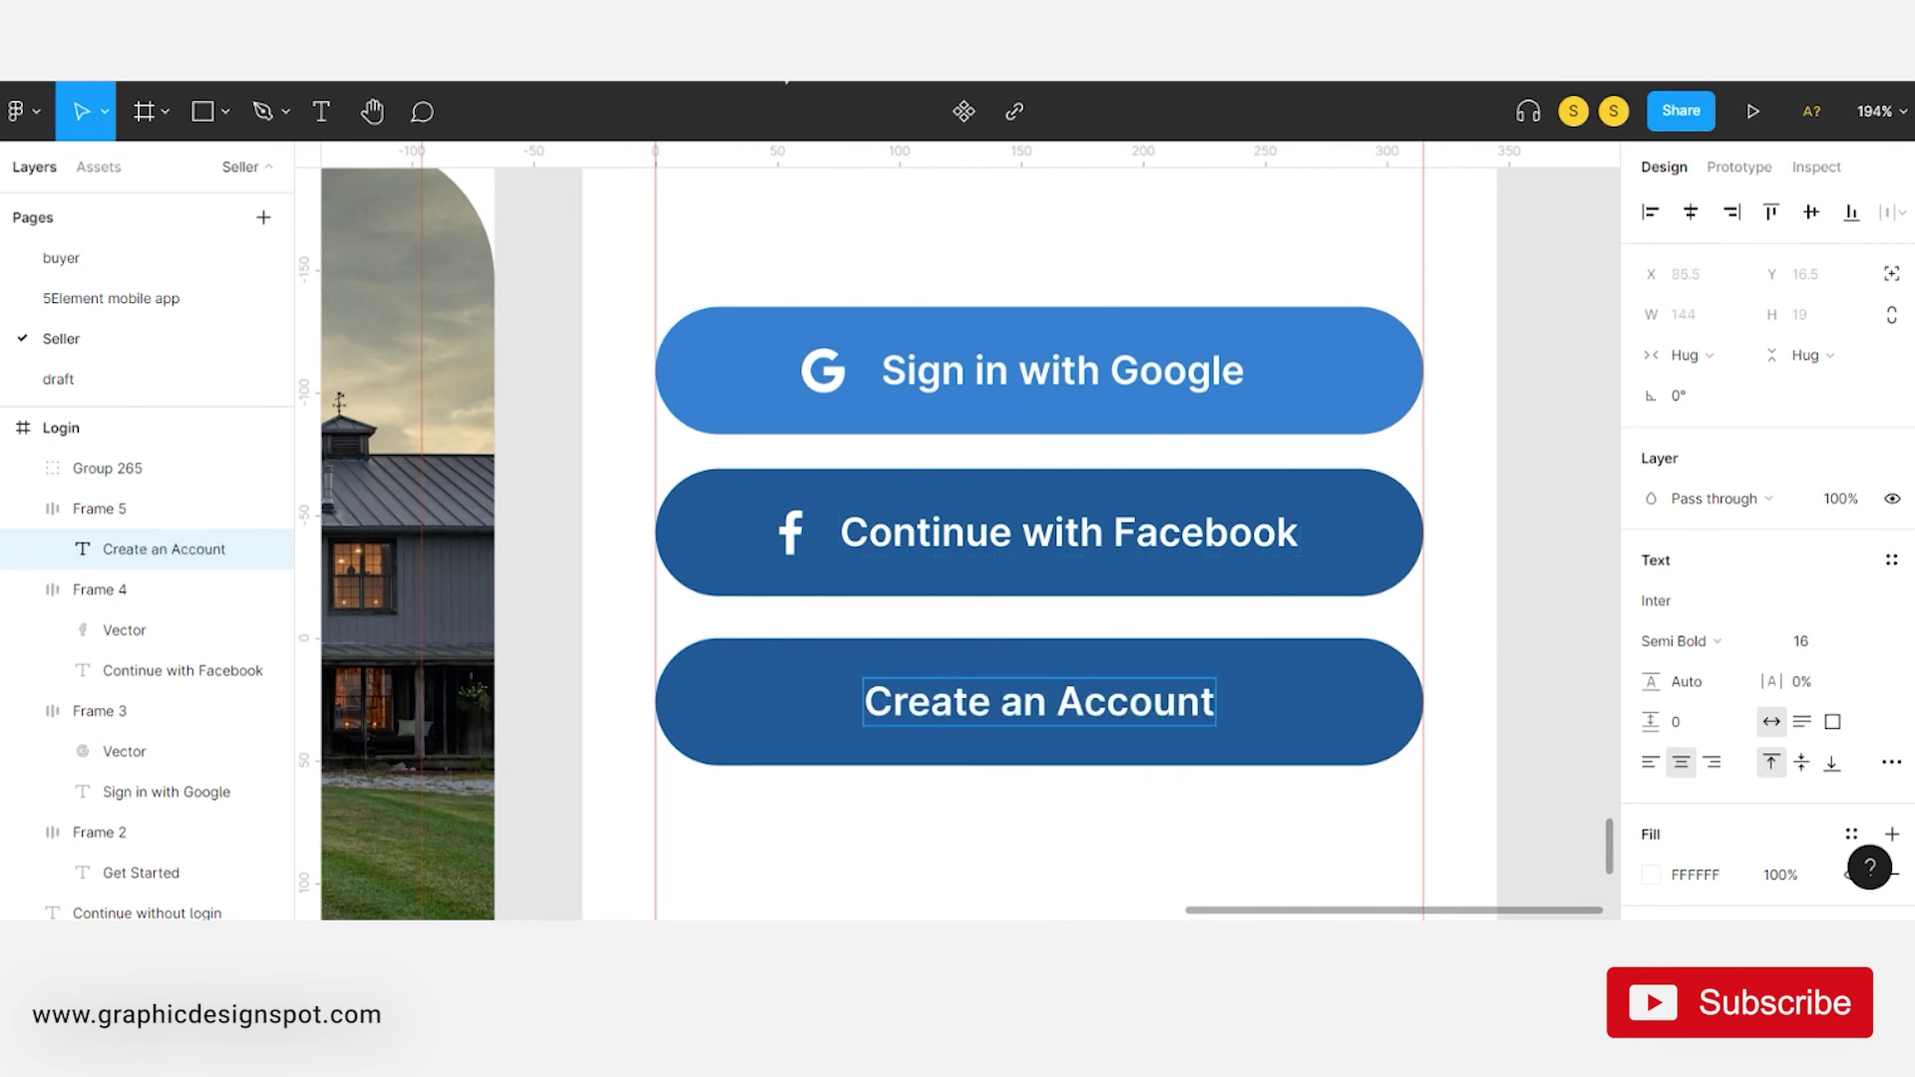
pyautogui.press('Escape')
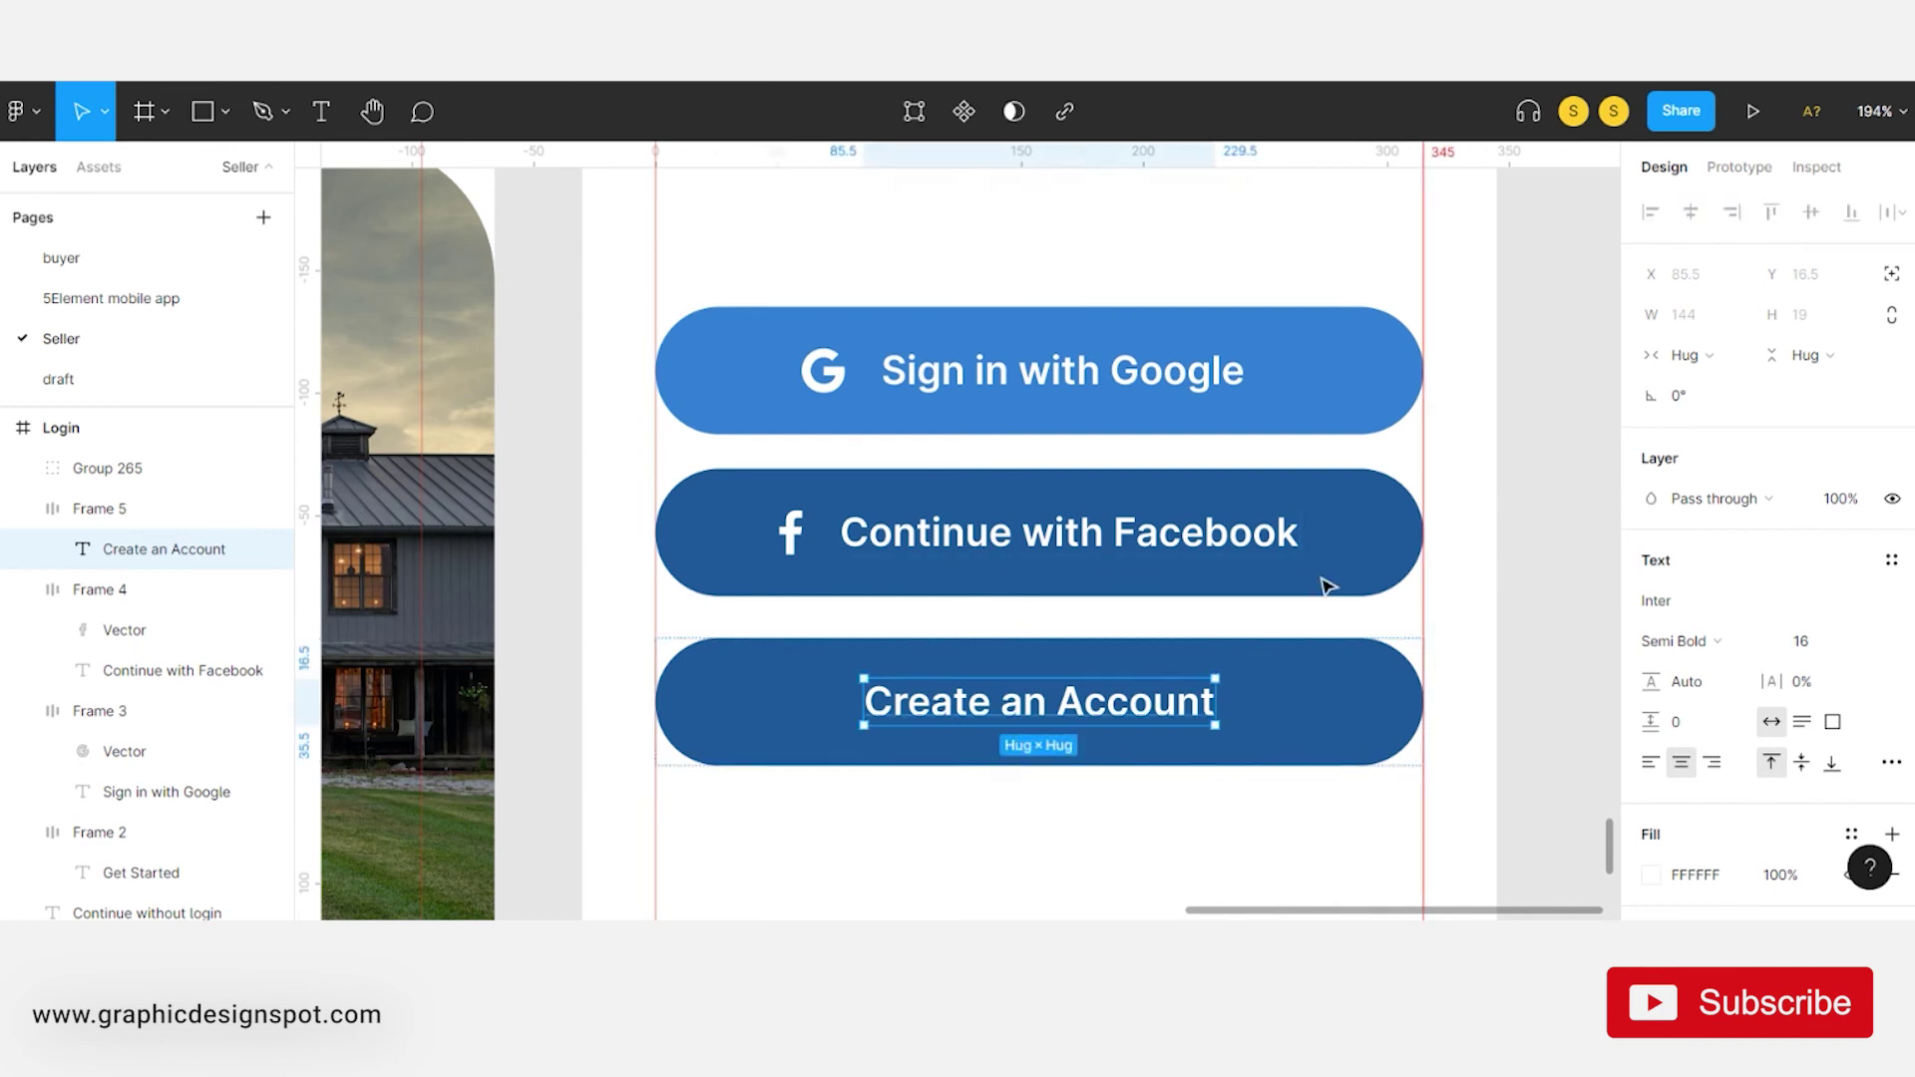
# - Give Create an Account blue 1C5899 text, a white fill and a blue outline
pyautogui.scroll(-3, 1325, 585)
pyautogui.click(1043, 676)
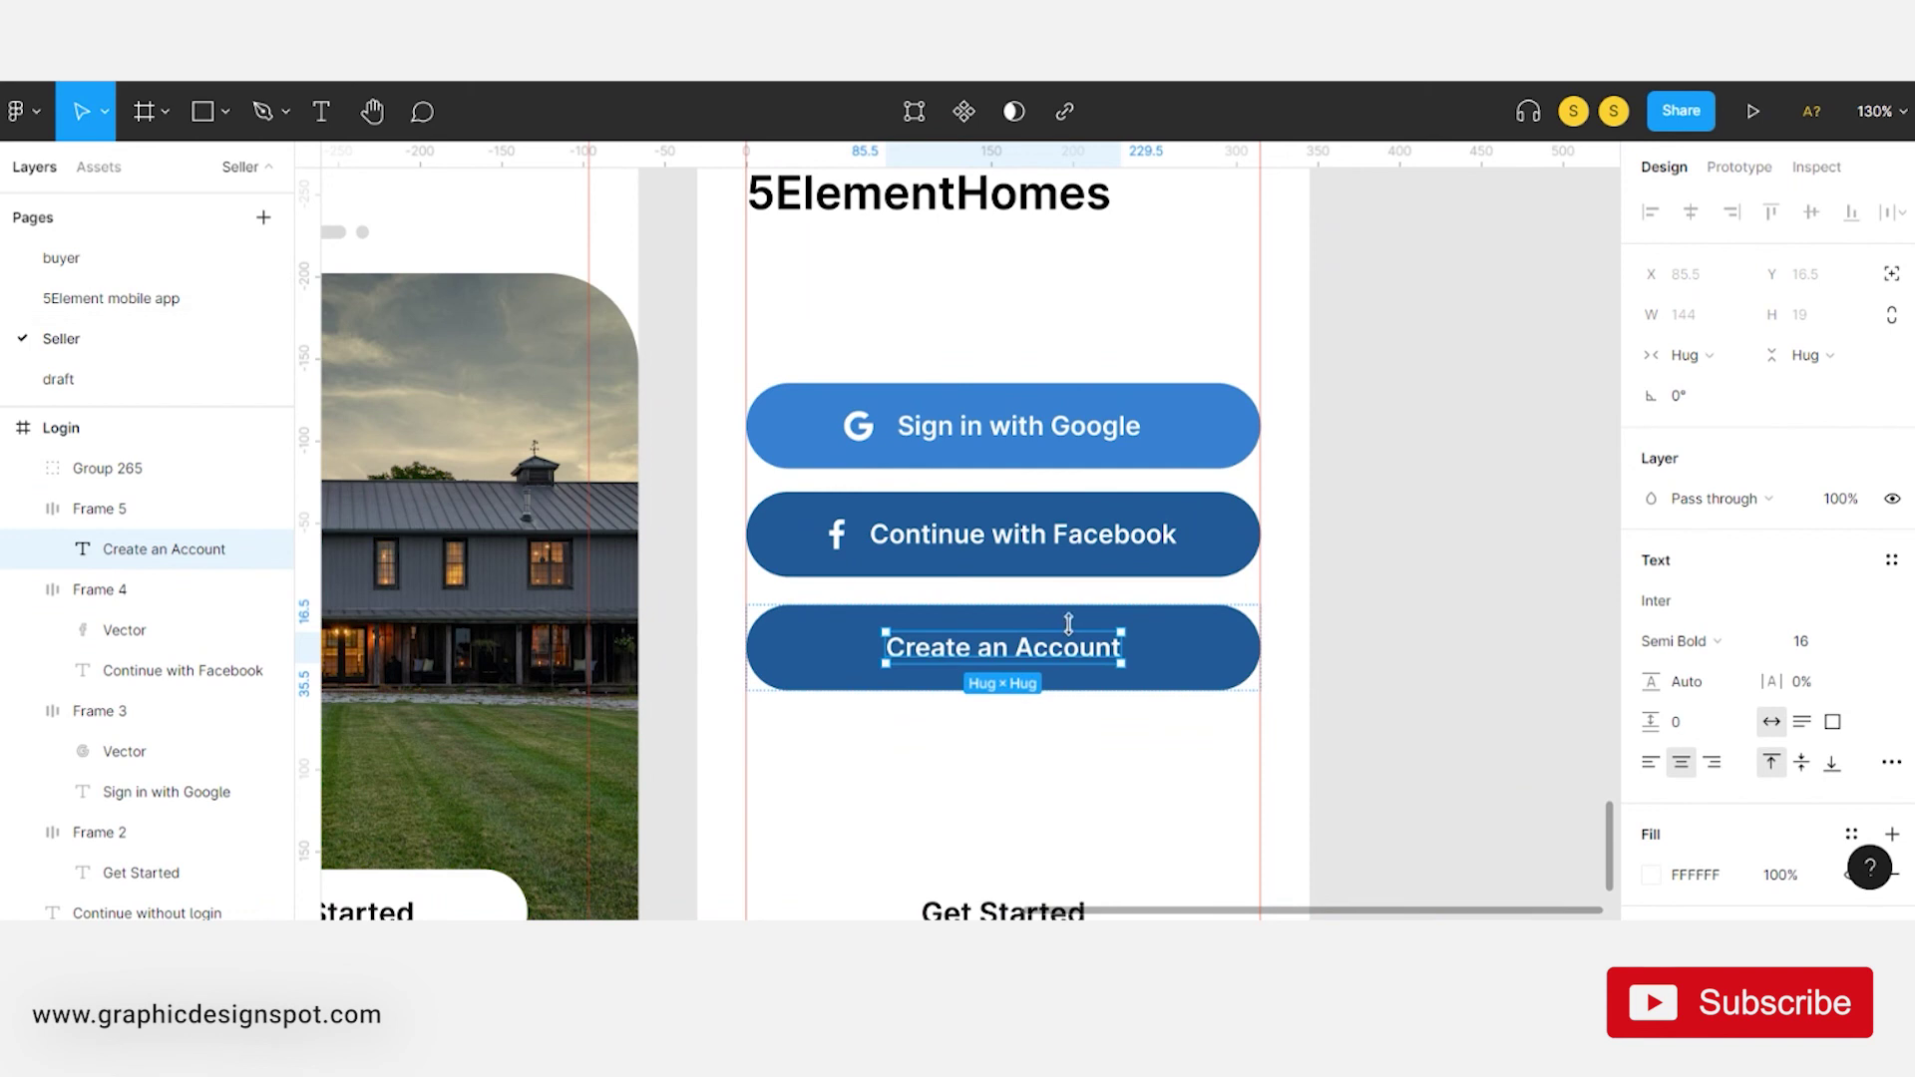
pyautogui.press('i')
pyautogui.click(1180, 661)
pyautogui.scroll(-5, 1765, 599)
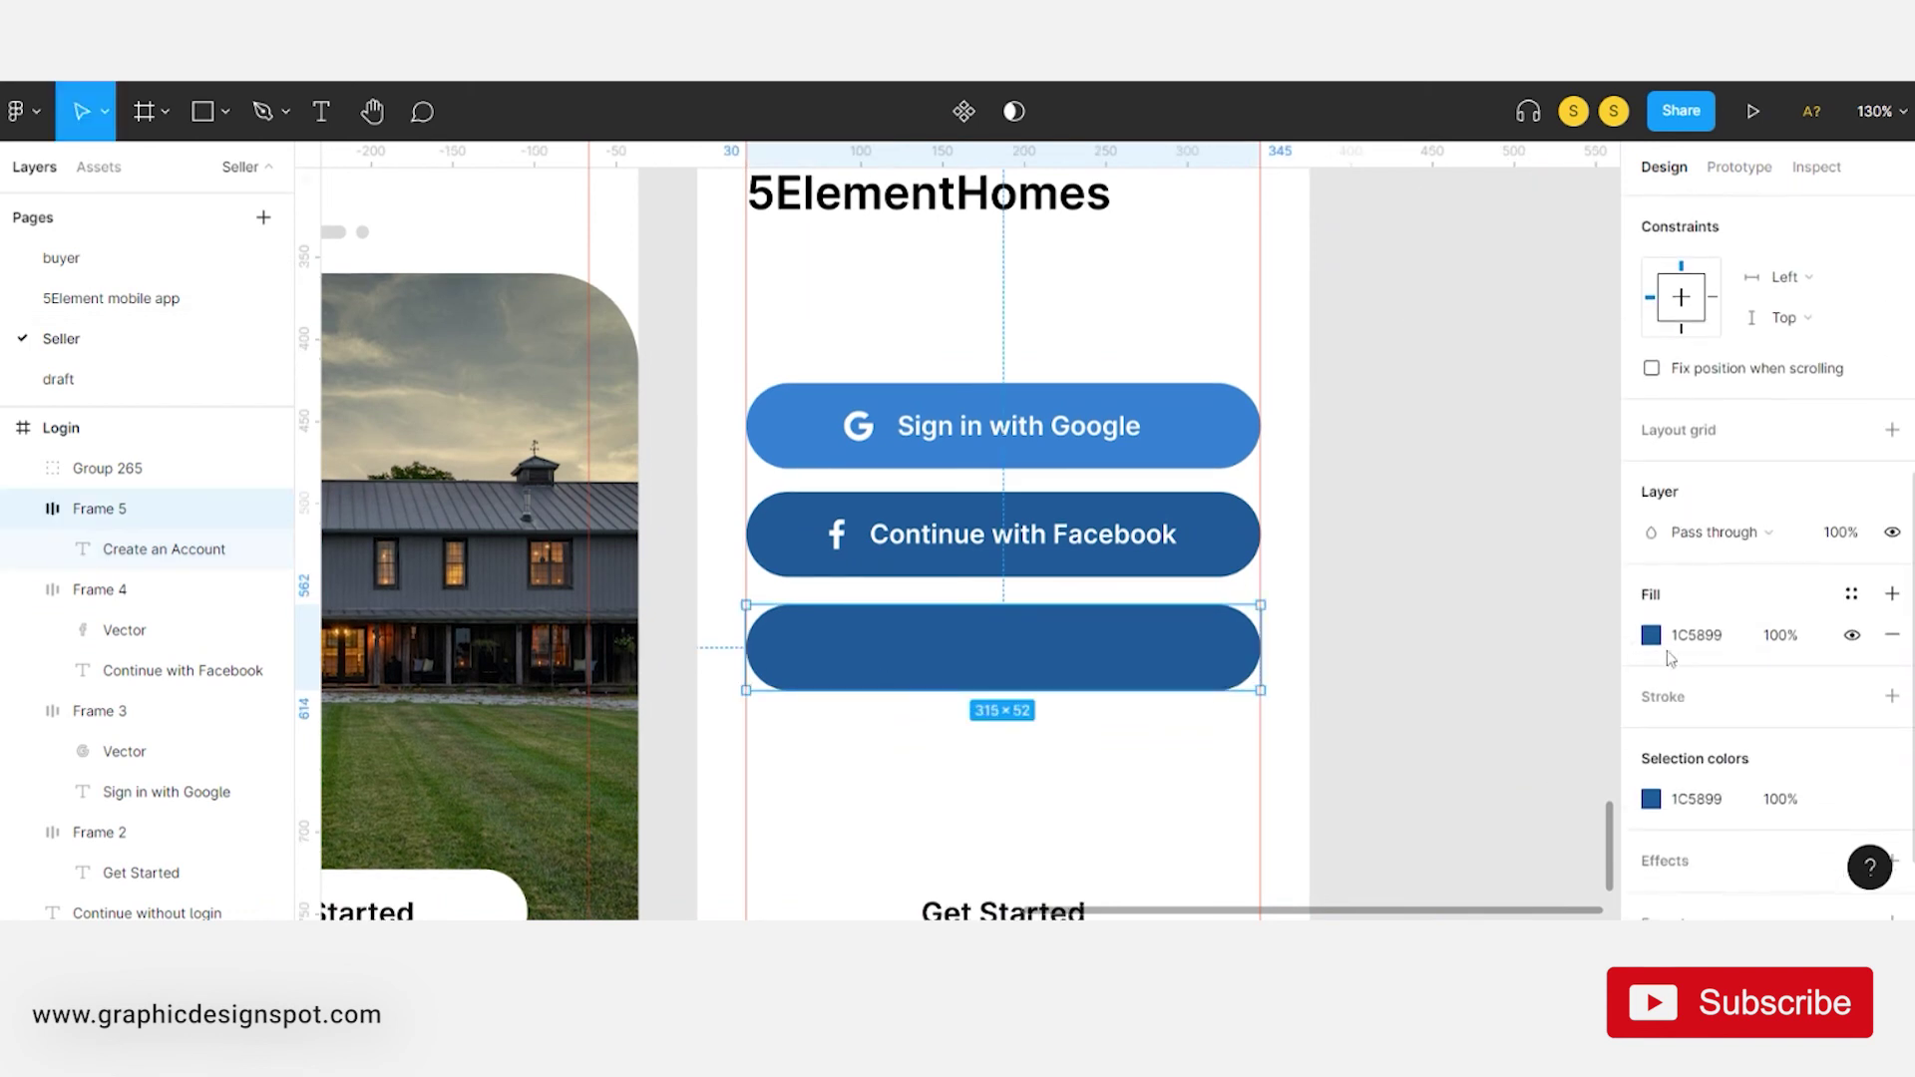
pyautogui.click(1651, 635)
pyautogui.moveTo(1527, 505); pyautogui.dragTo(1320, 288)
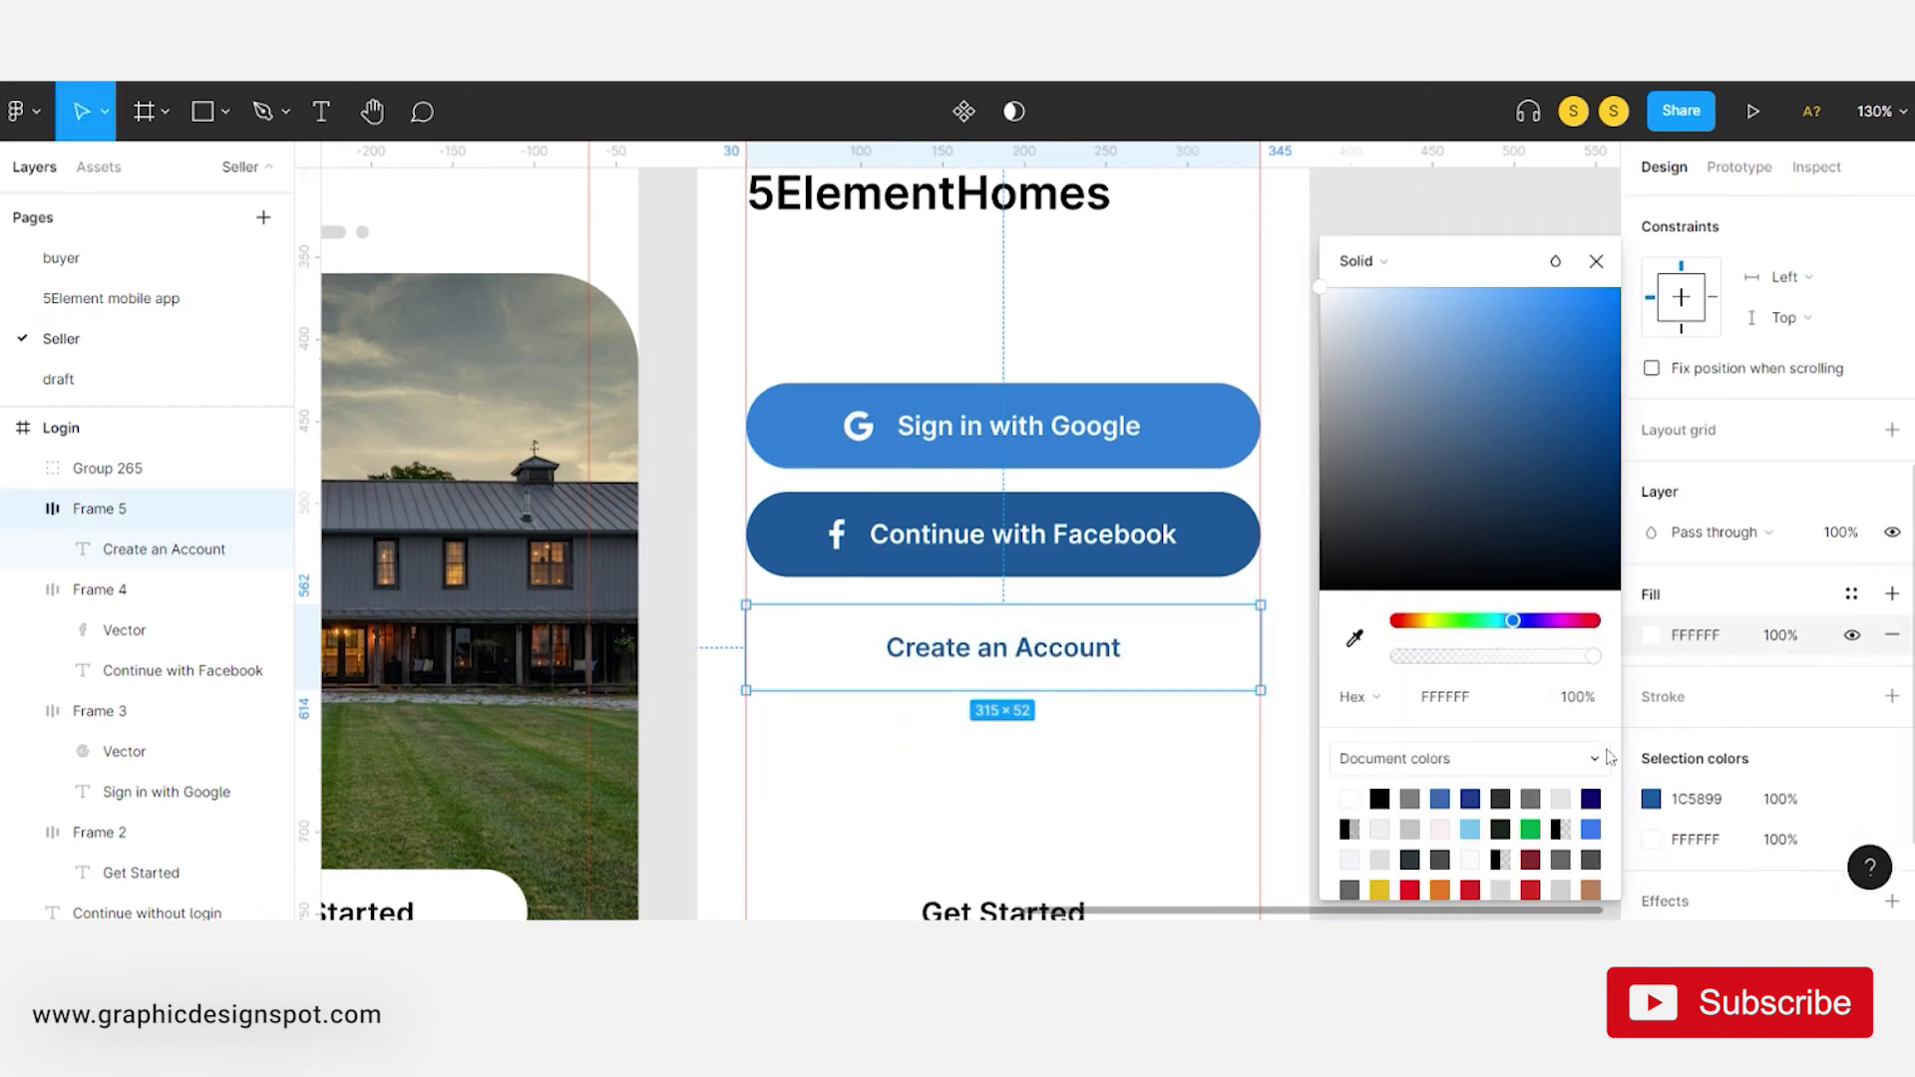
pyautogui.click(1666, 703)
pyautogui.click(1892, 696)
pyautogui.click(1651, 738)
pyautogui.click(1354, 639)
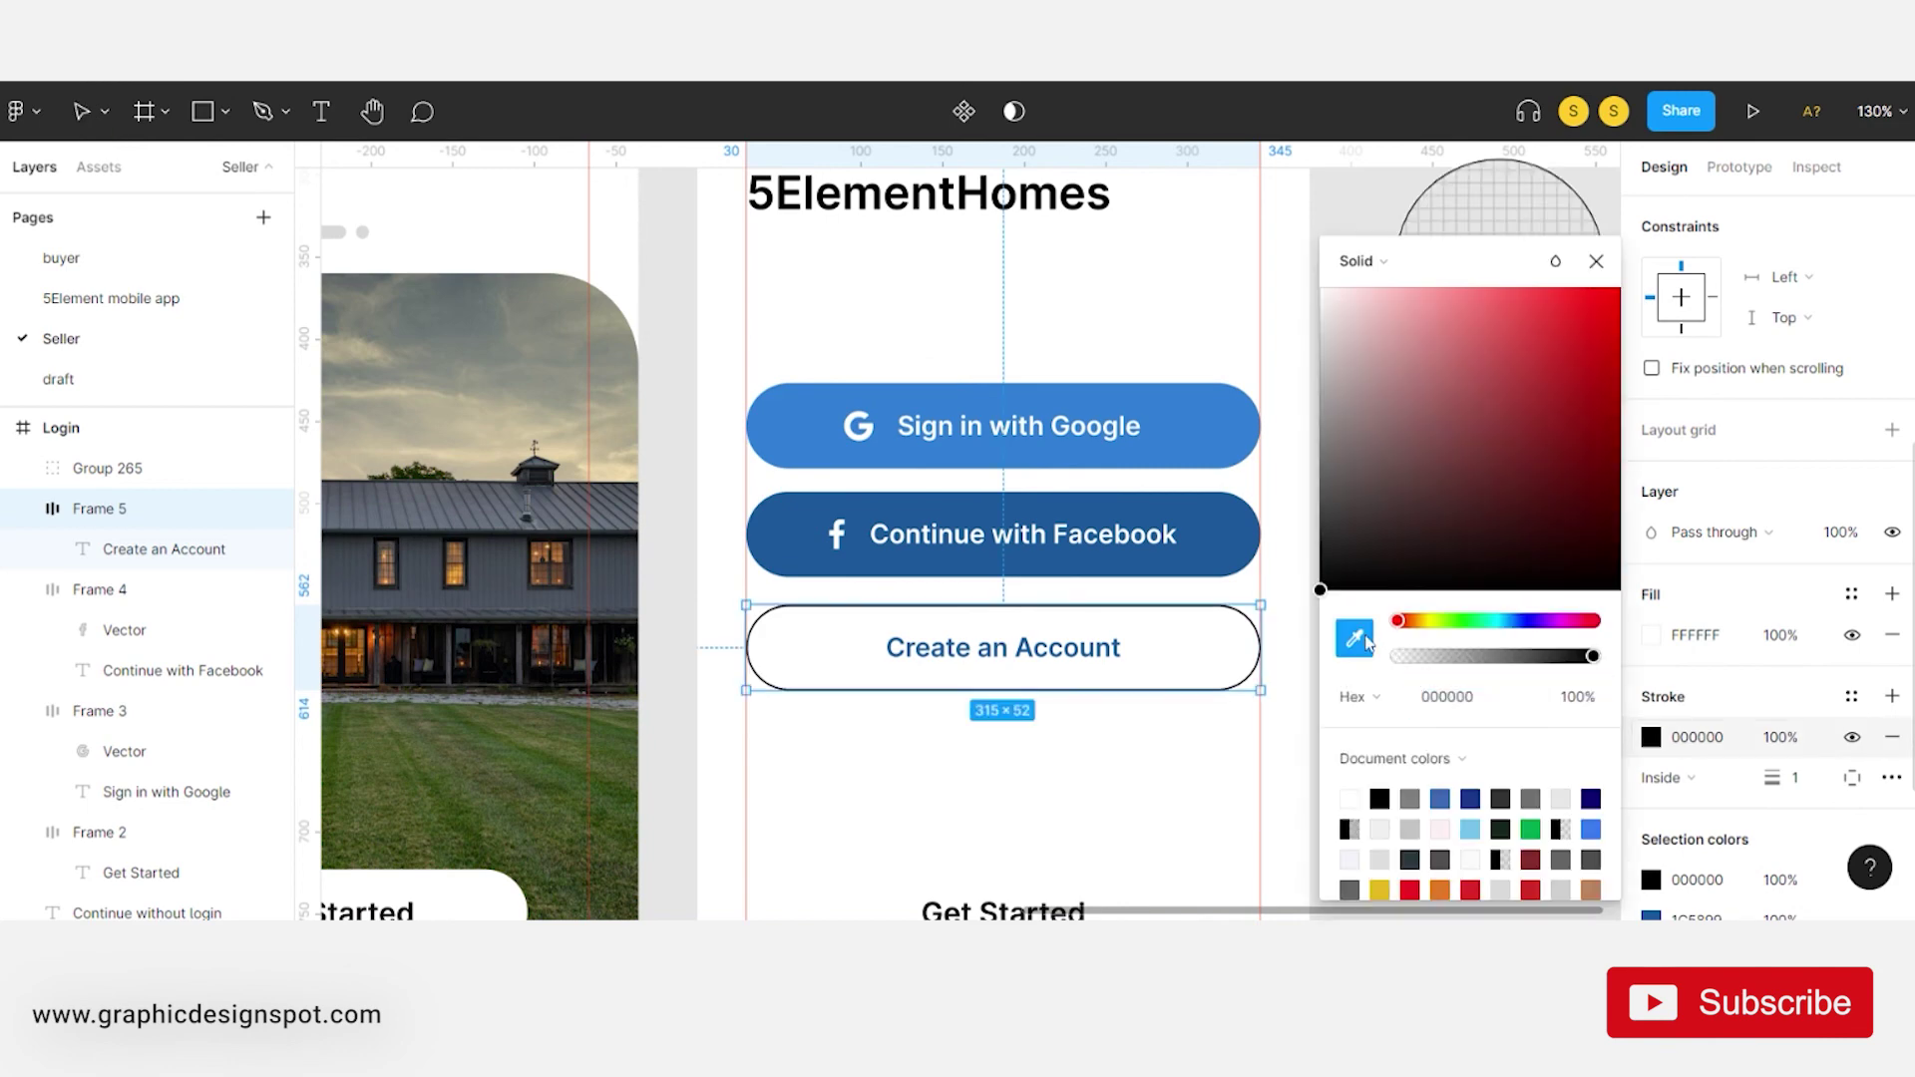
pyautogui.click(1218, 544)
pyautogui.scroll(-5, 945, 503)
# - Duplicate the 'Continue without login' text below Create an Account and reword it to 'Login'
pyautogui.click(1165, 358)
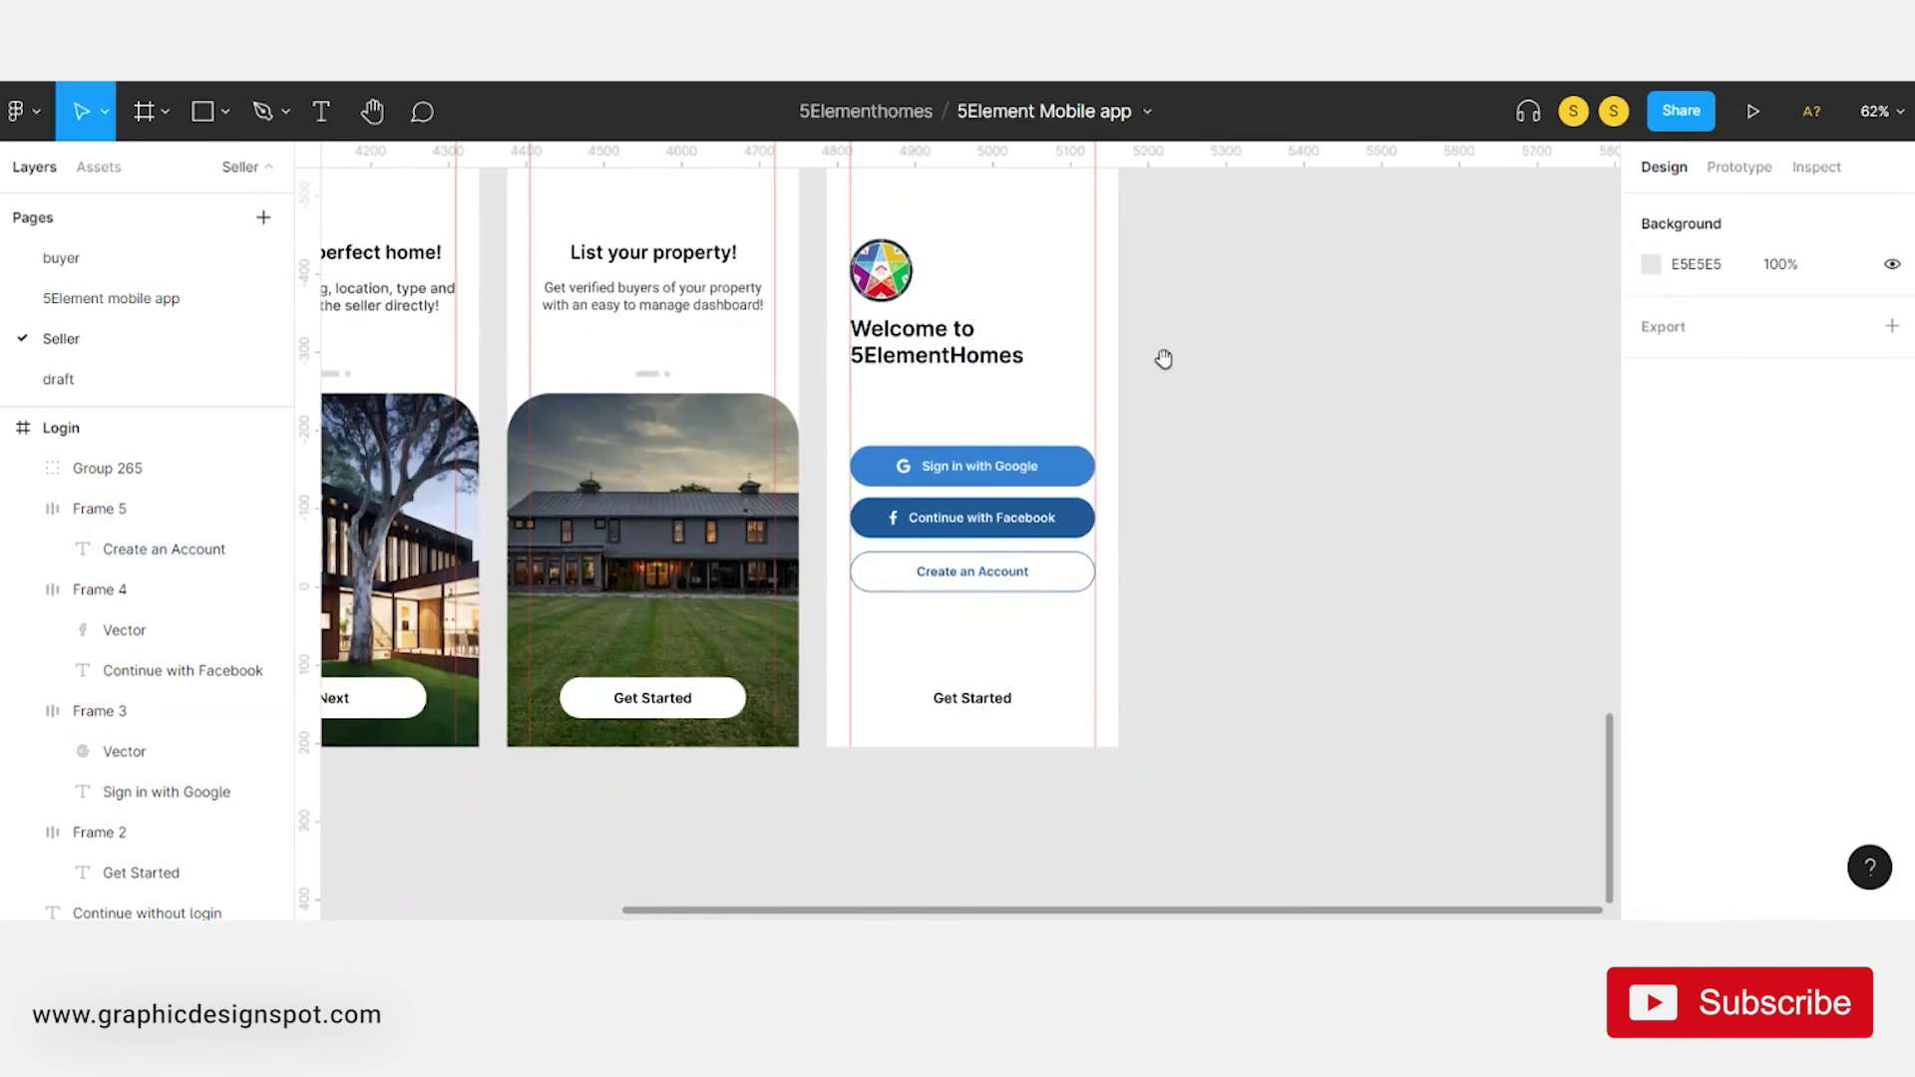
pyautogui.scroll(2, 1164, 358)
pyautogui.scroll(2, 1338, 714)
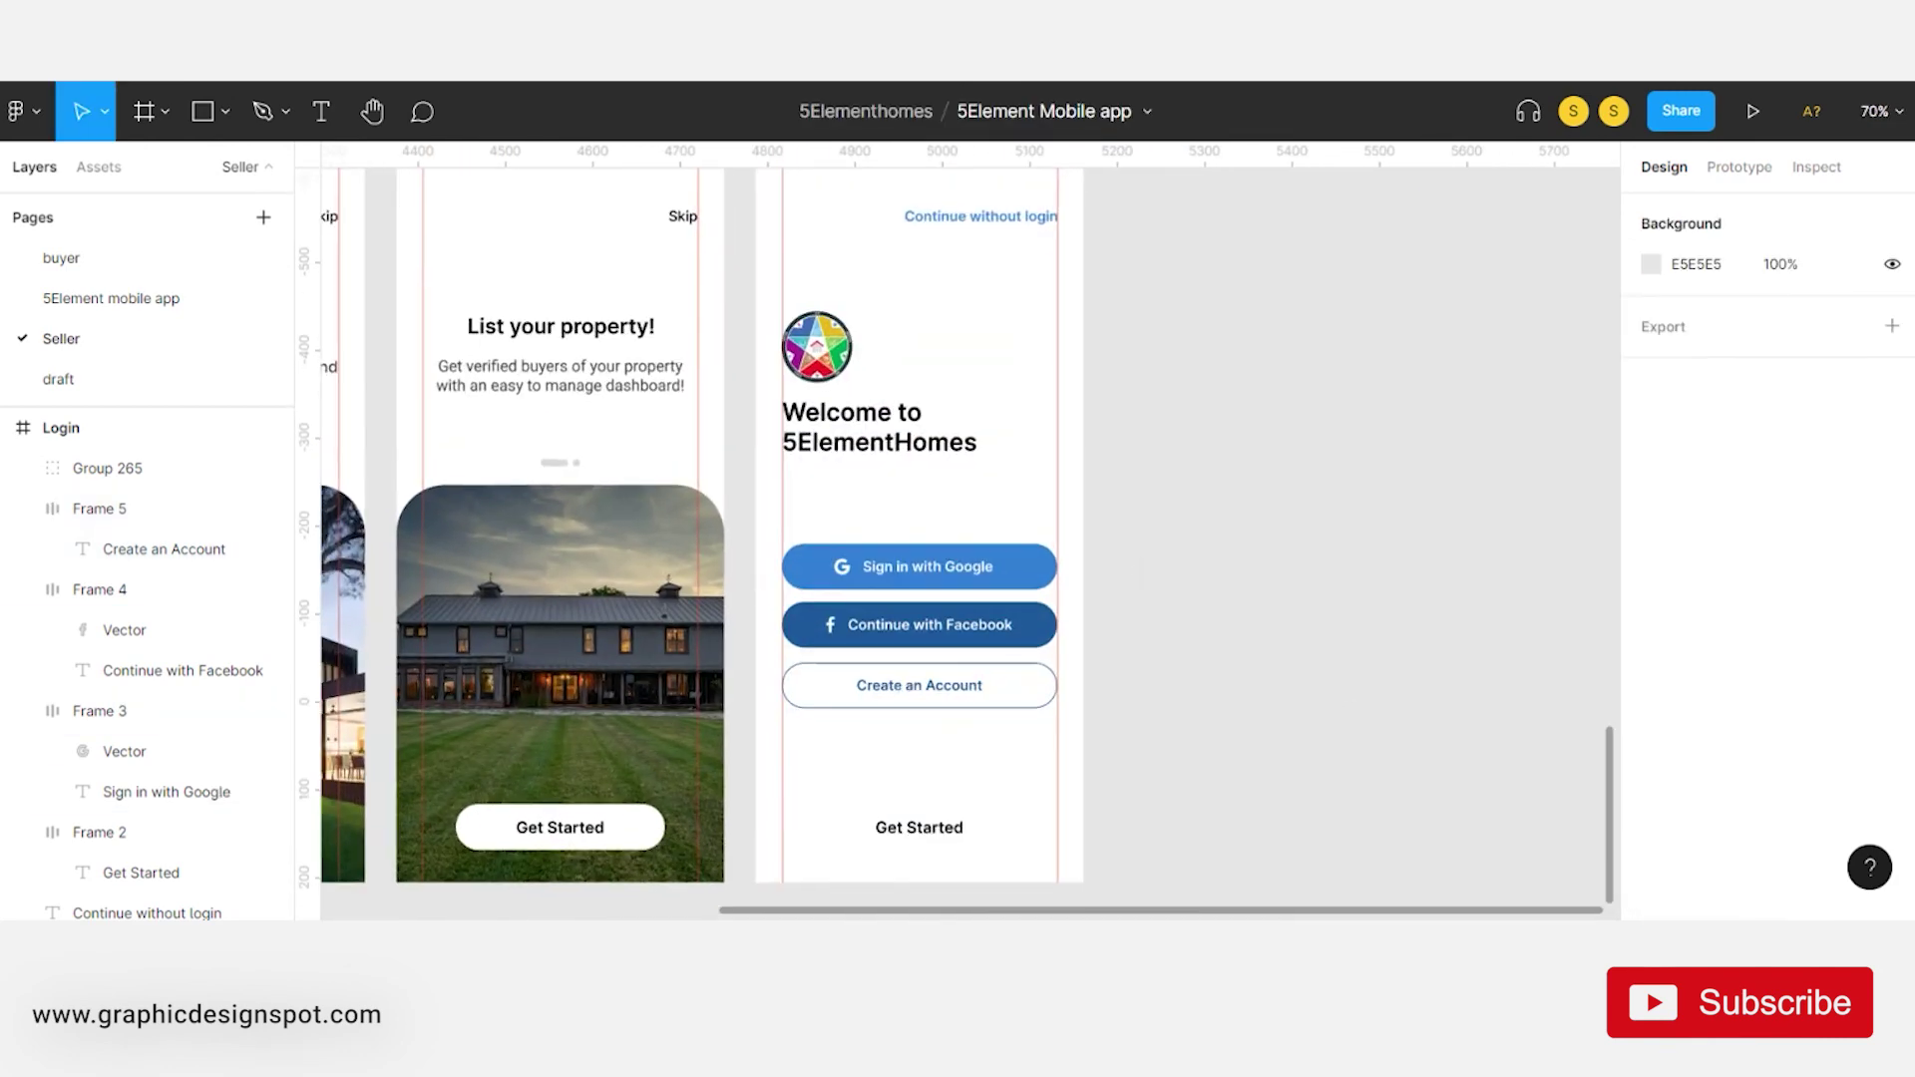
pyautogui.click(968, 220)
pyautogui.moveTo(985, 231); pyautogui.dragTo(936, 746)
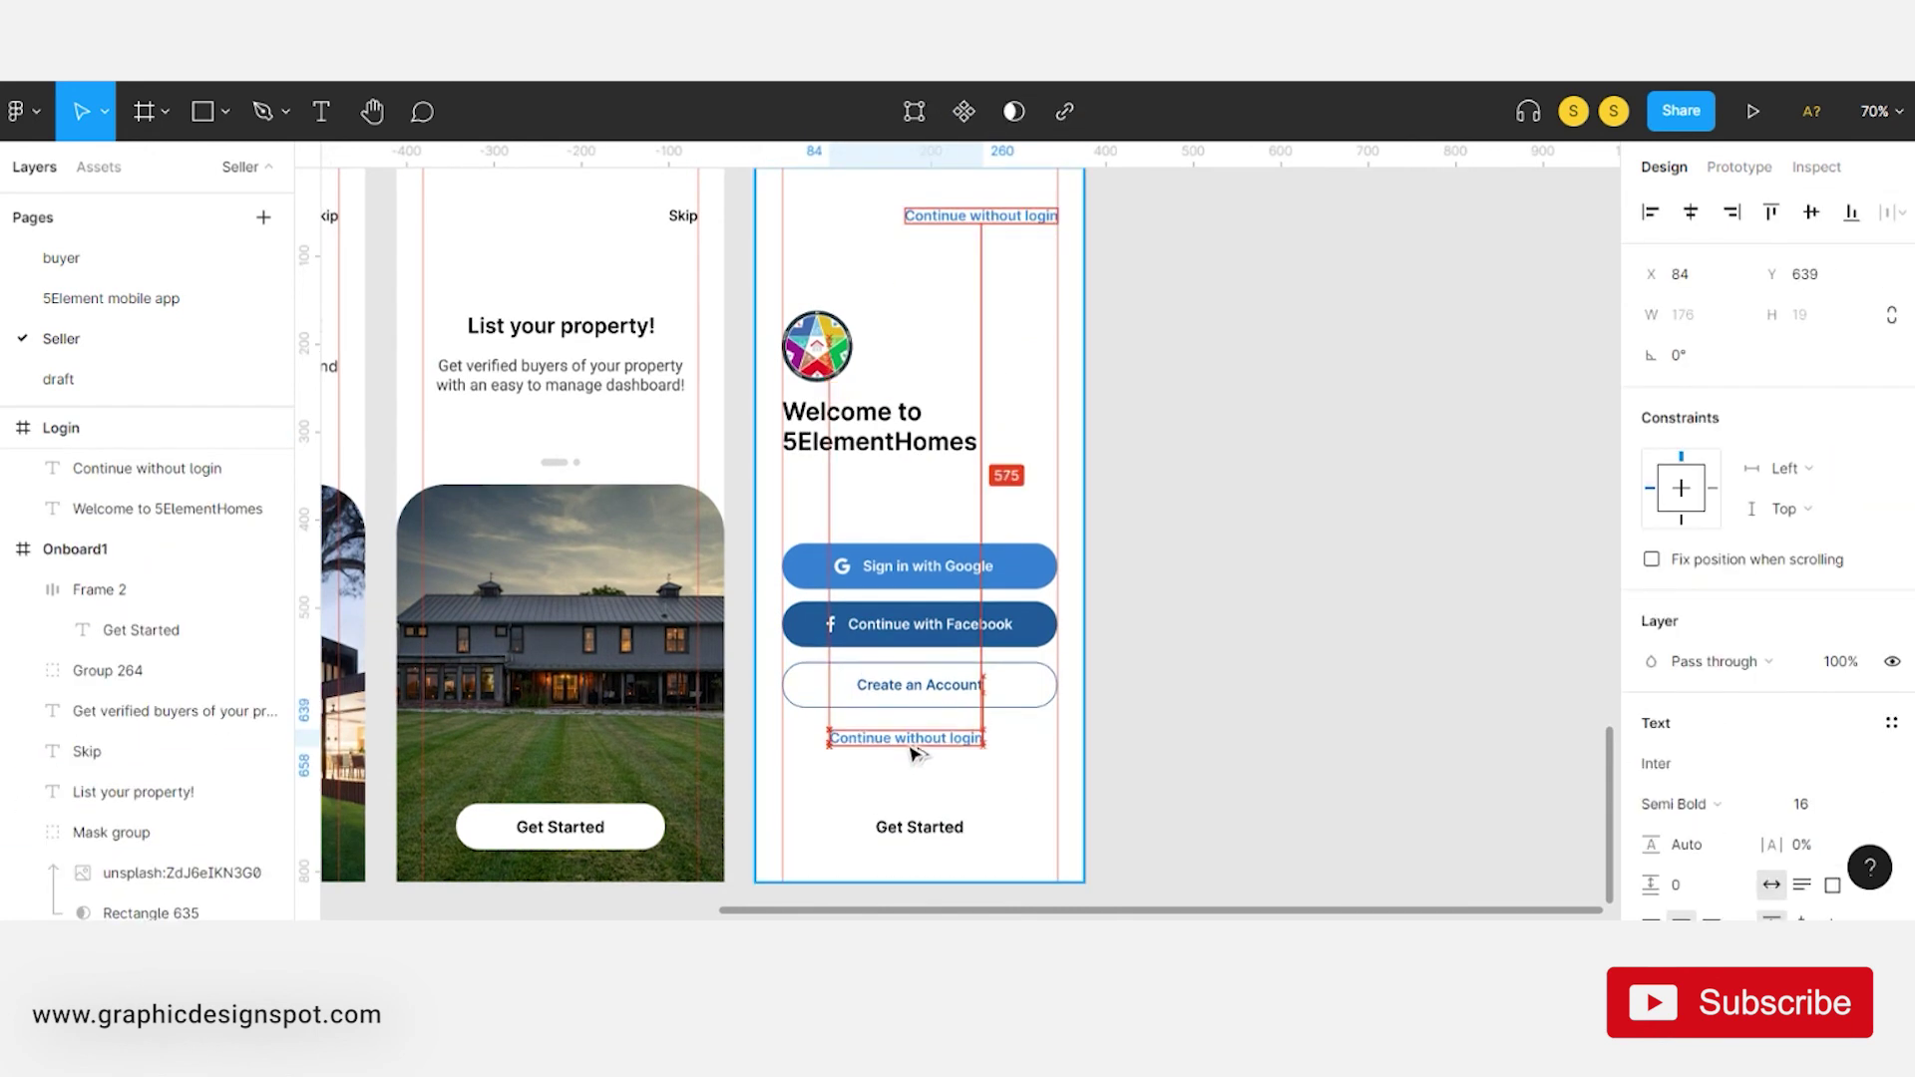
pyautogui.doubleClick(935, 742)
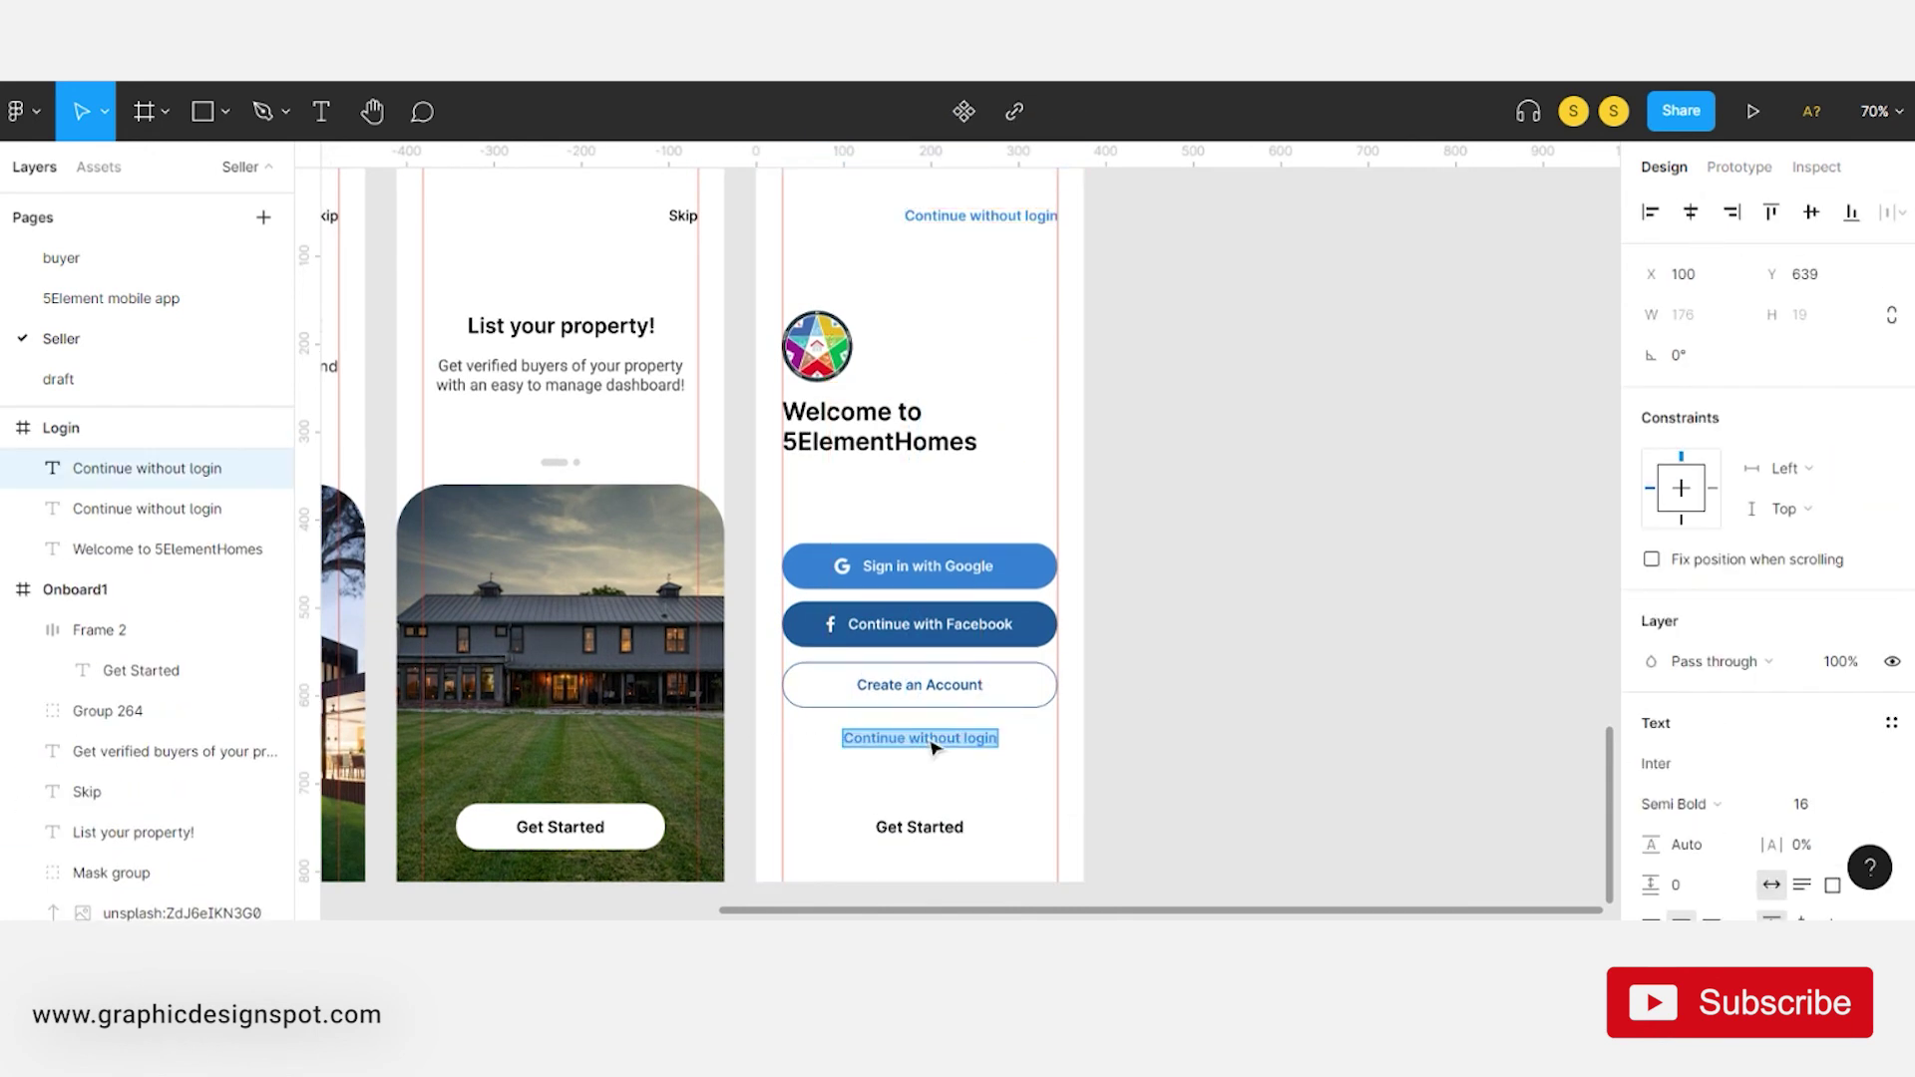
pyautogui.write('L')
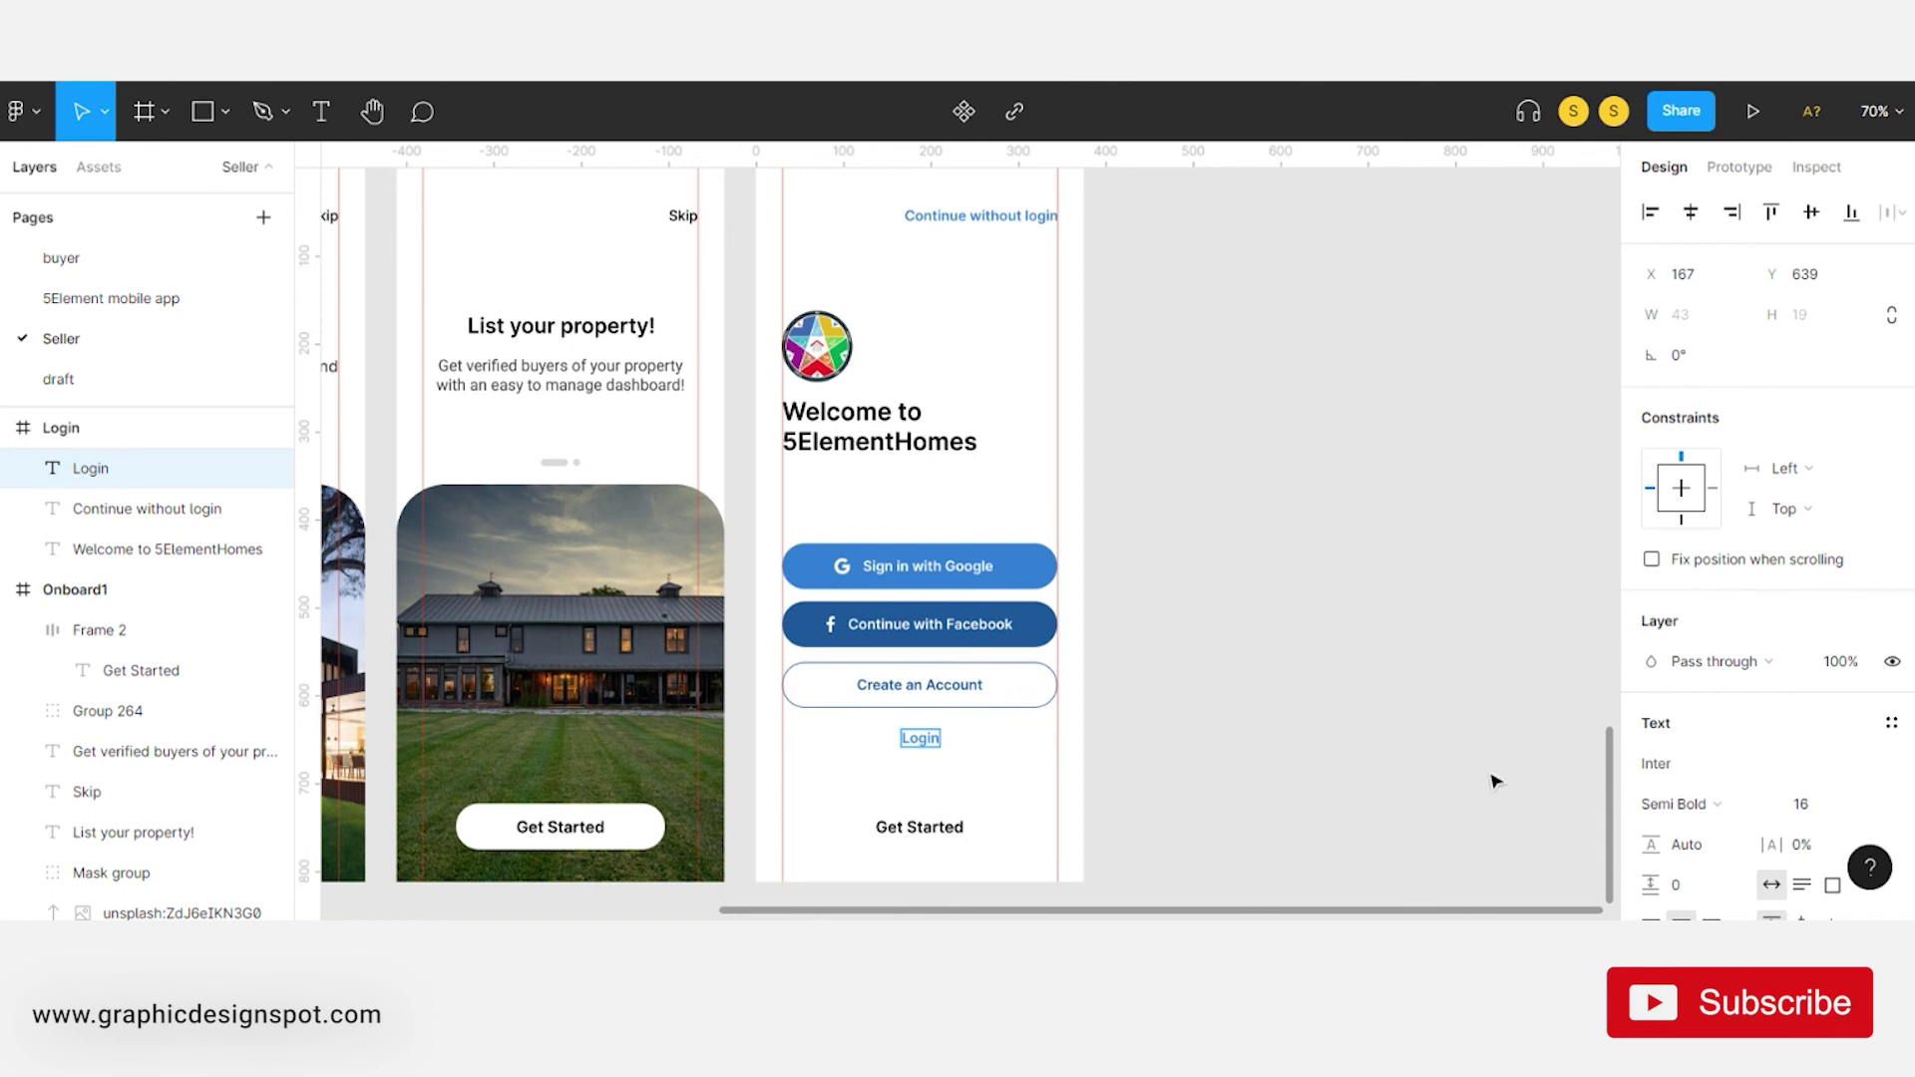
pyautogui.press('Escape')
pyautogui.scroll(-3, 1719, 821)
# - Colour the Login text blue 307FD6, sampled from Continue without login
pyautogui.click(1651, 911)
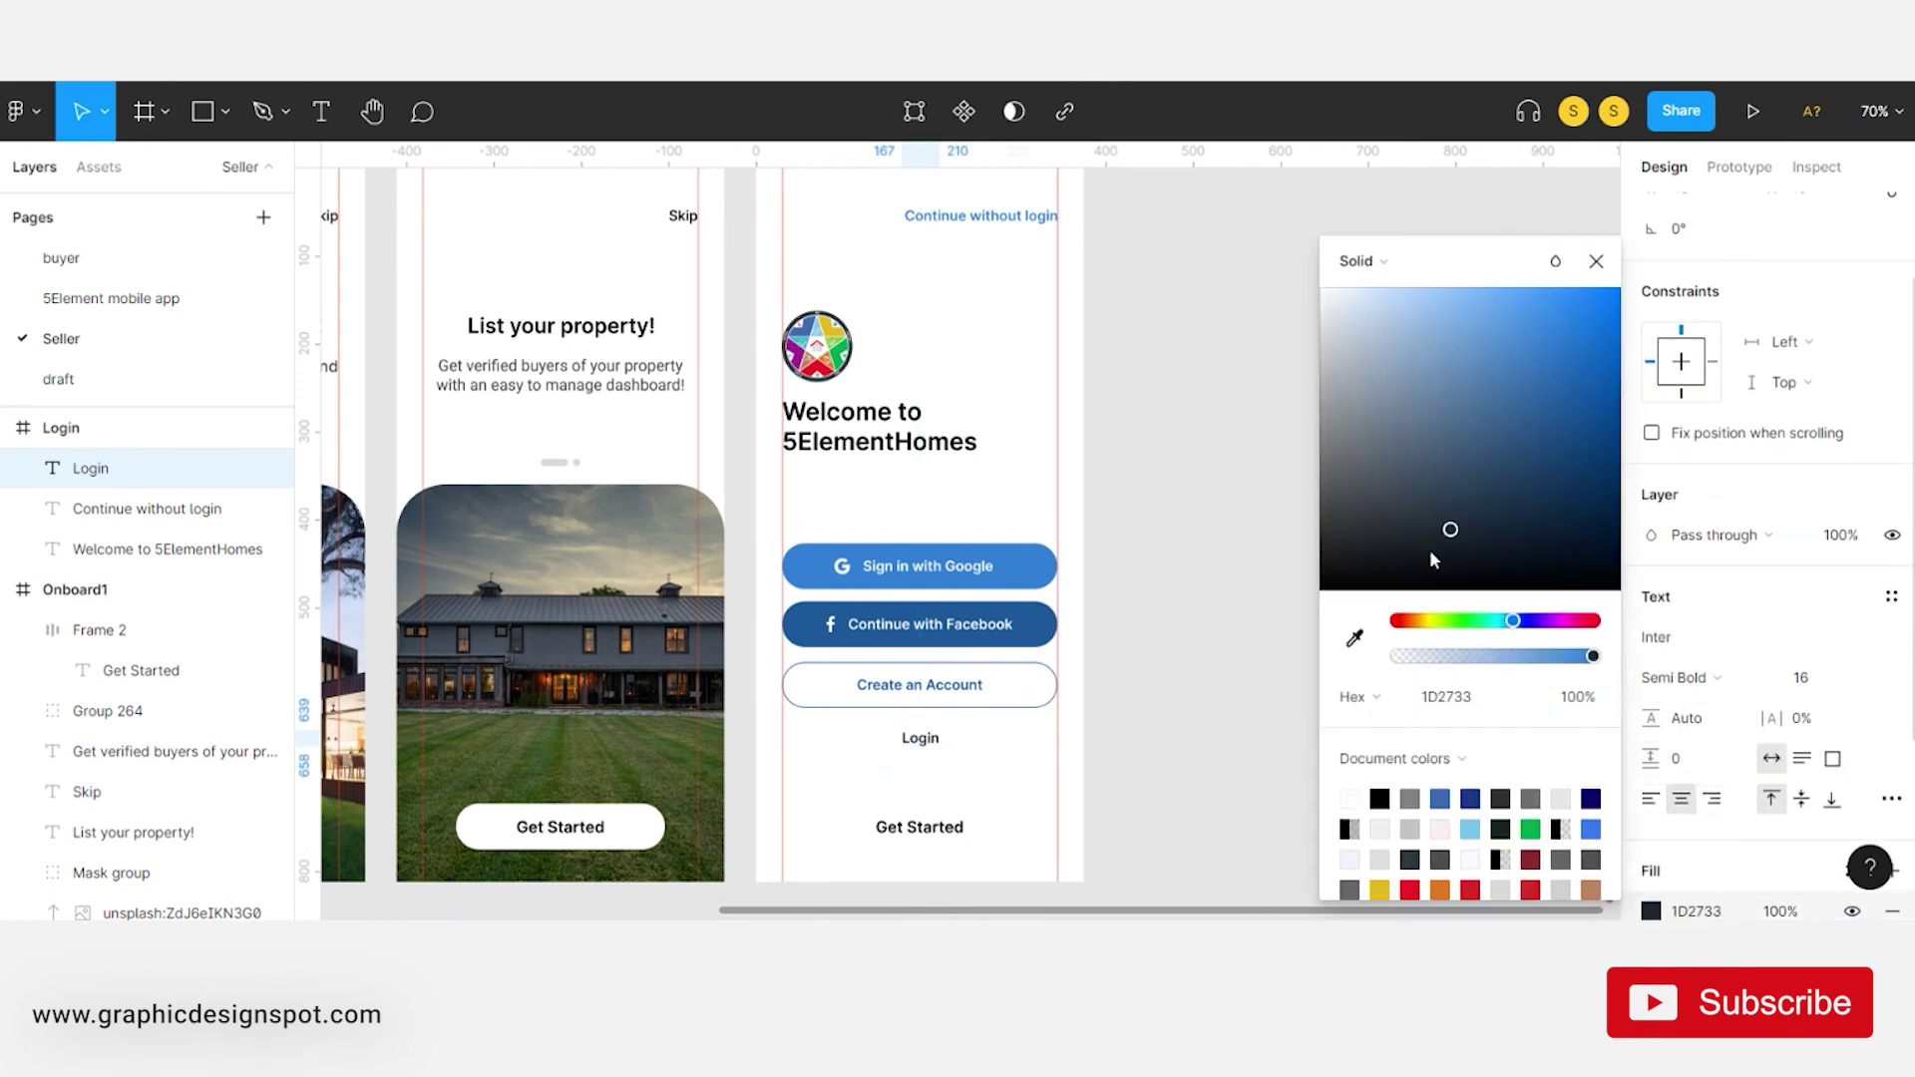
pyautogui.moveTo(1433, 561); pyautogui.dragTo(1320, 579)
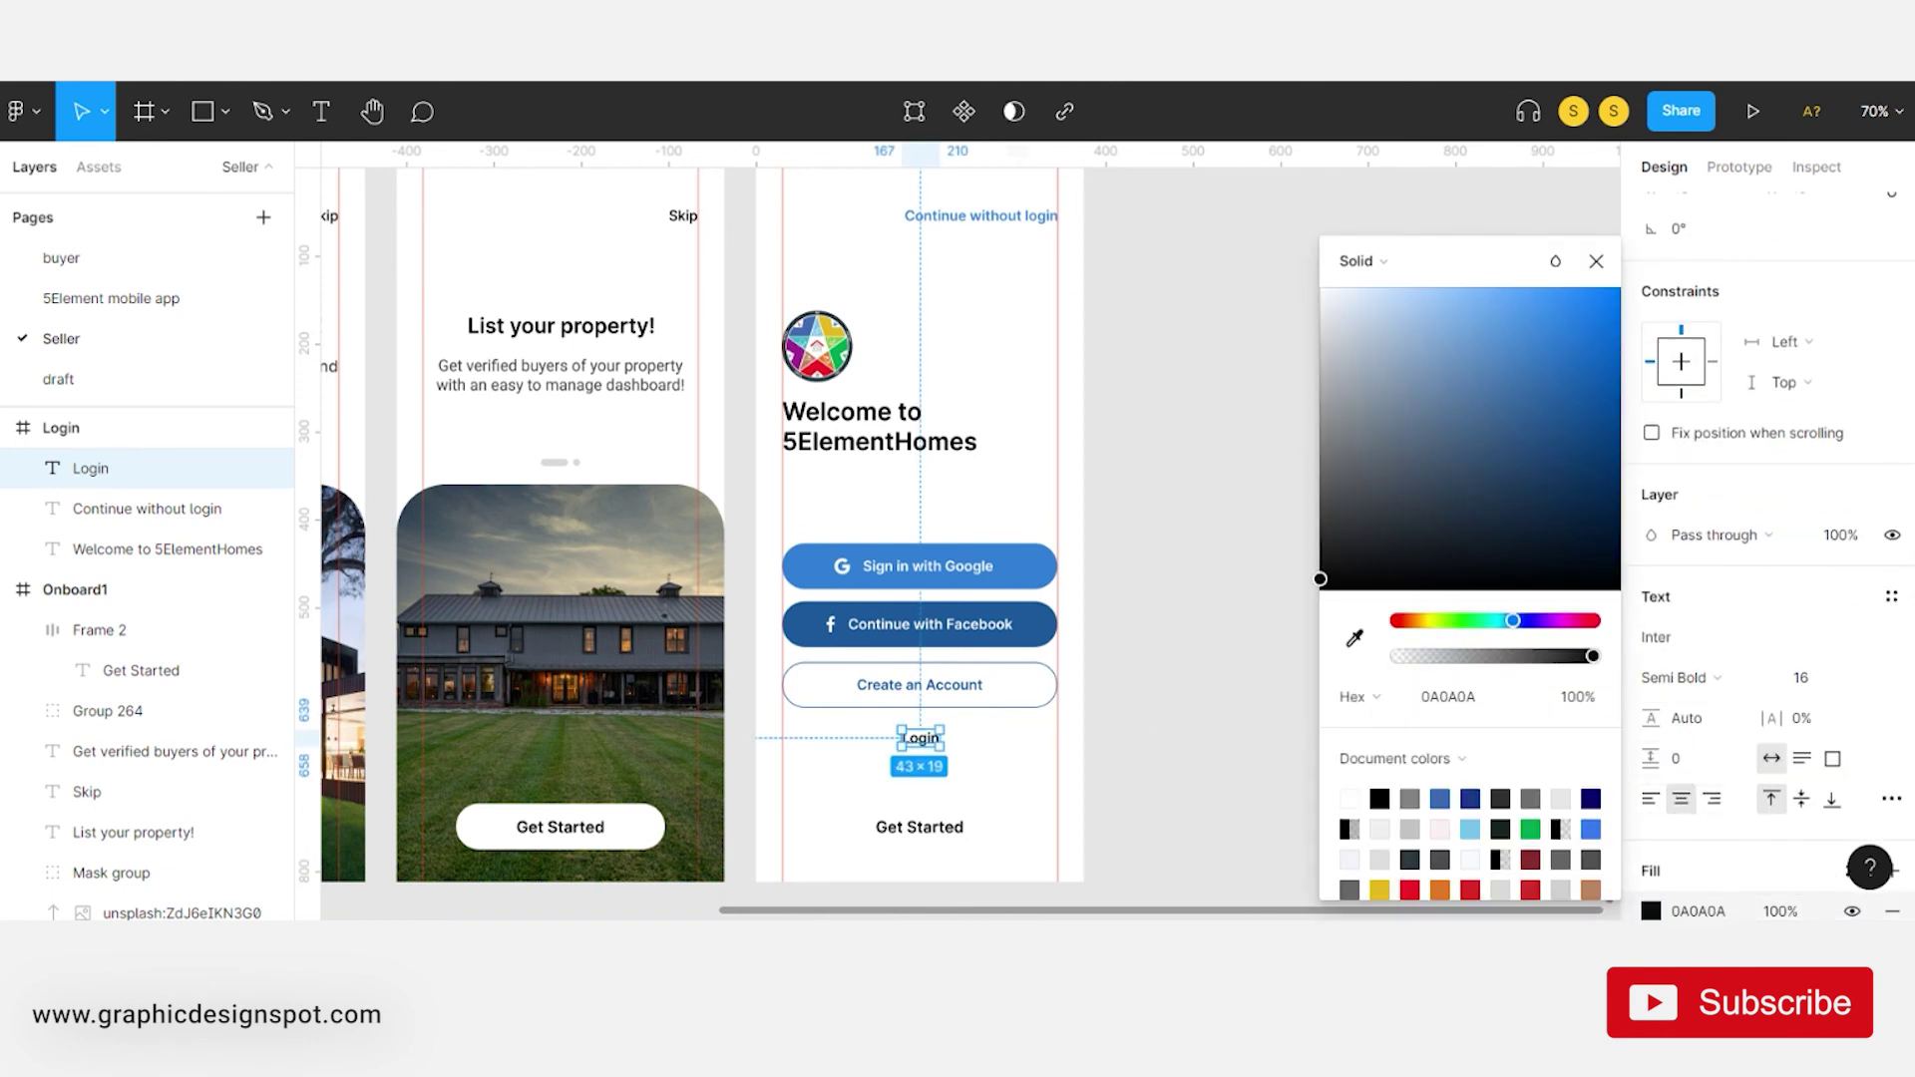
pyautogui.press('i')
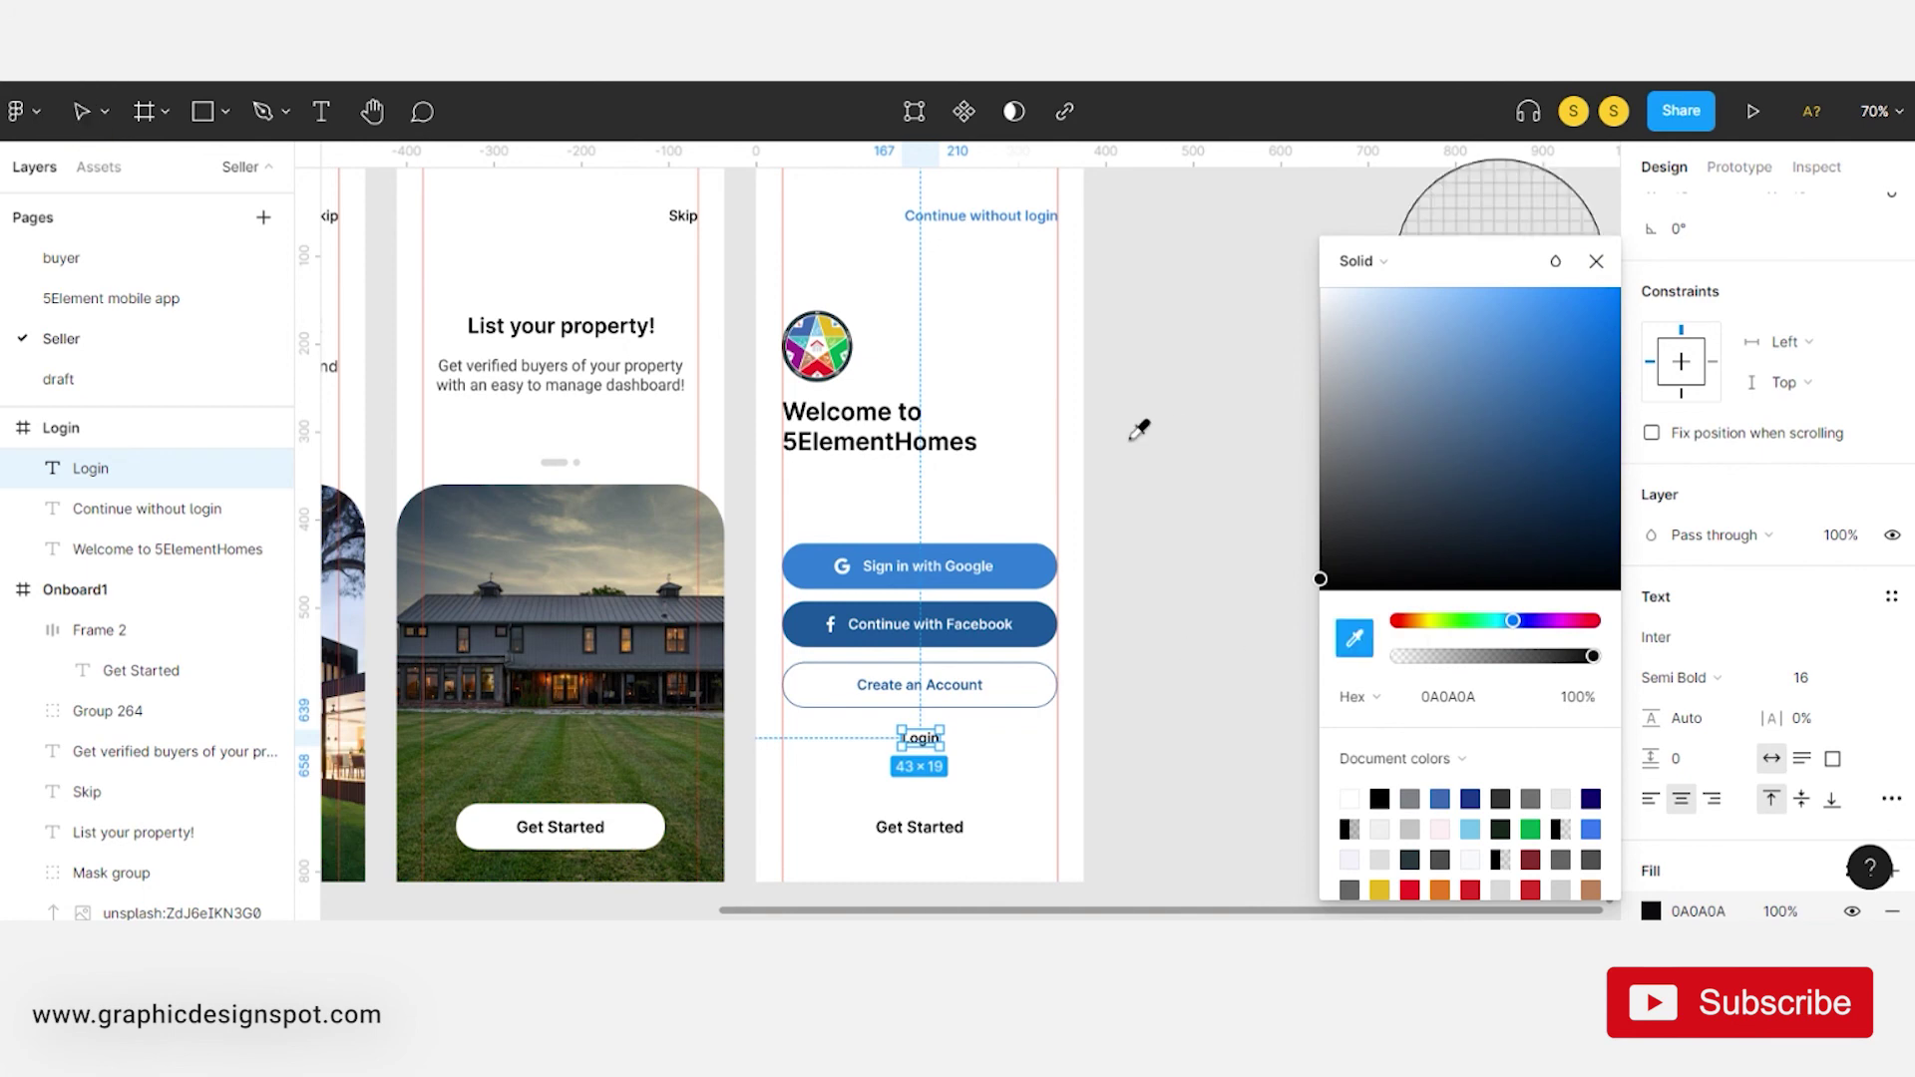
pyautogui.scroll(-2, 1115, 462)
pyautogui.hscroll(-3, 821, 299)
pyautogui.hscroll(-2, 821, 299)
pyautogui.click(1177, 588)
pyautogui.hscroll(5, 740, 542)
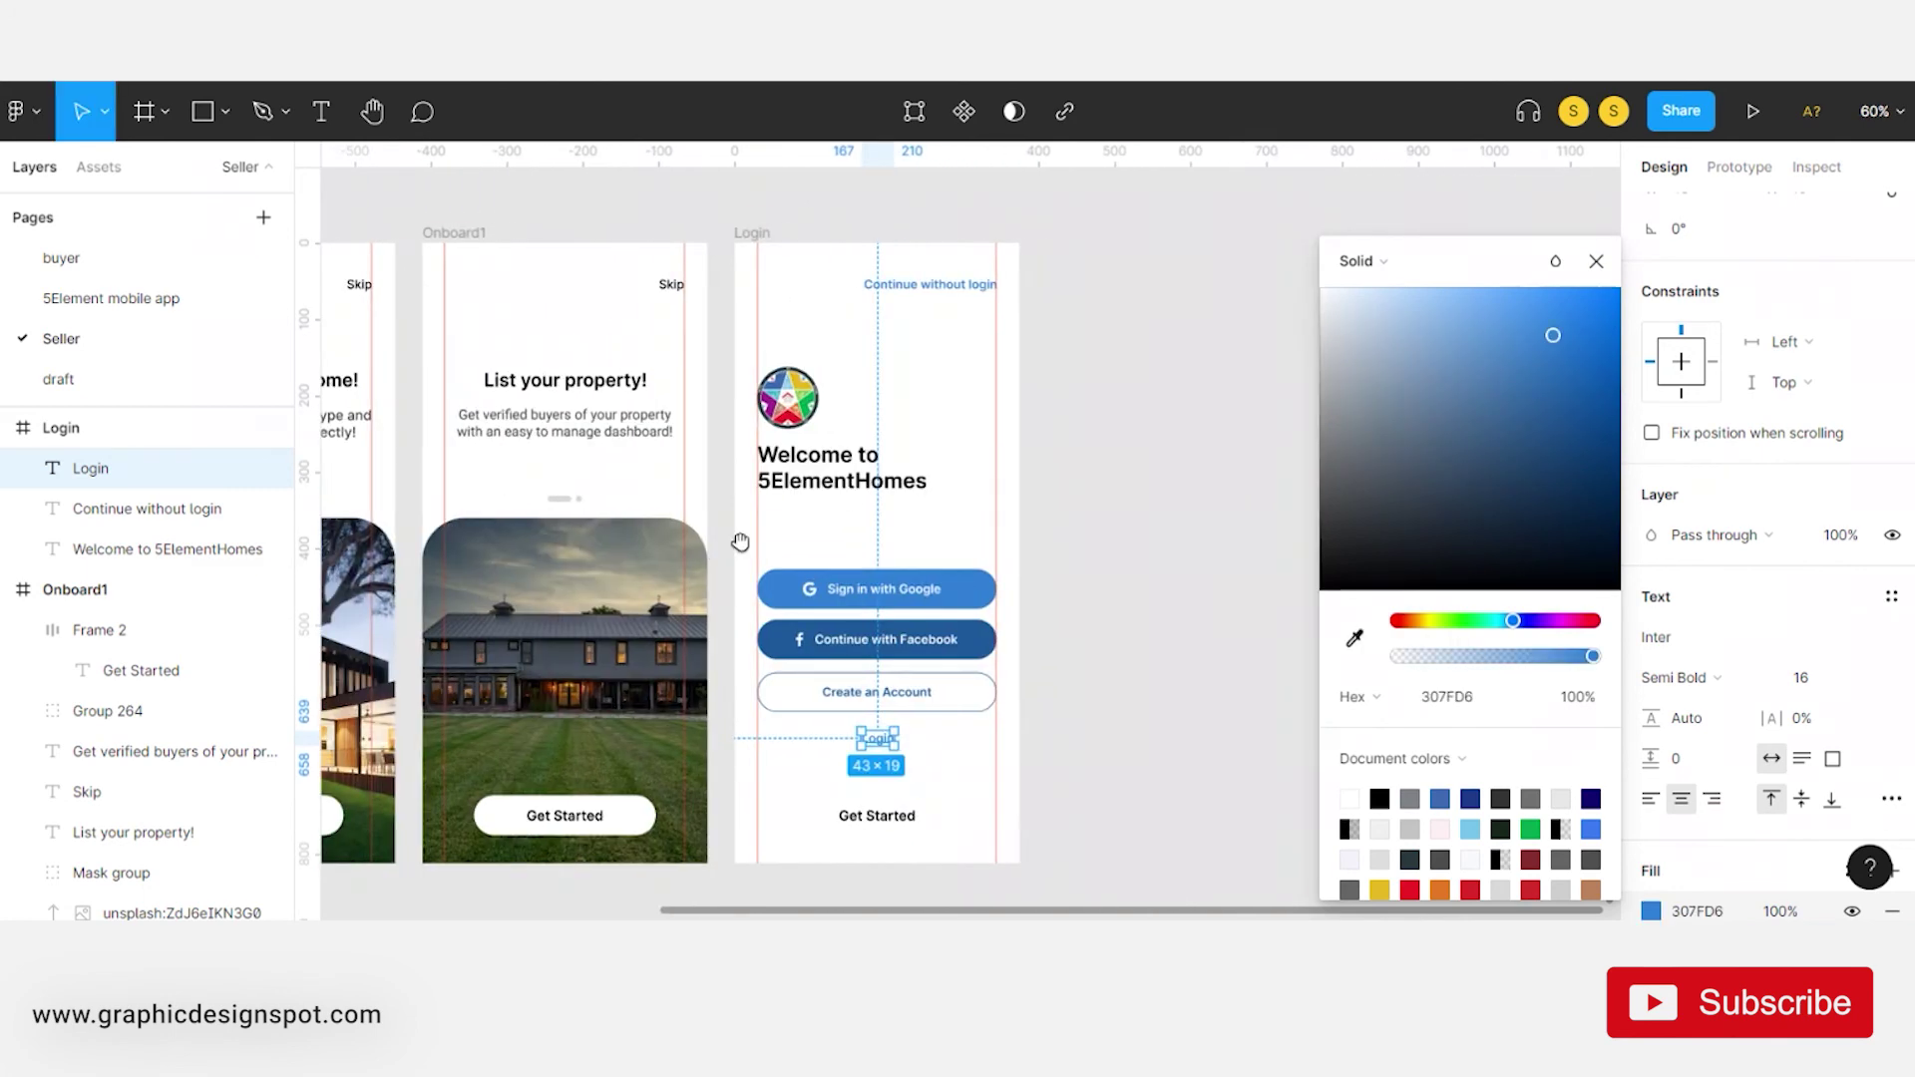
pyautogui.click(951, 291)
# - Delete the leftover Get Started text and move Login slightly lower
pyautogui.click(1150, 495)
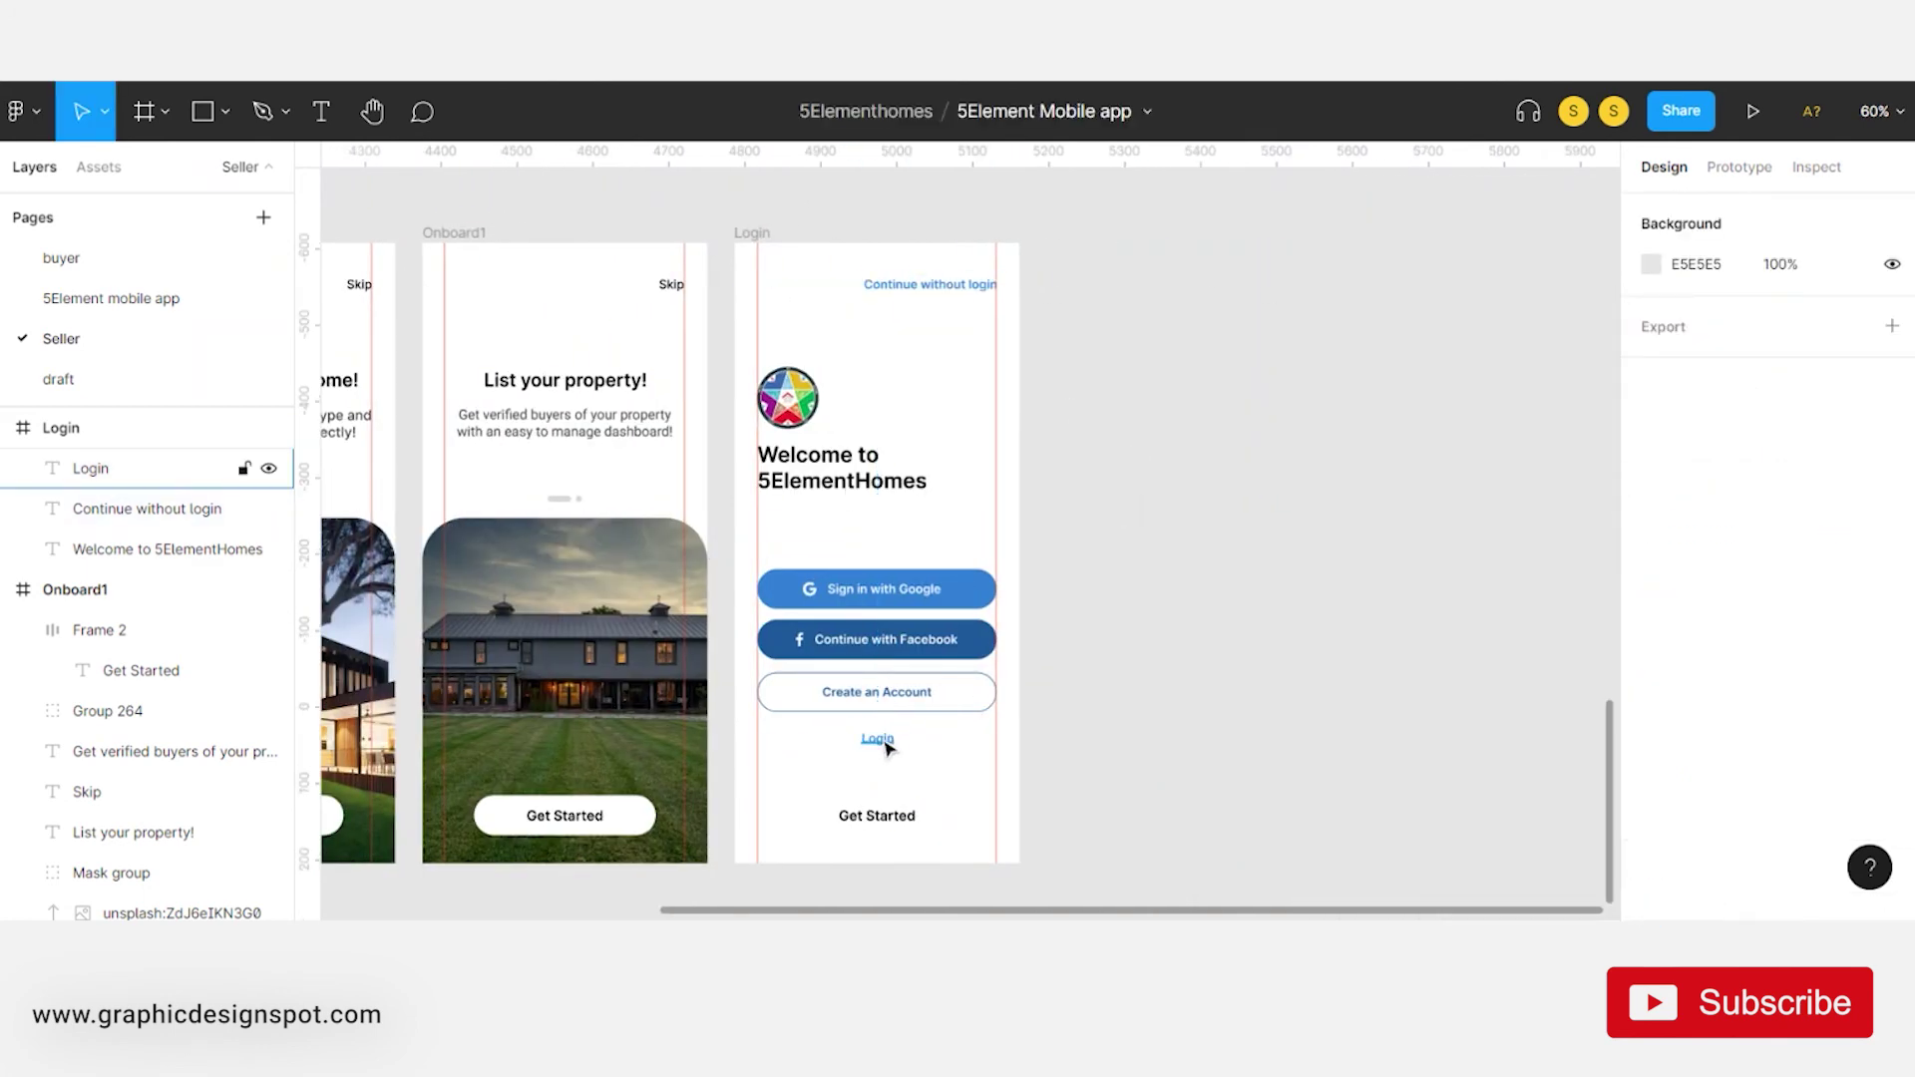
pyautogui.click(878, 815)
pyautogui.press('Delete')
pyautogui.click(884, 741)
pyautogui.moveTo(885, 744); pyautogui.dragTo(886, 750)
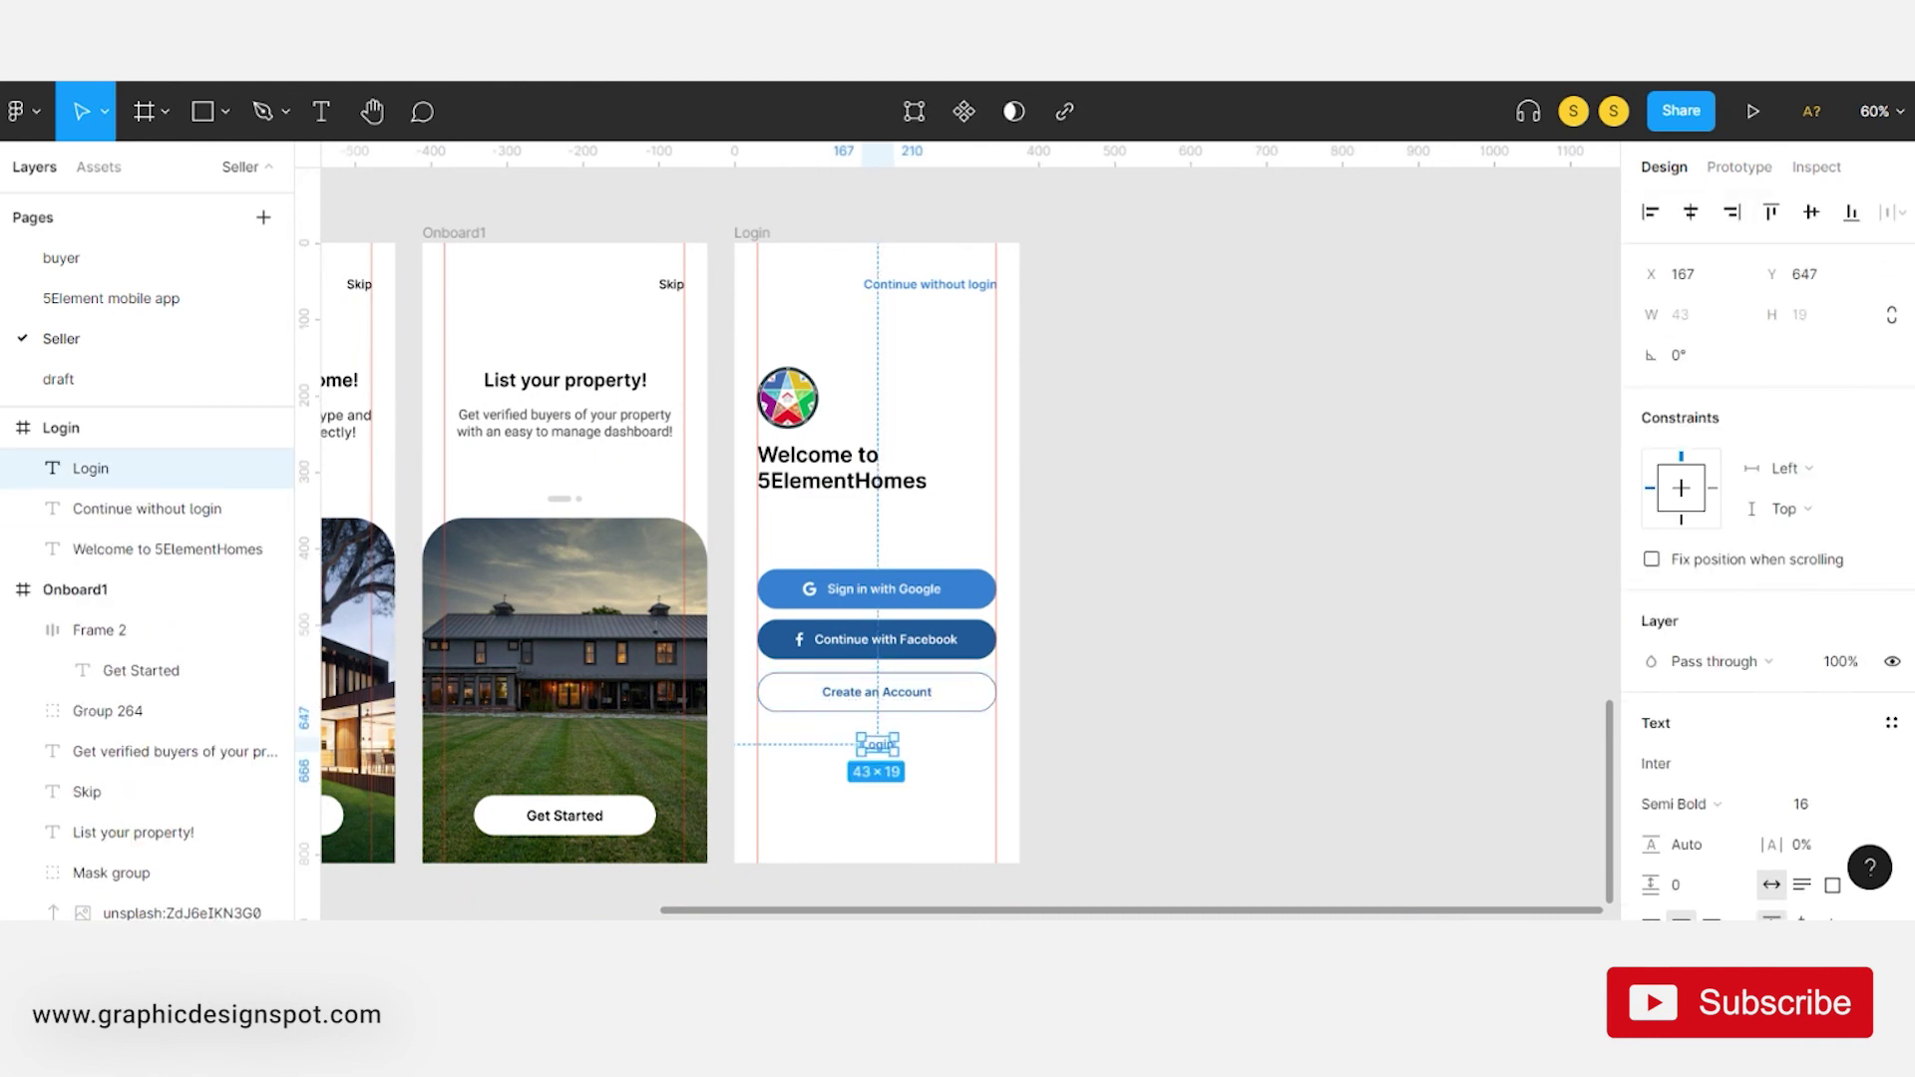
pyautogui.moveTo(727, 205); pyautogui.dragTo(1018, 850)
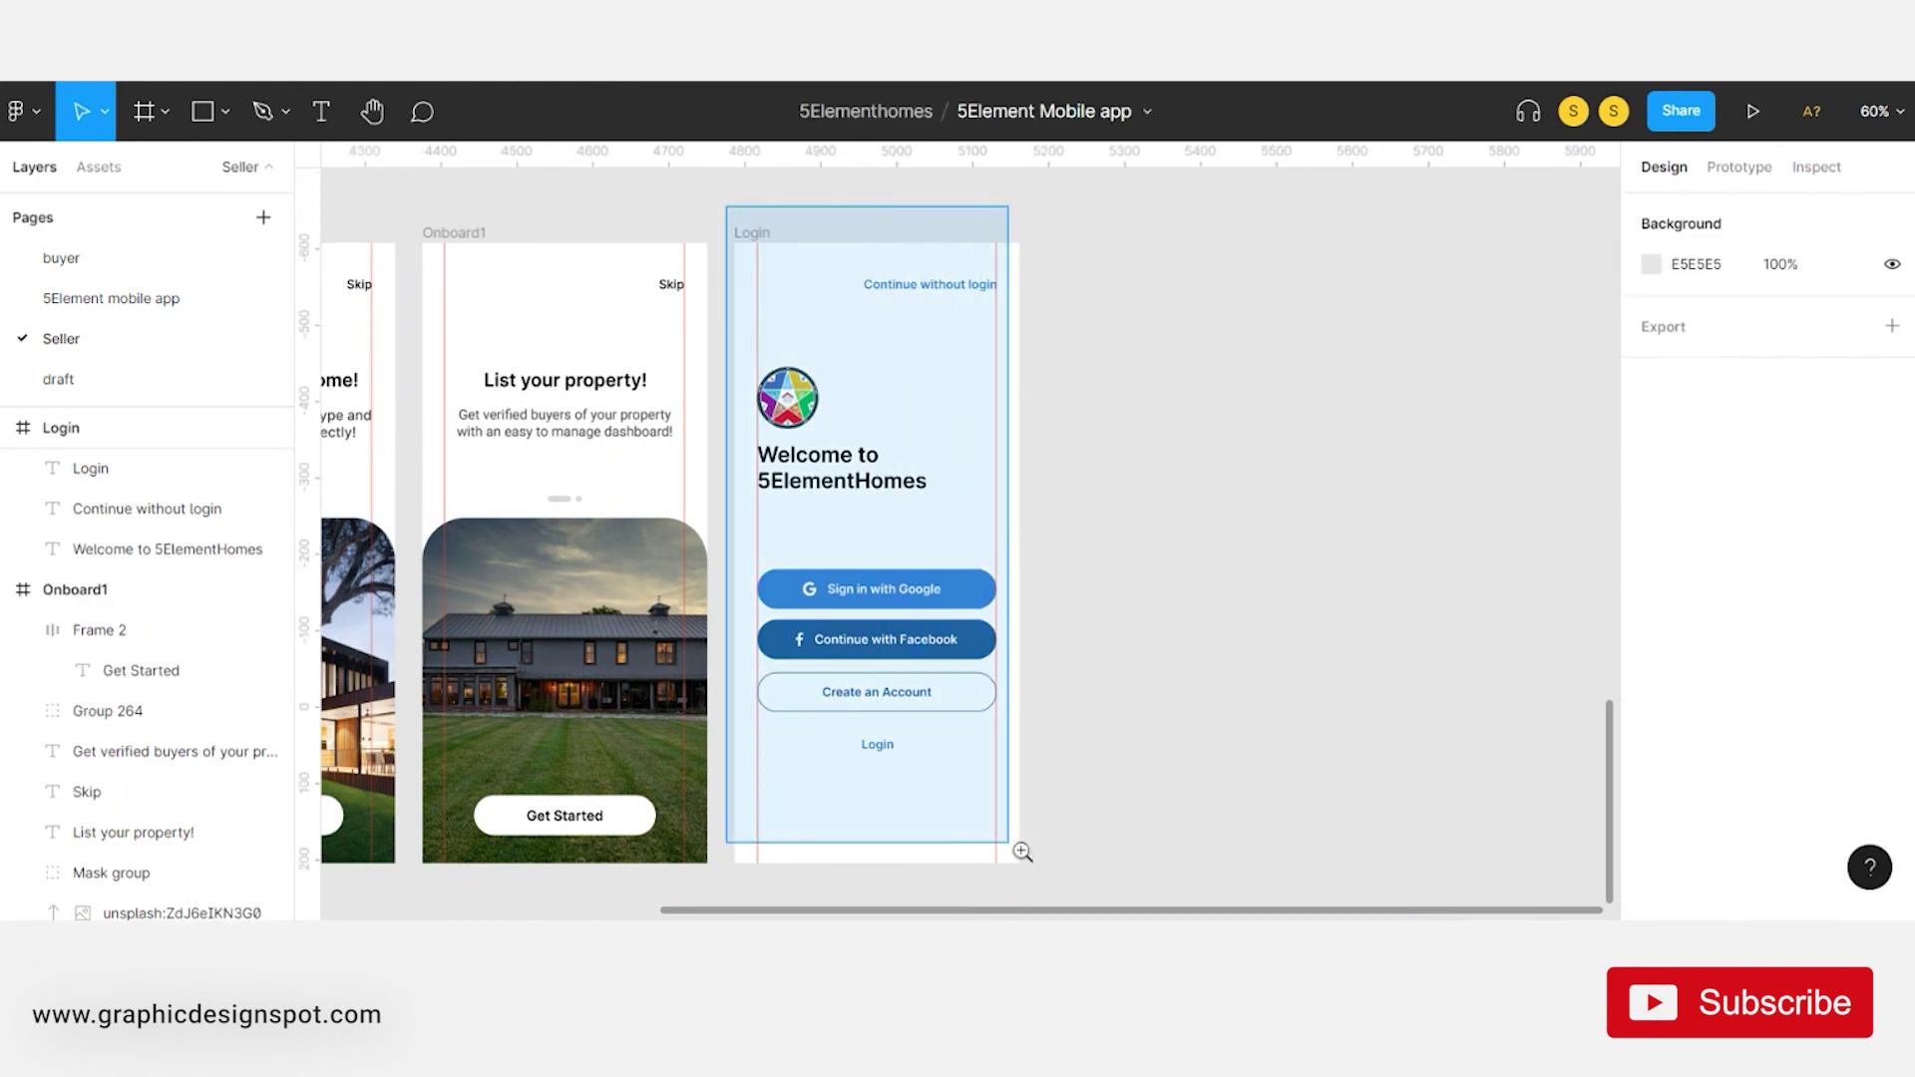
pyautogui.scroll(2, 966, 768)
pyautogui.moveTo(965, 768); pyautogui.dragTo(968, 782)
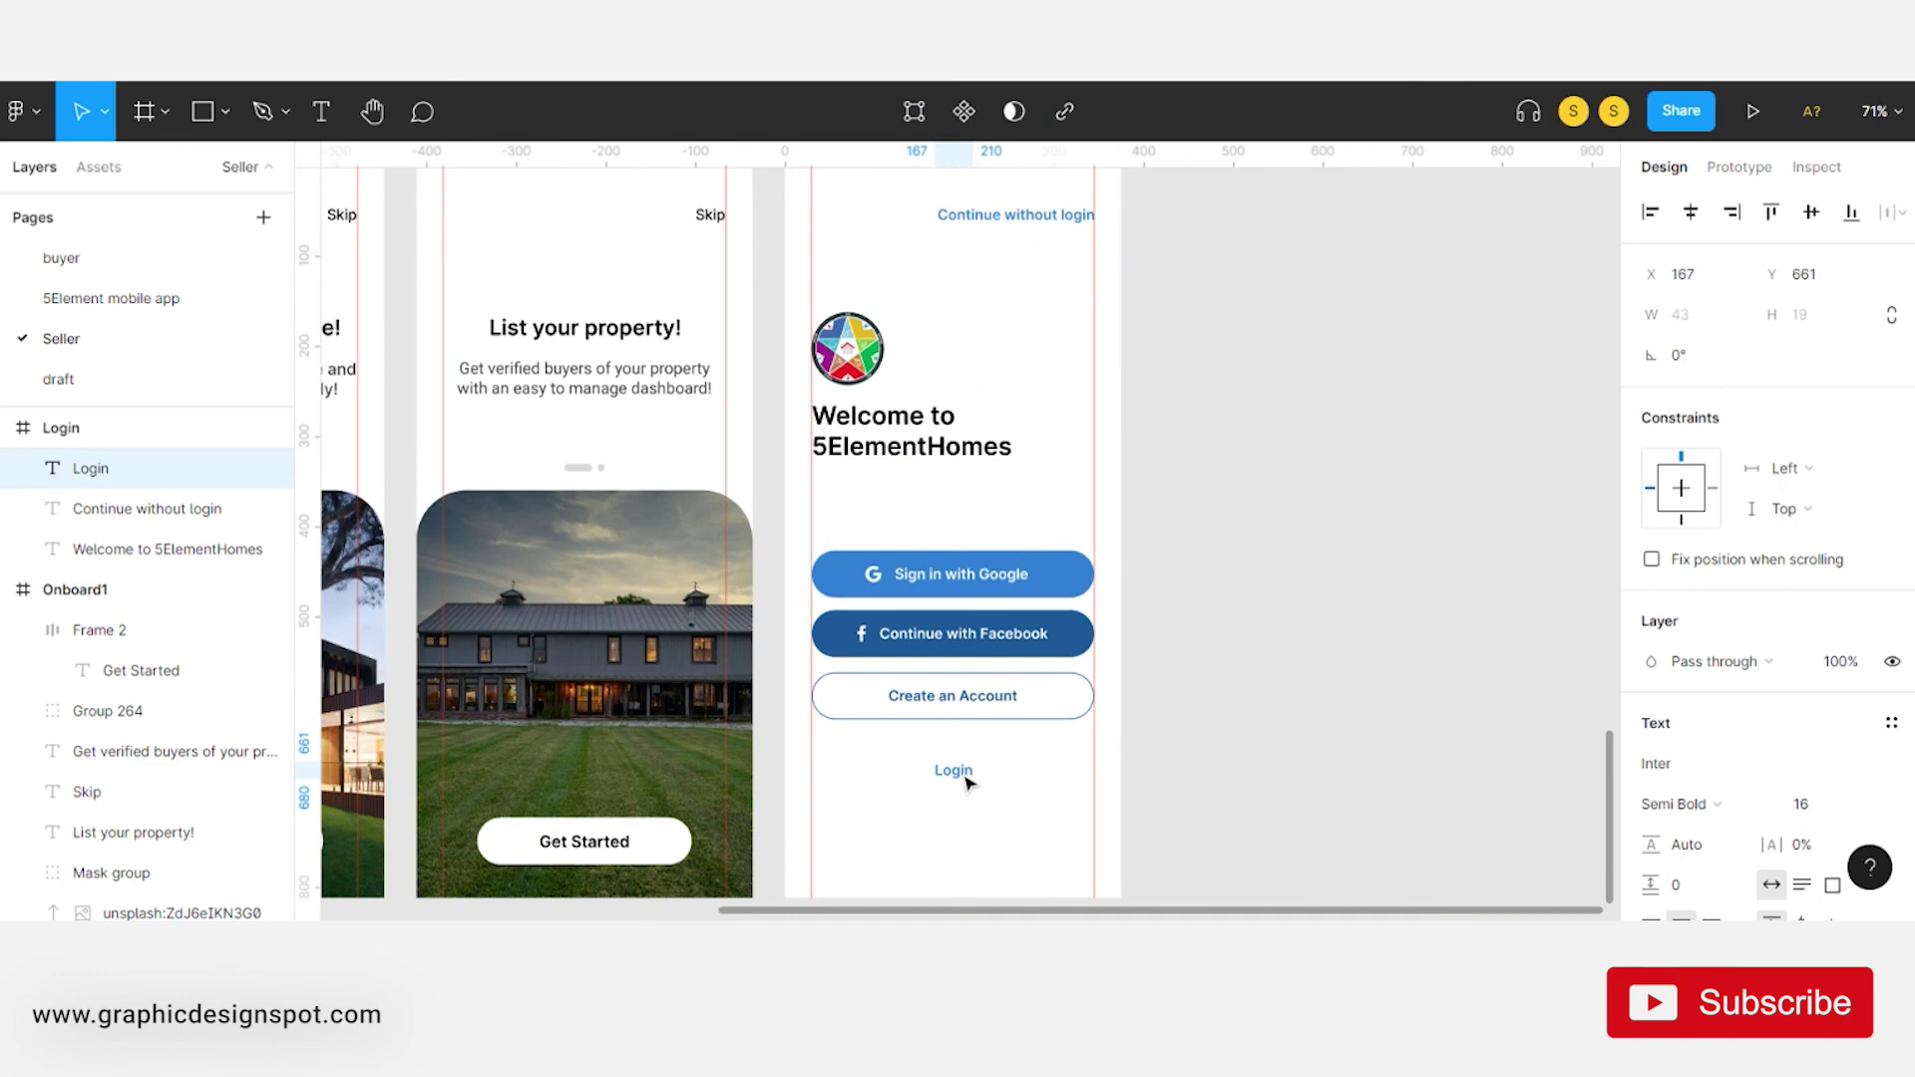
# - Paste the terms text, centre it horizontally, and narrow it to 264 px so it wraps
pyautogui.click(958, 843)
pyautogui.press('t')
pyautogui.hotkey('ctrl', 'v')
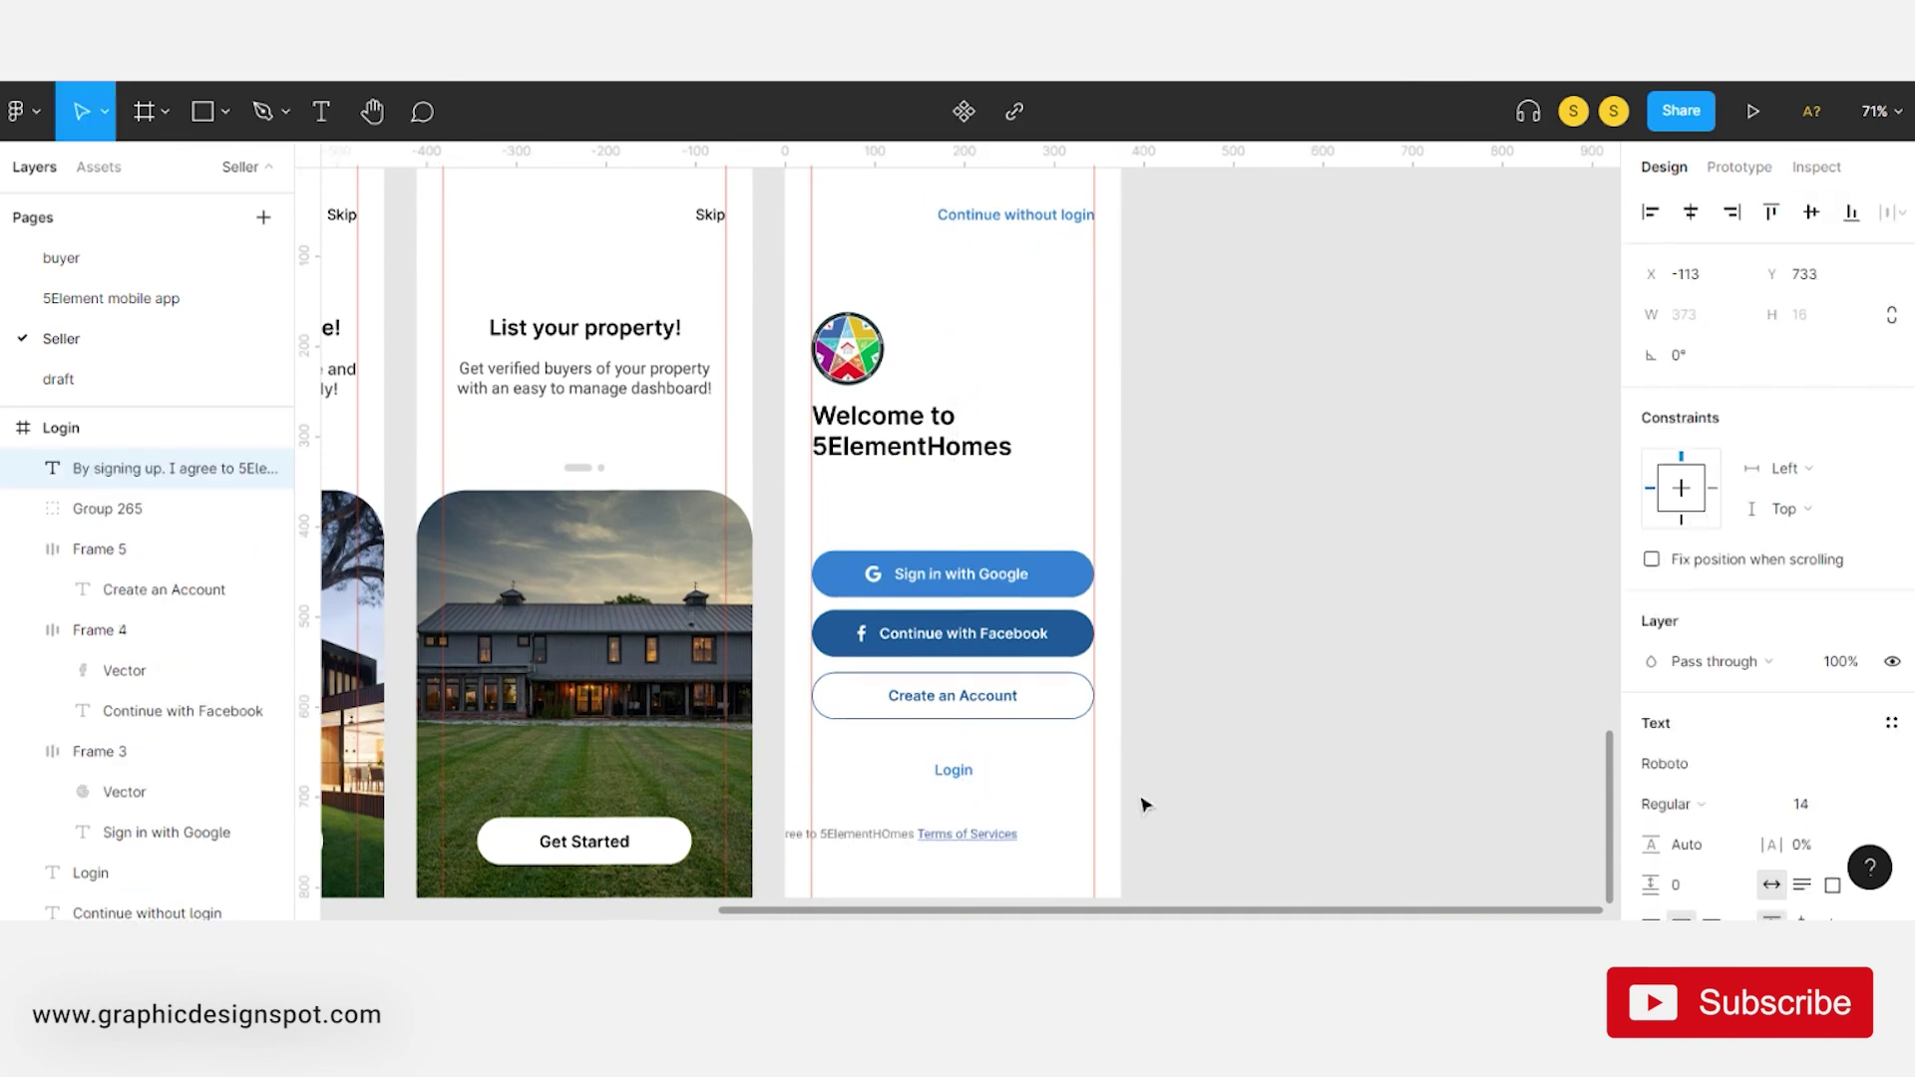
pyautogui.click(1691, 212)
pyautogui.scroll(-2, 1244, 641)
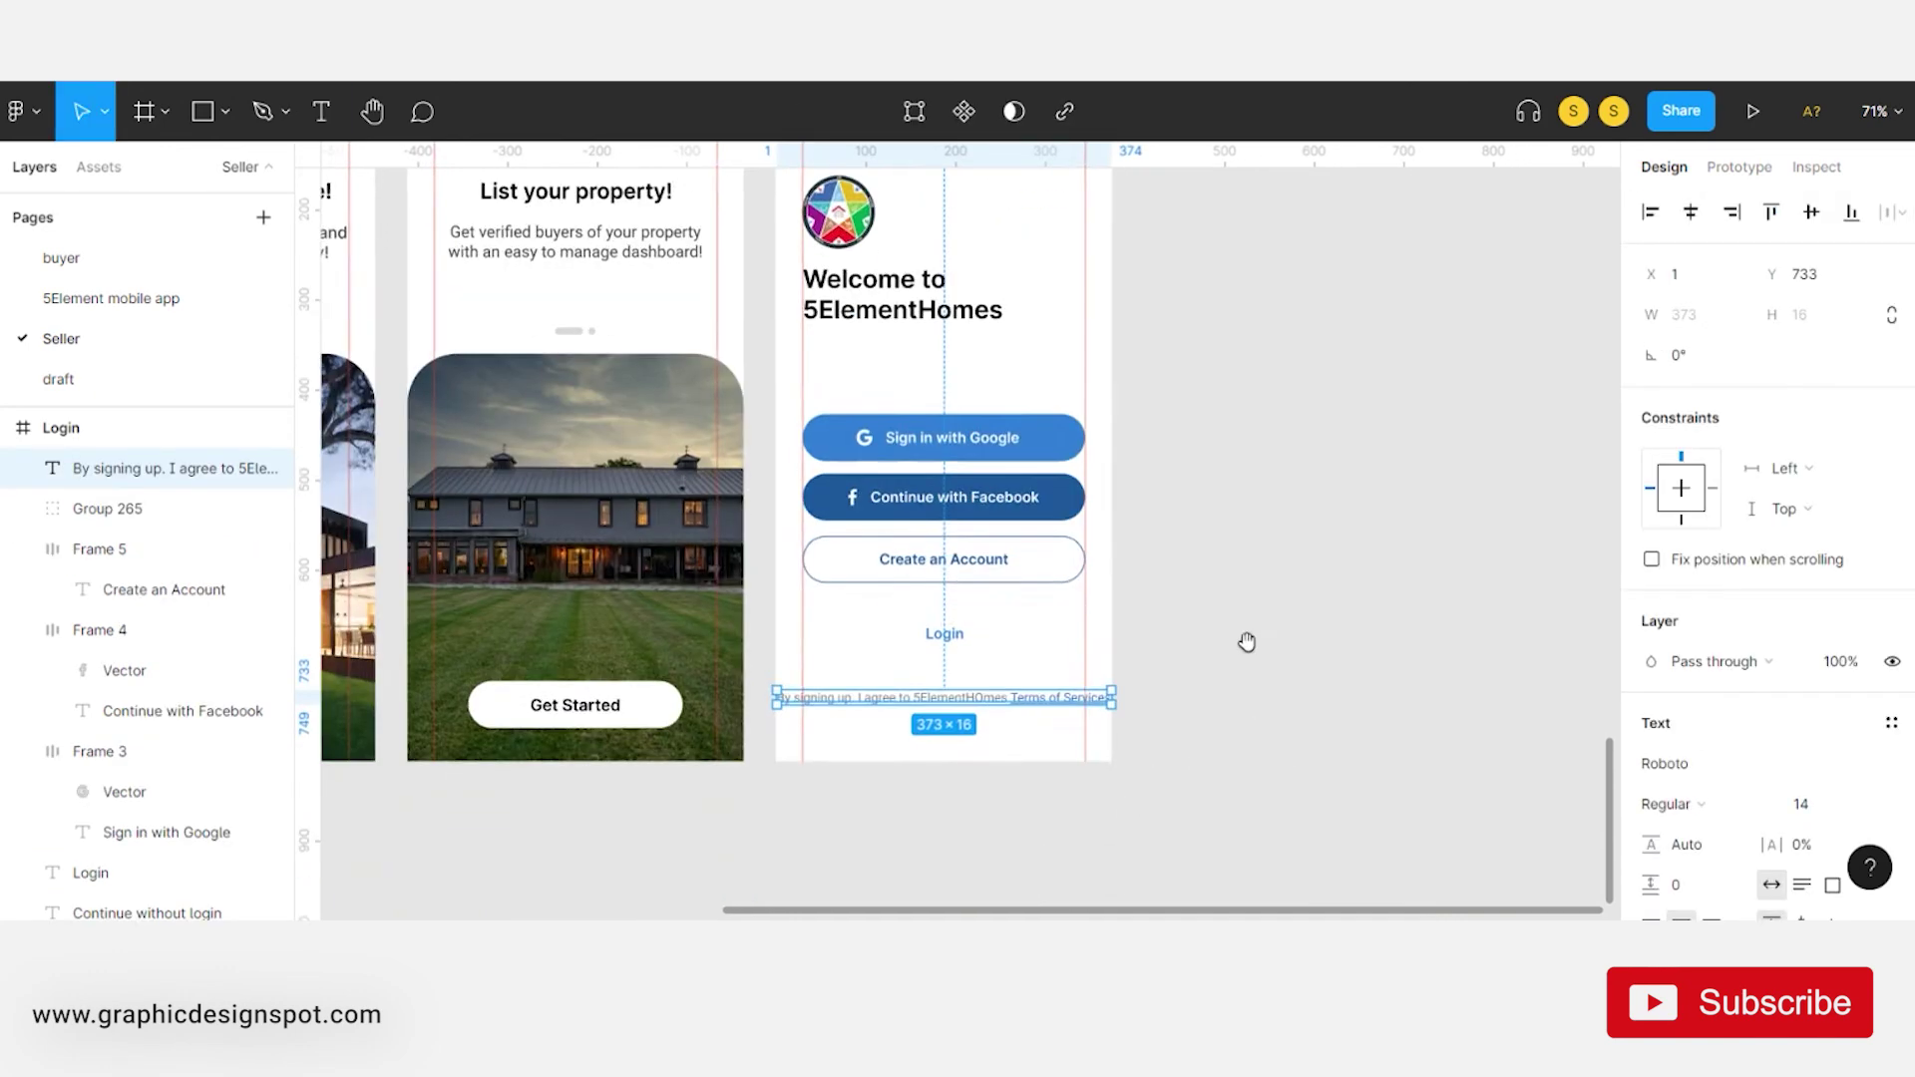
pyautogui.keyDown('ctrl'); pyautogui.scroll(3, 995, 717); pyautogui.keyUp('ctrl')
pyautogui.moveTo(692, 695); pyautogui.dragTo(729, 696)
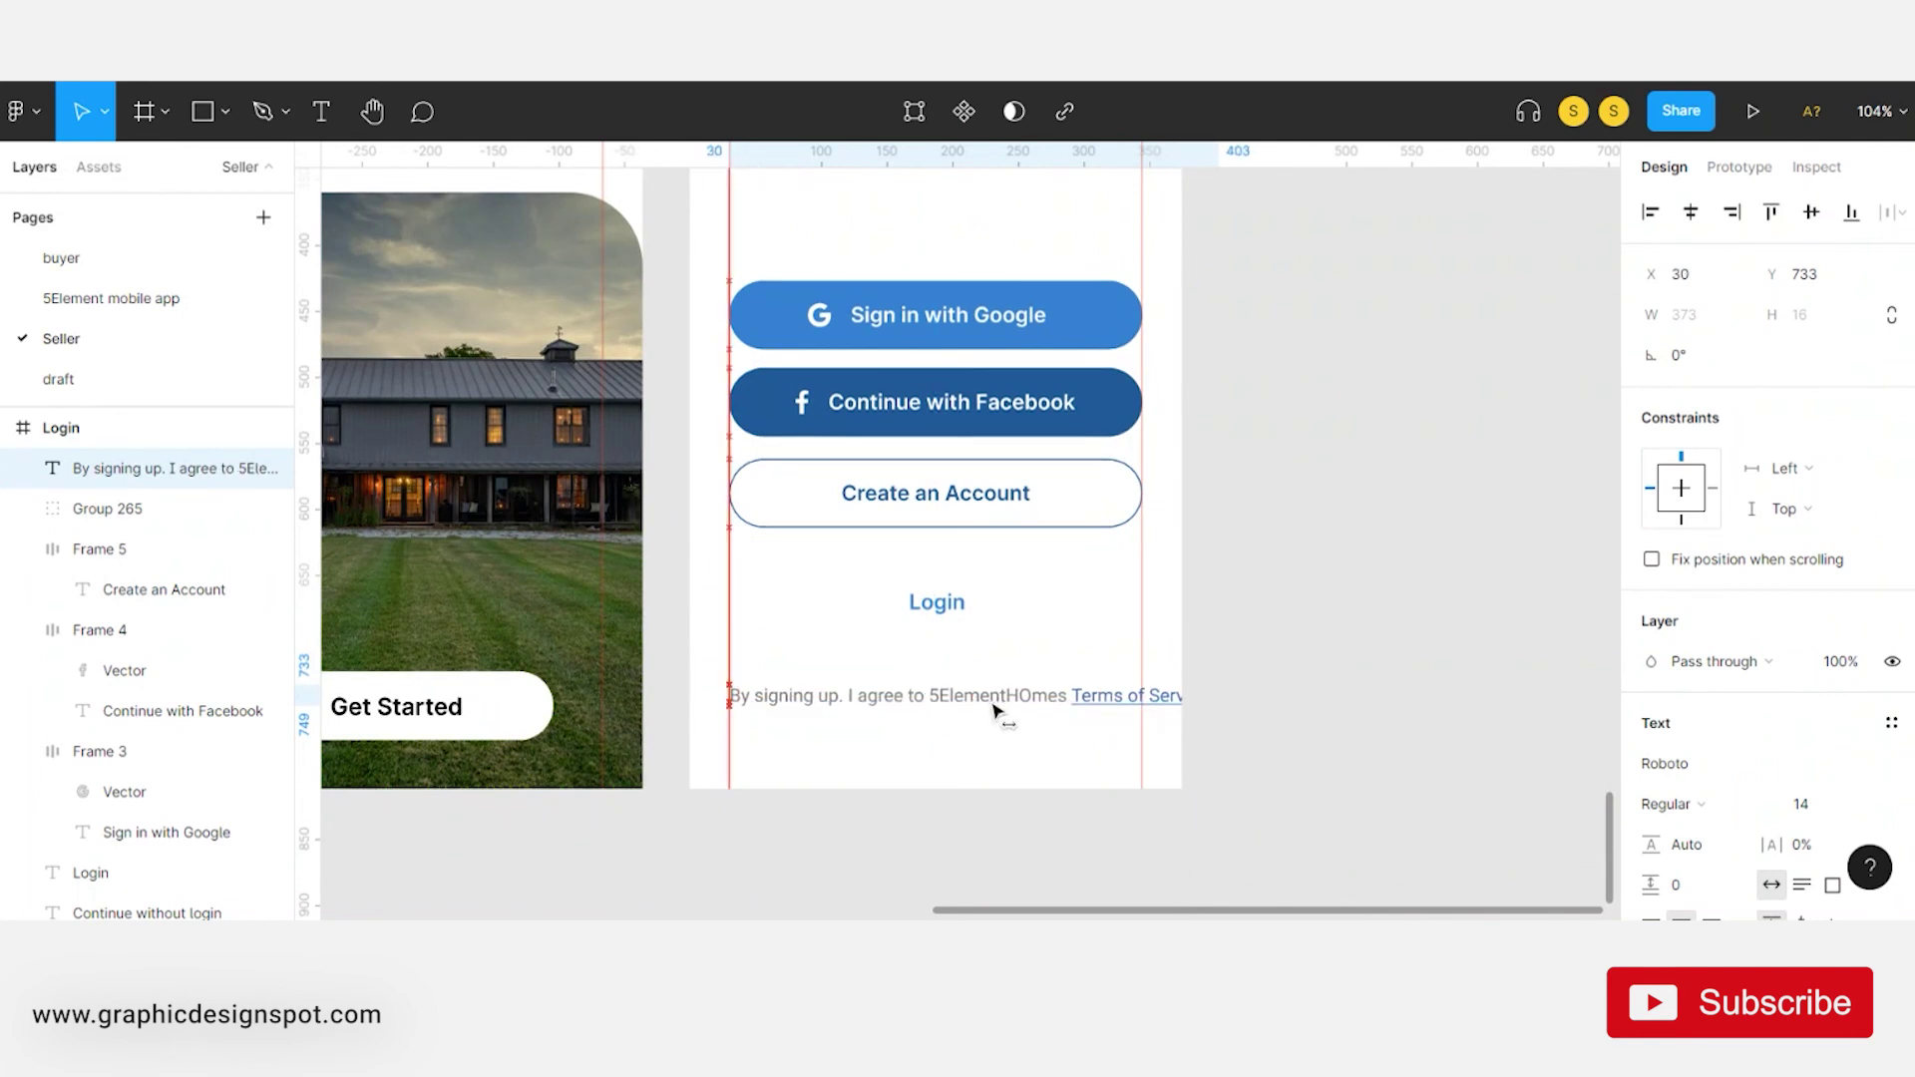
pyautogui.moveTo(1181, 695)
pyautogui.mouseDown()
pyautogui.moveTo(1077, 698)
pyautogui.moveTo(1022, 733)
pyautogui.mouseUp()
# - Nudge the Login text up slightly and view the whole login screen
pyautogui.moveTo(954, 607); pyautogui.dragTo(956, 595)
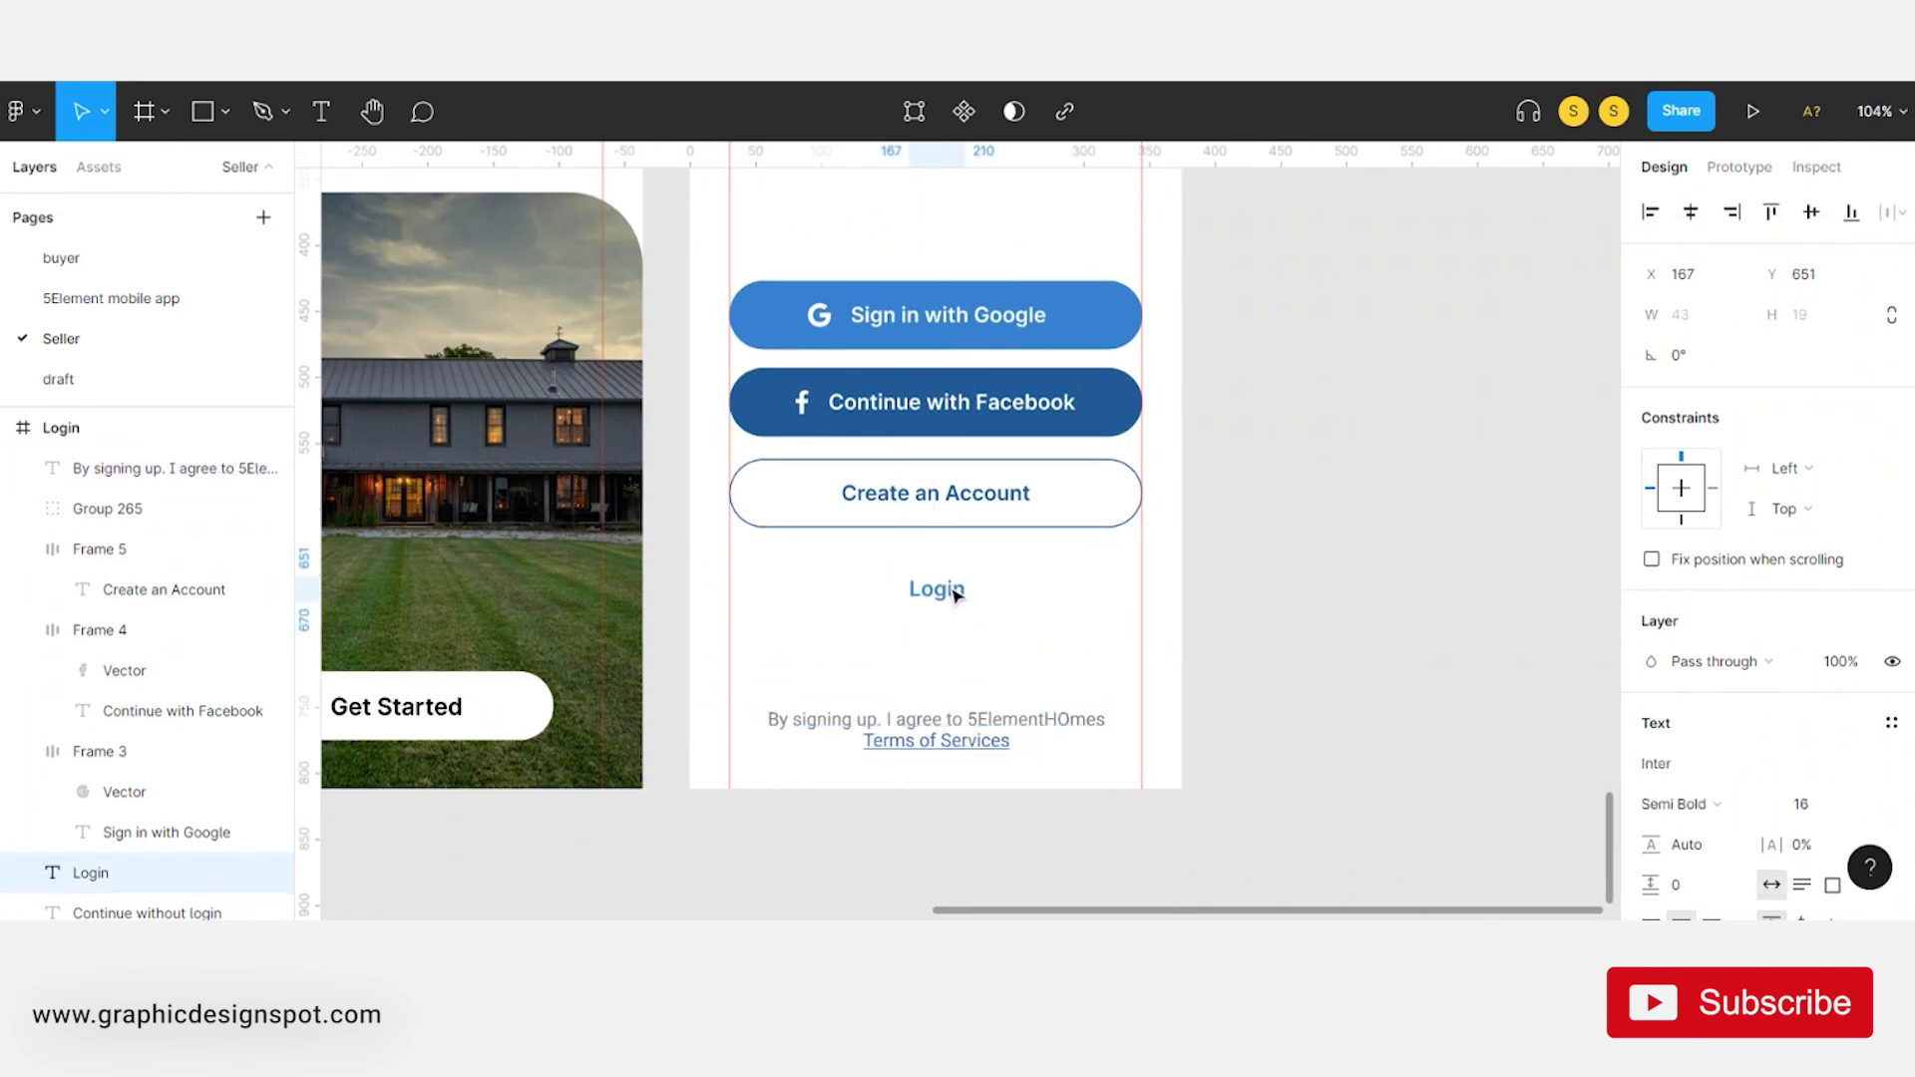
pyautogui.scroll(-5, 1185, 585)
pyautogui.click(1044, 625)
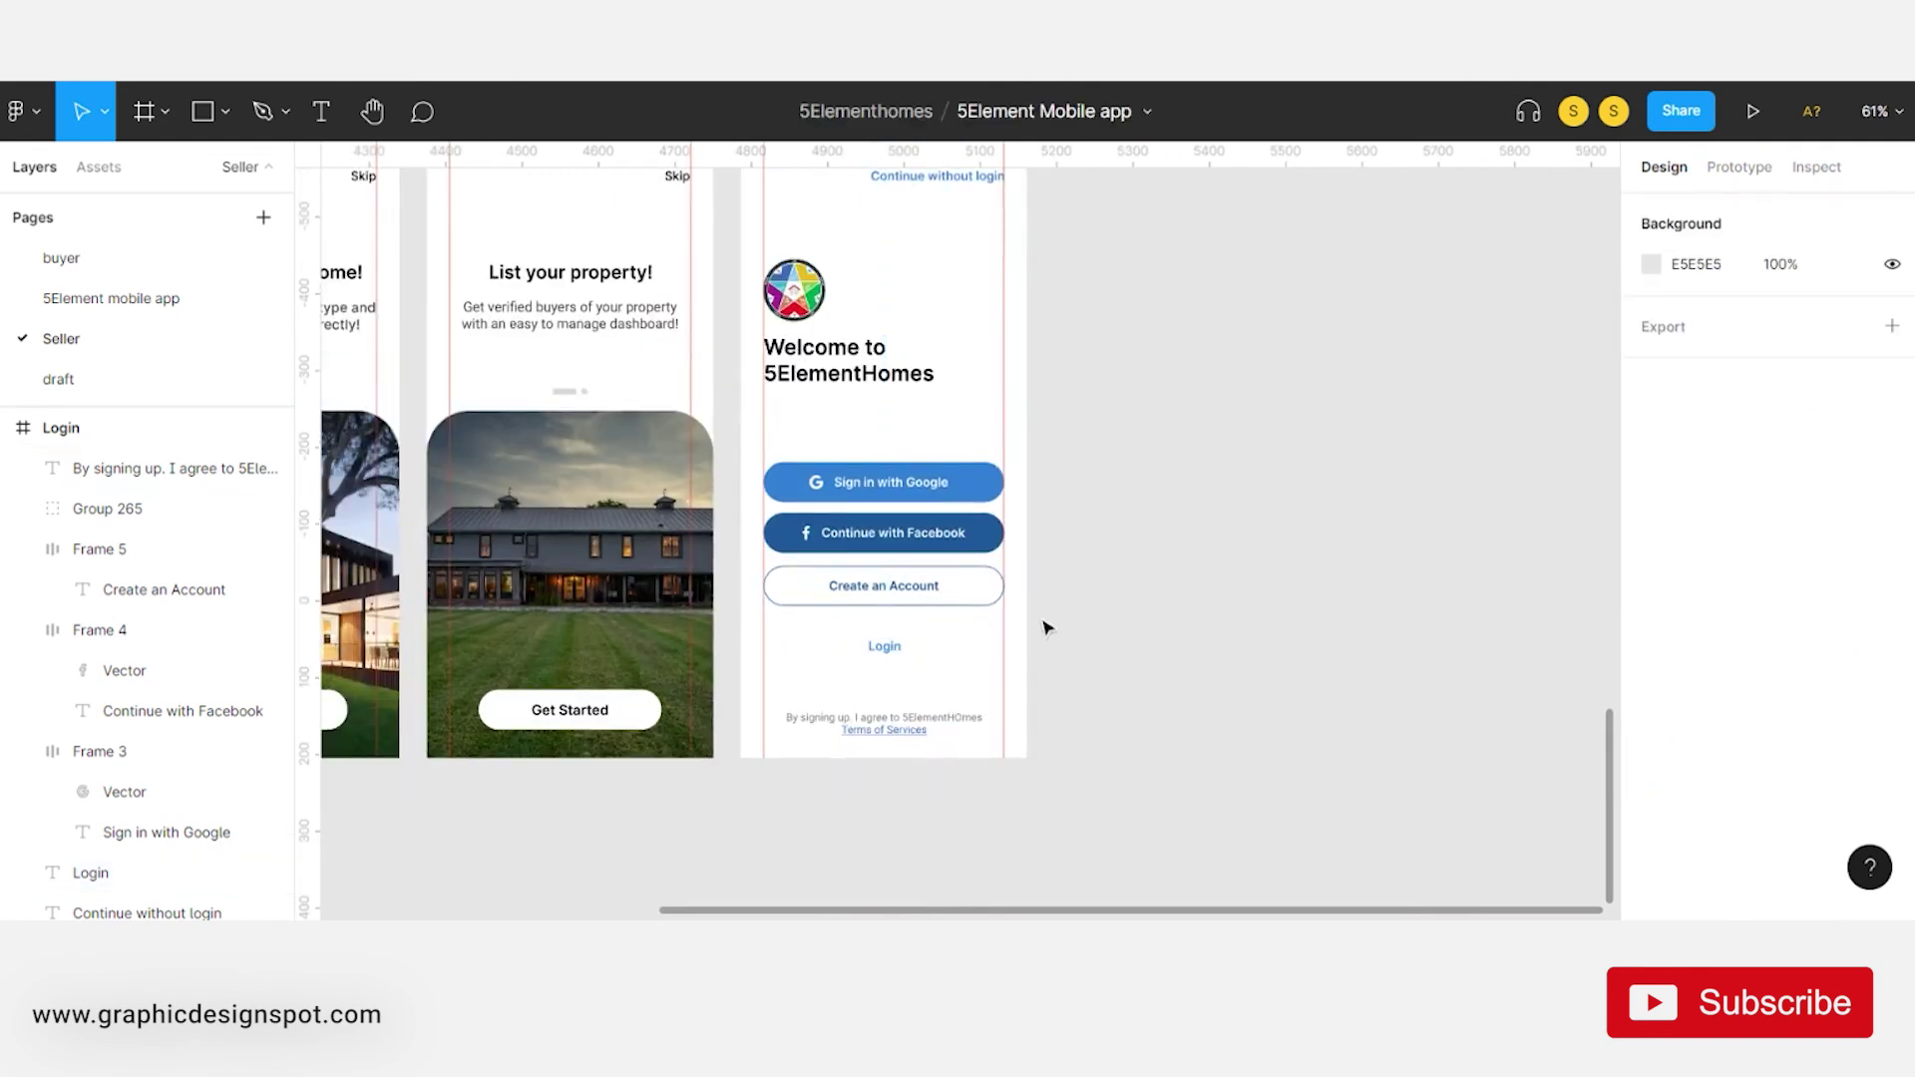
pyautogui.moveTo(1082, 571); pyautogui.dragTo(1051, 629)
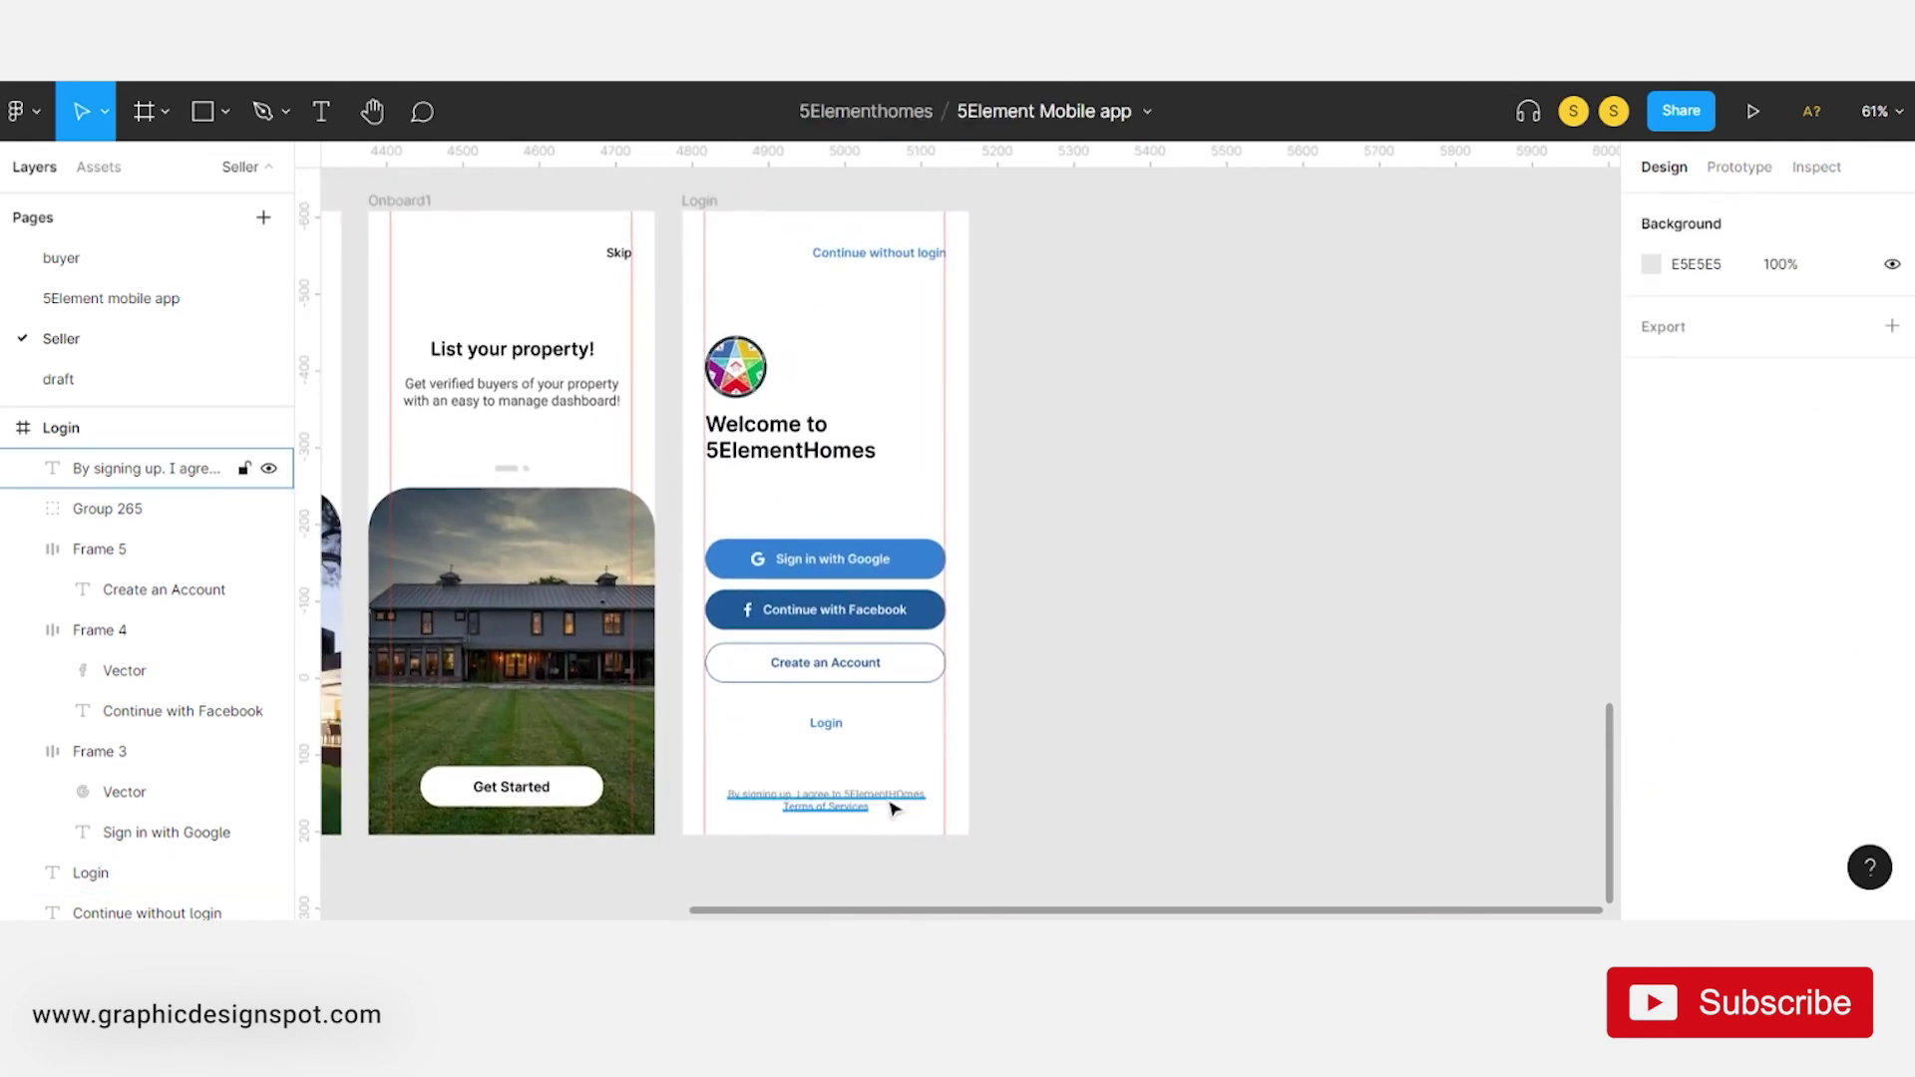
pyautogui.scroll(3, 855, 793)
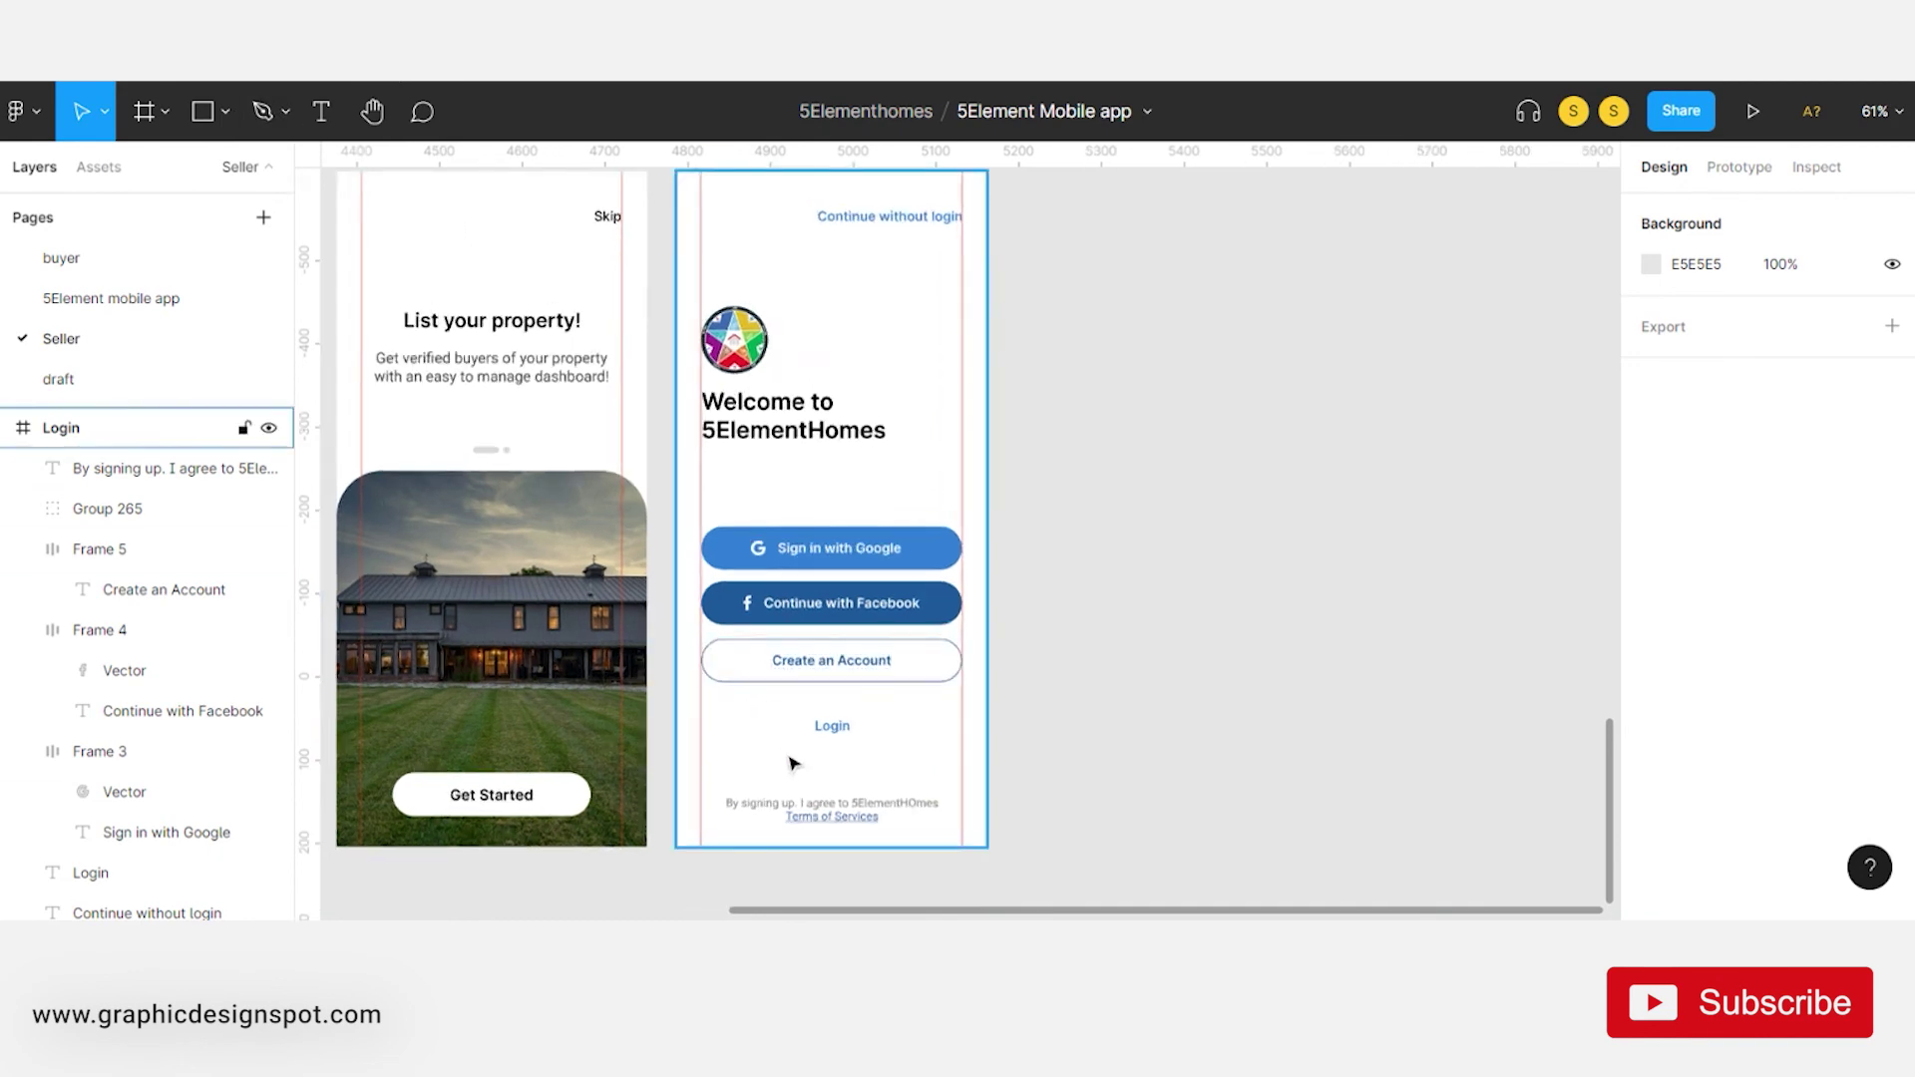
# - Duplicate the grey terms text above Login and reword it to 'Already have an account?'
pyautogui.moveTo(841, 819); pyautogui.dragTo(841, 688)
pyautogui.scroll(3, 841, 688)
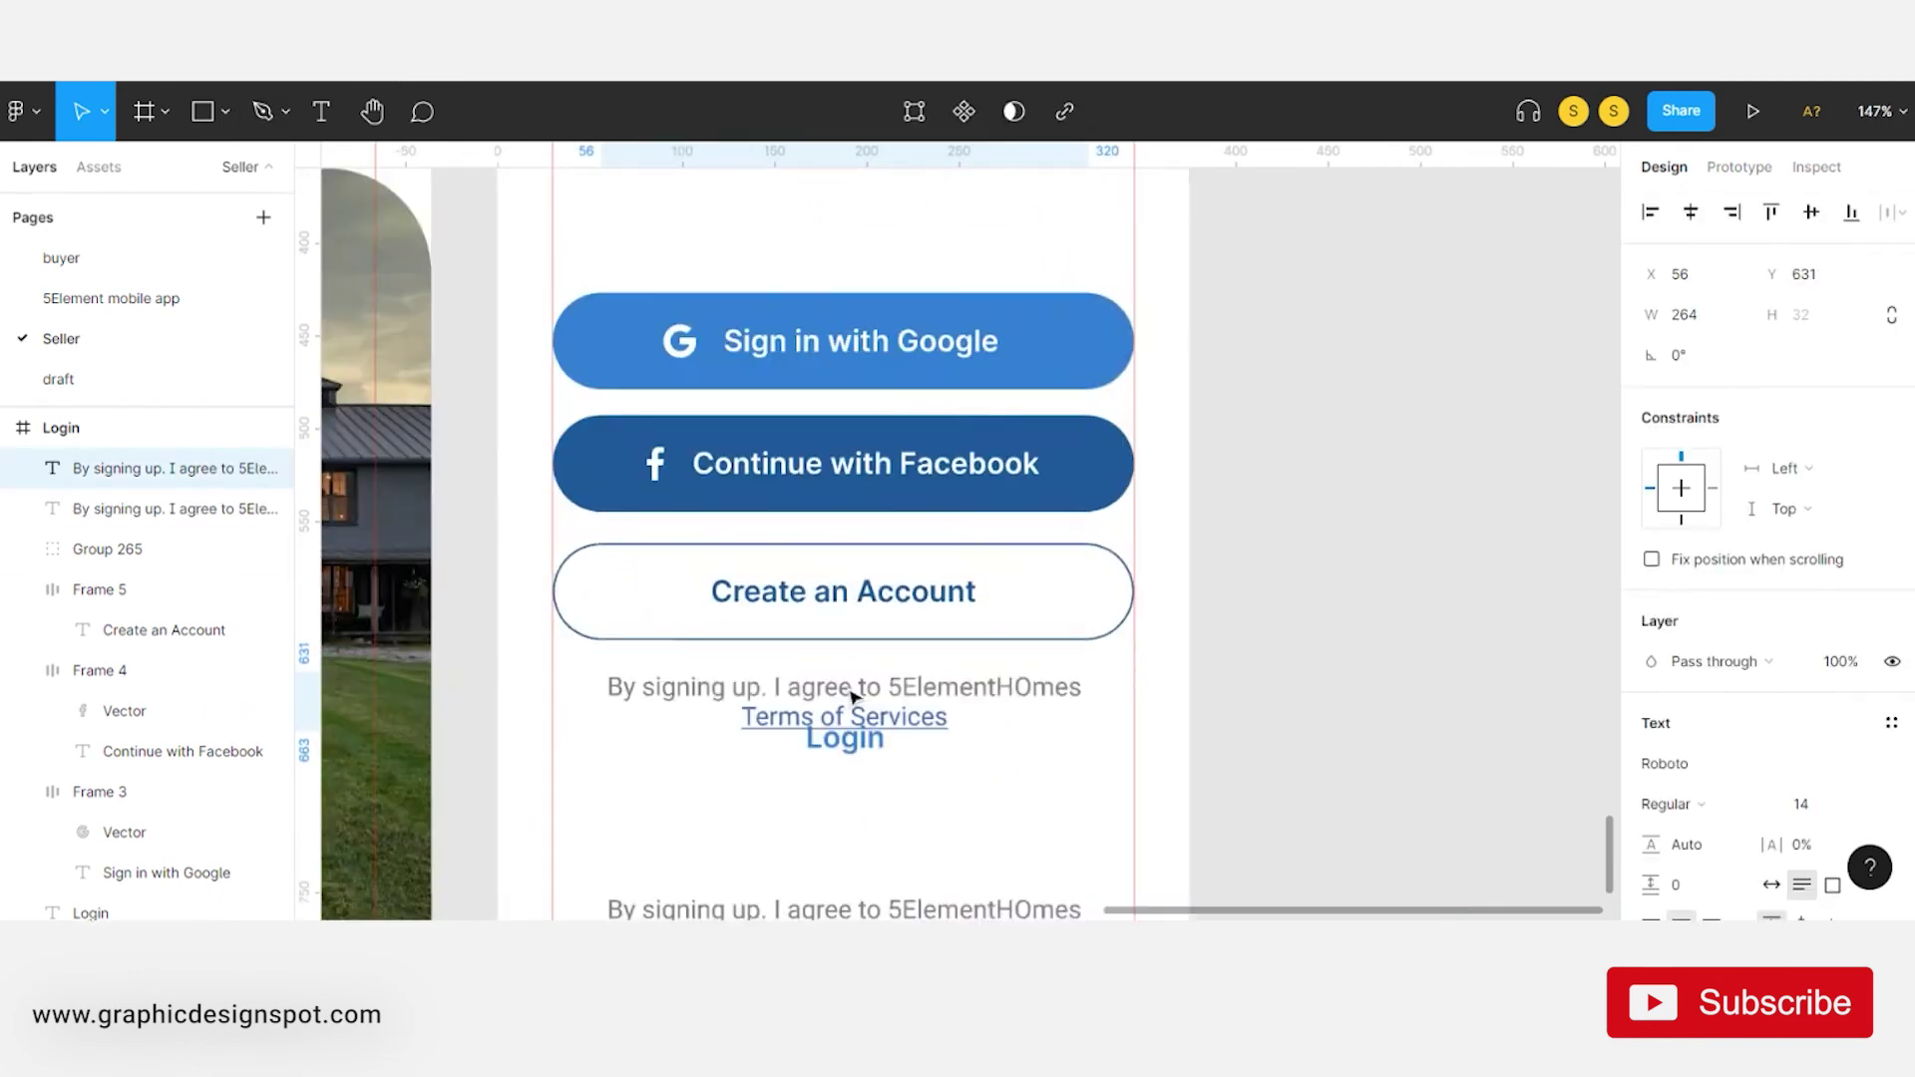
pyautogui.doubleClick(846, 697)
pyautogui.press('BackSpace')
pyautogui.write('Al')
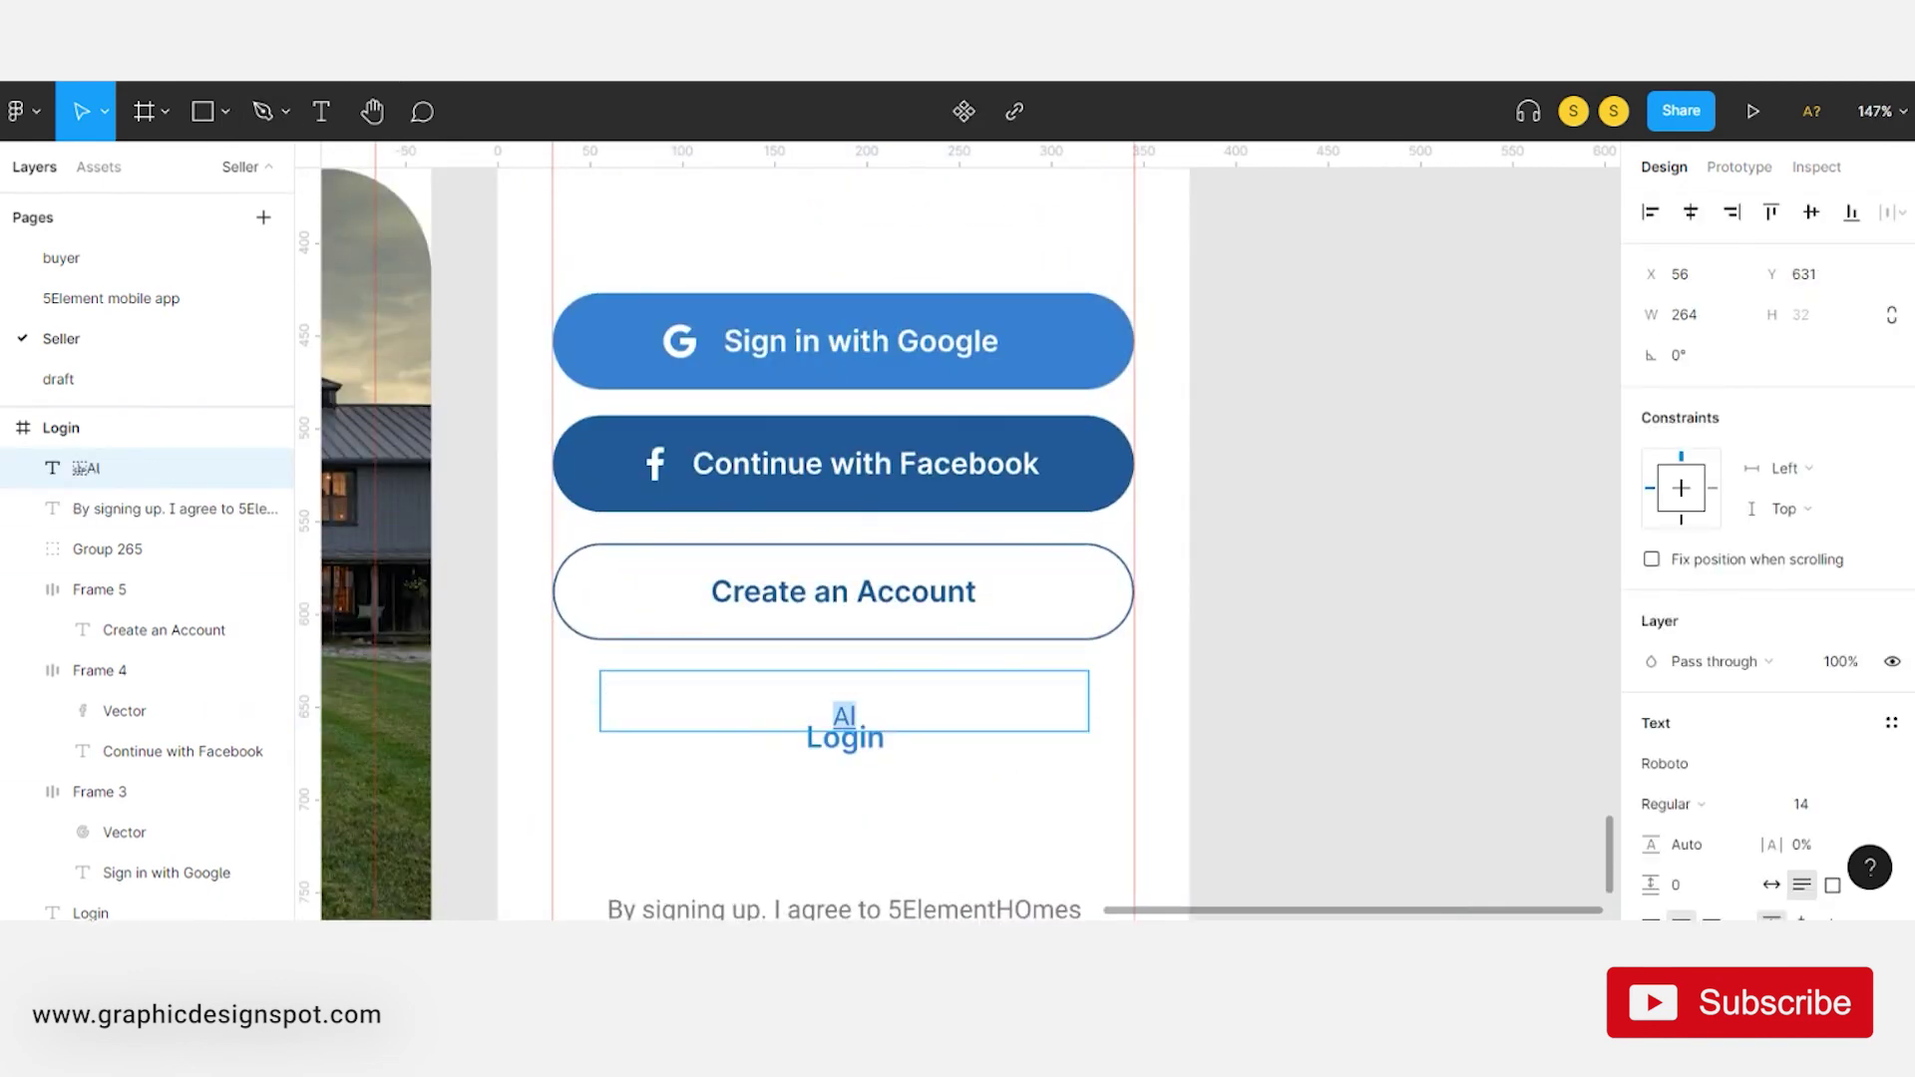
pyautogui.hotkey('ctrl', 'z')
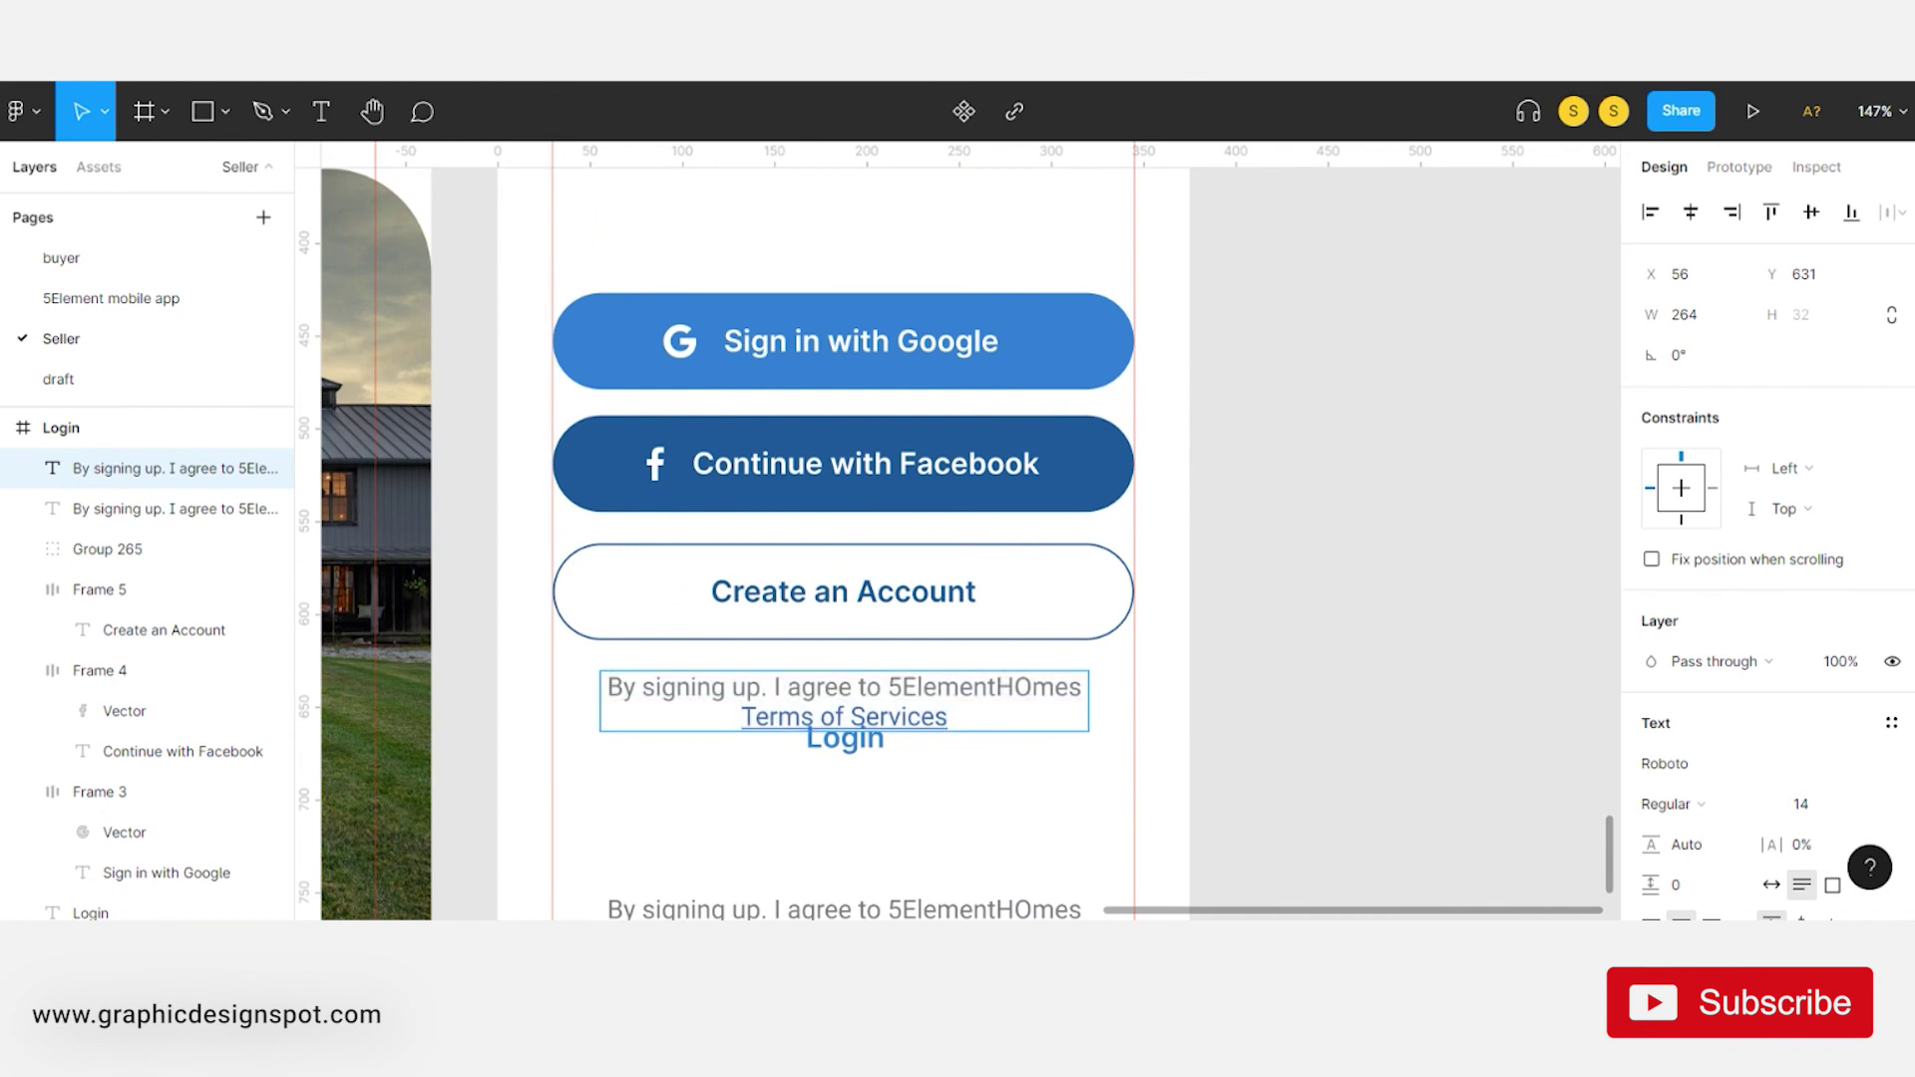
pyautogui.press('BackSpace')
pyautogui.write('Already have an ac')
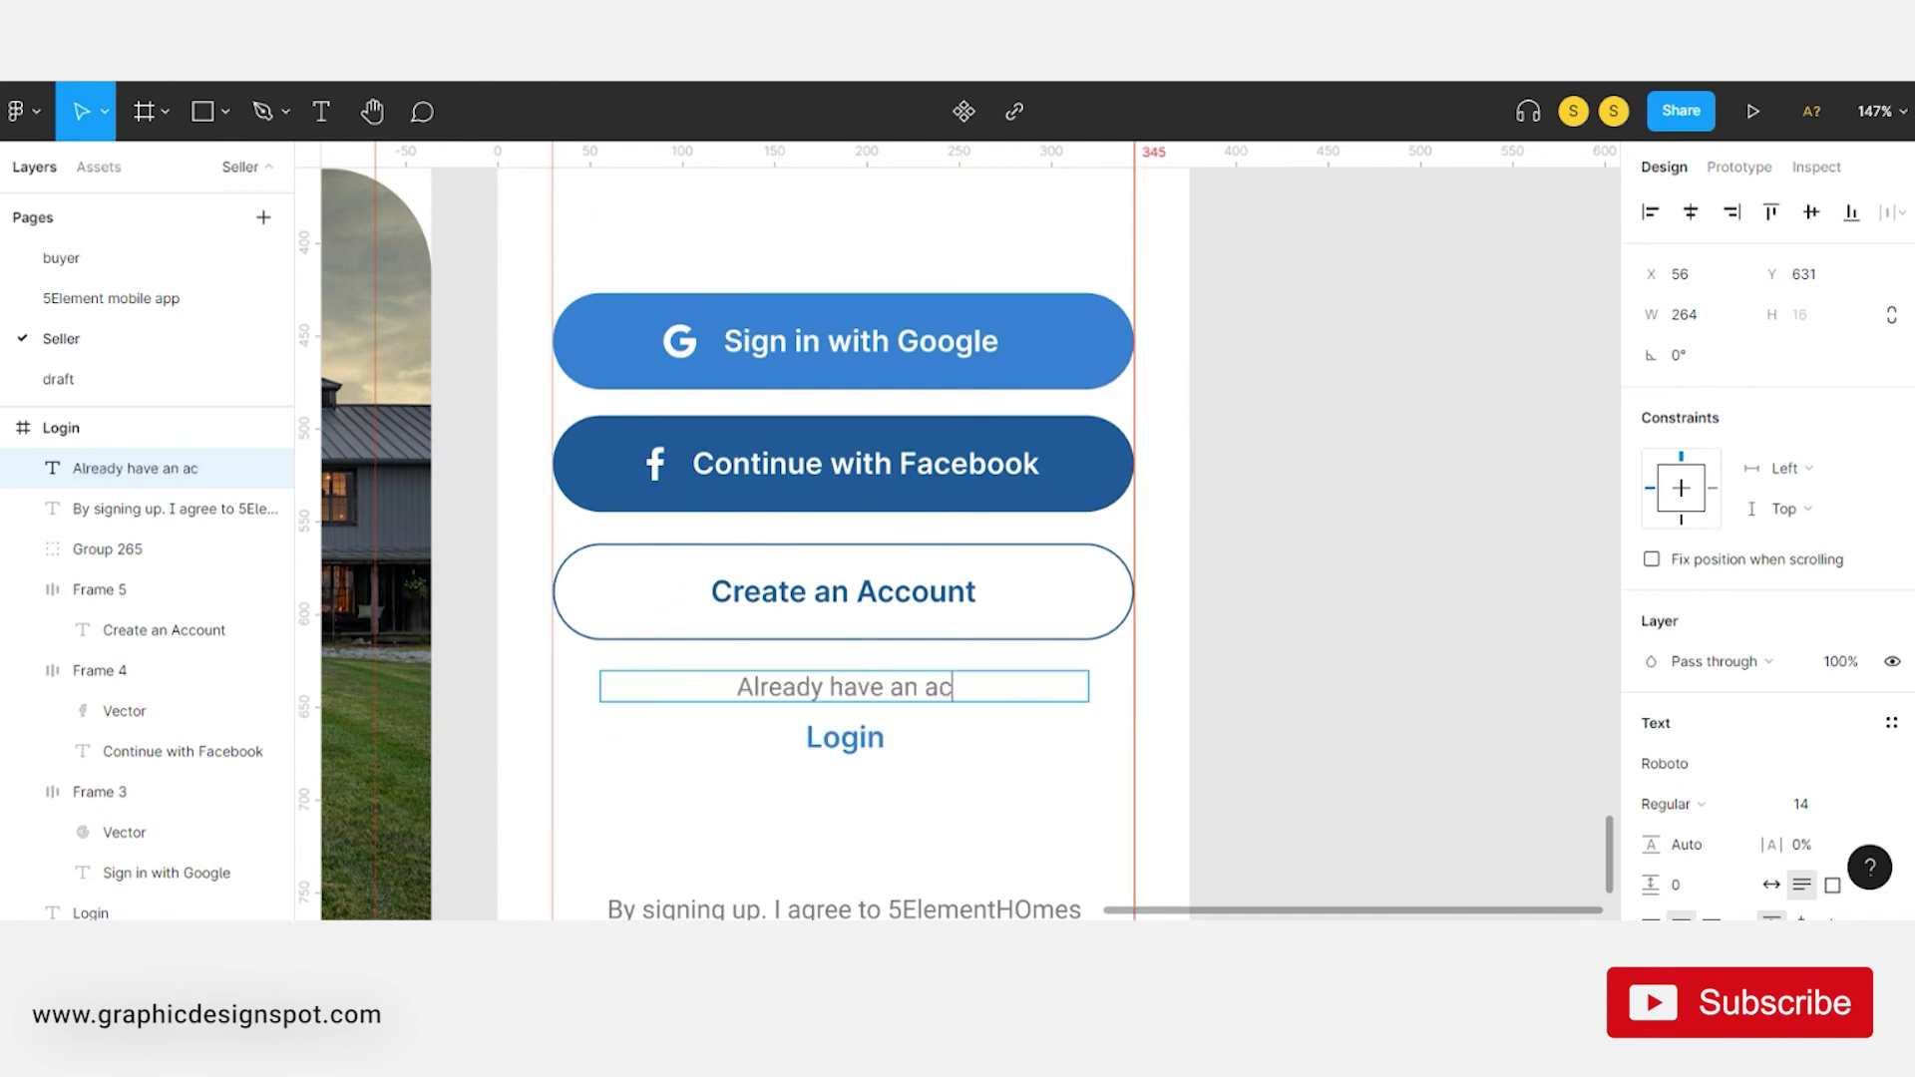
pyautogui.write('ount?')
pyautogui.press('Escape')
pyautogui.keyDown('shift'); pyautogui.click(845, 737); pyautogui.keyUp('shift')
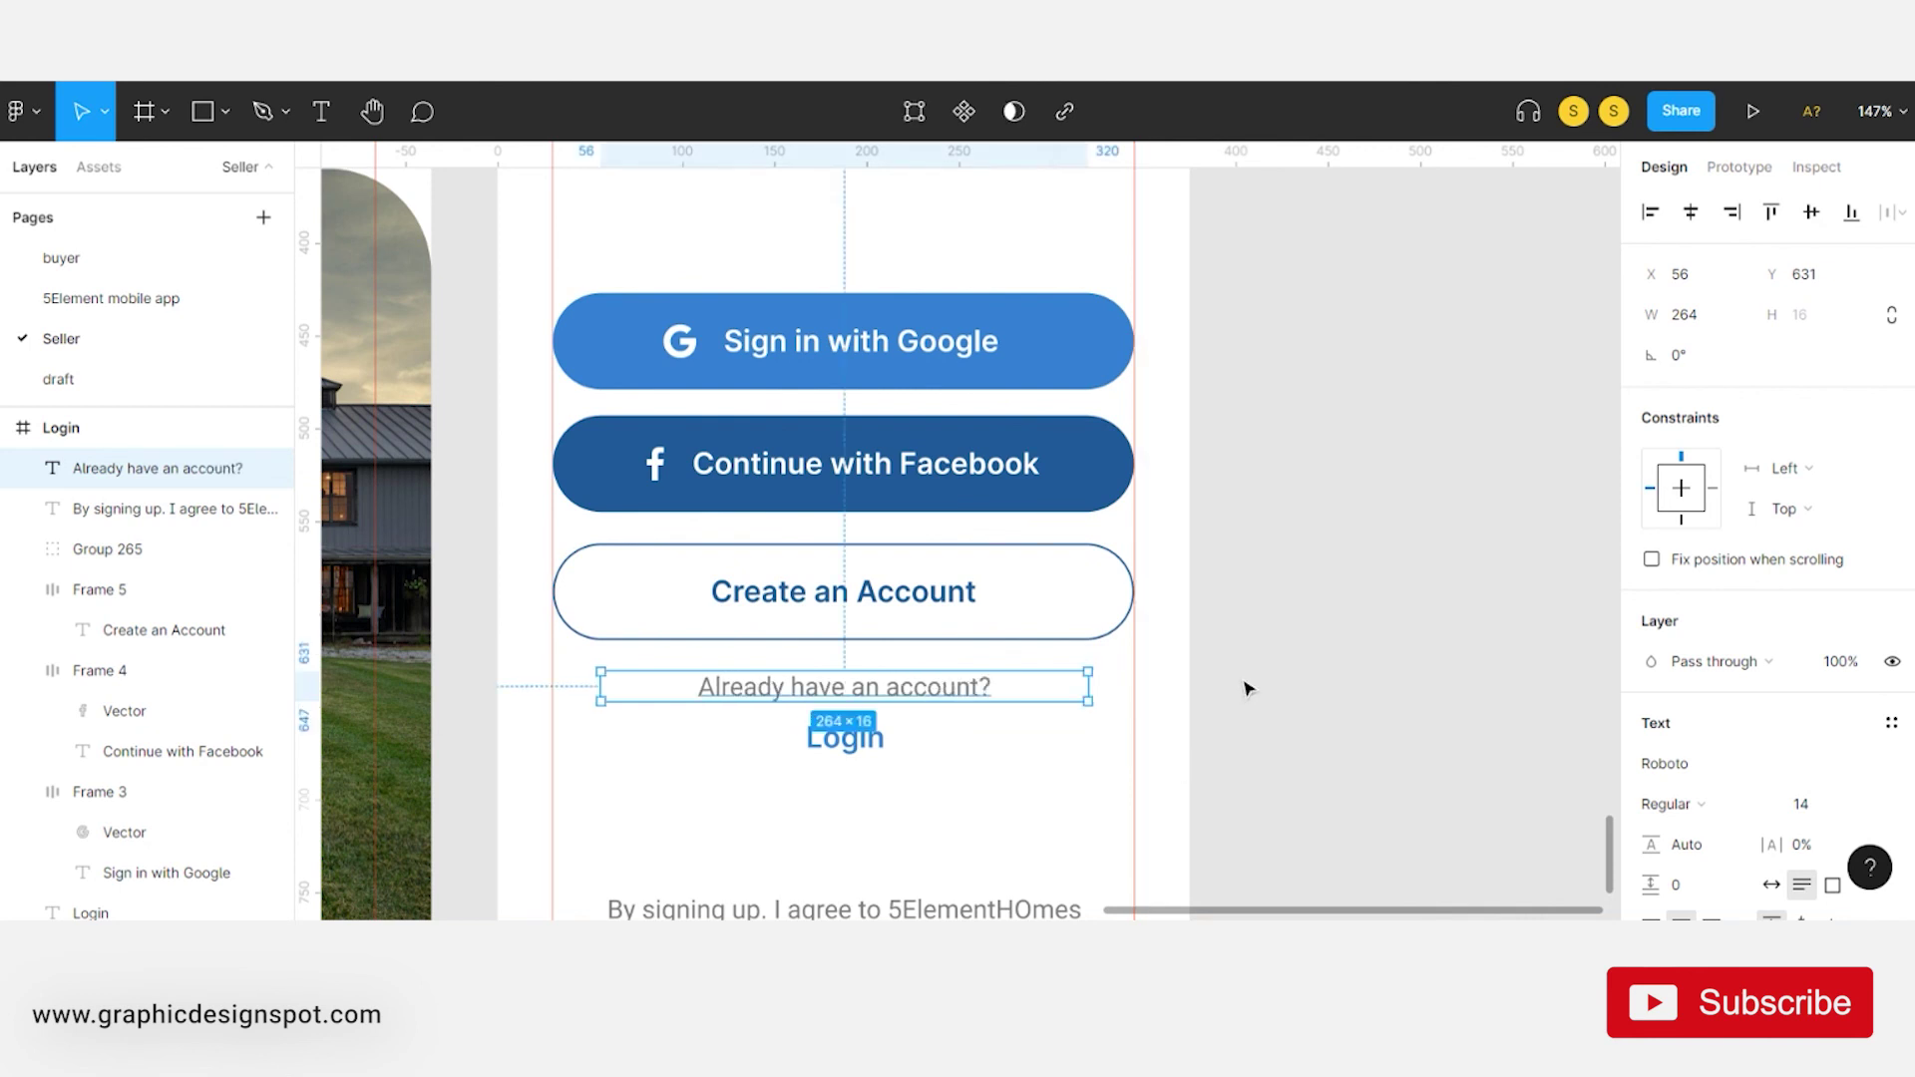
# - Move the 'Already have an account?' line and the Login link down together slightly
pyautogui.click(1359, 709)
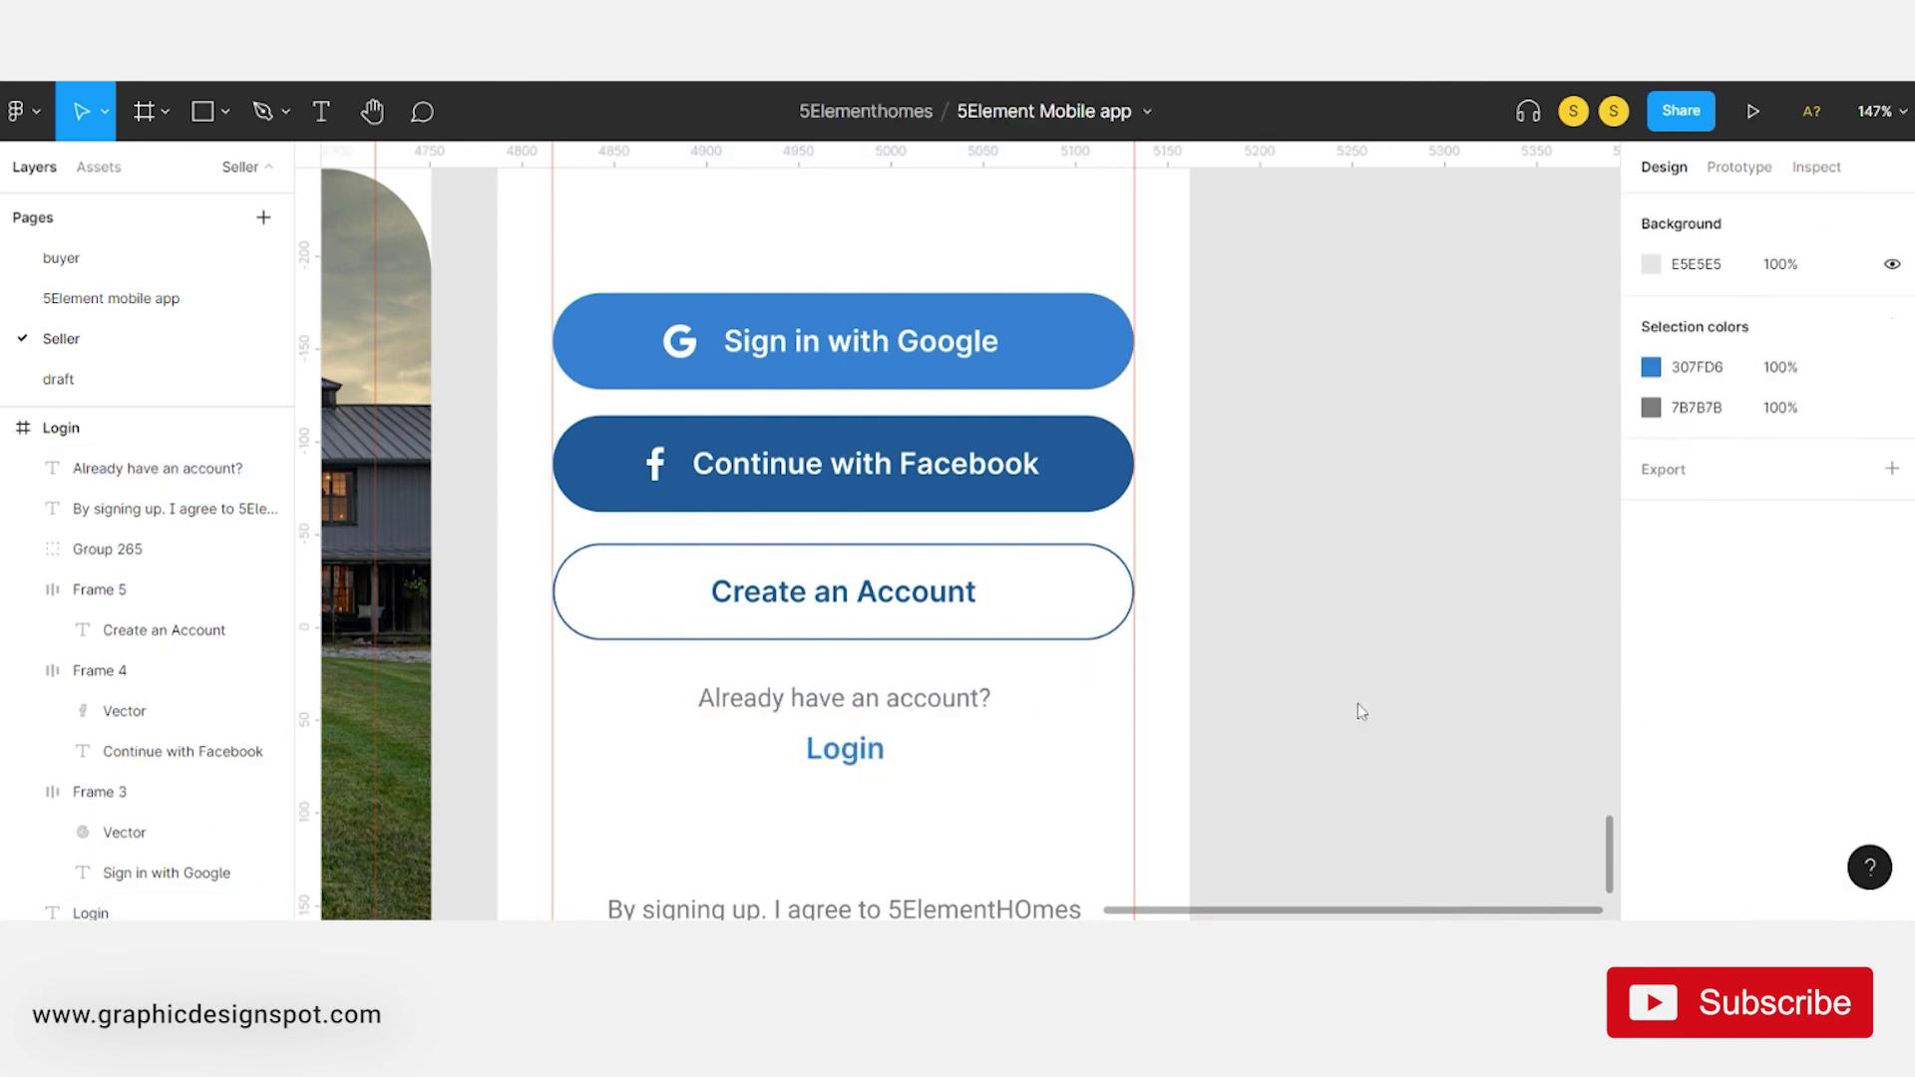
pyautogui.click(846, 763)
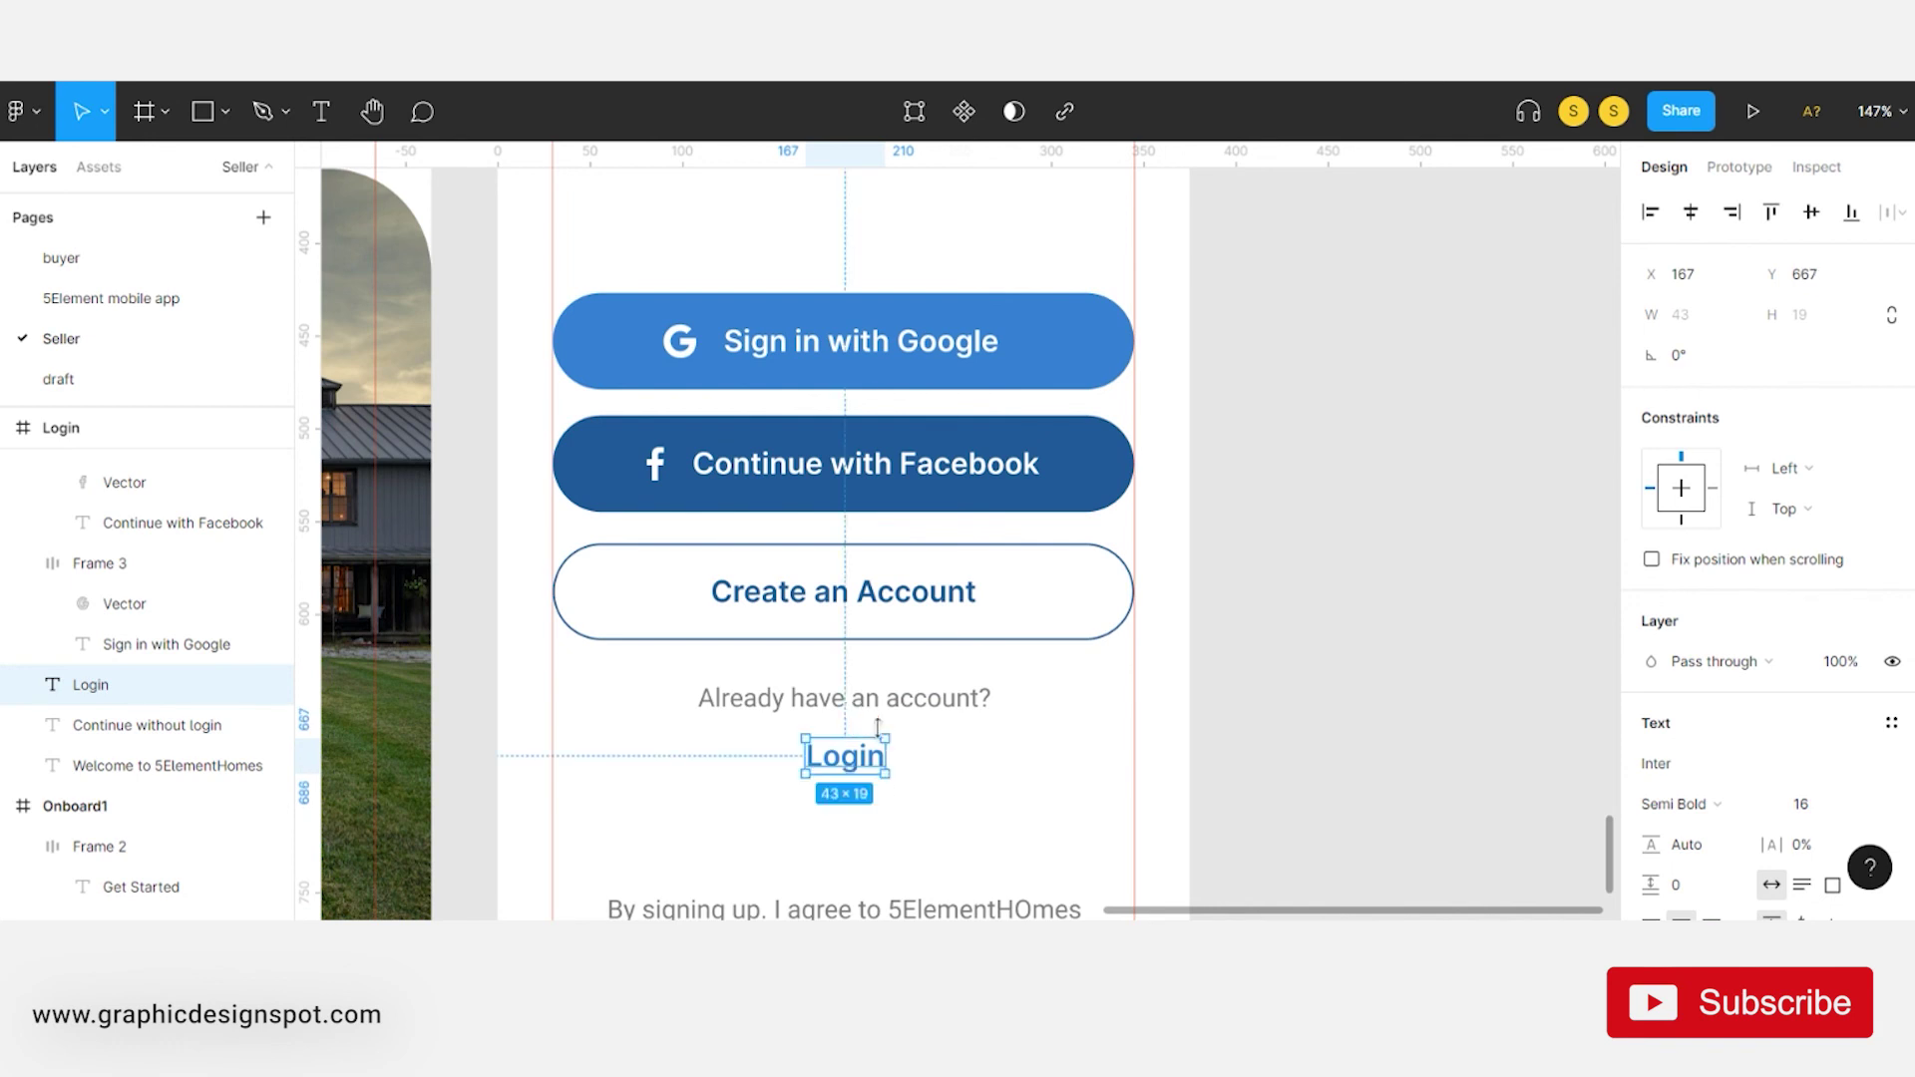
pyautogui.keyDown('shift'); pyautogui.click(927, 704); pyautogui.keyUp('shift')
pyautogui.moveTo(932, 714); pyautogui.dragTo(915, 727)
pyautogui.click(868, 765)
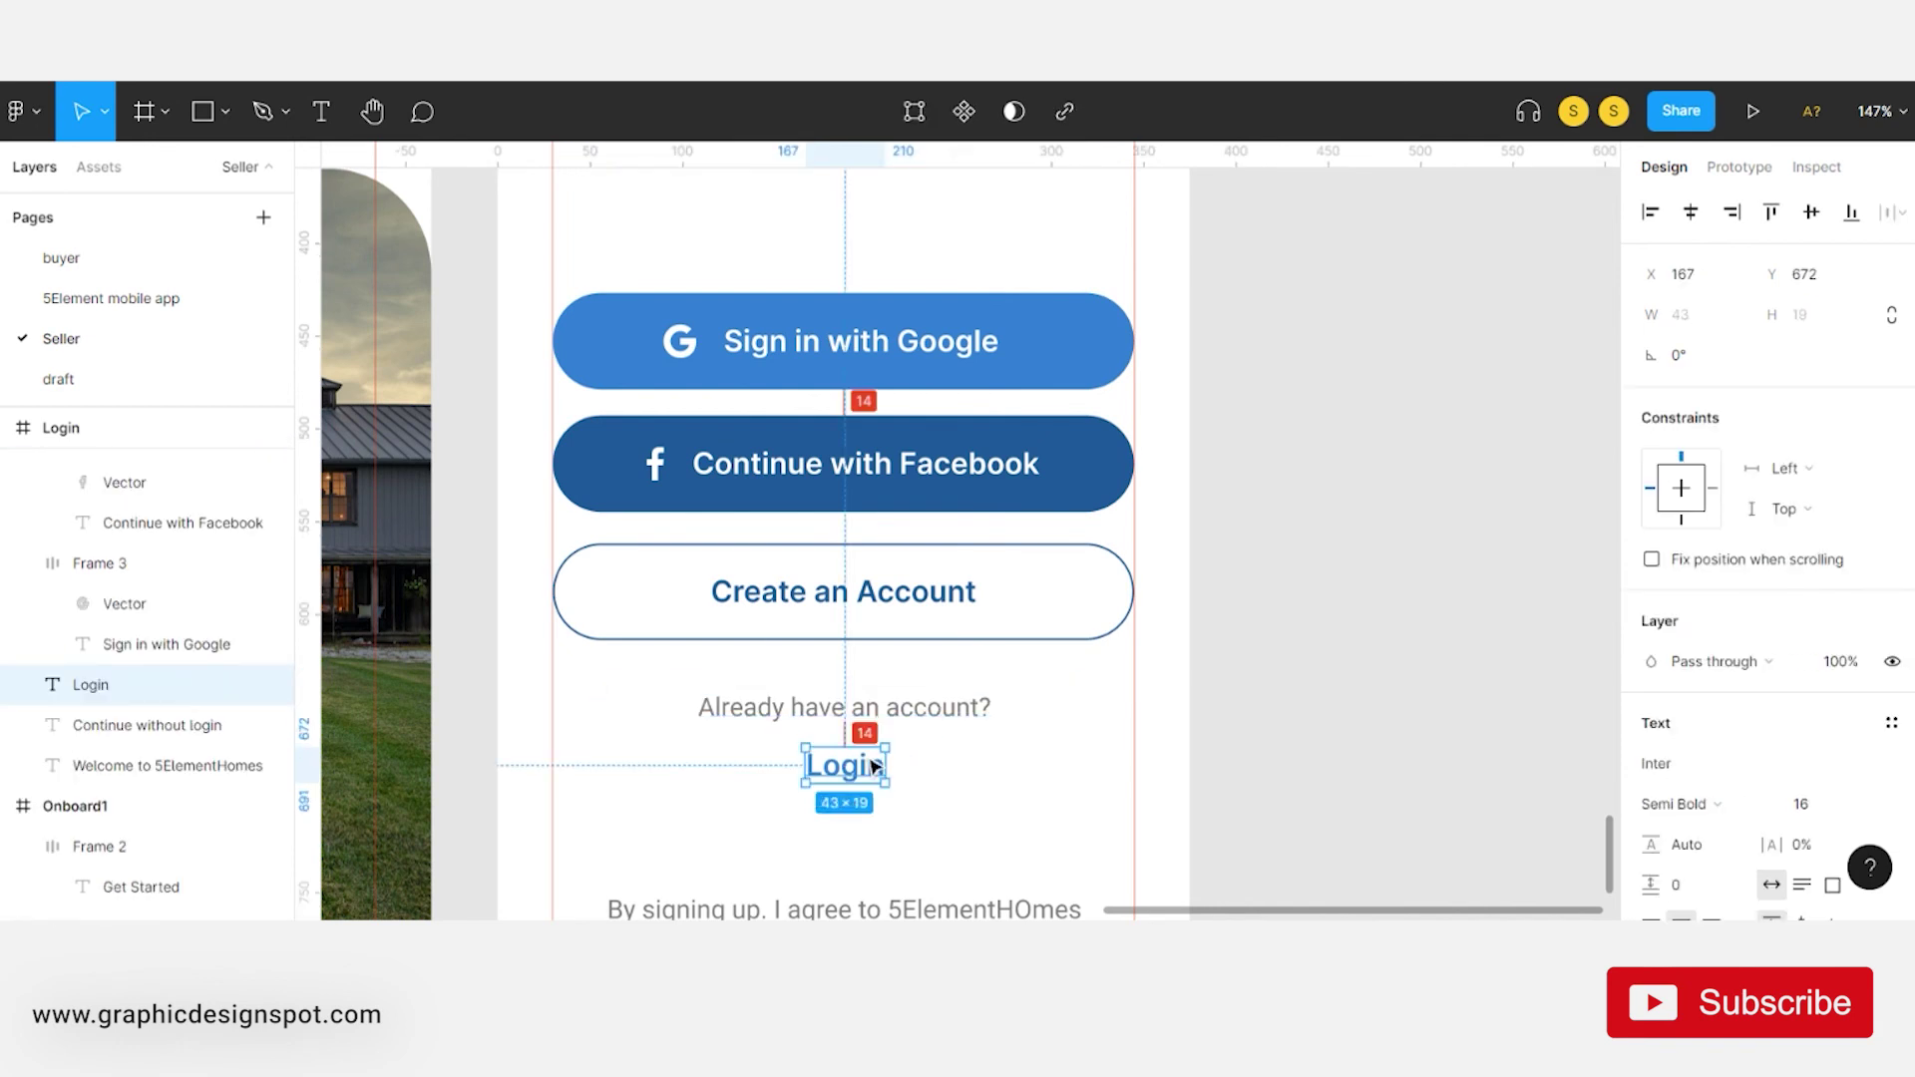
pyautogui.scroll(-5, 997, 648)
pyautogui.press('Escape')
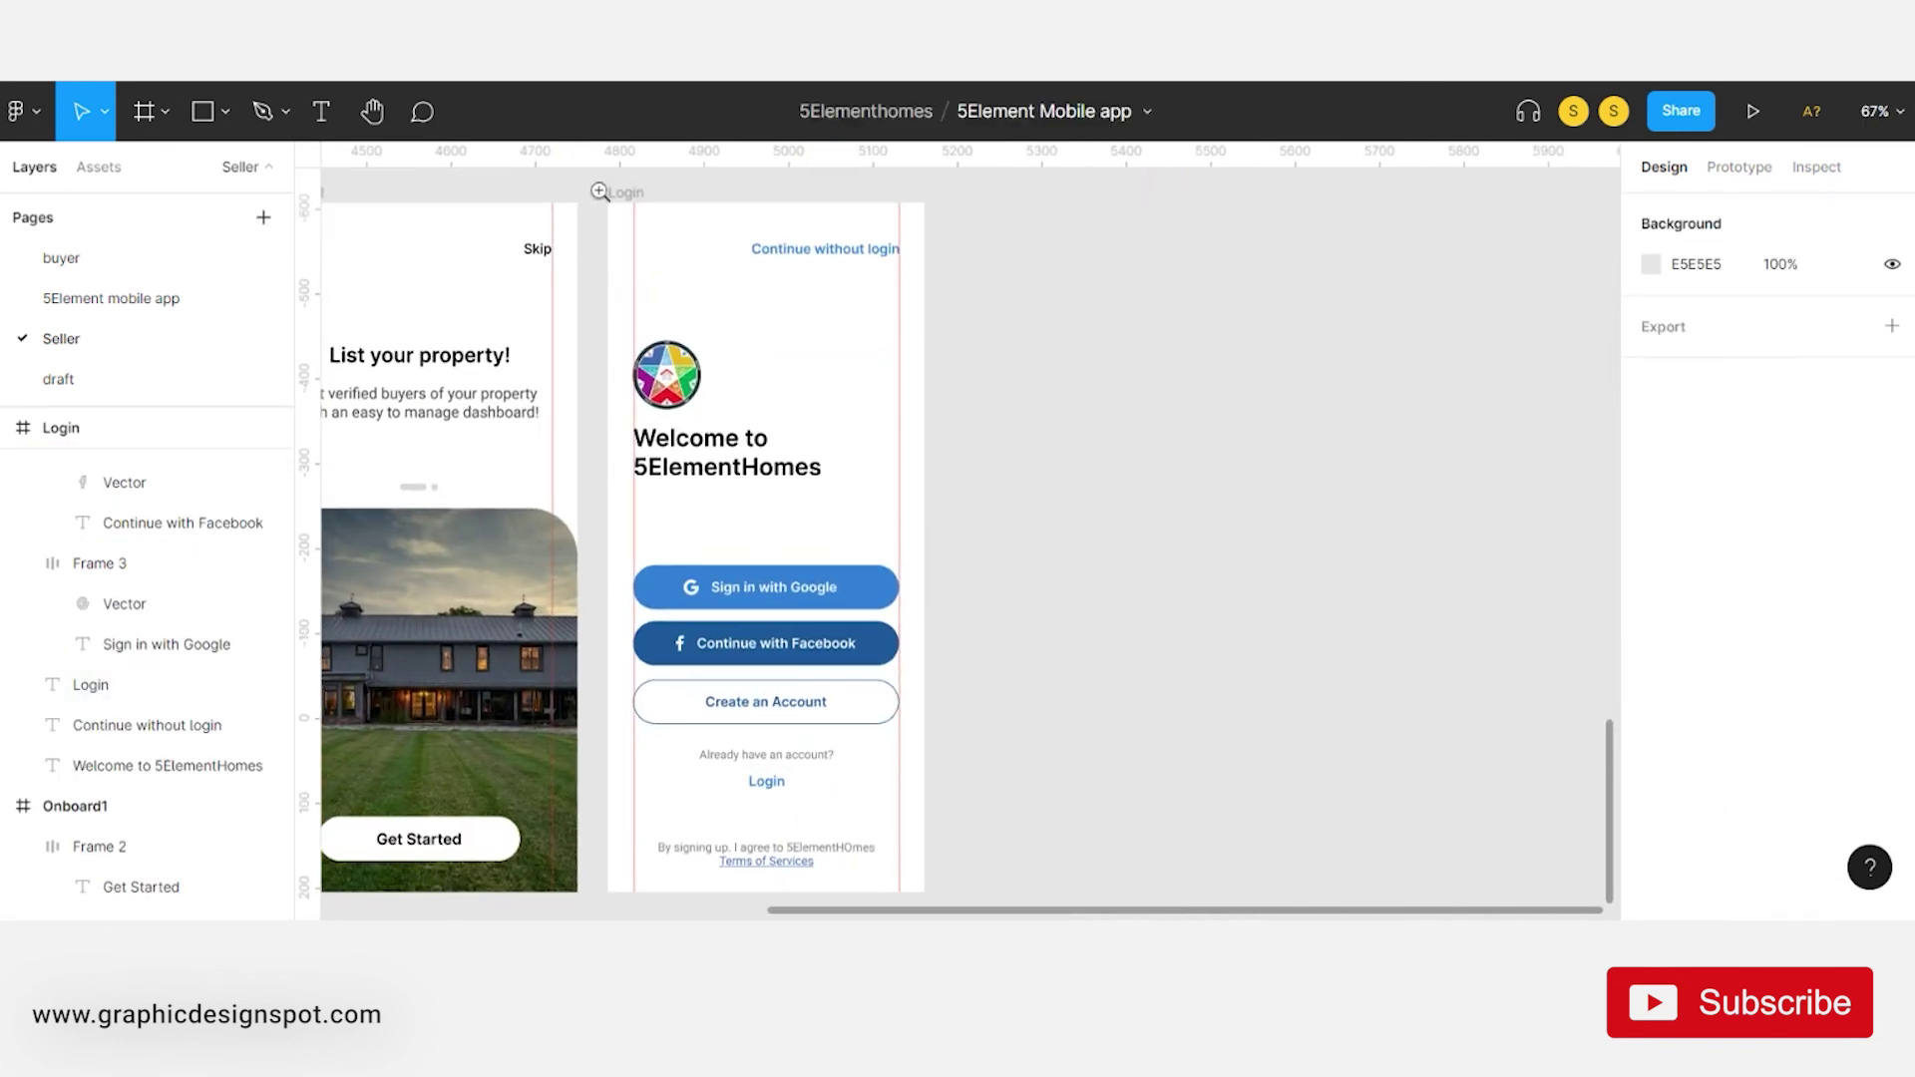